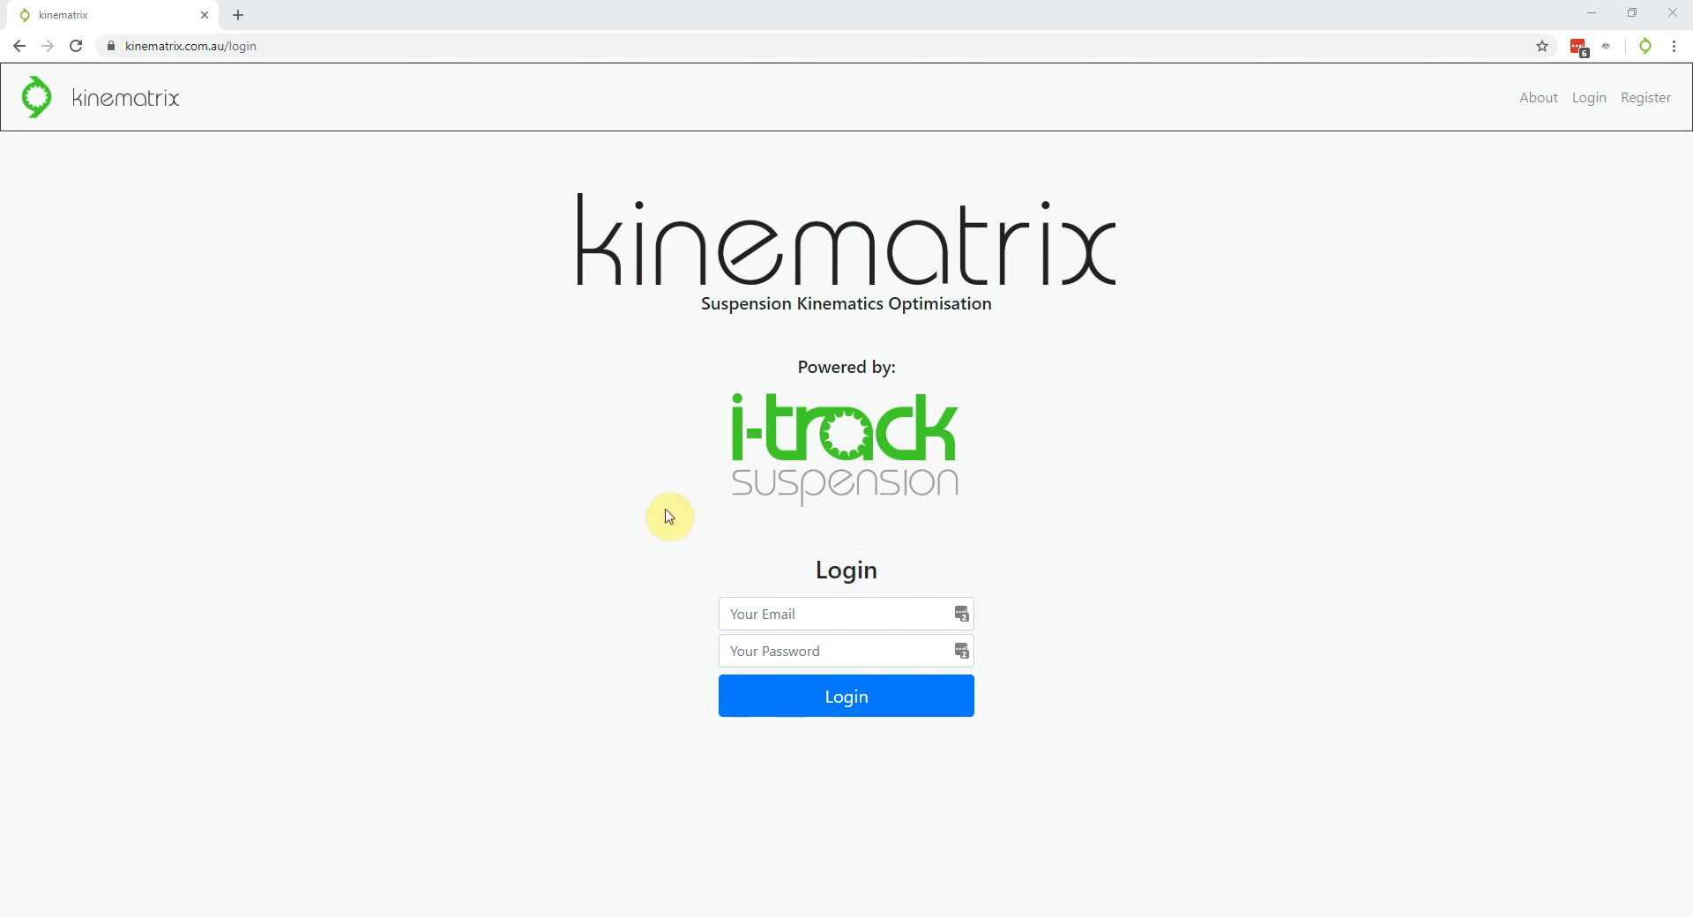
# Register a new Kinematrix account with the user's full name, email address and a password
pyautogui.click(299, 46)
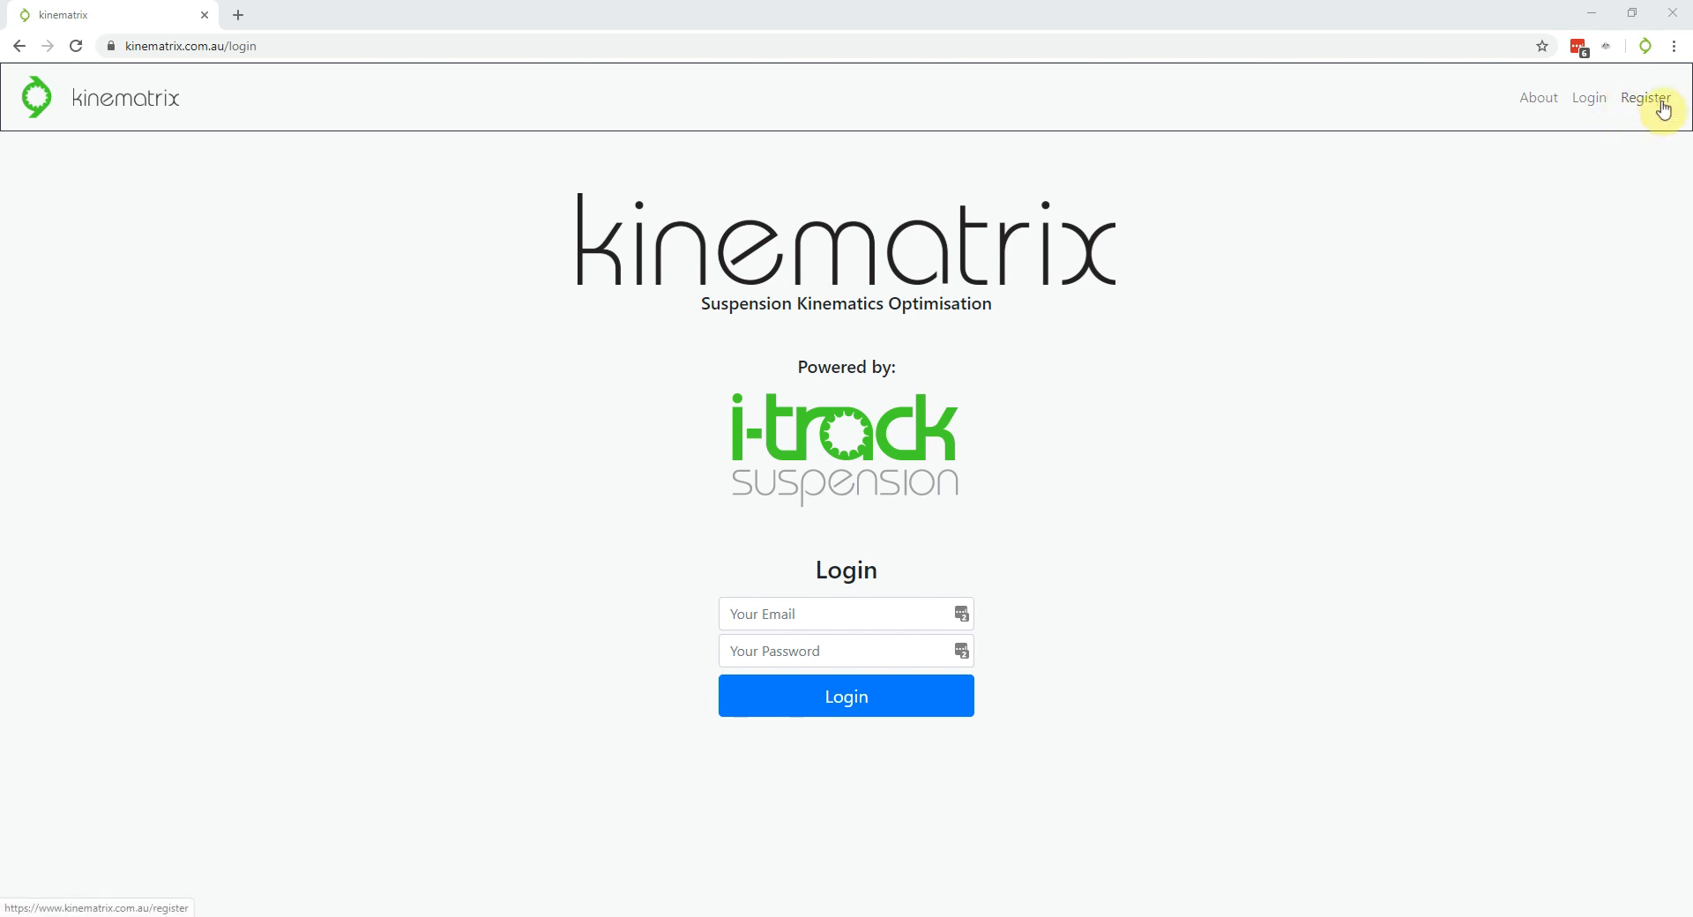
pyautogui.click(1651, 99)
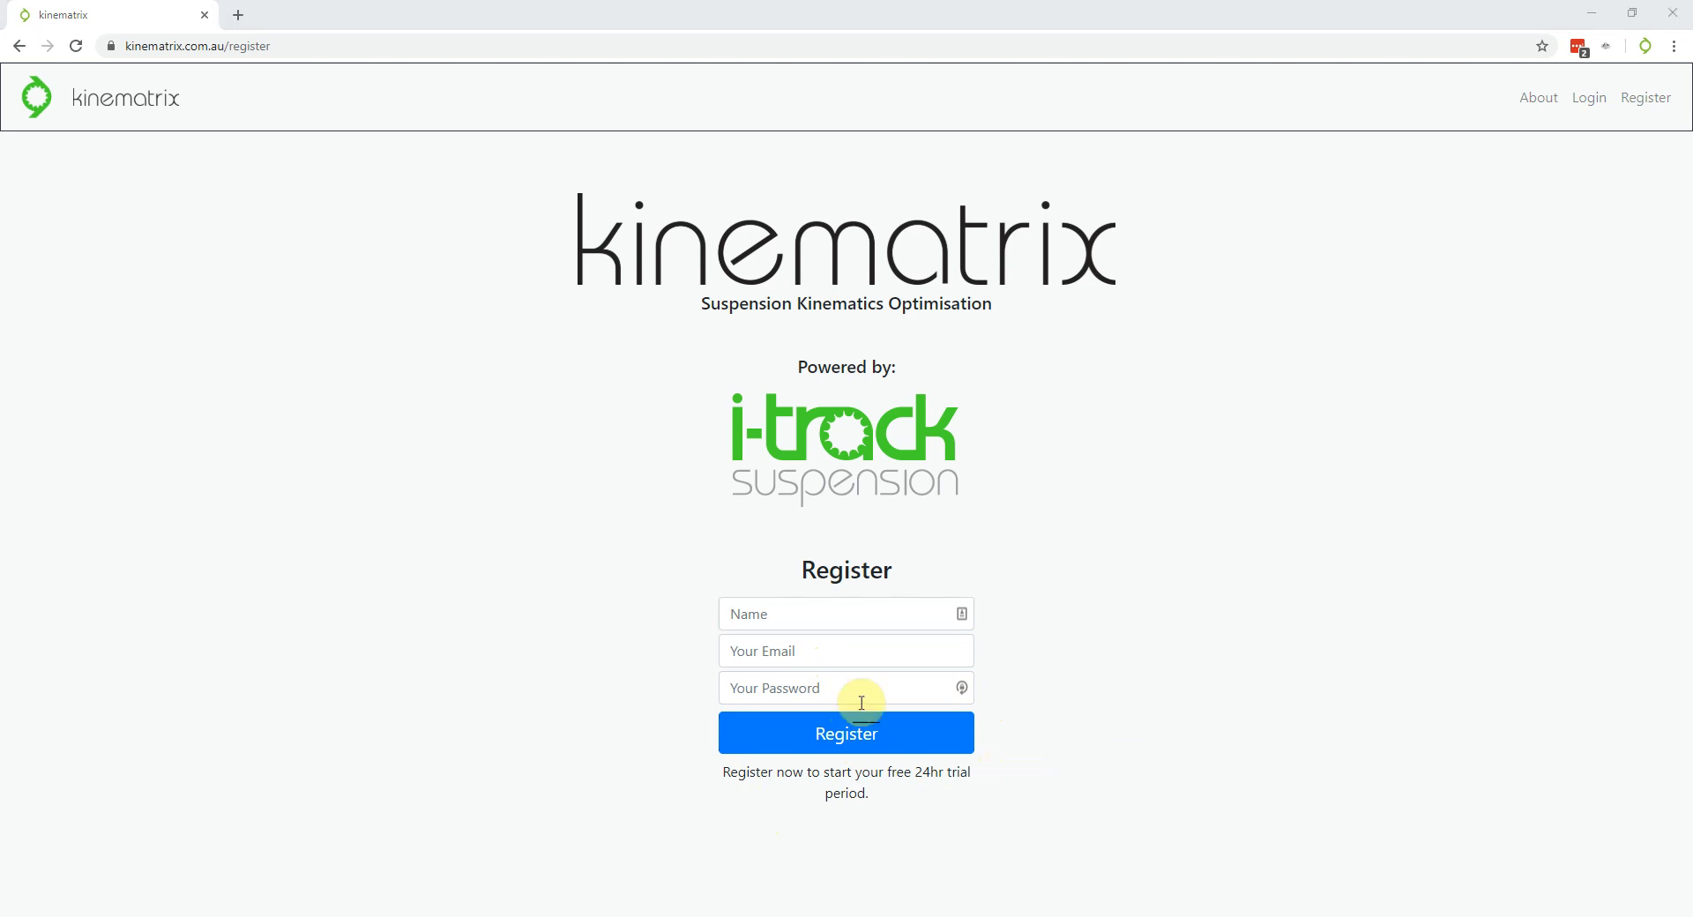
pyautogui.click(769, 607)
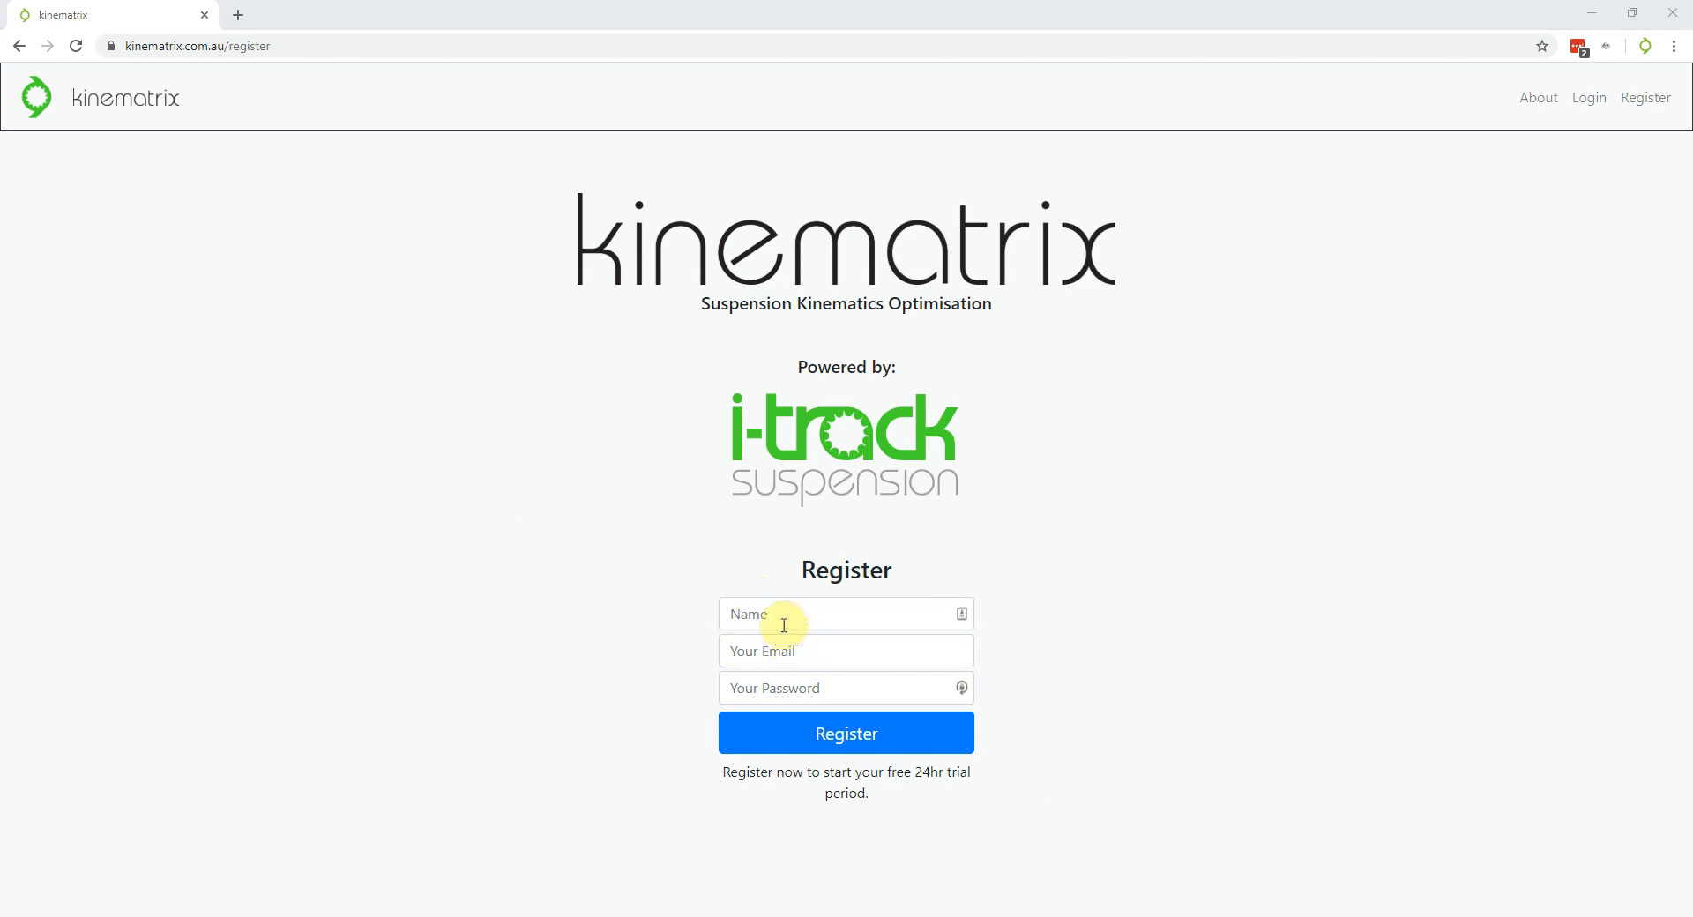
pyautogui.click(769, 615)
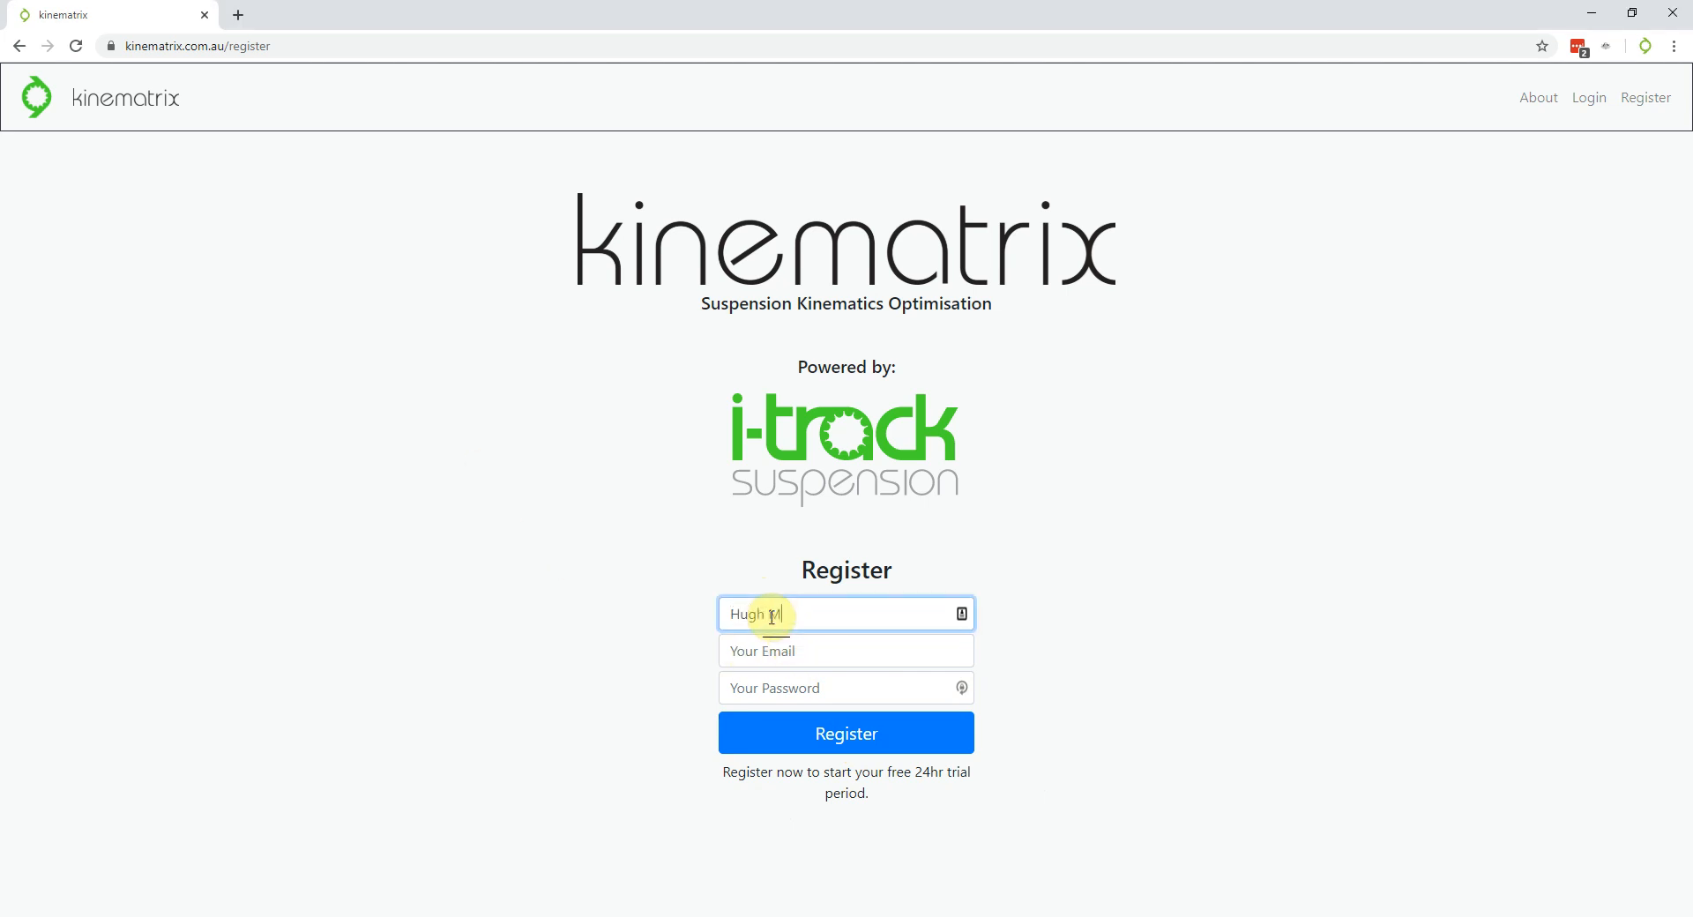
pyautogui.press('Tab')
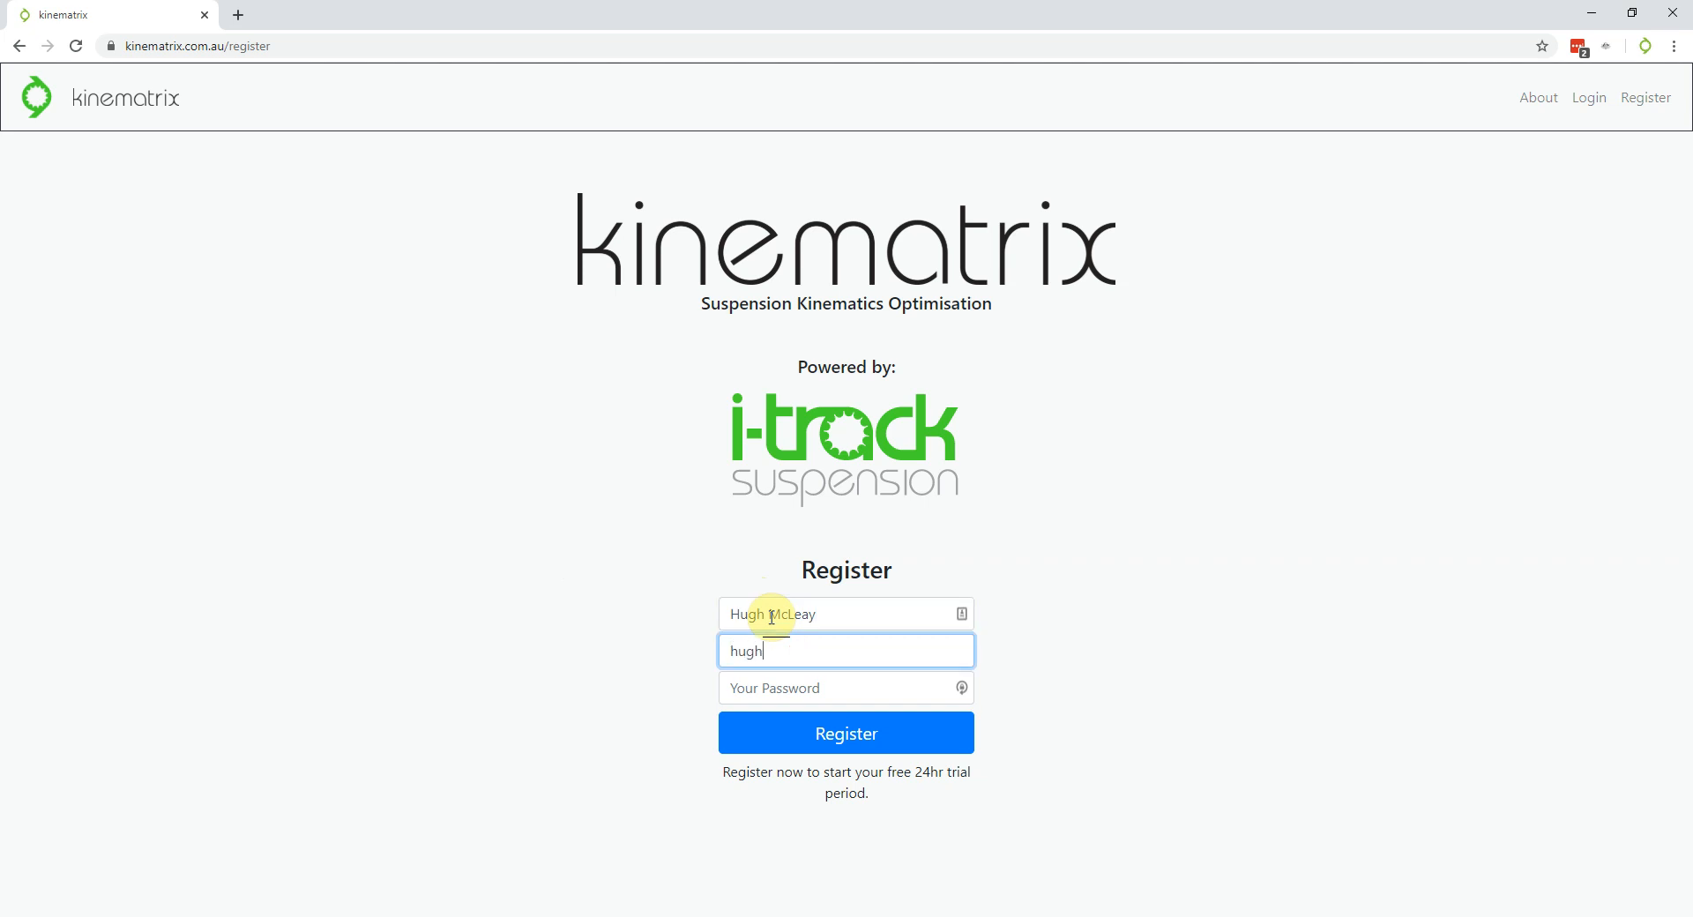
pyautogui.press('Tab')
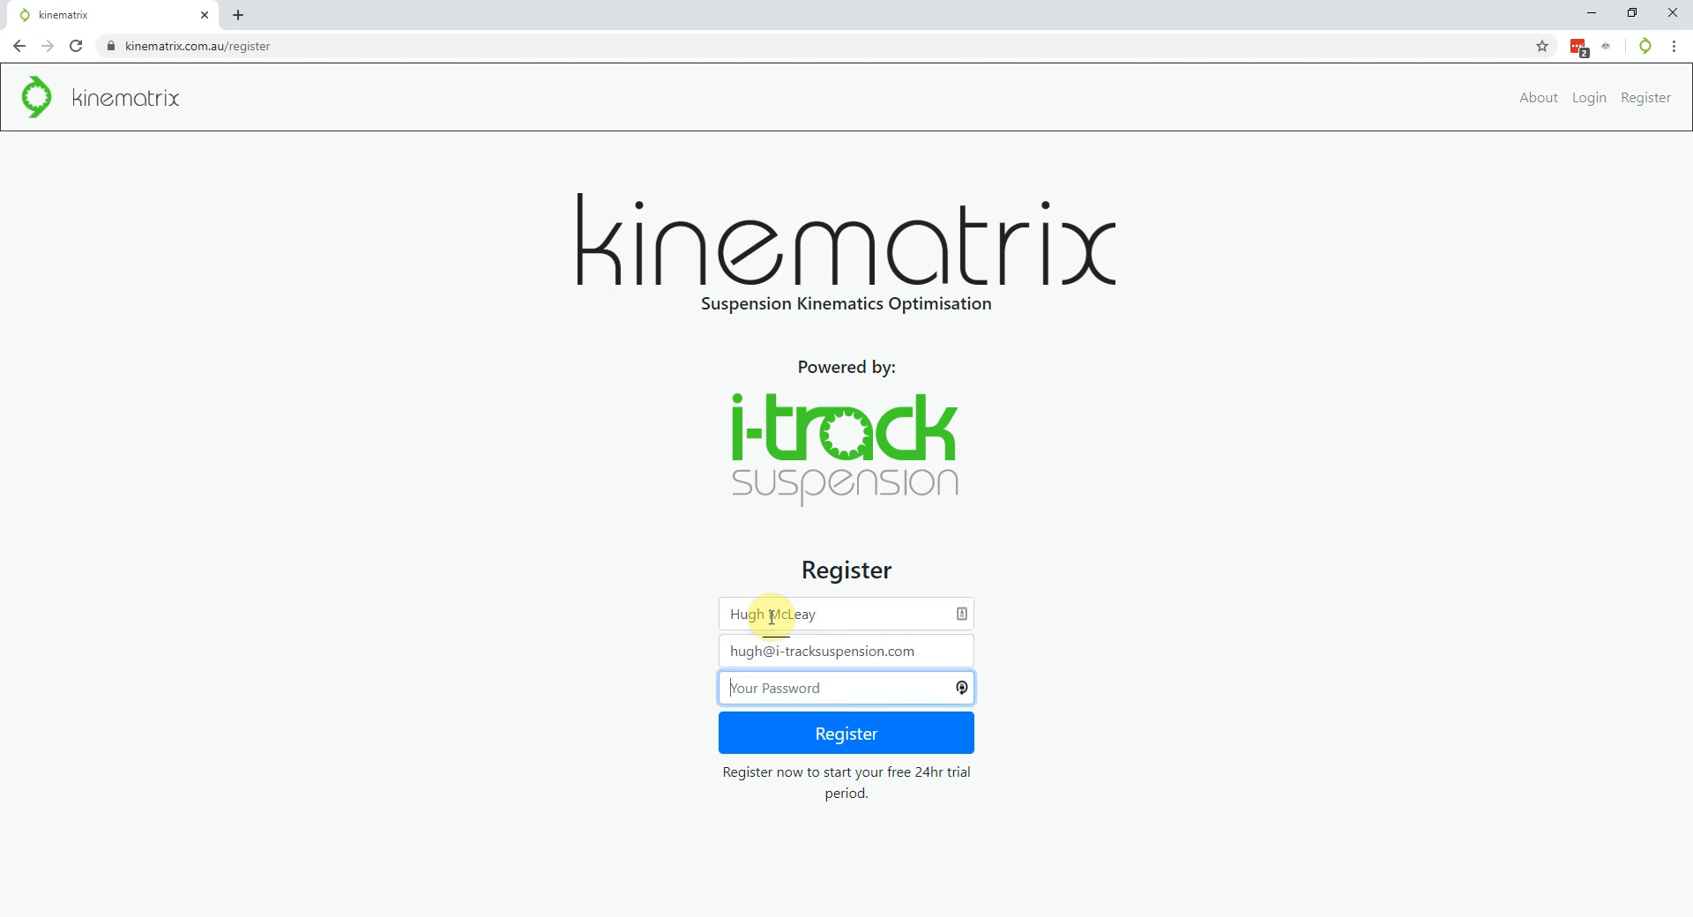
pyautogui.write('••••••••')
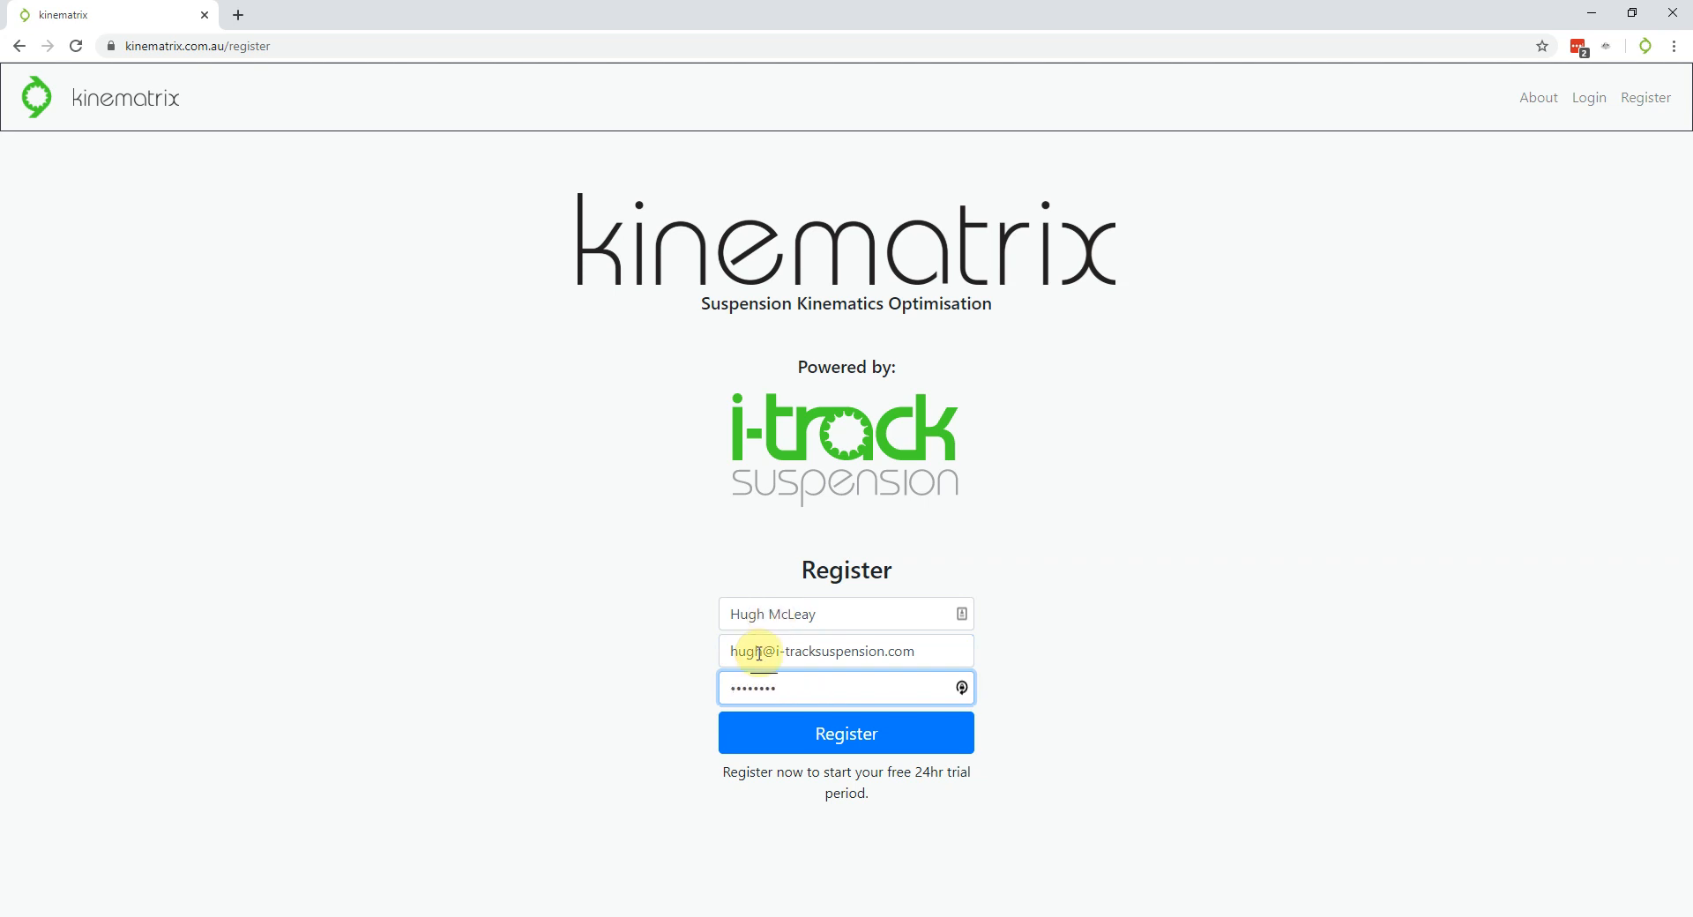
pyautogui.click(869, 734)
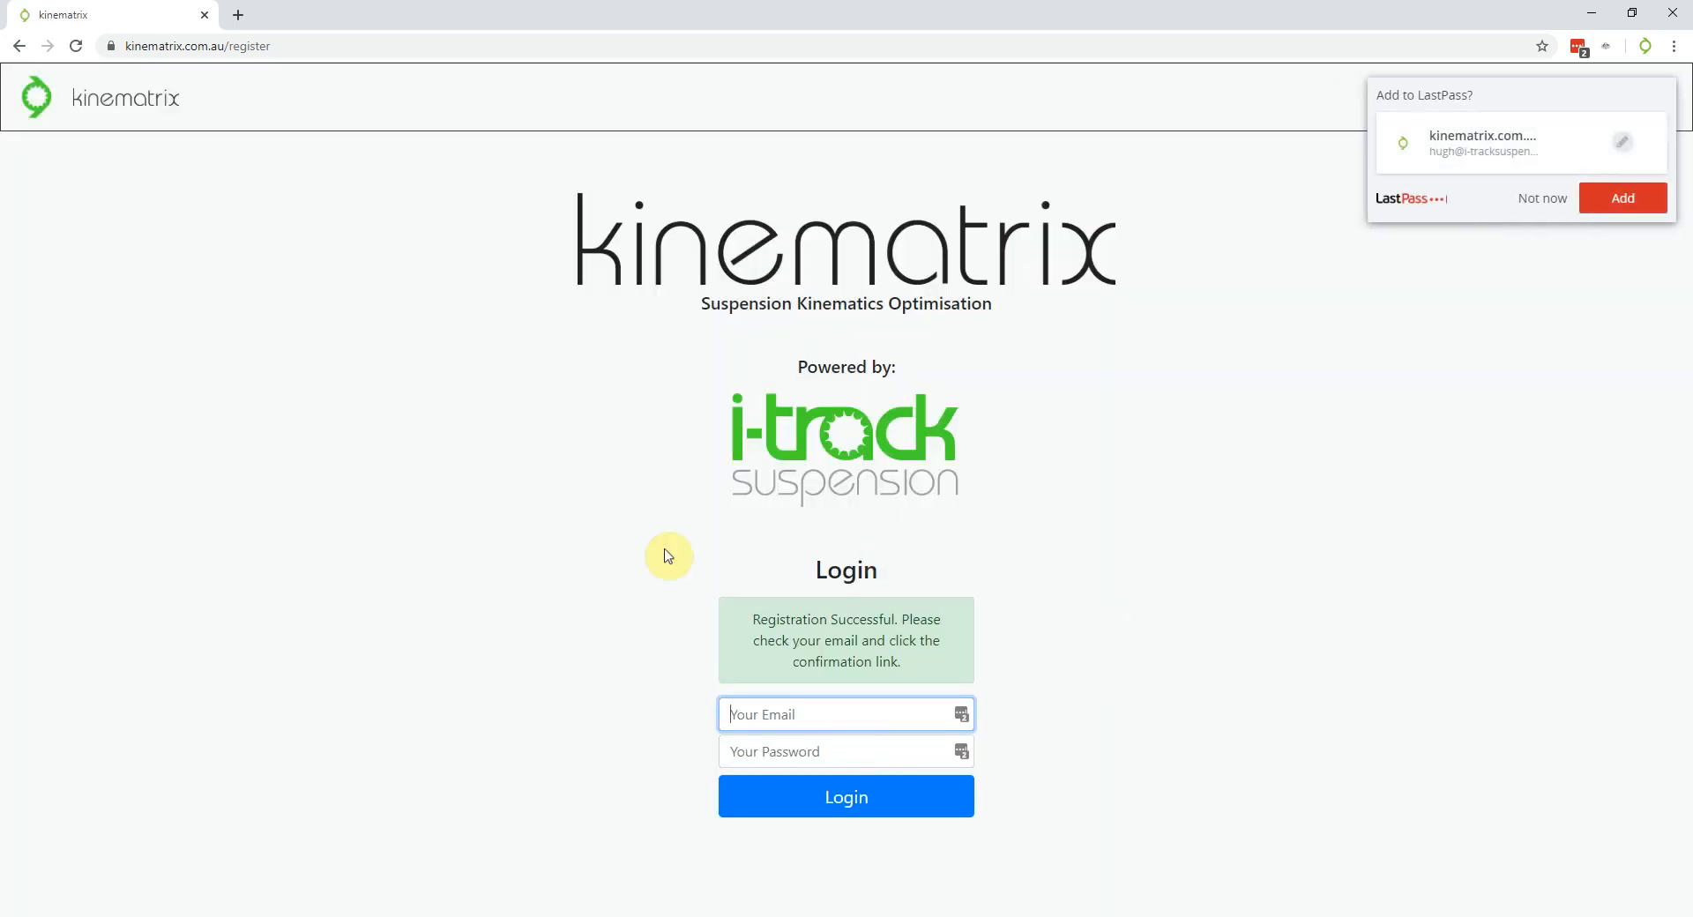
# Decline the password-manager prompt and log in with the account's email address and password
pyautogui.click(1543, 198)
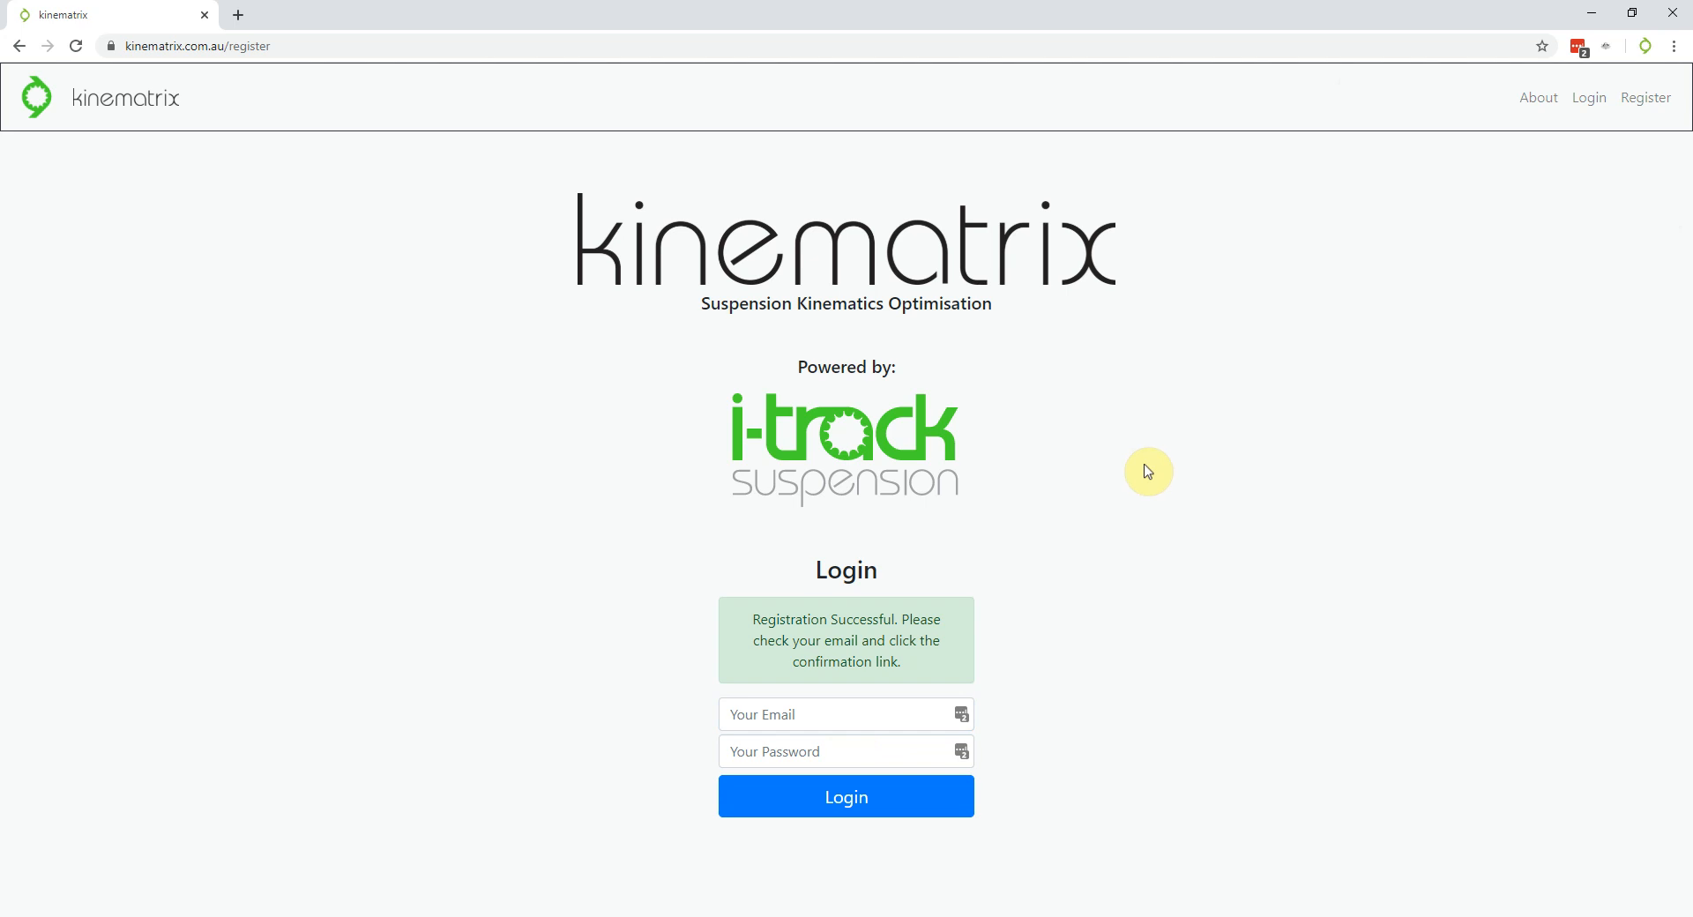
pyautogui.click(832, 717)
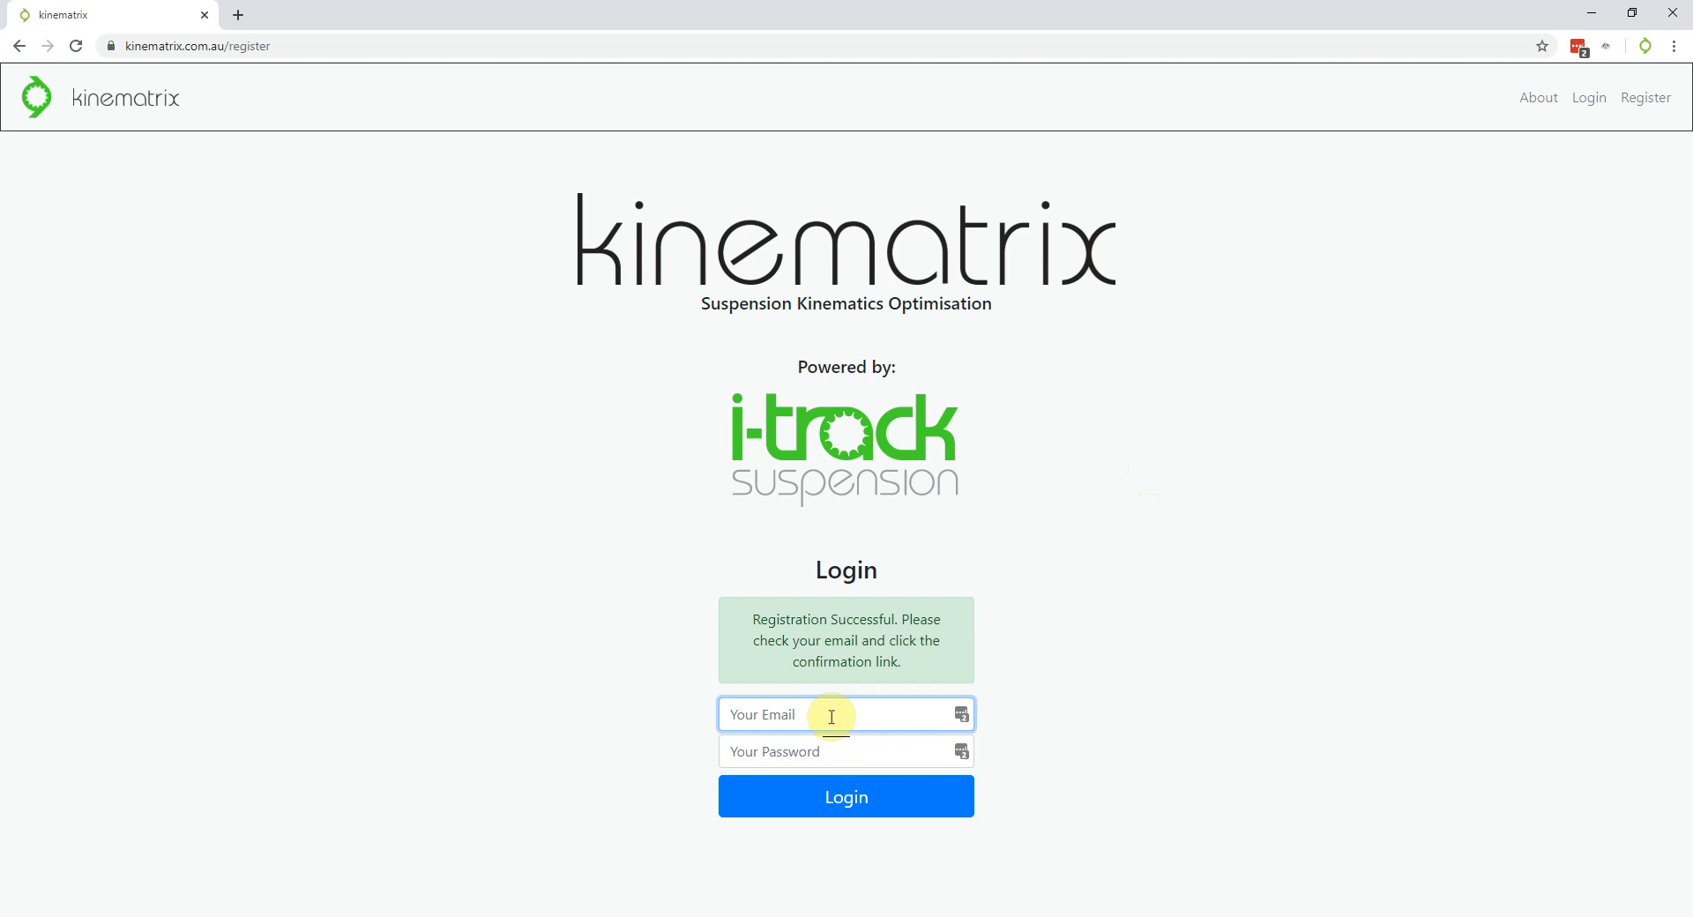
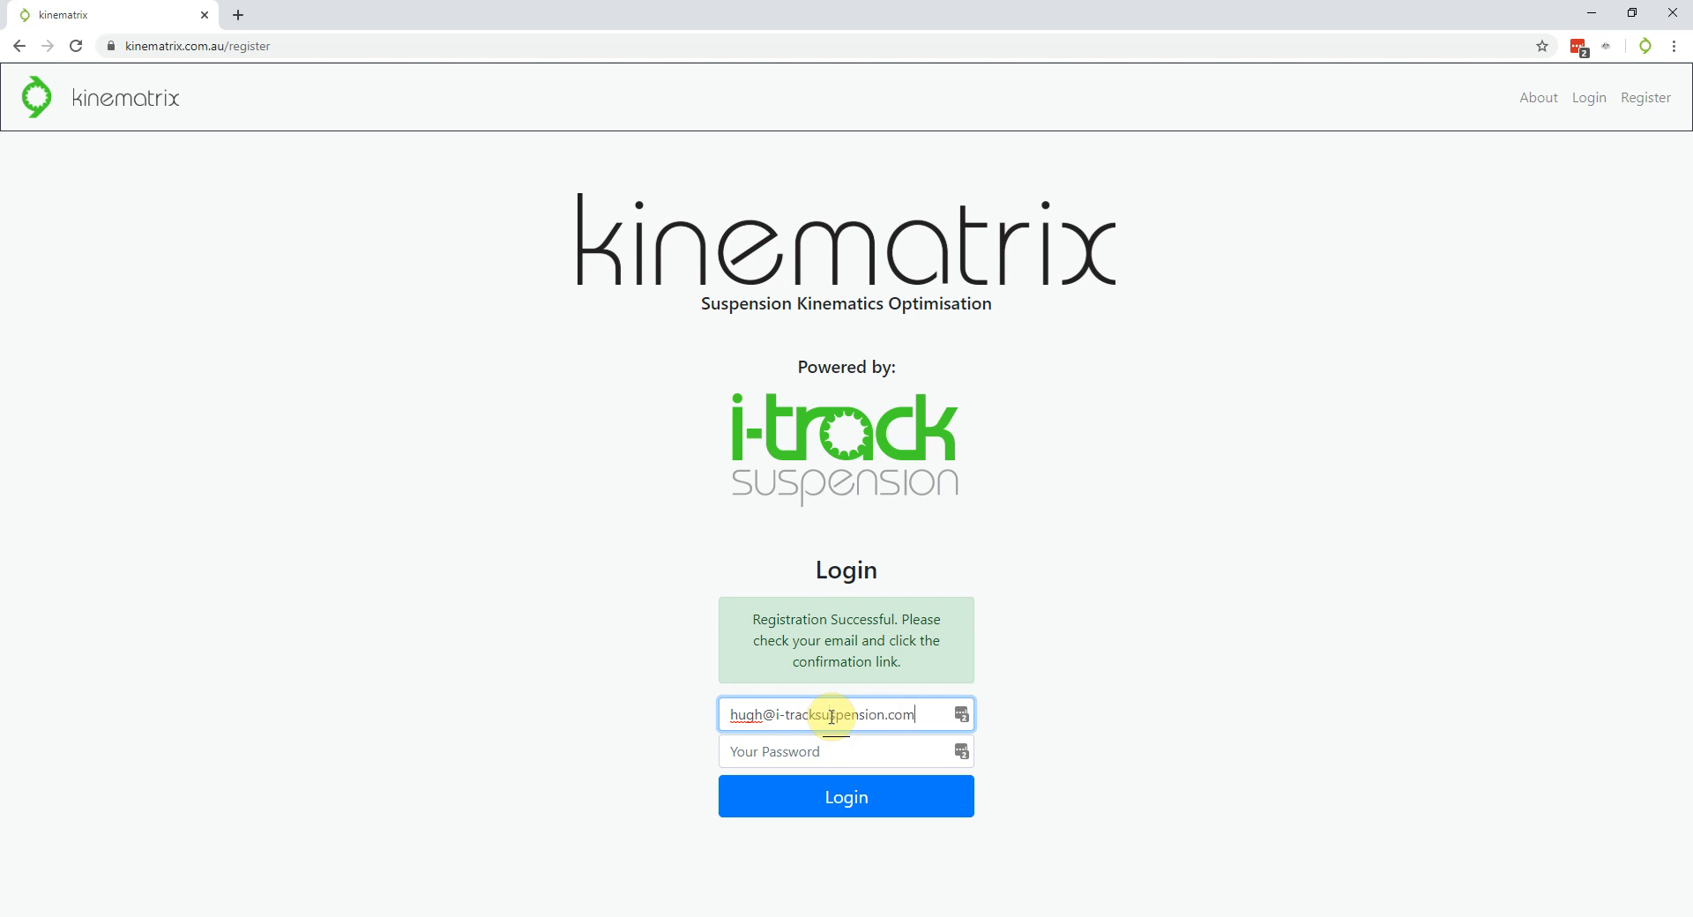
pyautogui.press('Tab')
pyautogui.write('••••••••')
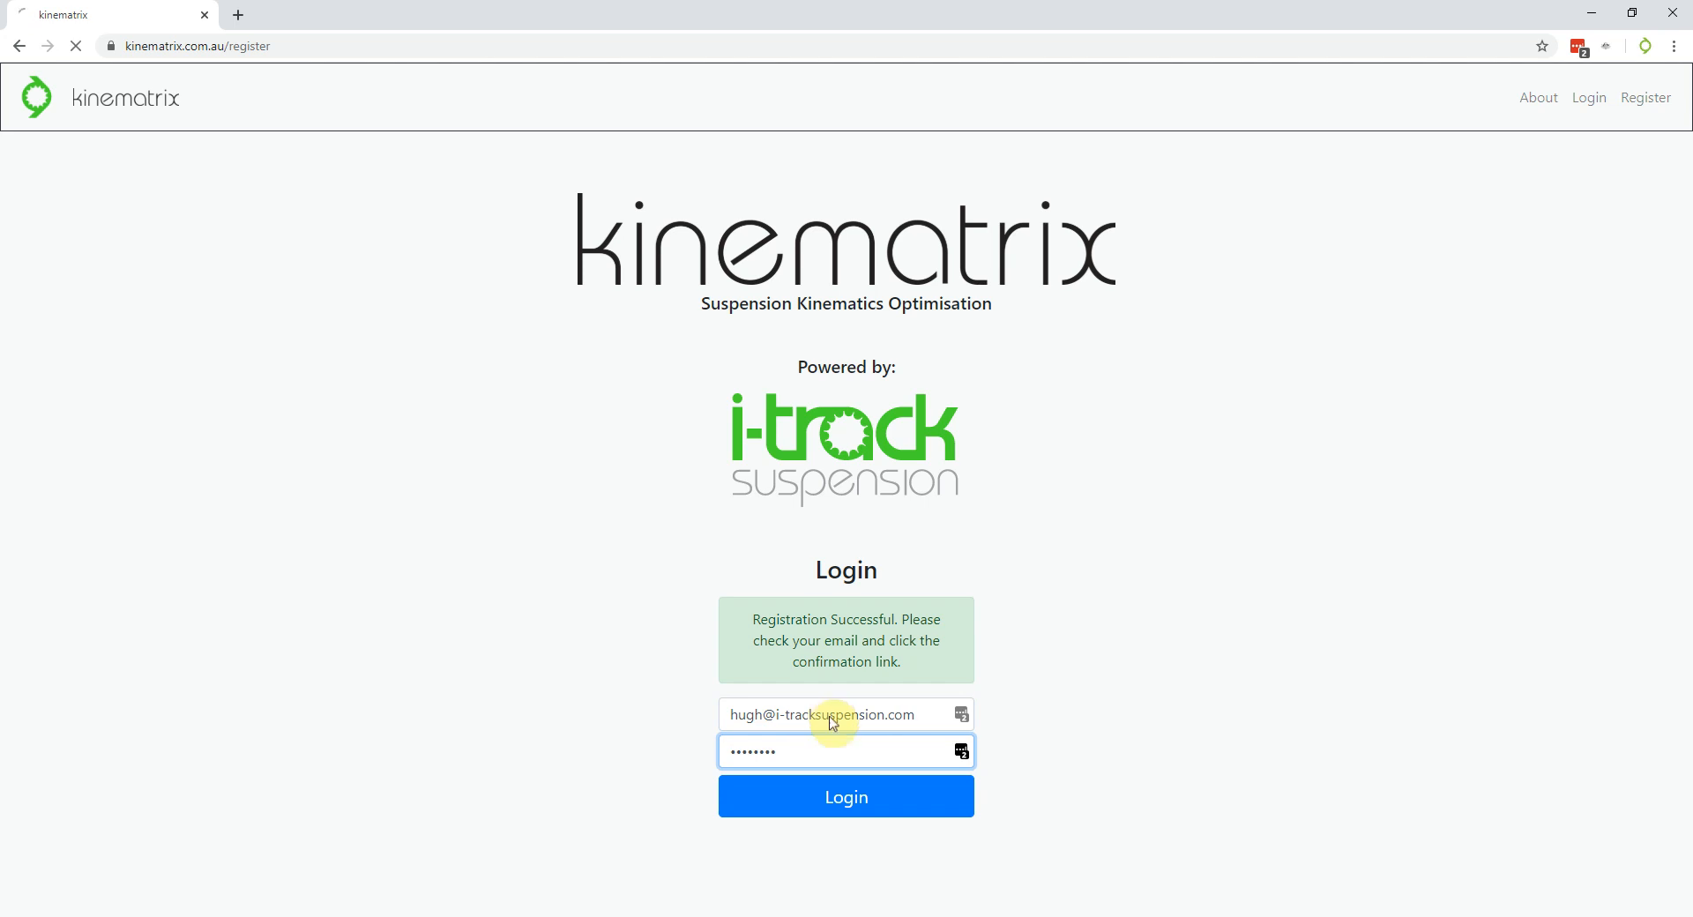
pyautogui.press('Return')
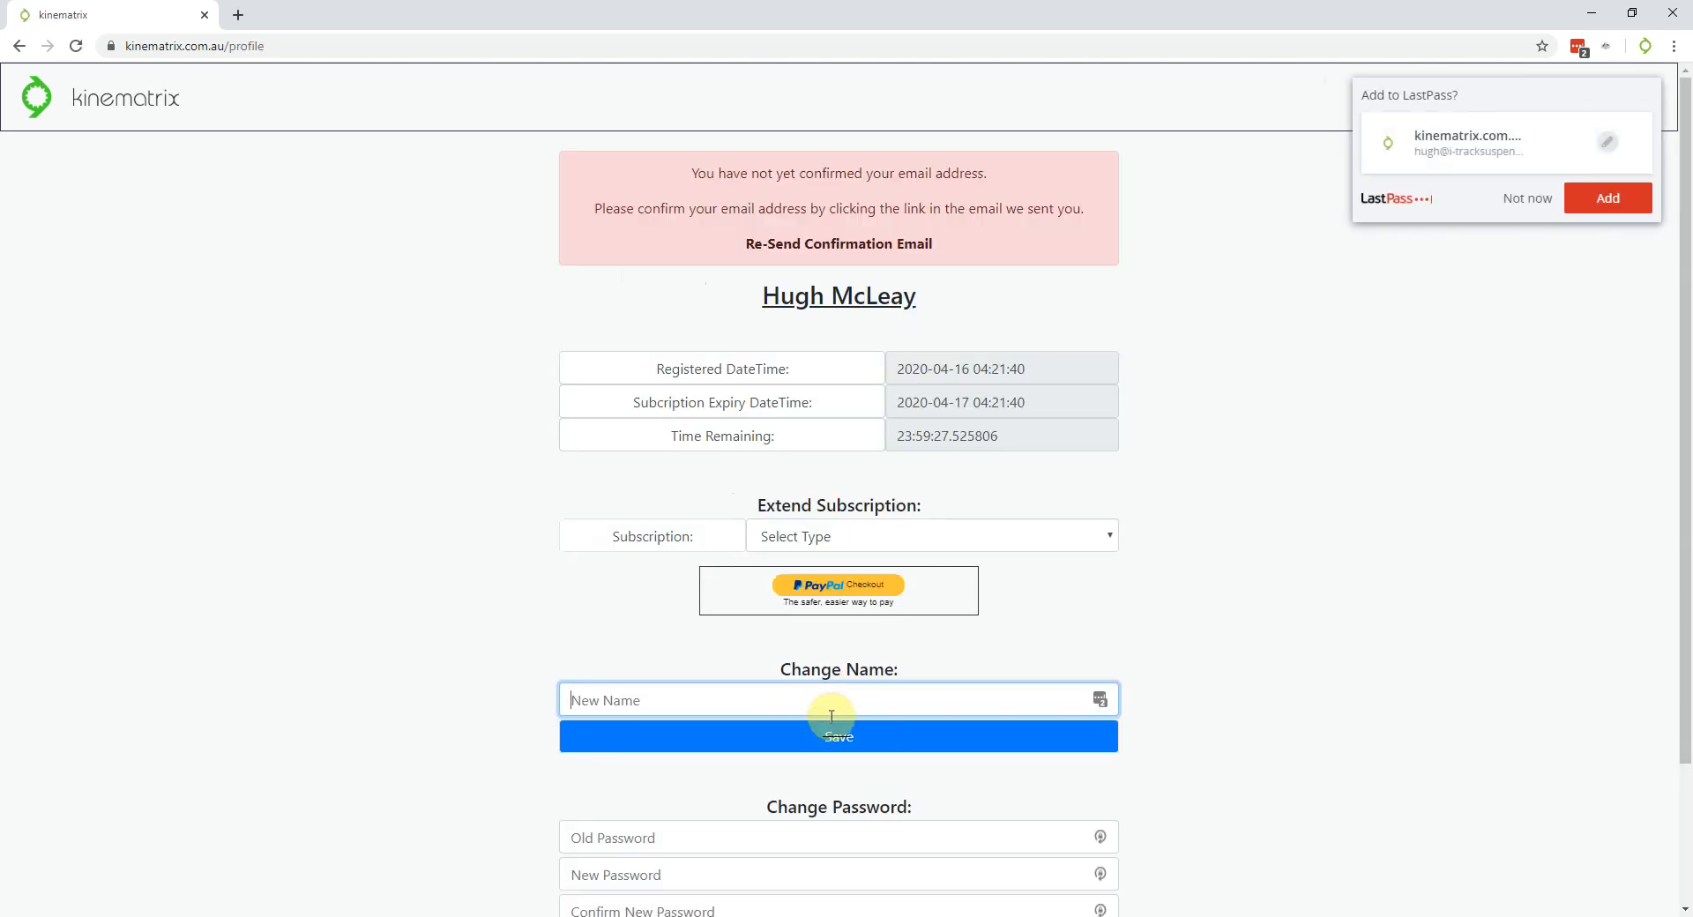
# Decline saving the login and open the subscription extension type options
pyautogui.click(1523, 198)
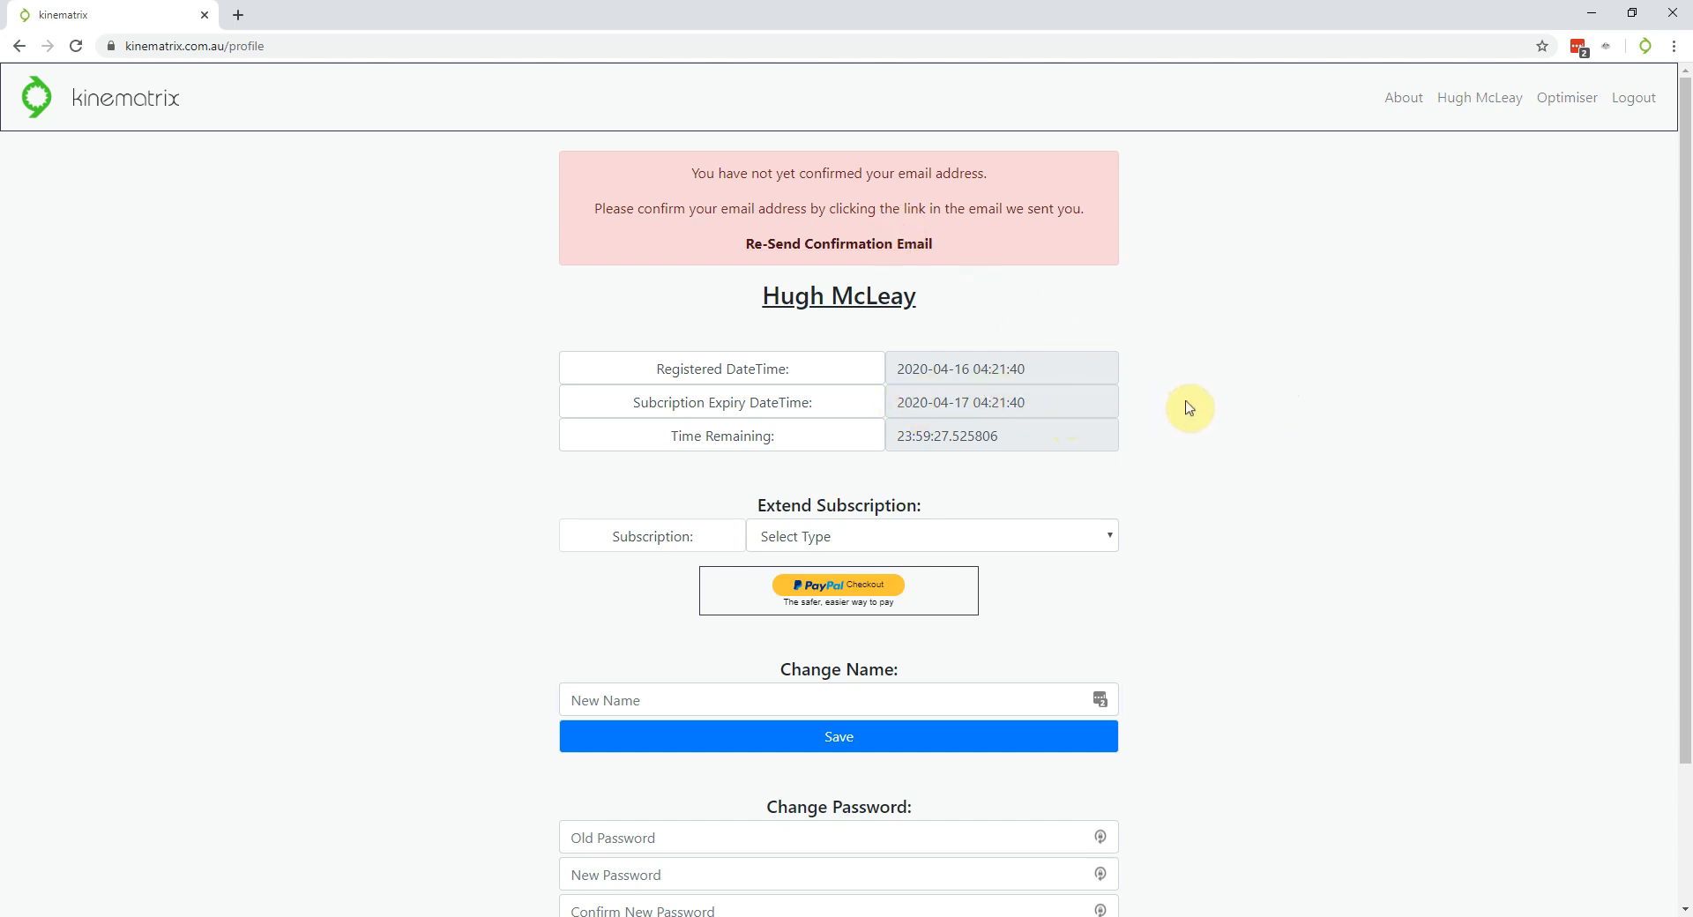
pyautogui.click(1105, 537)
pyautogui.click(1273, 492)
pyautogui.scroll(-1, 1273, 493)
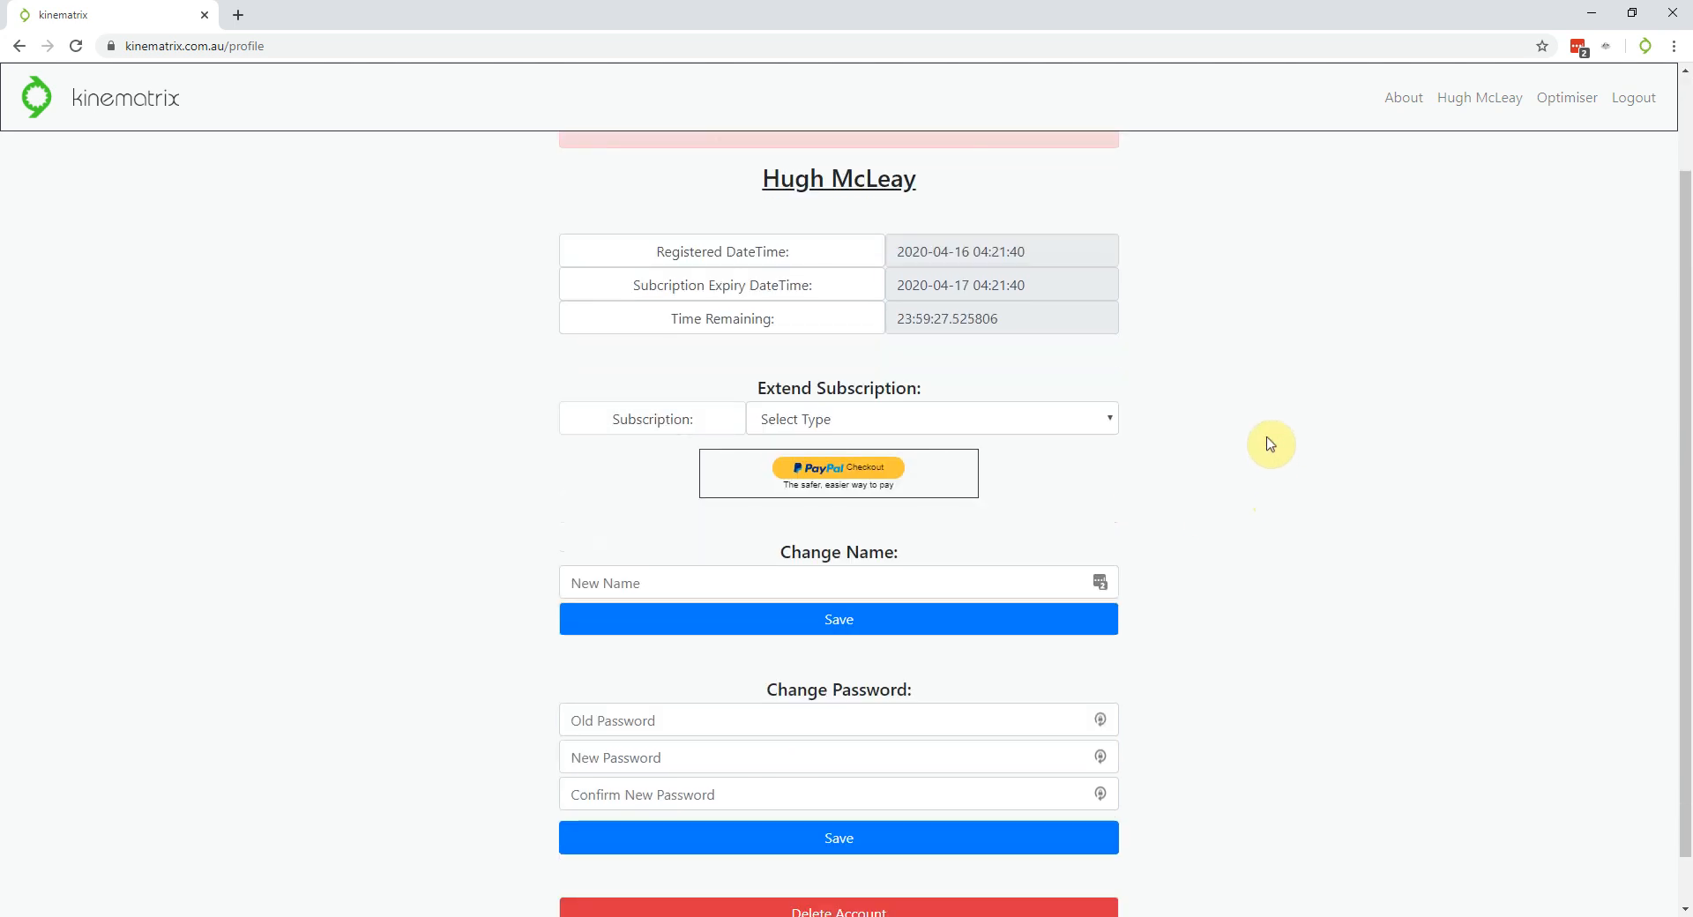
pyautogui.scroll(1, 1270, 444)
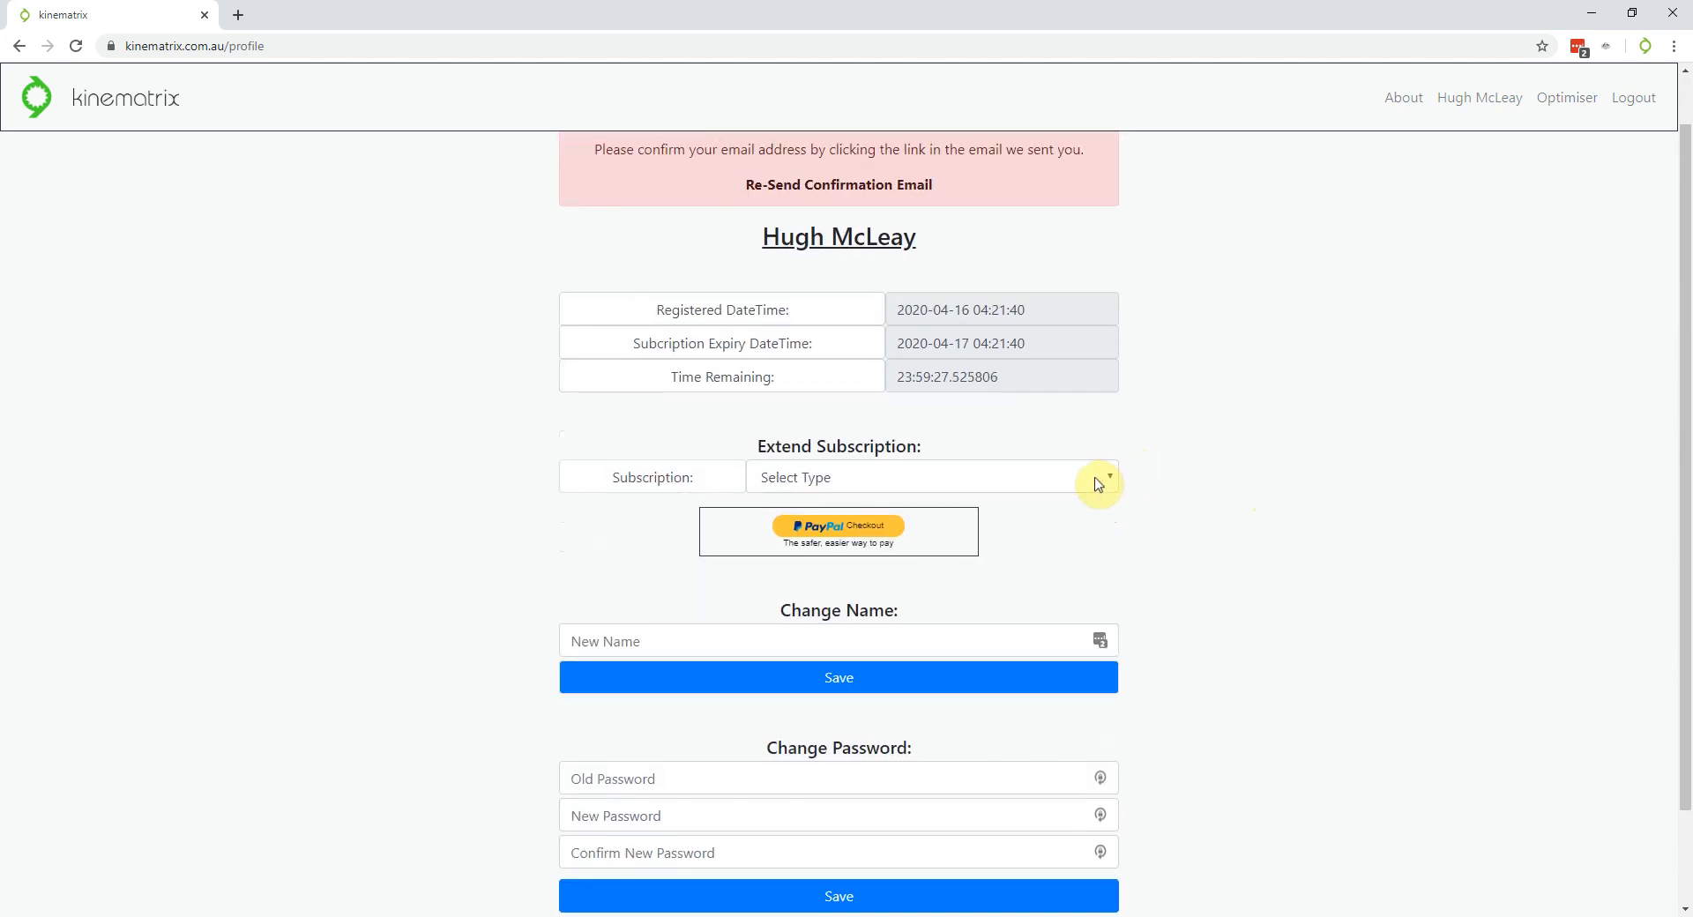
# Review the subscription types and prices, close the list without choosing, and scroll the profile page
pyautogui.click(1098, 484)
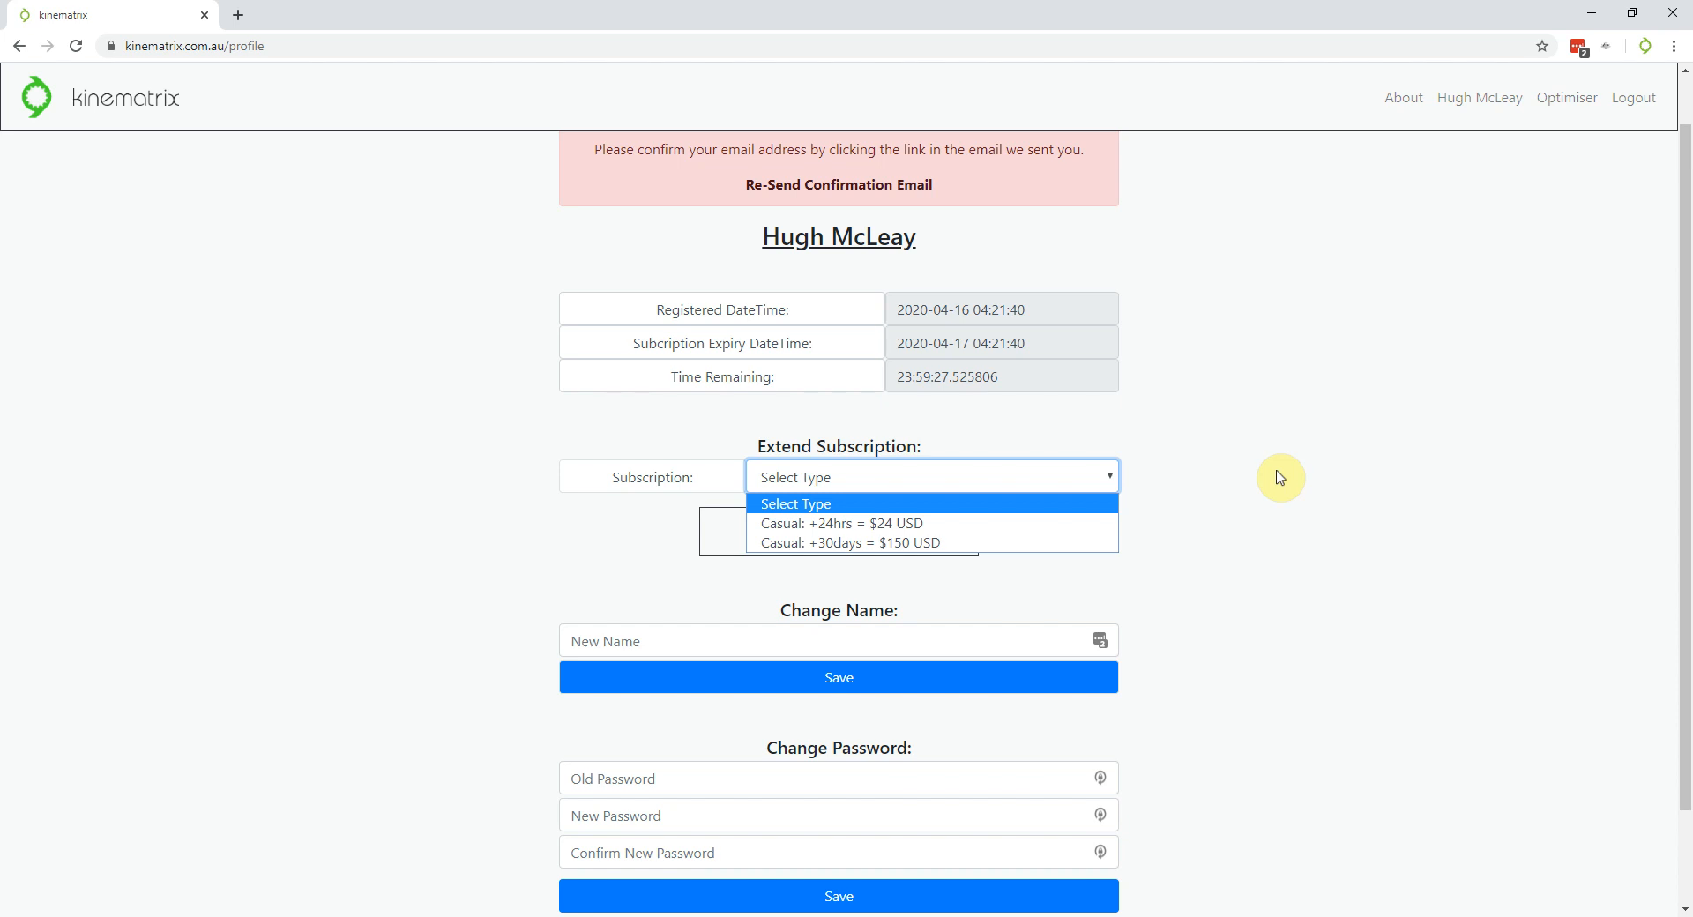
pyautogui.click(1280, 478)
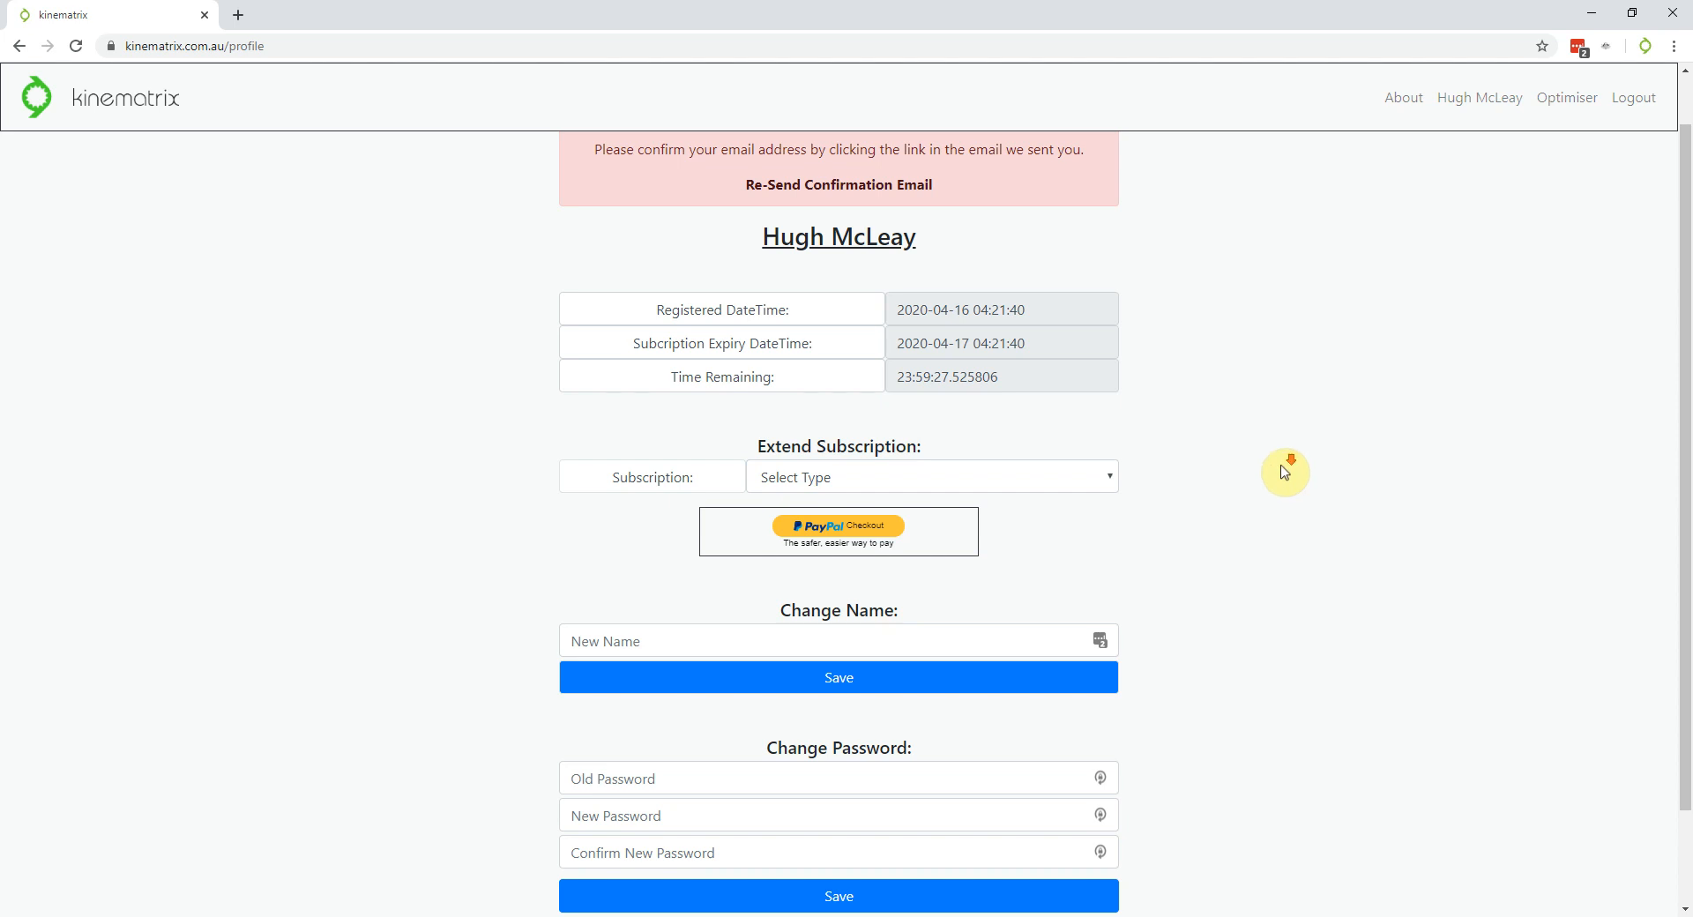
pyautogui.scroll(-1, 1284, 472)
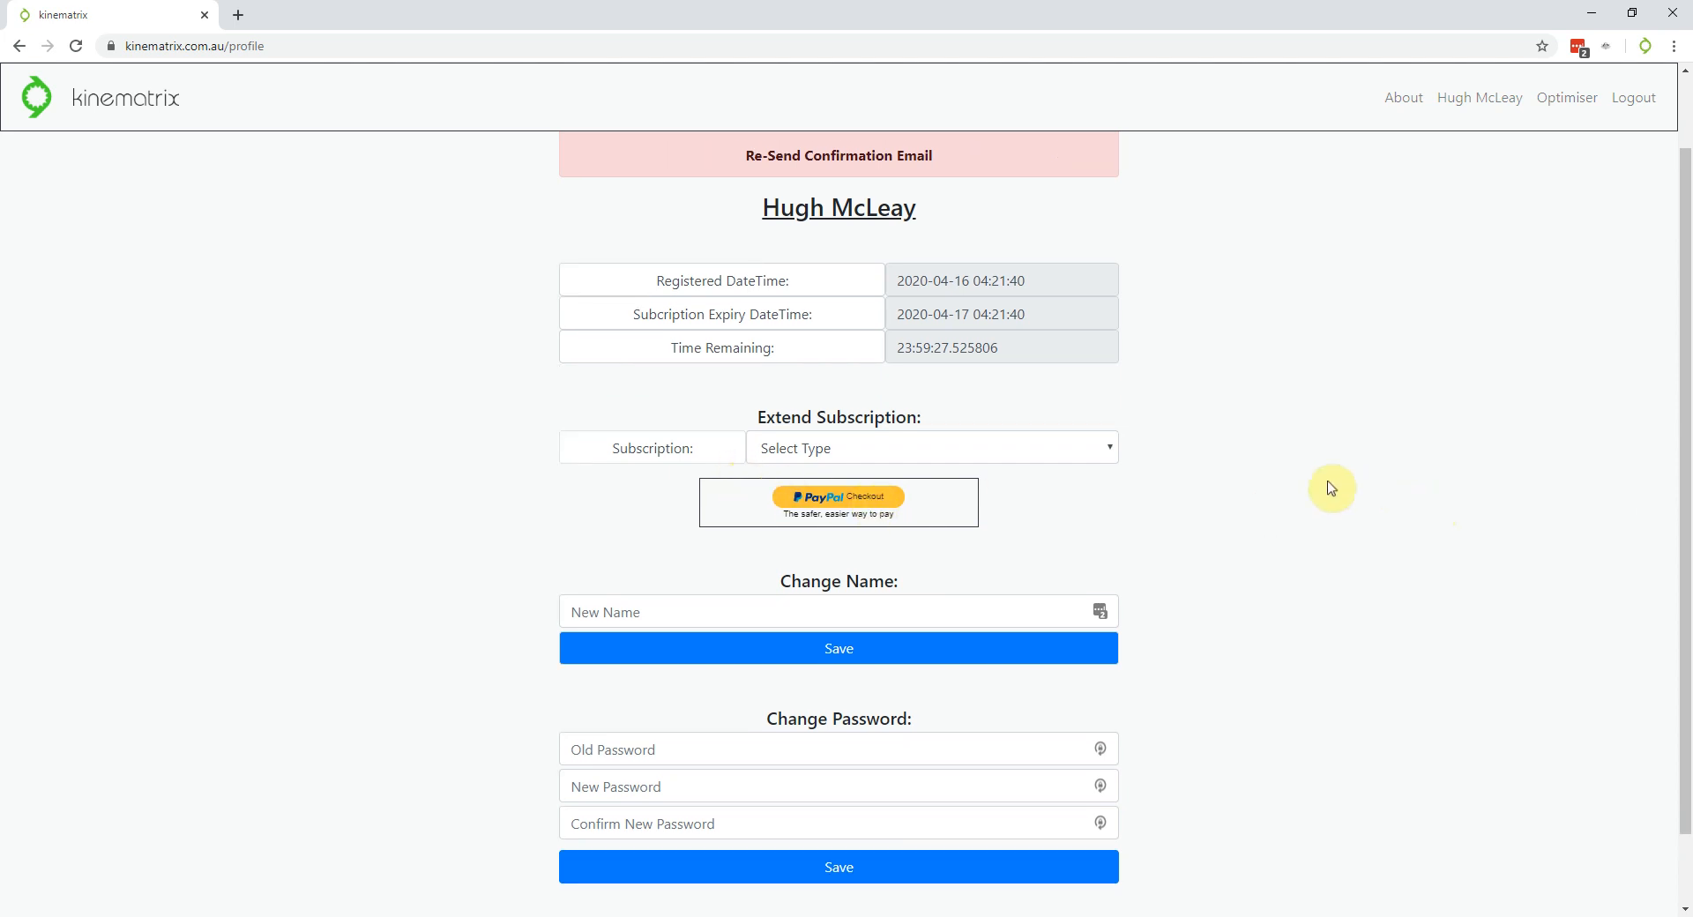
pyautogui.scroll(-1, 1334, 484)
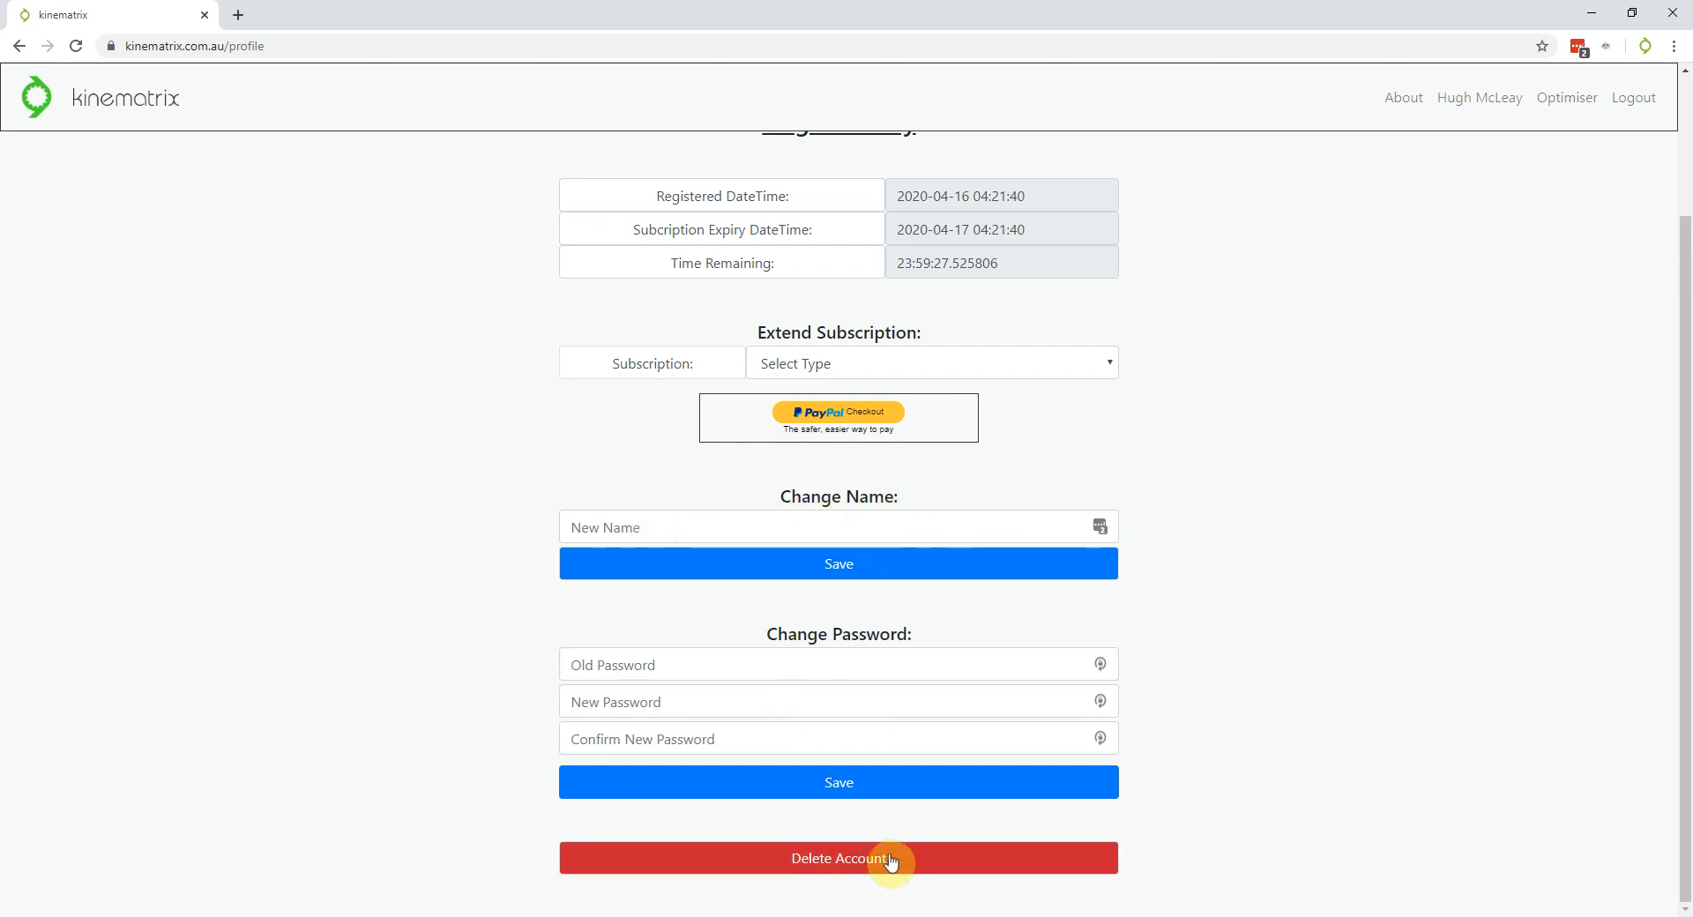
pyautogui.scroll(2, 1183, 803)
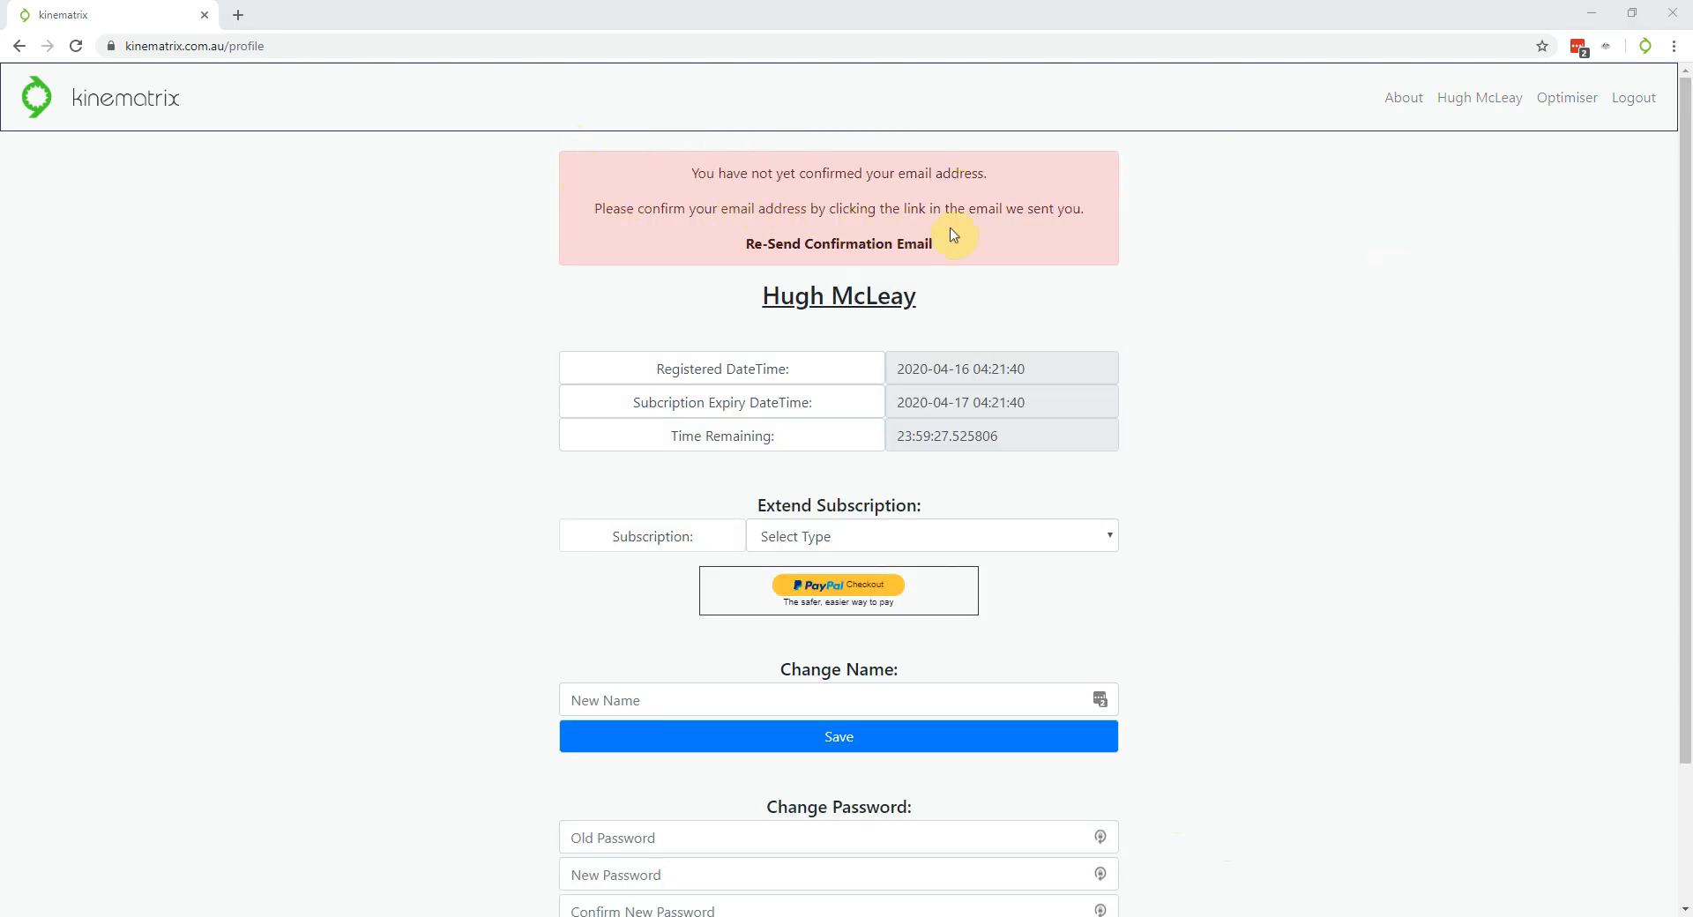
# Go to the Optimiser page, returning to it after confirming the email address
pyautogui.click(1581, 104)
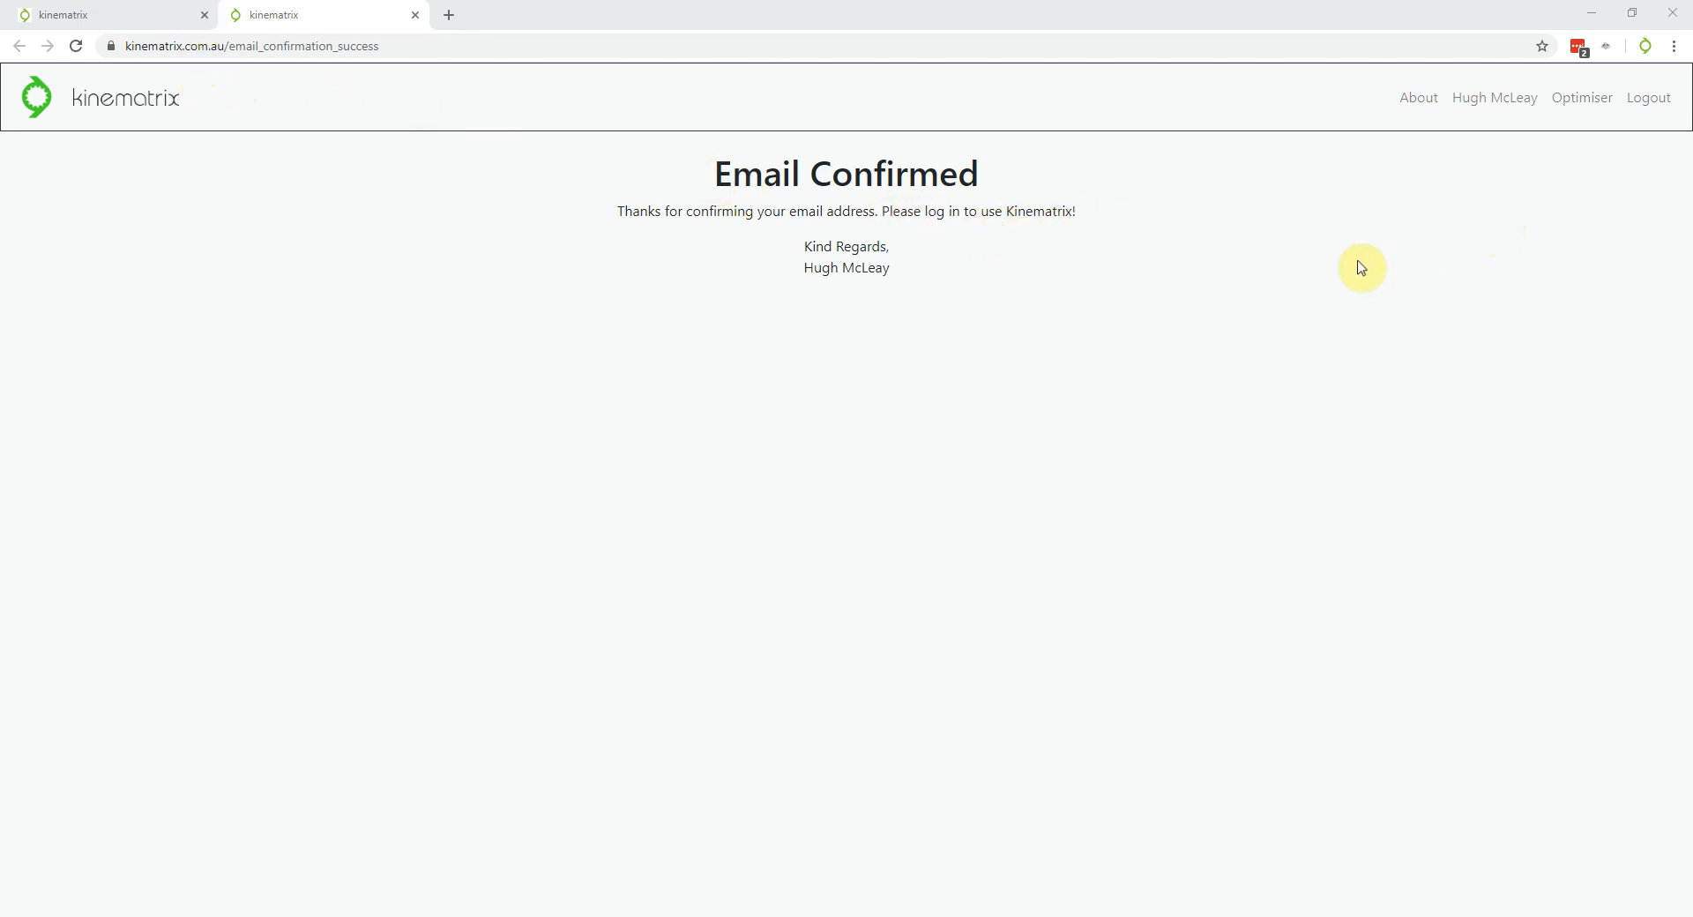
pyautogui.click(1584, 104)
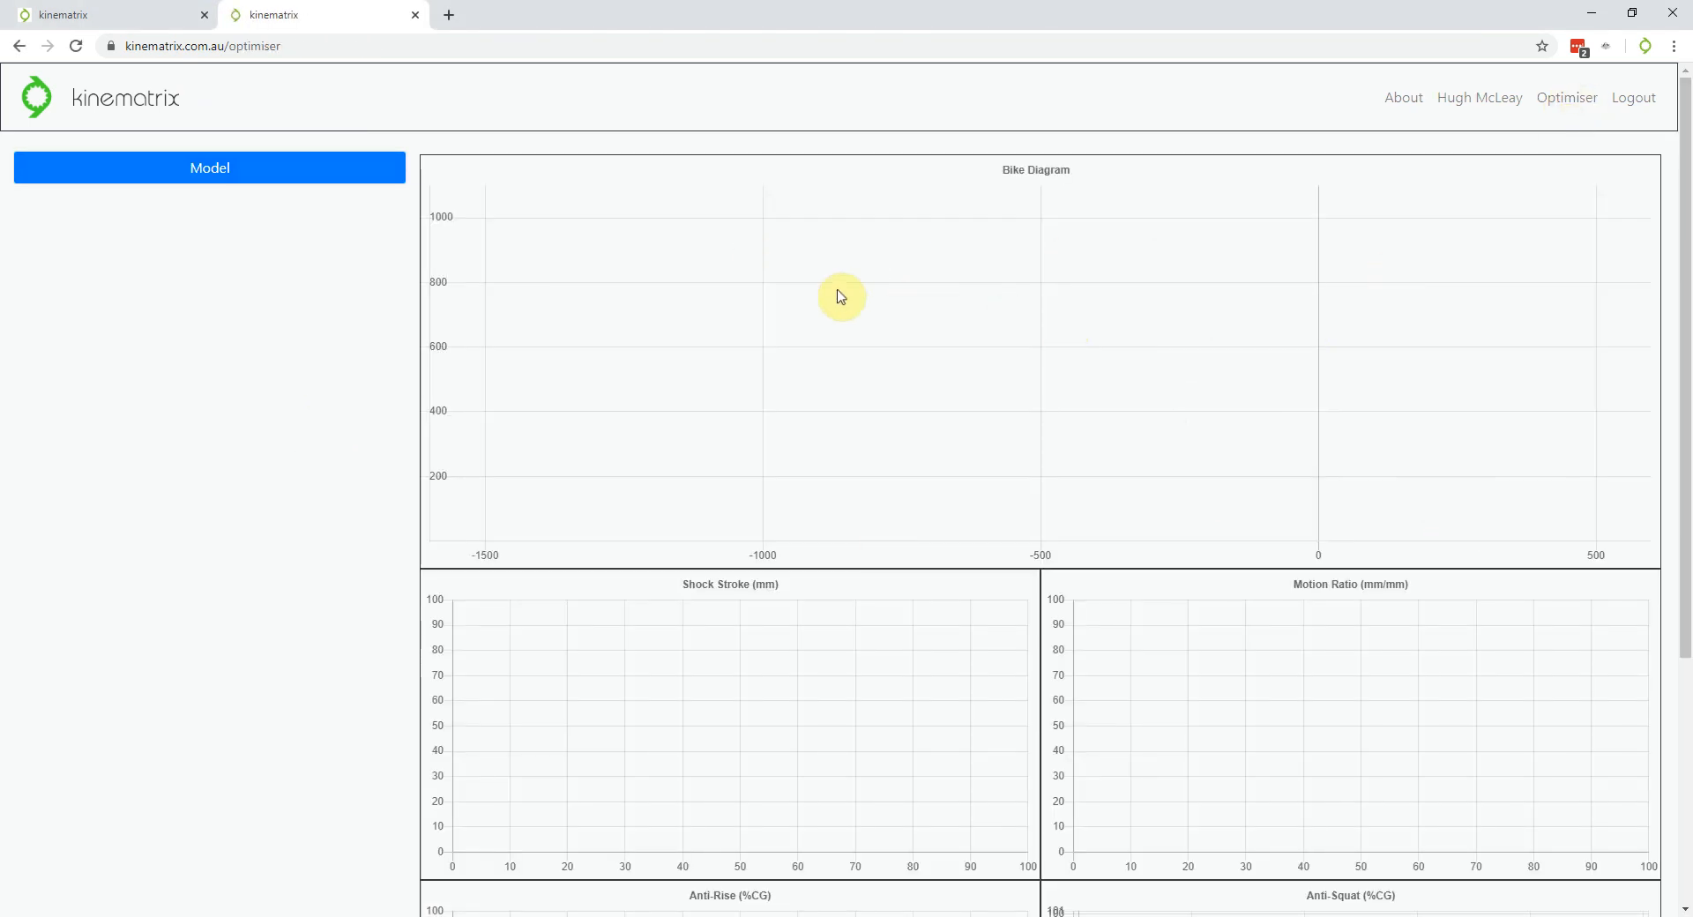
# Load the Single Pivot suspension model from the Select Model list
pyautogui.click(261, 169)
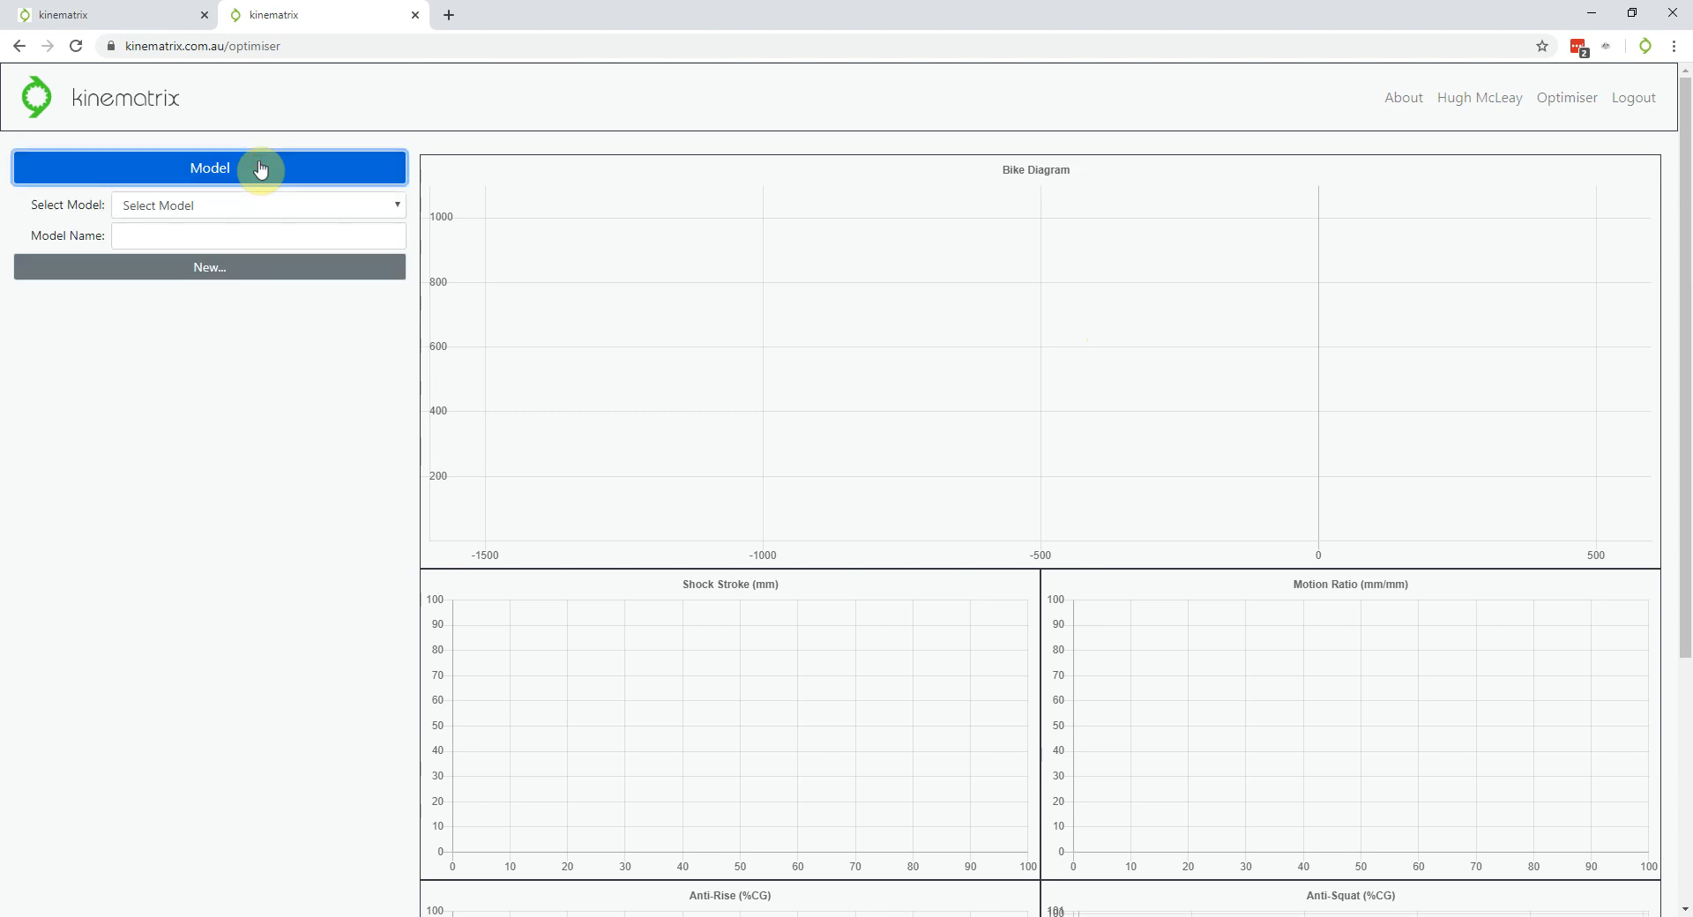
pyautogui.click(322, 208)
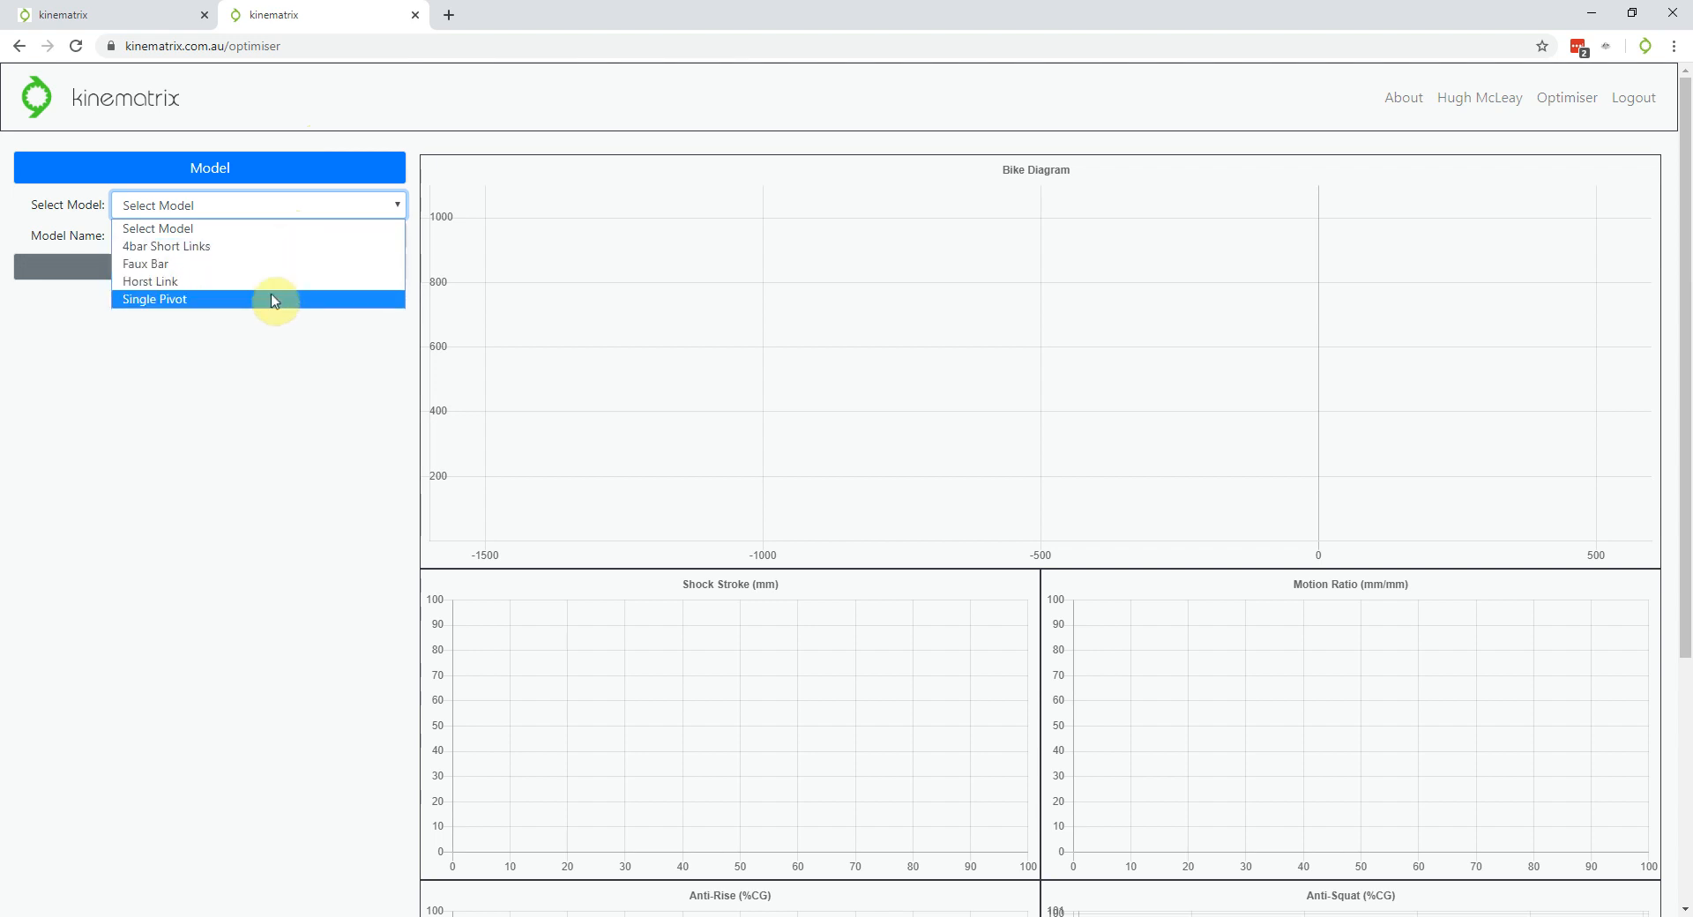
pyautogui.click(252, 476)
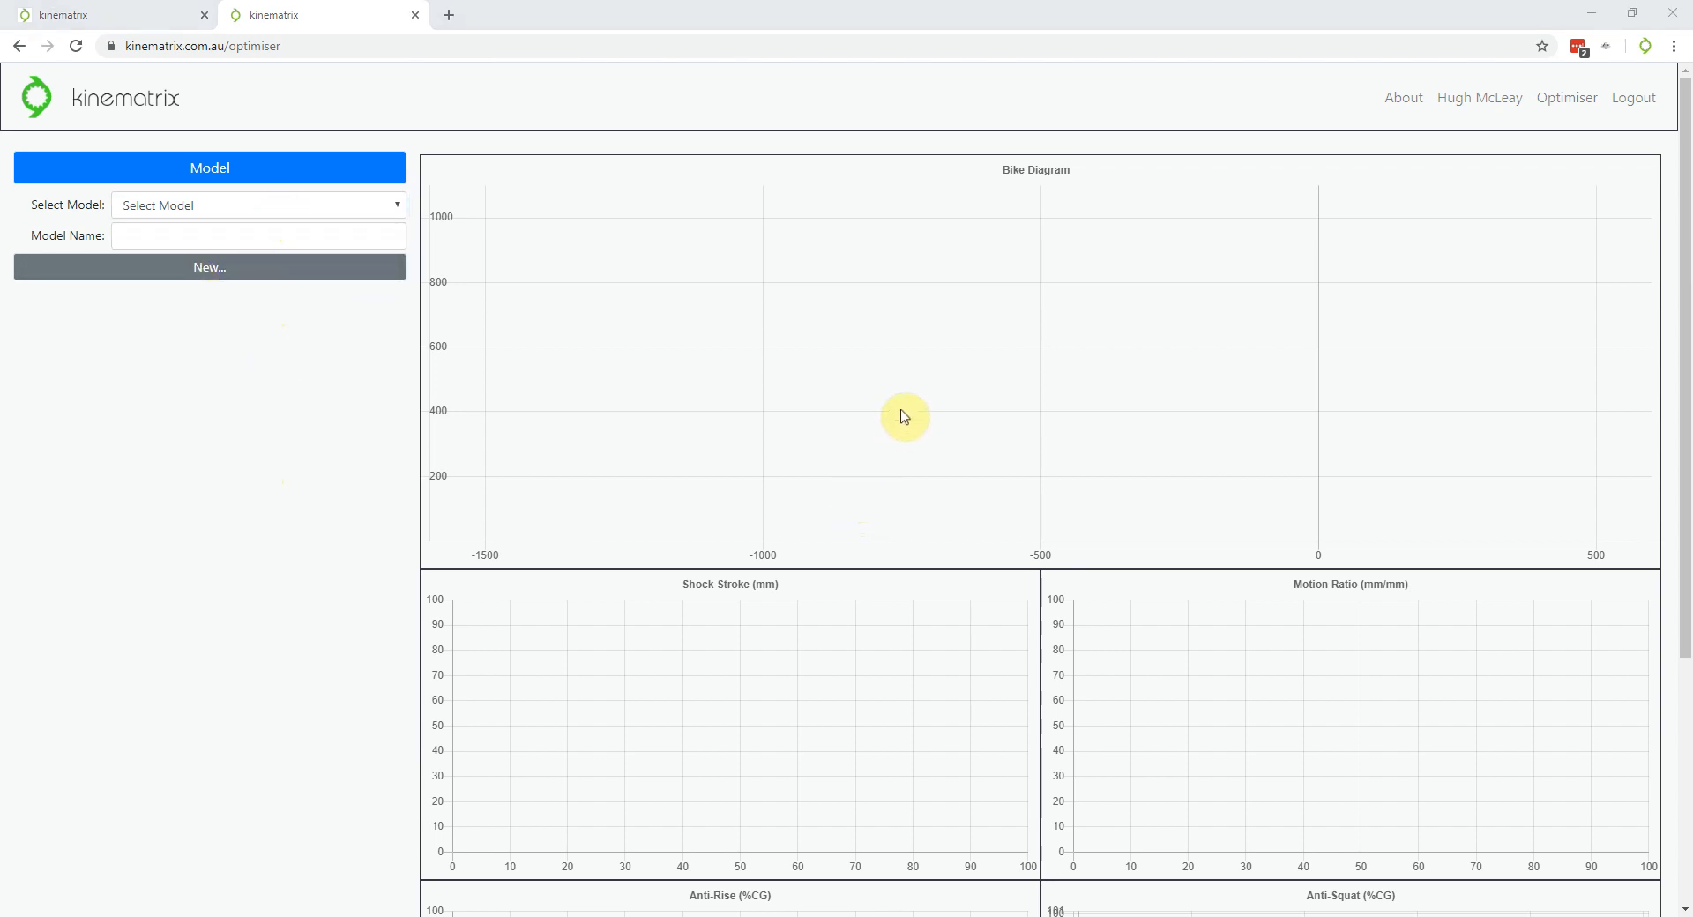
pyautogui.click(306, 210)
pyautogui.click(236, 303)
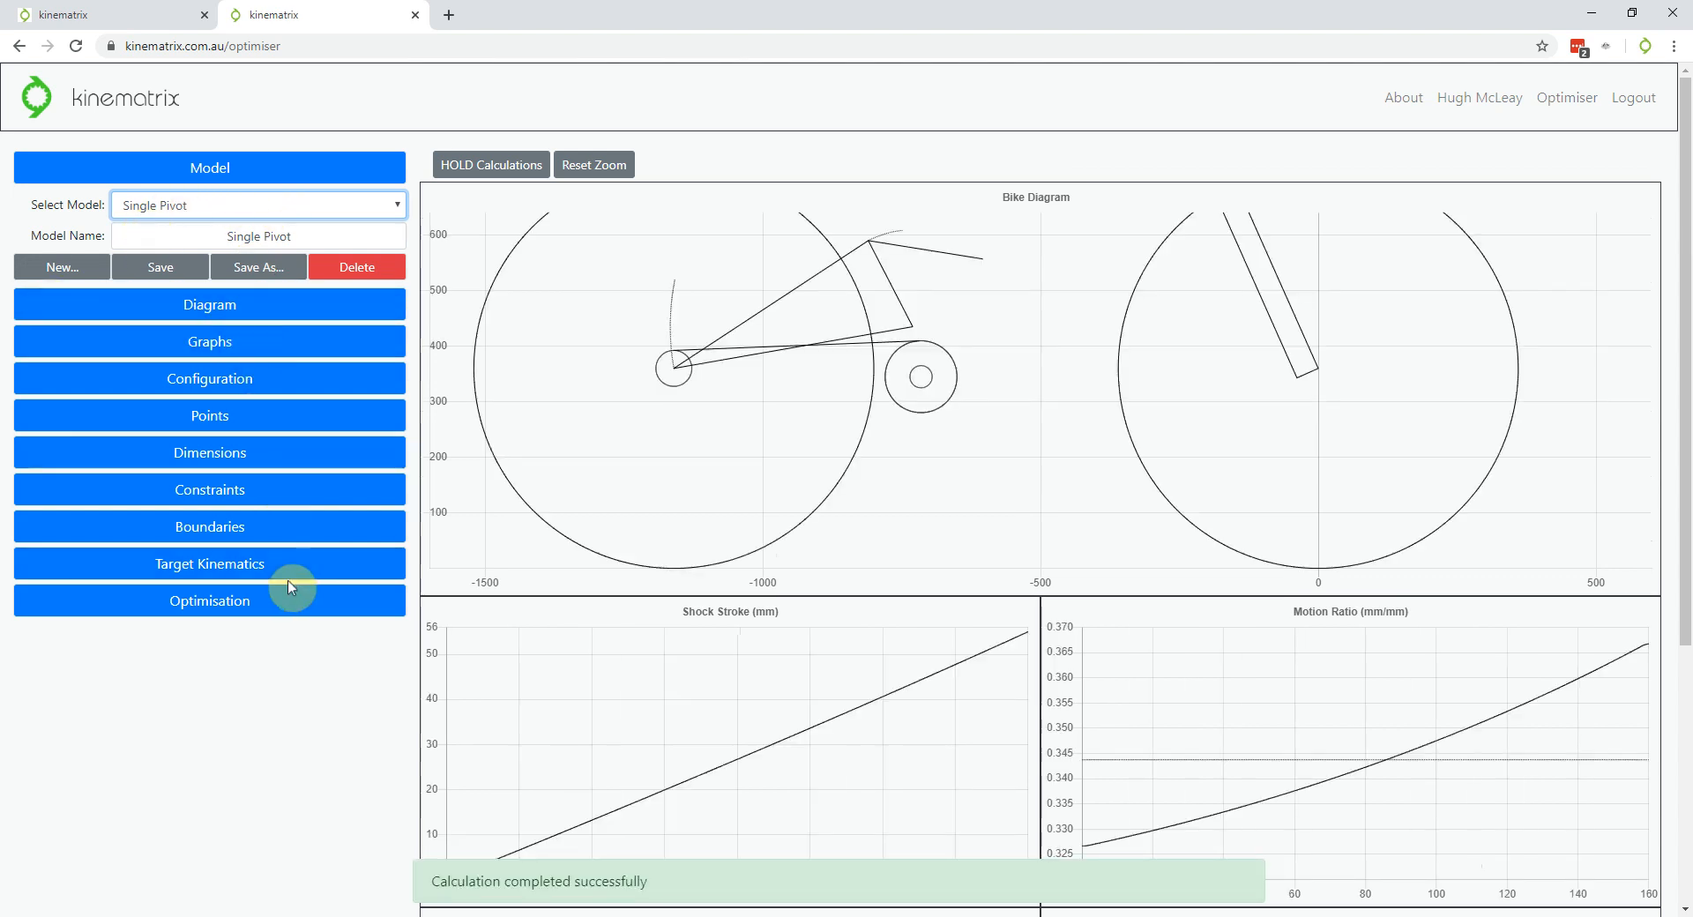
pyautogui.click(253, 420)
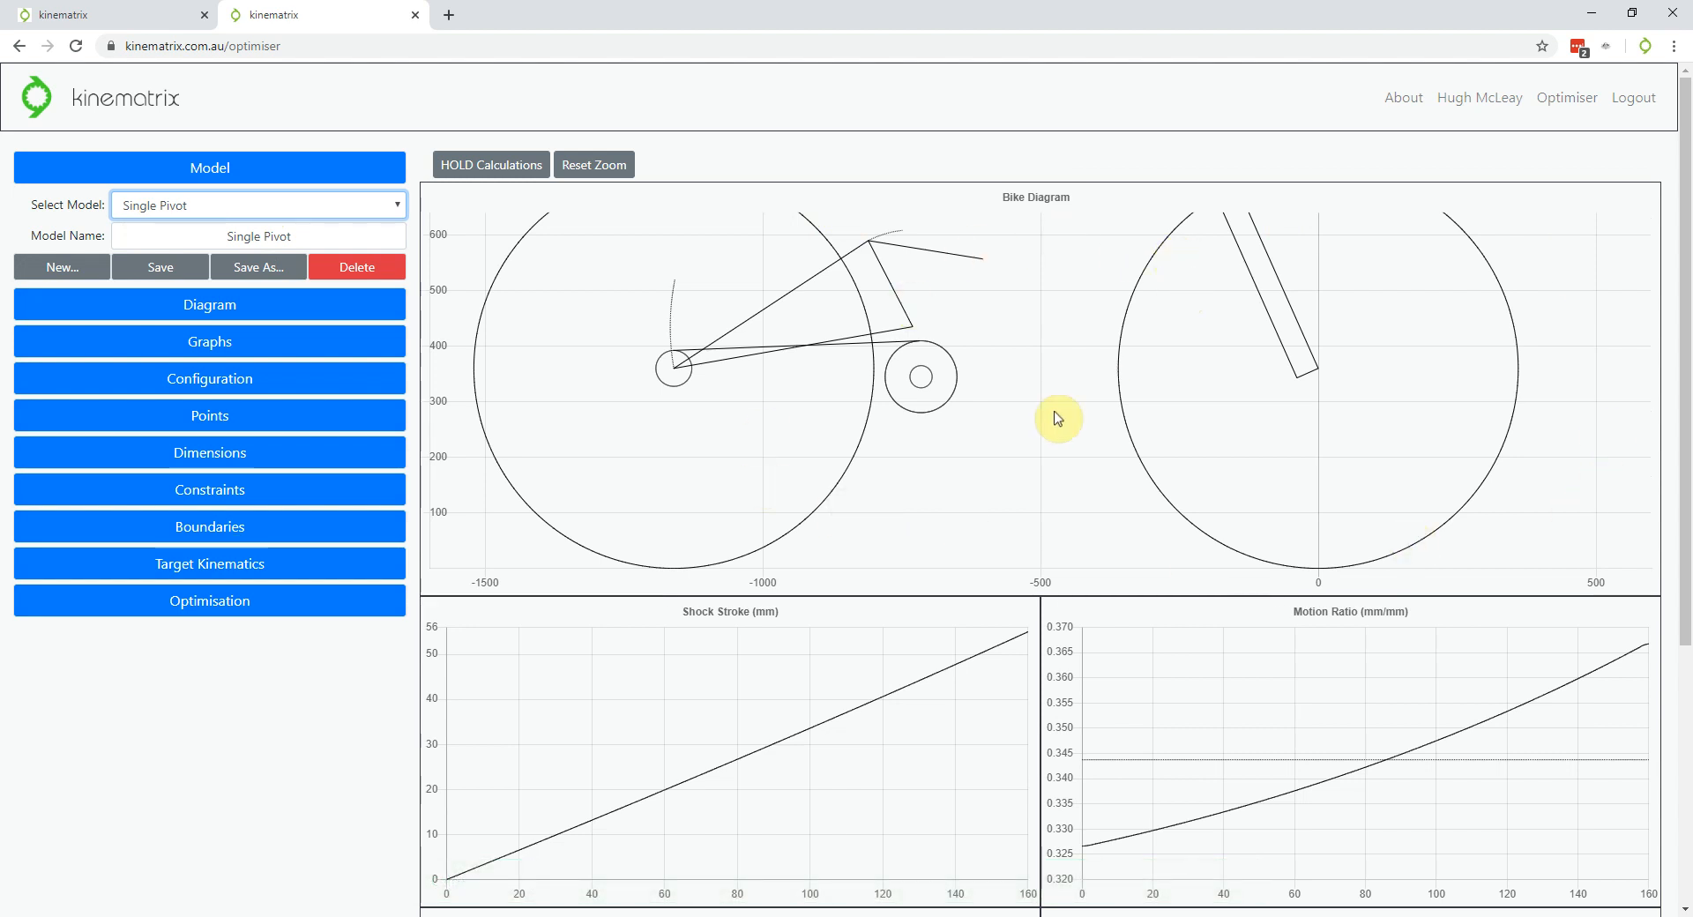
pyautogui.scroll(-1, 972, 486)
pyautogui.scroll(-2, 972, 486)
pyautogui.scroll(1, 988, 295)
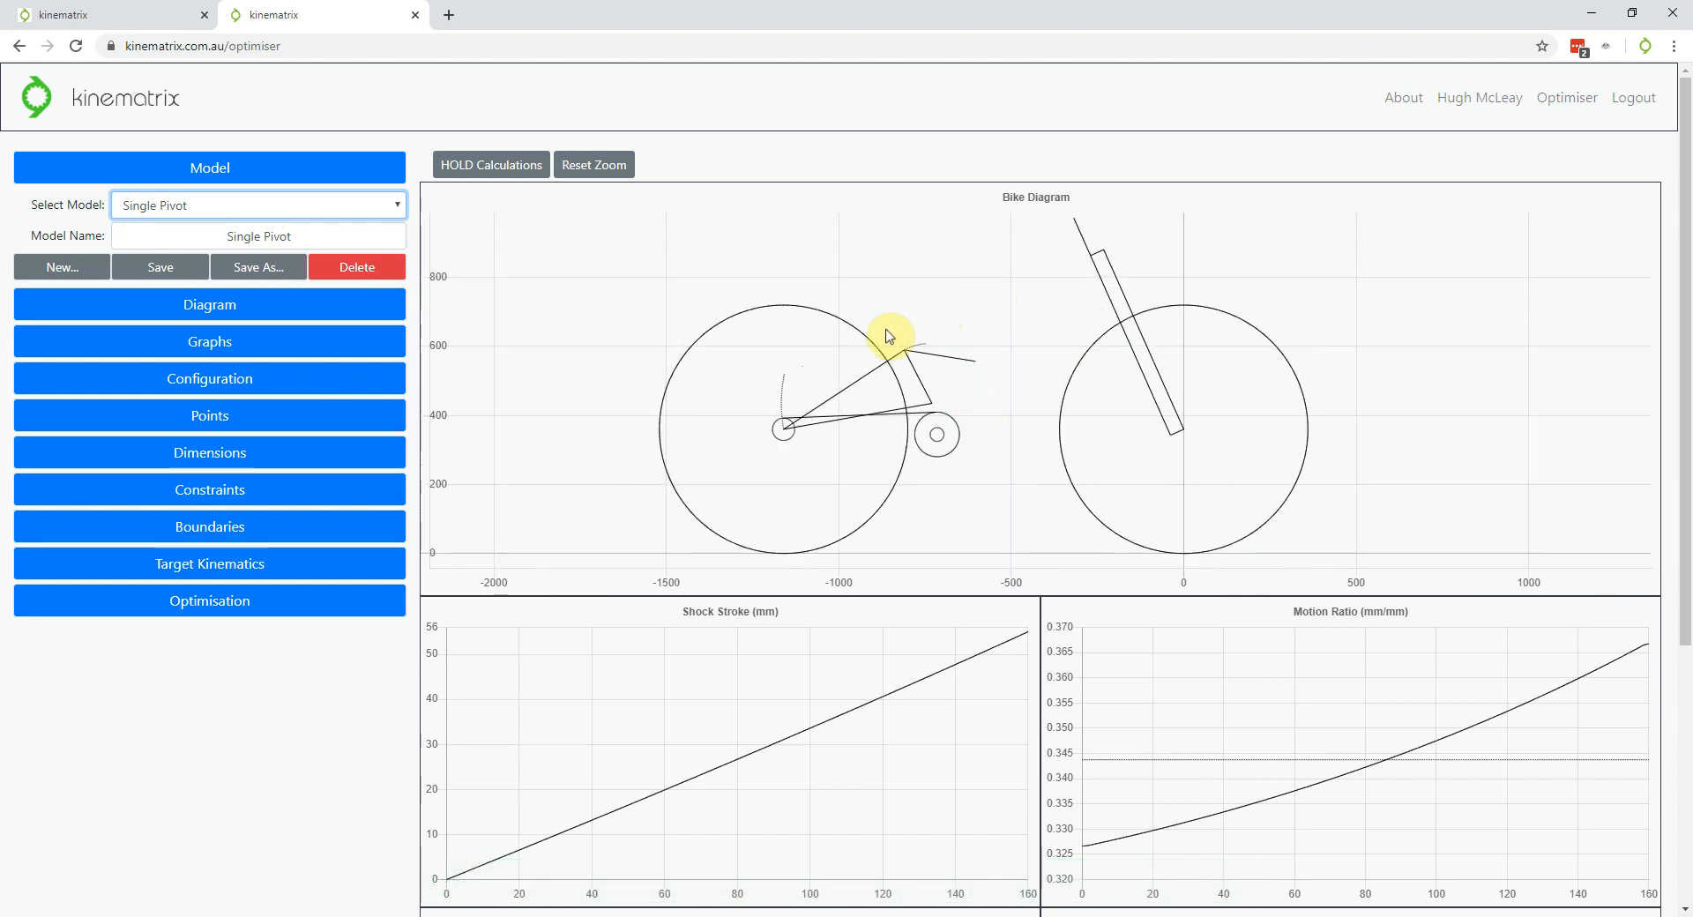
pyautogui.scroll(2, 922, 355)
pyautogui.scroll(-2, 970, 342)
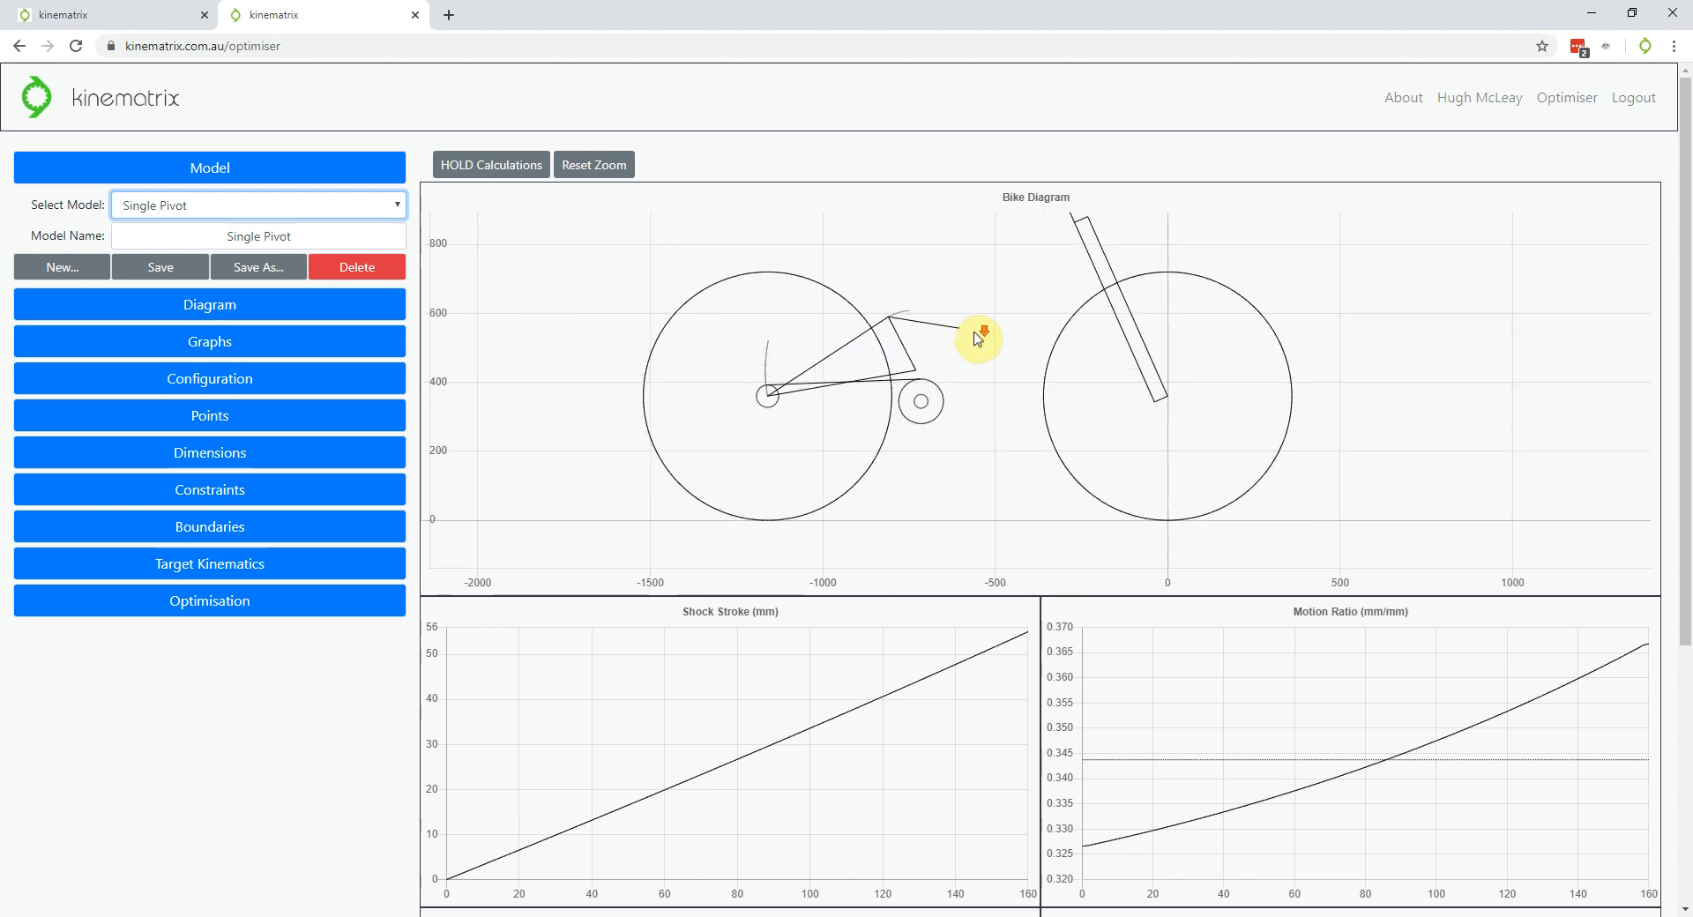
pyautogui.scroll(3, 944, 335)
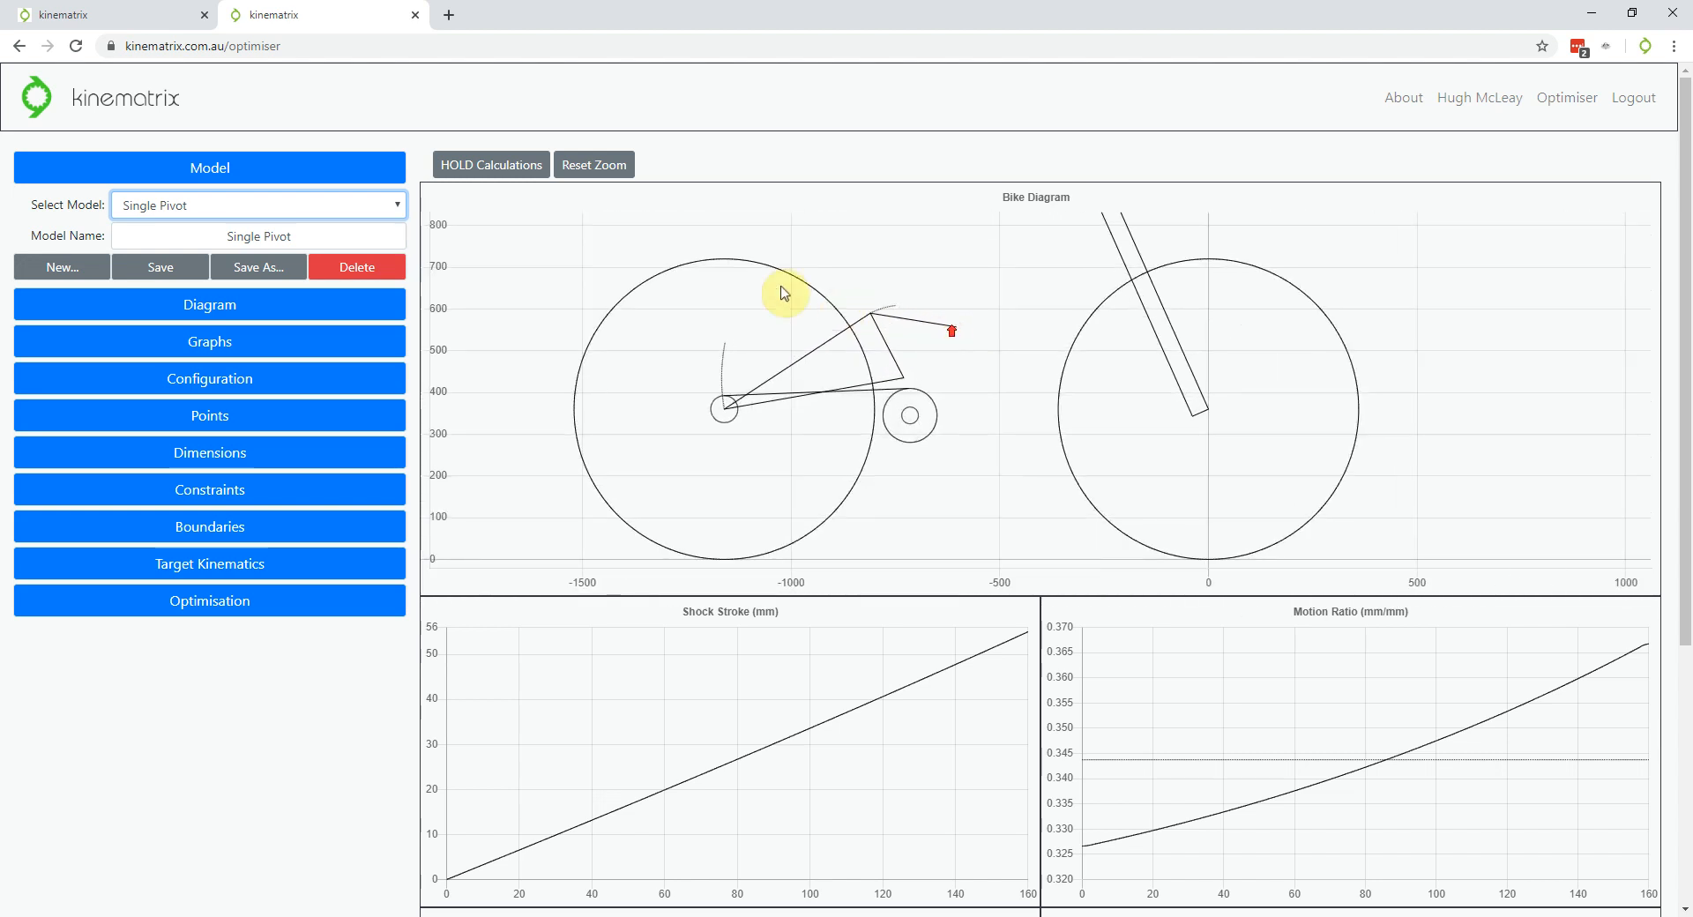
pyautogui.scroll(-4, 1255, 388)
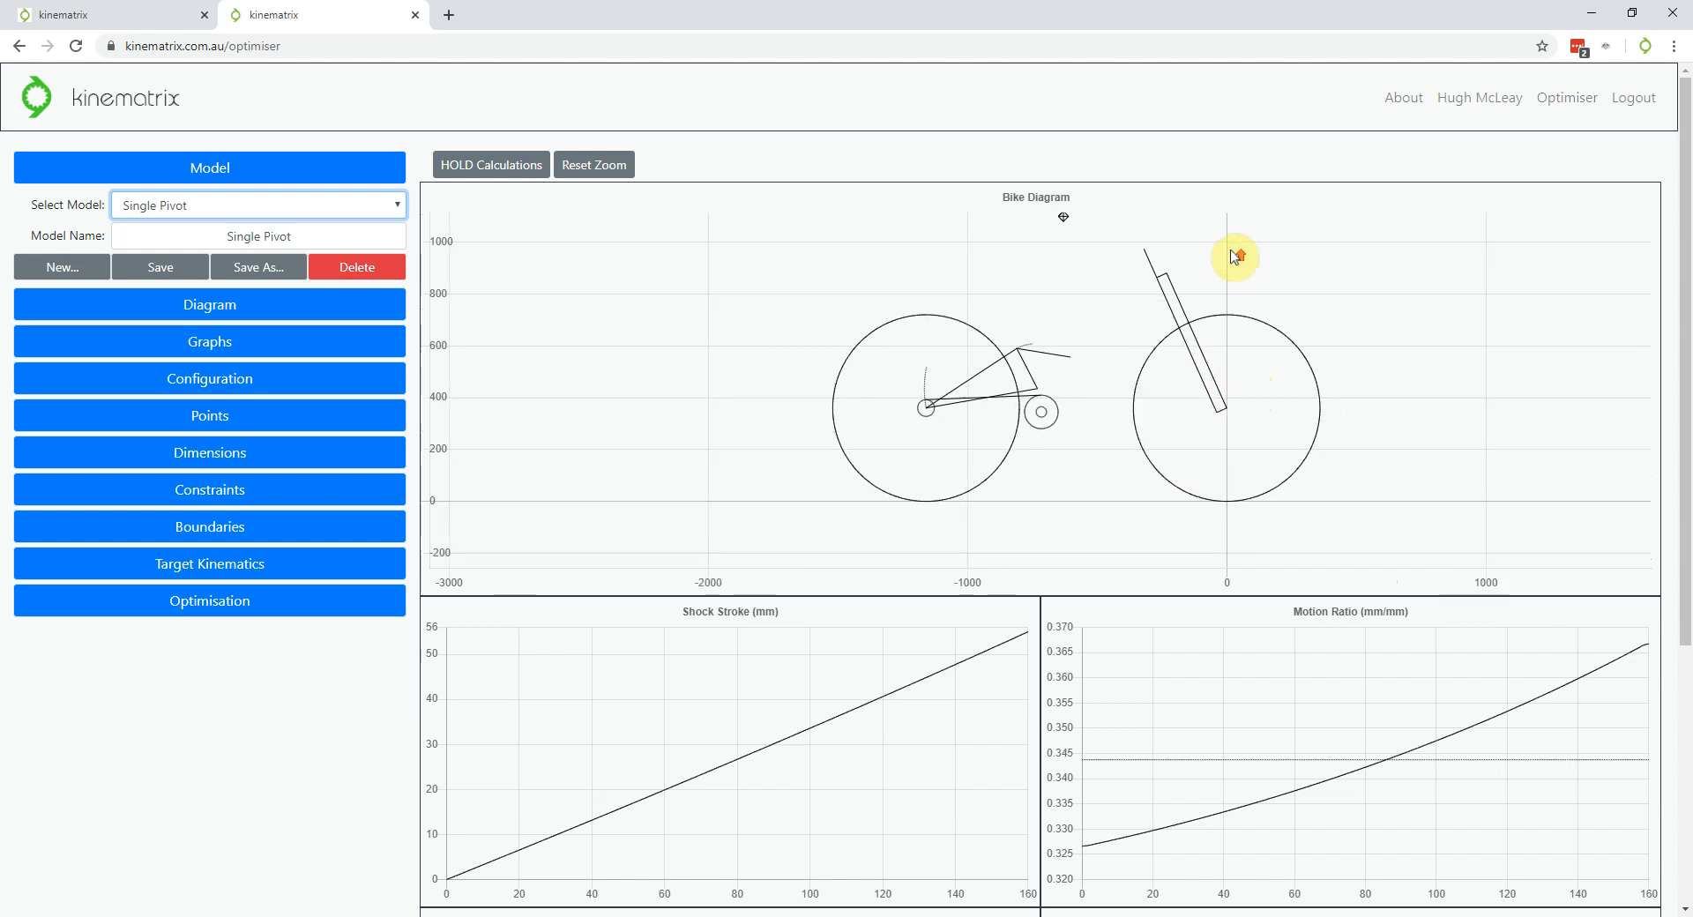
pyautogui.scroll(1, 1236, 256)
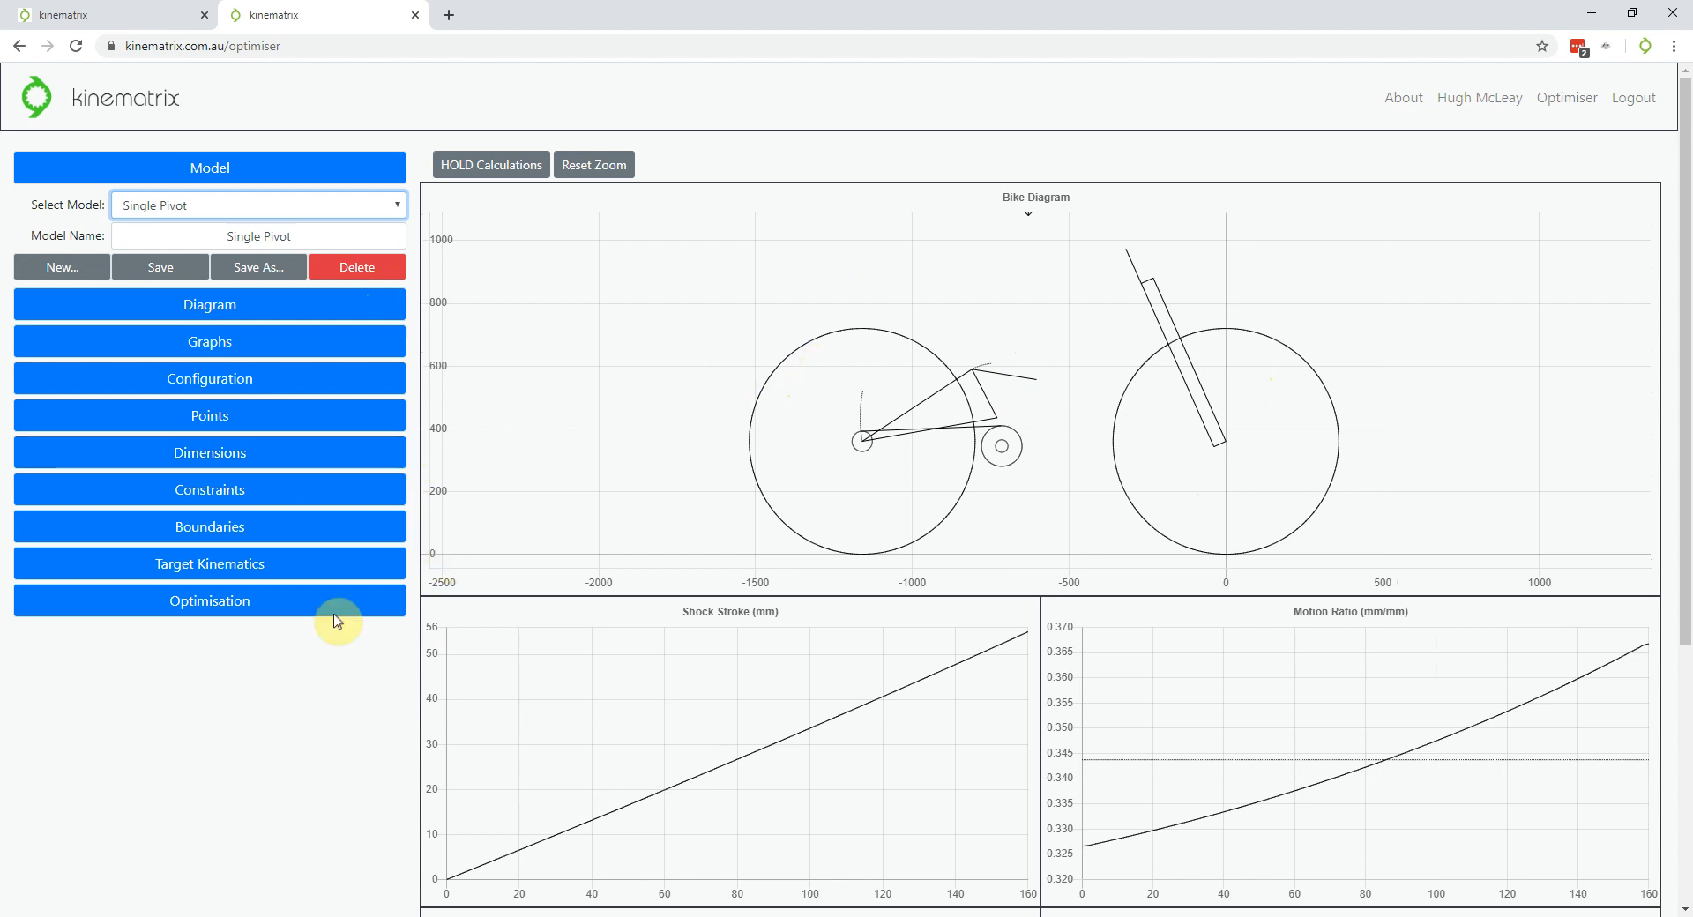
pyautogui.scroll(-3, 265, 458)
pyautogui.scroll(-2, 262, 472)
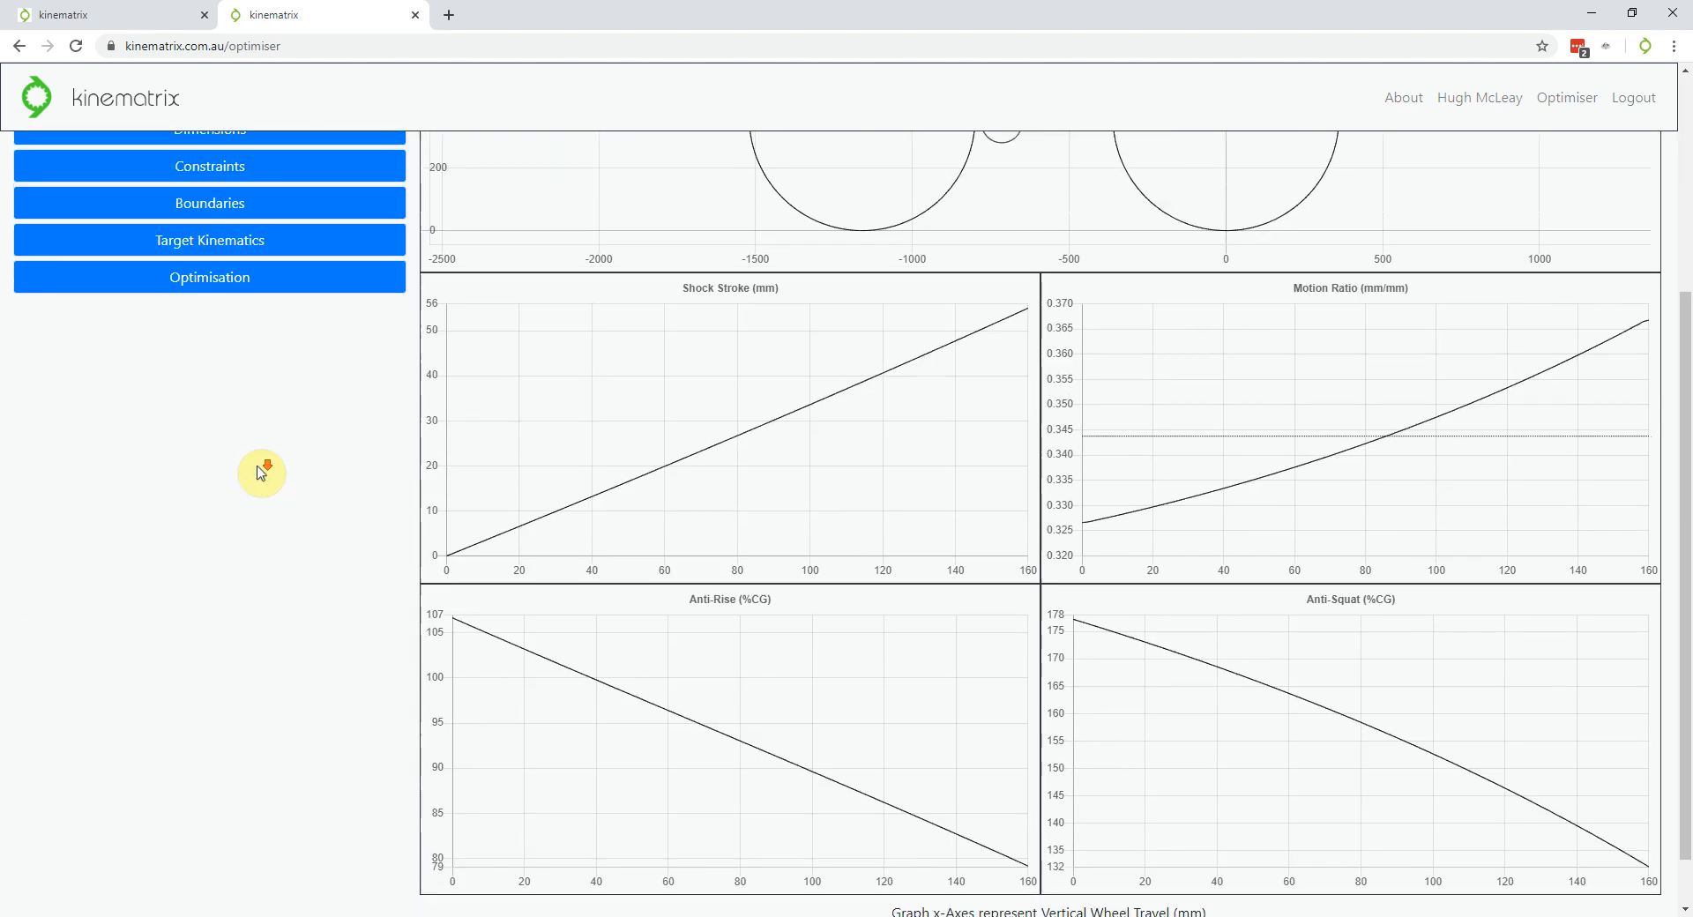
pyautogui.scroll(5, 262, 472)
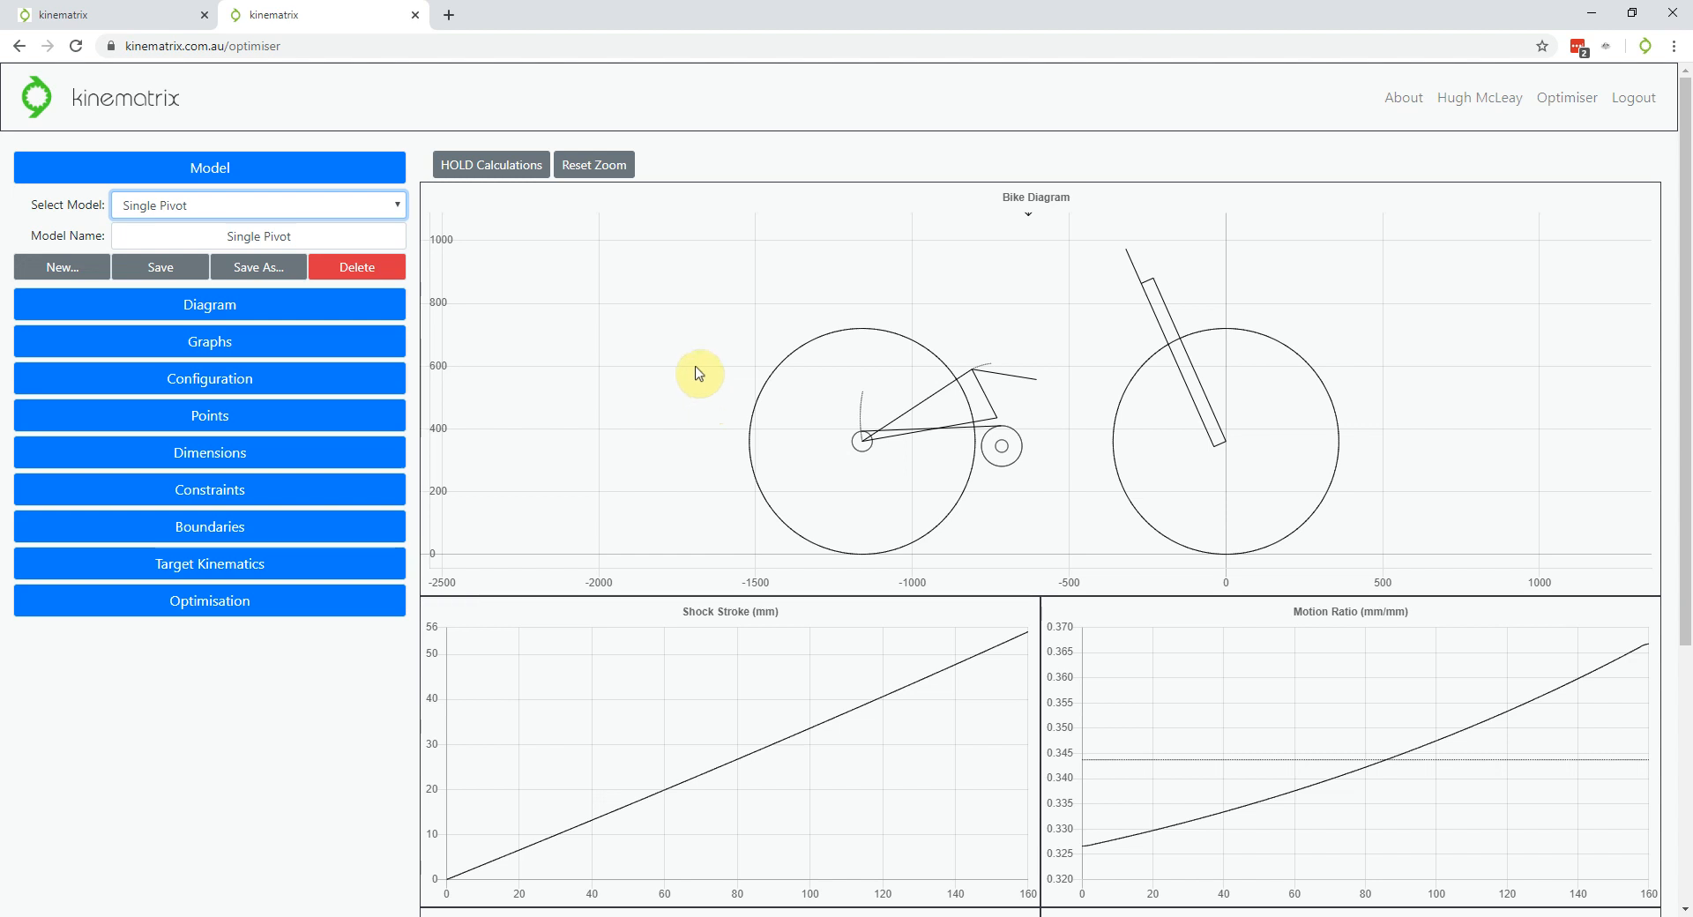
pyautogui.scroll(-2, 719, 292)
pyautogui.scroll(-1, 941, 420)
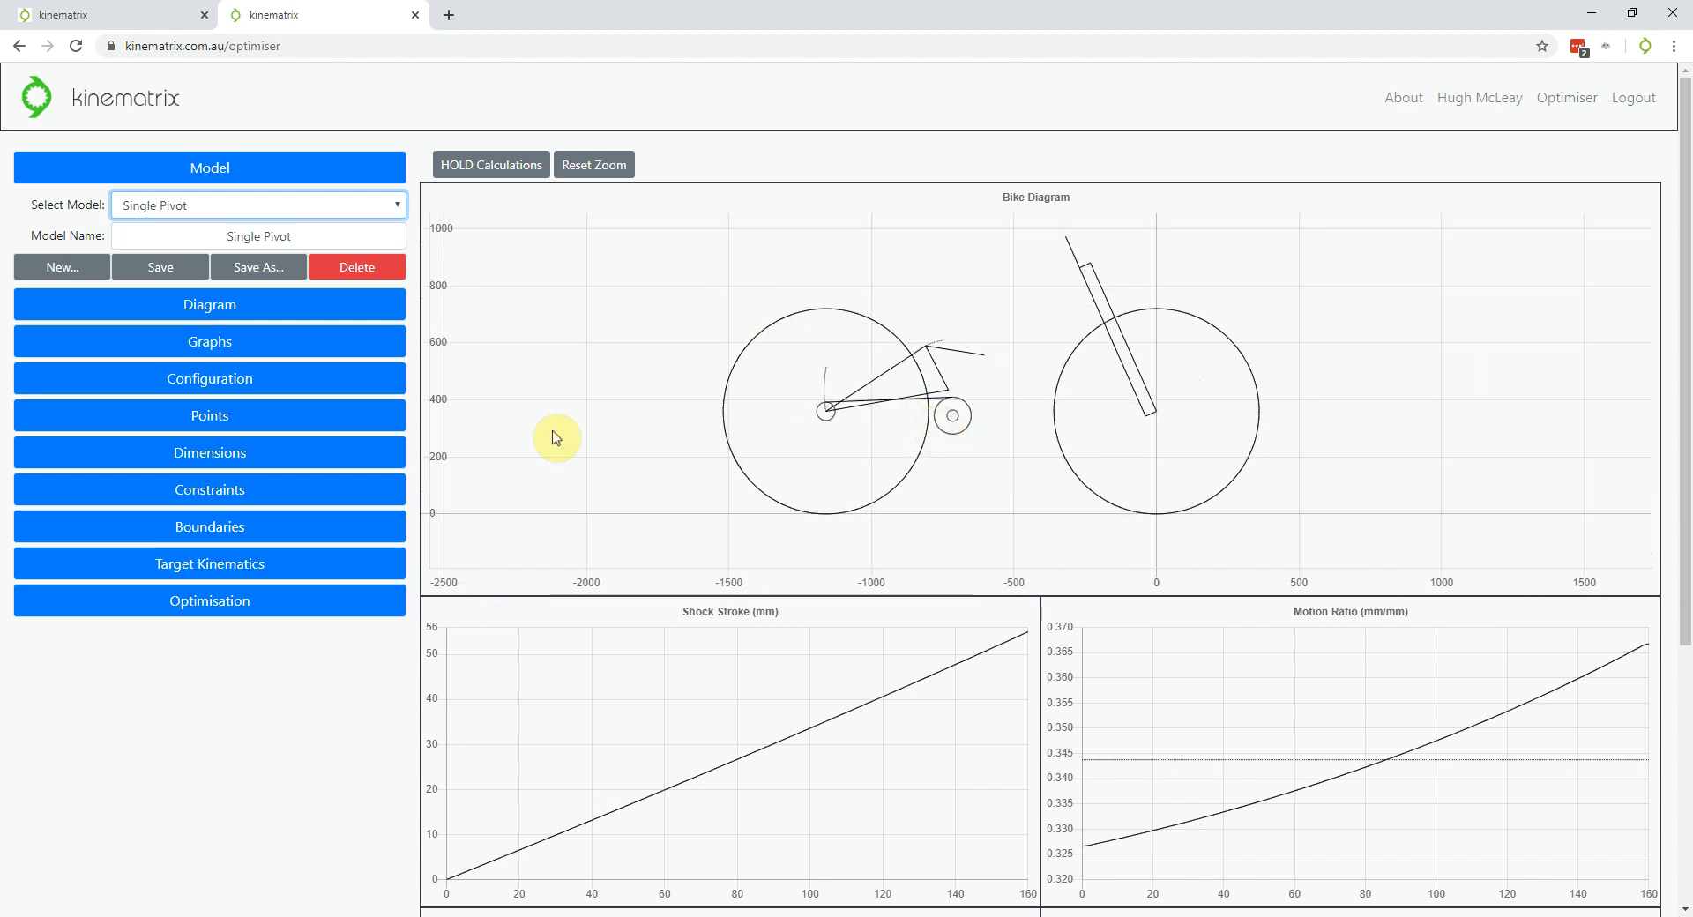
pyautogui.scroll(1, 1011, 362)
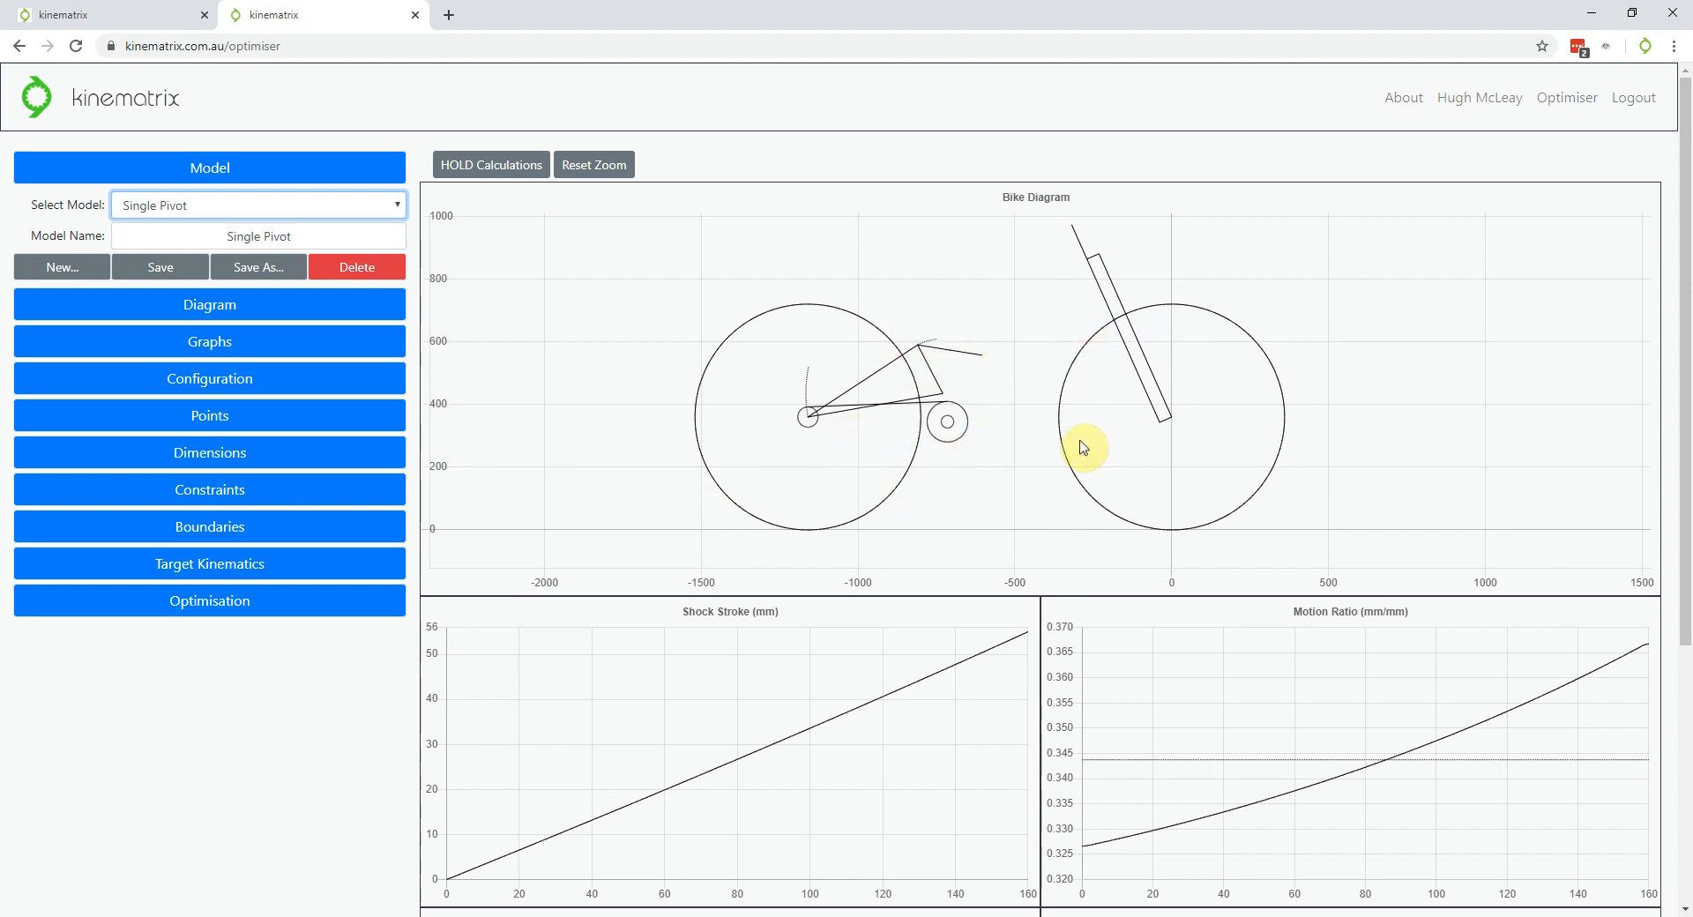
pyautogui.scroll(-2, 1083, 448)
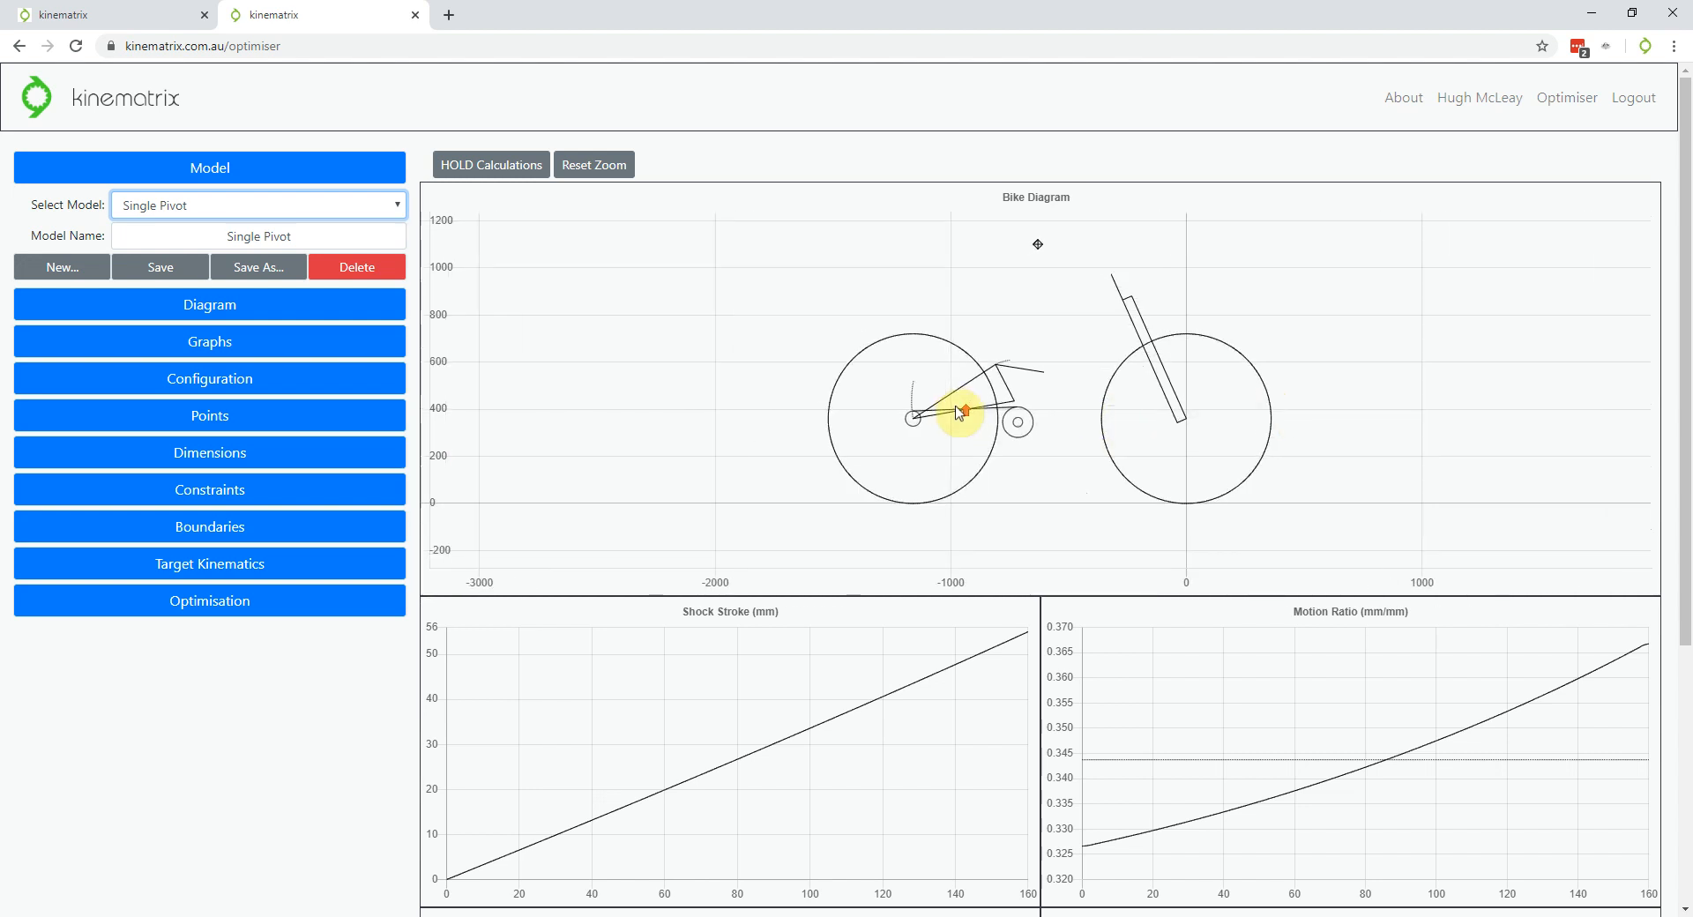
pyautogui.scroll(3, 1376, 344)
pyautogui.scroll(-2, 964, 341)
pyautogui.scroll(-2, 752, 771)
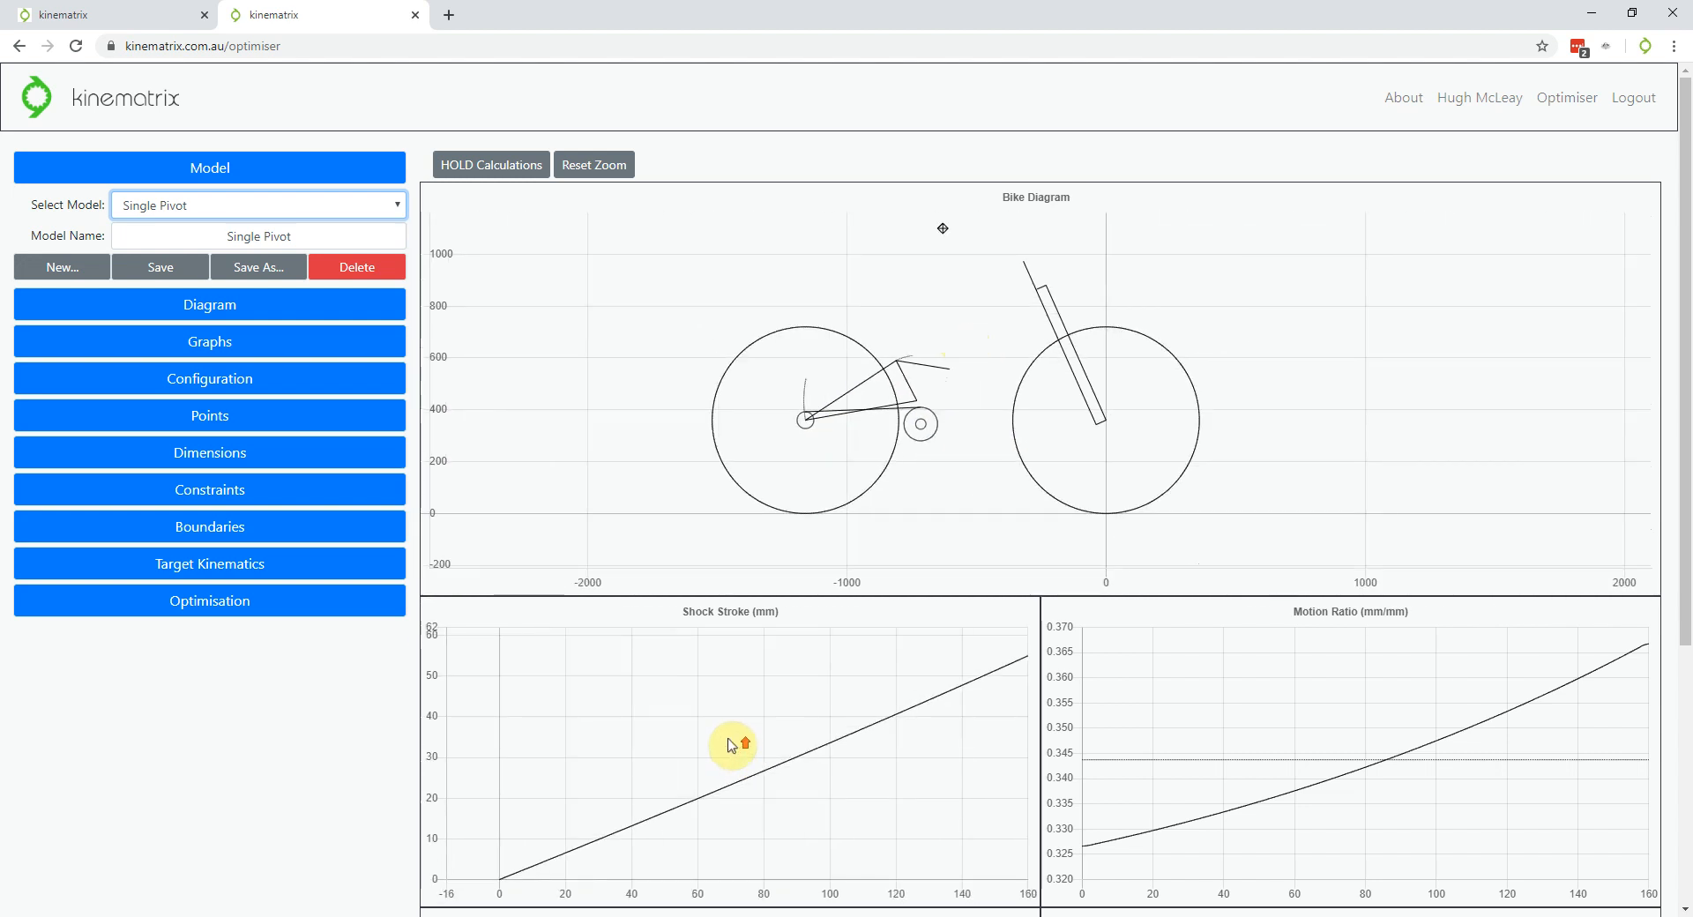
pyautogui.moveTo(976, 428)
pyautogui.mouseDown()
pyautogui.moveTo(1035, 402)
pyautogui.moveTo(1058, 366)
pyautogui.moveTo(987, 441)
pyautogui.moveTo(1063, 359)
pyautogui.moveTo(869, 404)
pyautogui.moveTo(1039, 404)
pyautogui.moveTo(994, 393)
pyautogui.moveTo(995, 372)
pyautogui.mouseUp()
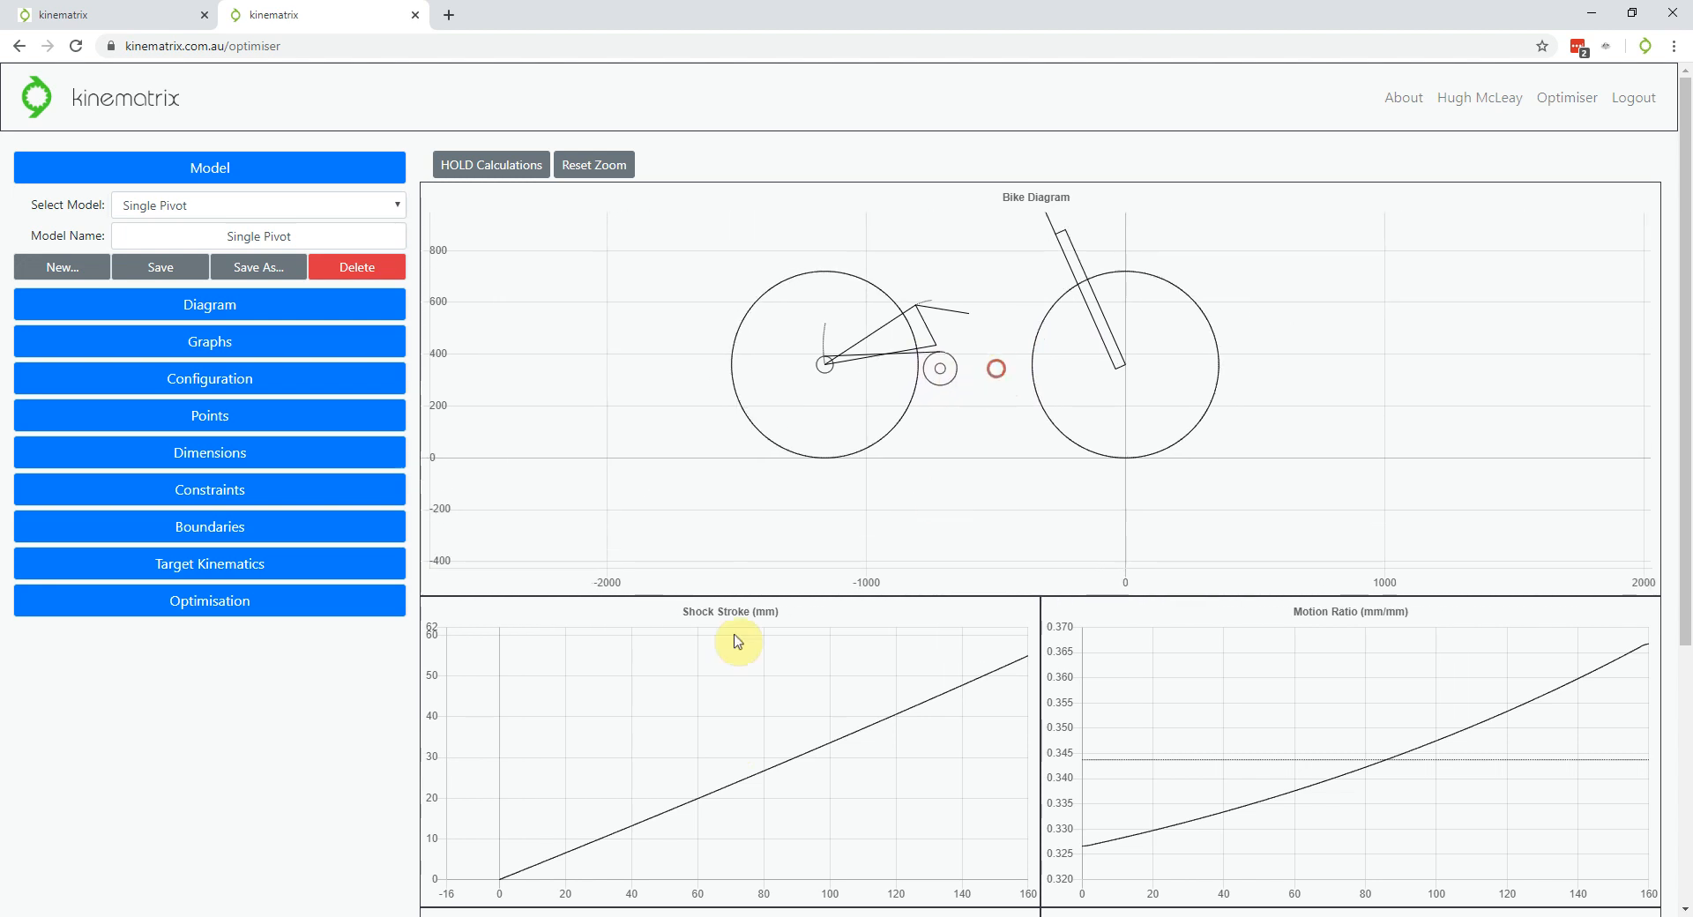
pyautogui.scroll(-2, 267, 691)
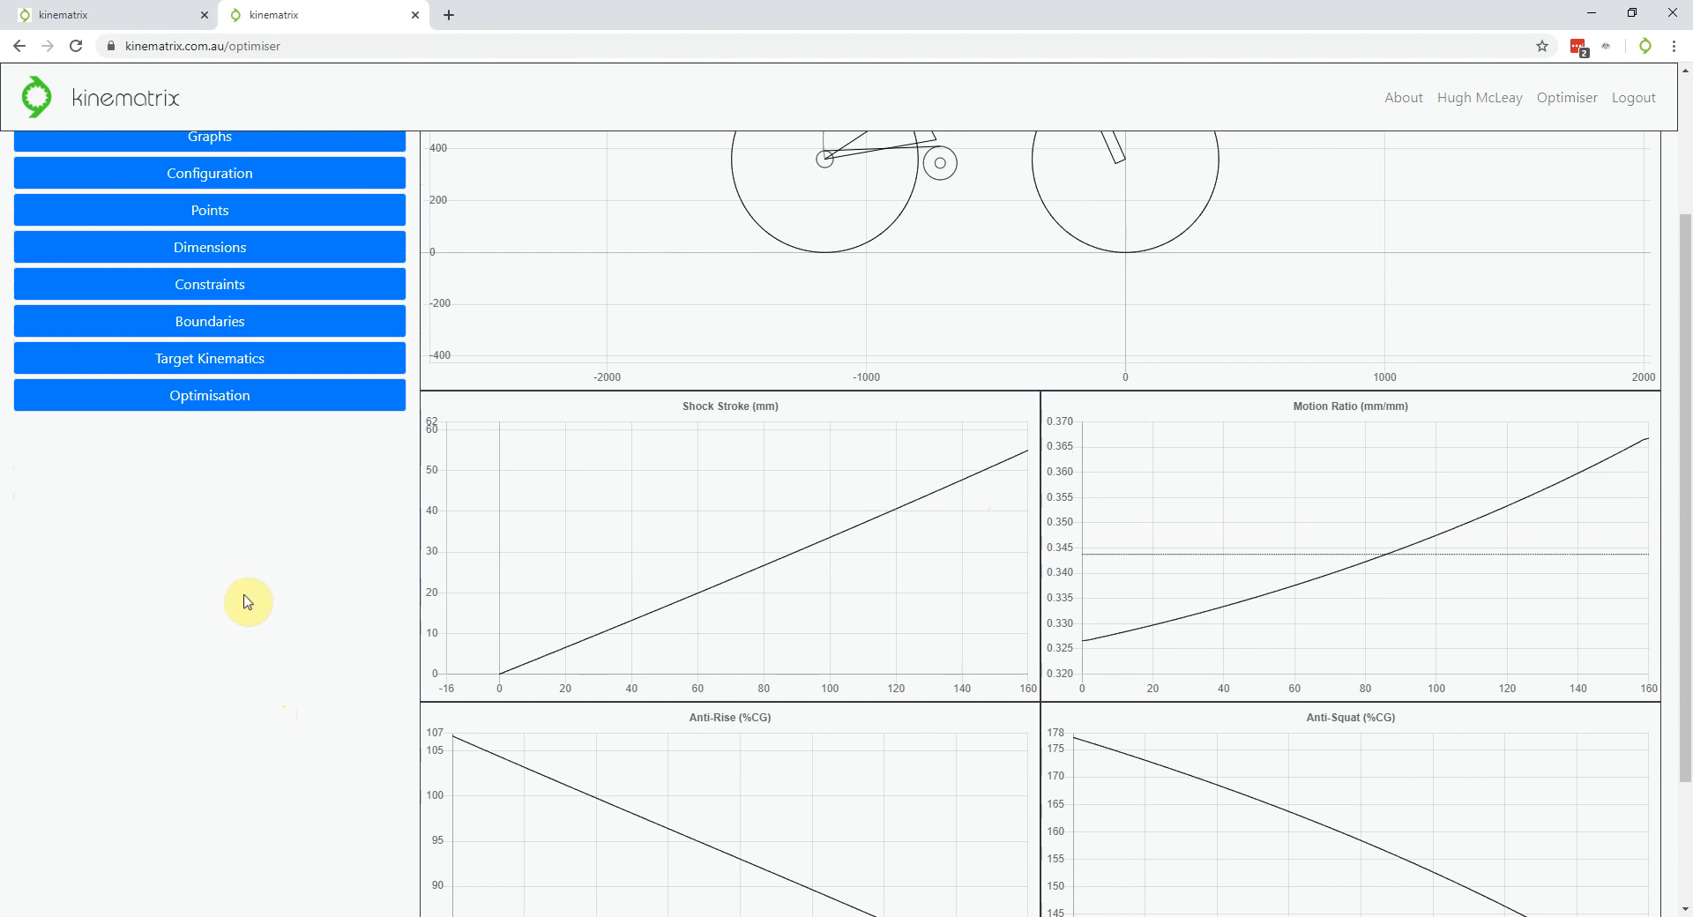
pyautogui.scroll(-1, 248, 602)
pyautogui.scroll(1, 248, 603)
pyautogui.scroll(-1, 248, 603)
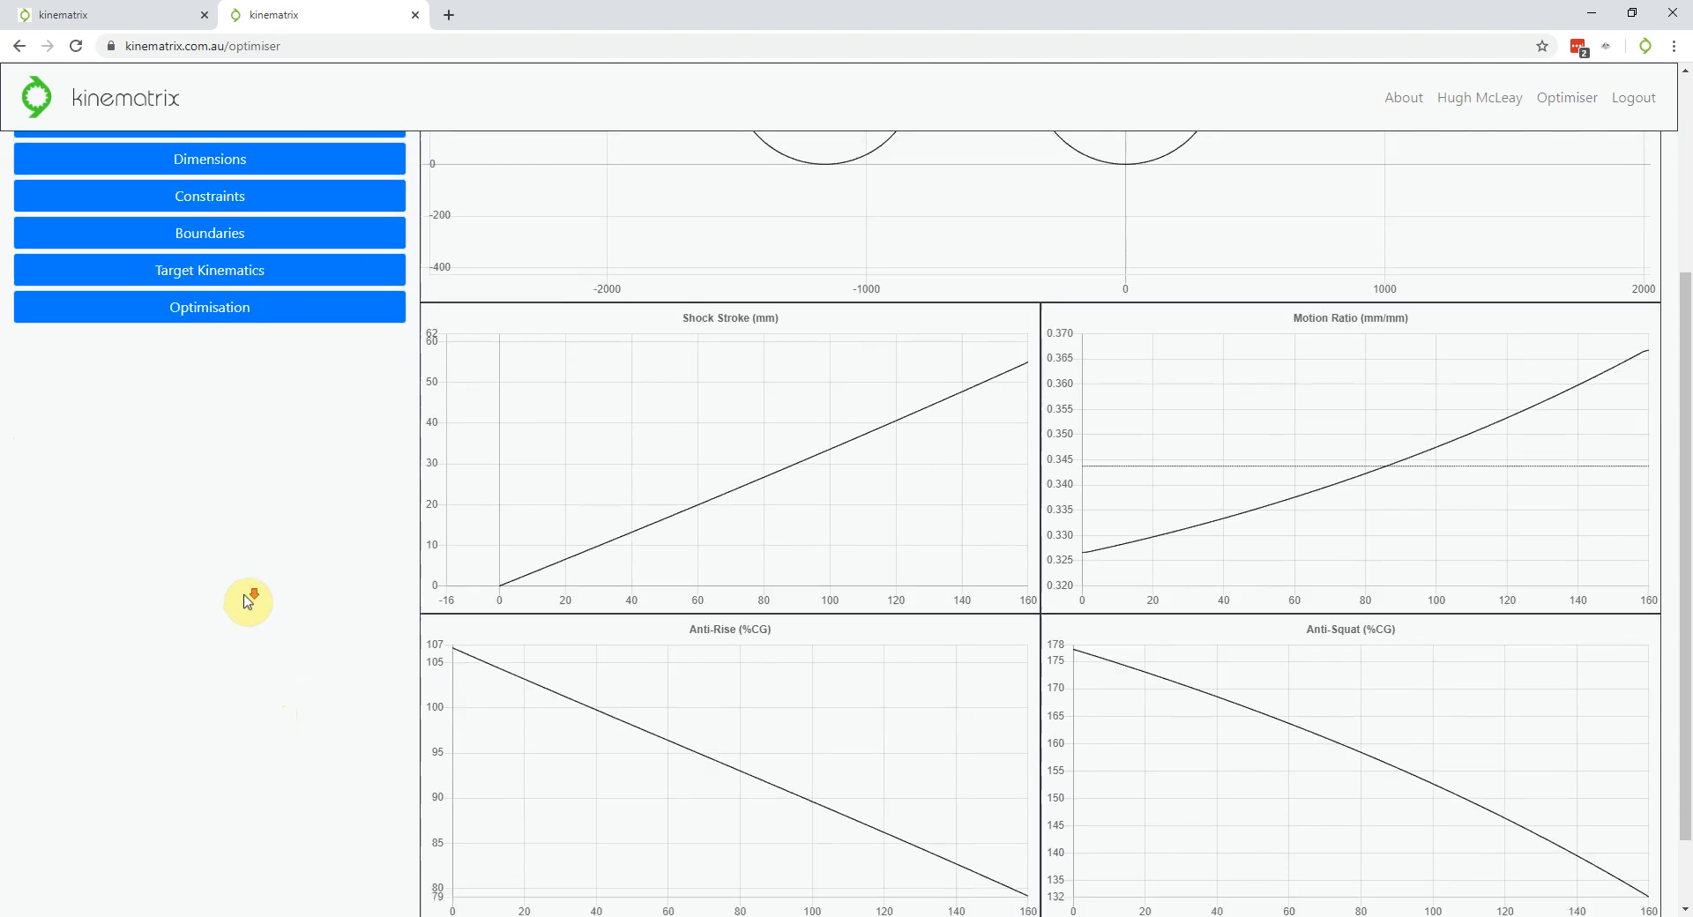
pyautogui.scroll(3, 248, 603)
pyautogui.scroll(-3, 247, 602)
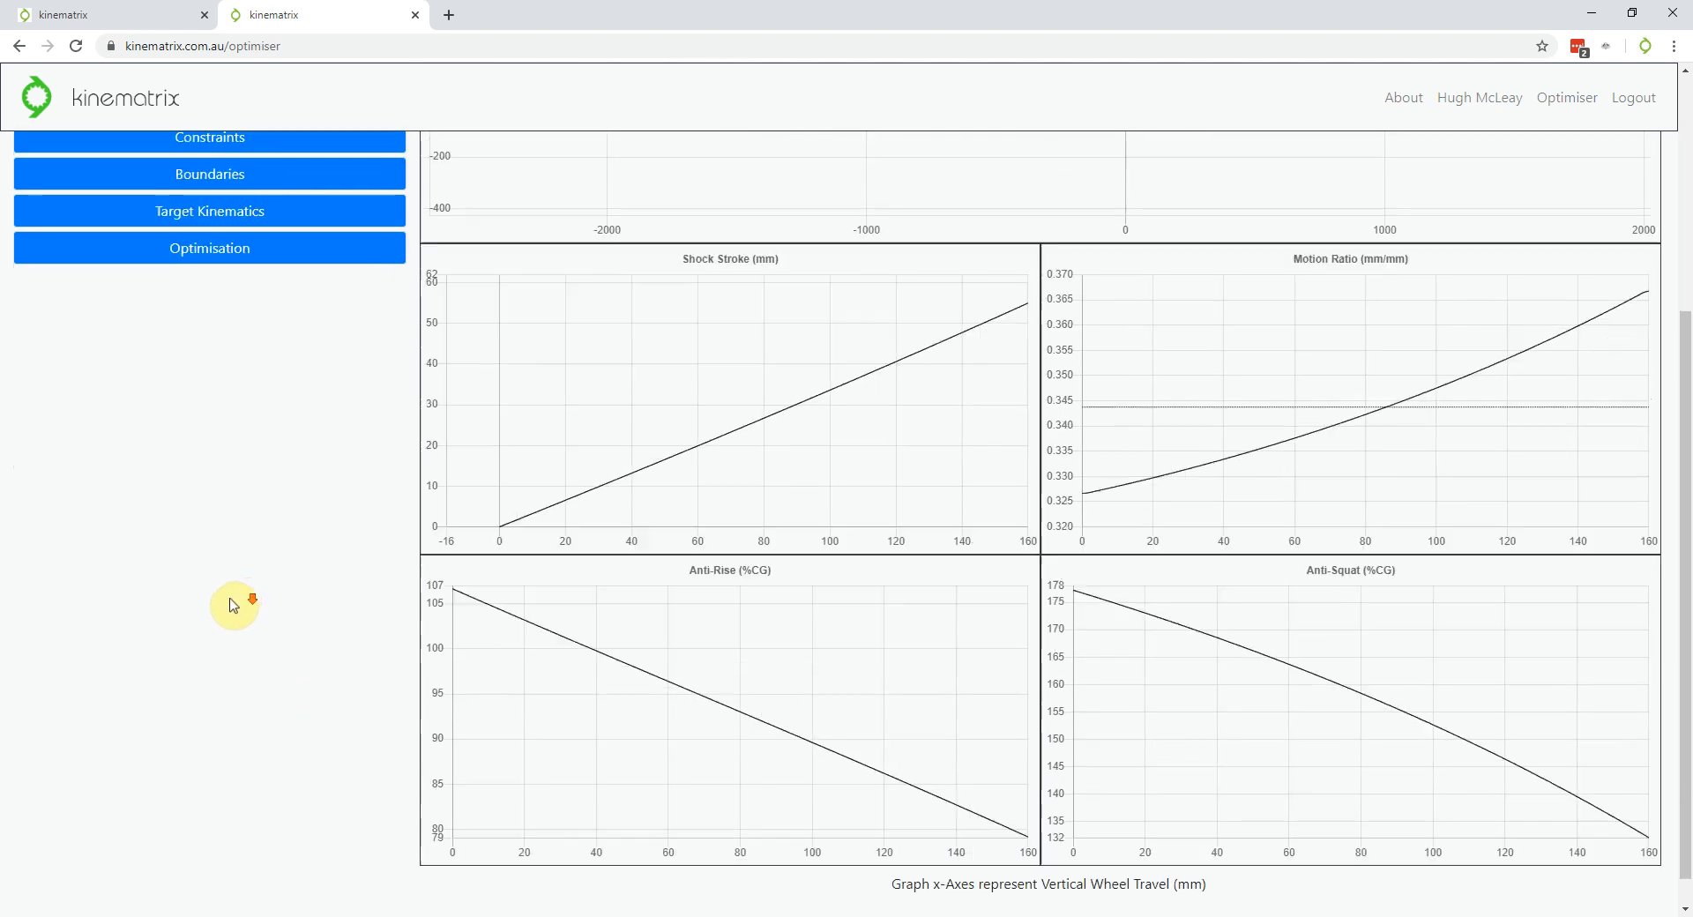
pyautogui.scroll(-2, 638, 428)
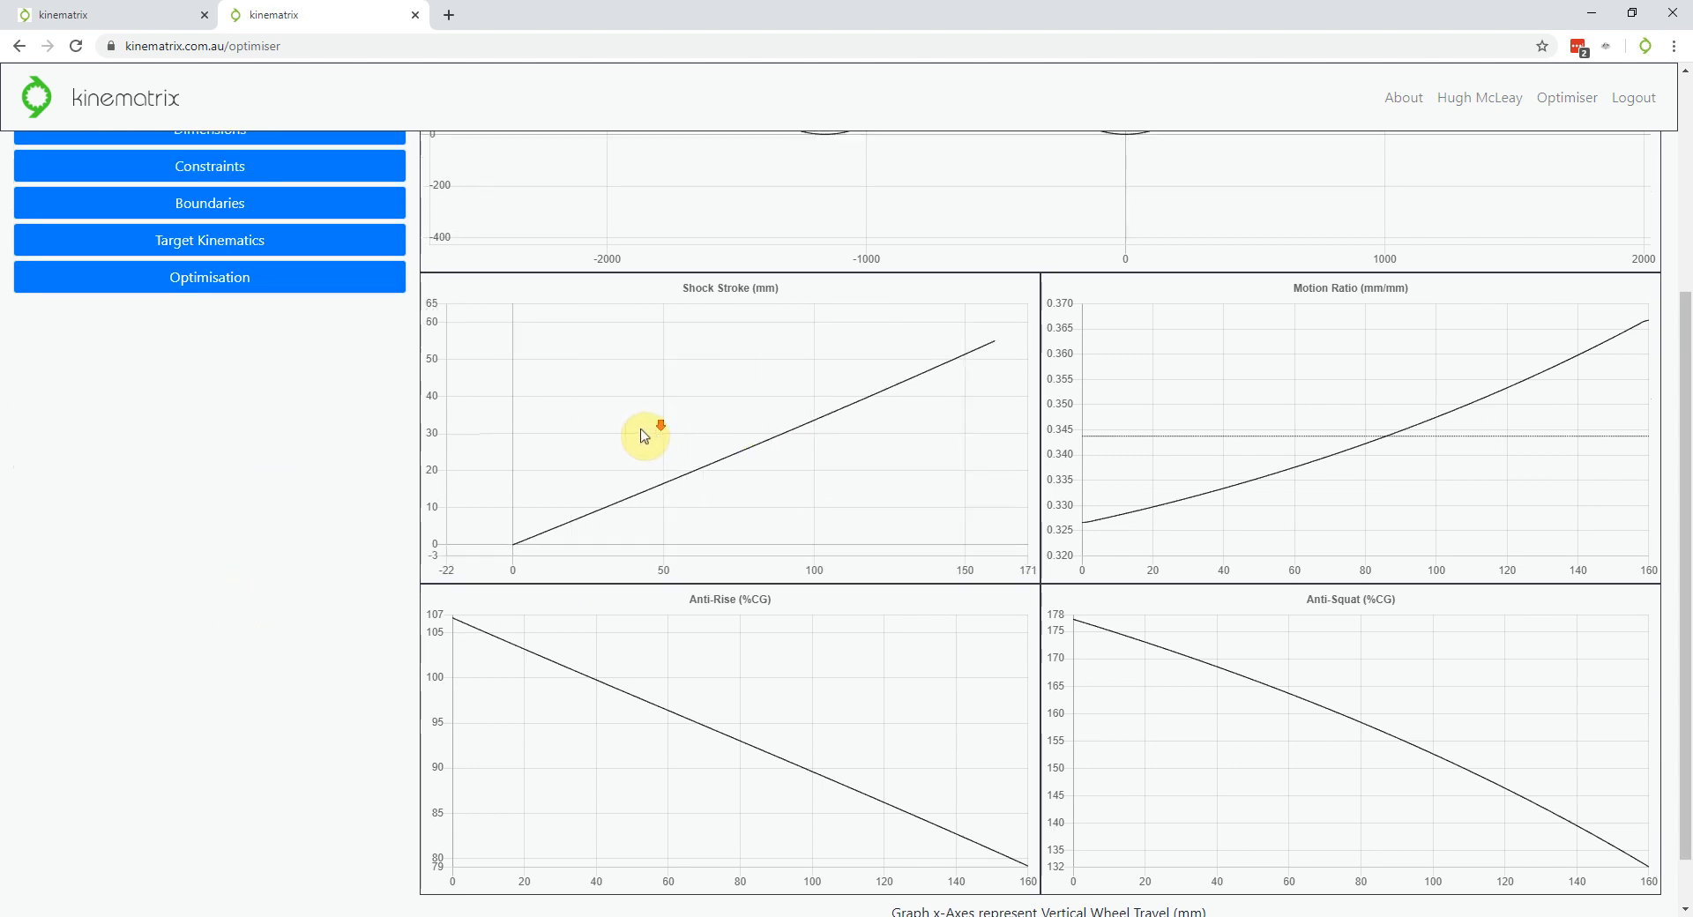
pyautogui.moveTo(638, 440)
pyautogui.mouseDown()
pyautogui.moveTo(635, 413)
pyautogui.moveTo(628, 425)
pyautogui.mouseUp()
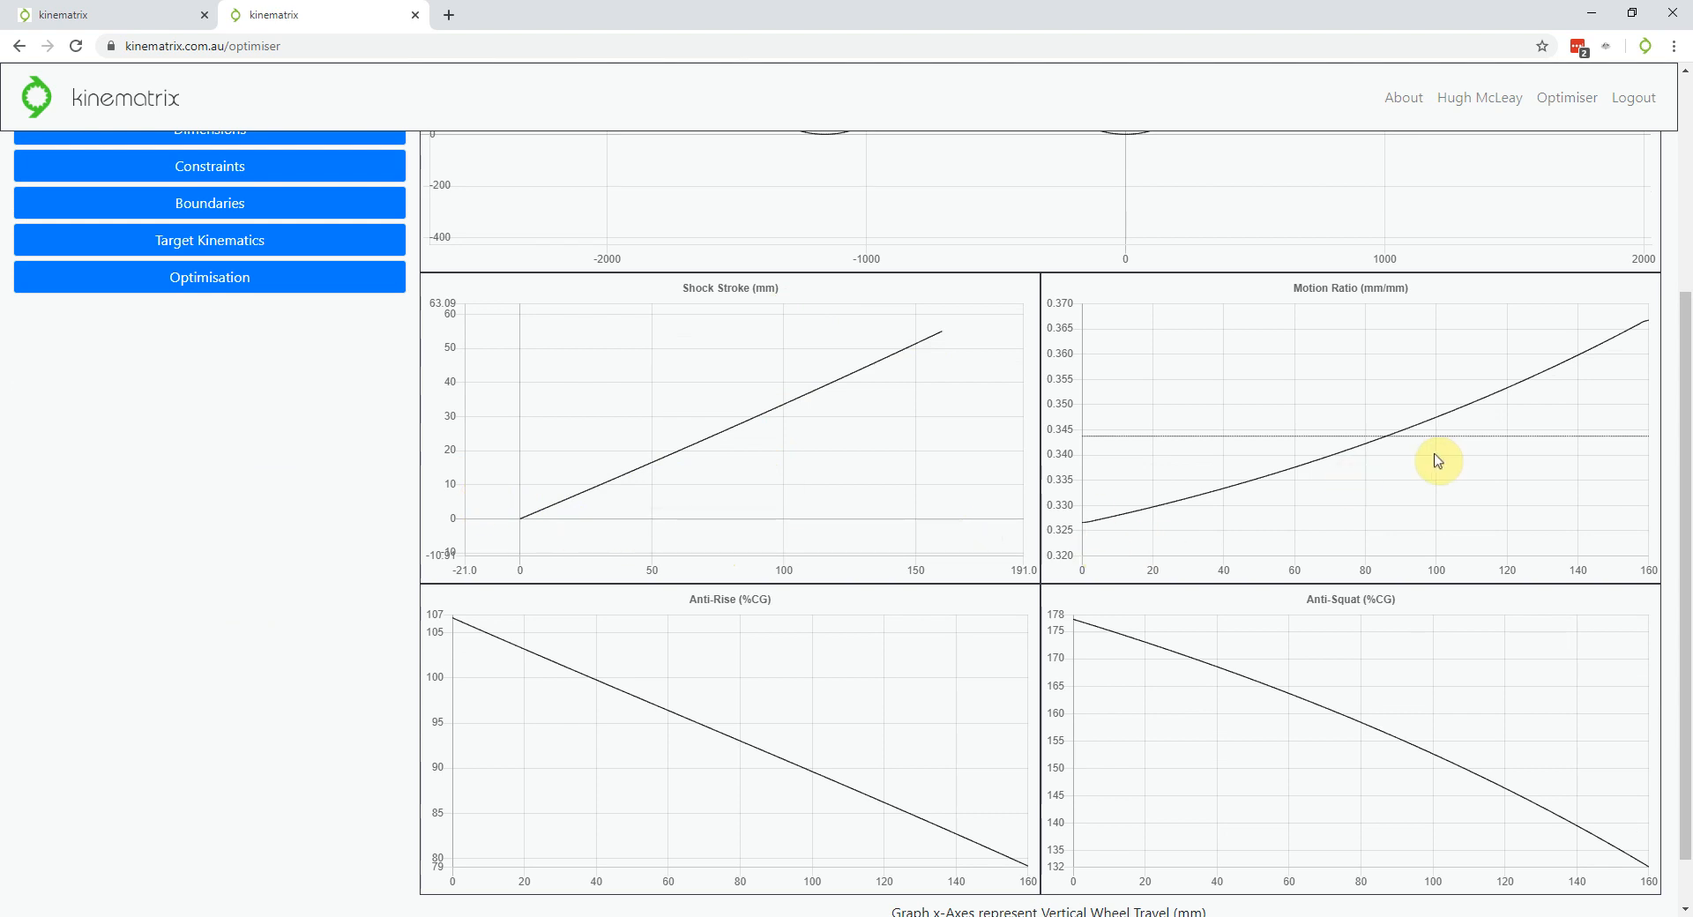
pyautogui.scroll(-1, 1344, 392)
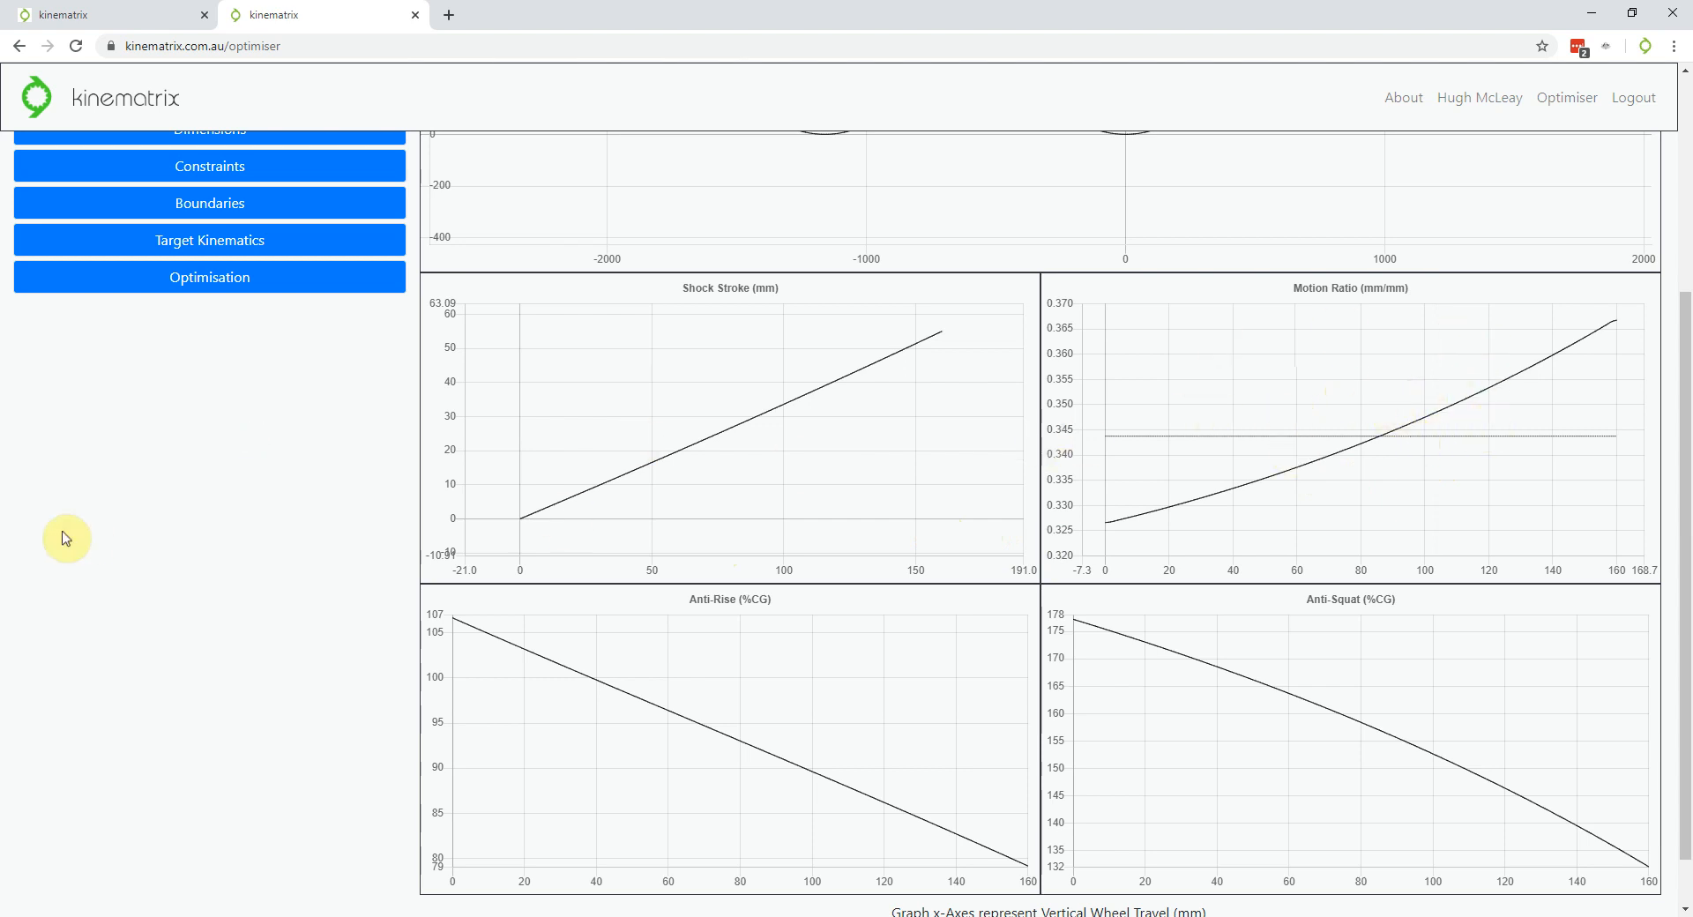
pyautogui.scroll(3, 188, 525)
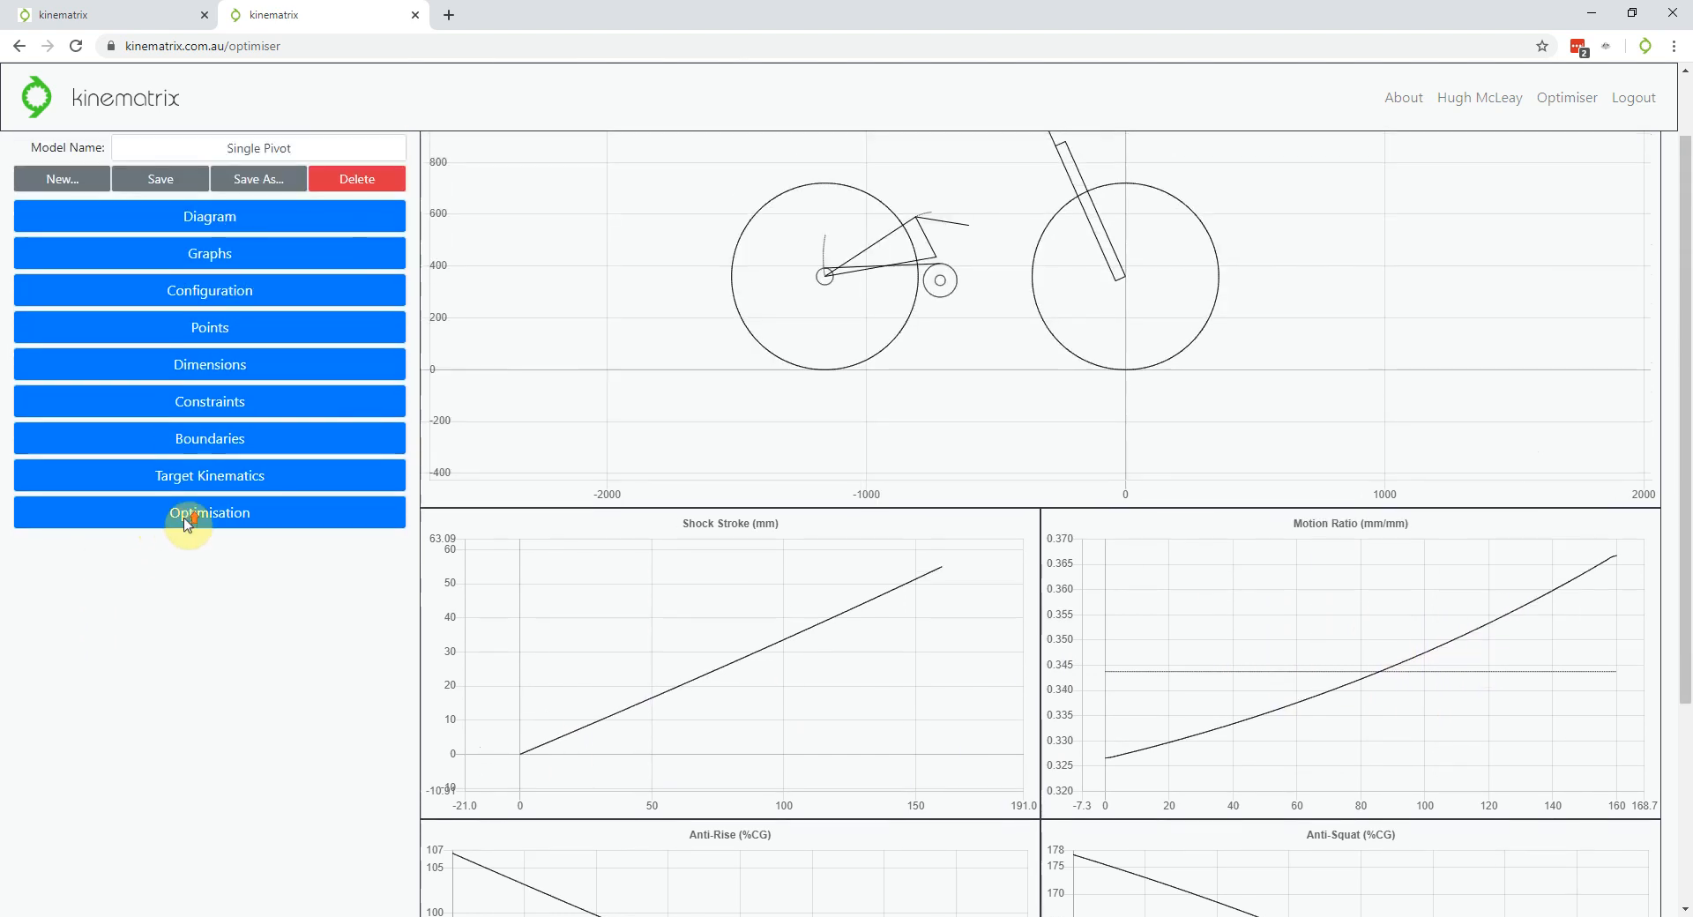
pyautogui.click(219, 262)
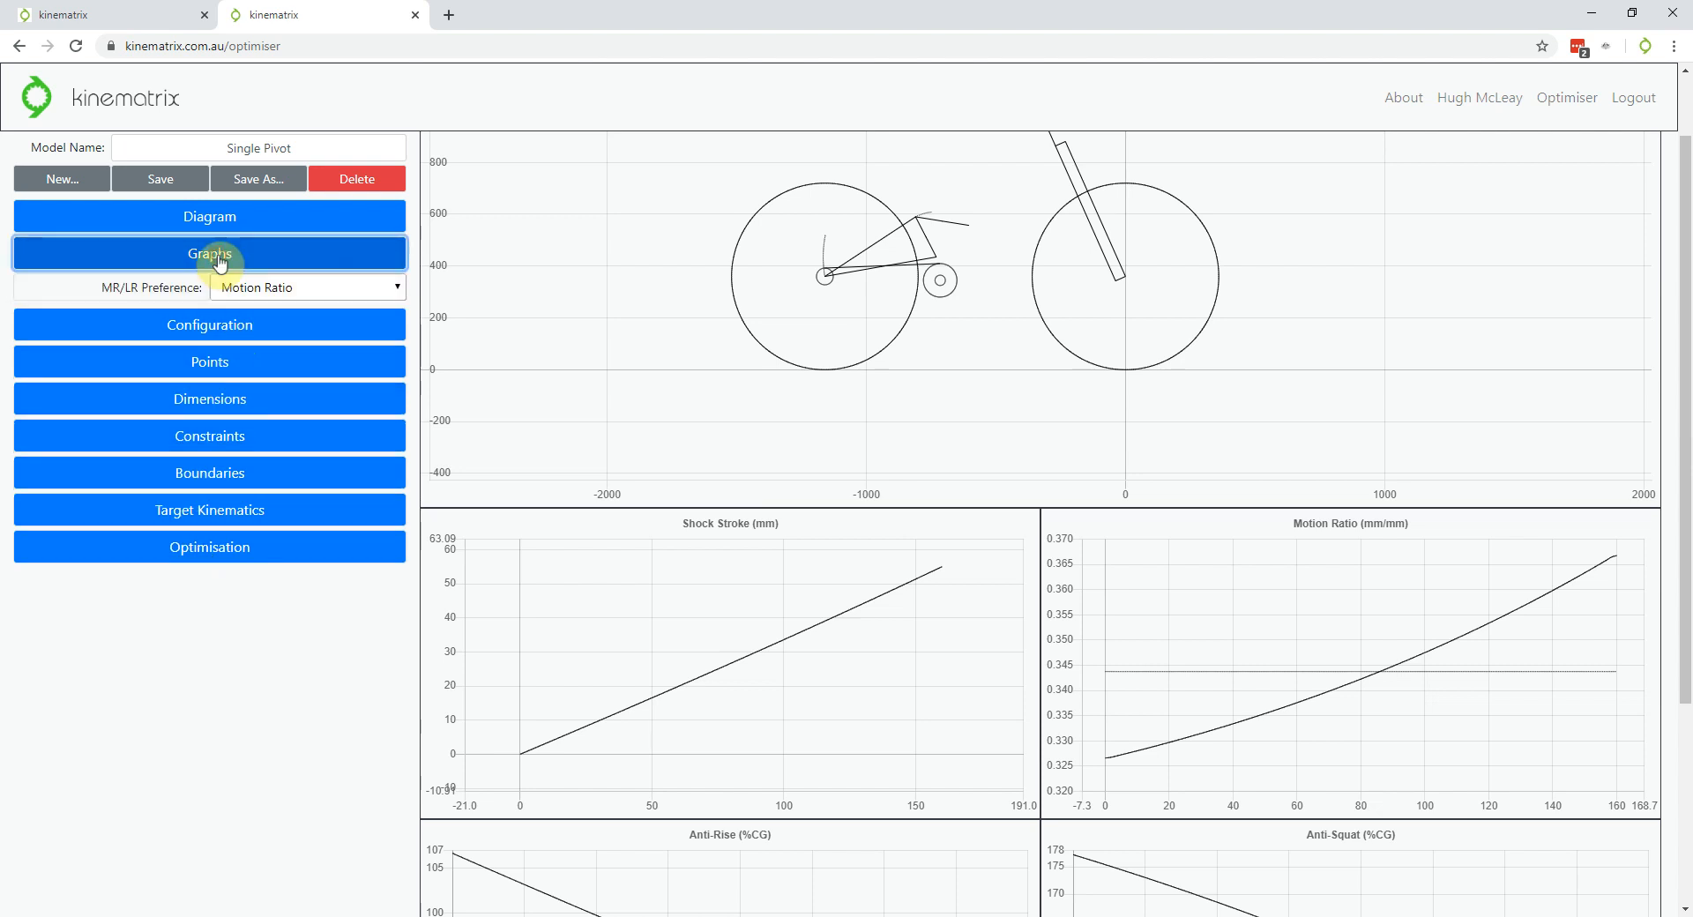
pyautogui.click(271, 289)
pyautogui.click(271, 328)
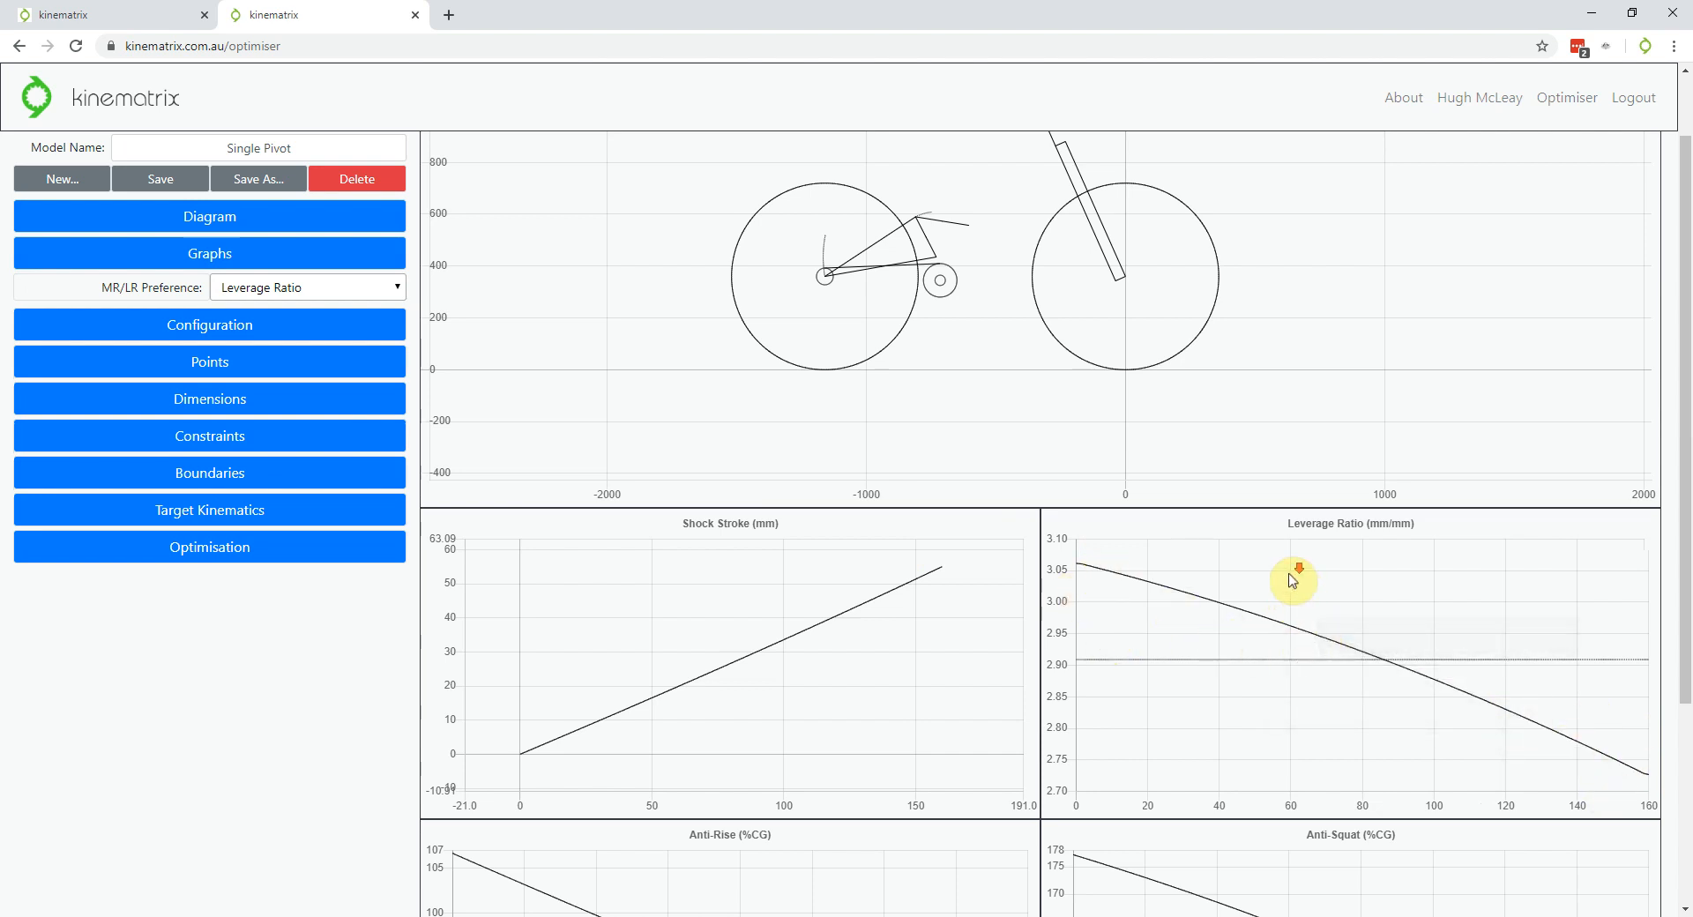
pyautogui.scroll(-3, 181, 703)
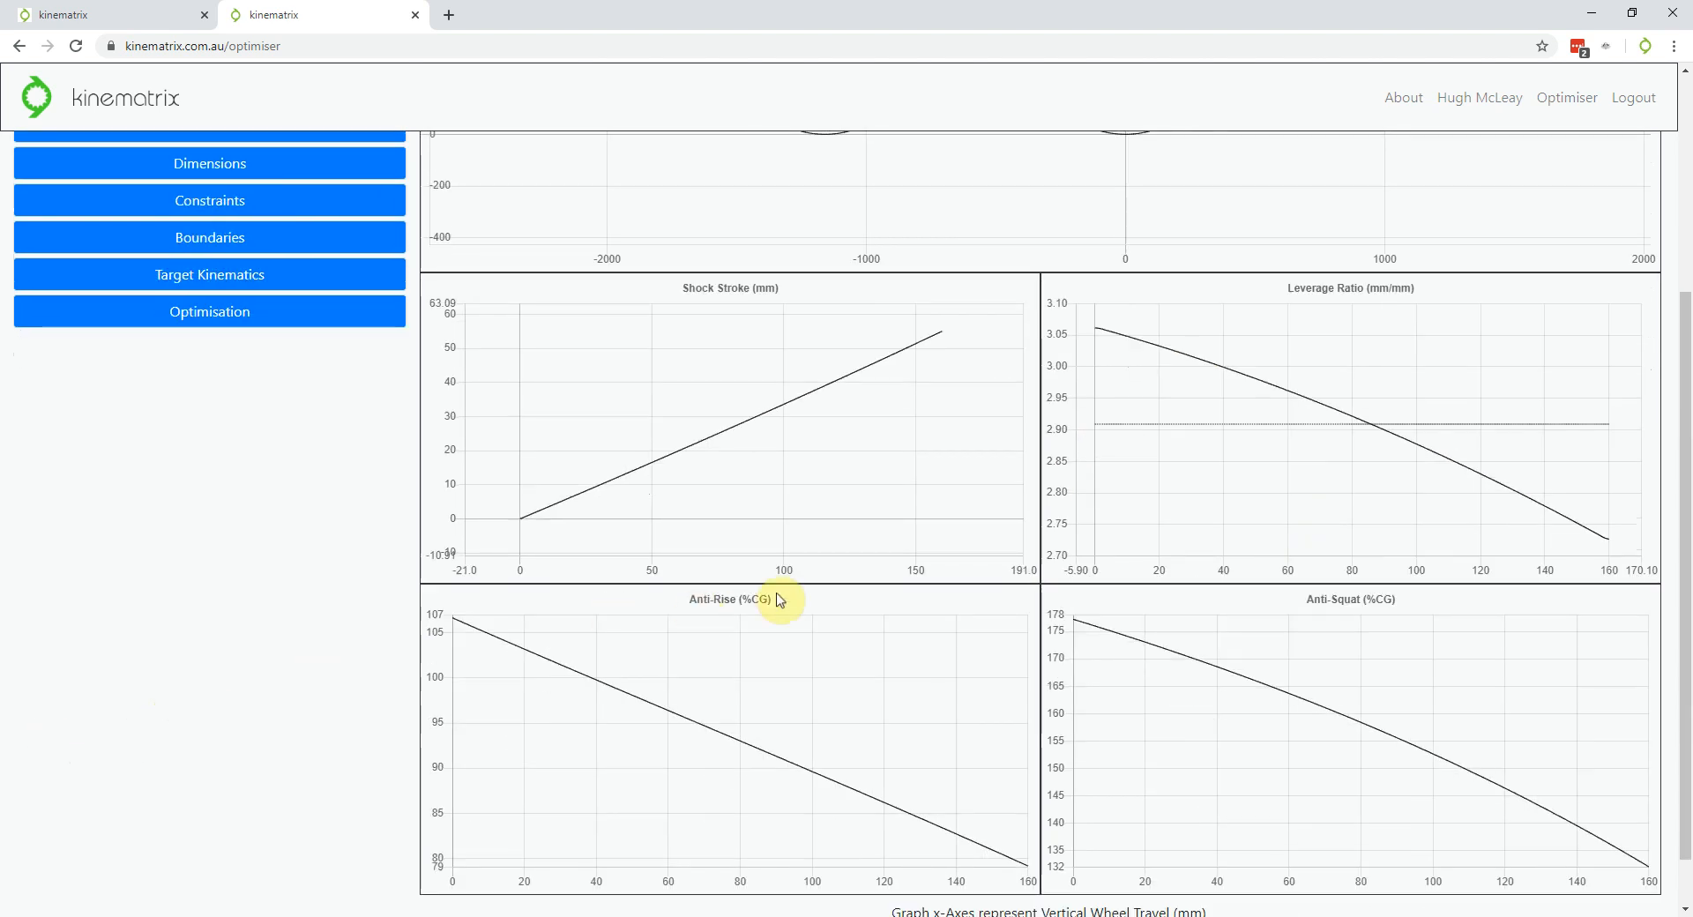
pyautogui.click(1247, 717)
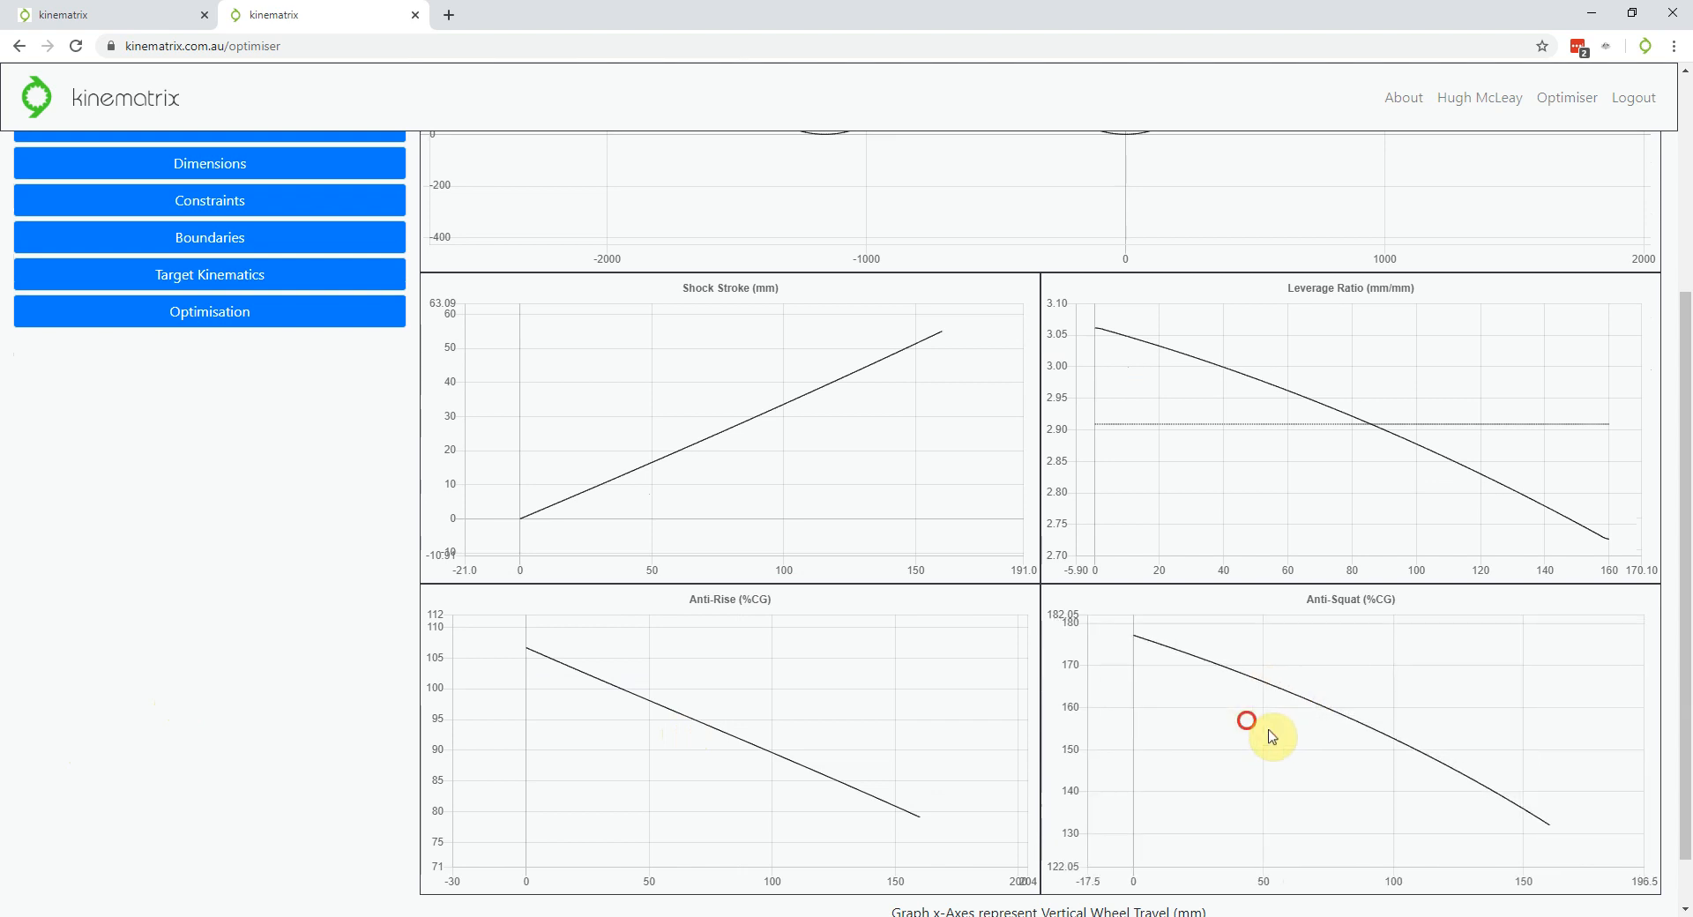
pyautogui.click(1262, 743)
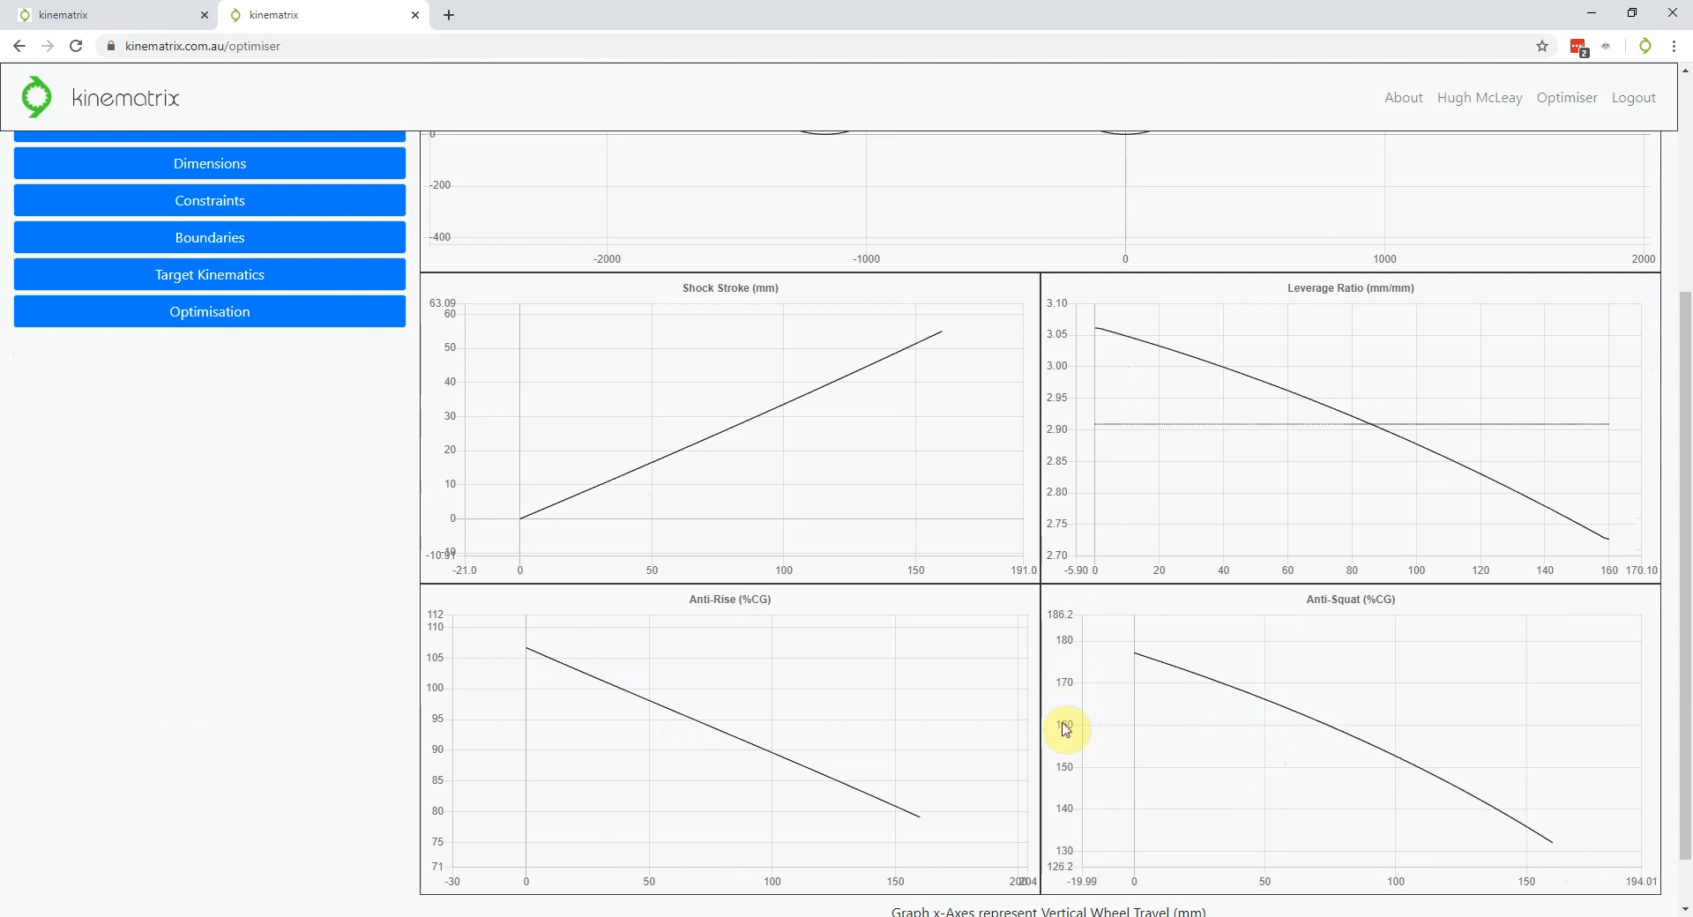
pyautogui.scroll(3, 1066, 728)
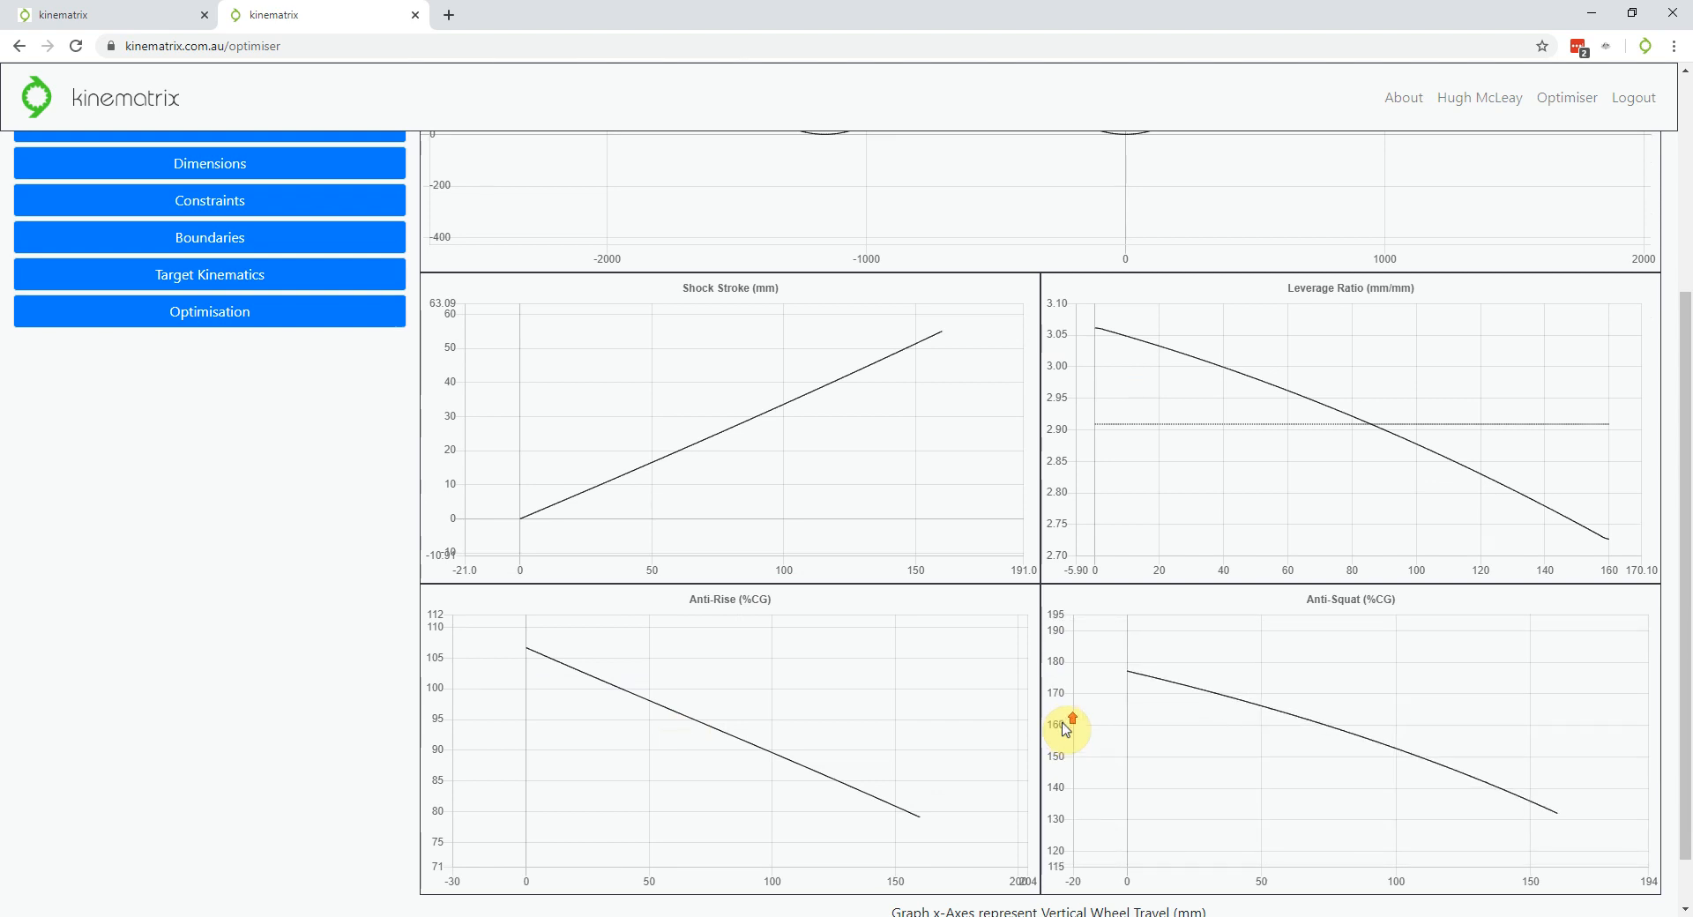
pyautogui.scroll(3, 1067, 731)
pyautogui.scroll(-5, 1066, 730)
pyautogui.scroll(2, 1066, 730)
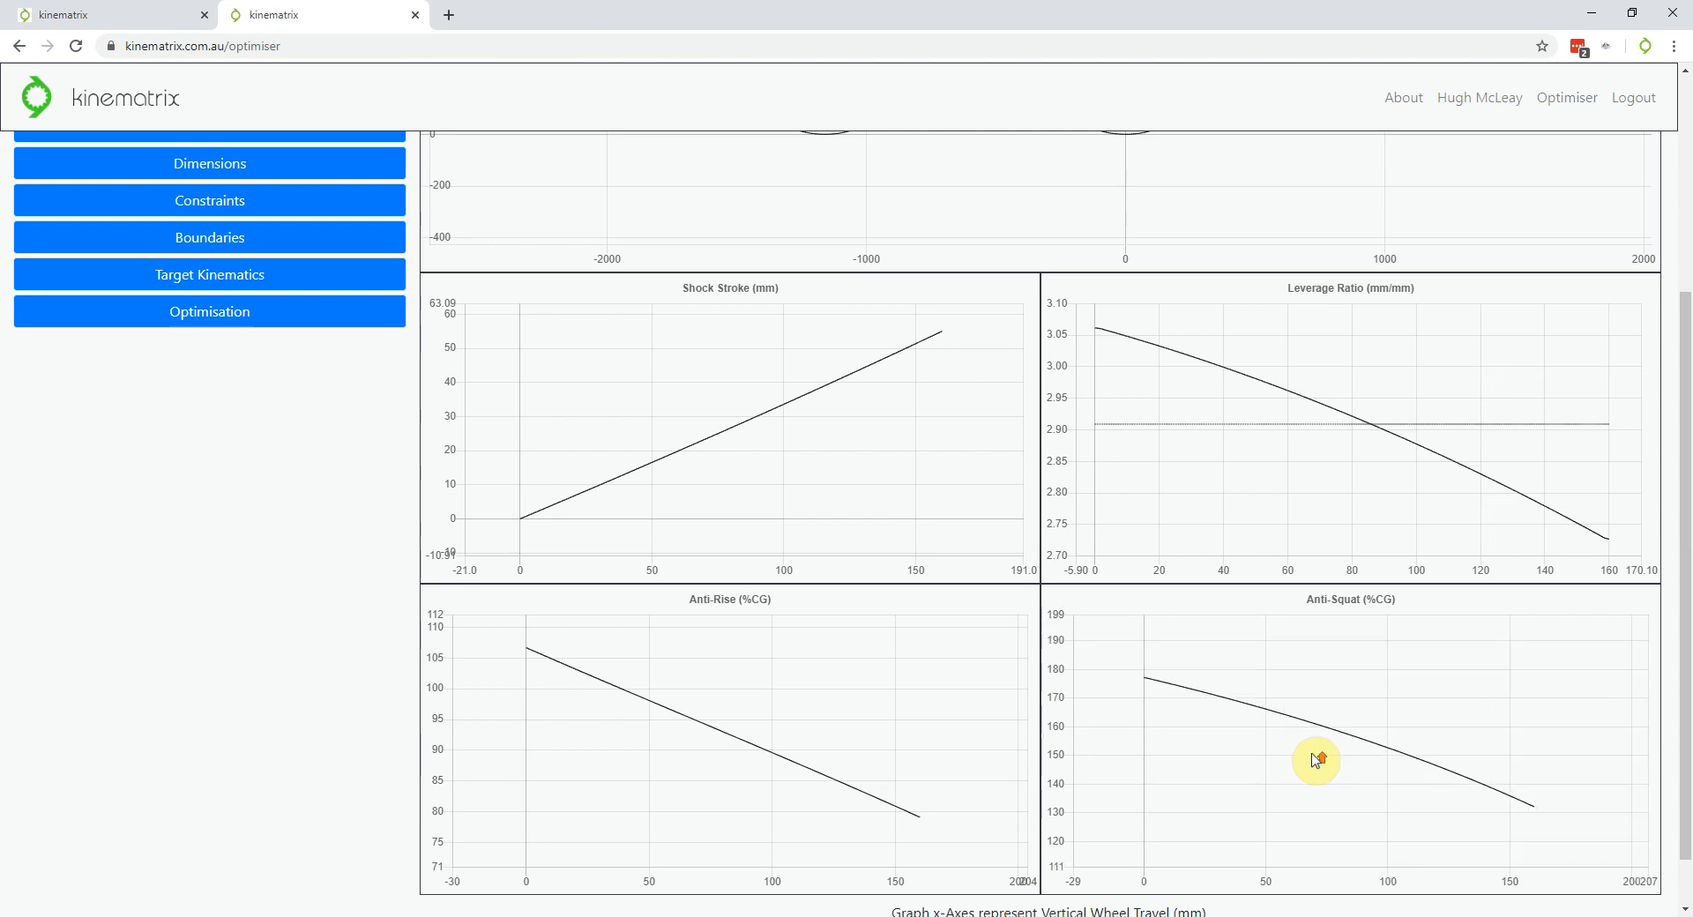
pyautogui.moveTo(1296, 767)
pyautogui.mouseDown()
pyautogui.moveTo(1341, 760)
pyautogui.moveTo(1270, 774)
pyautogui.moveTo(1270, 748)
pyautogui.moveTo(1329, 769)
pyautogui.mouseUp()
pyautogui.scroll(3, 1353, 881)
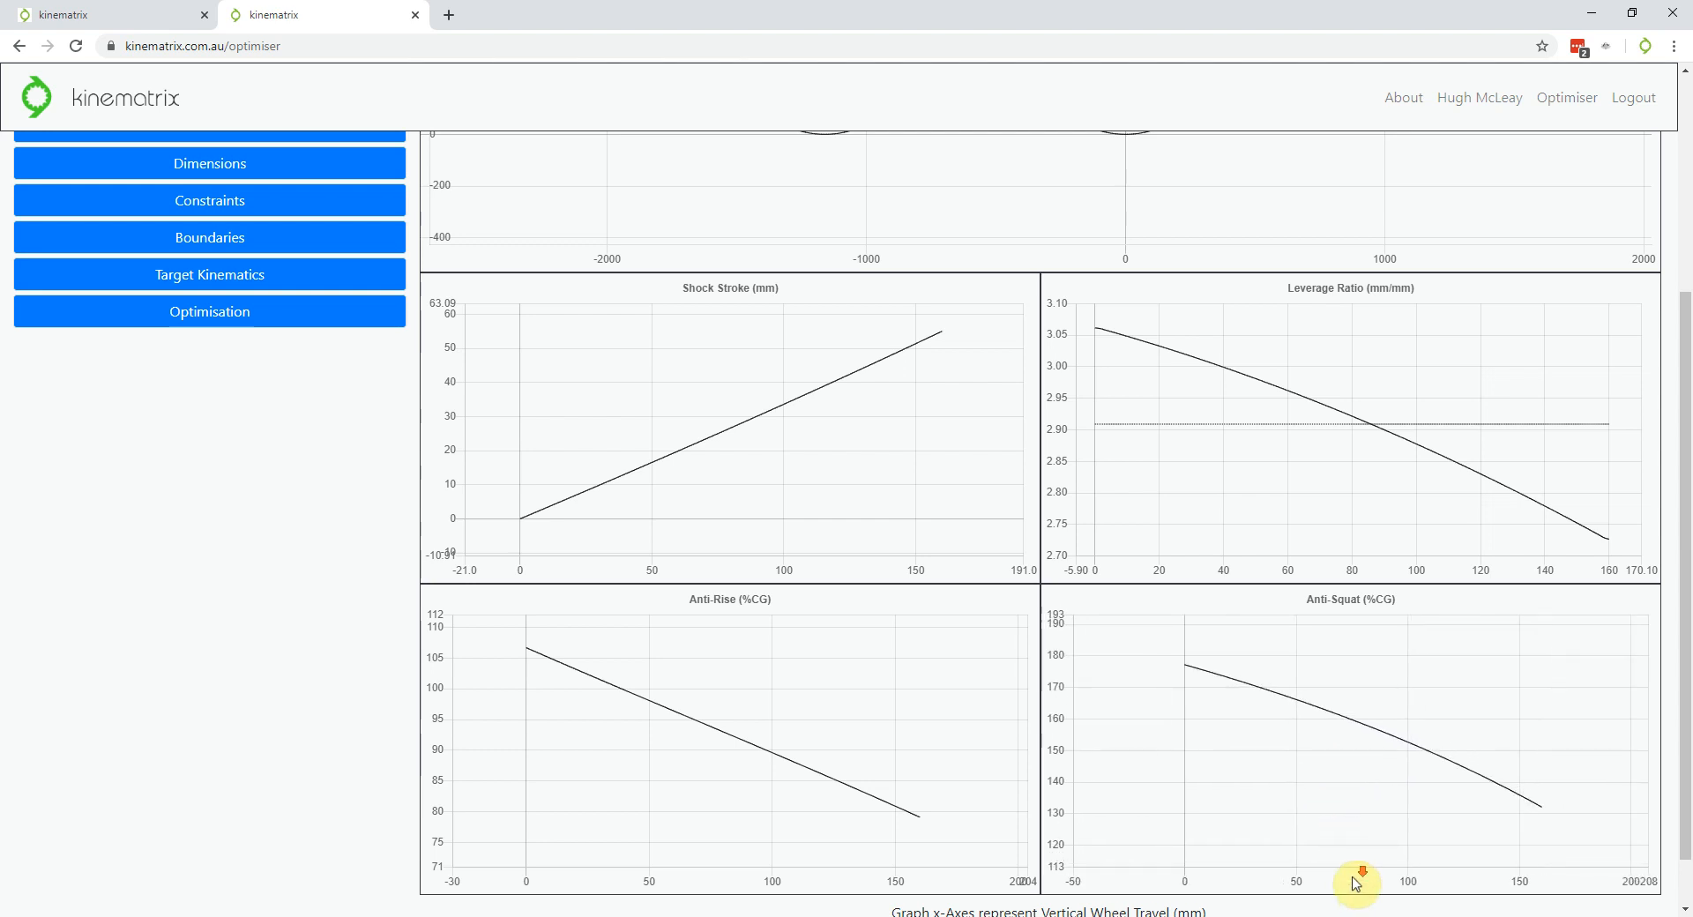
pyautogui.scroll(15, 1161, 692)
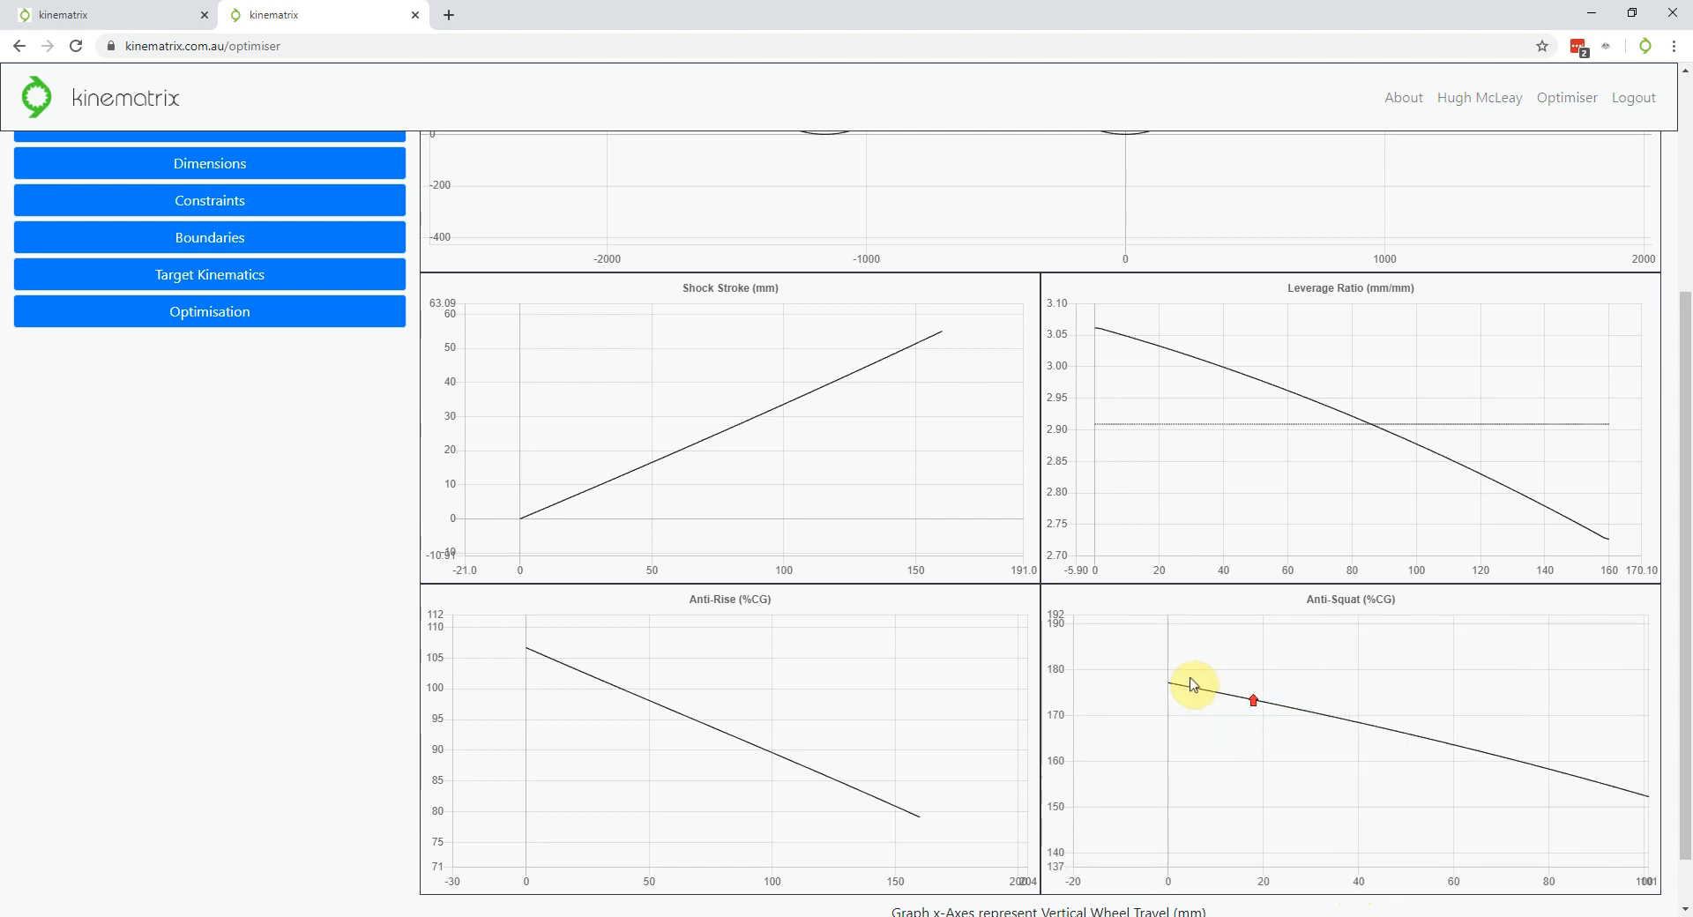
pyautogui.scroll(-15, 1156, 687)
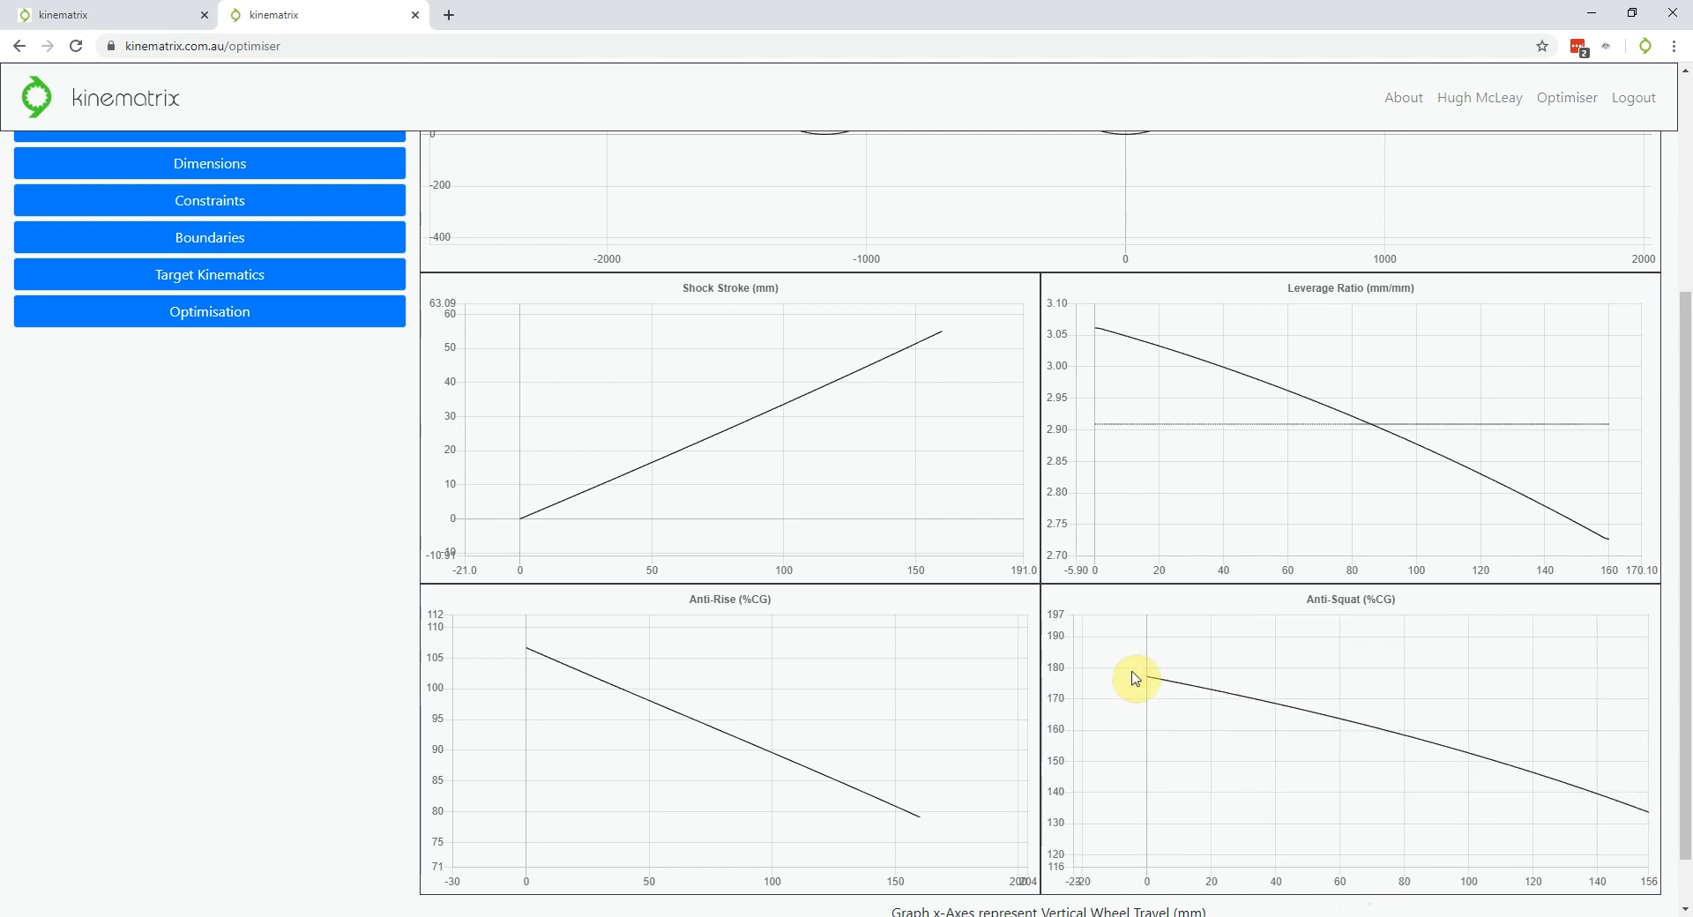
pyautogui.scroll(4, 415, 418)
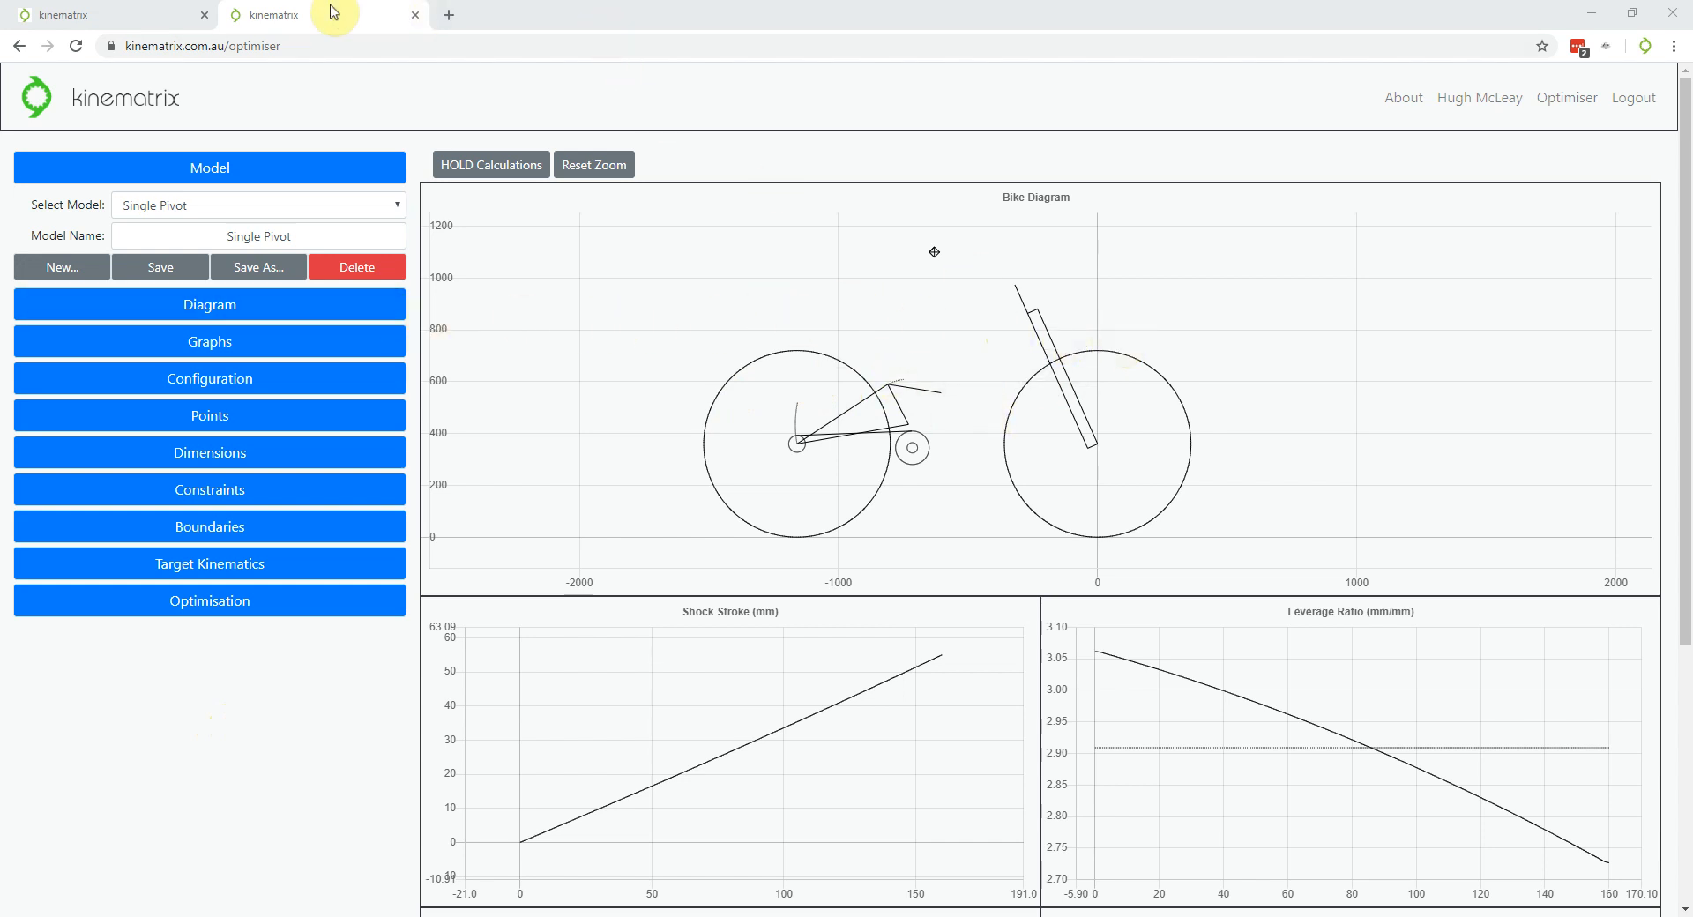
pyautogui.scroll(-1, 1067, 374)
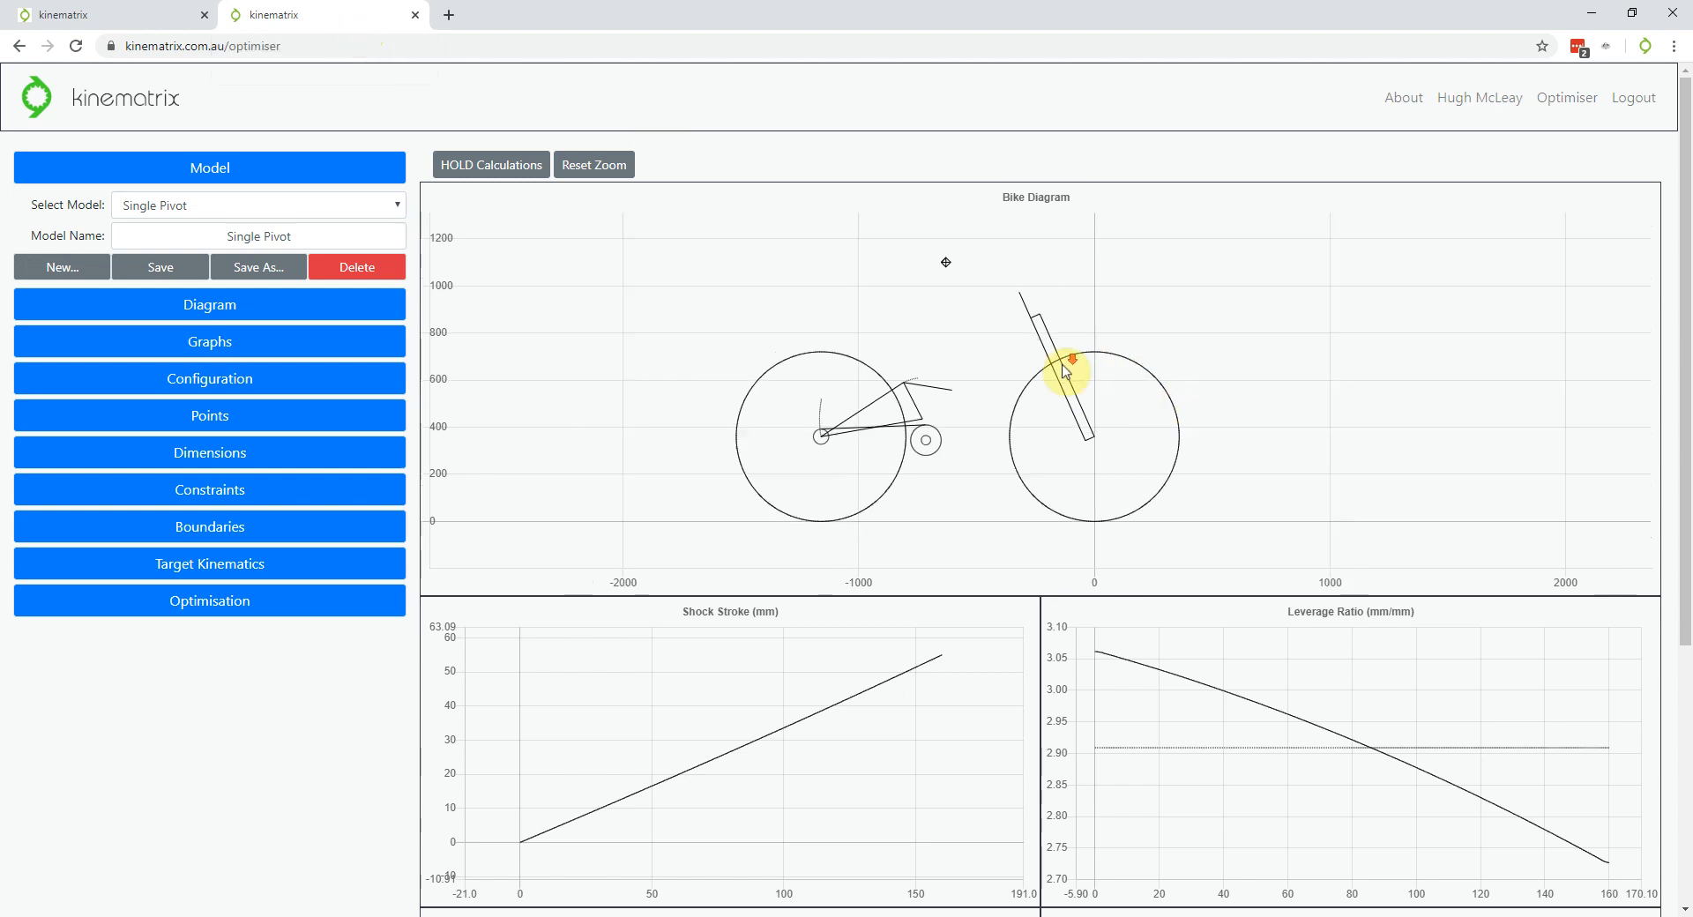
pyautogui.scroll(2, 974, 531)
pyautogui.scroll(1, 836, 320)
pyautogui.scroll(-1, 994, 459)
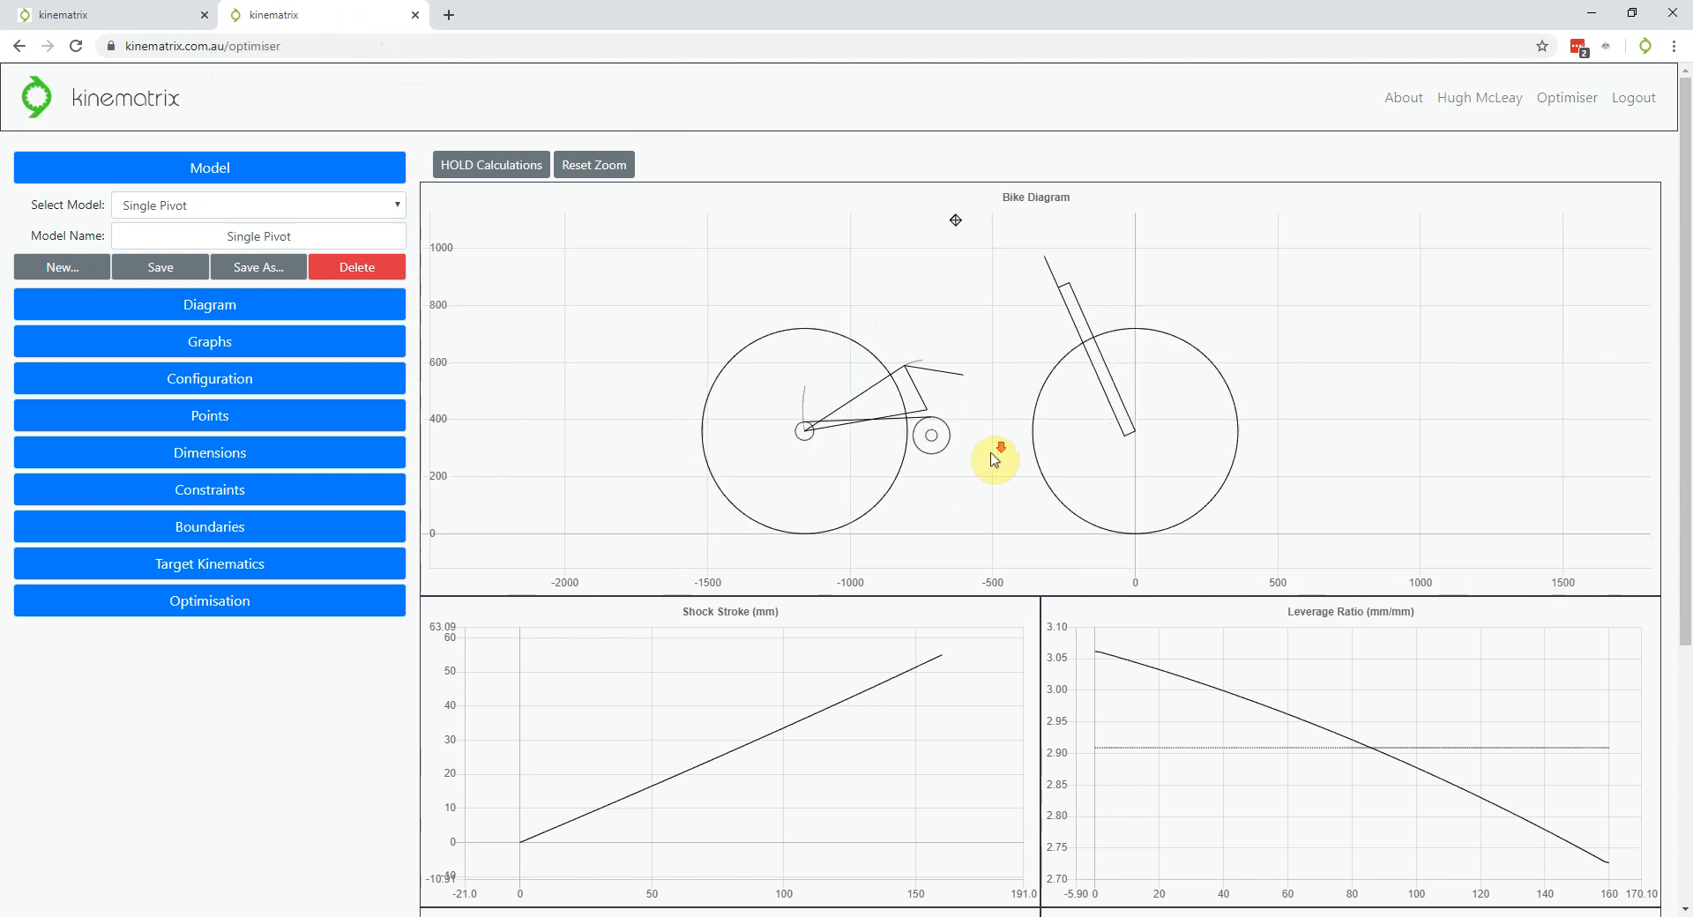
pyautogui.scroll(-1, 1022, 568)
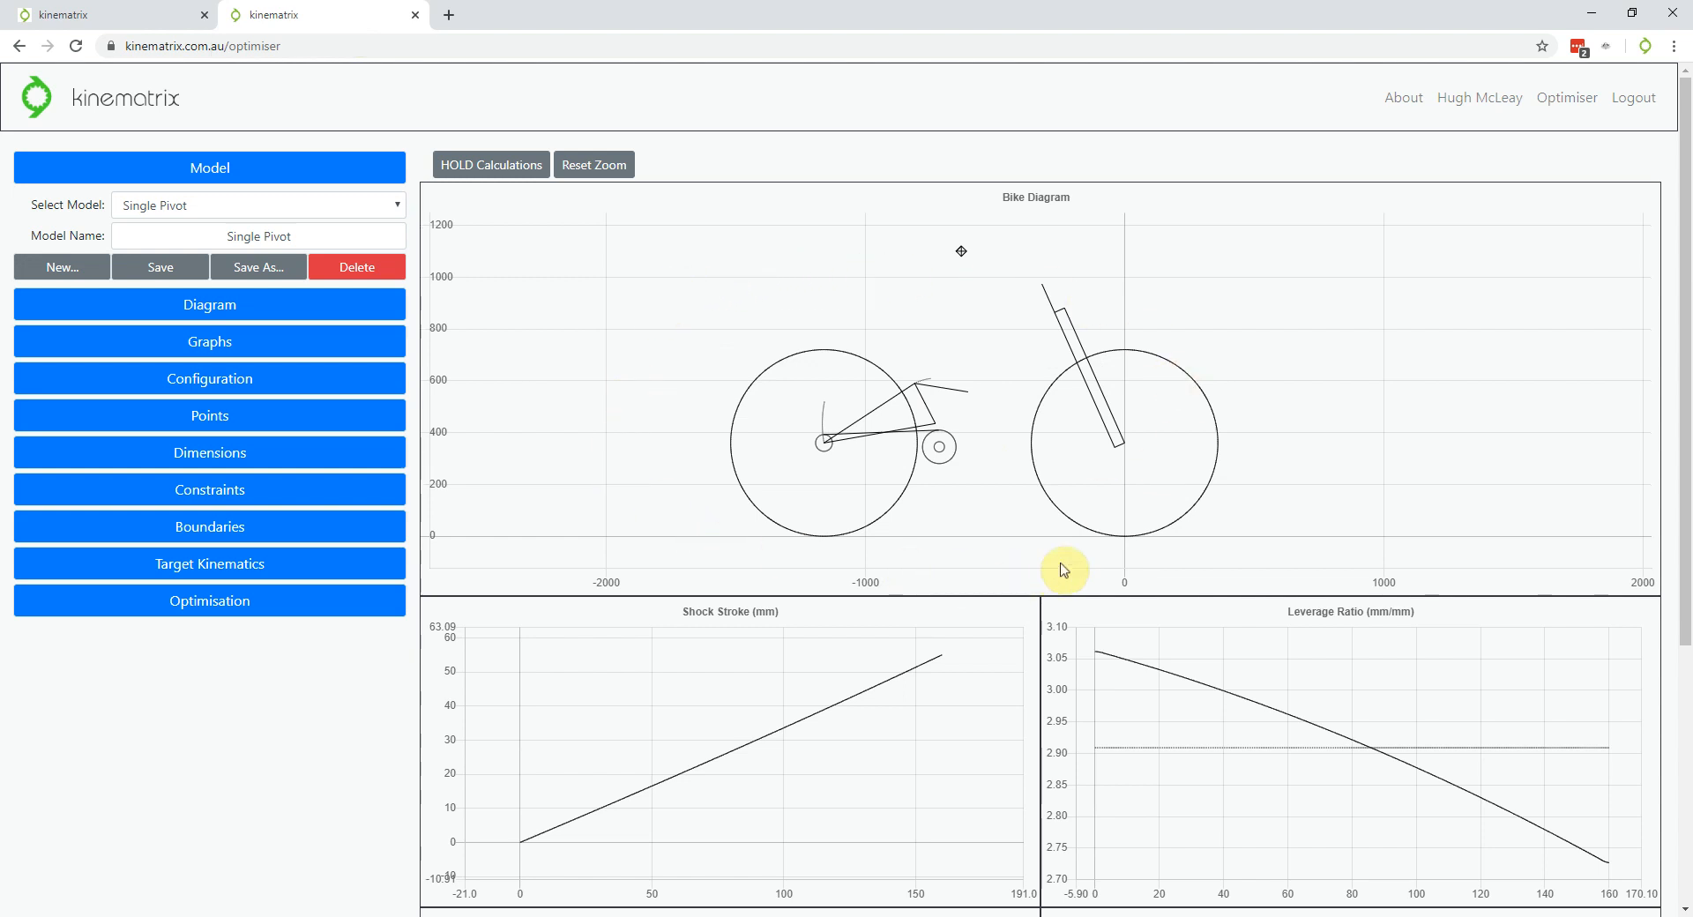
pyautogui.scroll(-2, 204, 703)
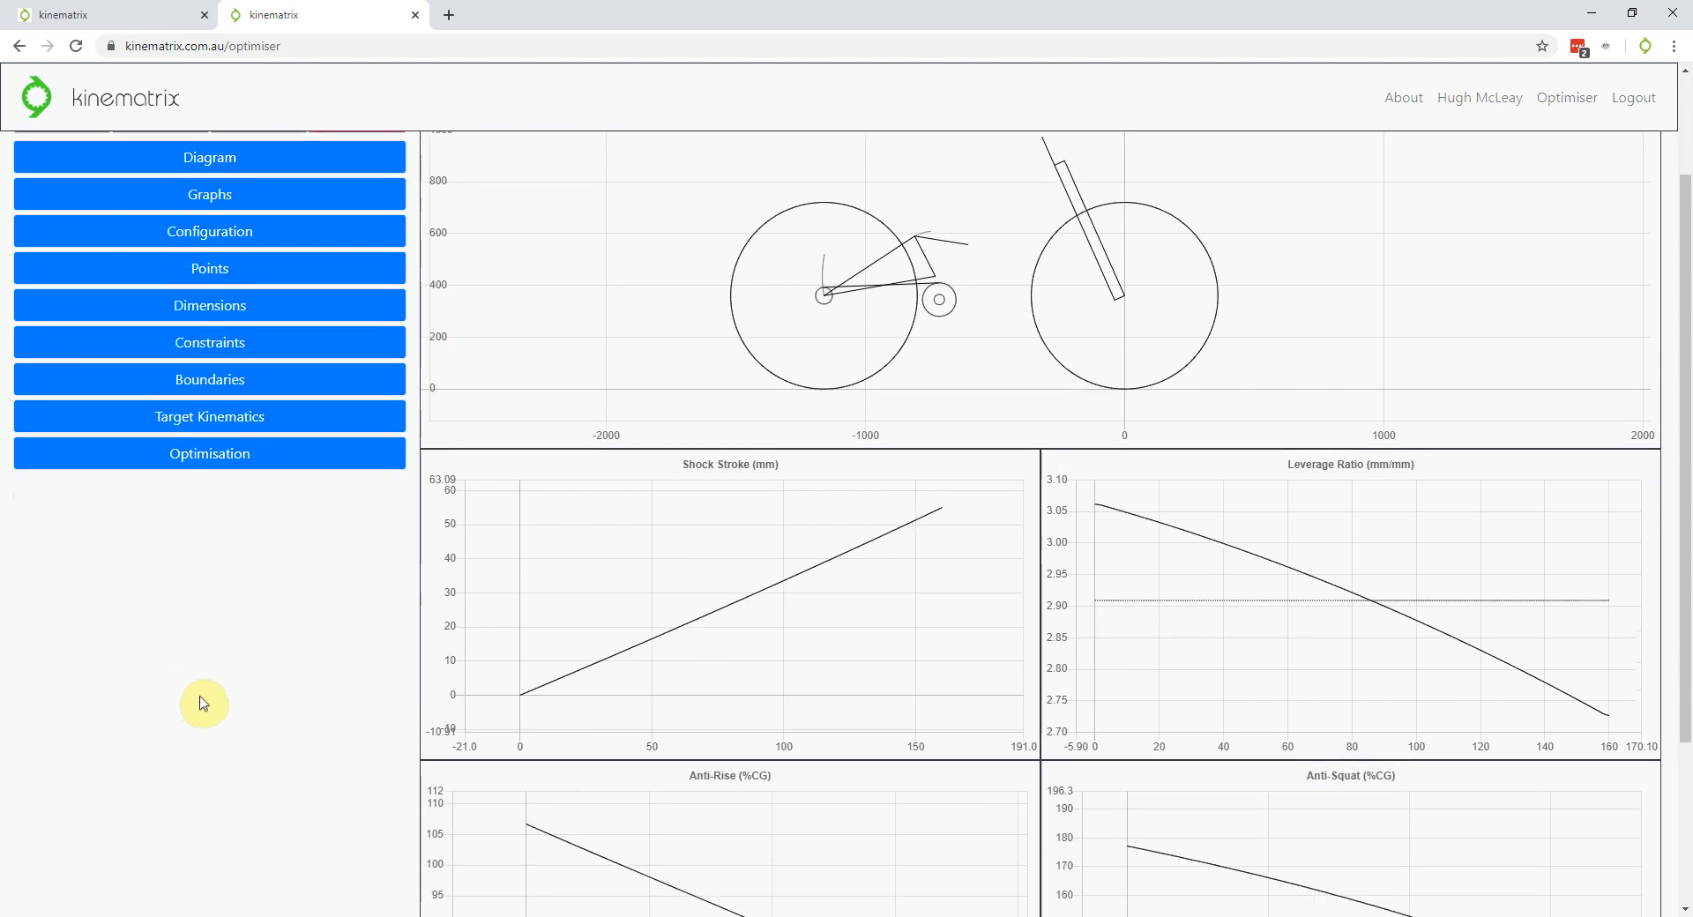
pyautogui.scroll(-2, 203, 704)
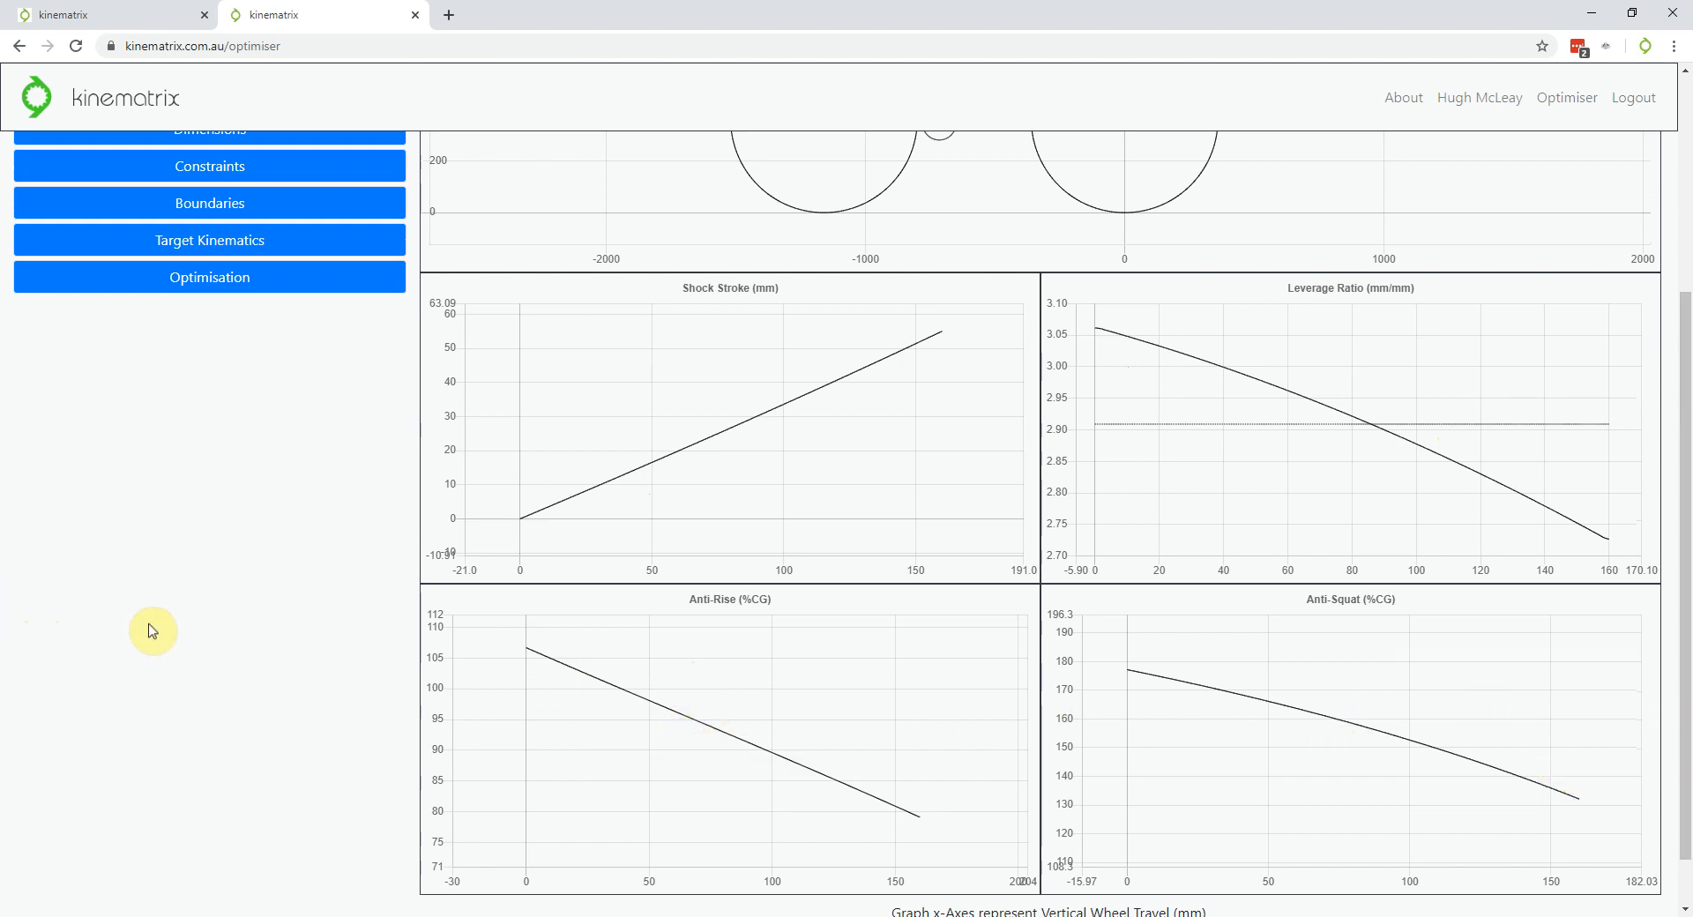
pyautogui.scroll(2, 153, 631)
pyautogui.scroll(1, 234, 737)
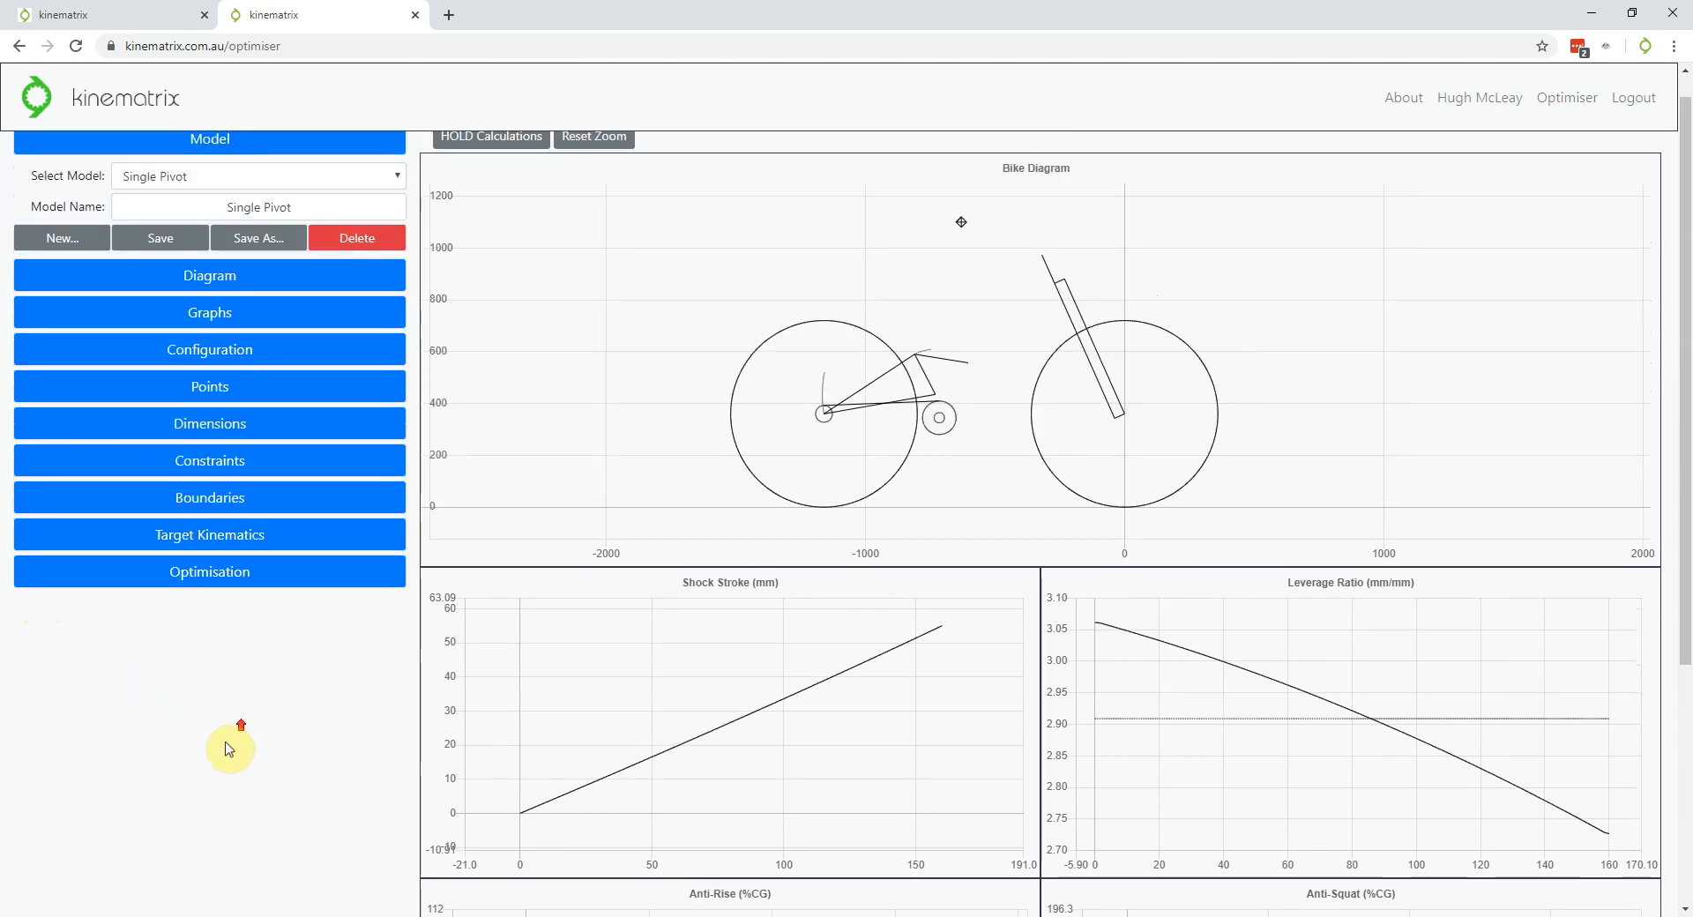
pyautogui.scroll(1, 248, 788)
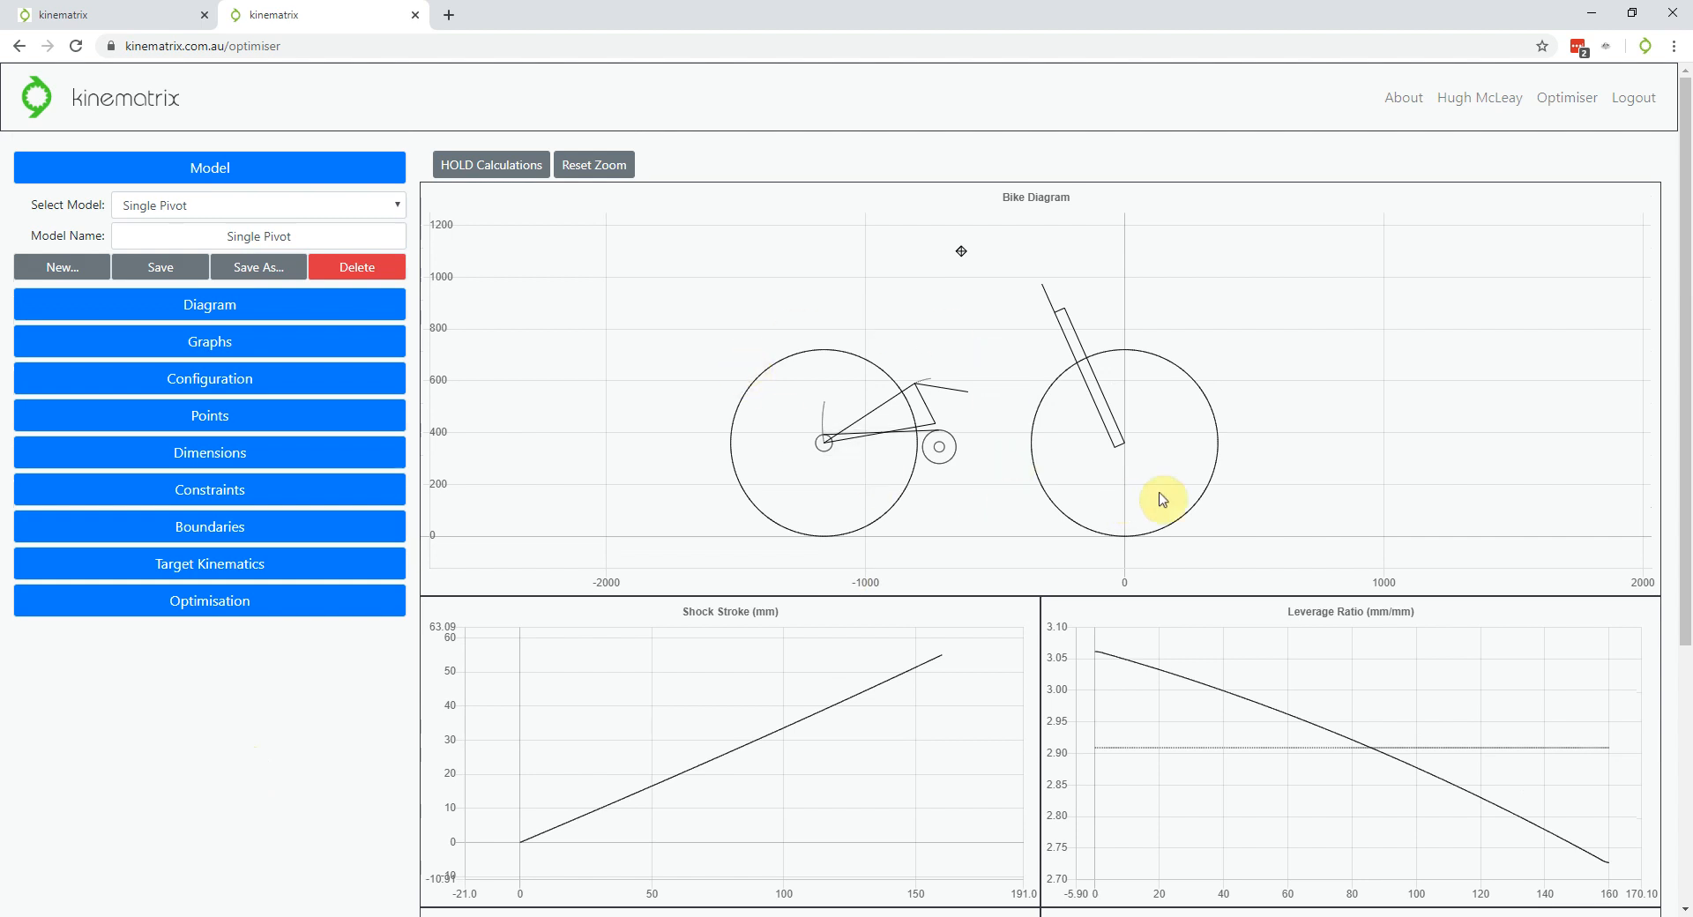
pyautogui.scroll(-2, 155, 774)
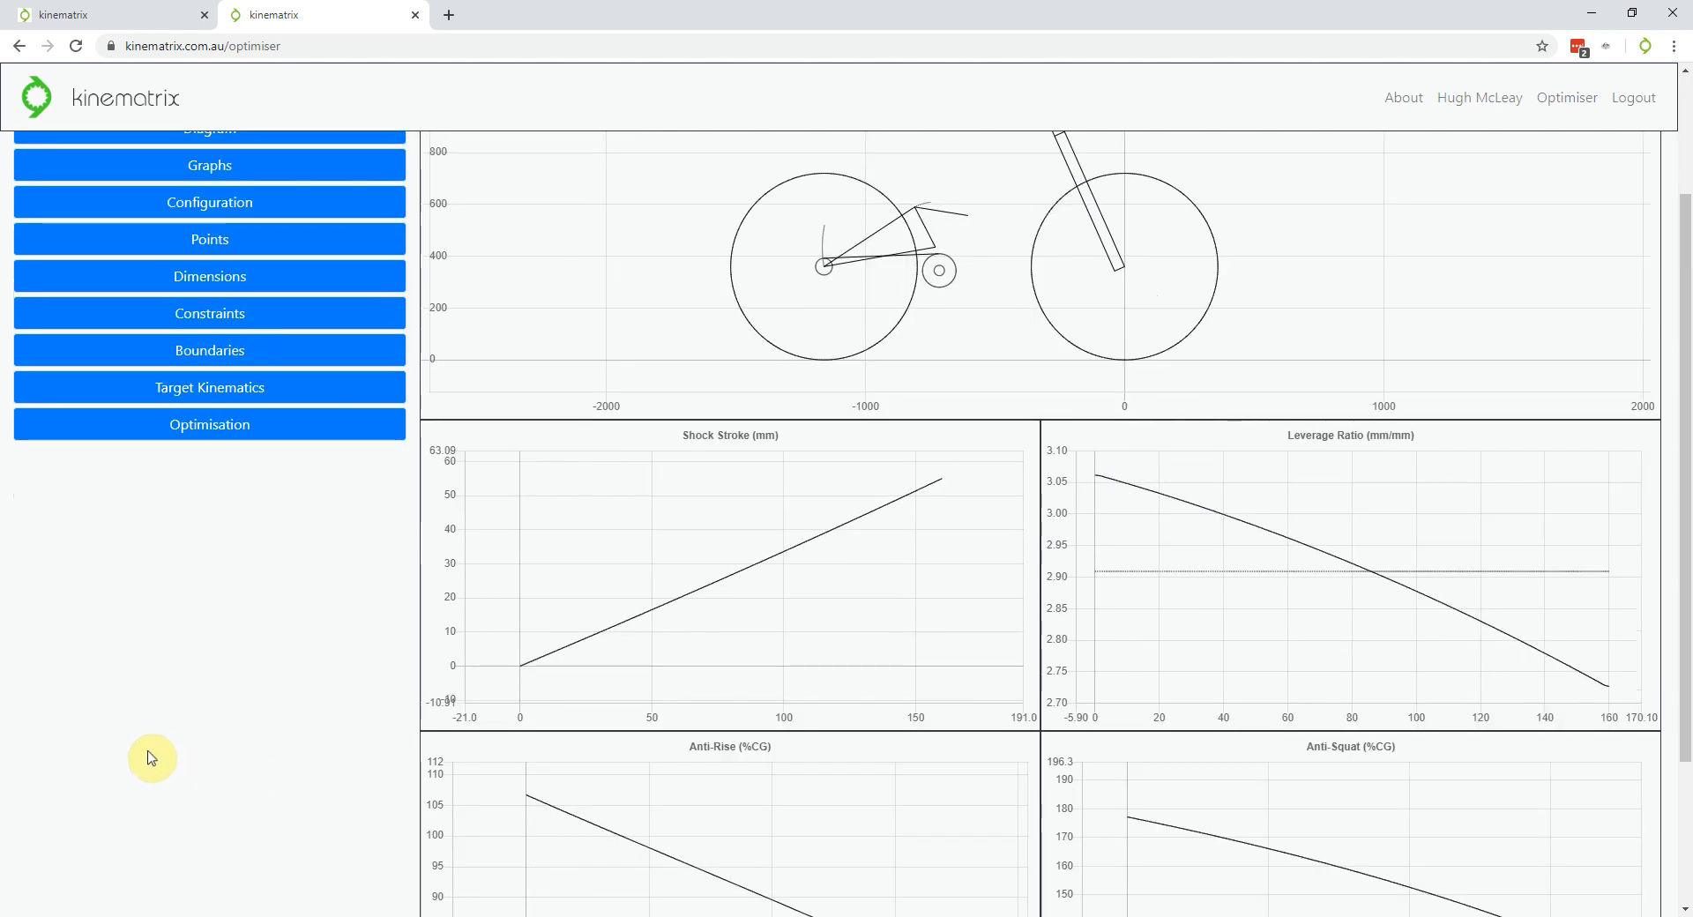
pyautogui.scroll(-1, 151, 758)
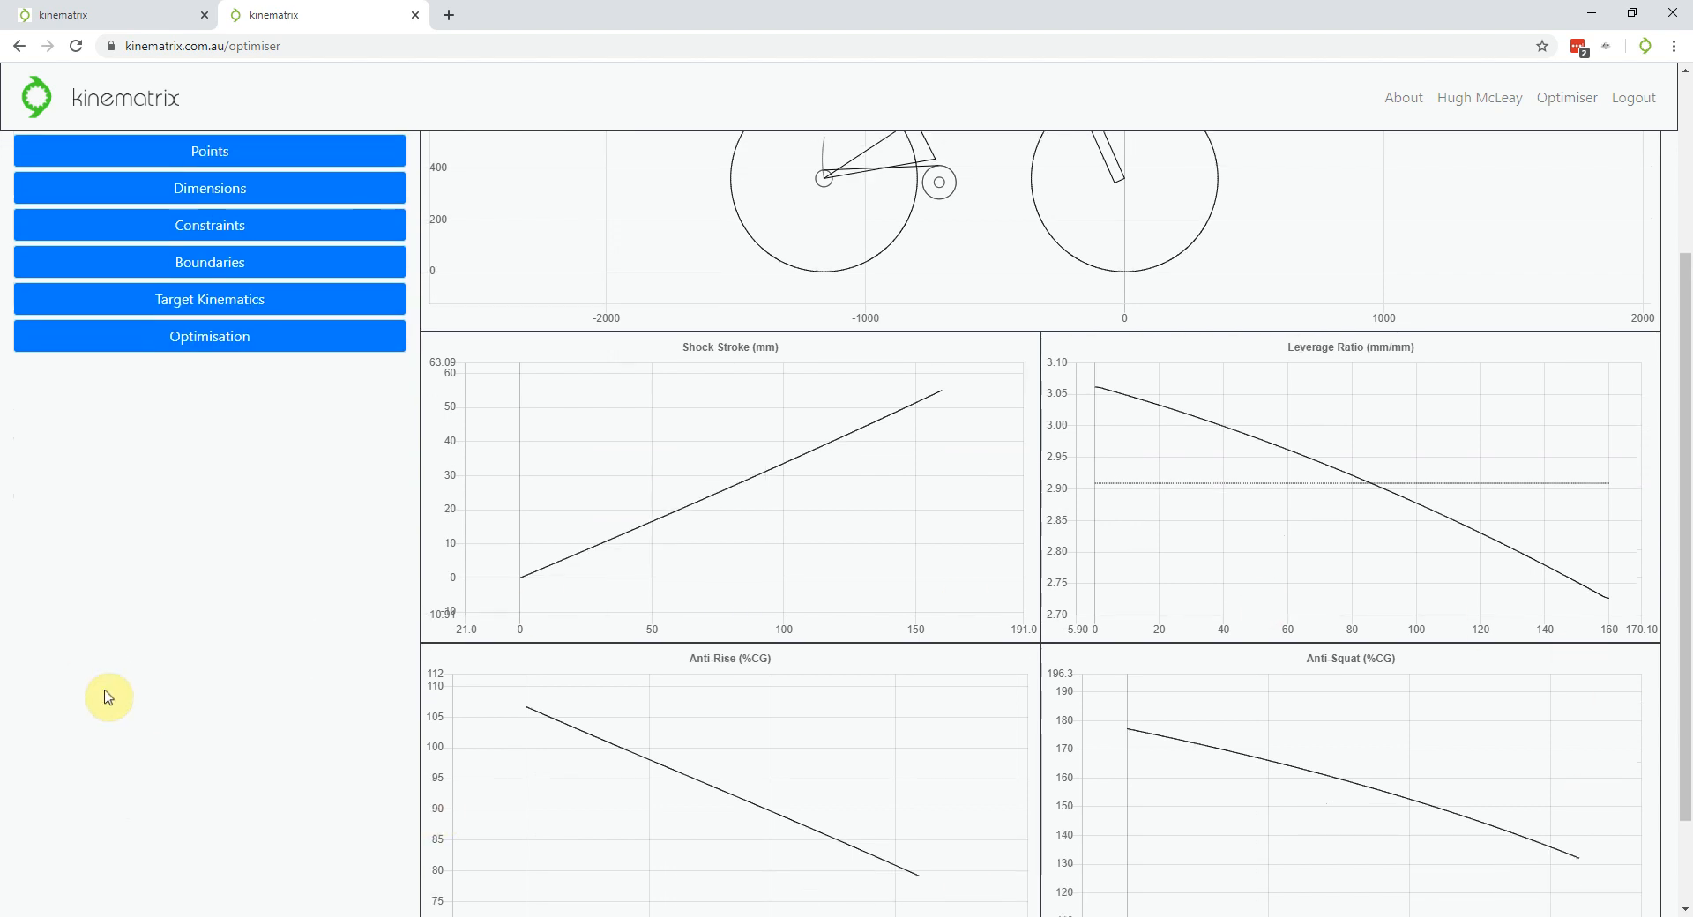
pyautogui.scroll(3, 222, 728)
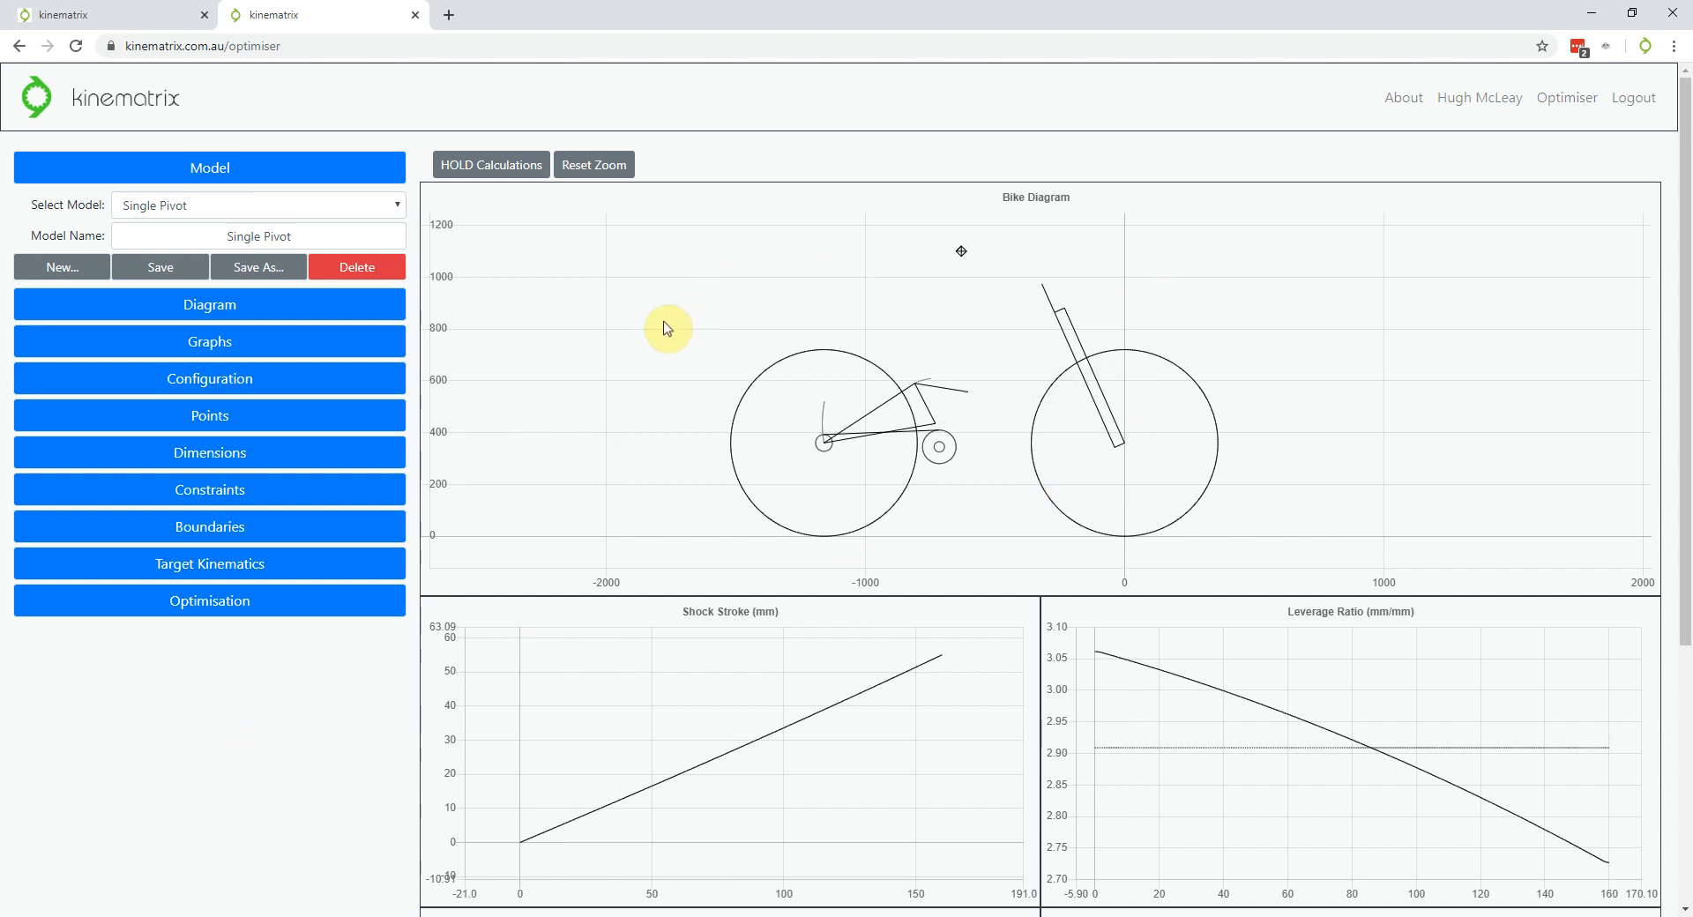
pyautogui.scroll(-5, 200, 692)
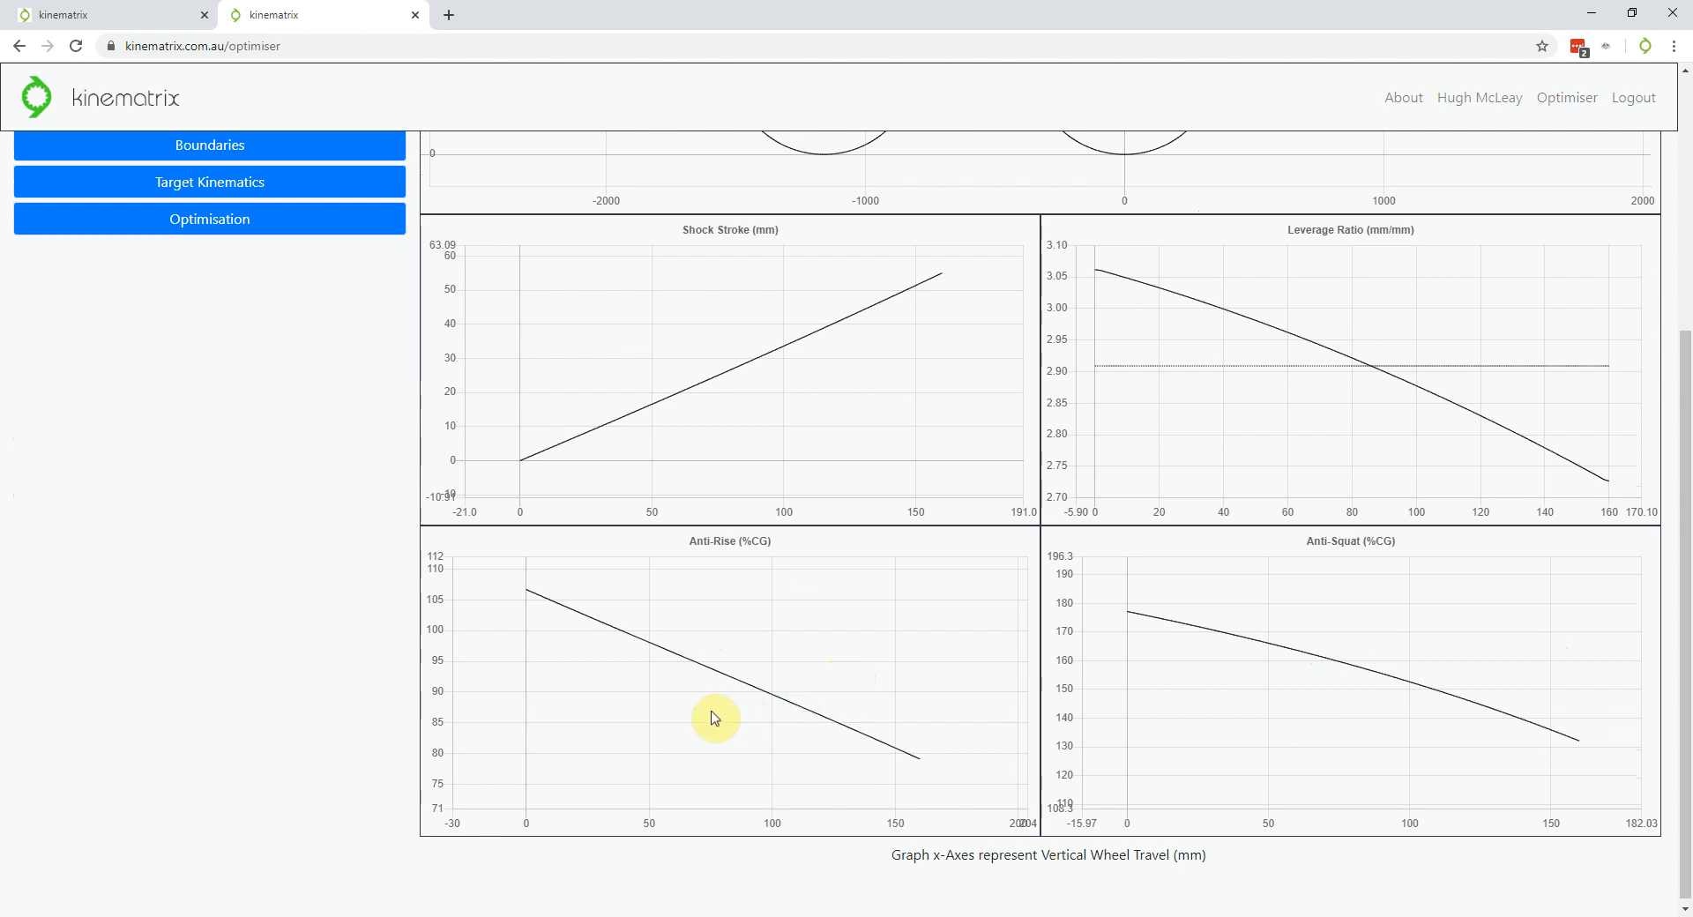
pyautogui.scroll(4, 280, 701)
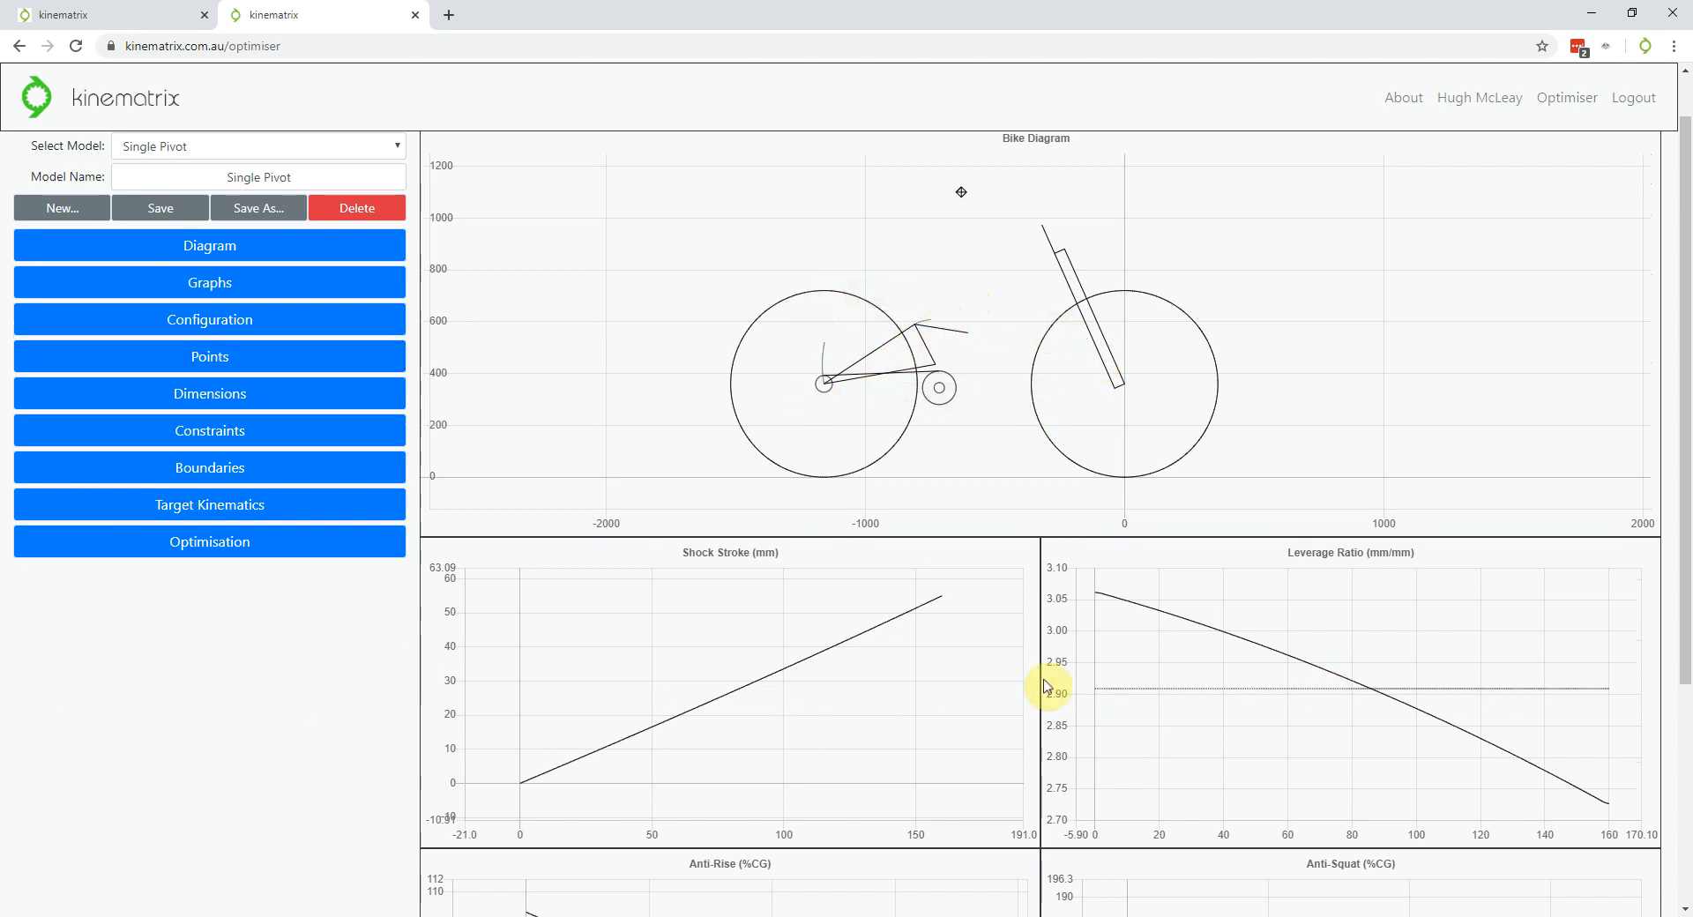
pyautogui.scroll(1, 317, 679)
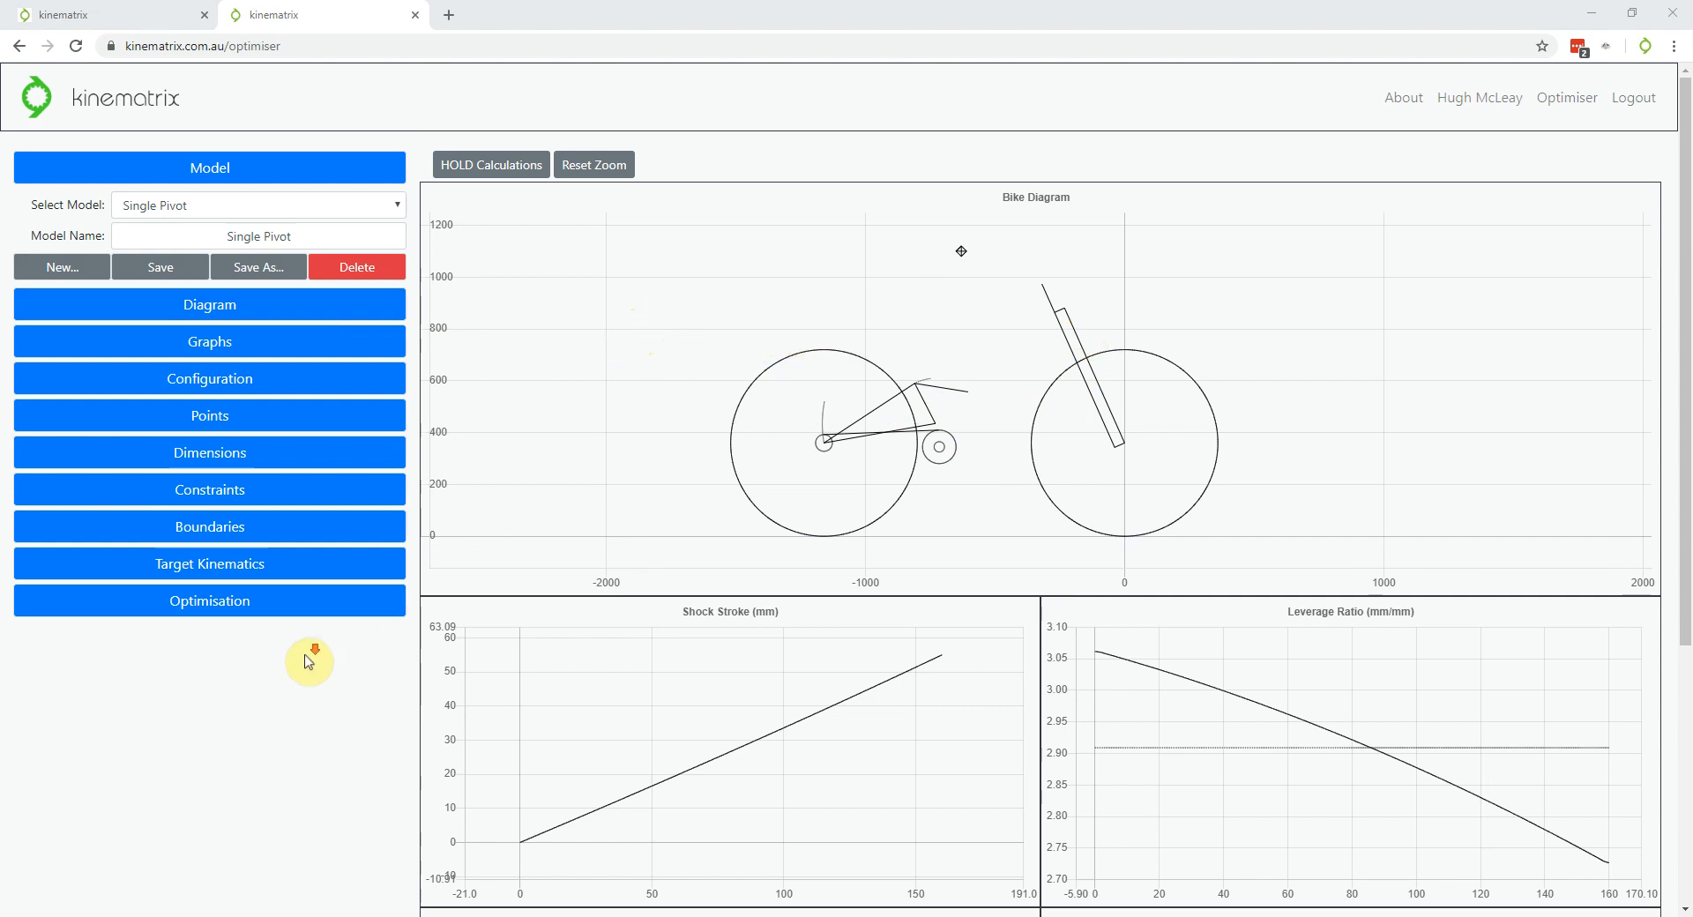
pyautogui.scroll(-4, 300, 670)
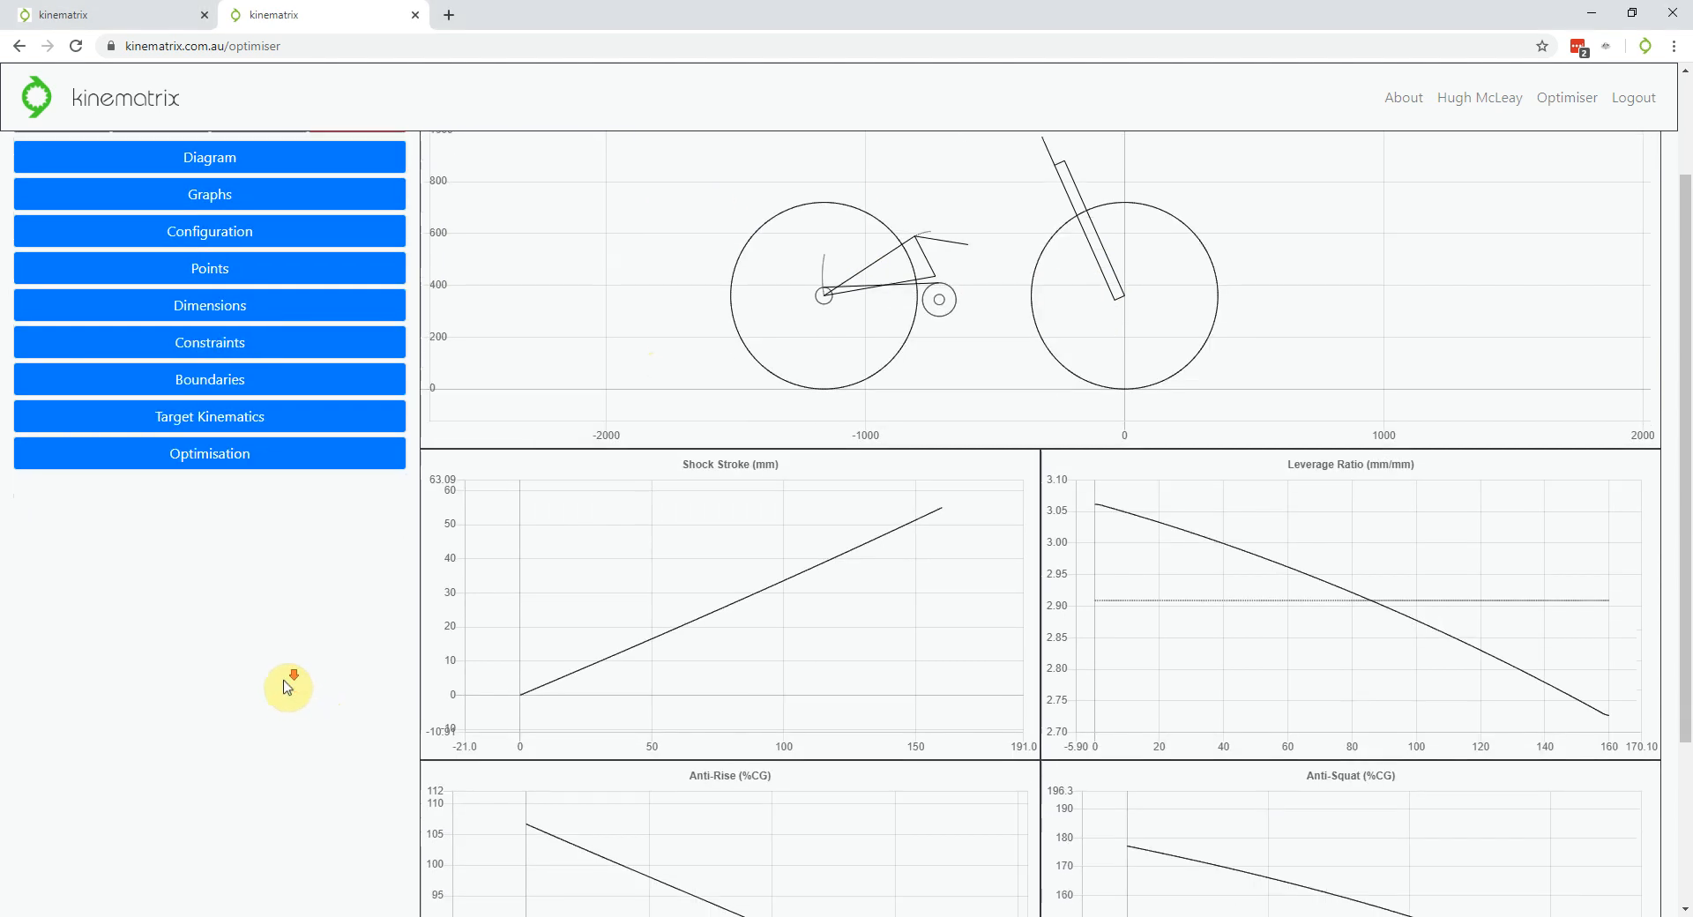
pyautogui.scroll(4, 282, 681)
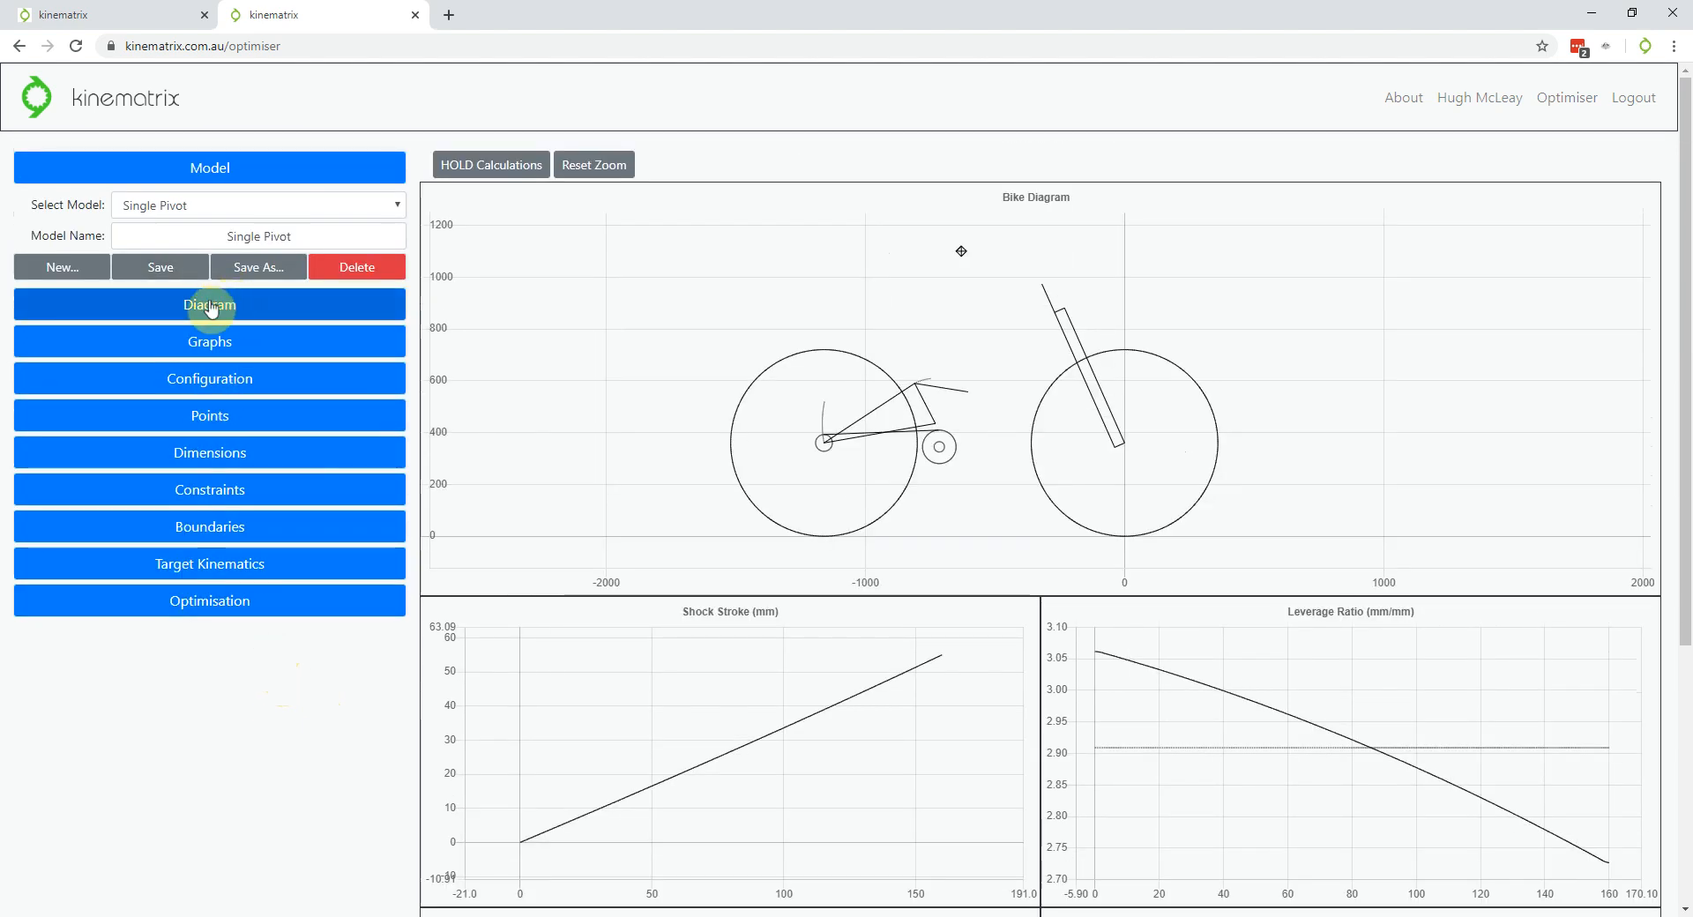
# Show Diagram options, cycle the initial model through its travel, hide ICAR, and list ghost models
pyautogui.click(211, 305)
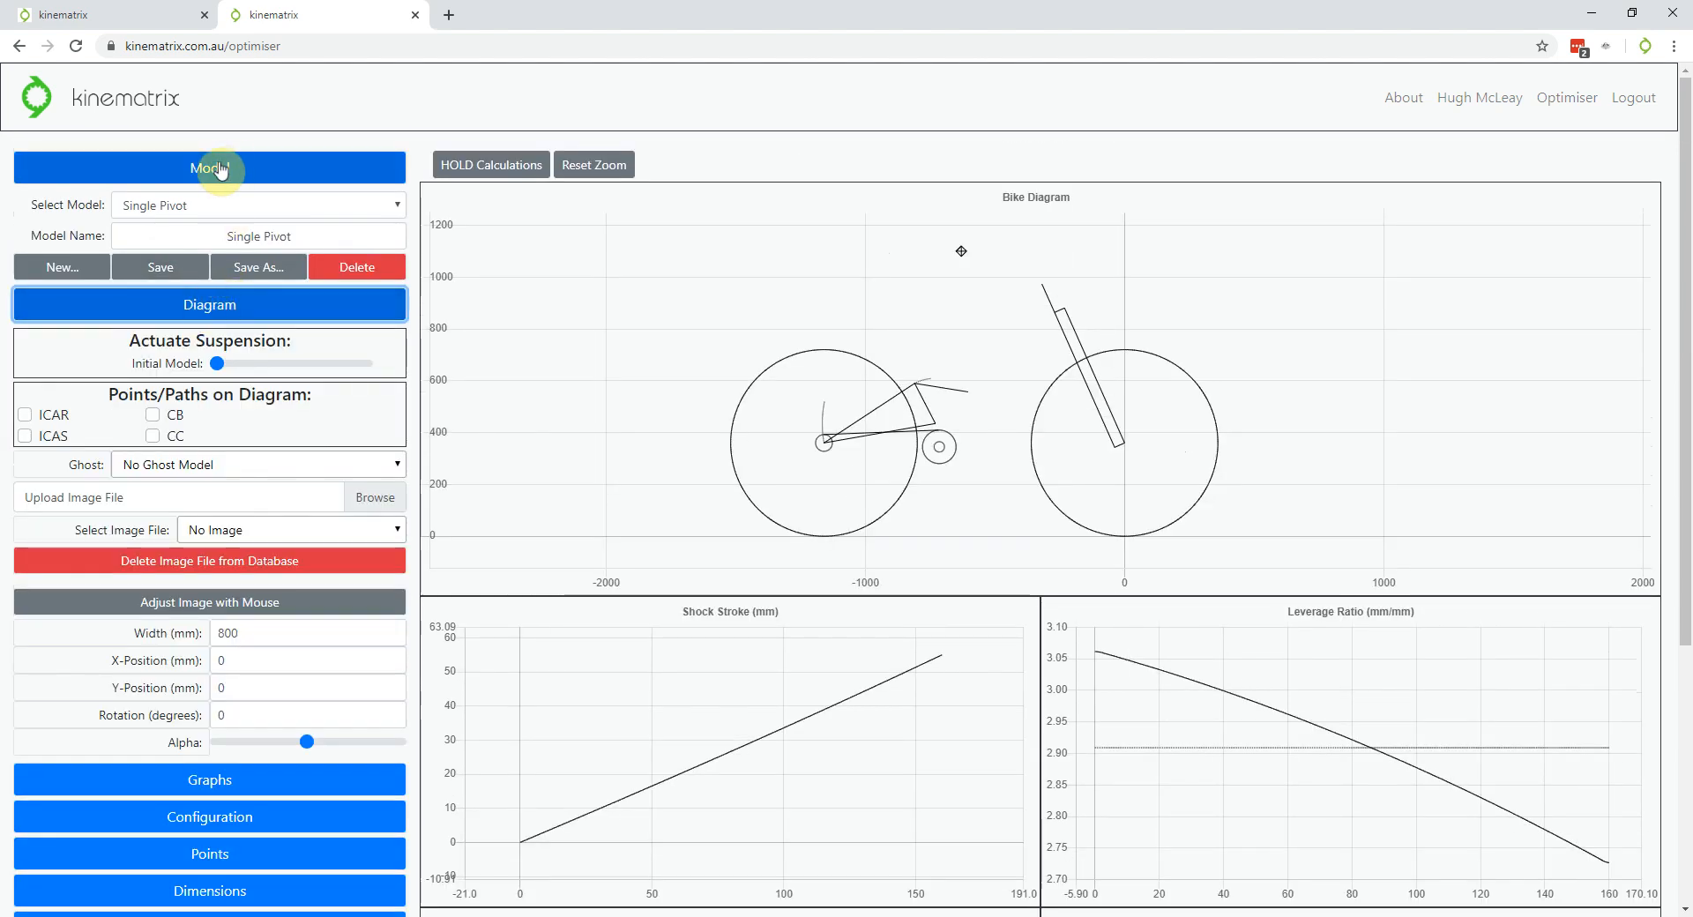
pyautogui.click(217, 168)
pyautogui.click(218, 264)
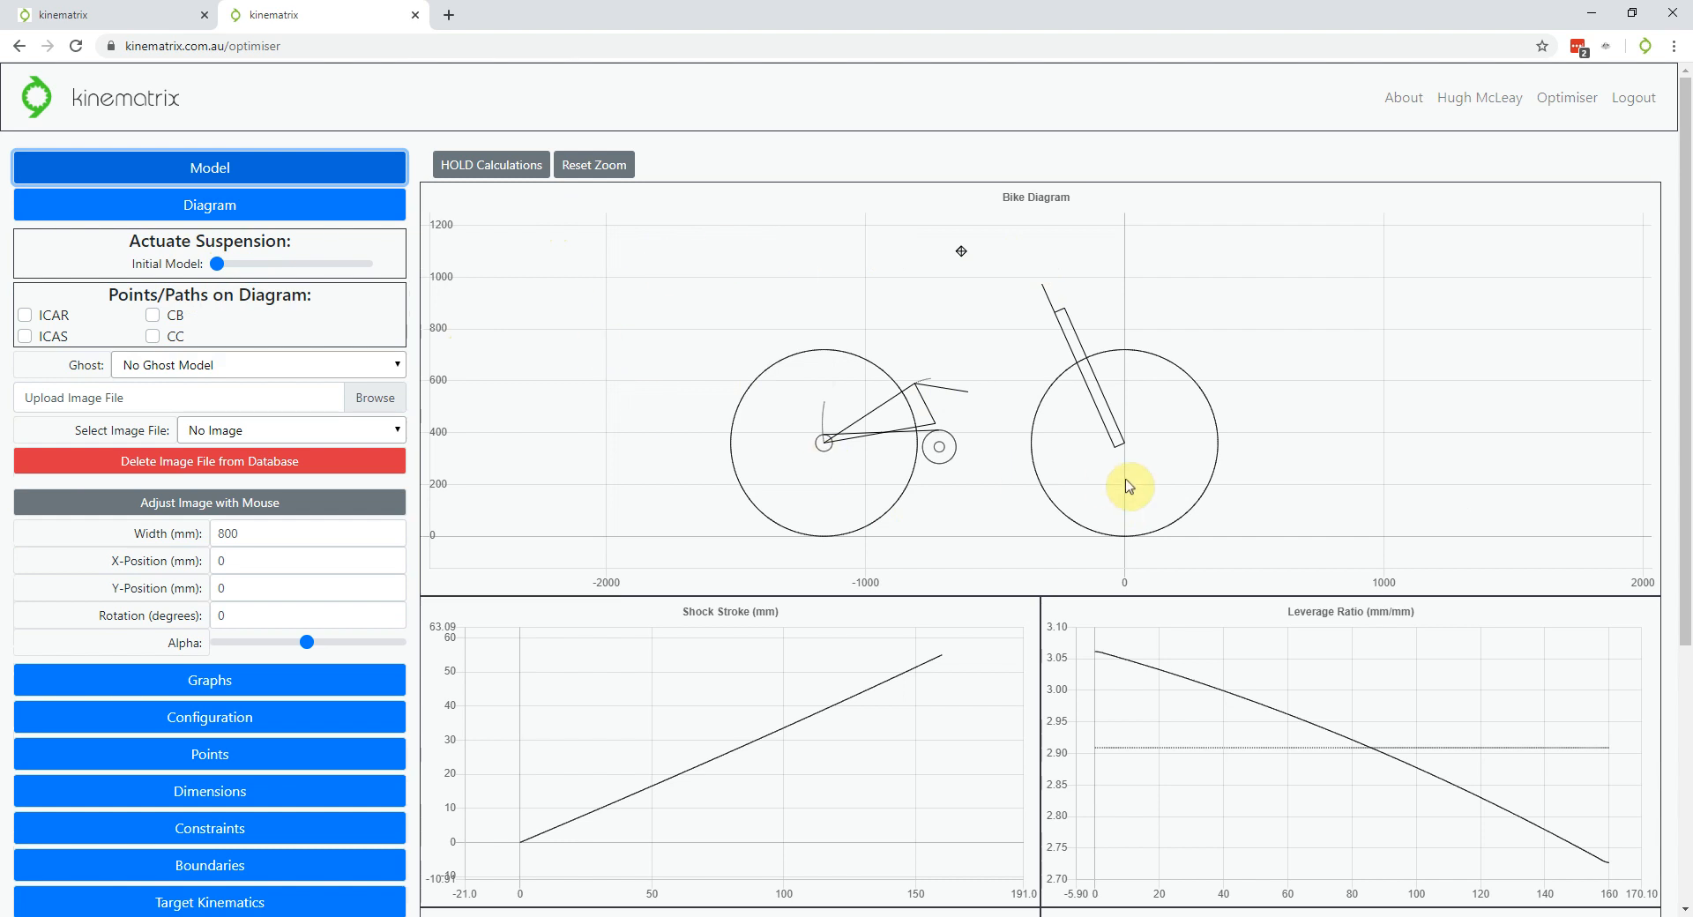
pyautogui.moveTo(224, 270)
pyautogui.mouseDown()
pyautogui.moveTo(336, 265)
pyautogui.moveTo(207, 254)
pyautogui.mouseUp()
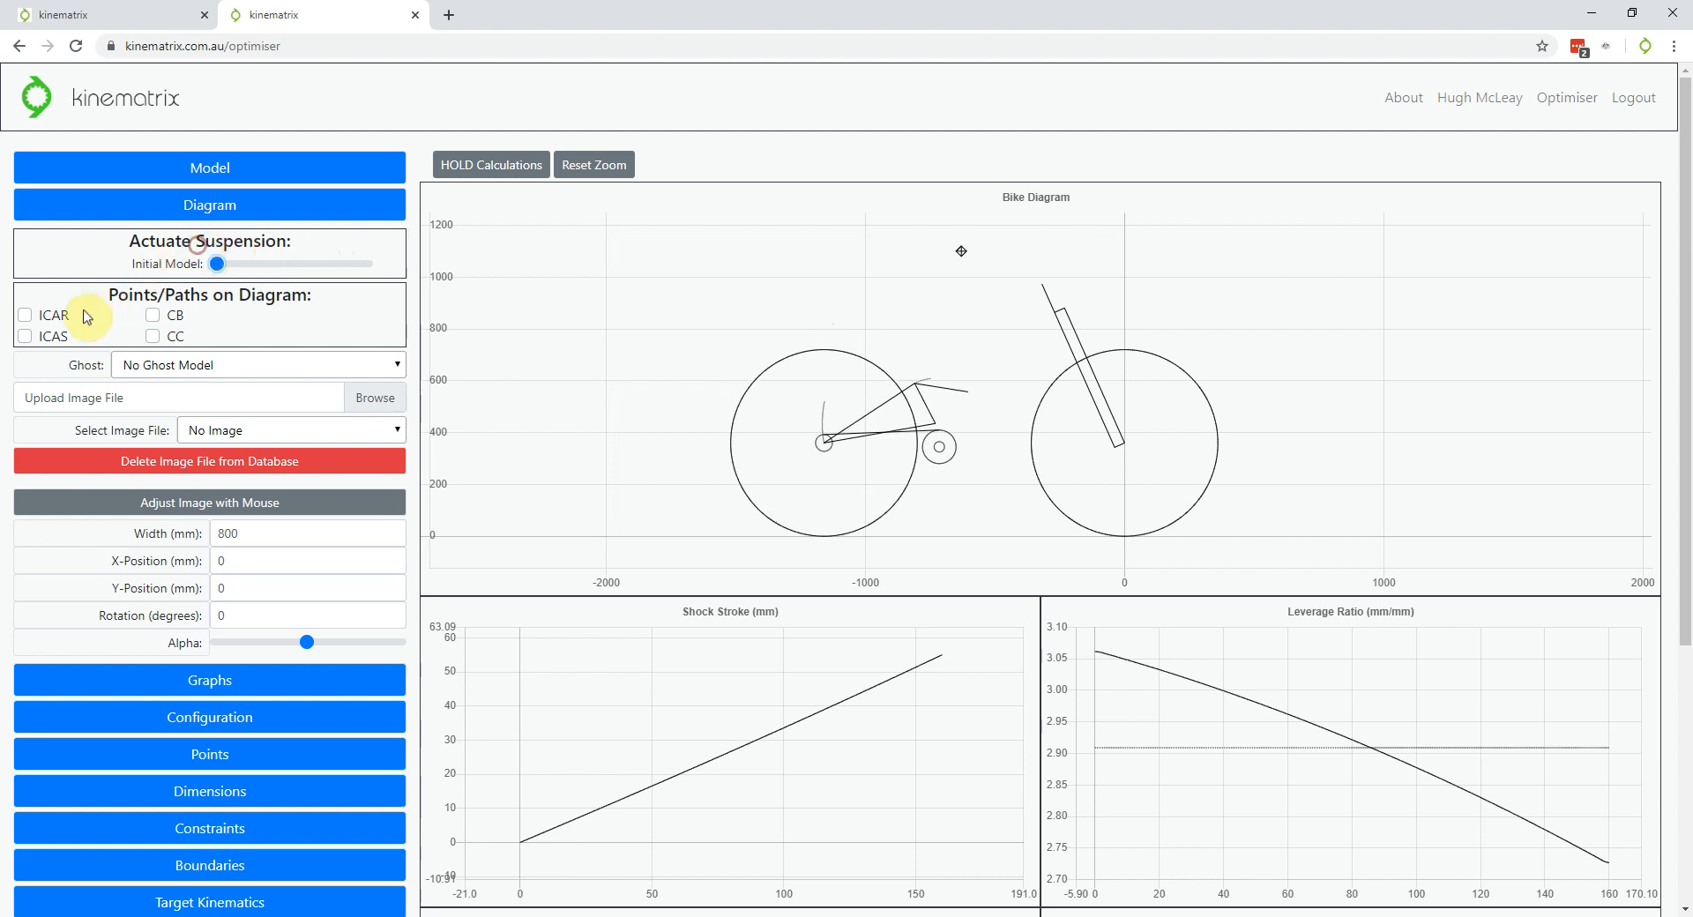
pyautogui.click(25, 338)
pyautogui.click(309, 372)
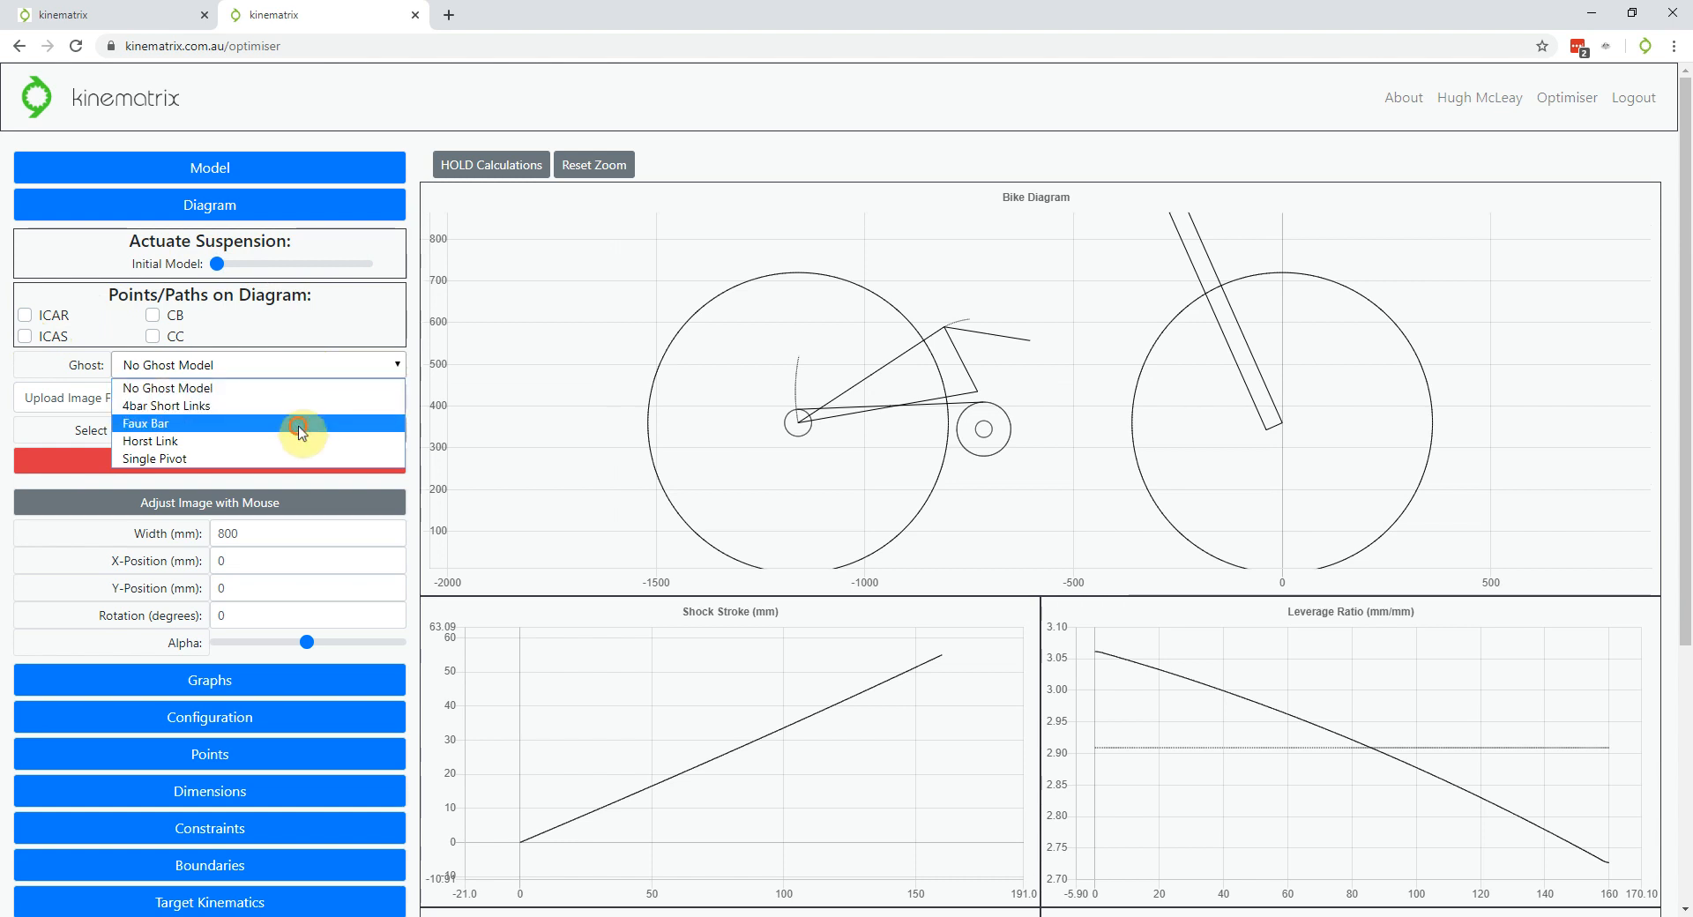
# Set the ghost model to 4bar Short Links after briefly trying Faux Bar
pyautogui.click(300, 430)
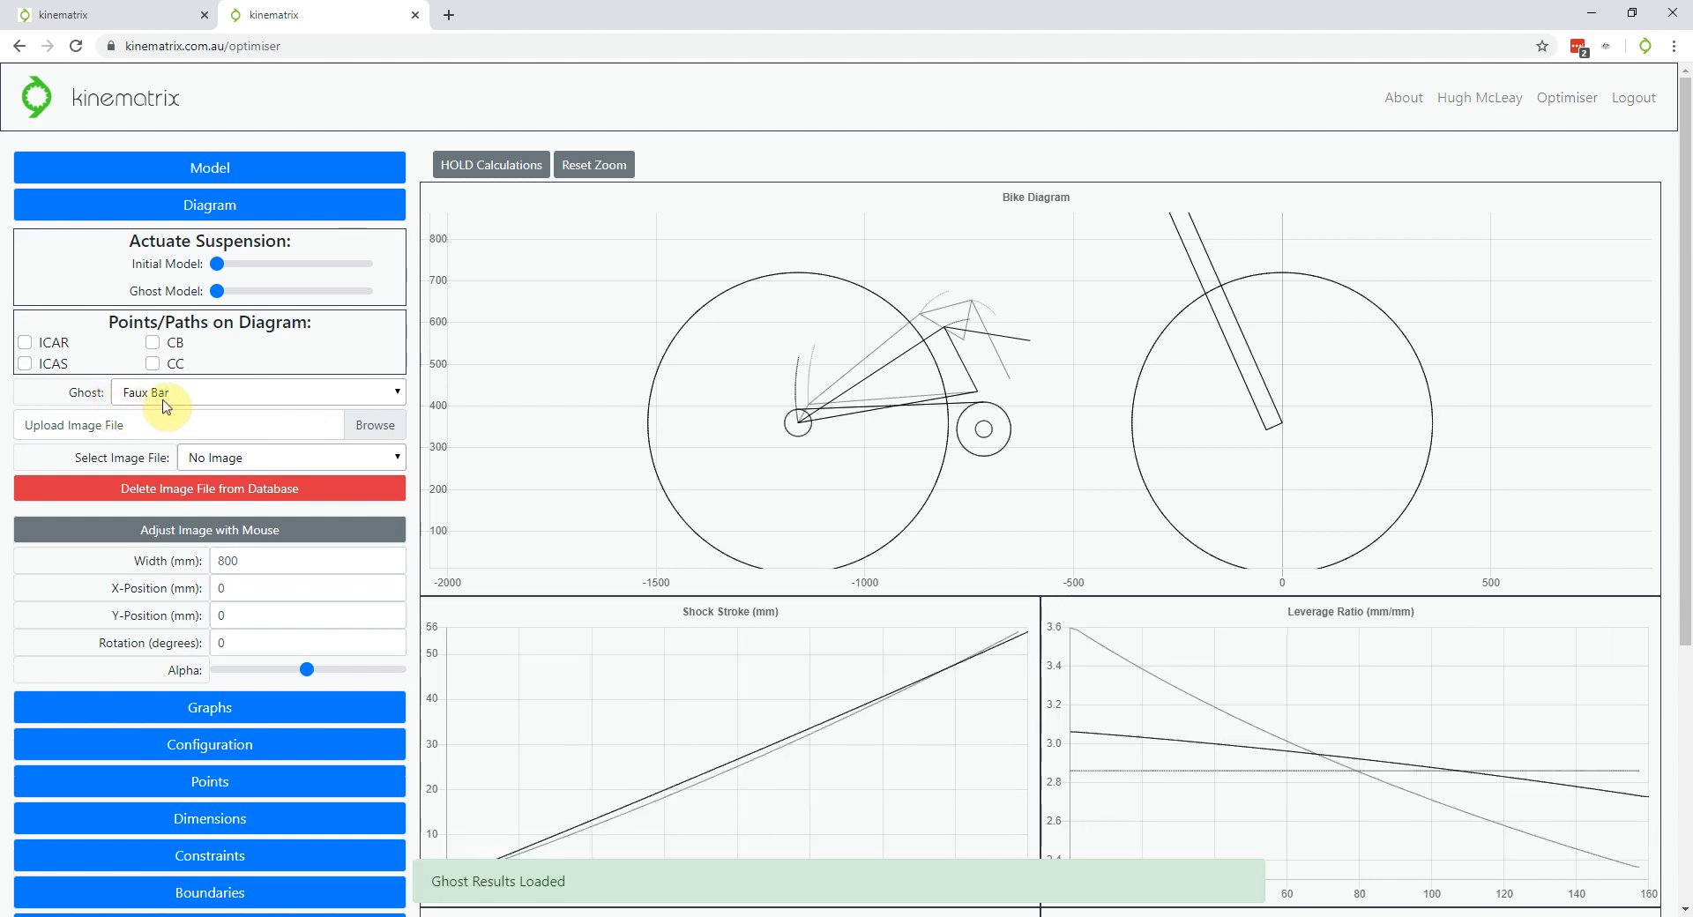
pyautogui.click(291, 395)
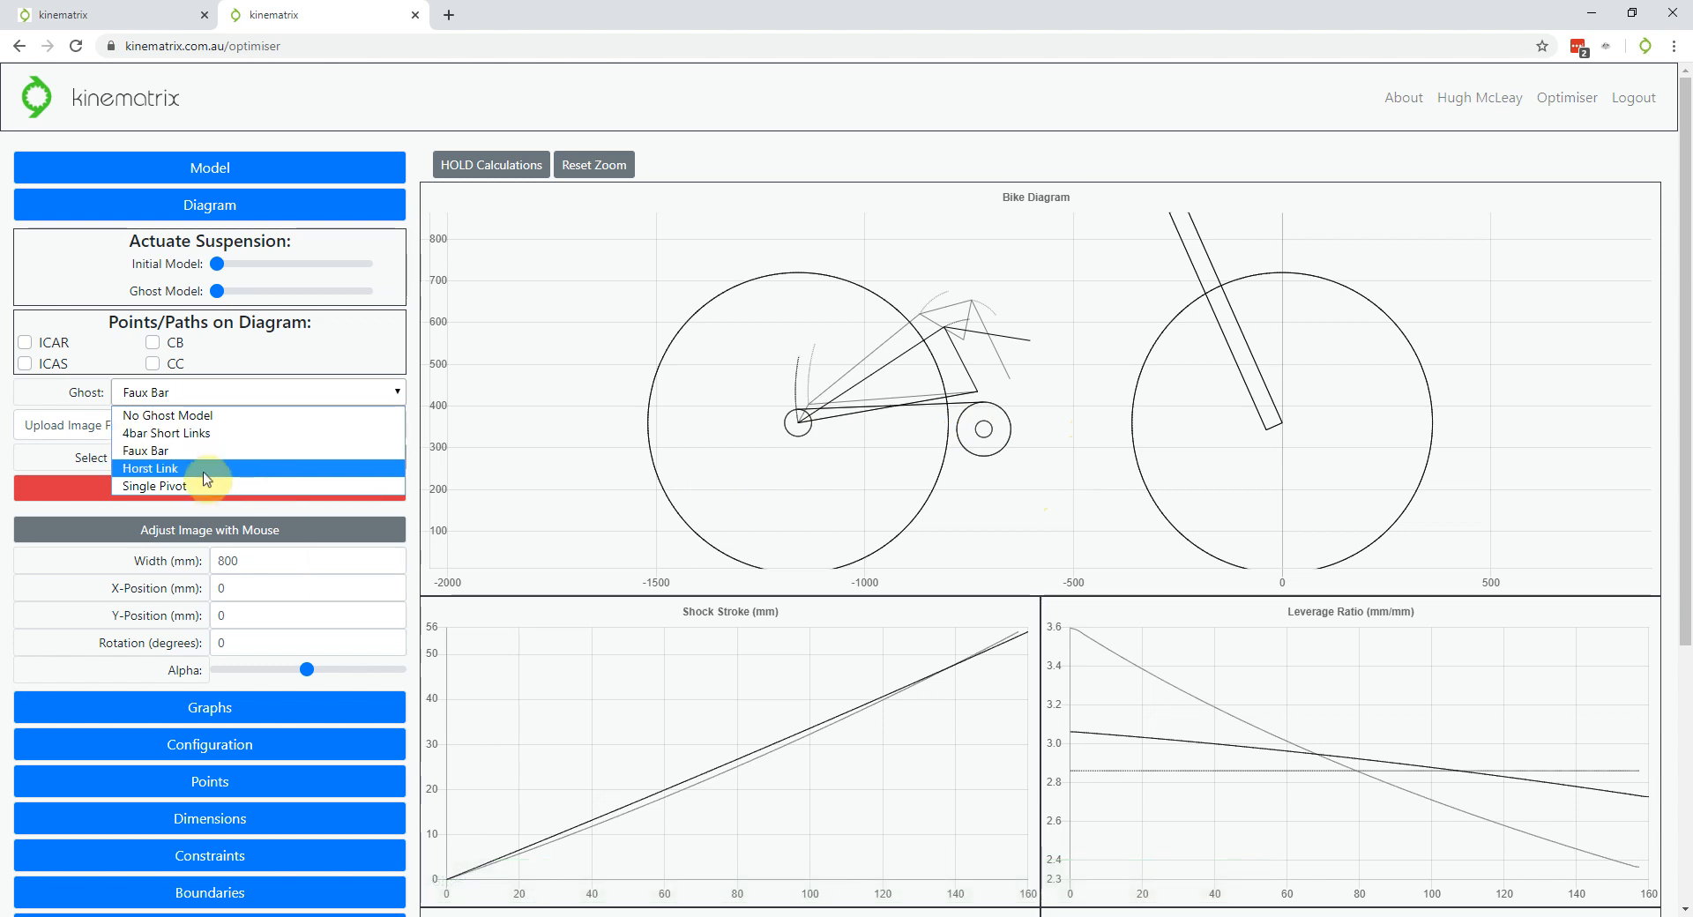
pyautogui.click(202, 434)
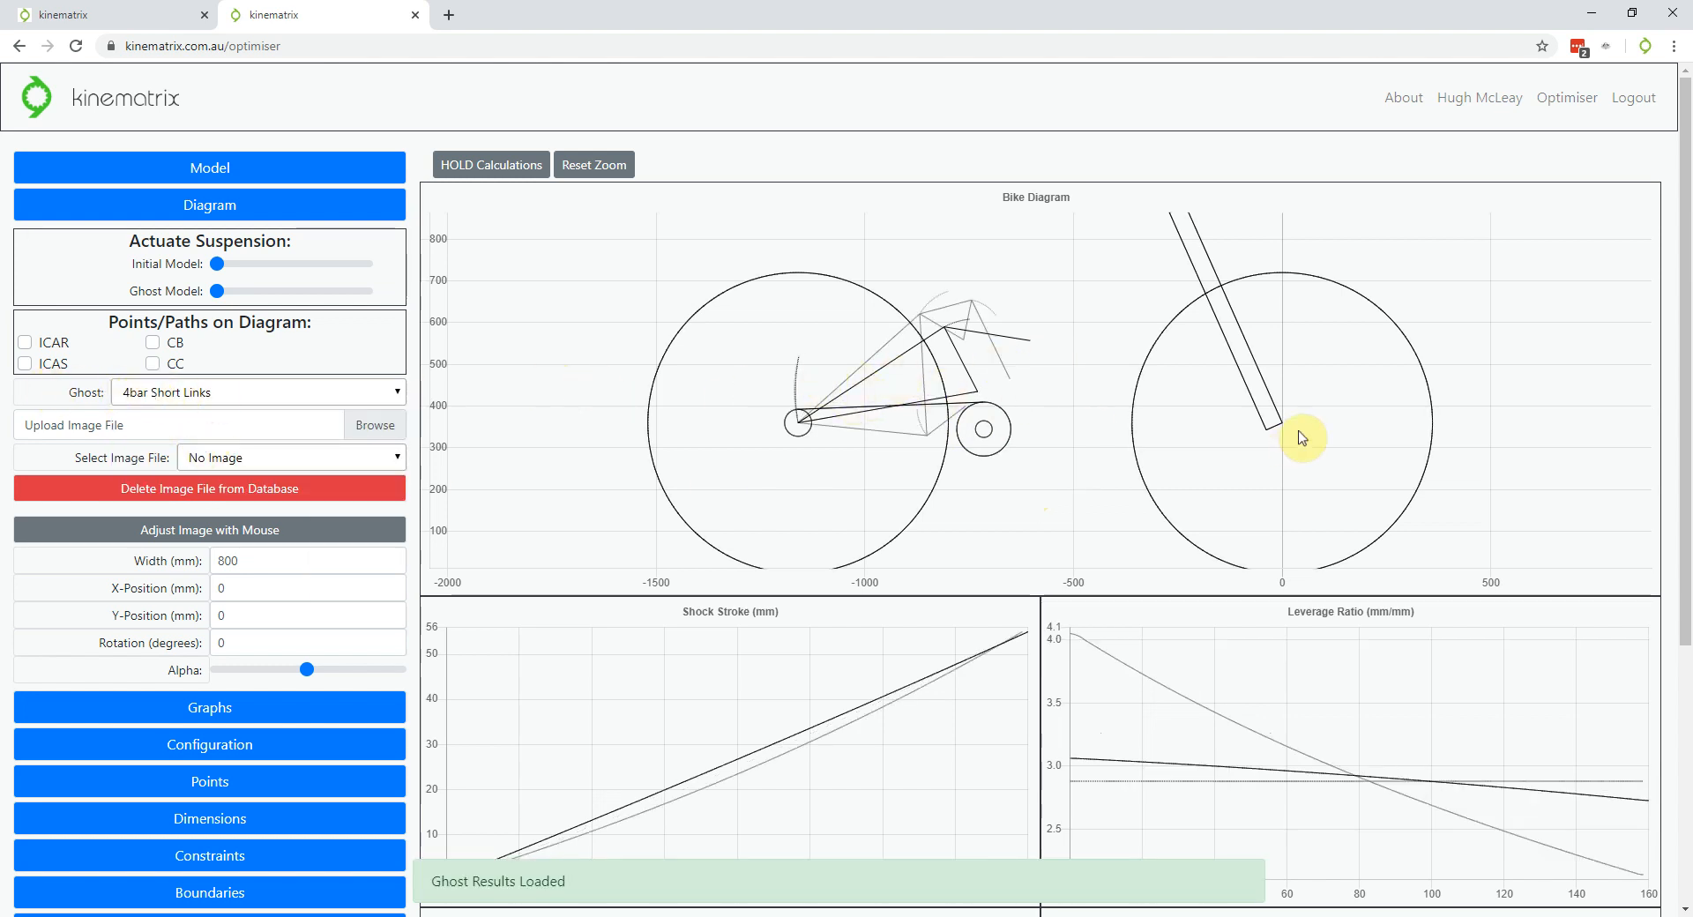
# Cycle the ghost bike through its travel and compress the main bike's rear suspension
pyautogui.scroll(6, 1069, 415)
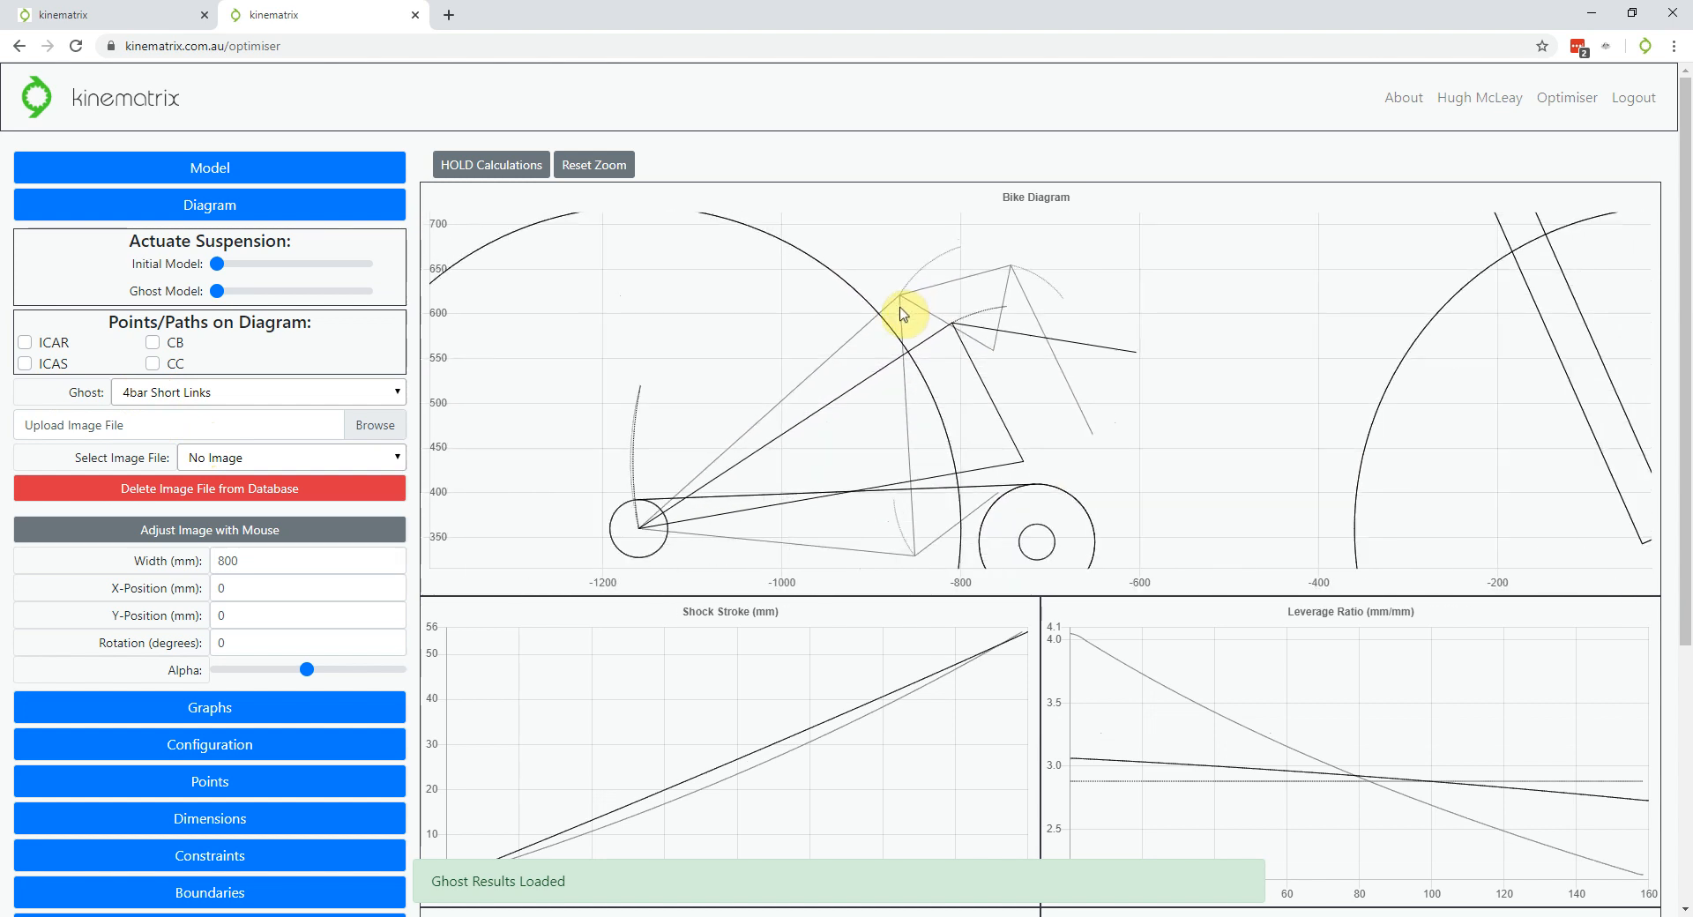
pyautogui.scroll(-6, 915, 432)
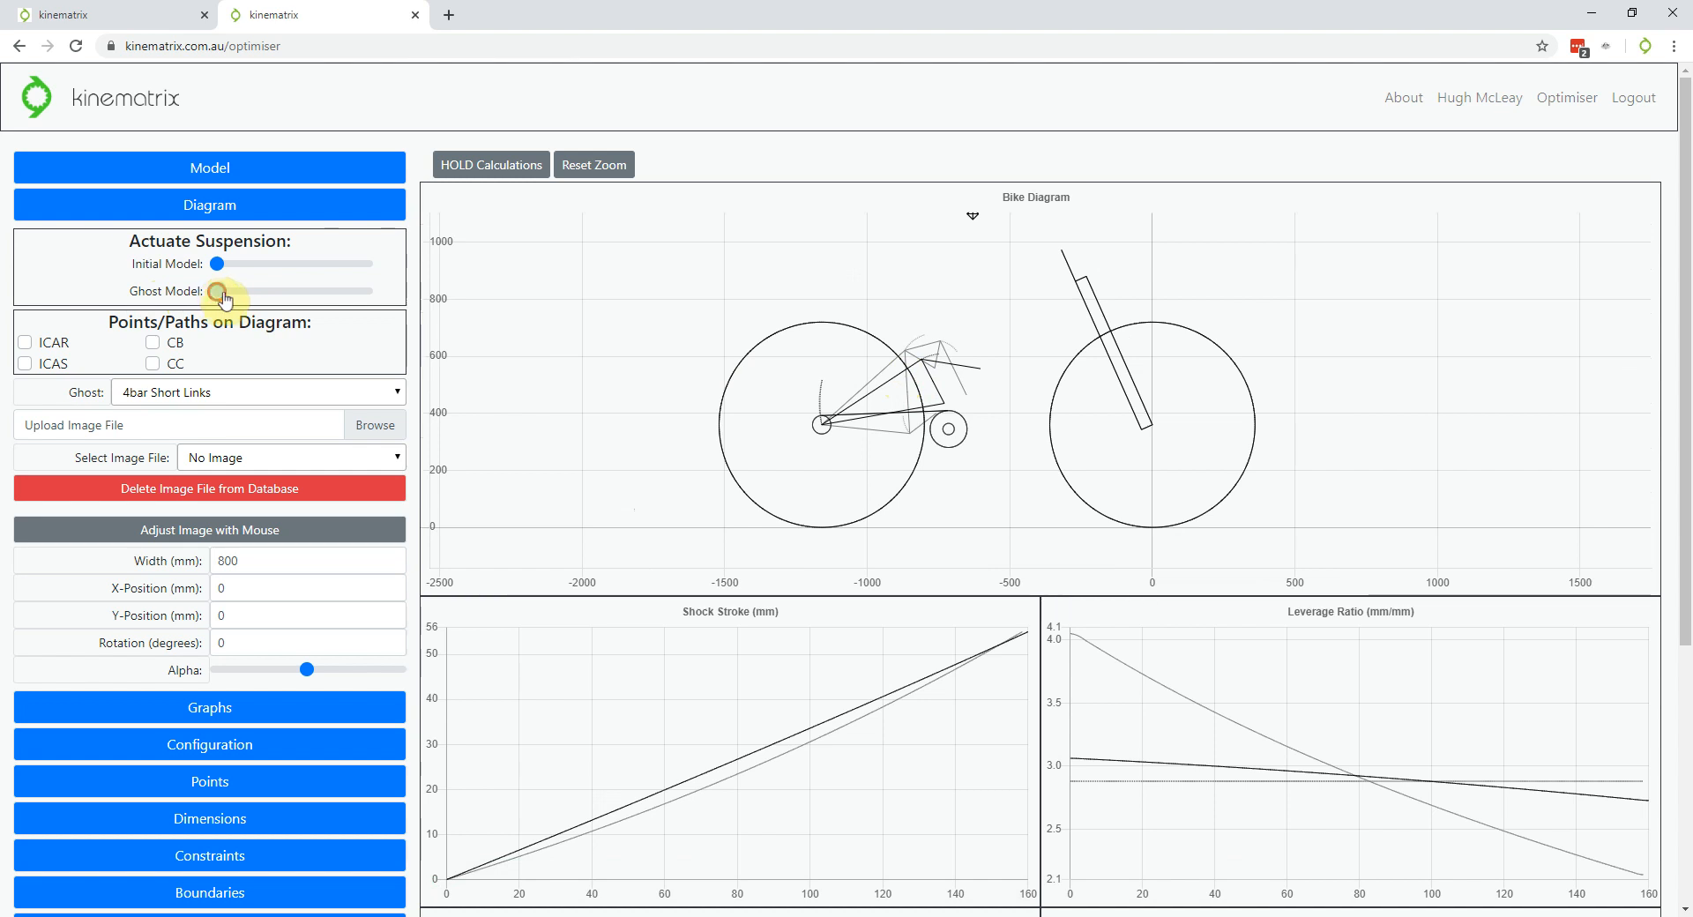
pyautogui.moveTo(222, 298); pyautogui.dragTo(210, 264)
pyautogui.scroll(-1, 354, 285)
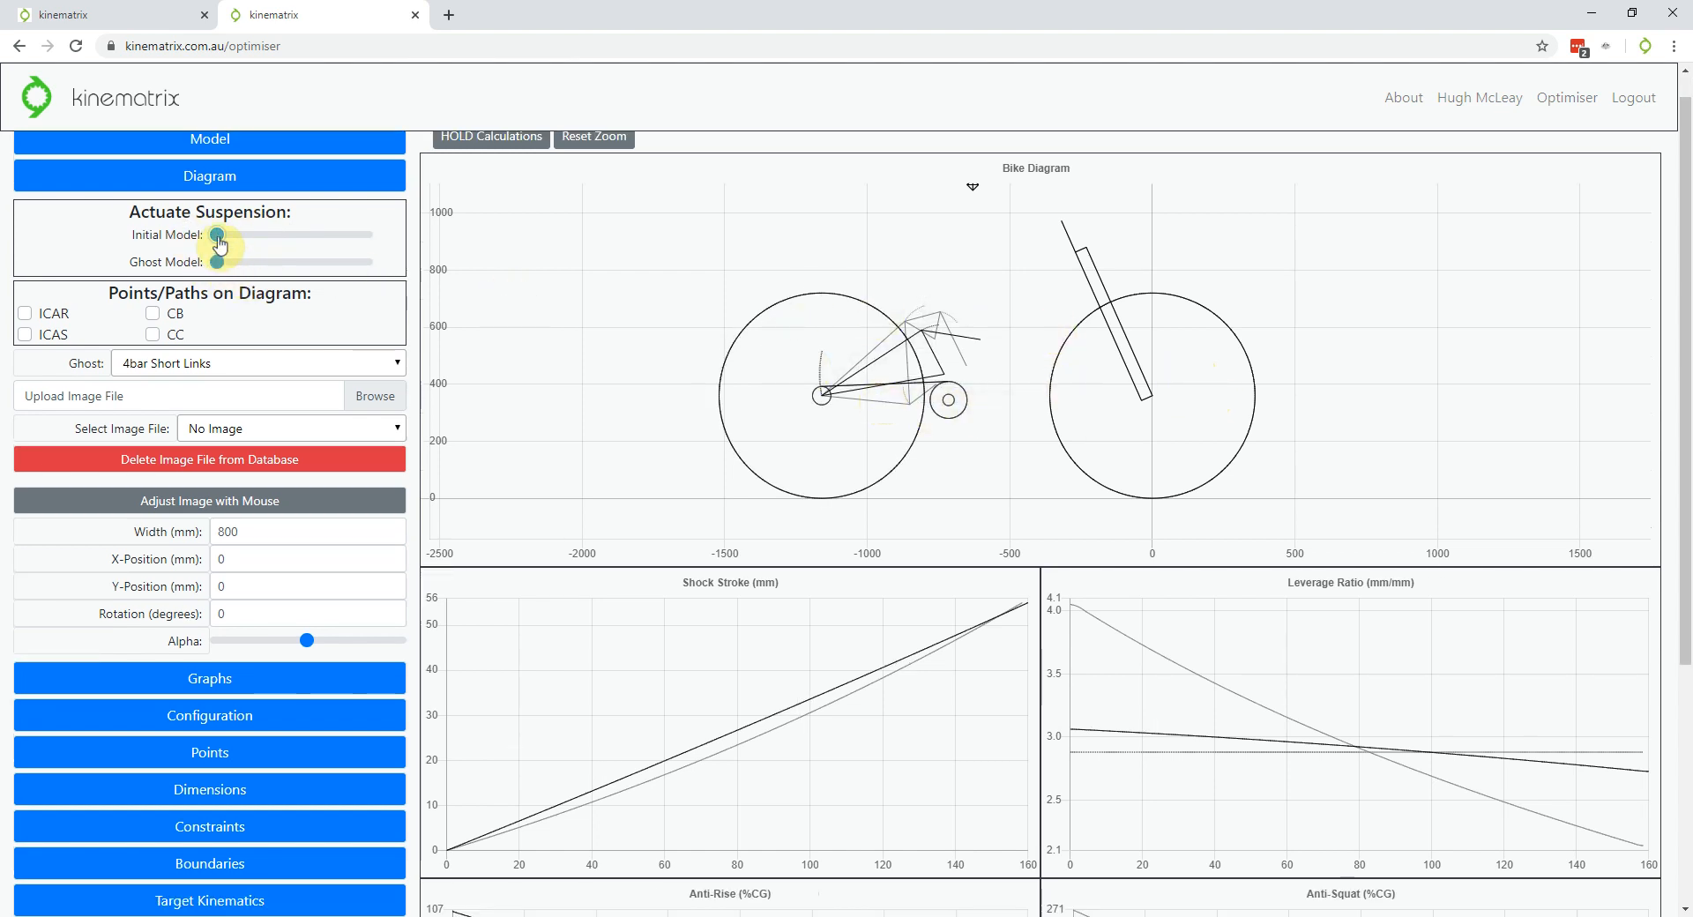
pyautogui.moveTo(217, 234); pyautogui.dragTo(161, 247)
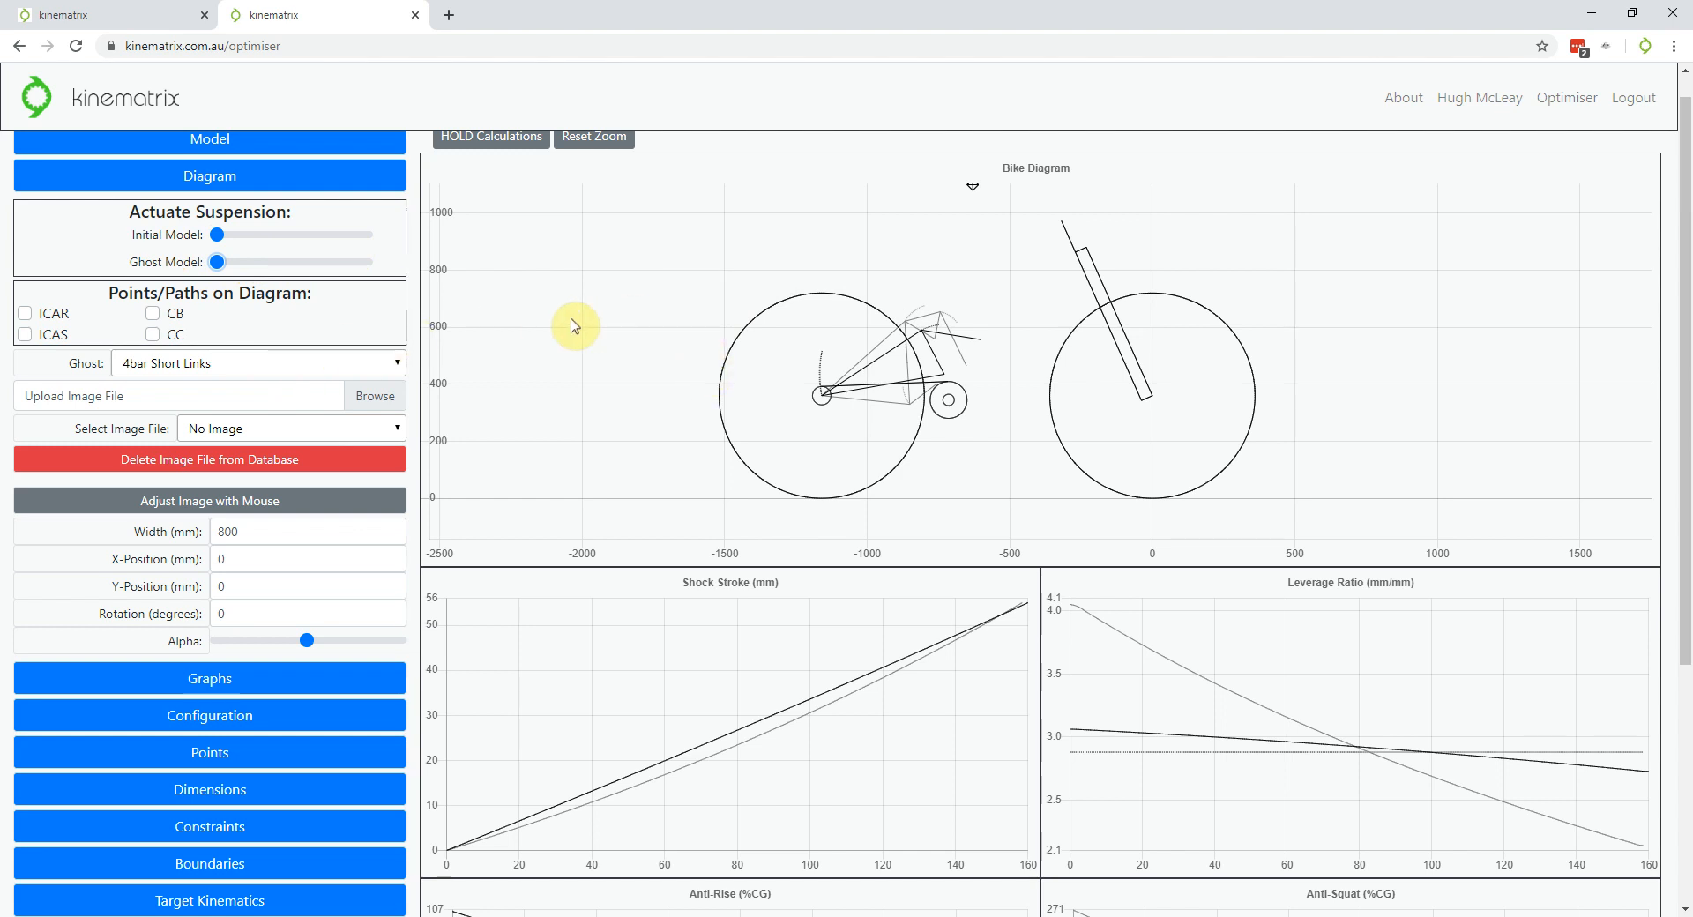
pyautogui.scroll(-4, 322, 286)
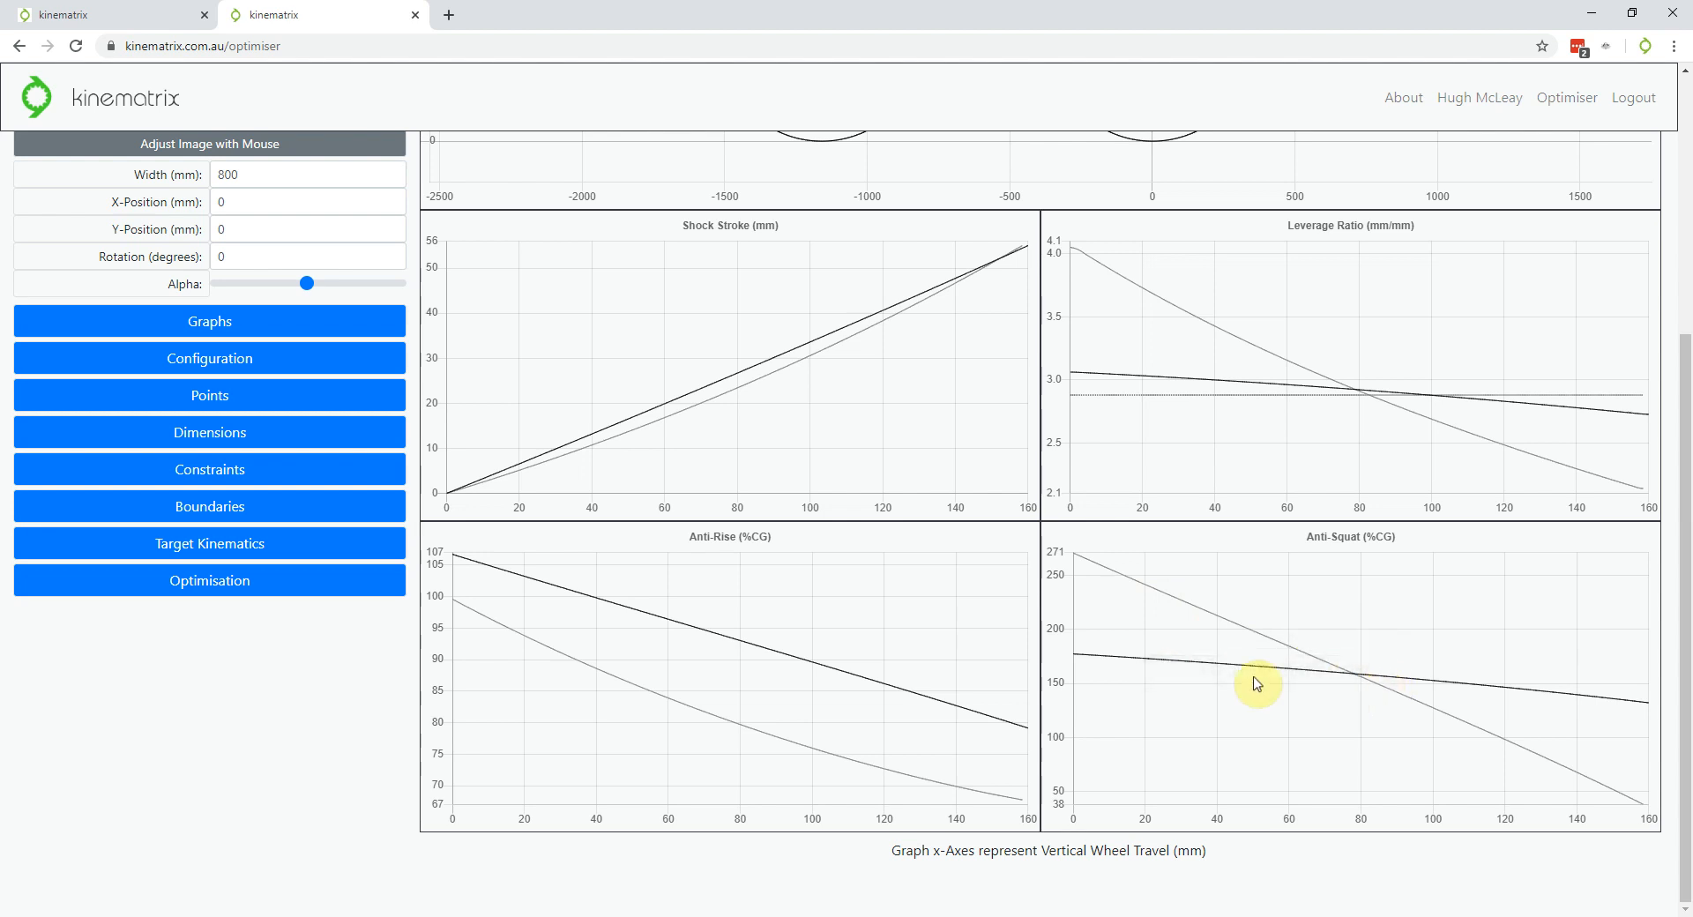
pyautogui.scroll(-2, 1244, 671)
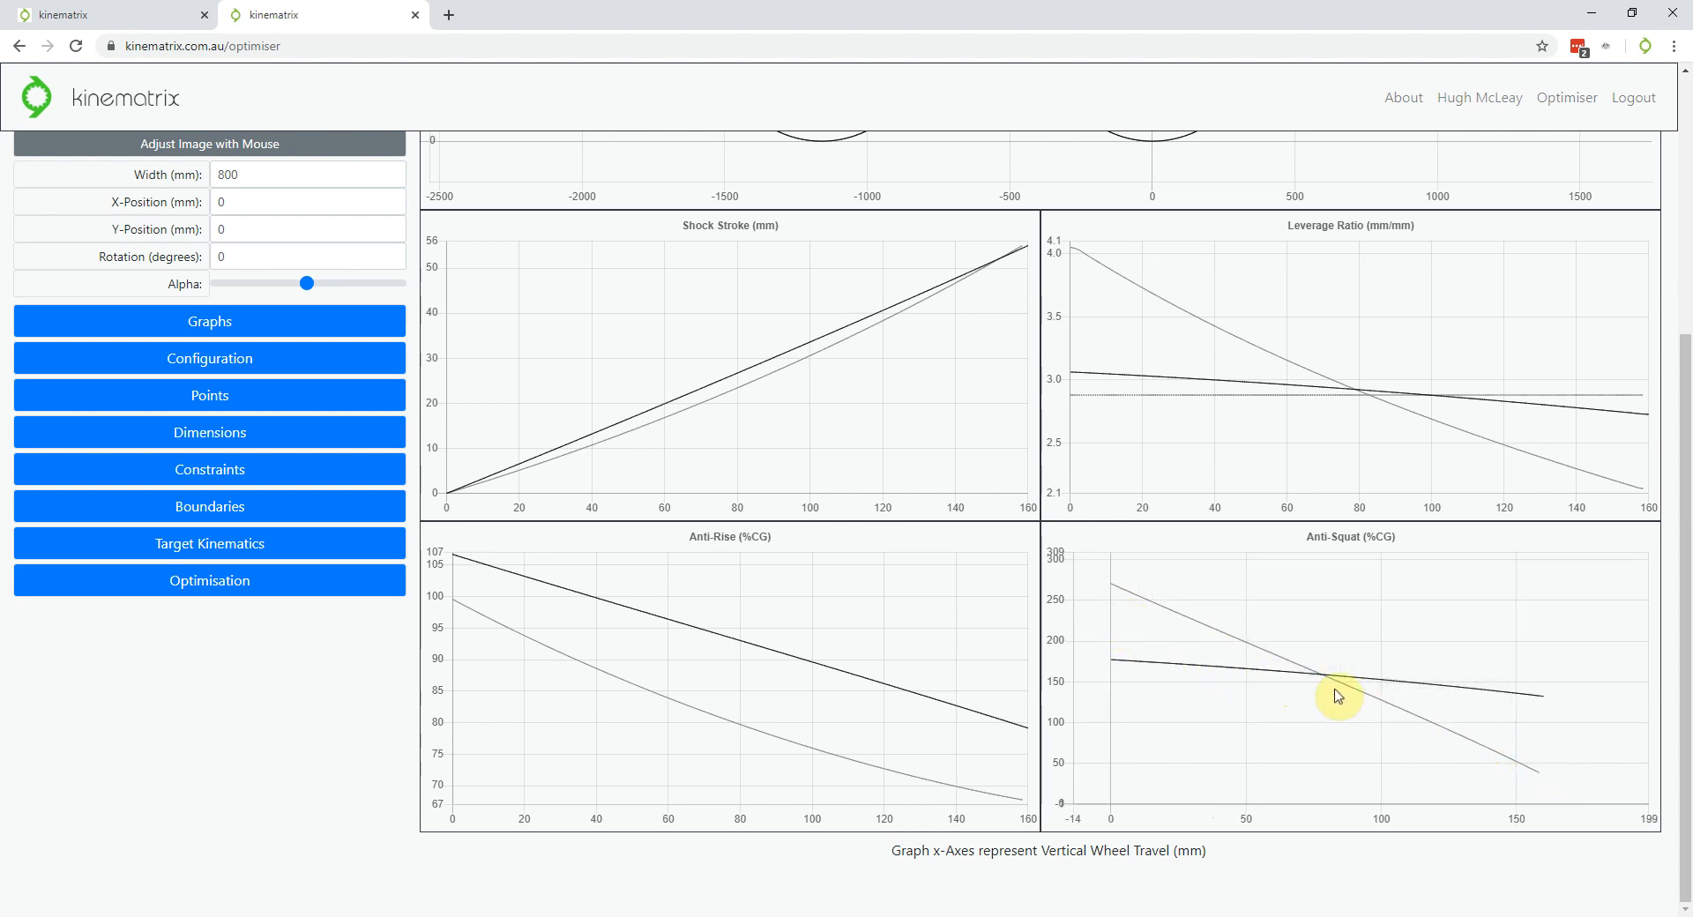
pyautogui.scroll(-1, 827, 730)
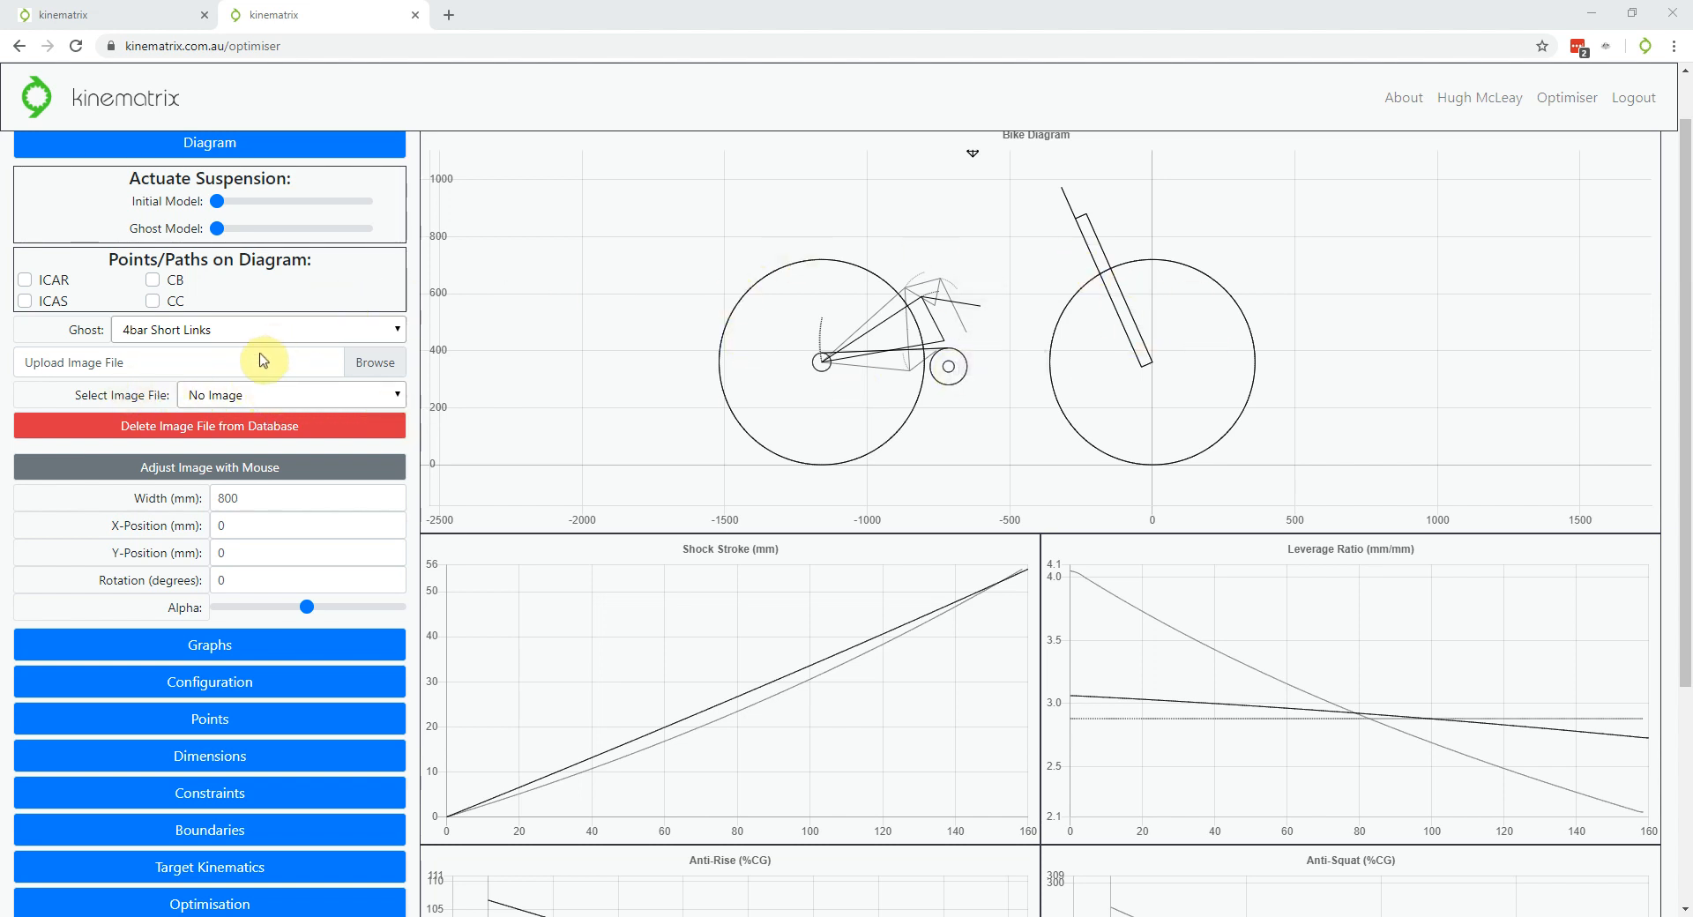
# Upload the bike photo and select FRXV3-2-side.jpg to display it in the bike diagram
pyautogui.click(265, 364)
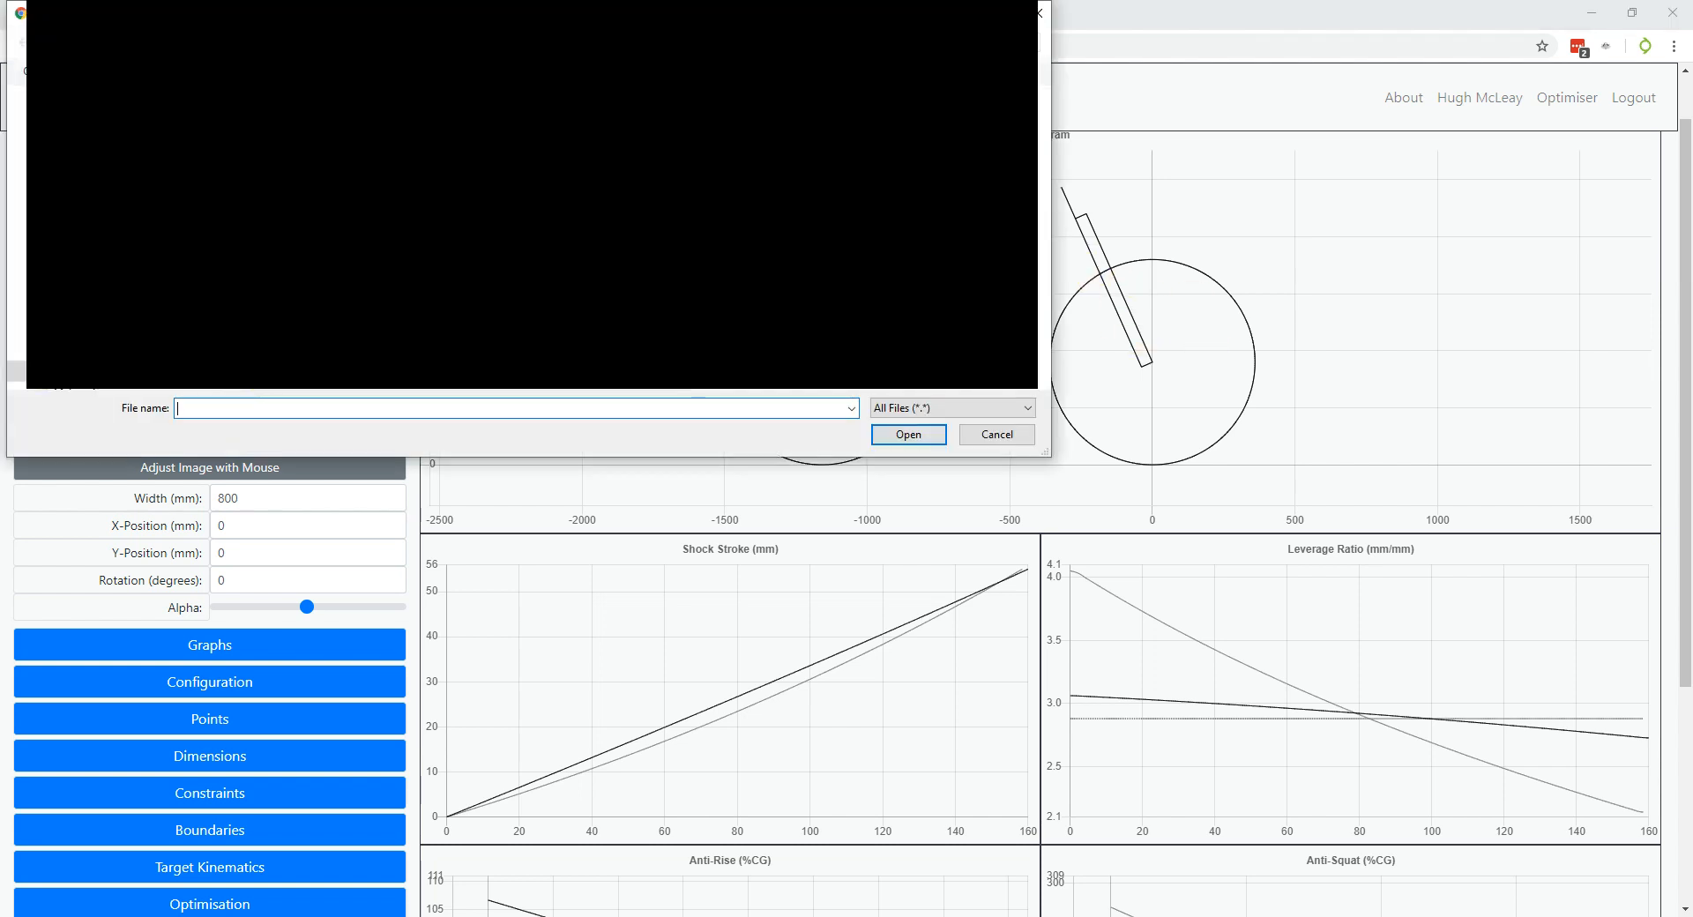
pyautogui.moveTo(530, 12); pyautogui.dragTo(551, 0)
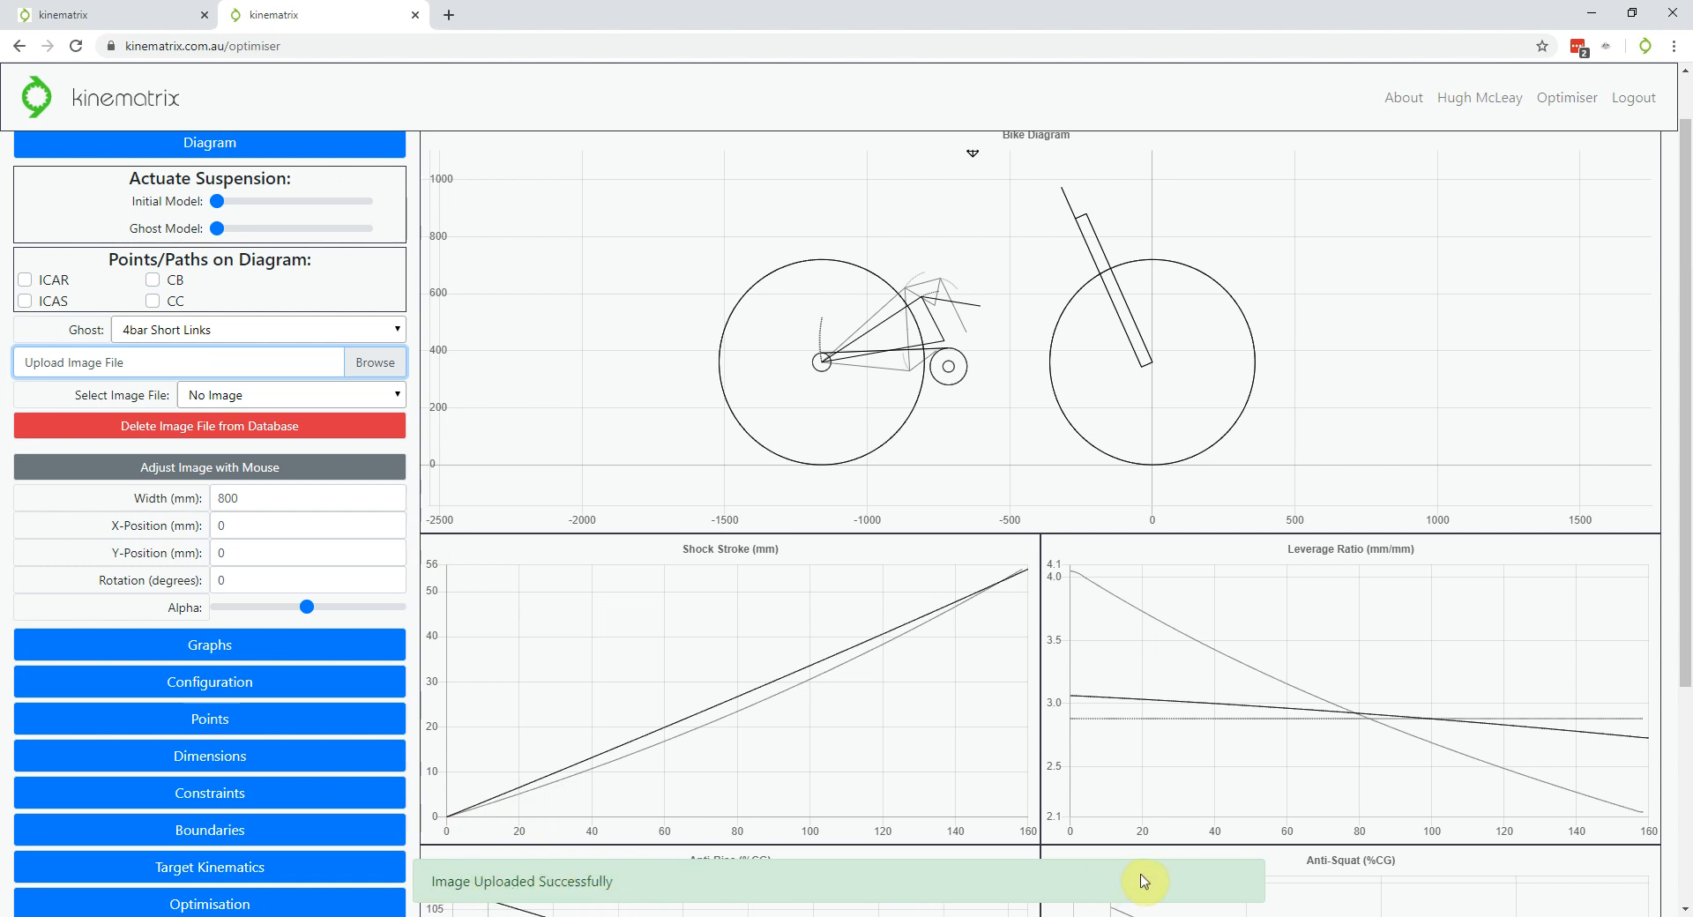
pyautogui.click(249, 395)
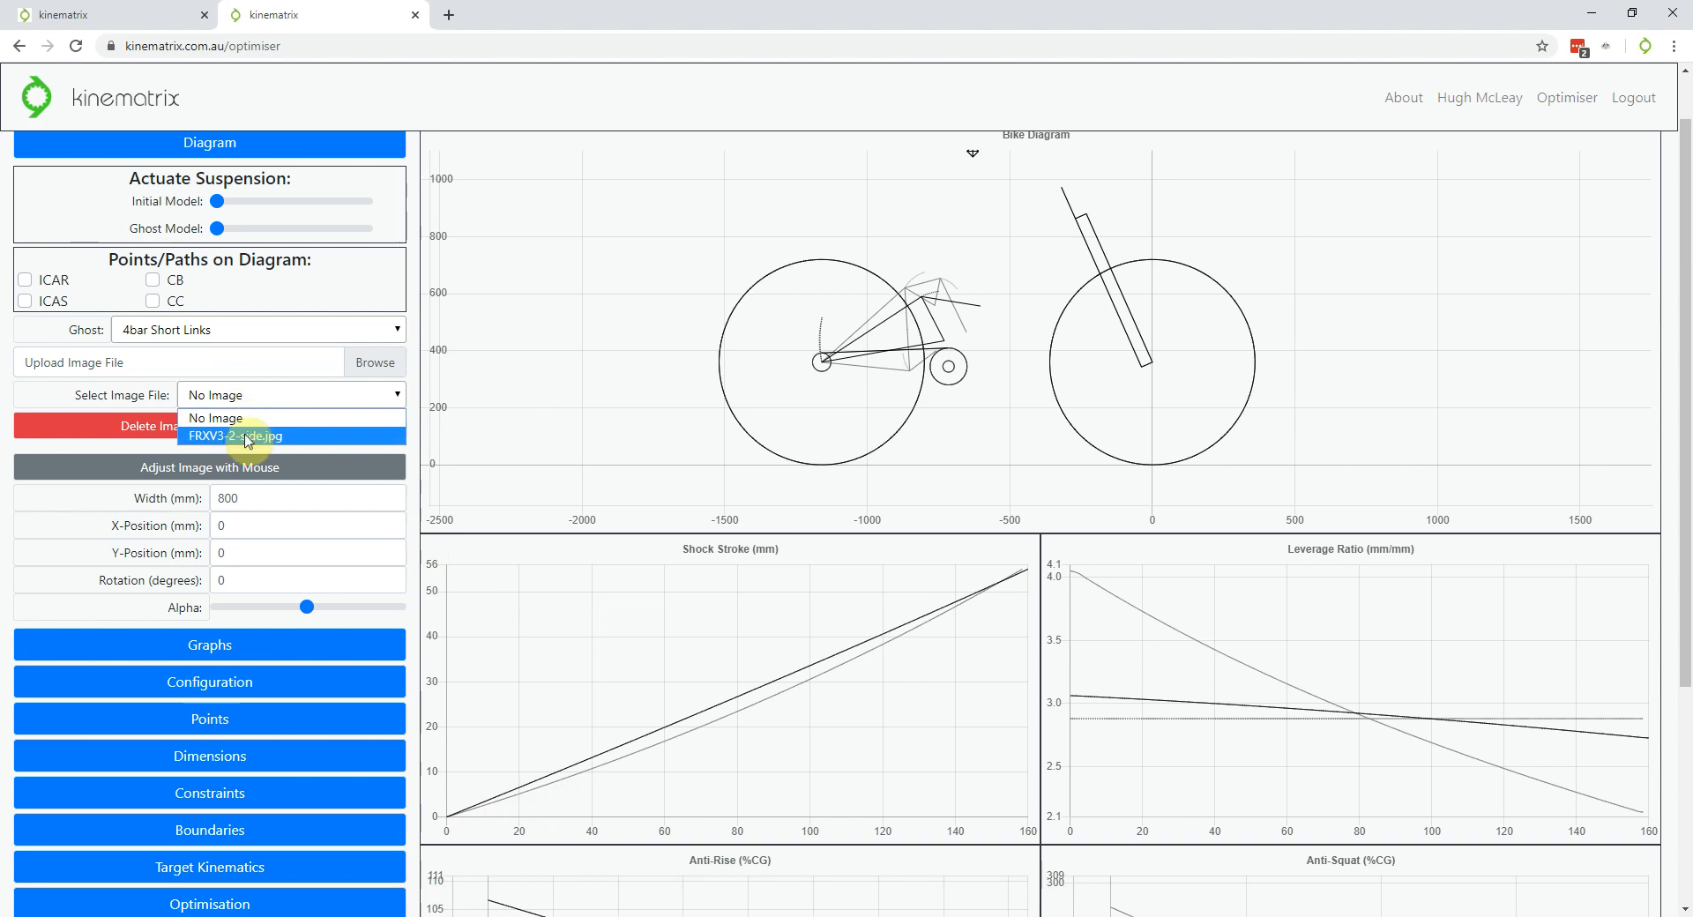
pyautogui.click(247, 436)
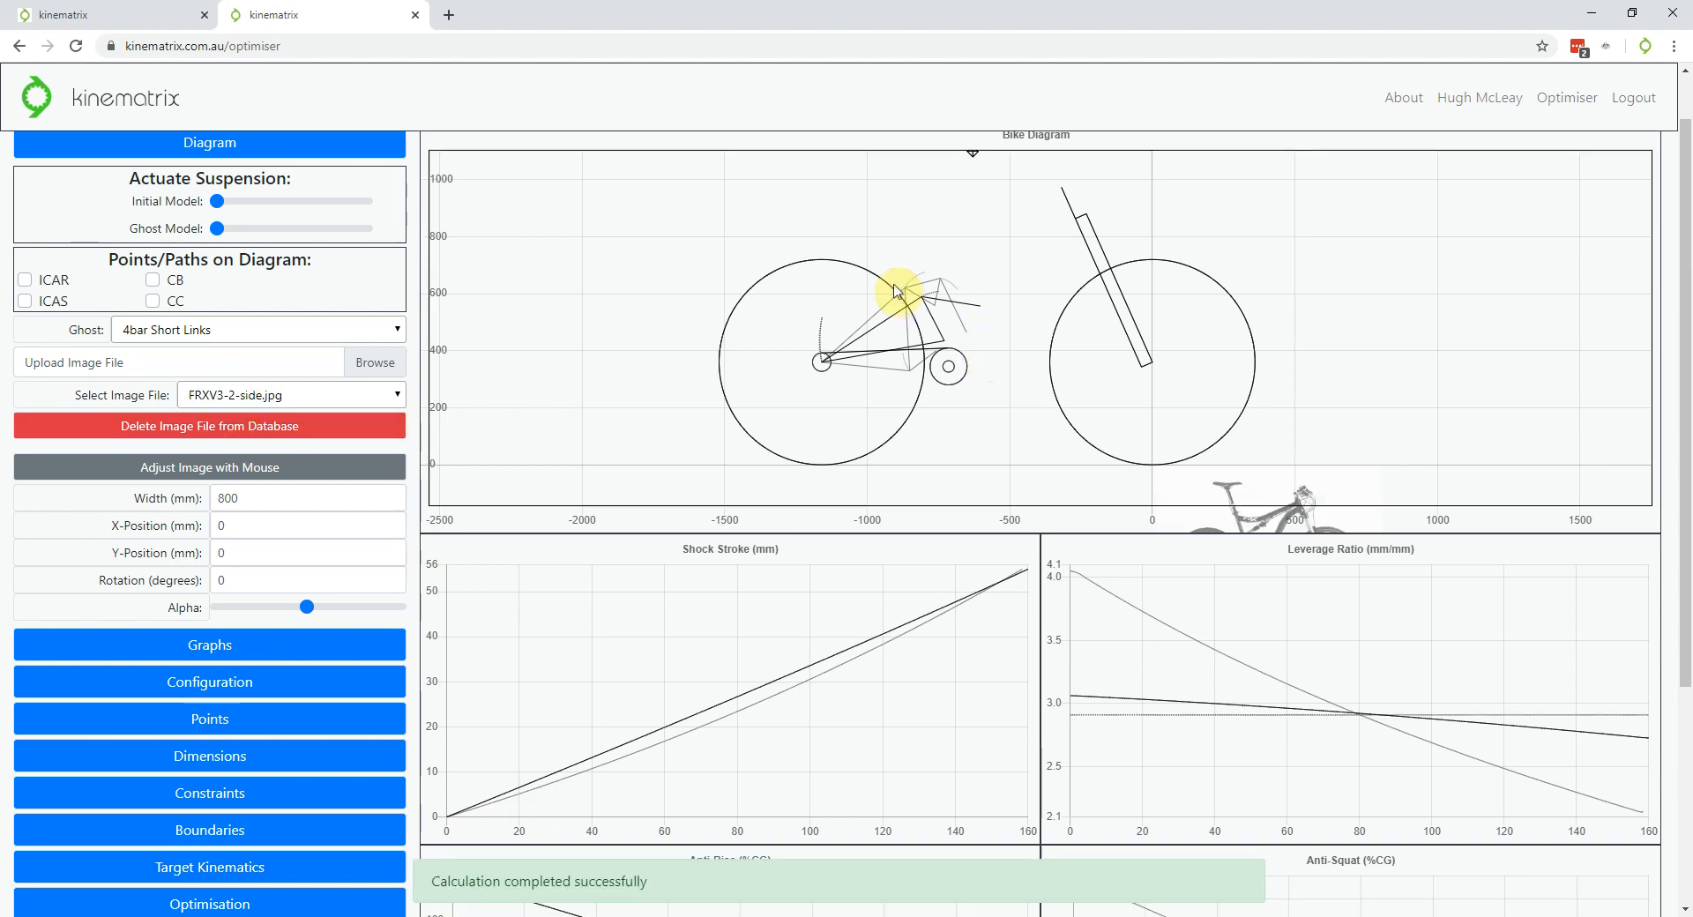
pyautogui.scroll(-3, 924, 275)
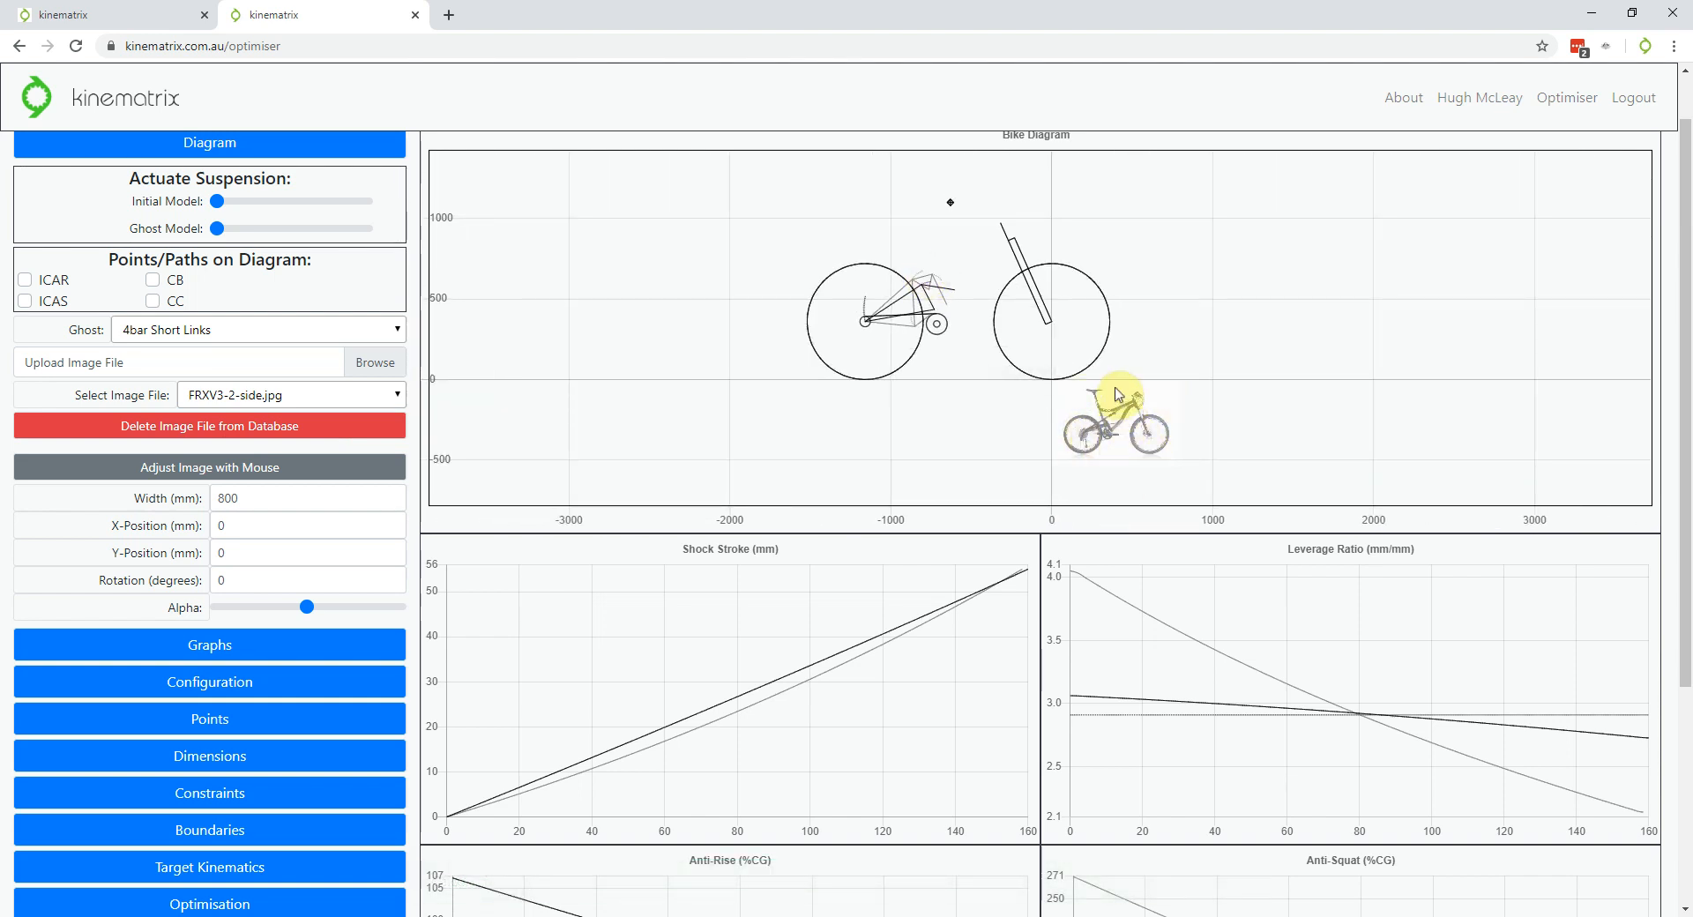
pyautogui.scroll(1, 1123, 430)
pyautogui.scroll(1, 1123, 430)
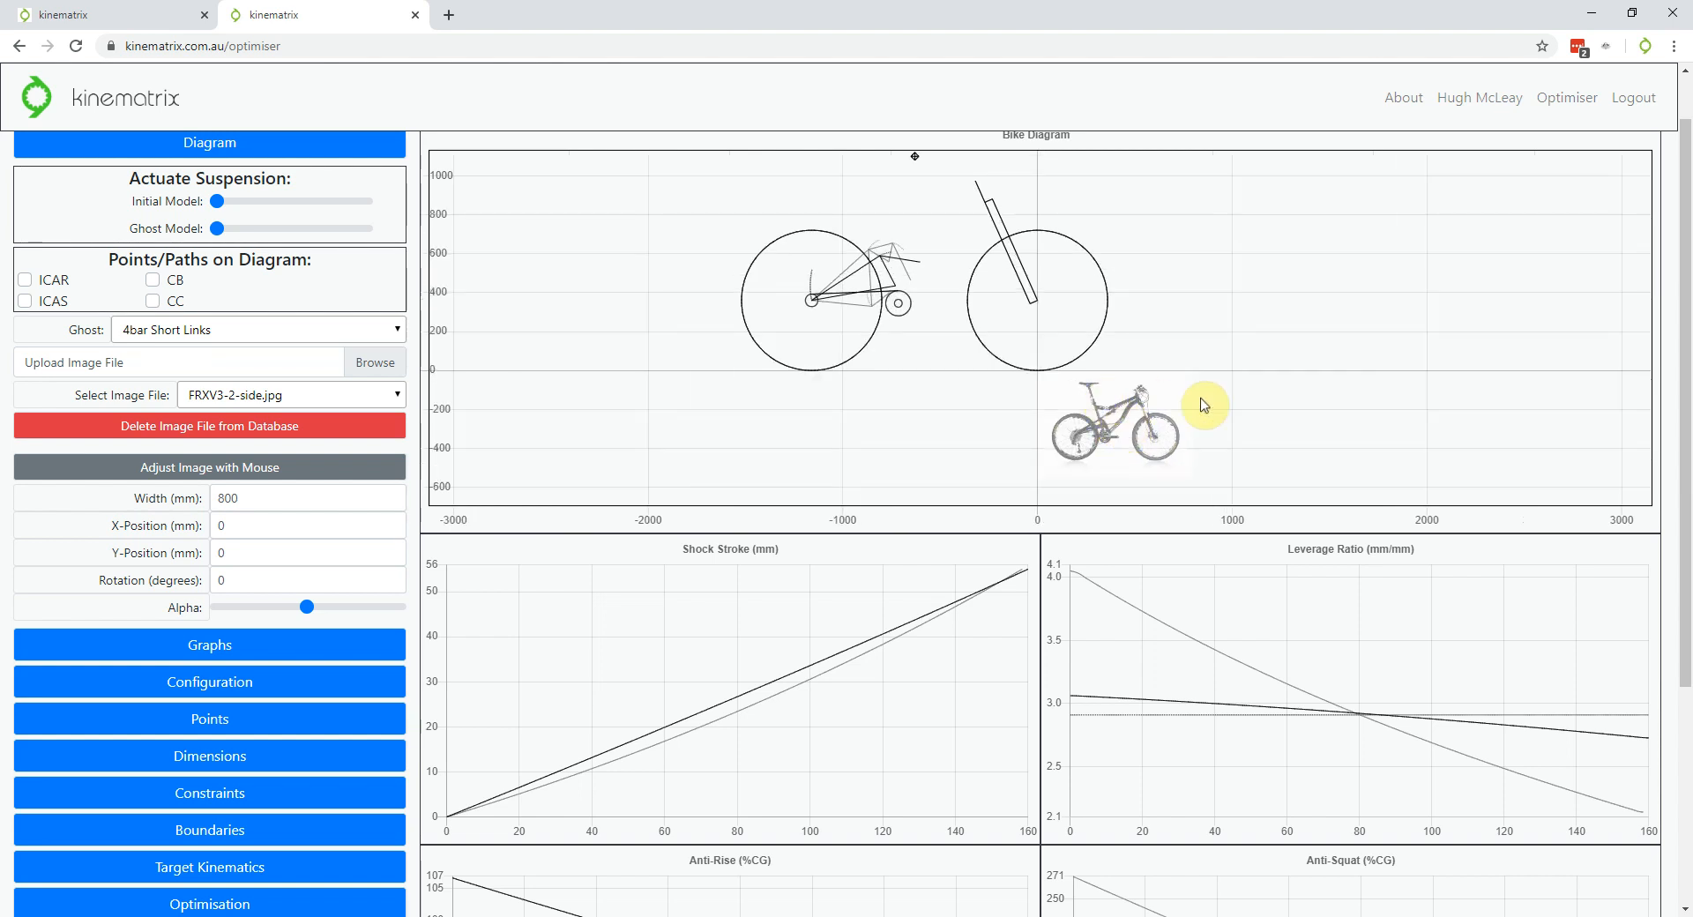
pyautogui.scroll(2, 1204, 405)
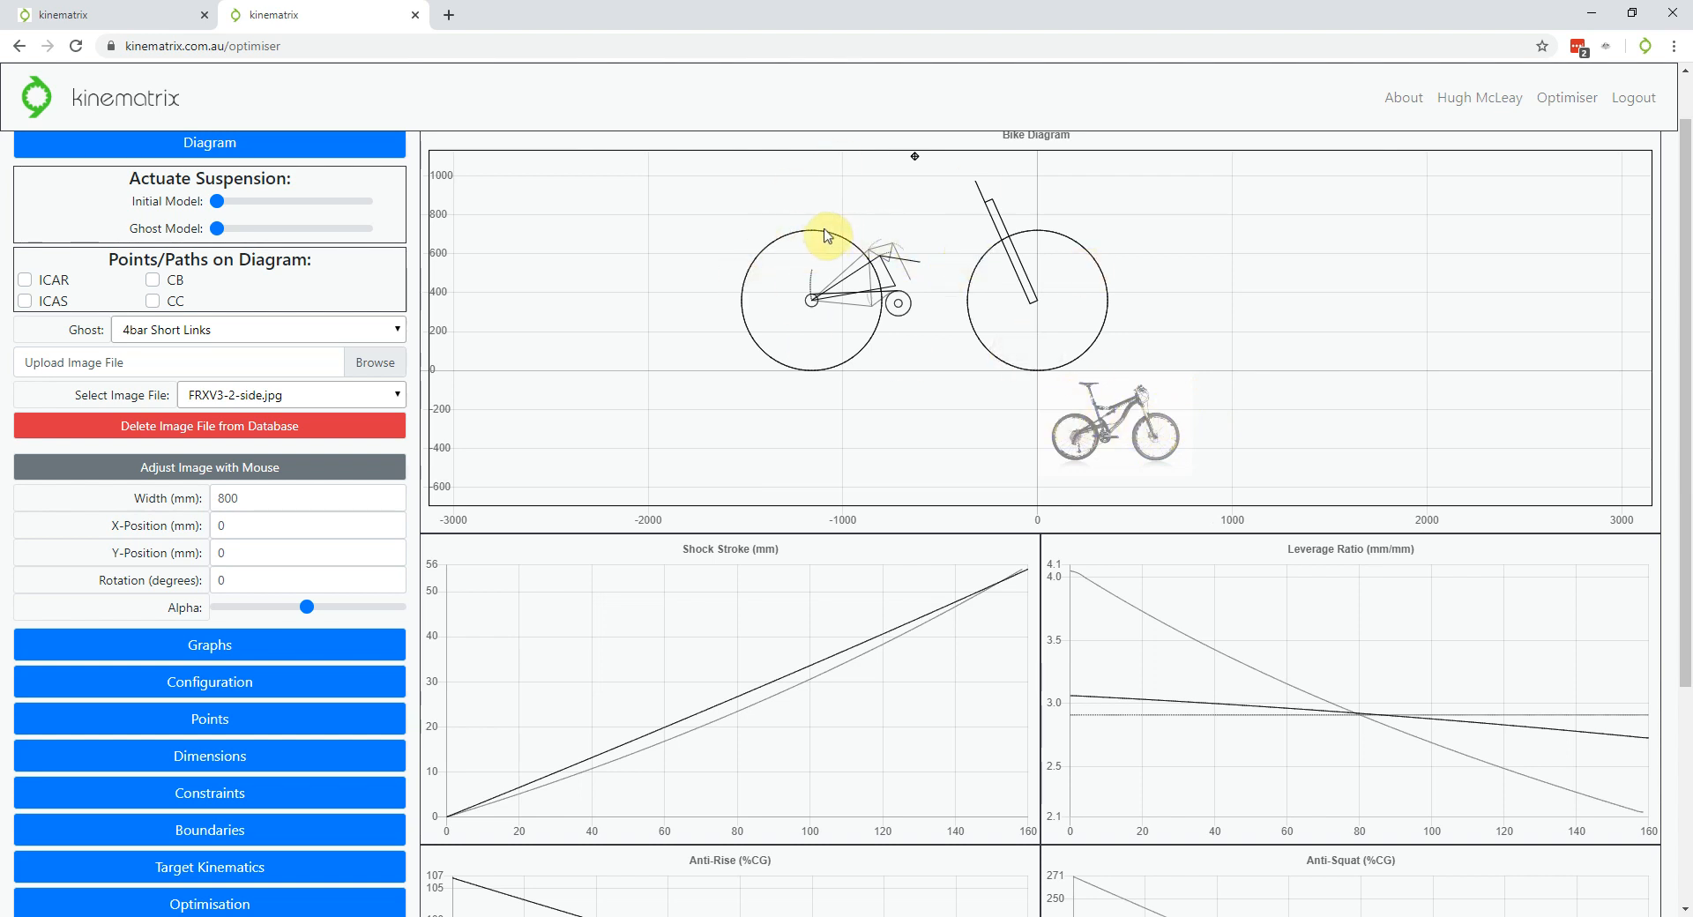
pyautogui.scroll(2, 837, 269)
pyautogui.scroll(-2, 835, 270)
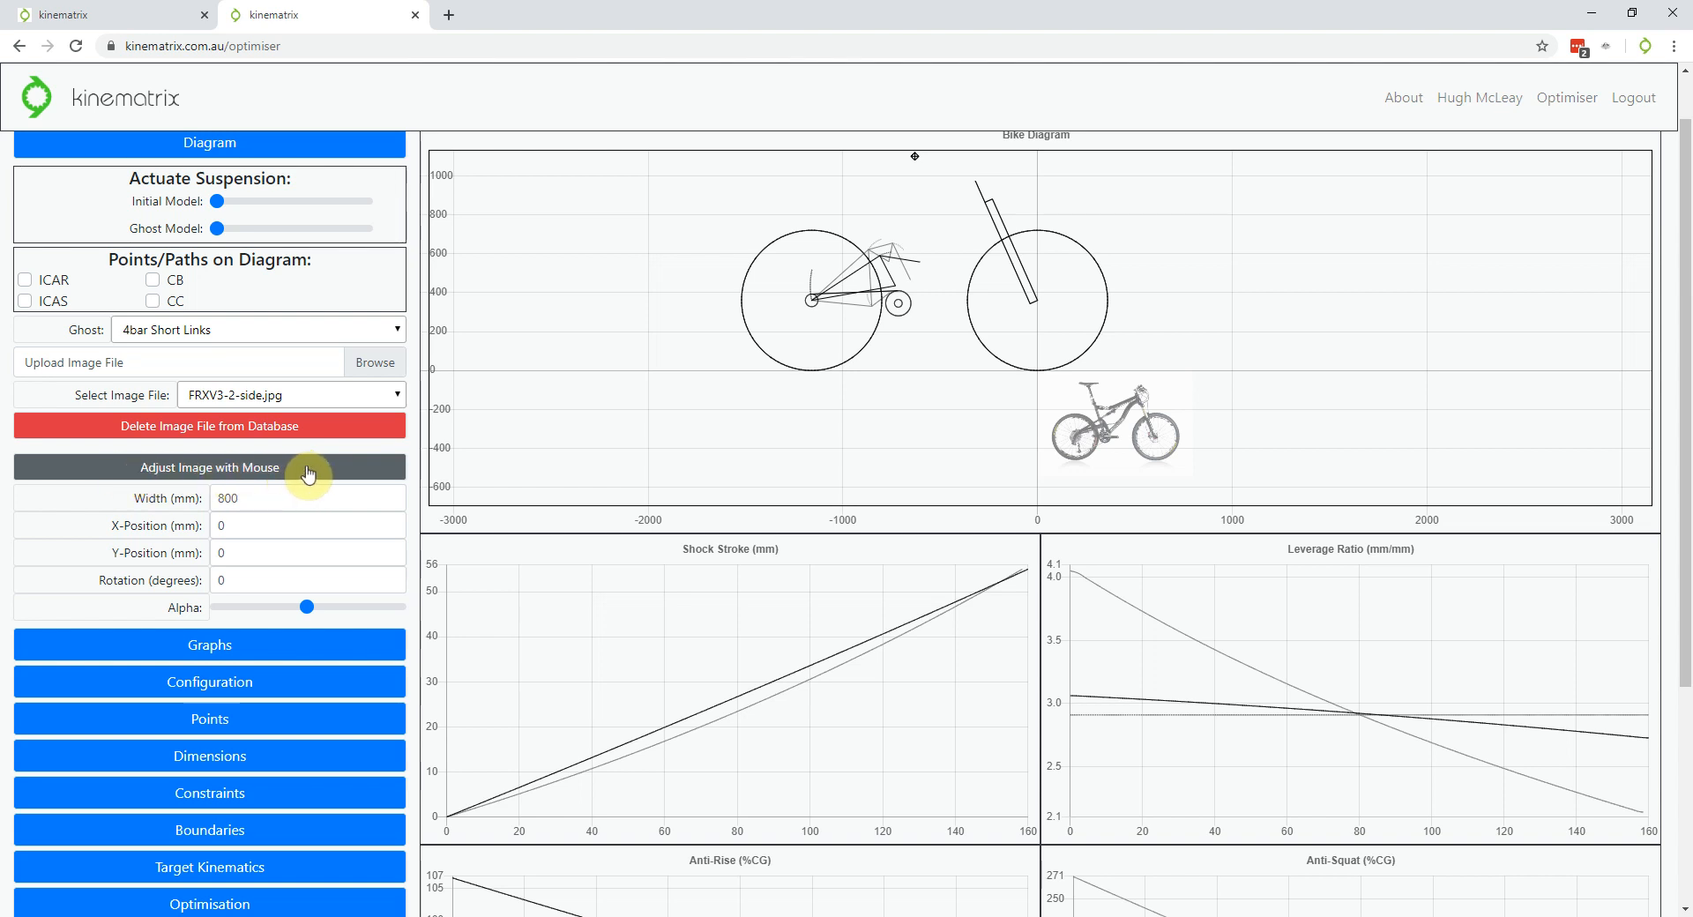
# Drag the bike photo onto the drawn wheels and enlarge it to about 2390 mm wide
pyautogui.click(307, 474)
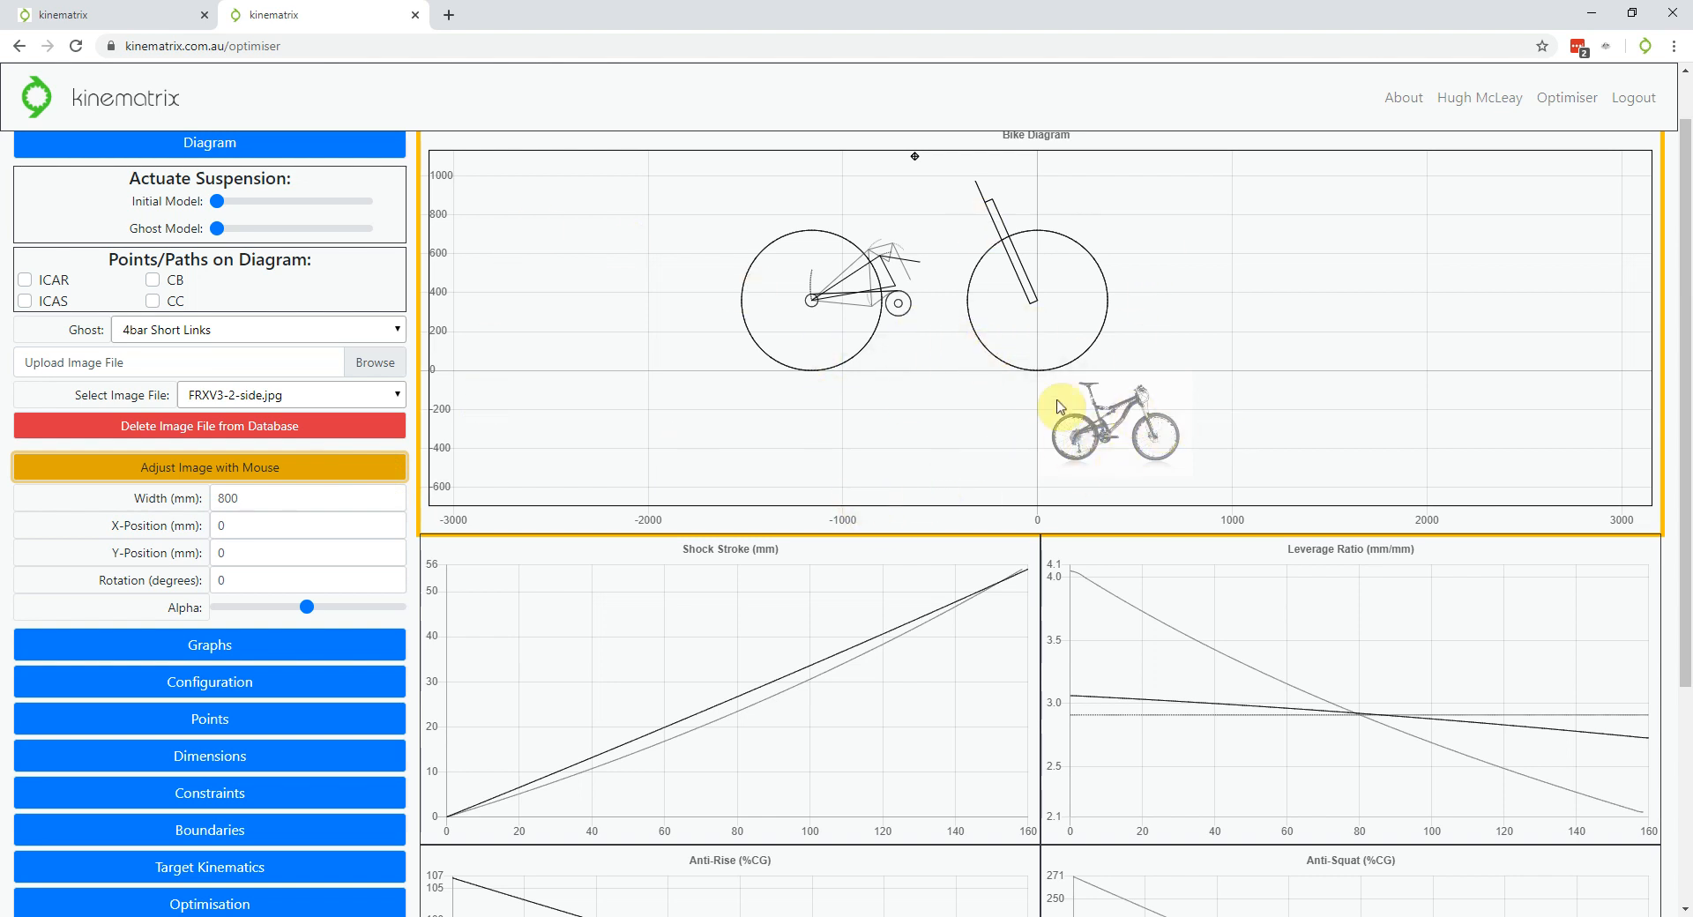
pyautogui.moveTo(1151, 437); pyautogui.dragTo(780, 337)
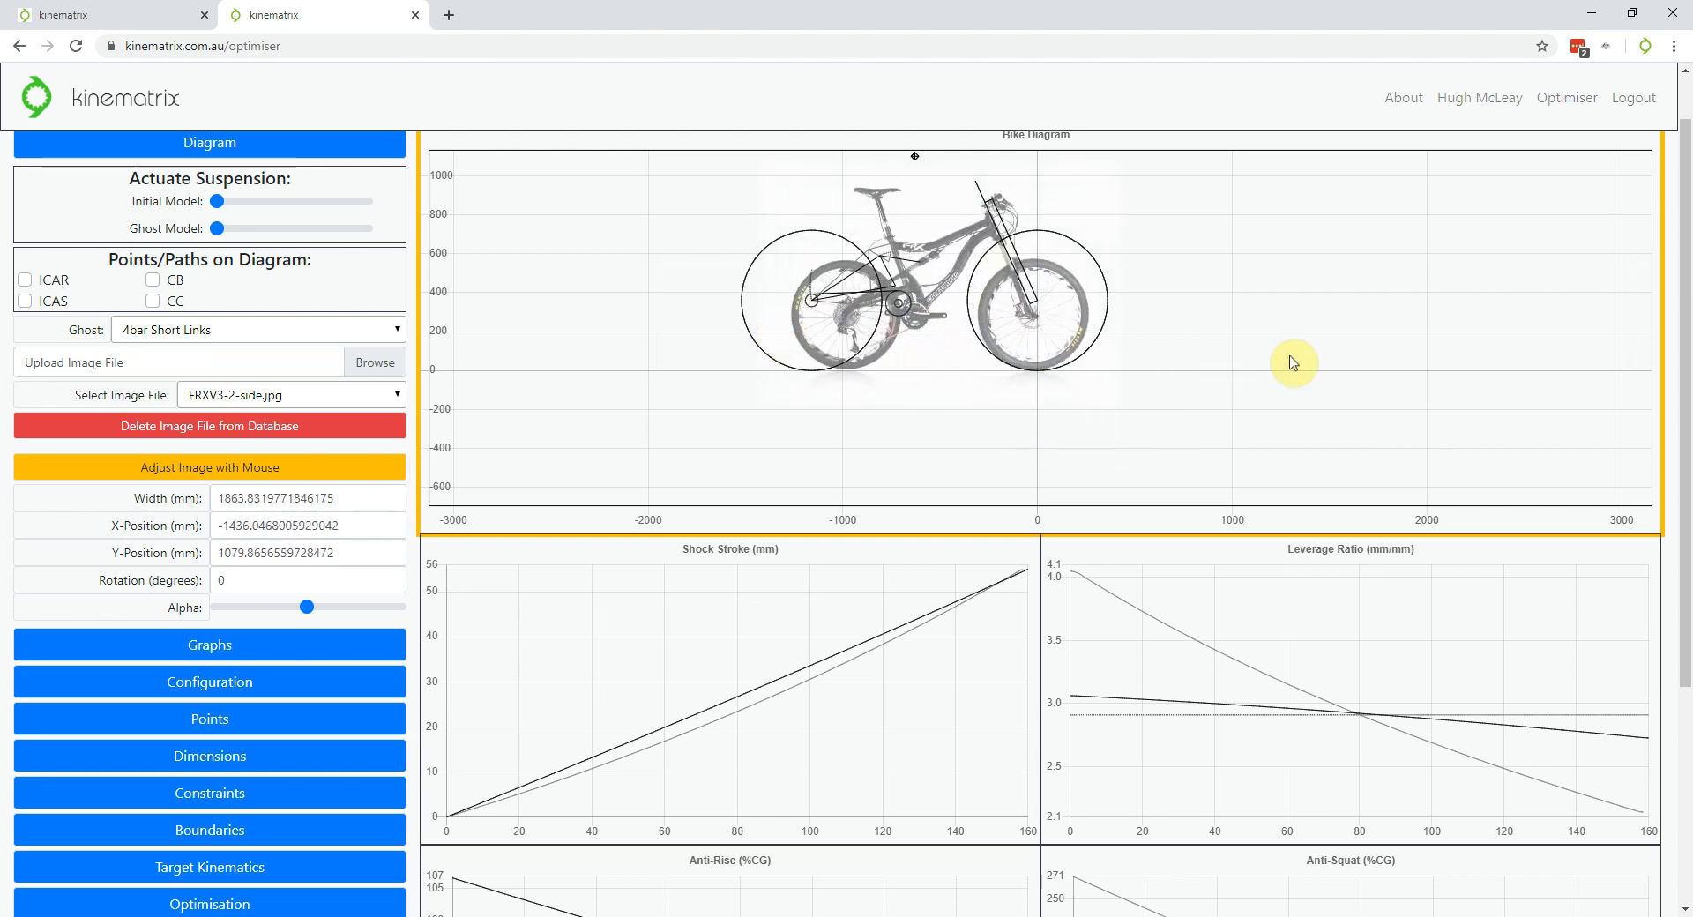
pyautogui.scroll(2, 787, 345)
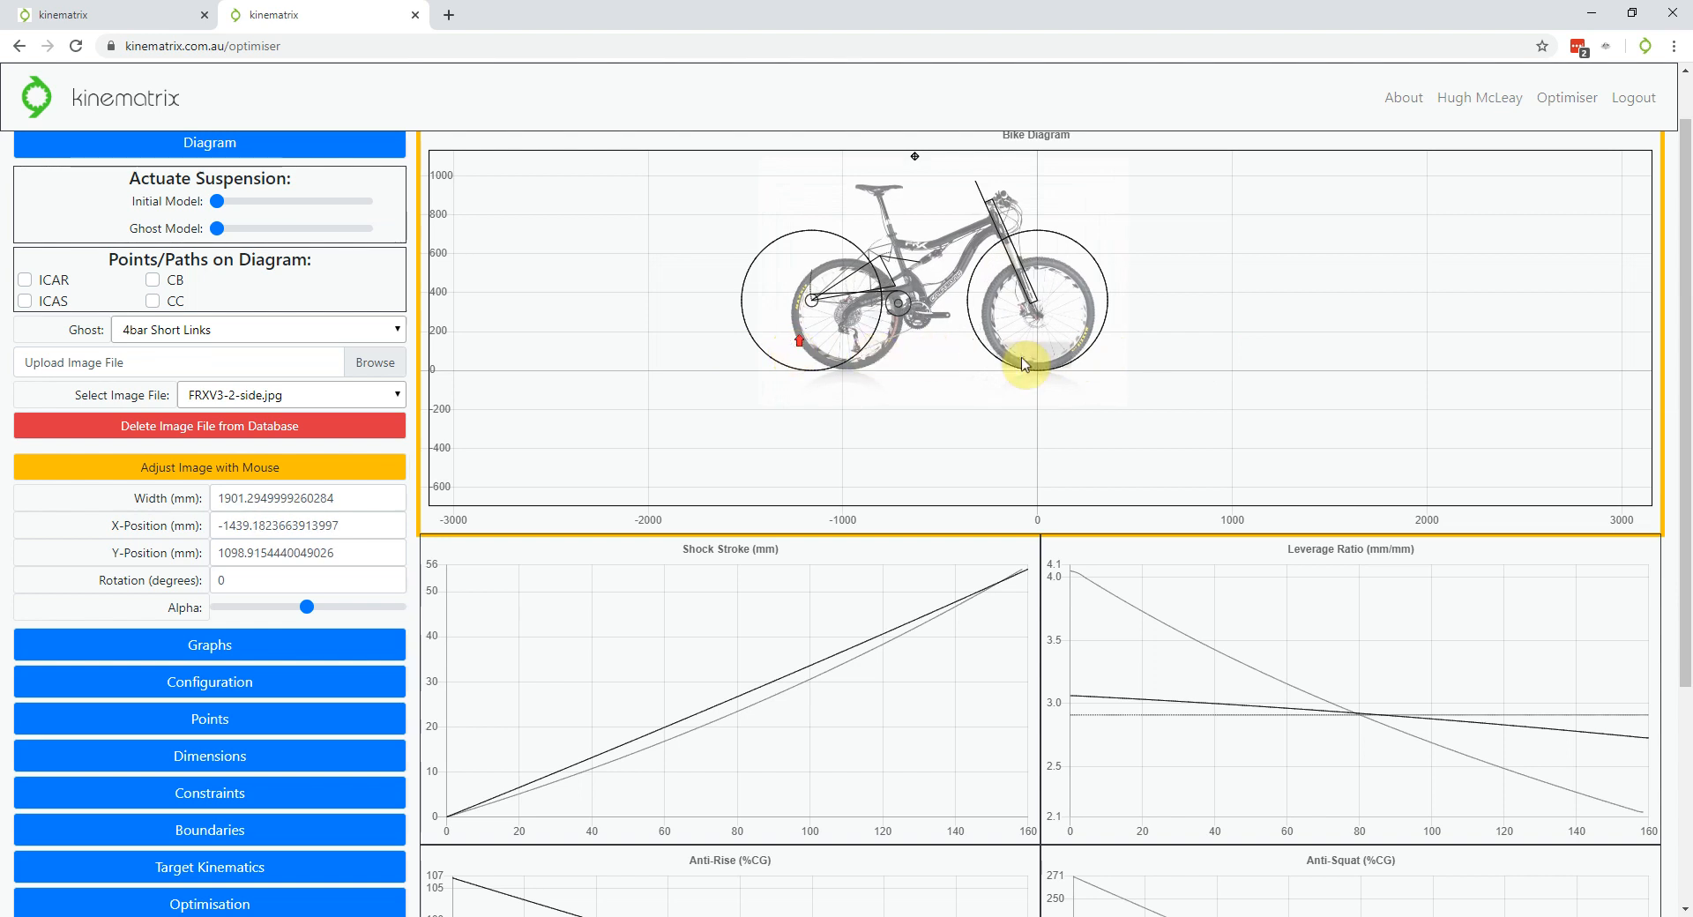
pyautogui.scroll(10, 1042, 375)
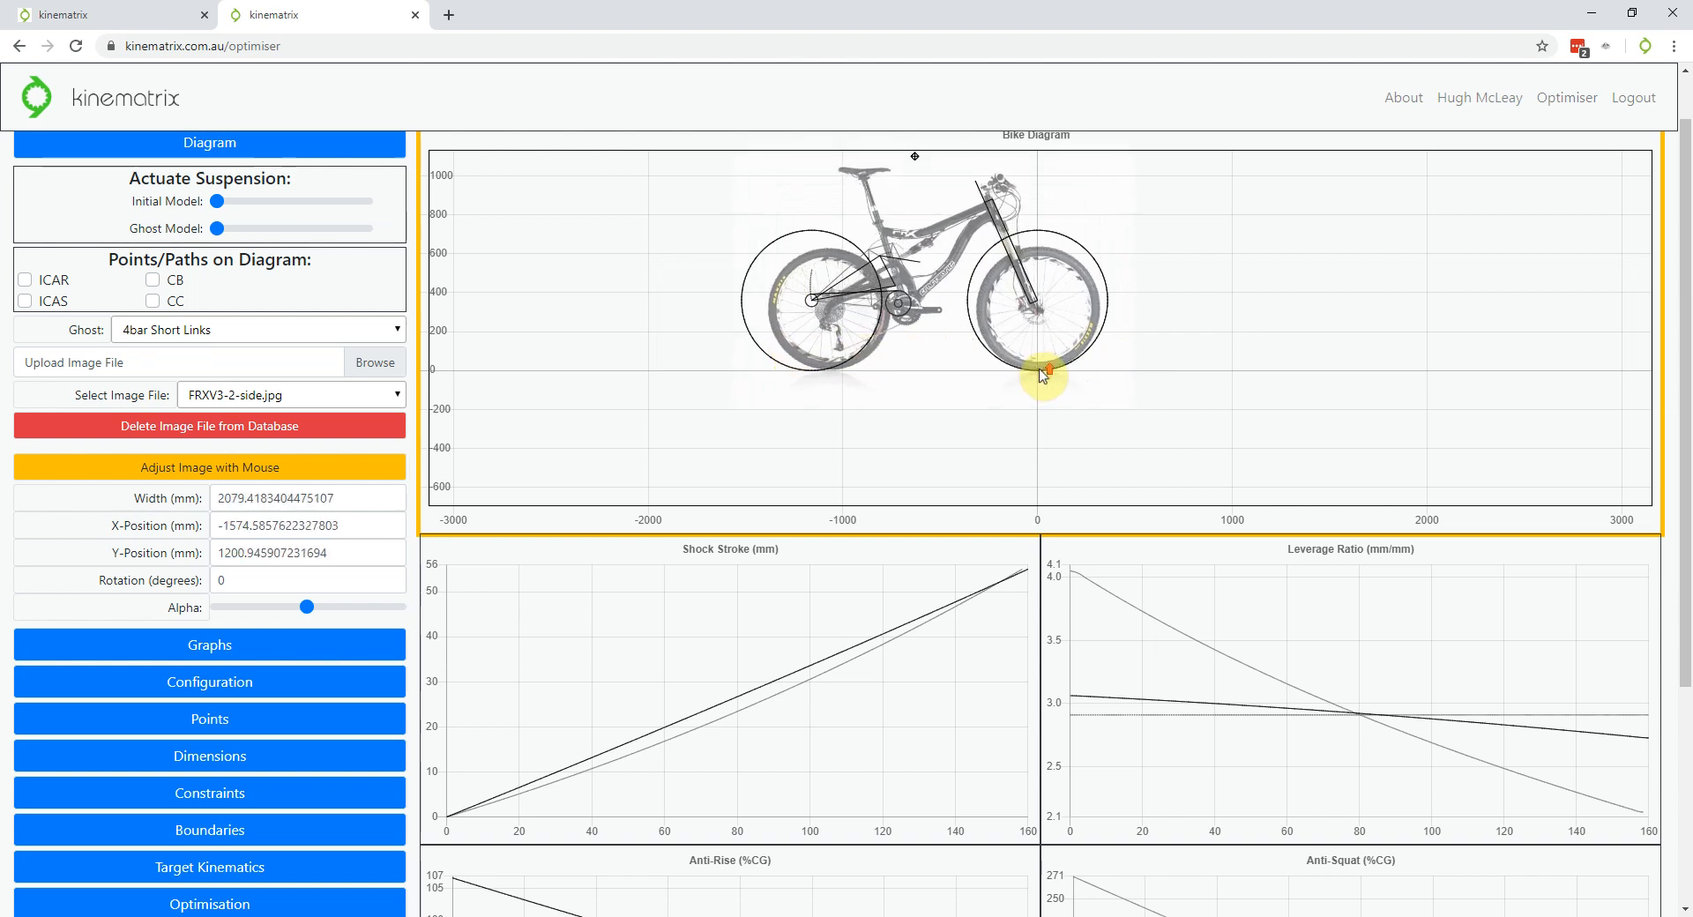
pyautogui.scroll(1, 1043, 375)
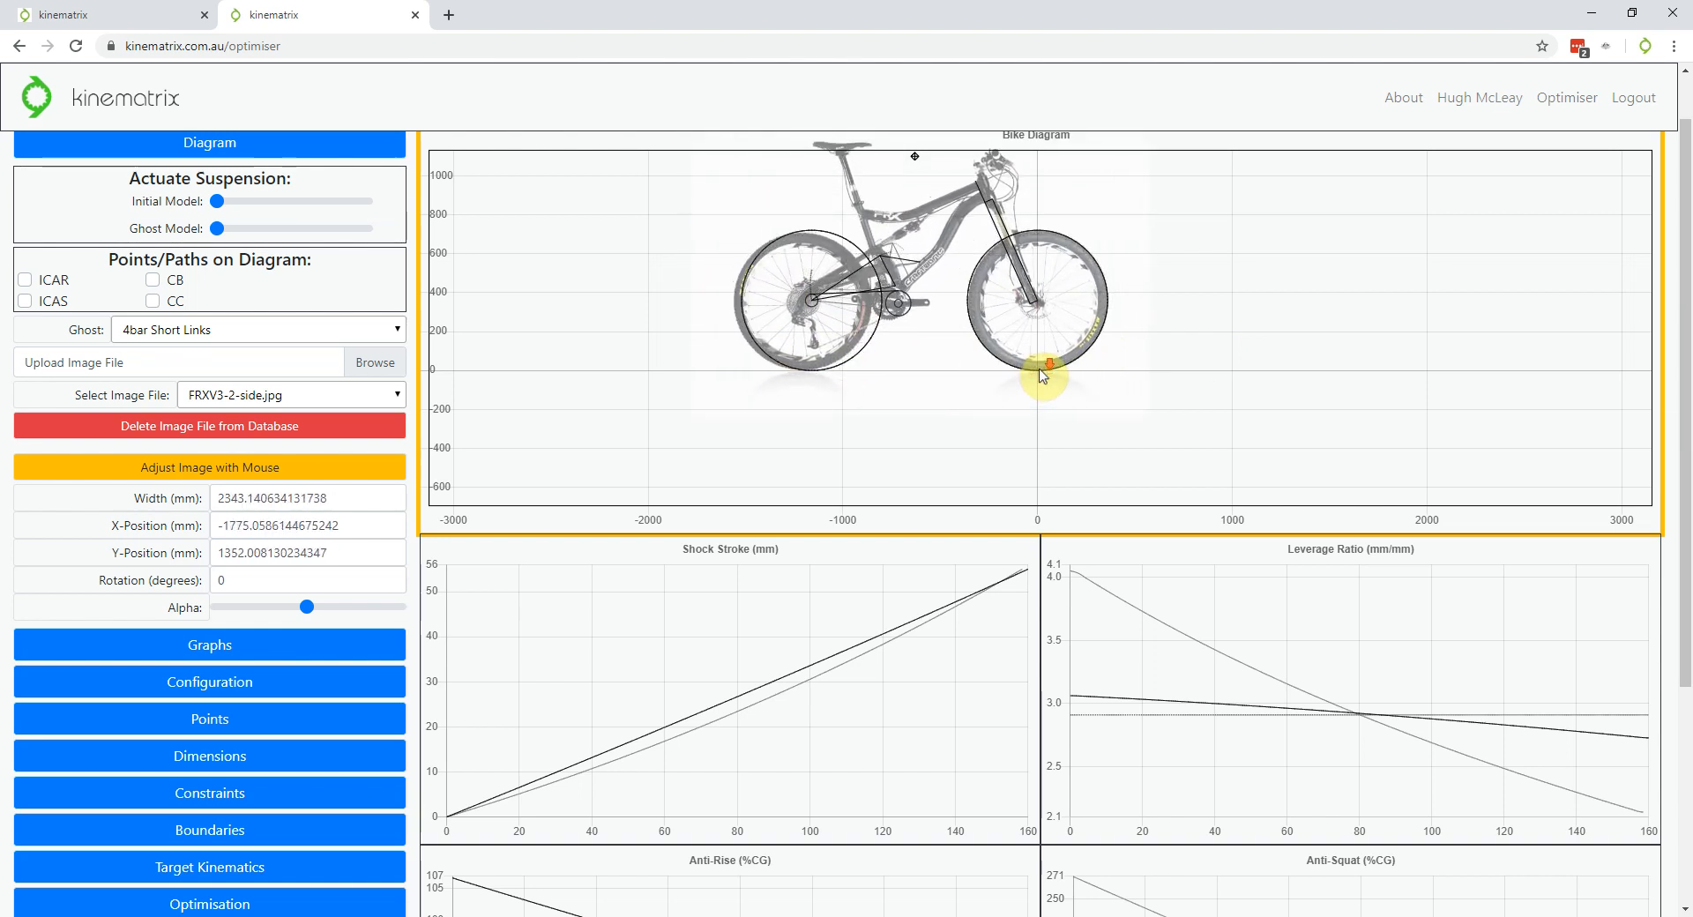
pyautogui.scroll(1, 1042, 375)
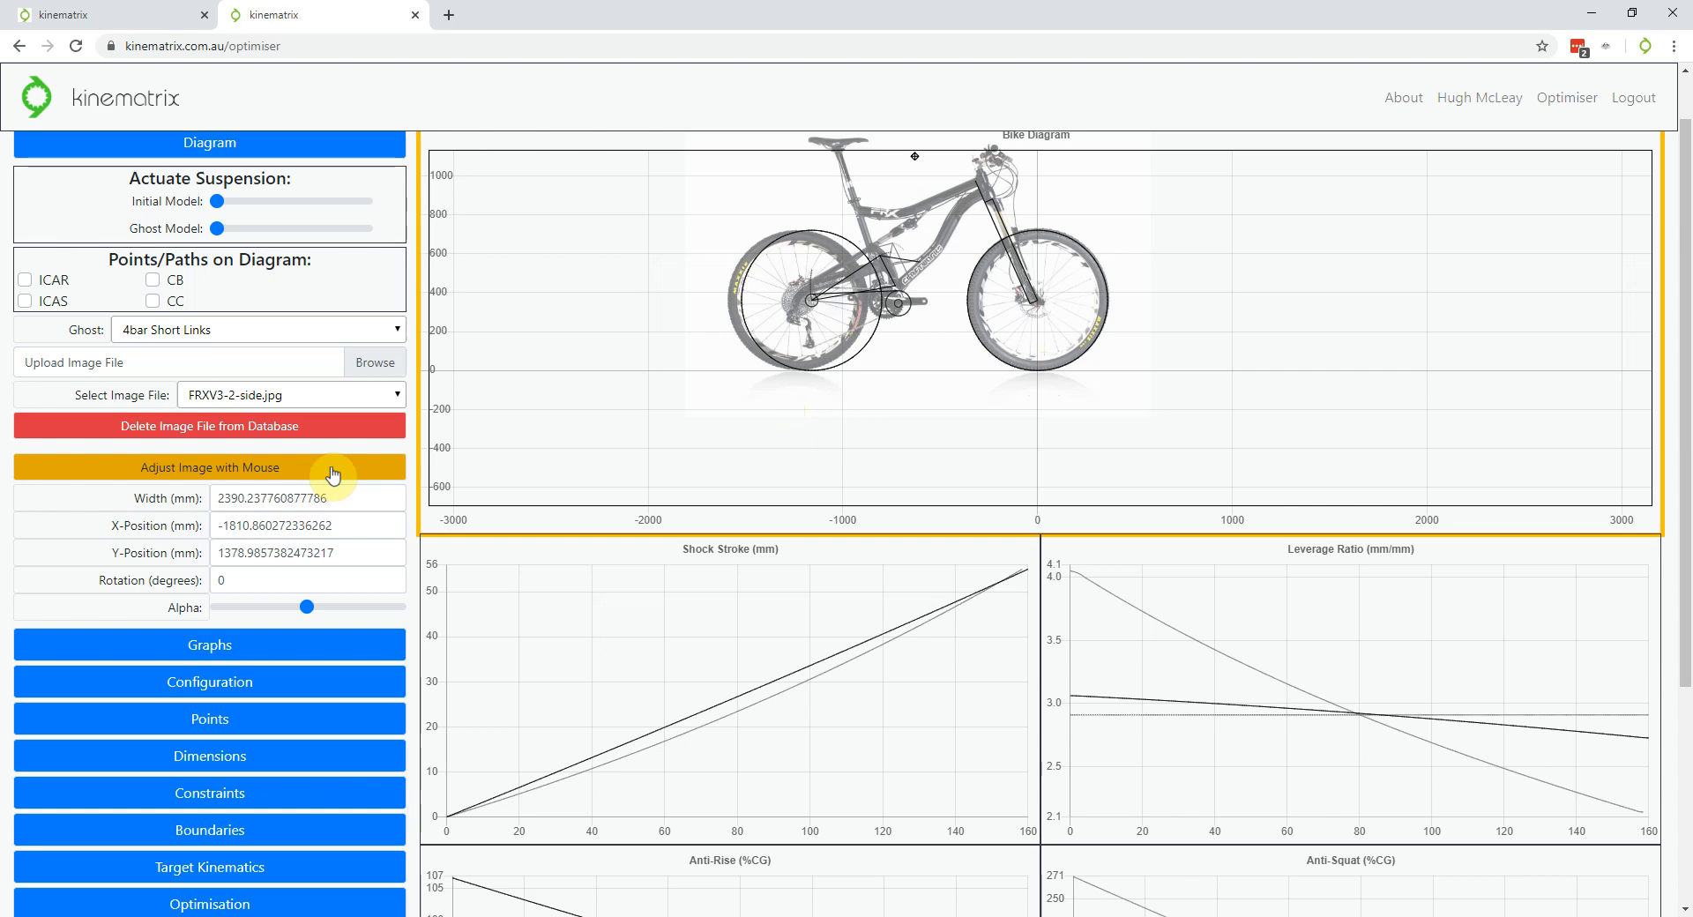
# Finish the image adjustment and open the Points table showing Rear Axle at -1160, 360
pyautogui.click(333, 476)
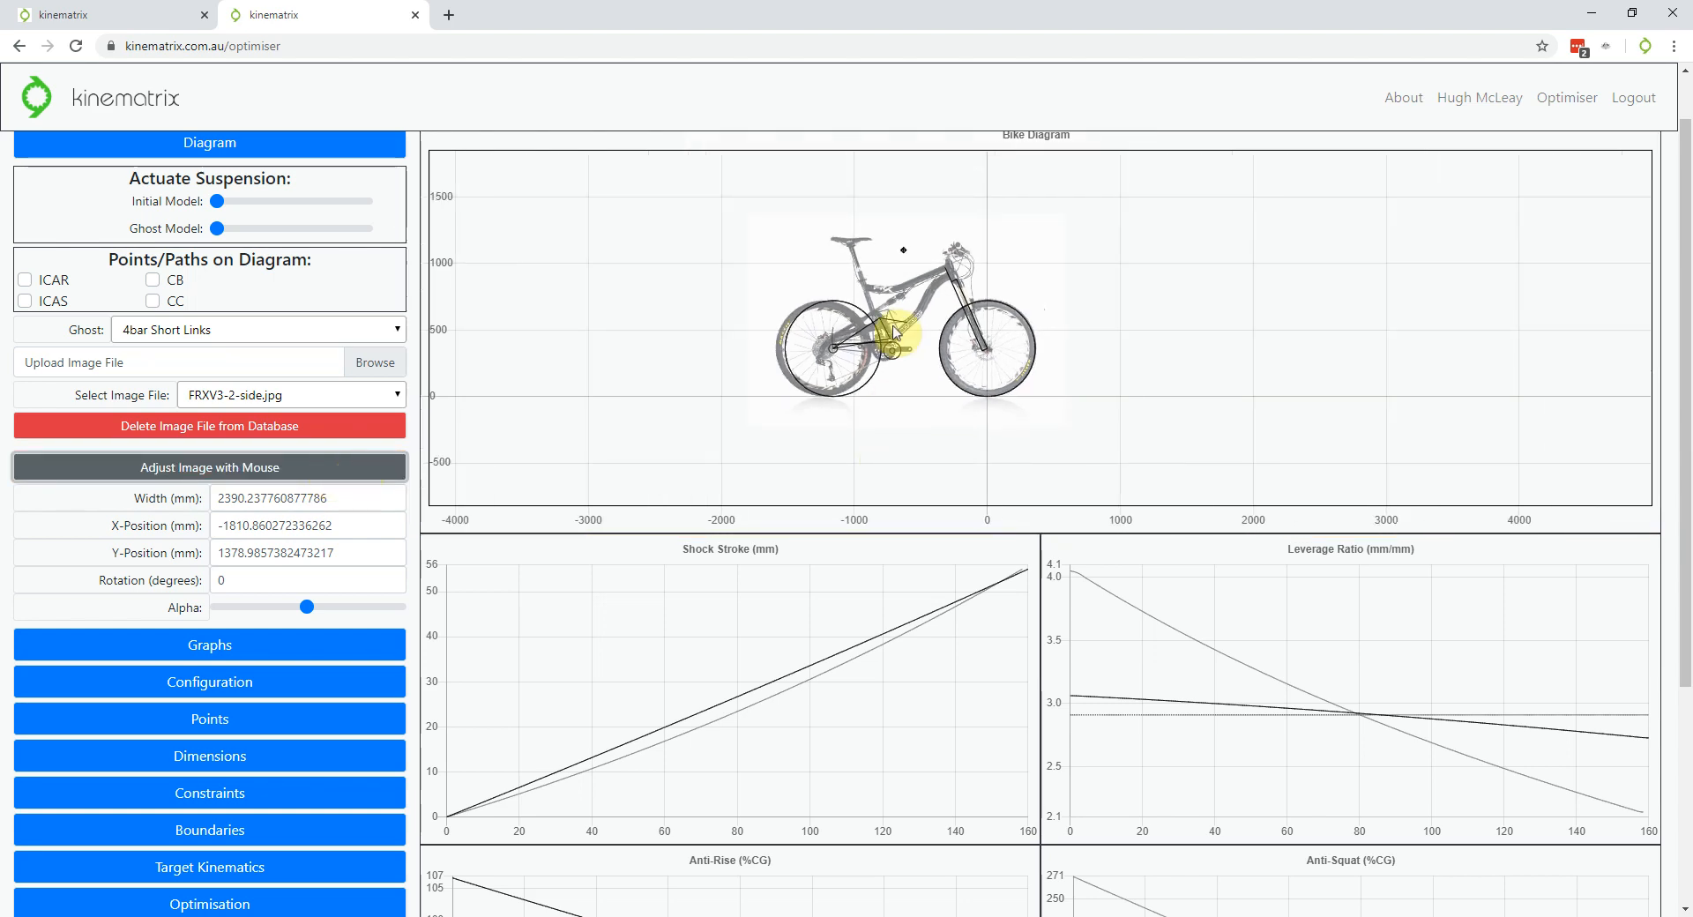
pyautogui.scroll(5, 893, 332)
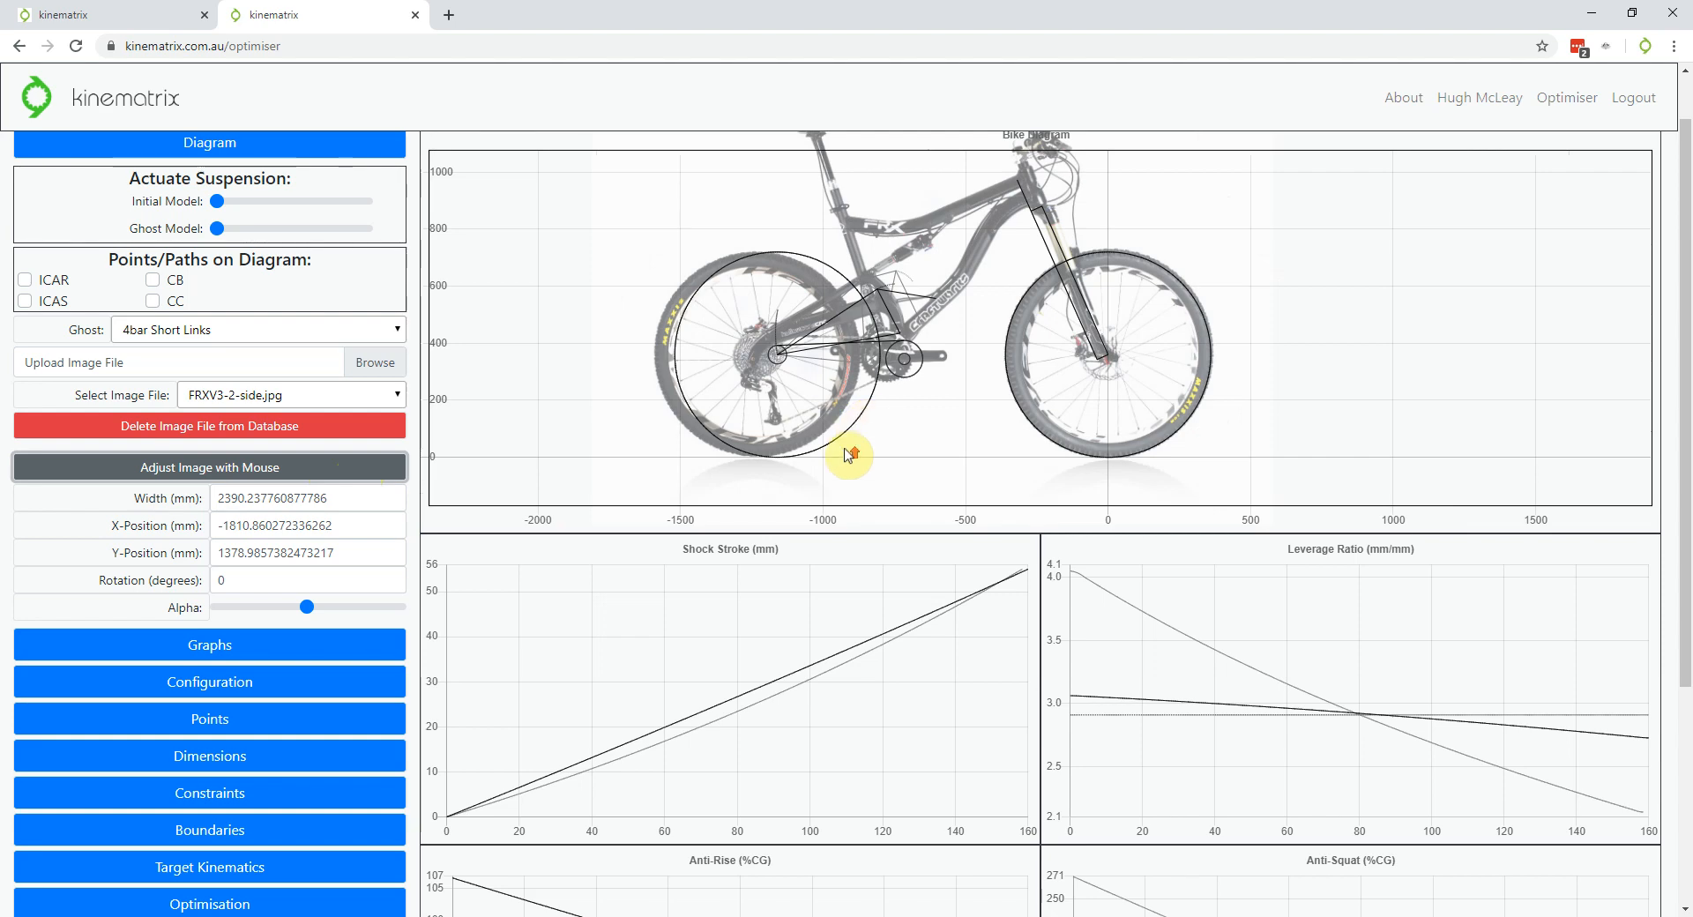
pyautogui.scroll(3, 851, 454)
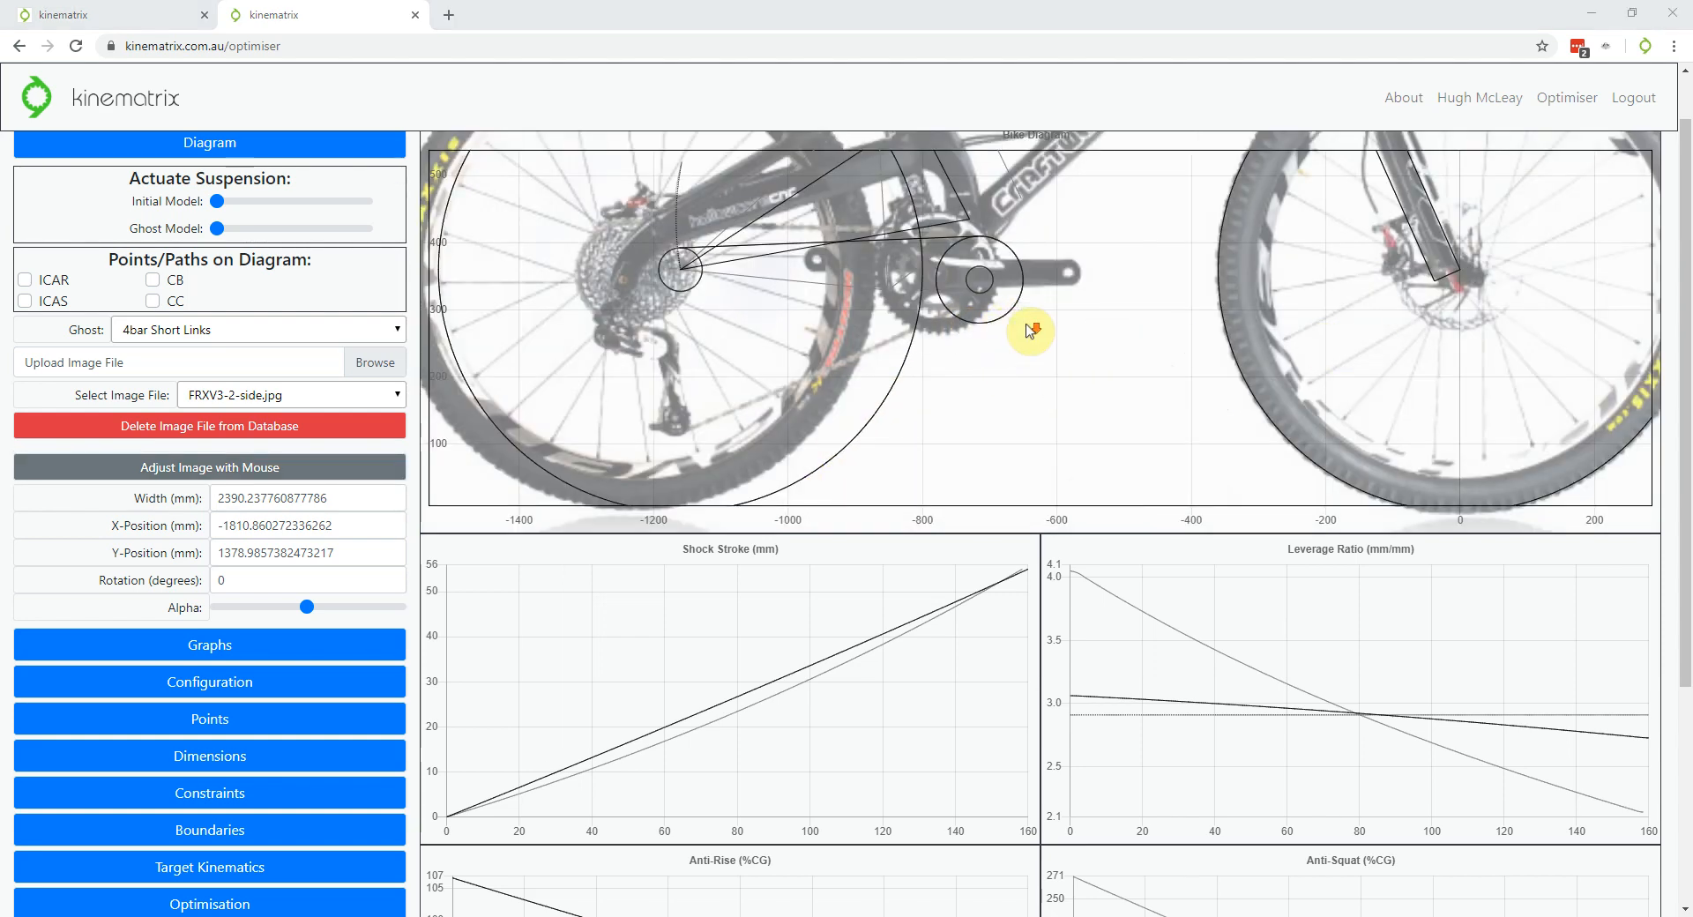
pyautogui.scroll(-4, 1022, 228)
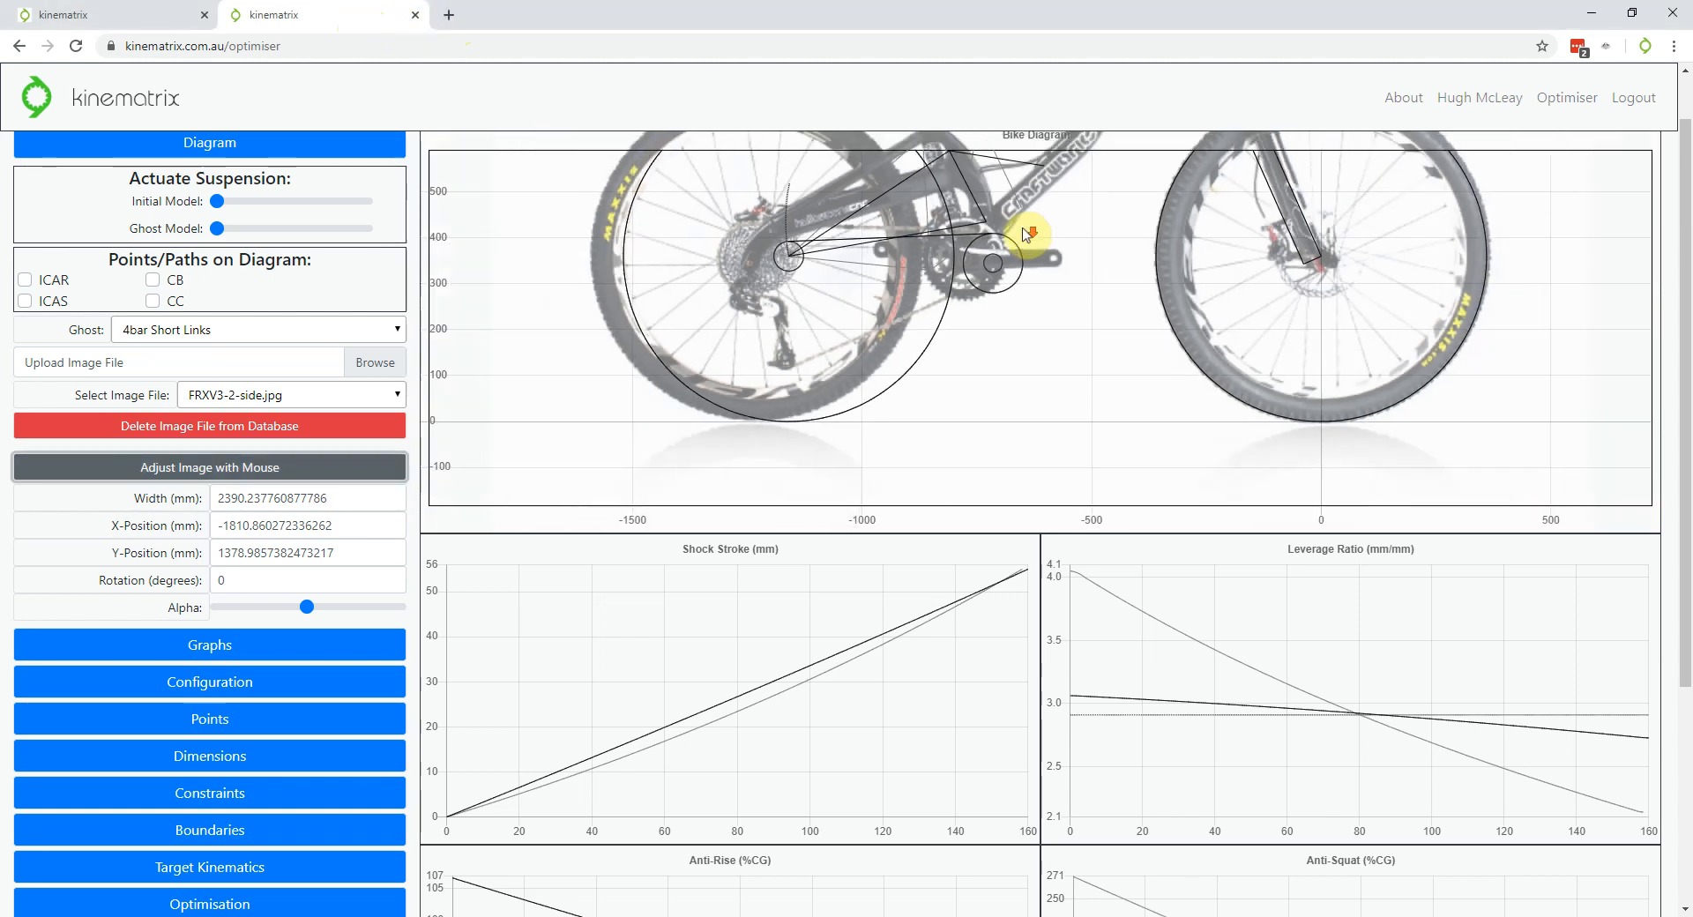
pyautogui.scroll(2, 1022, 256)
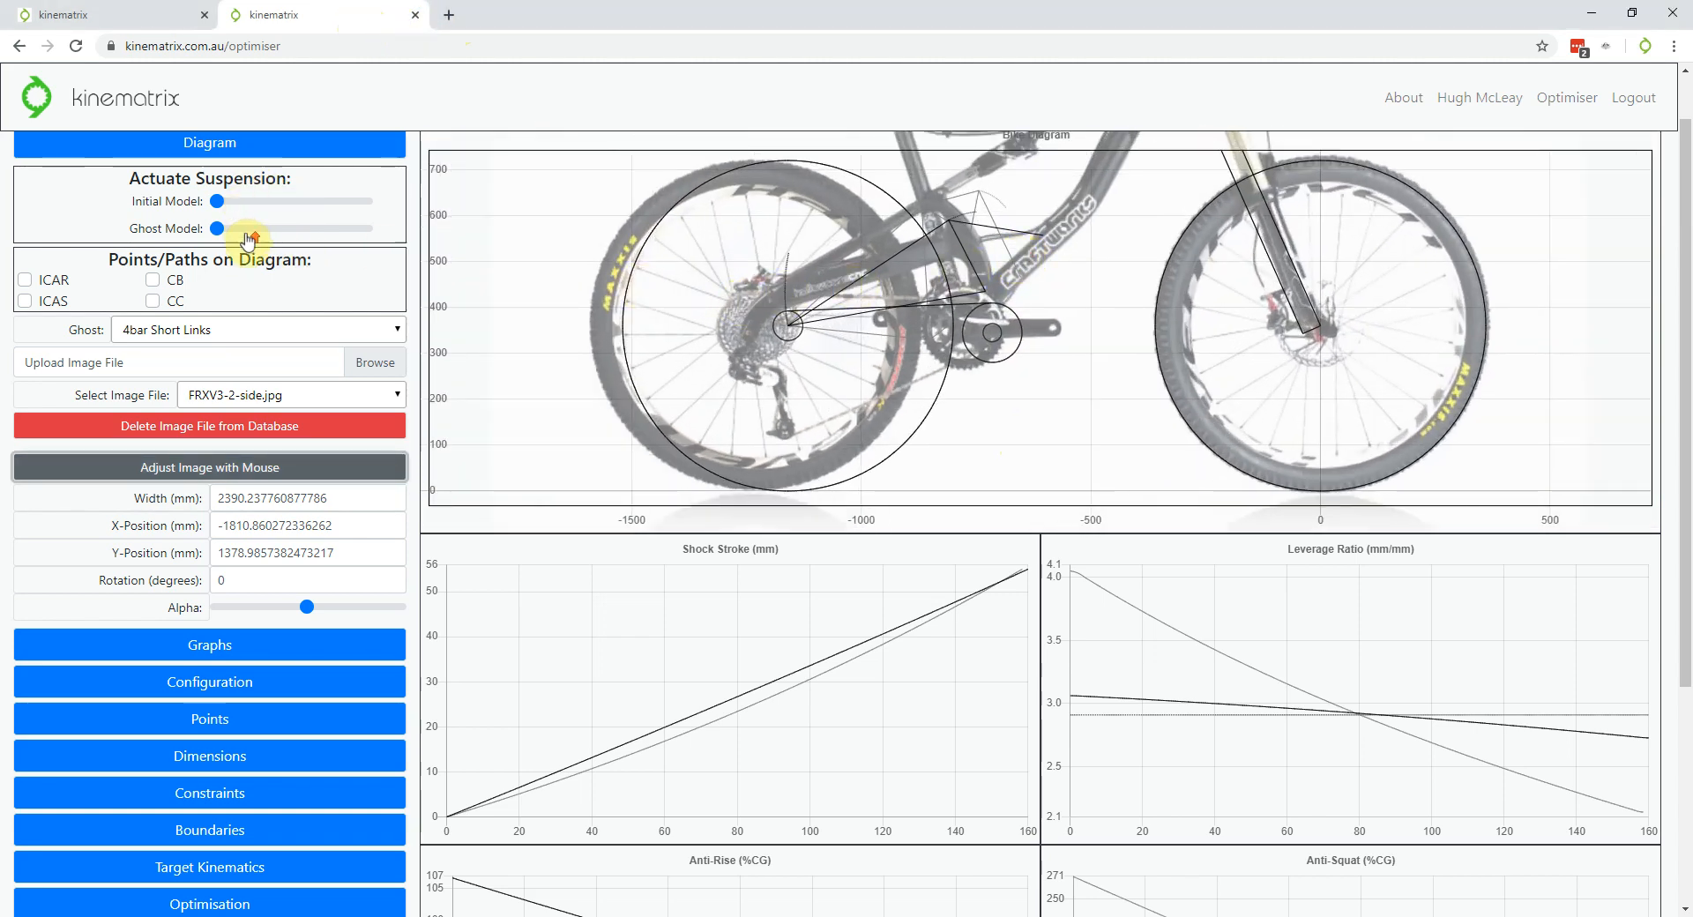
pyautogui.scroll(1, 246, 233)
pyautogui.click(226, 205)
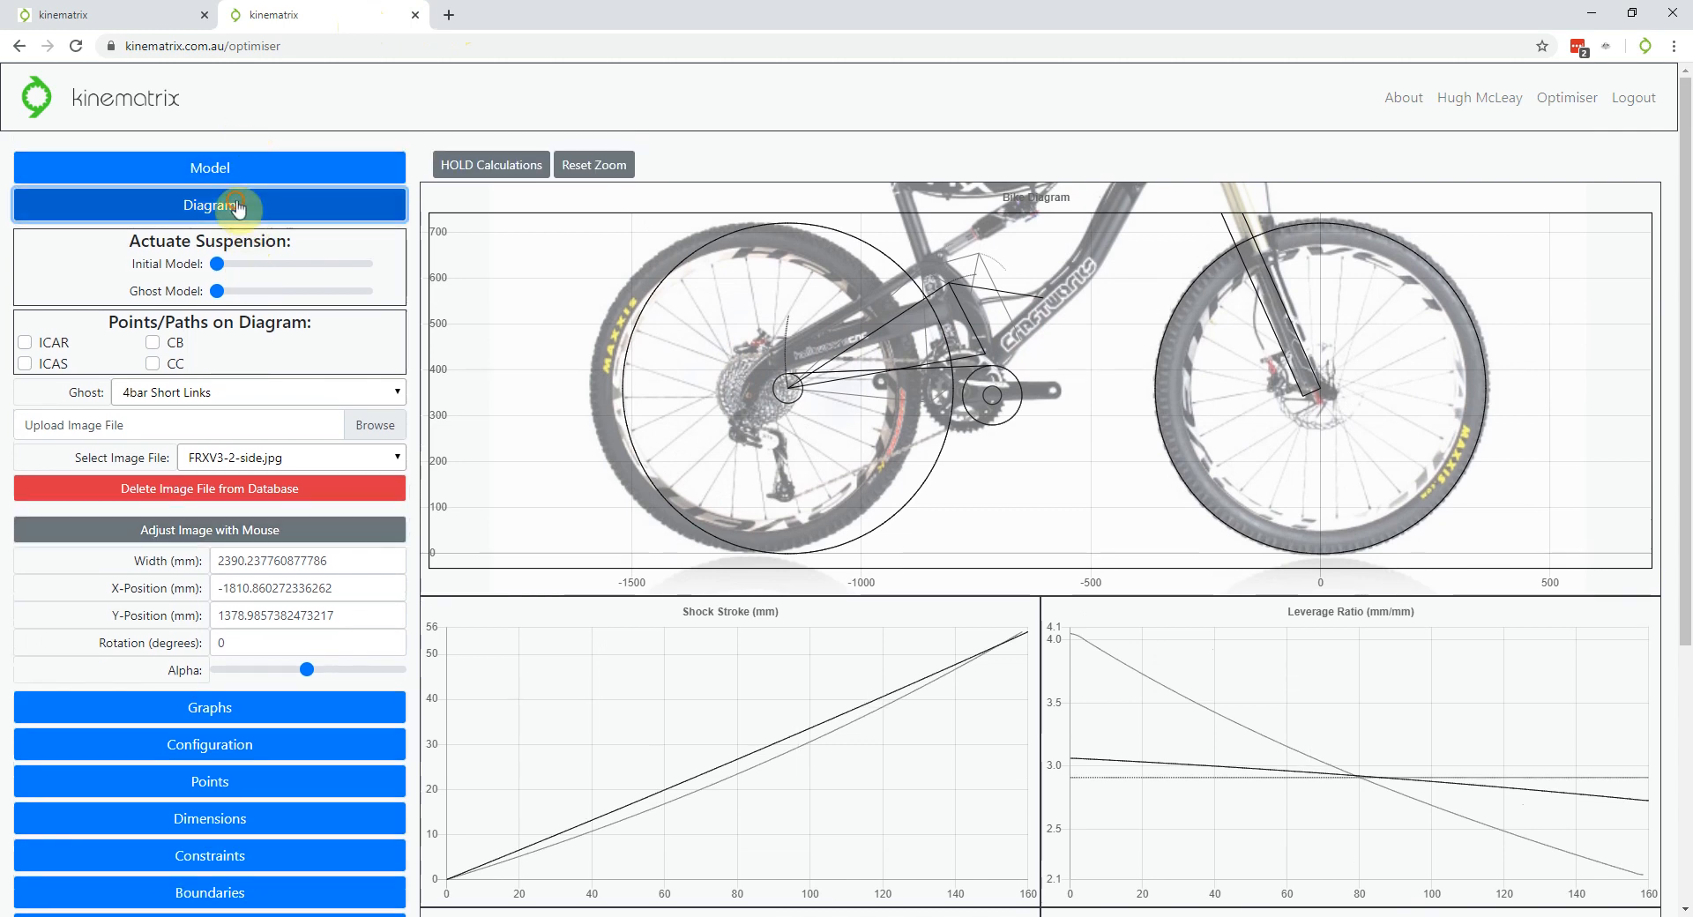
pyautogui.click(251, 323)
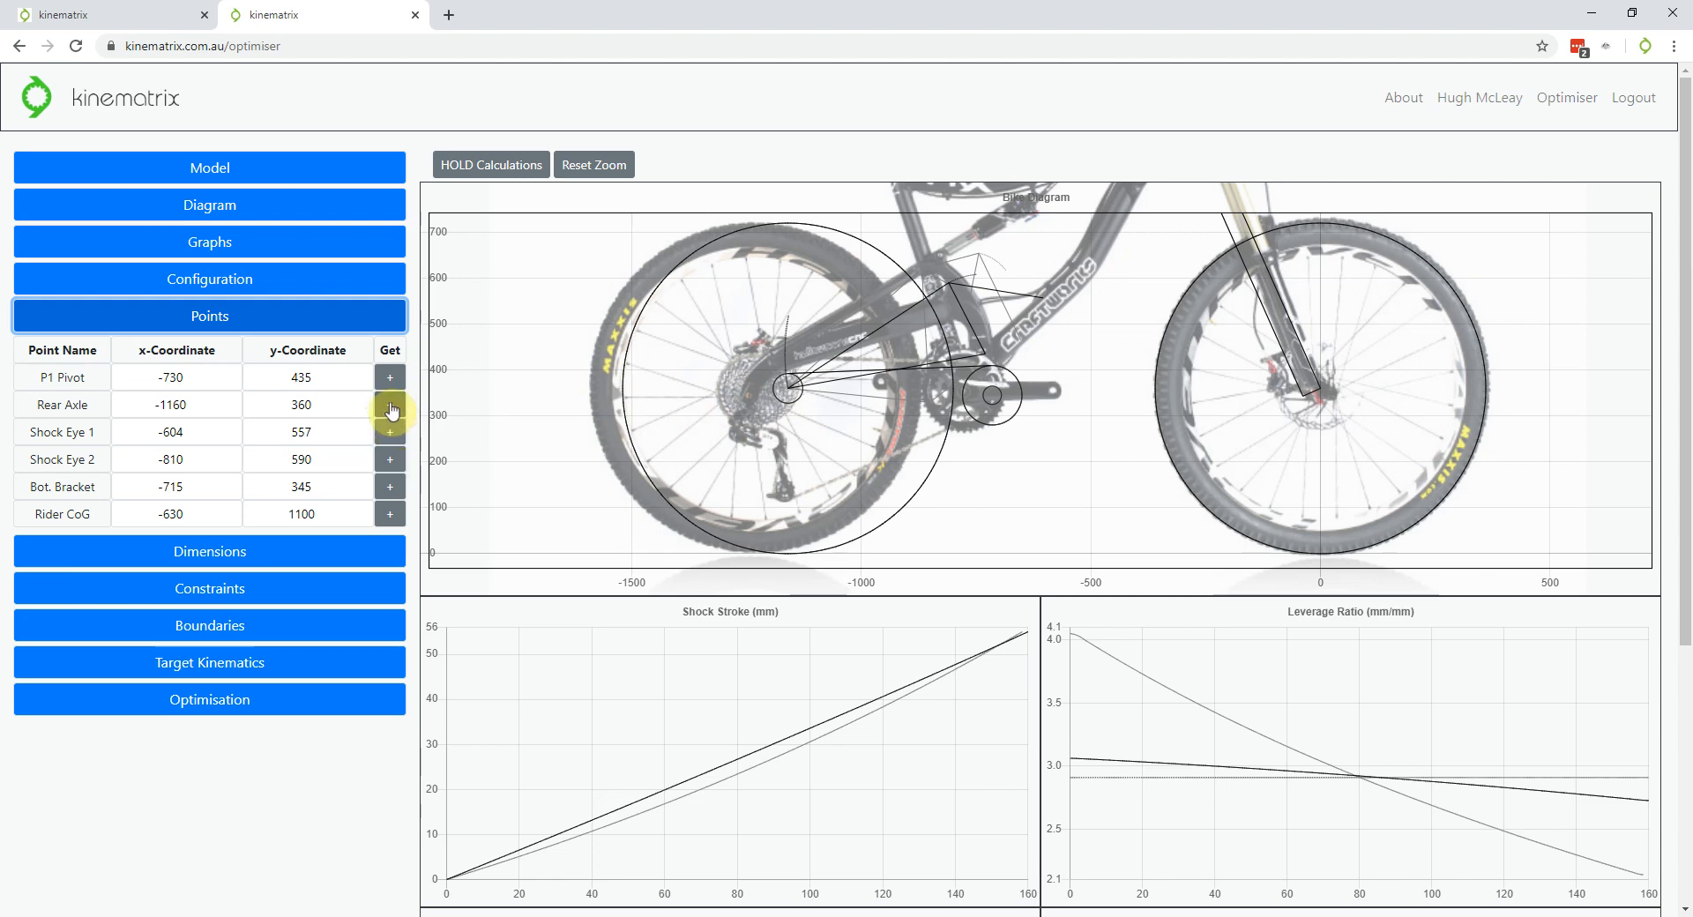
# Place the Rear Axle point on the photo's rear hub, at about -1245, 345
pyautogui.click(391, 410)
pyautogui.scroll(5, 763, 401)
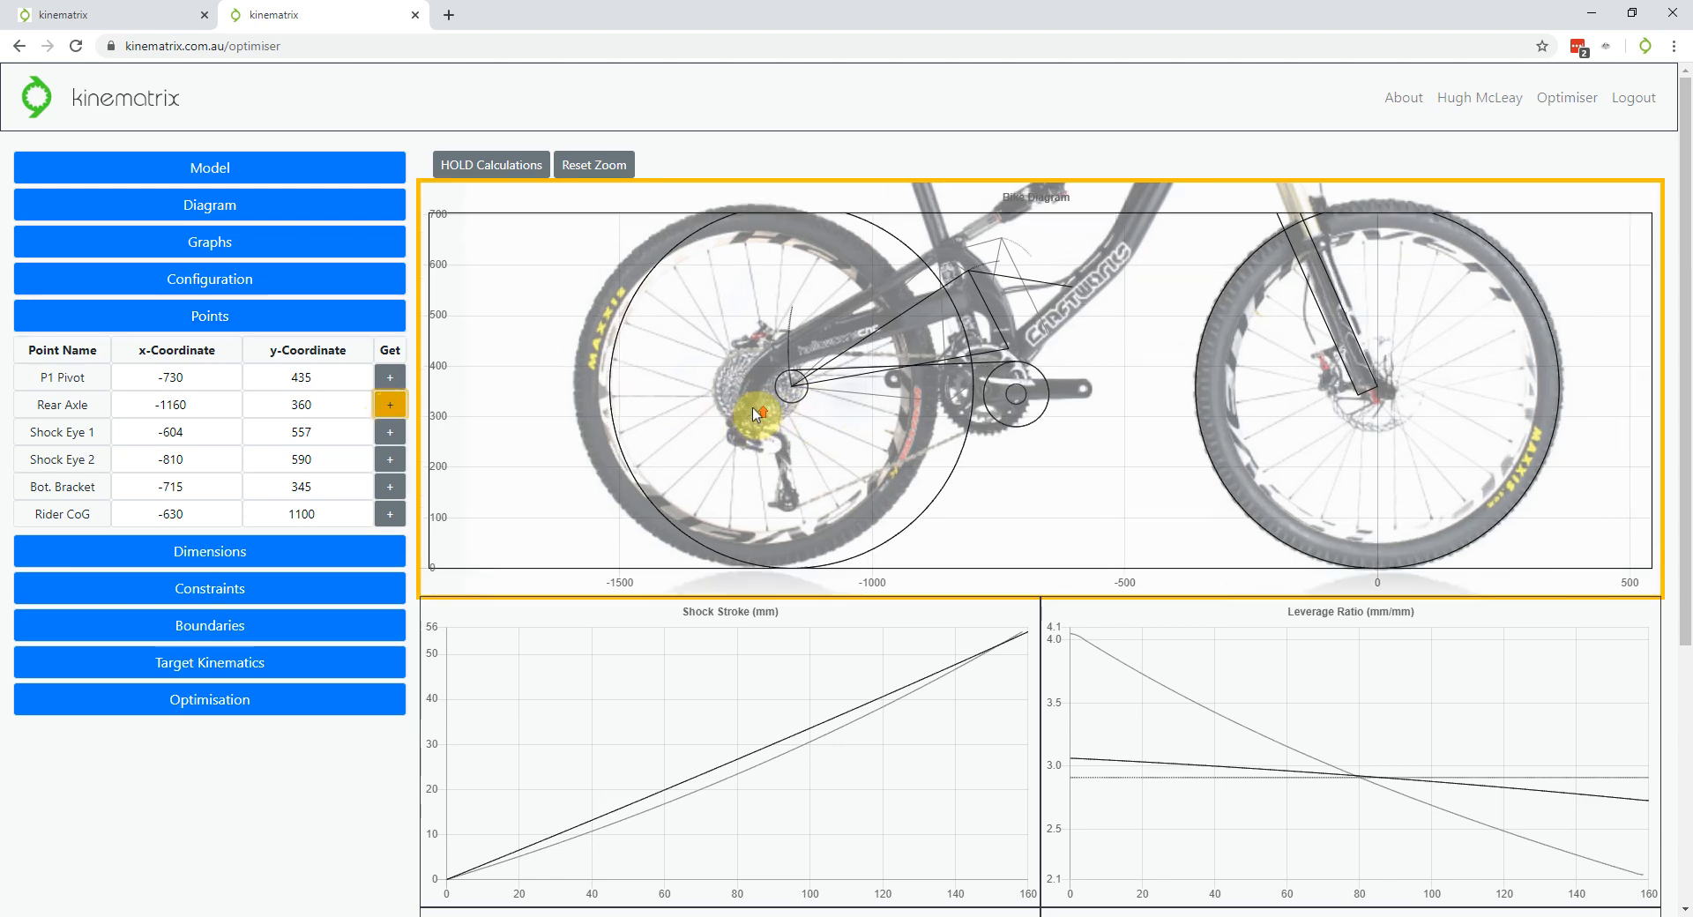
pyautogui.scroll(4, 755, 405)
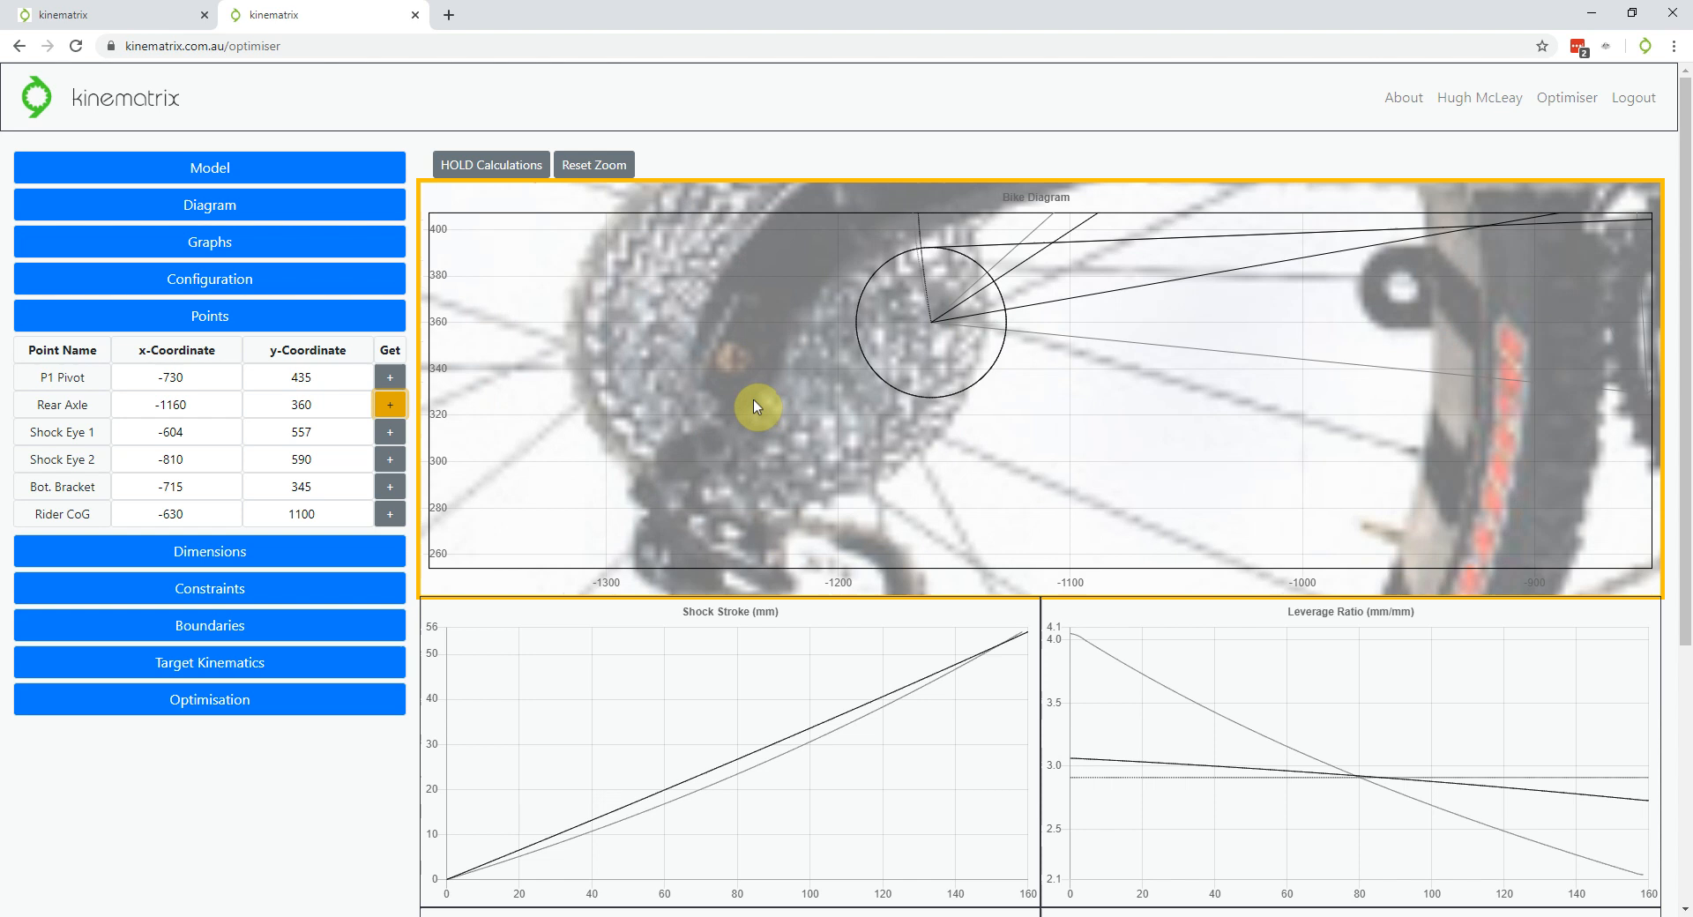
pyautogui.click(734, 359)
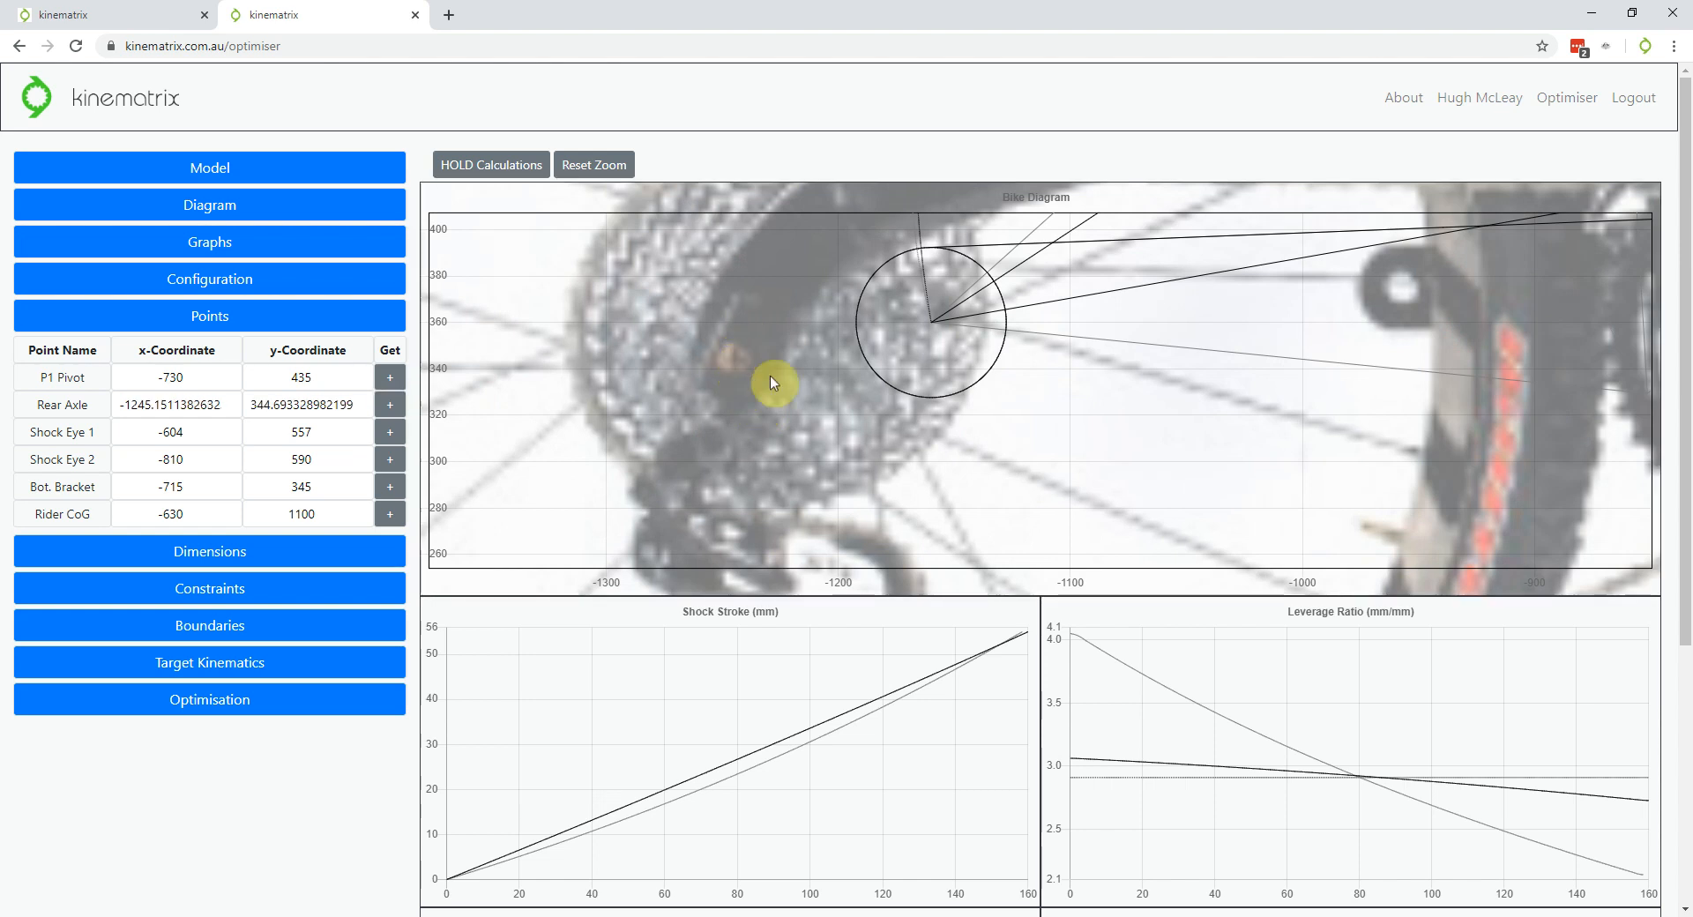
# Zoom the Bike Diagram in and out to check the photo's alignment with the linkage
pyautogui.scroll(-1, 834, 314)
pyautogui.scroll(-6, 833, 315)
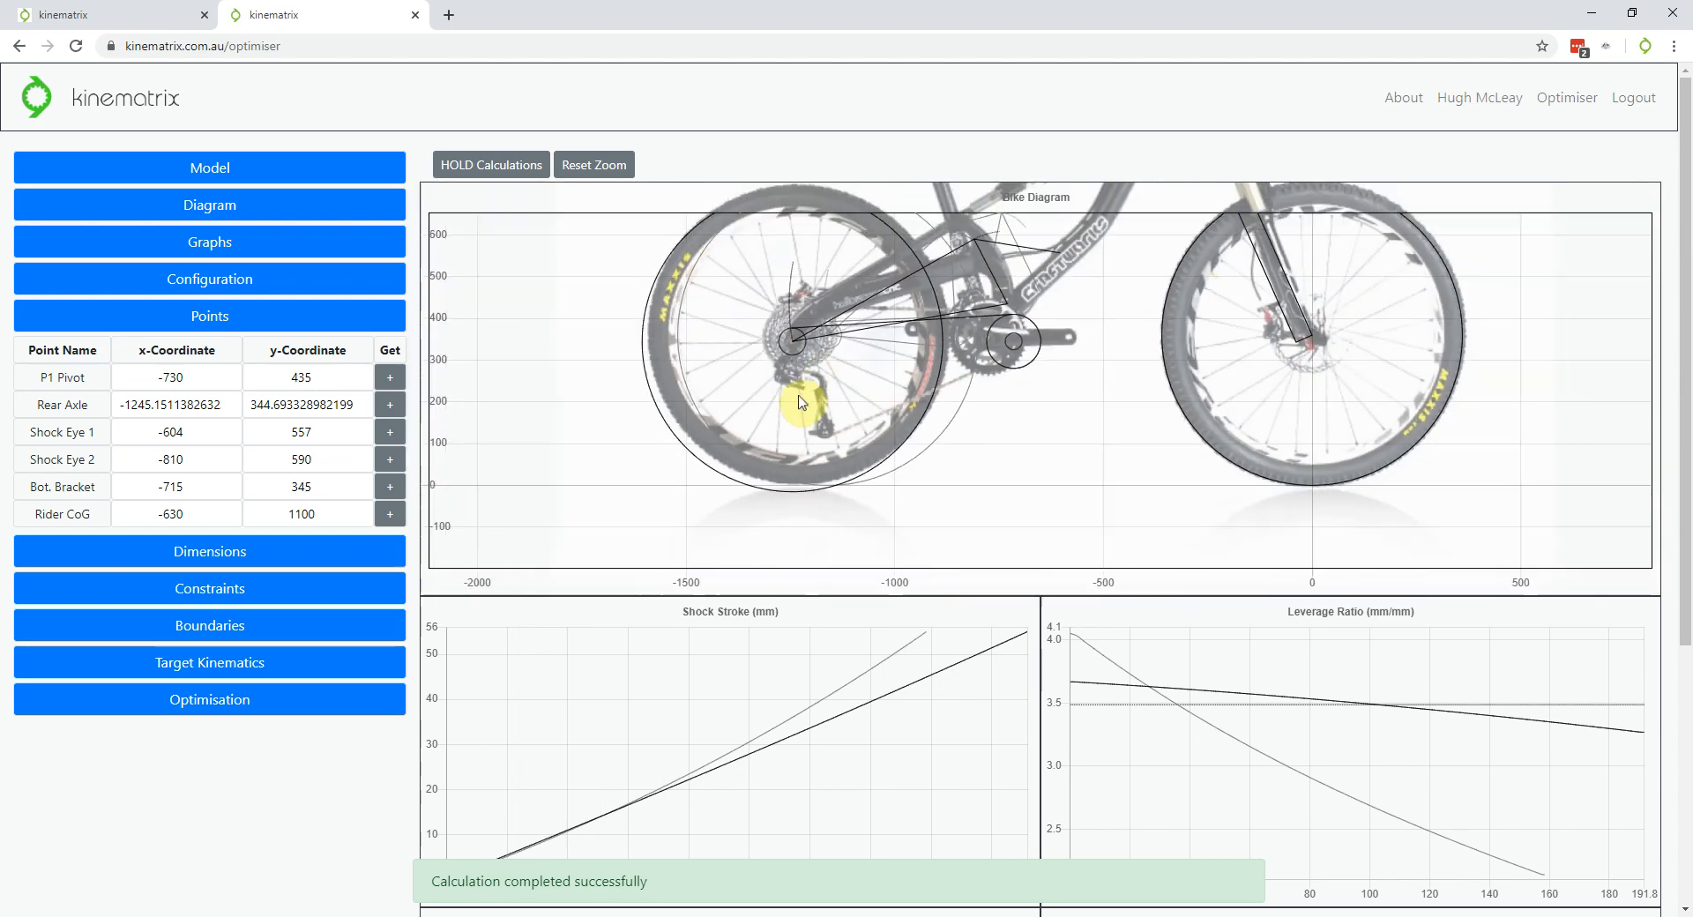
pyautogui.scroll(-2, 805, 377)
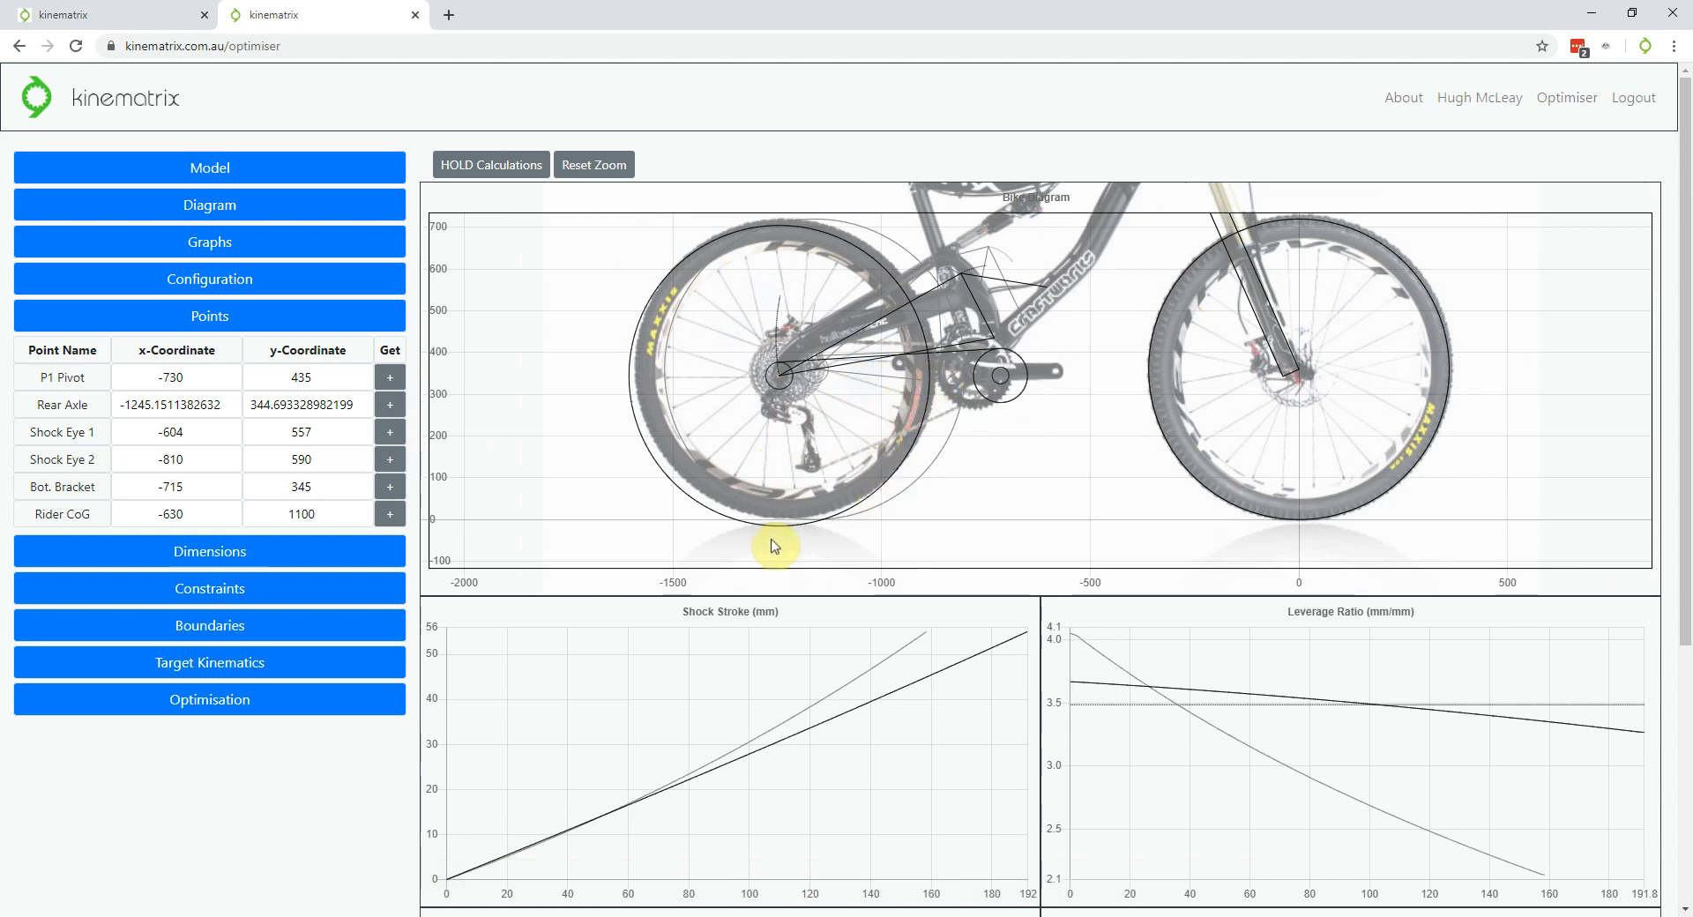
pyautogui.scroll(-2, 776, 525)
pyautogui.scroll(-2, 798, 472)
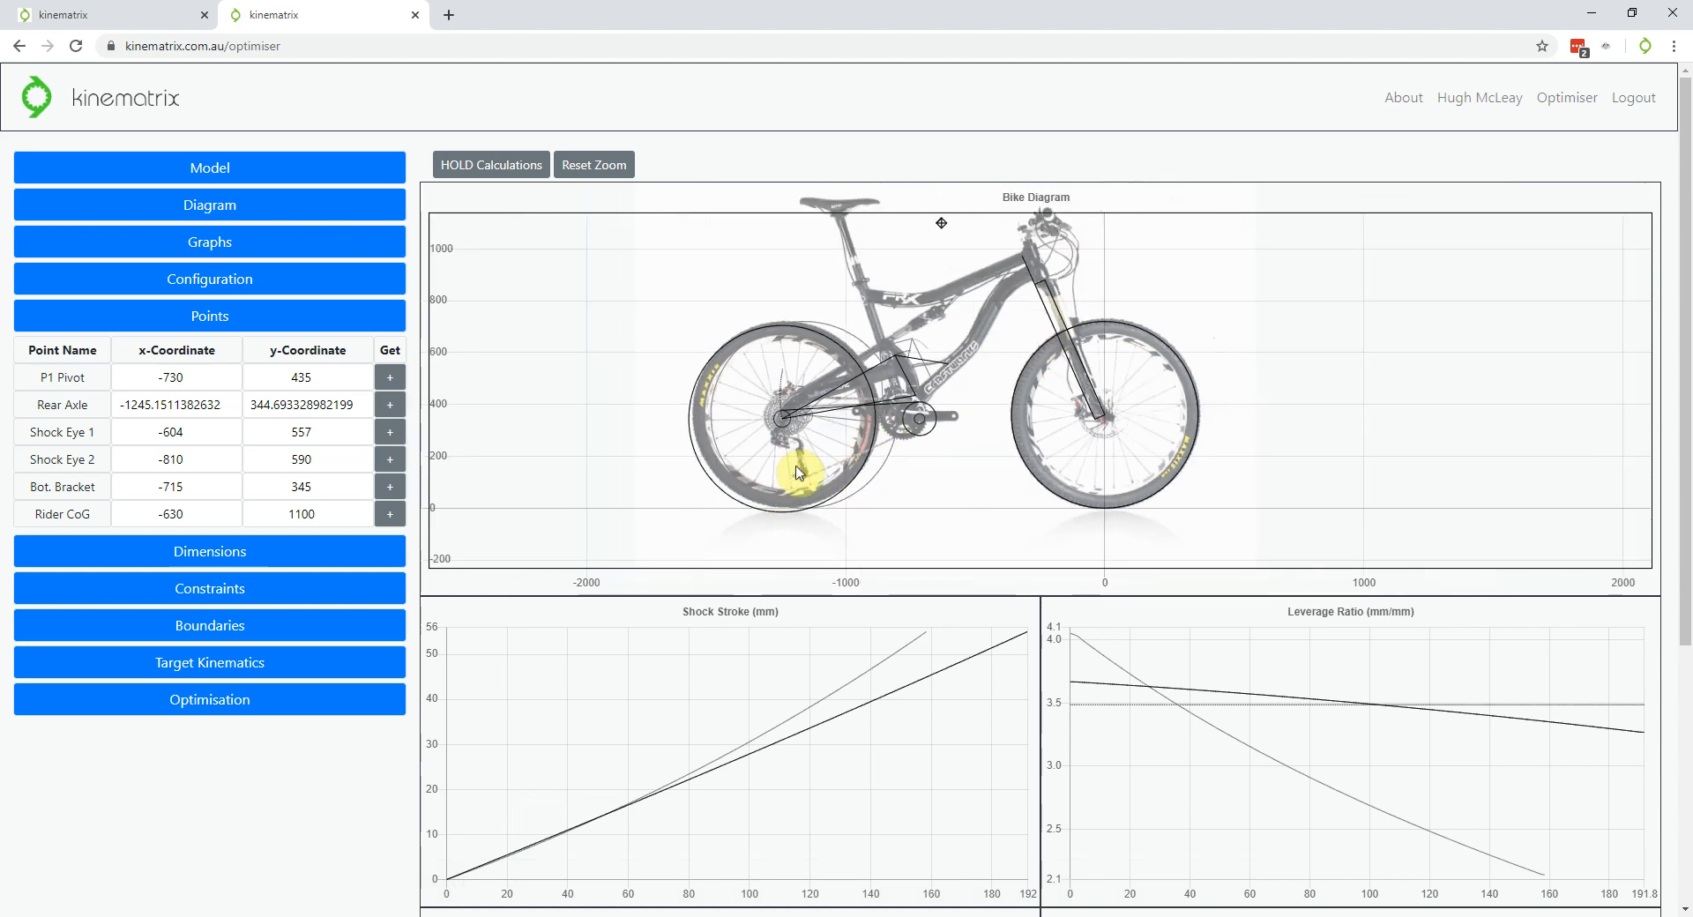
pyautogui.scroll(2, 972, 280)
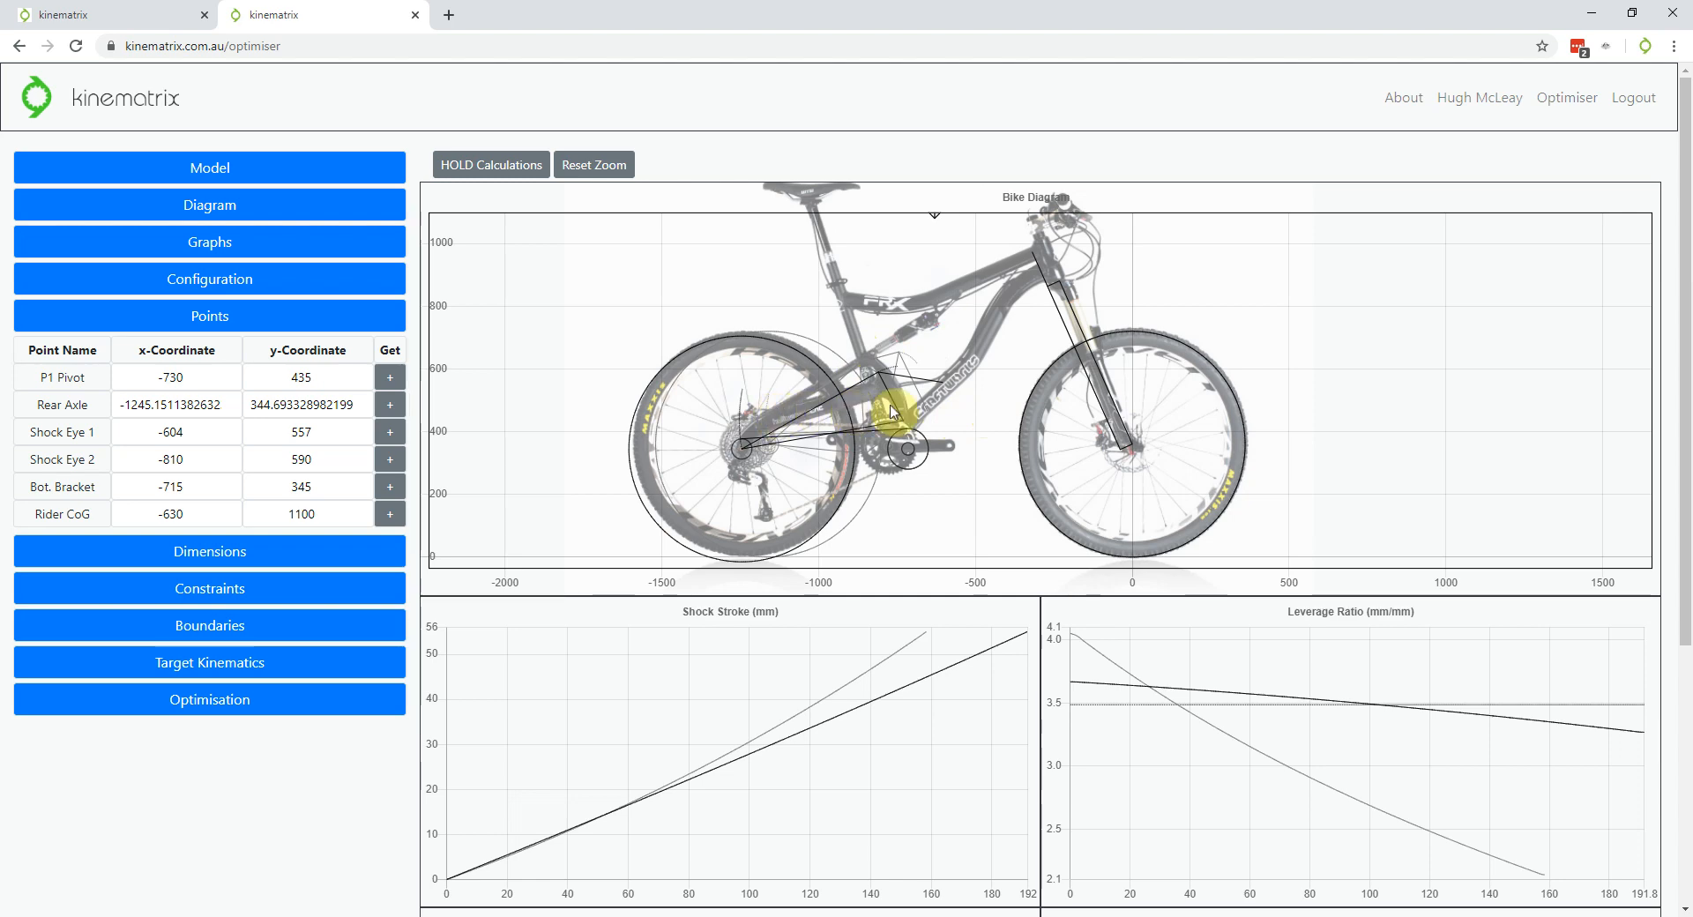
pyautogui.scroll(-1, 893, 412)
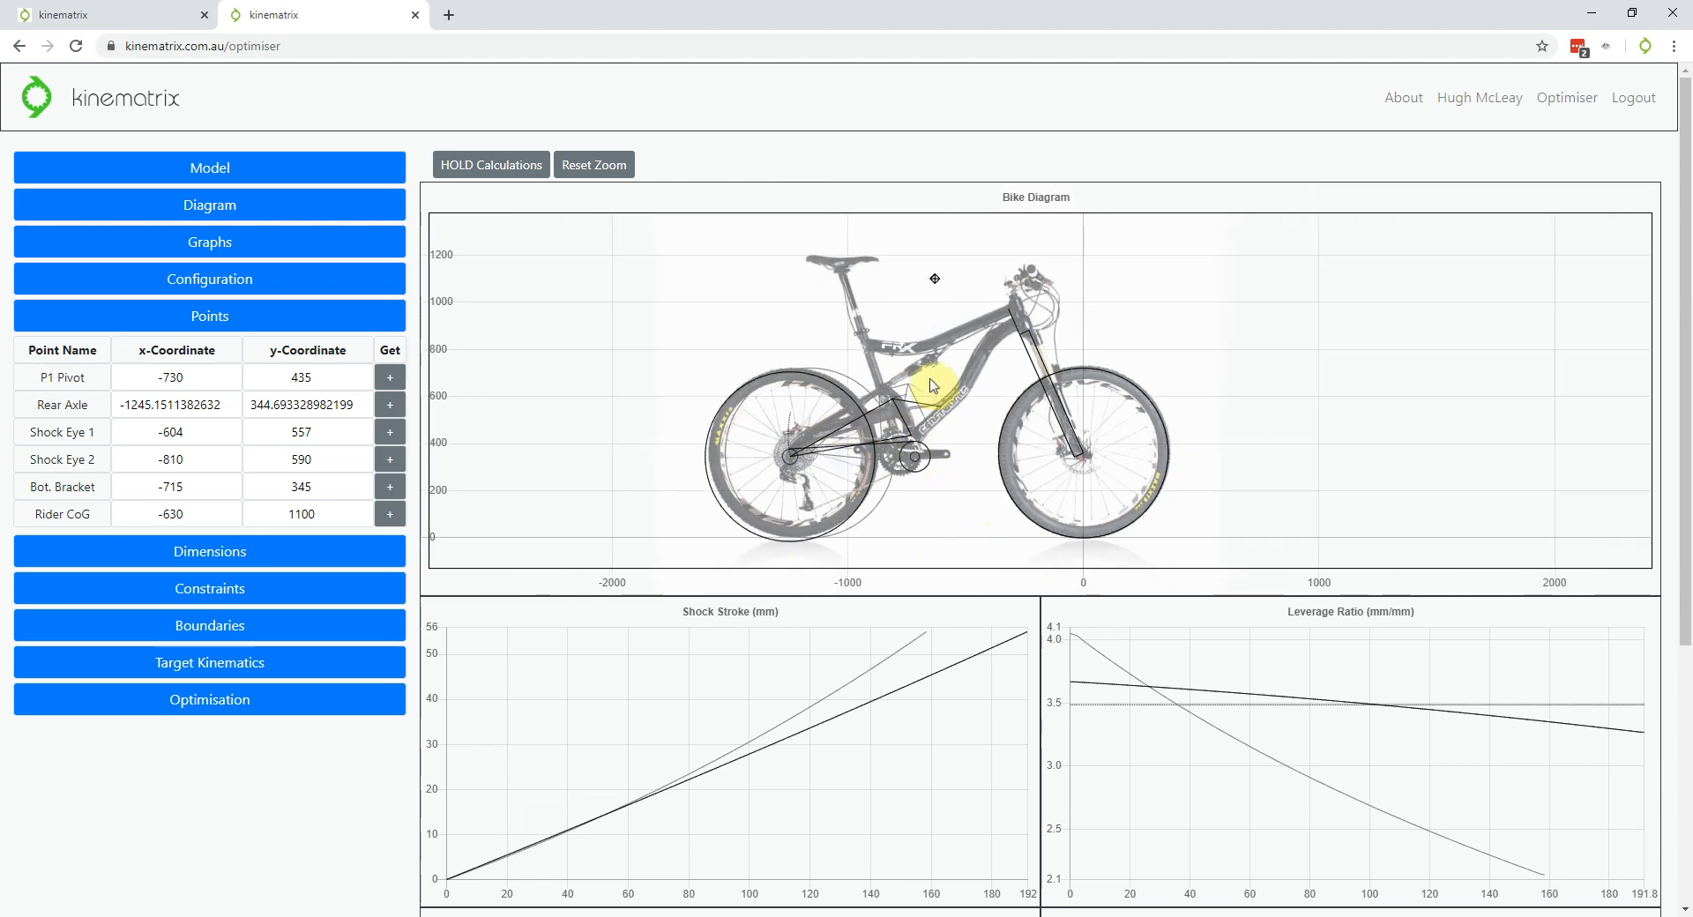
pyautogui.scroll(1, 926, 378)
pyautogui.scroll(-1, 904, 270)
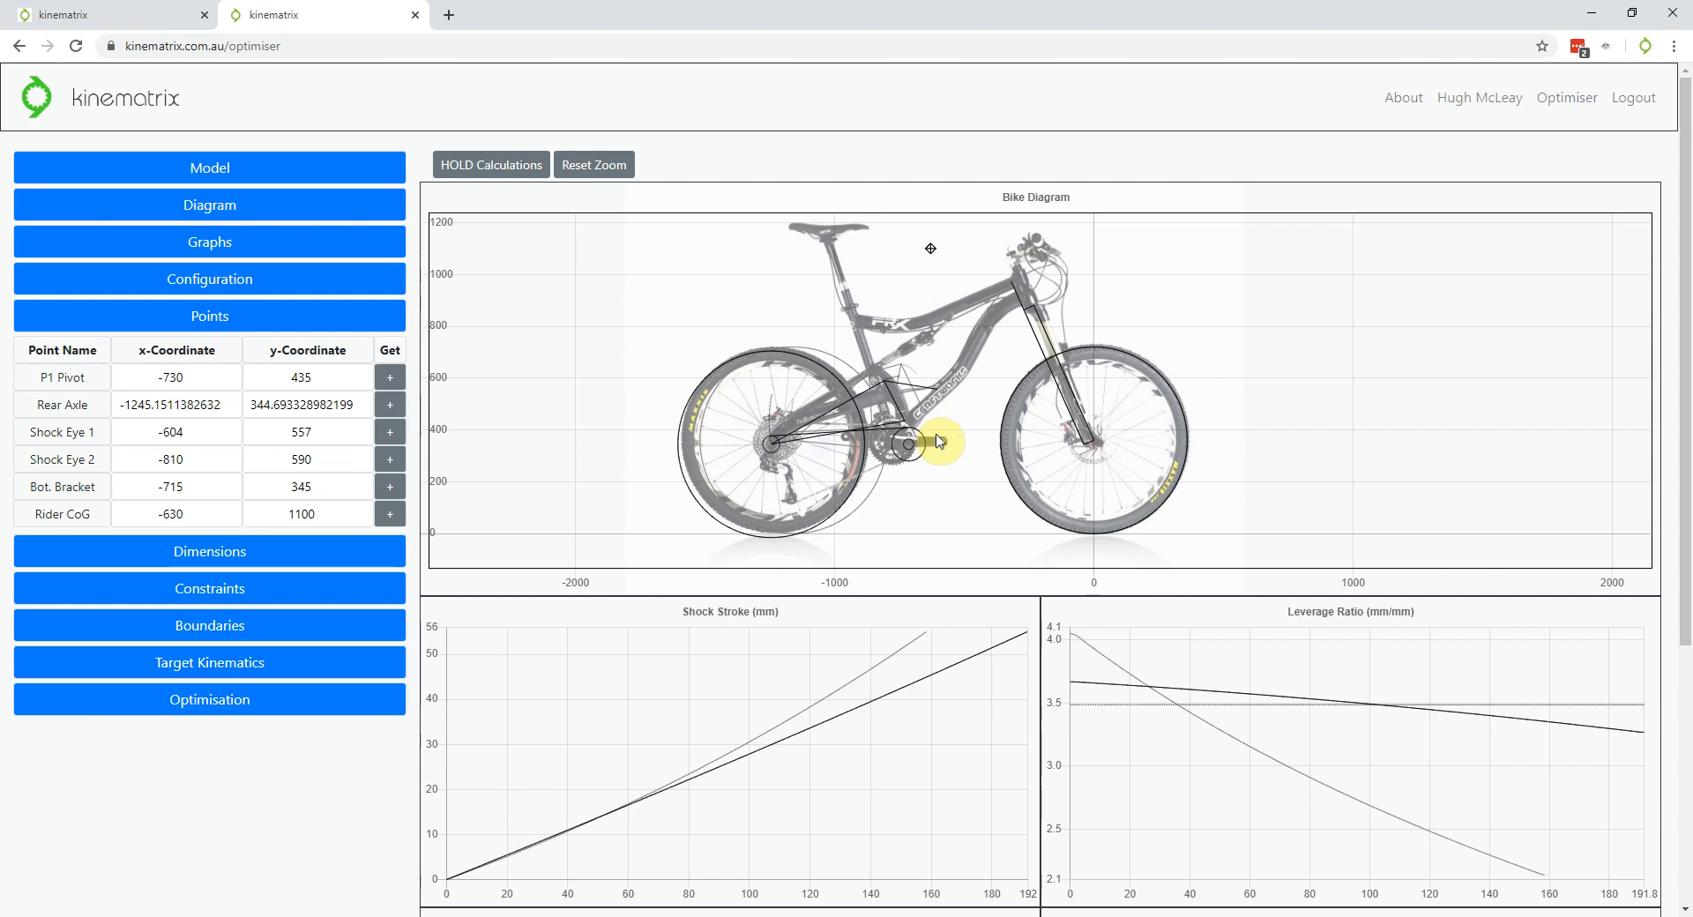
pyautogui.scroll(-1, 906, 417)
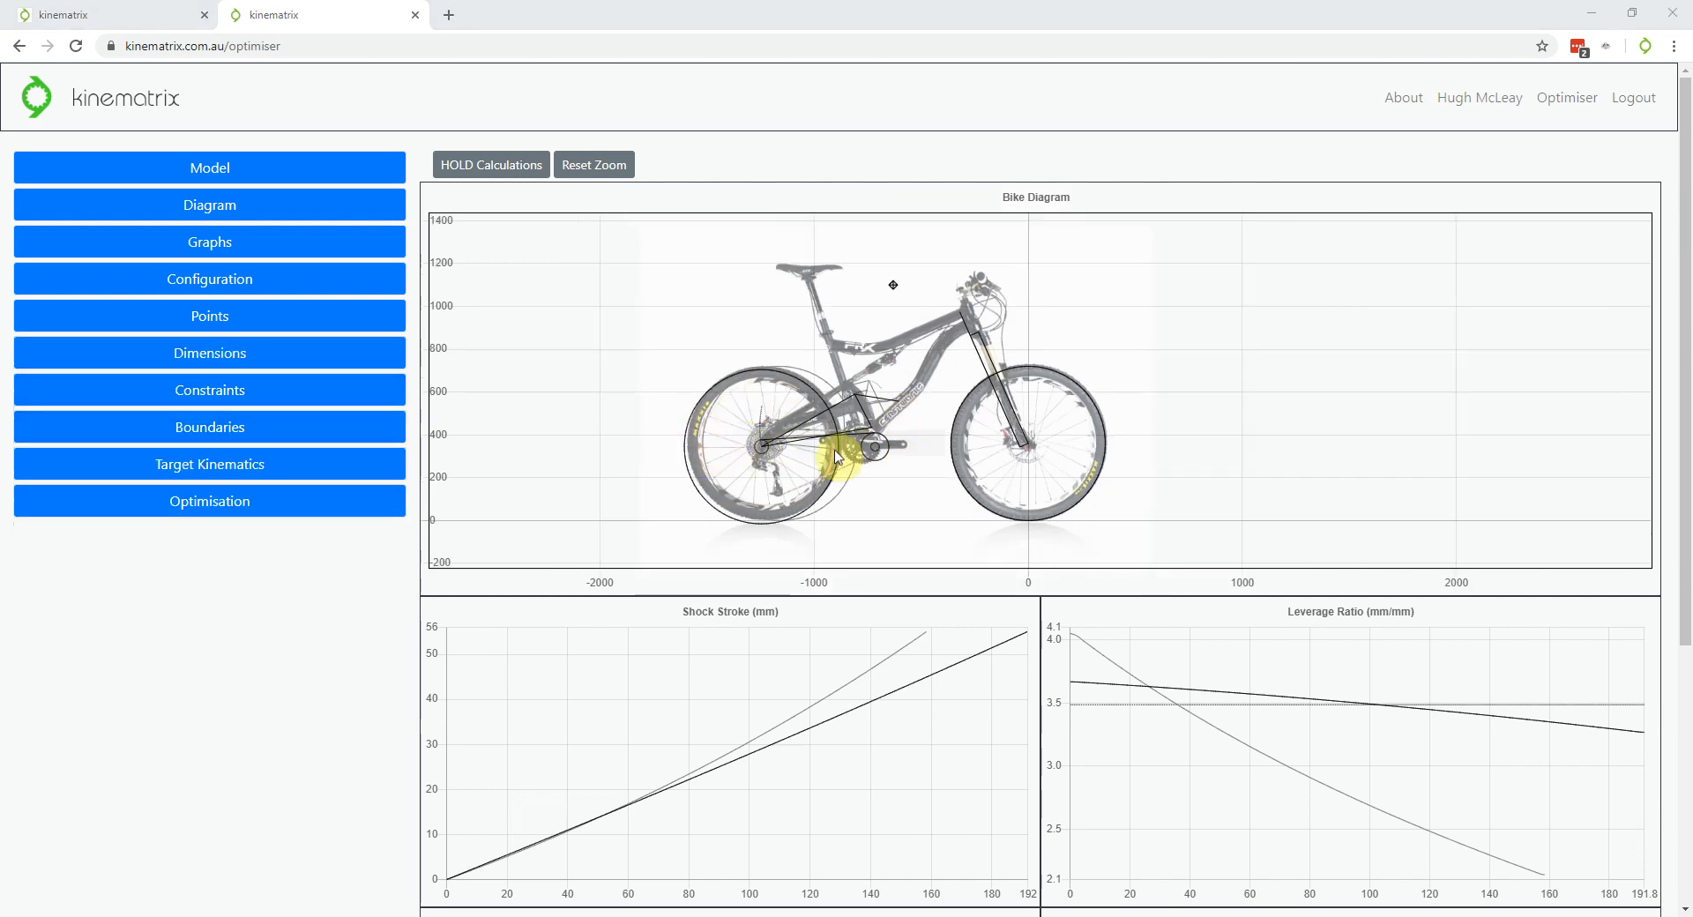
# Rotate the bike photo to -1 degrees in the Model Diagram settings
pyautogui.click(207, 176)
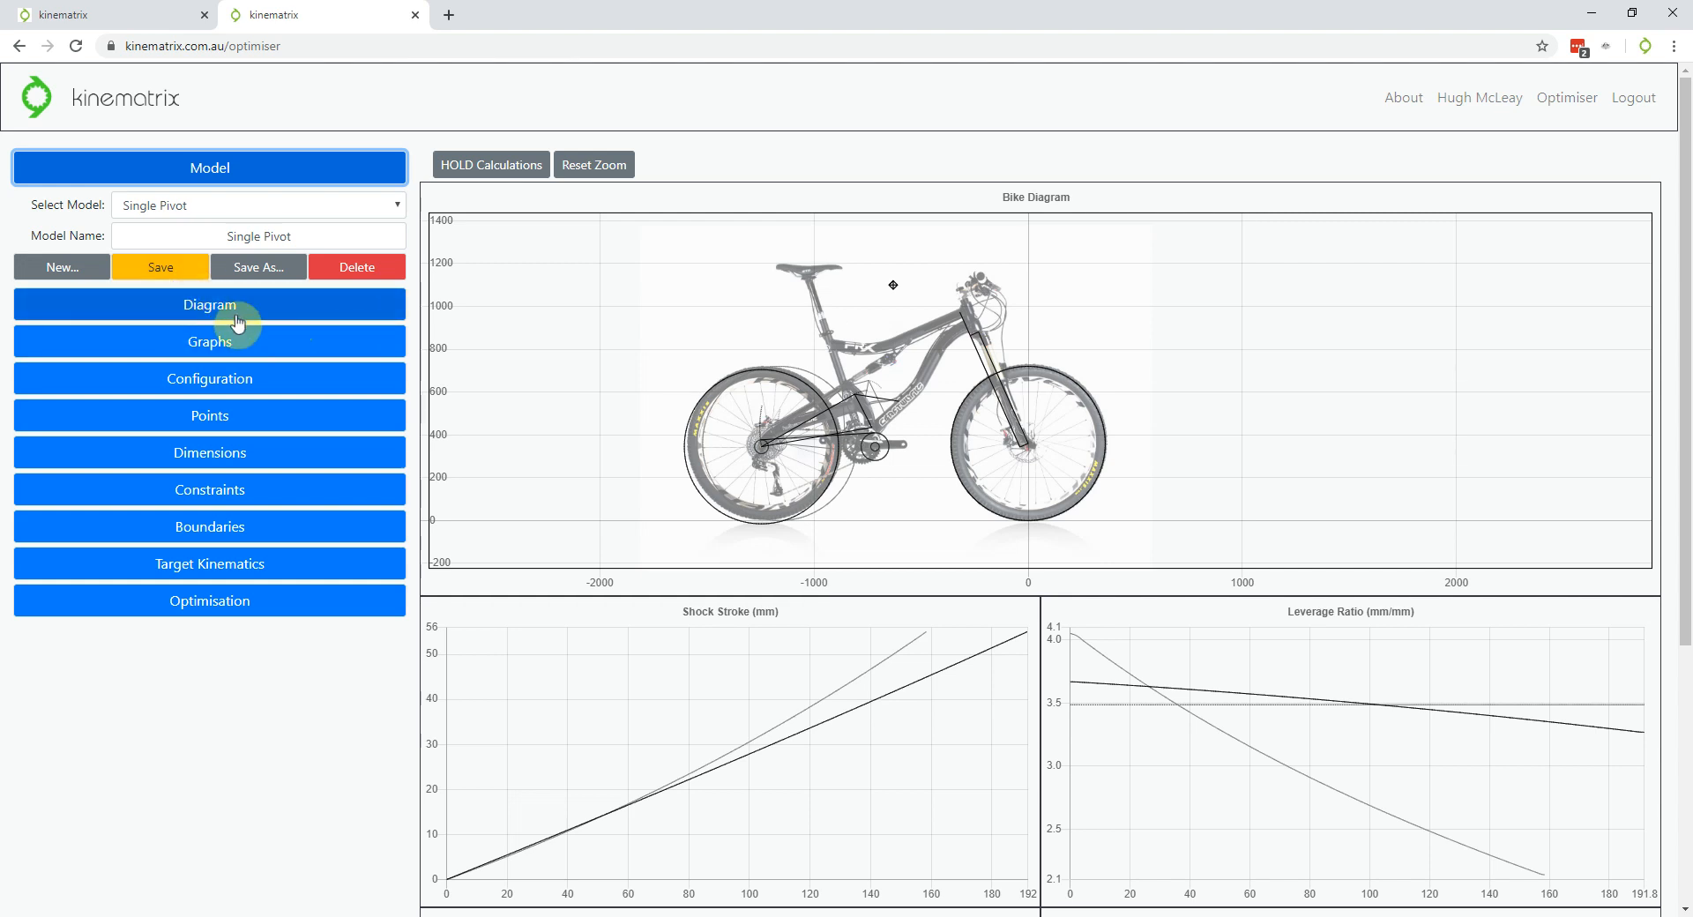
pyautogui.click(252, 319)
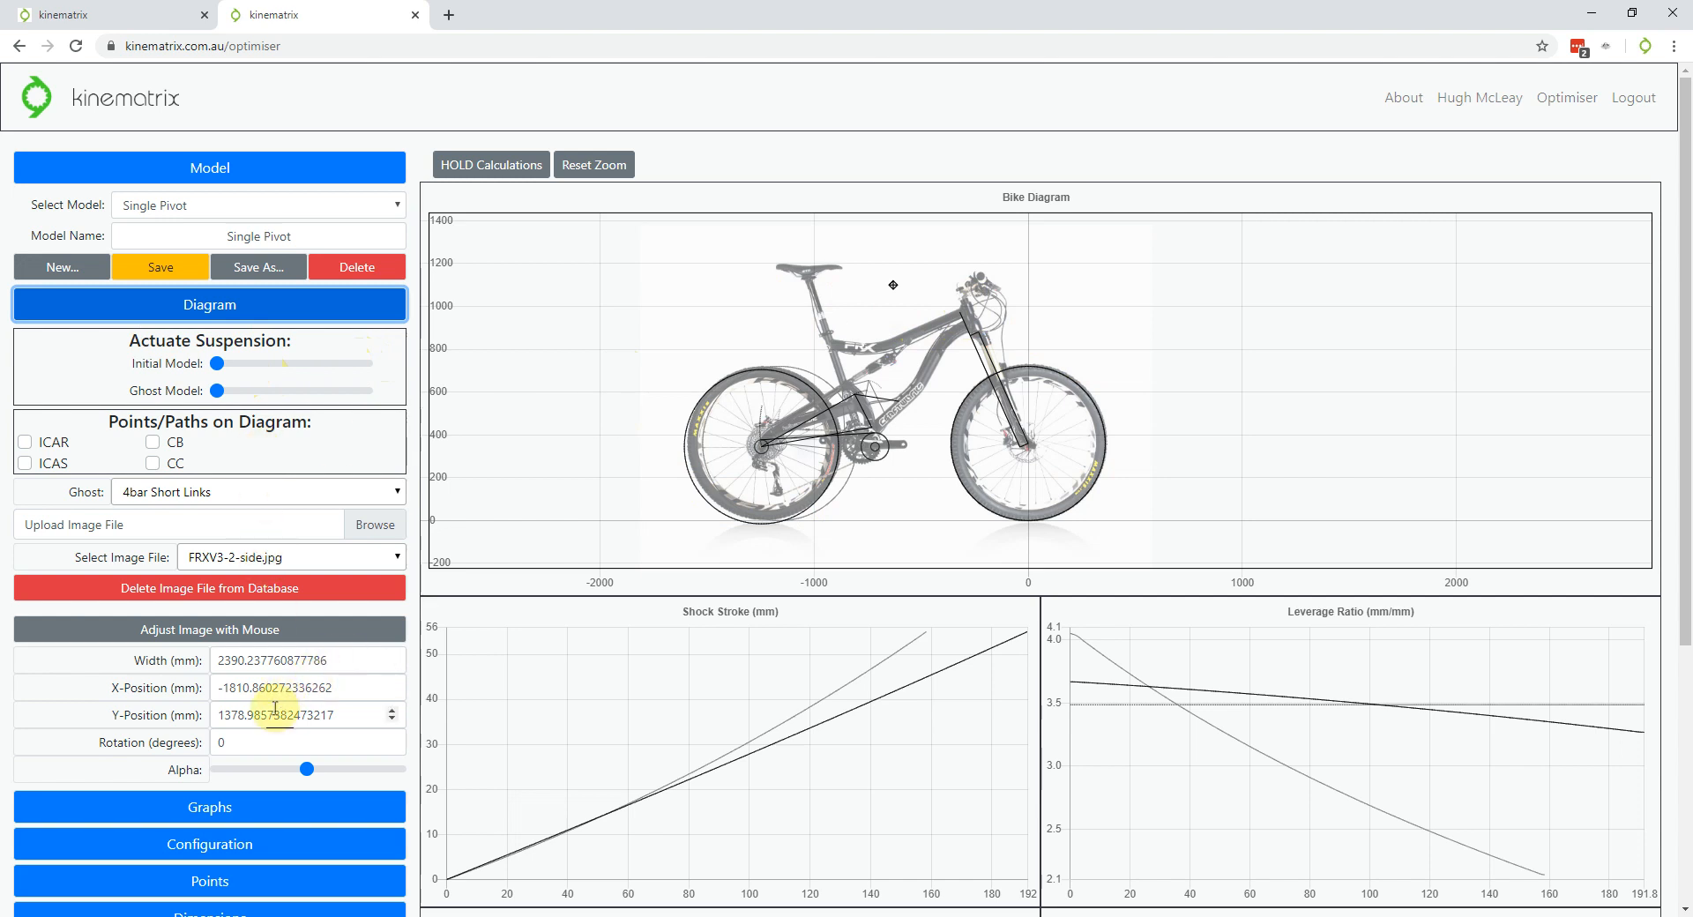
pyautogui.click(392, 738)
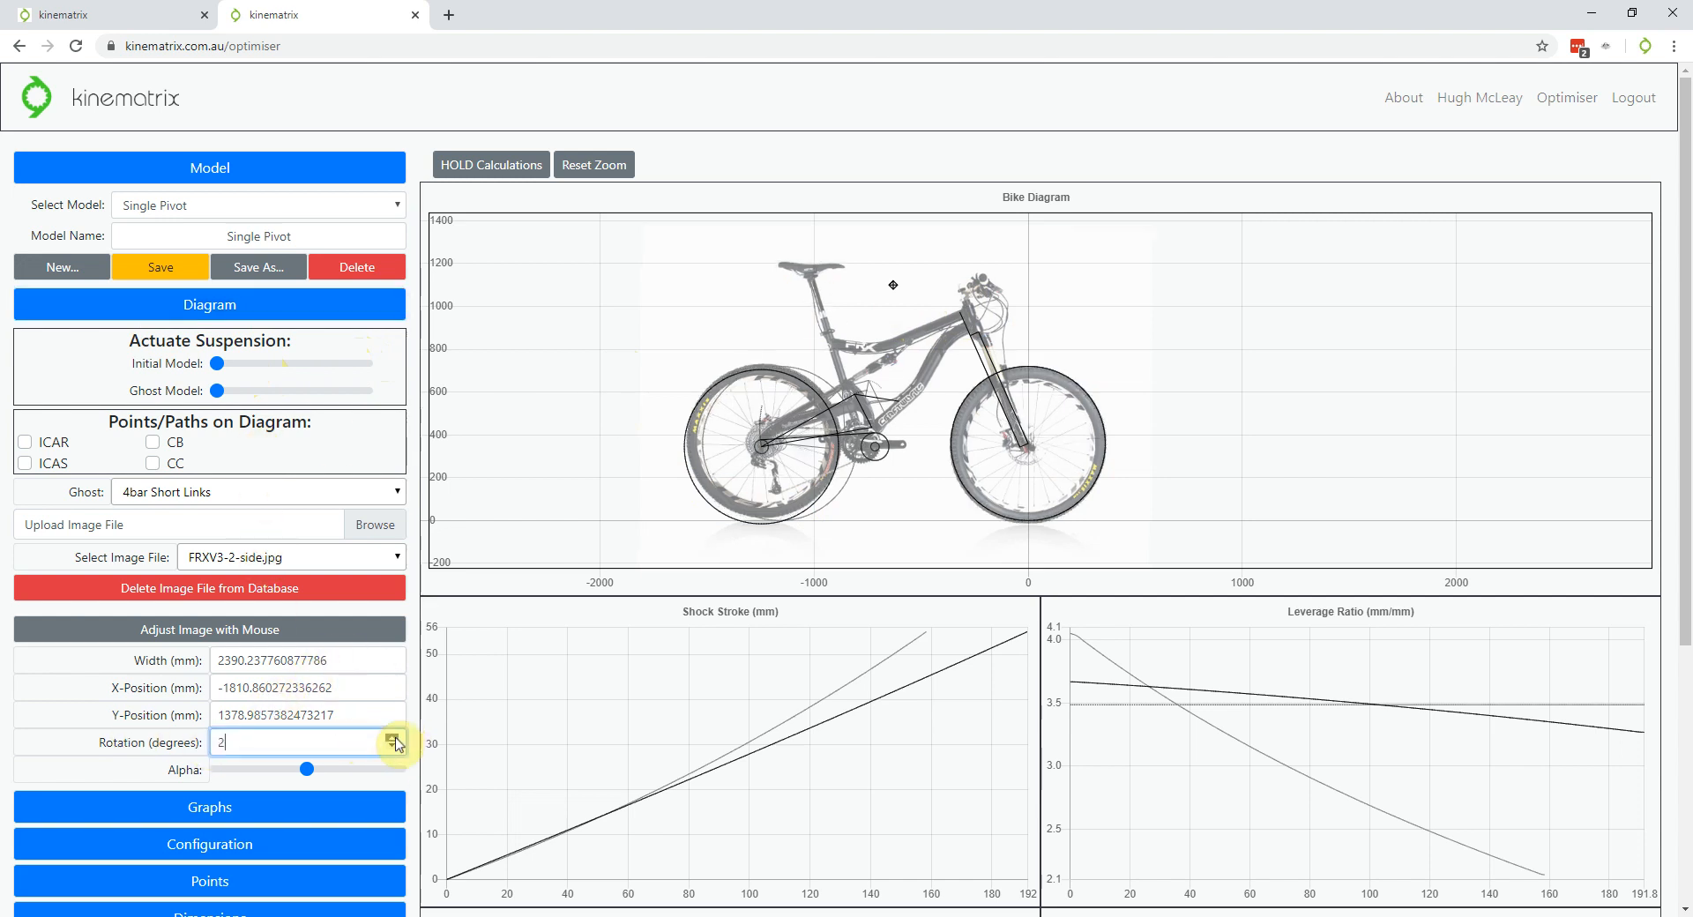
pyautogui.click(392, 738)
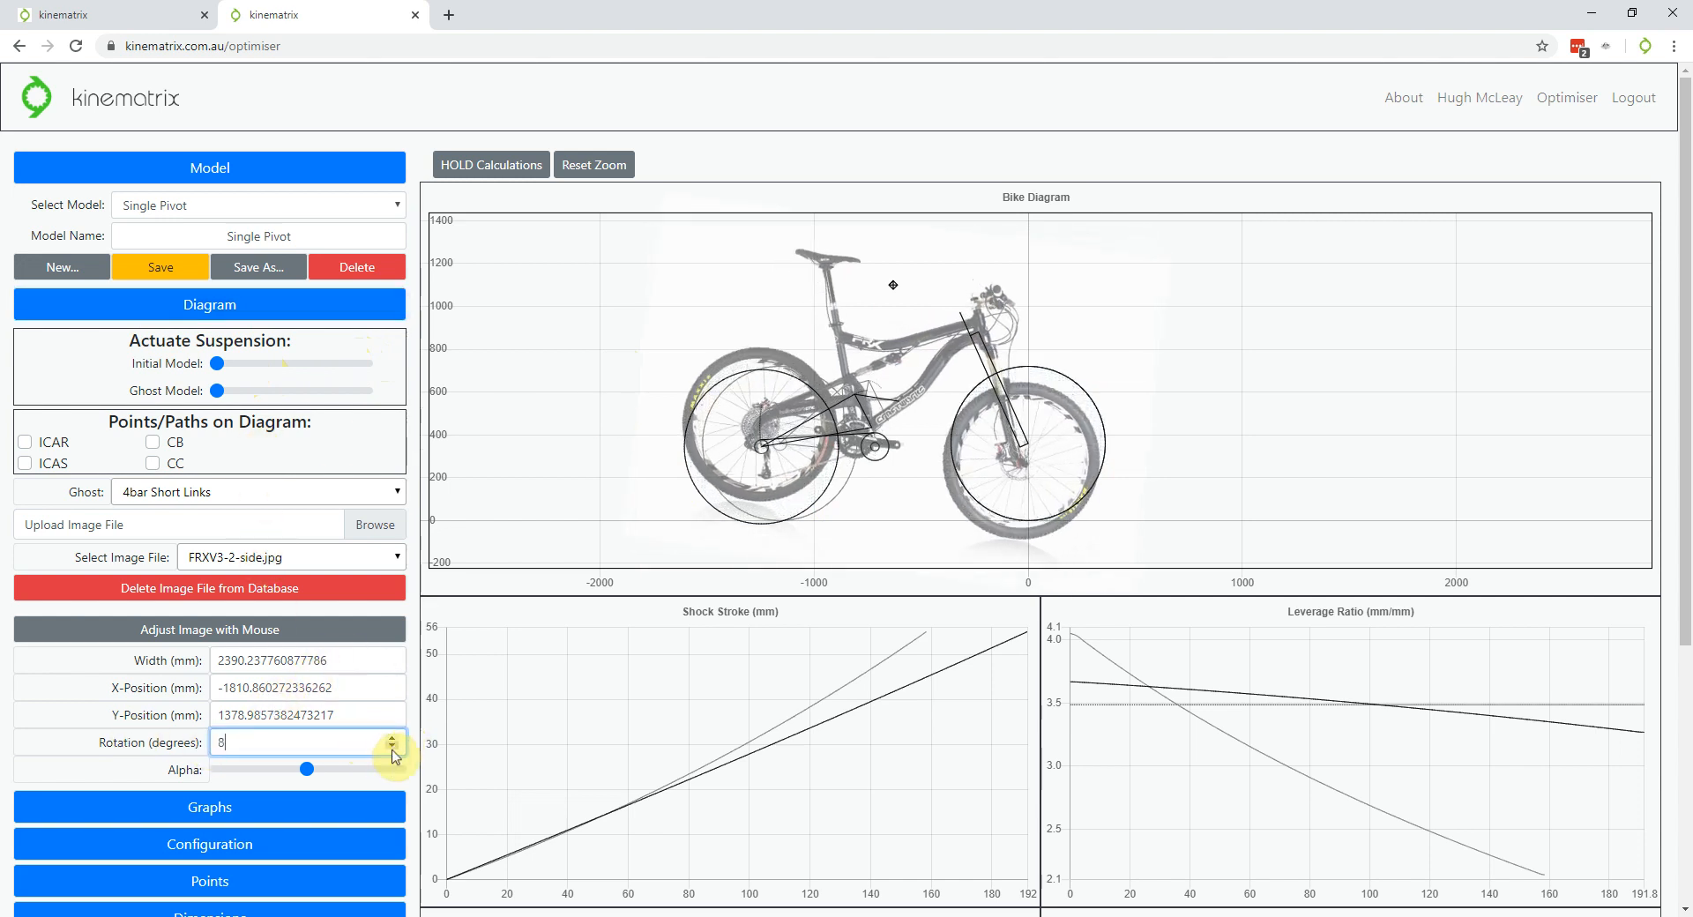
pyautogui.click(393, 748)
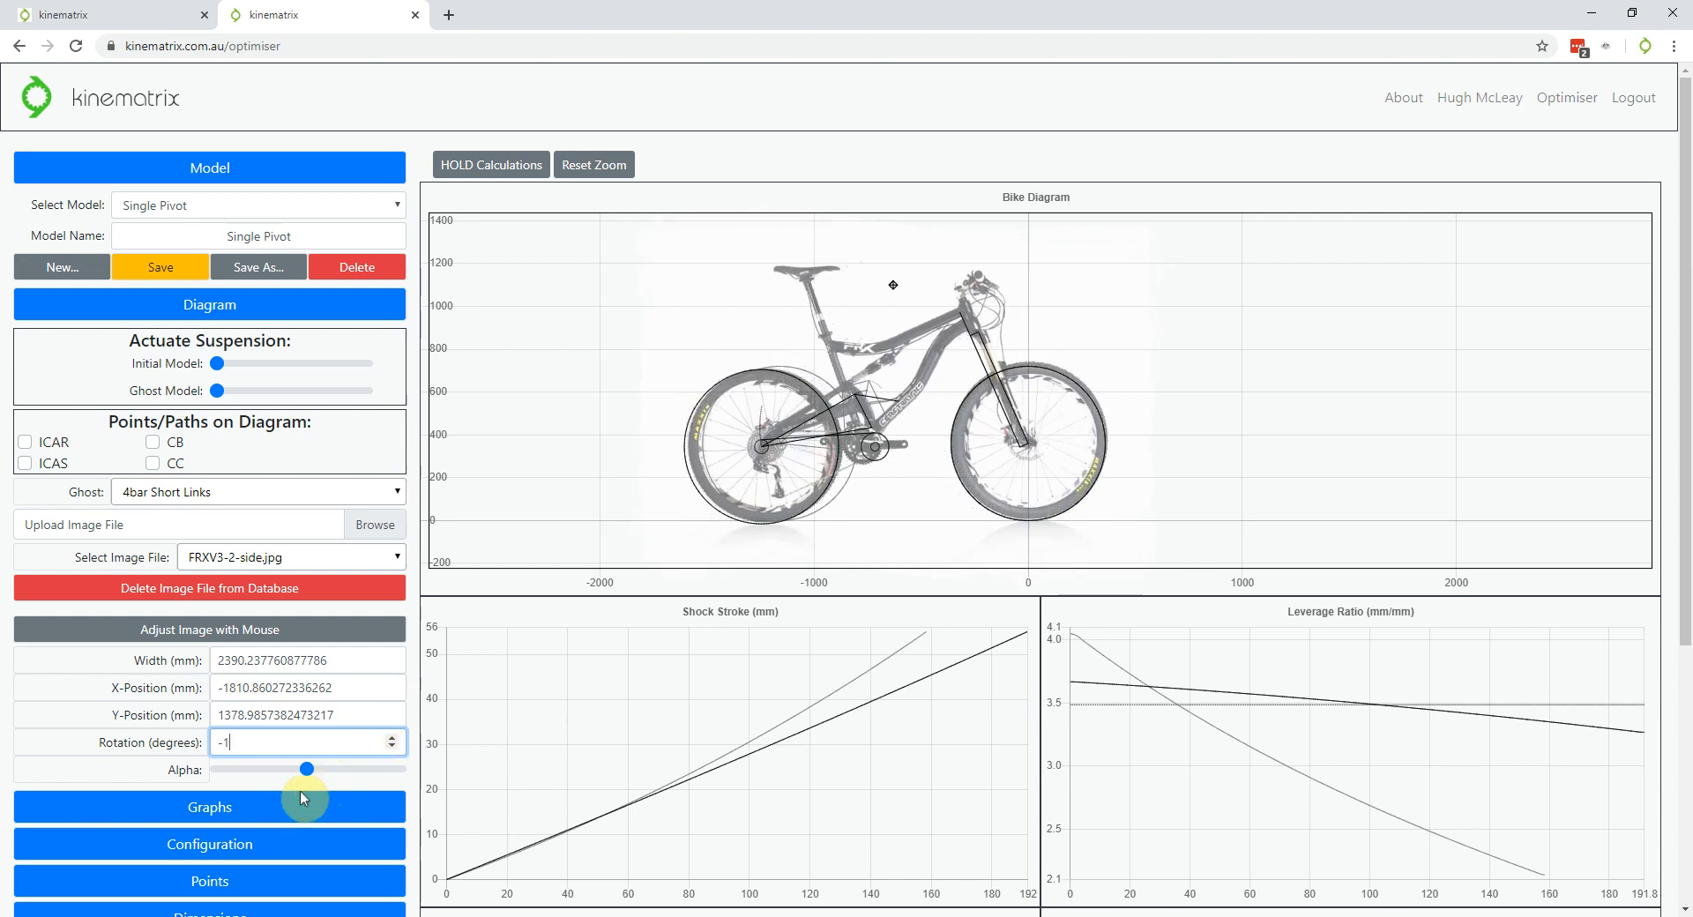
# Fade the bike photo to nearly transparent and bring up the graph preferences
pyautogui.moveTo(307, 769); pyautogui.dragTo(226, 772)
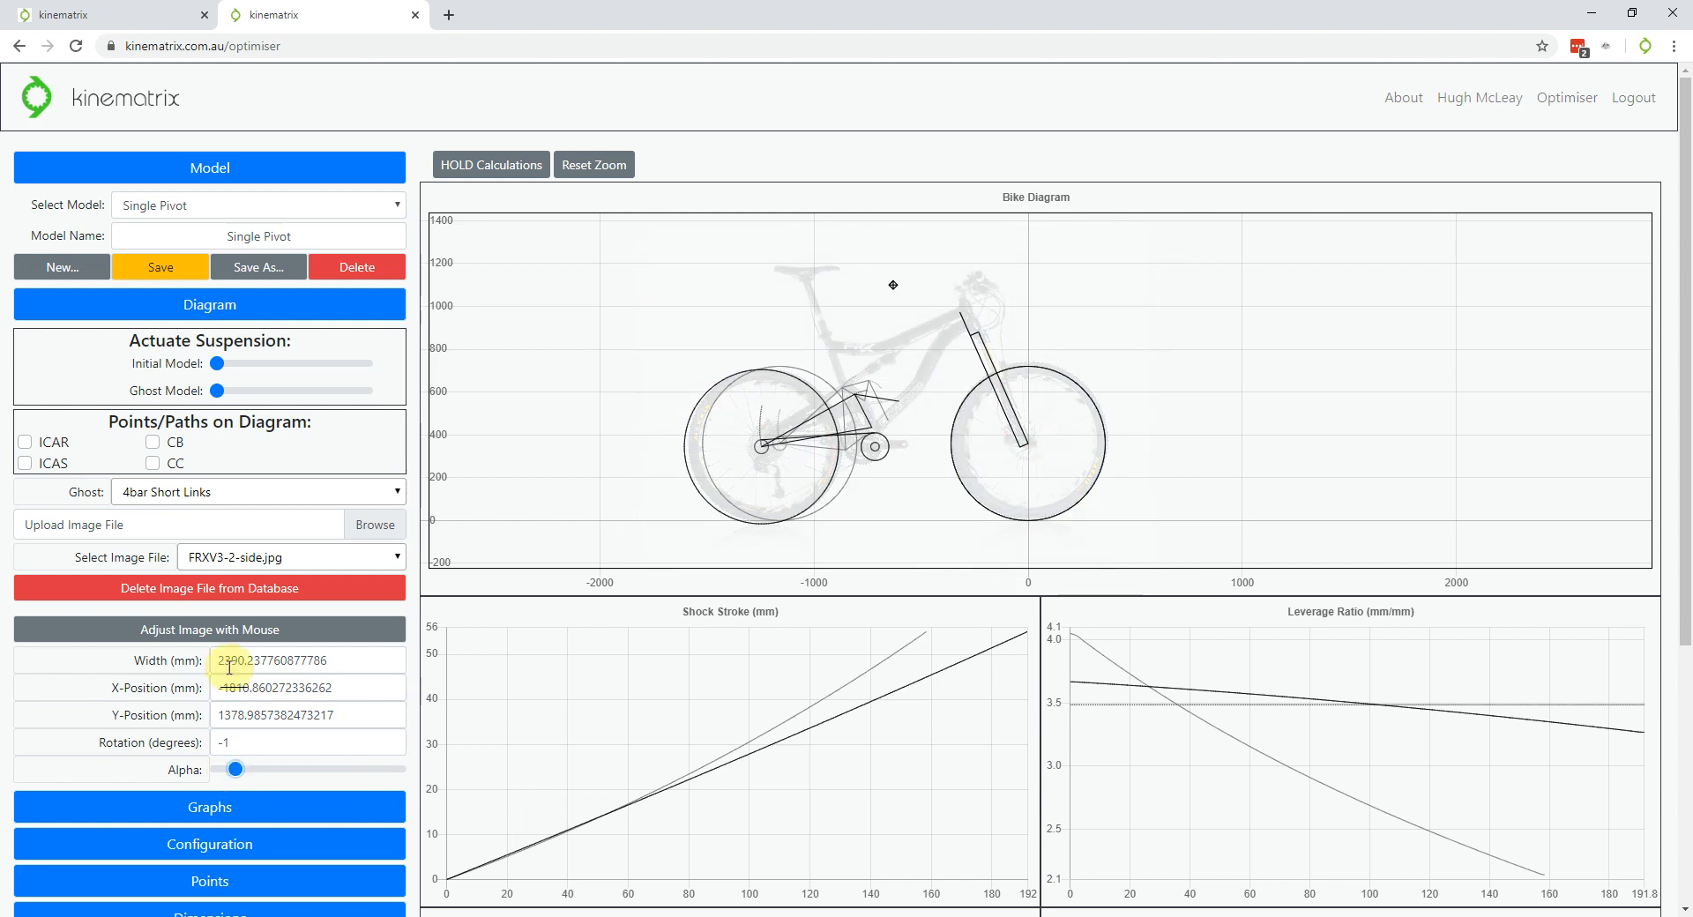
pyautogui.click(187, 309)
pyautogui.click(192, 344)
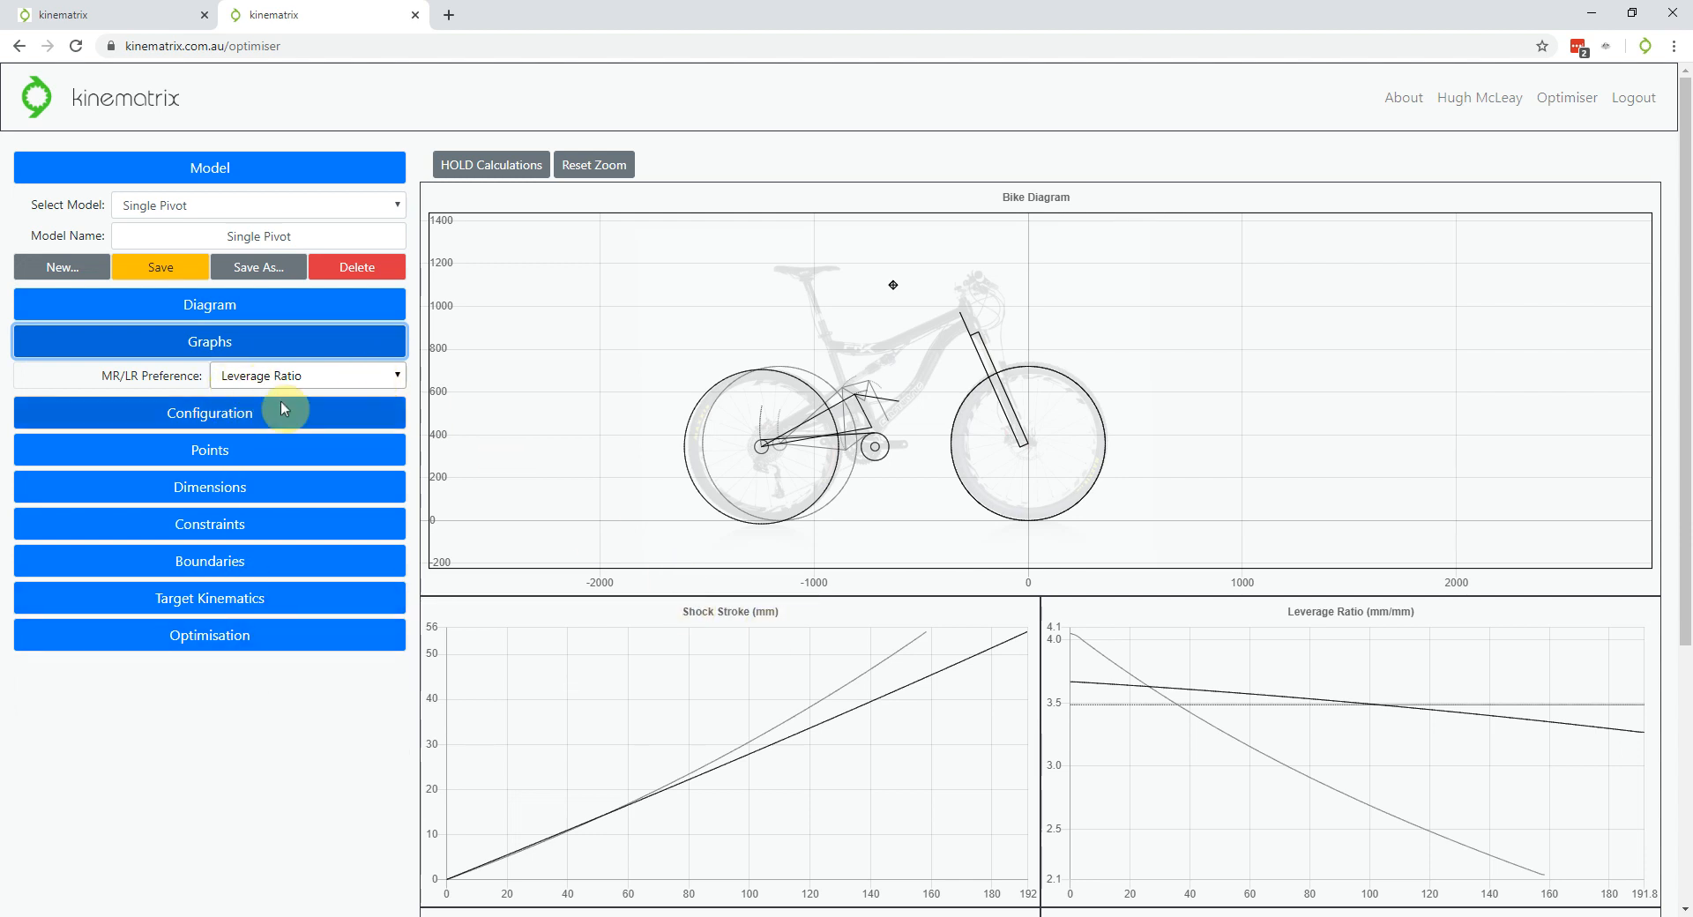
# Plot Motion Ratio instead of Leverage Ratio on the right-hand chart
pyautogui.scroll(-2, 367, 753)
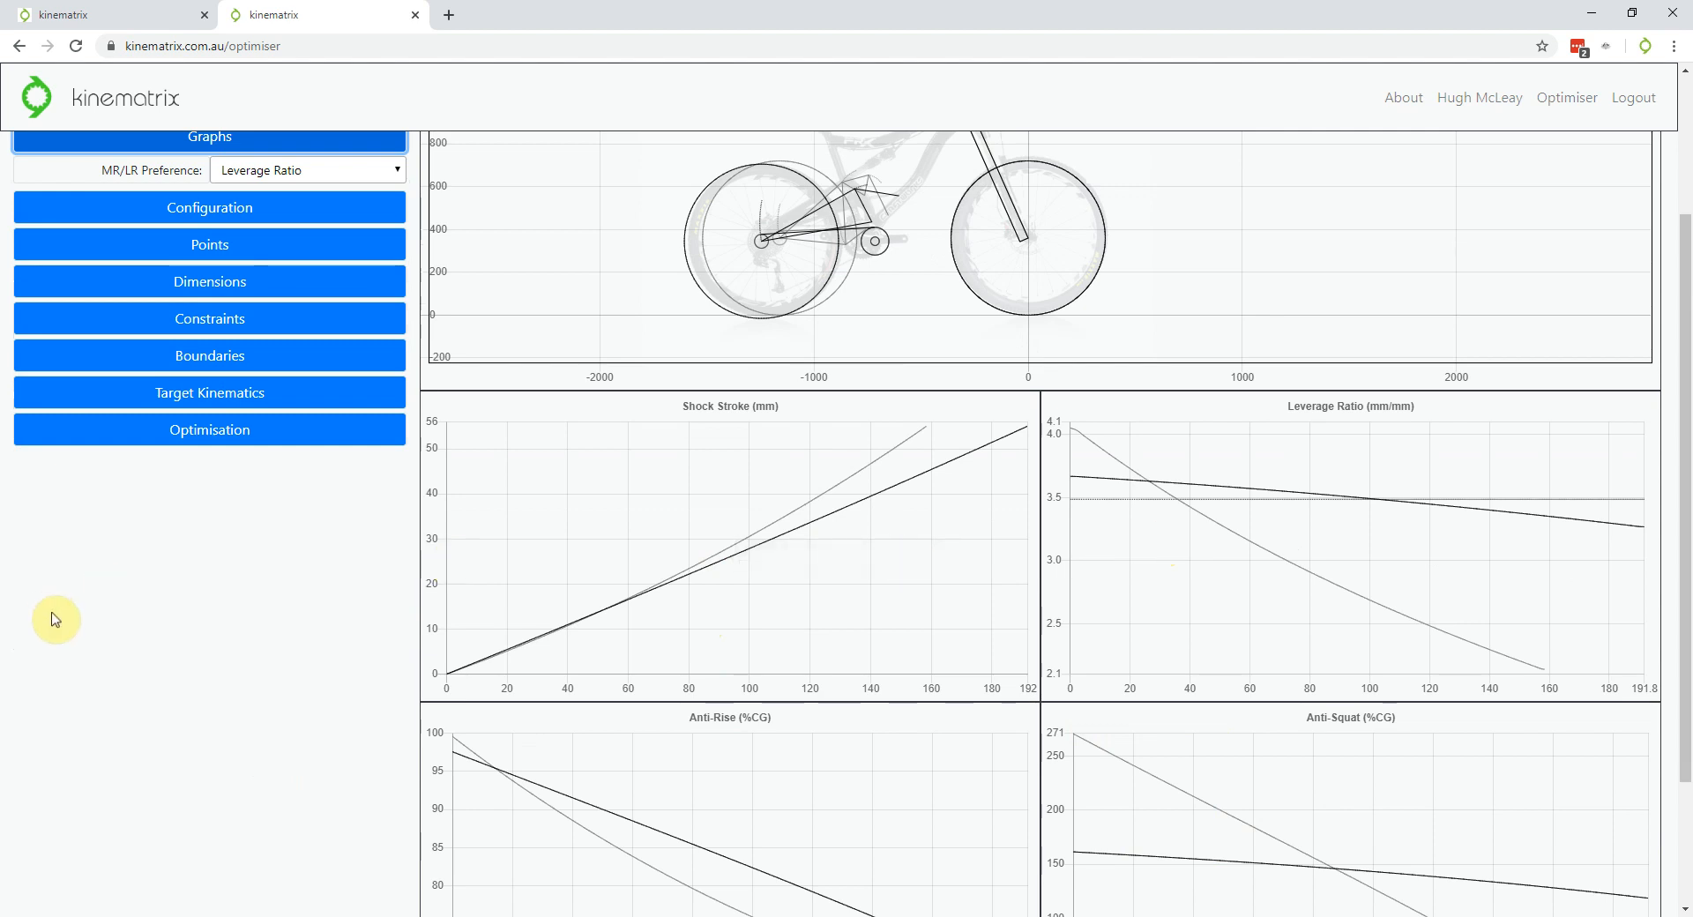
pyautogui.scroll(1, 106, 631)
pyautogui.scroll(1, 183, 686)
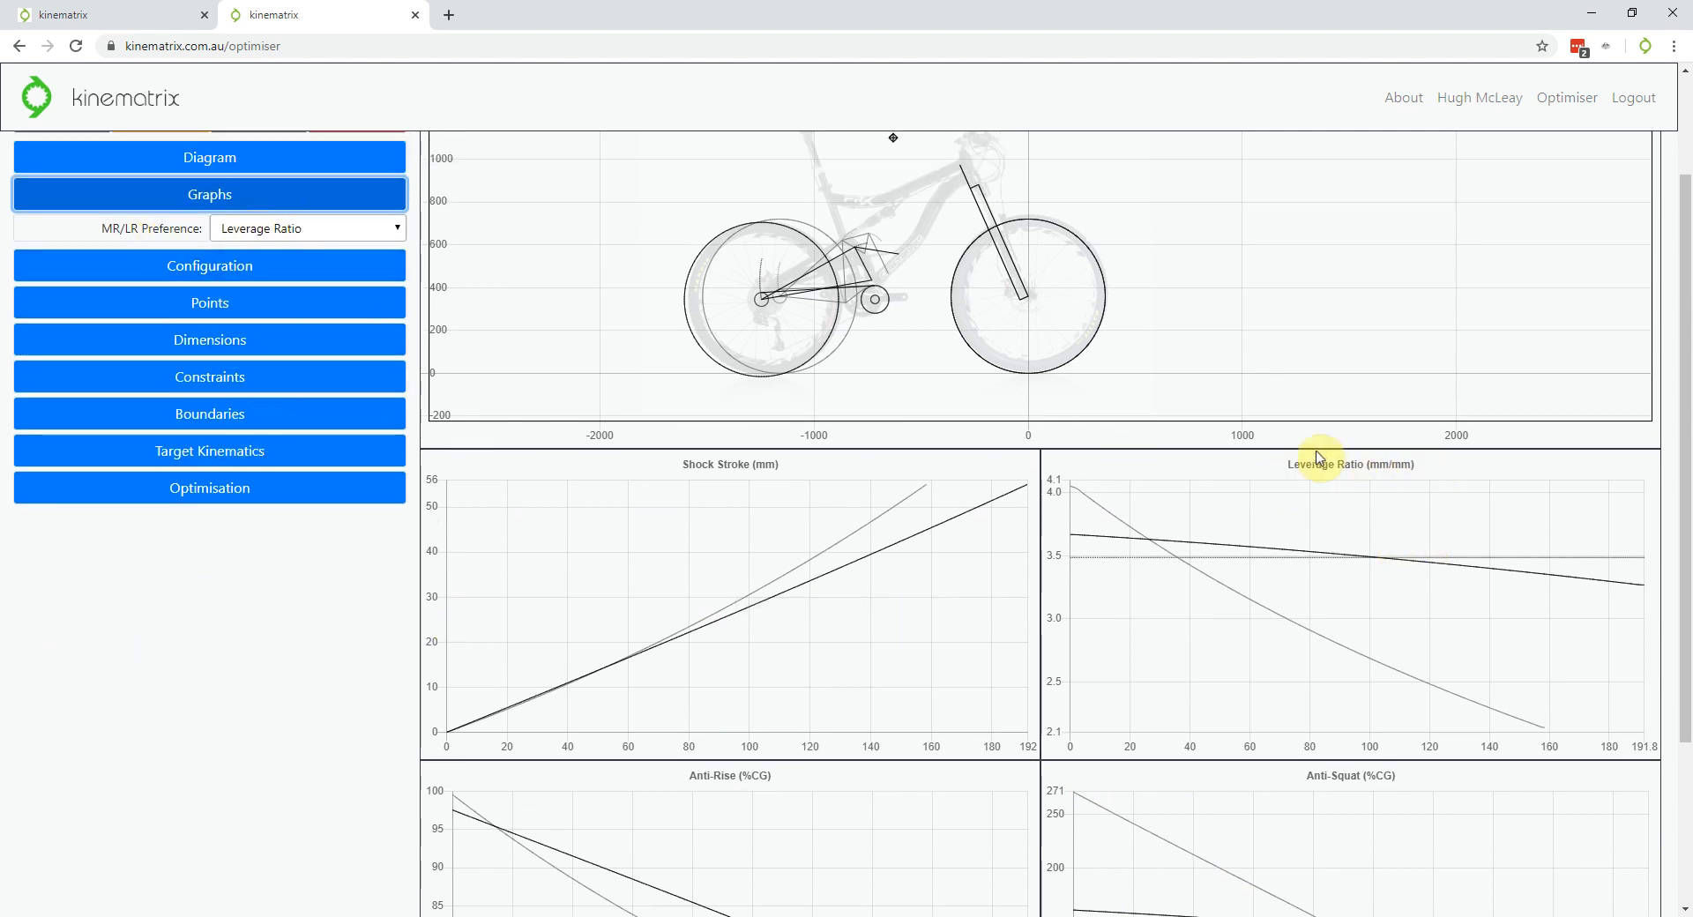
pyautogui.click(322, 233)
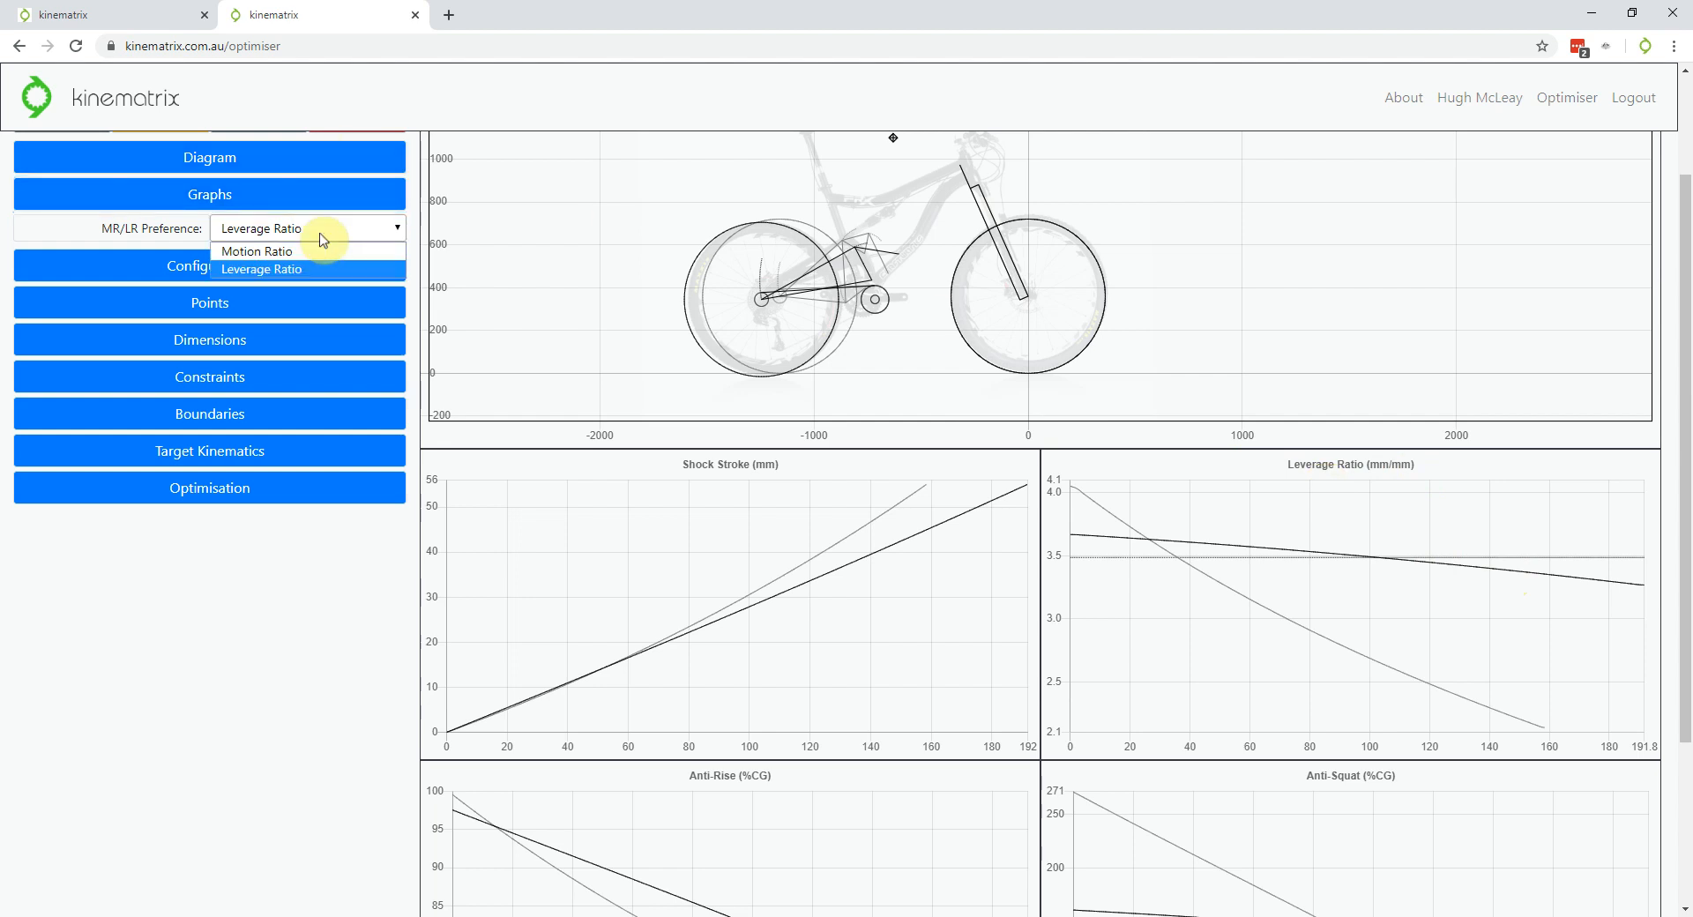
pyautogui.click(315, 254)
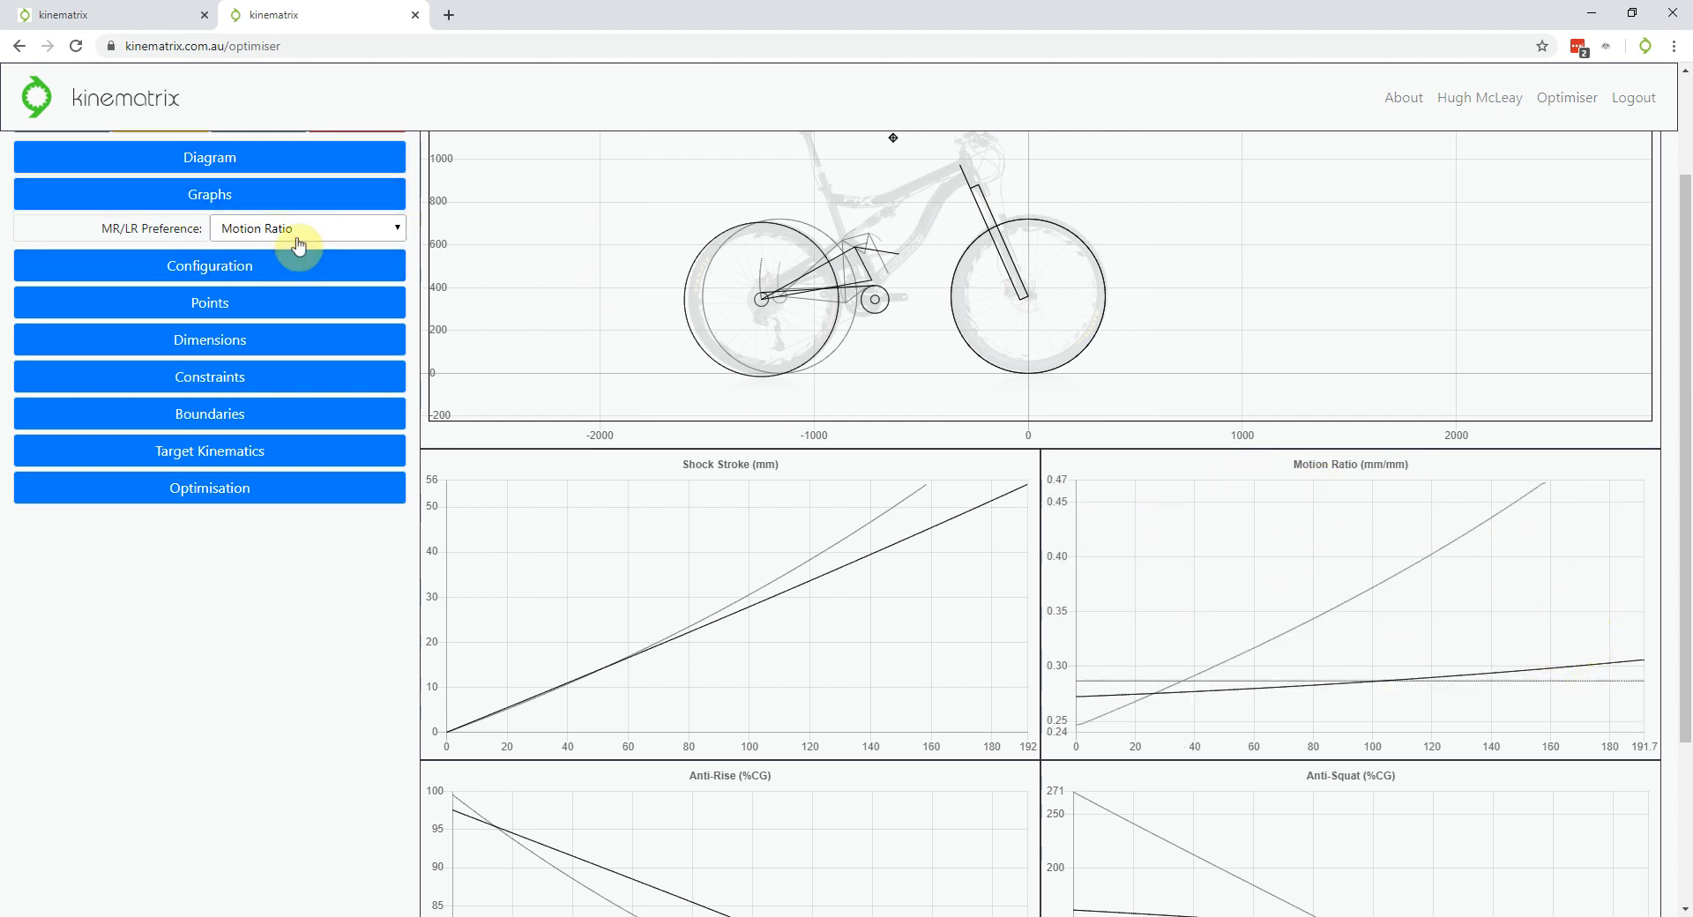
# Switch the chart back to Leverage Ratio and show the linkage Configuration settings
pyautogui.click(348, 231)
pyautogui.click(290, 271)
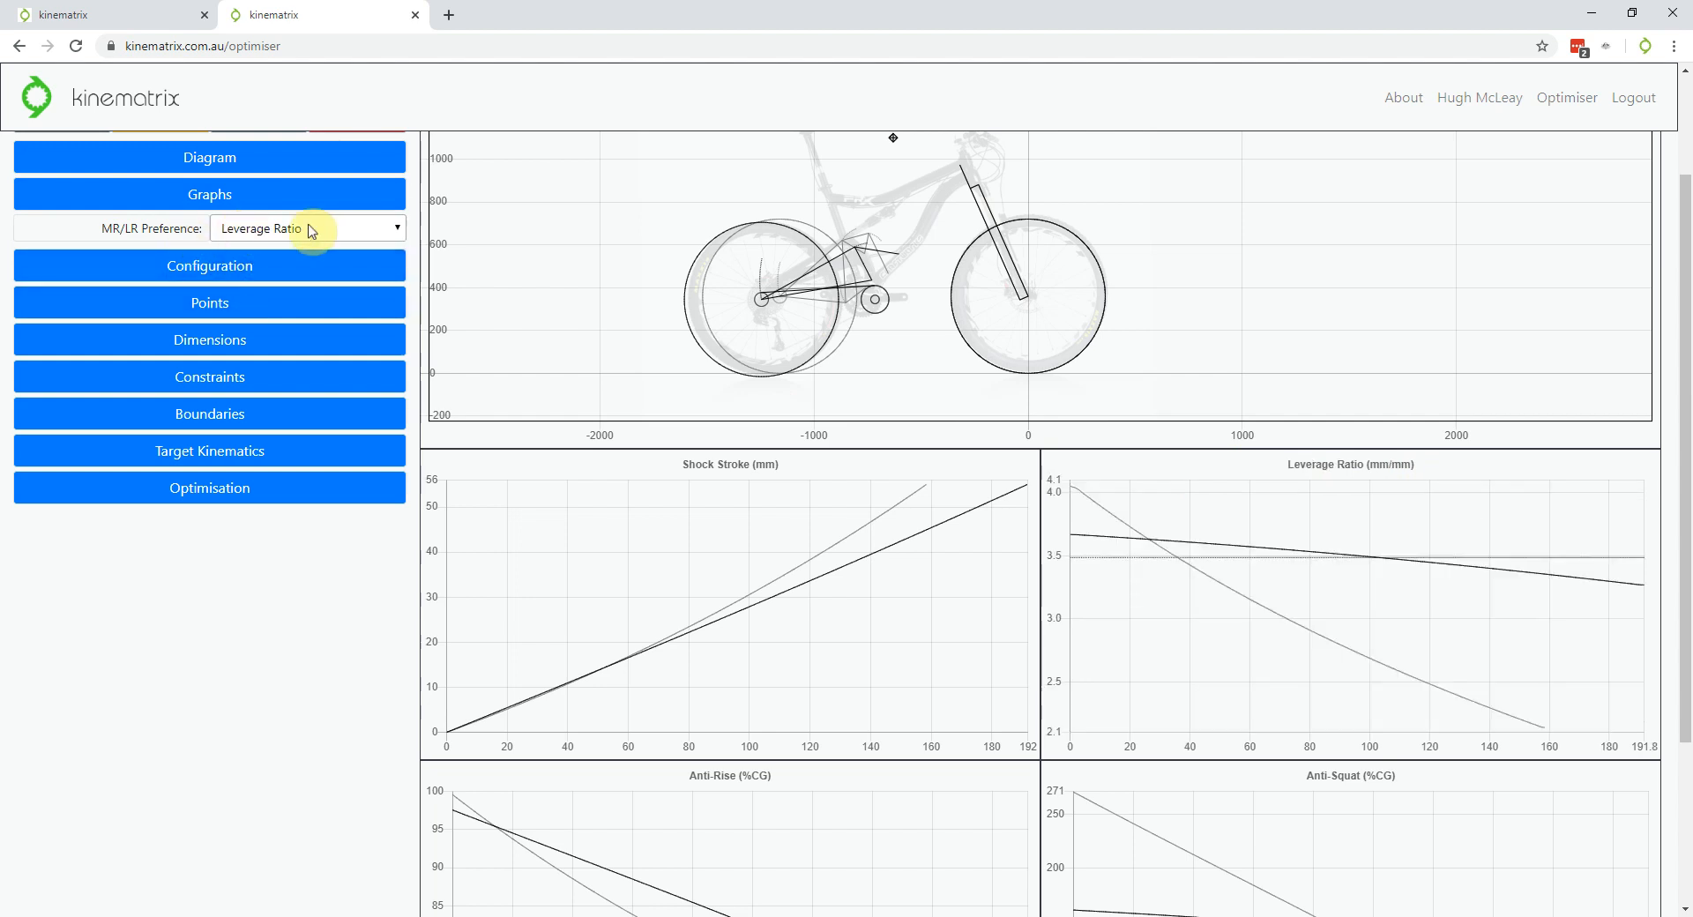
pyautogui.click(331, 265)
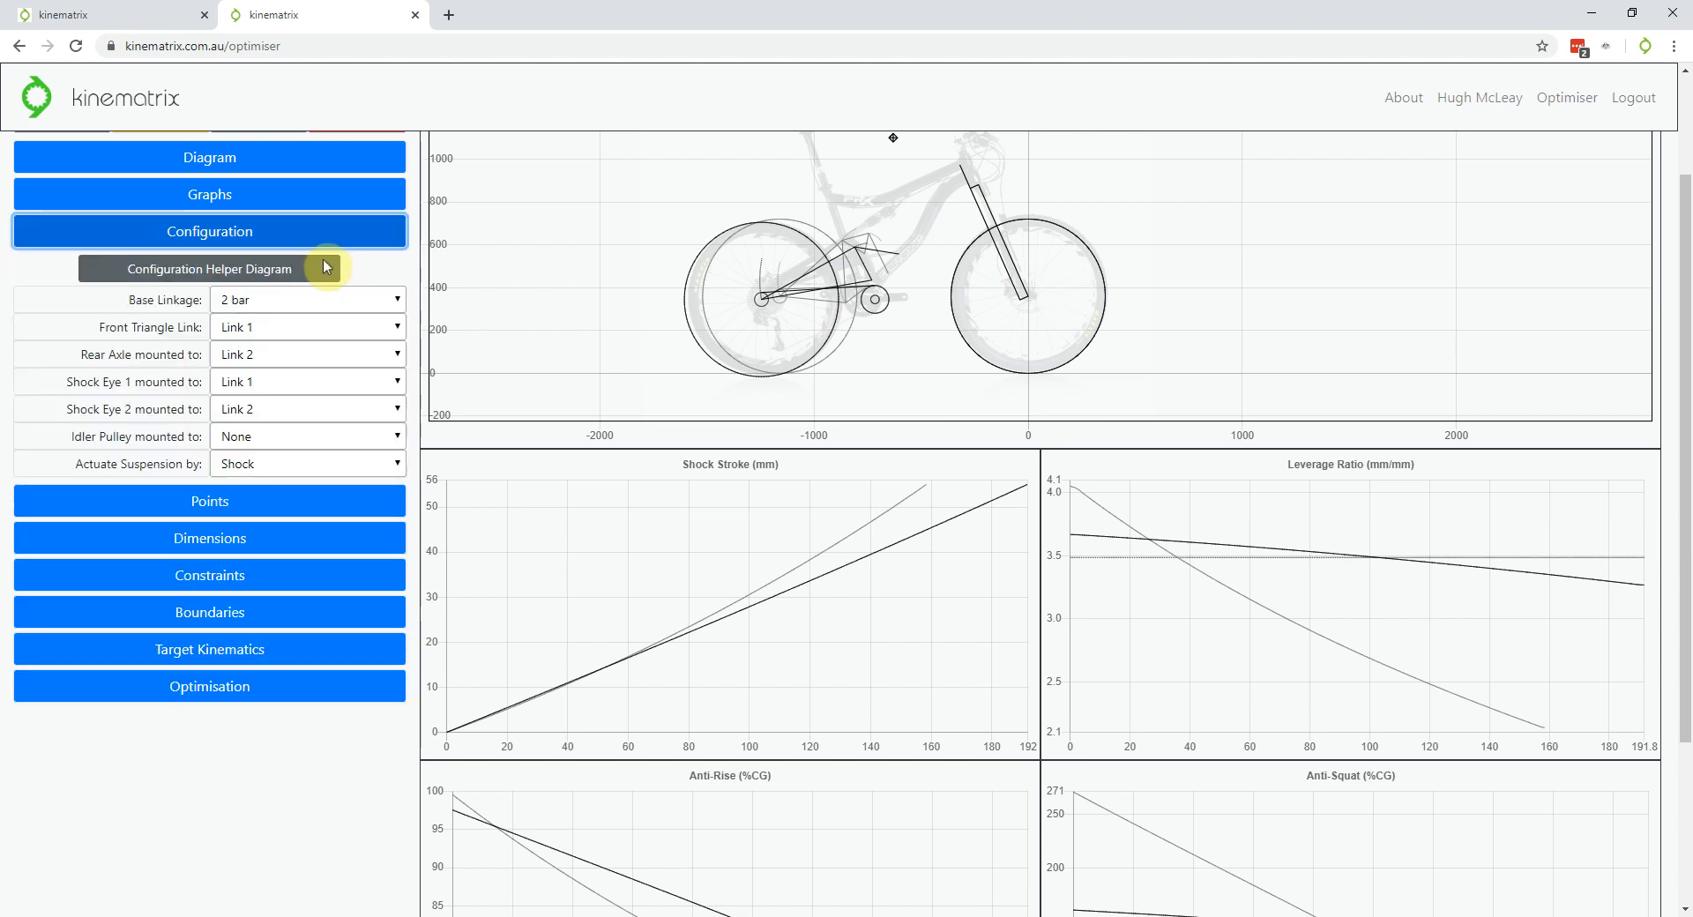
# Zoom the Bike Diagram in around the rear linkage and wheels
pyautogui.scroll(1, 306, 766)
pyautogui.scroll(1, 306, 766)
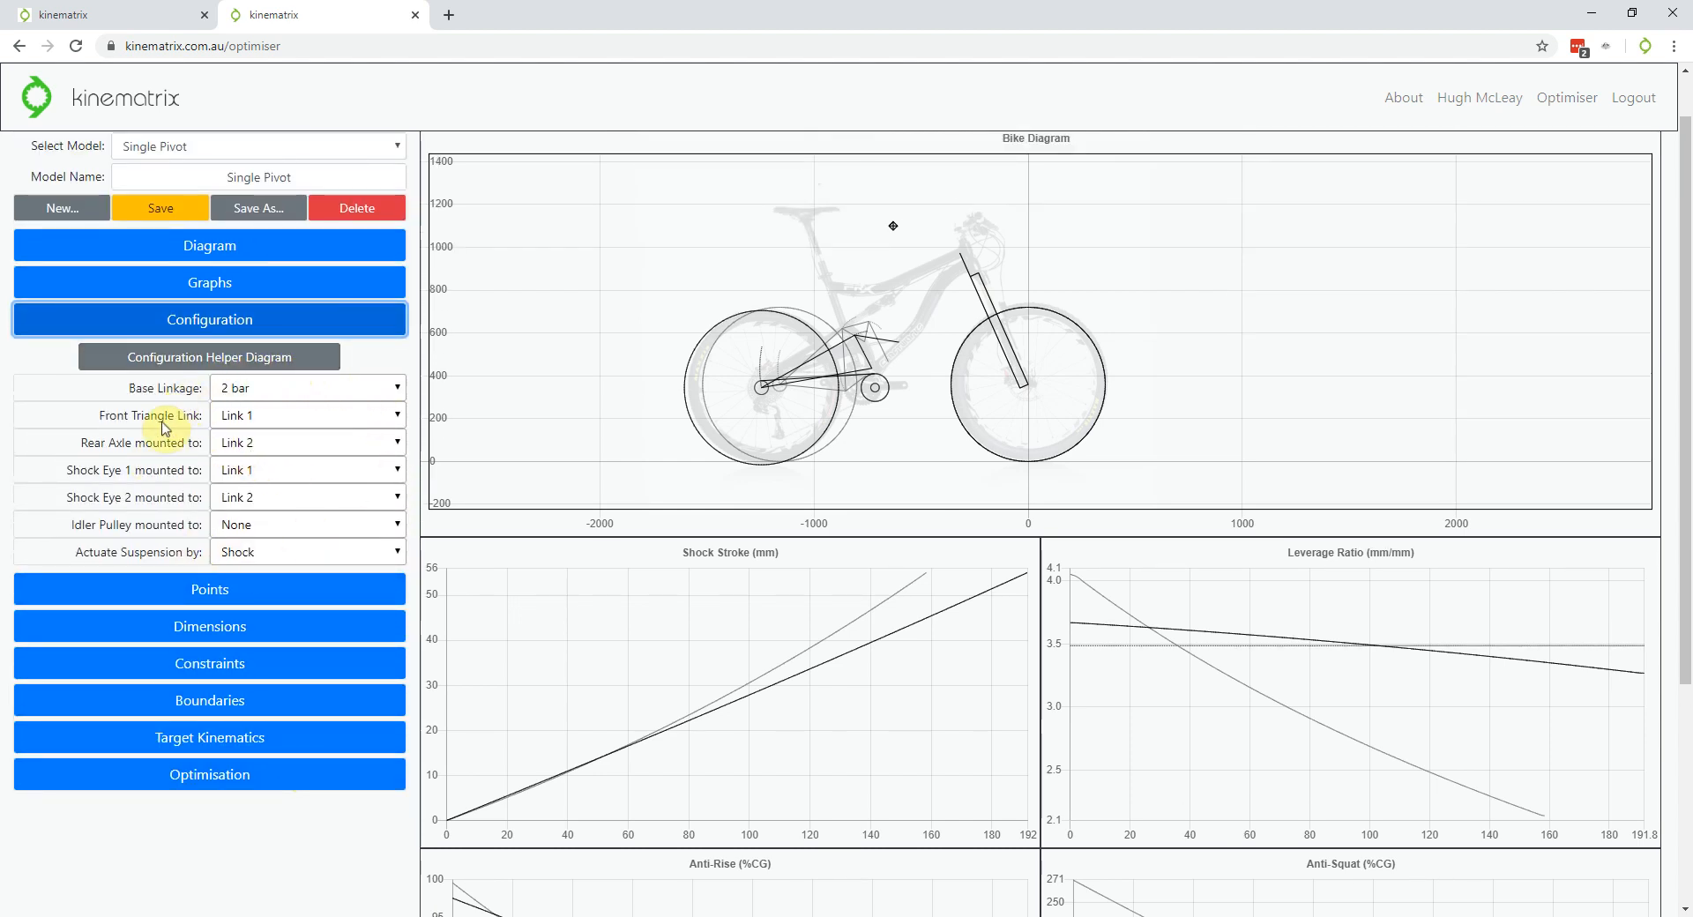
pyautogui.scroll(8, 868, 378)
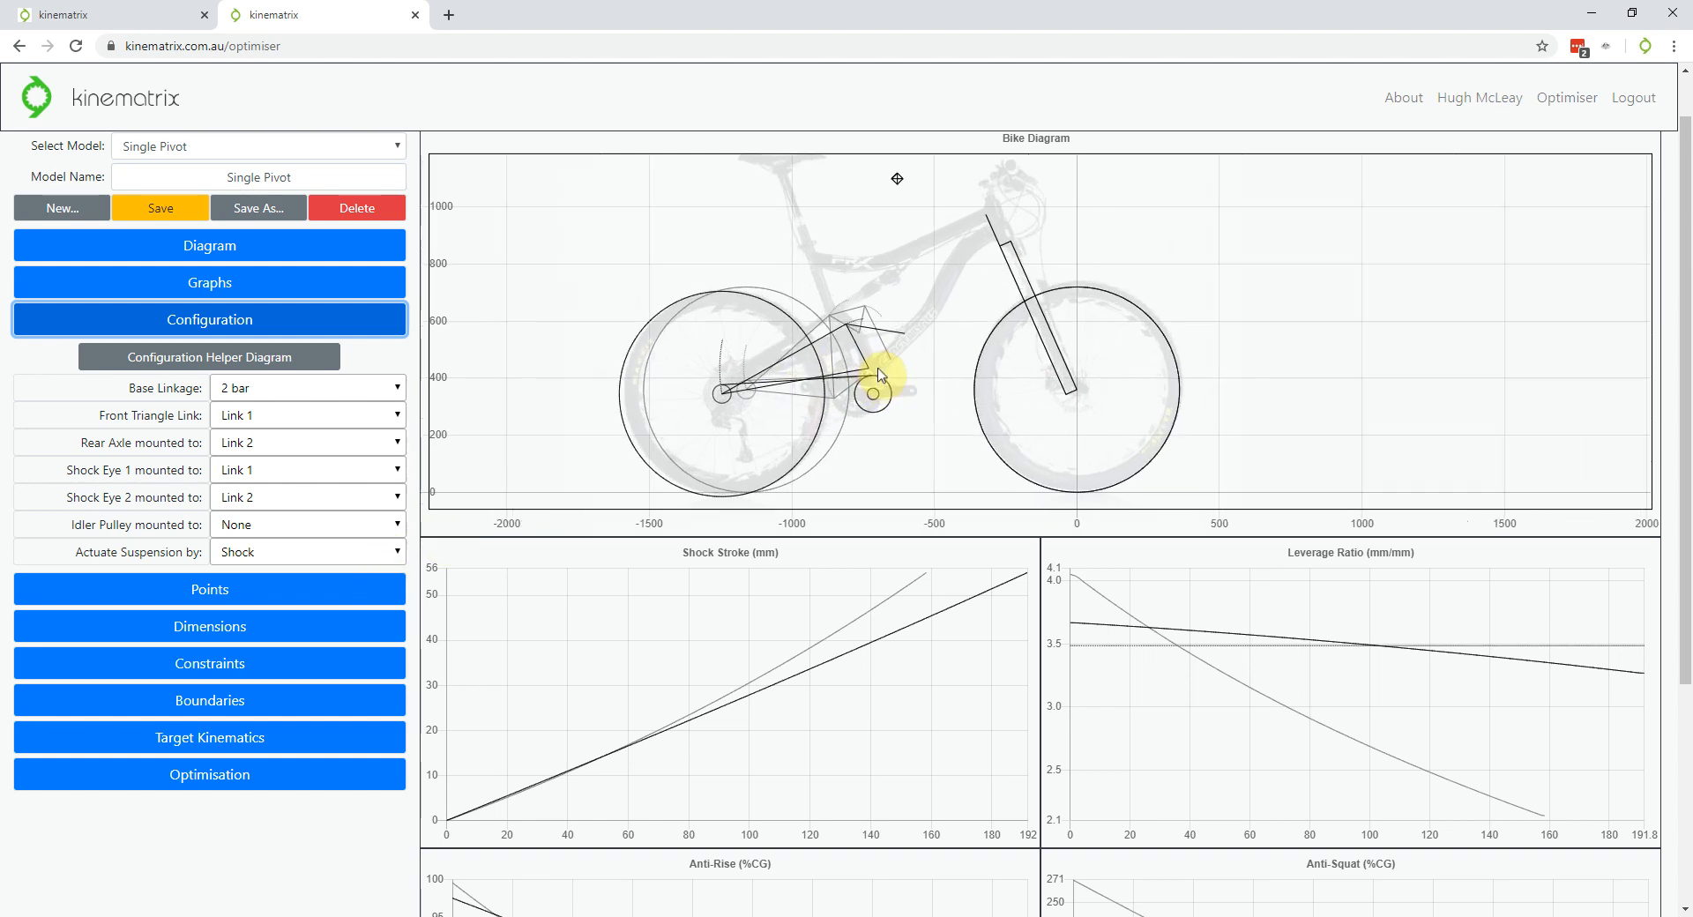
pyautogui.scroll(-6, 992, 273)
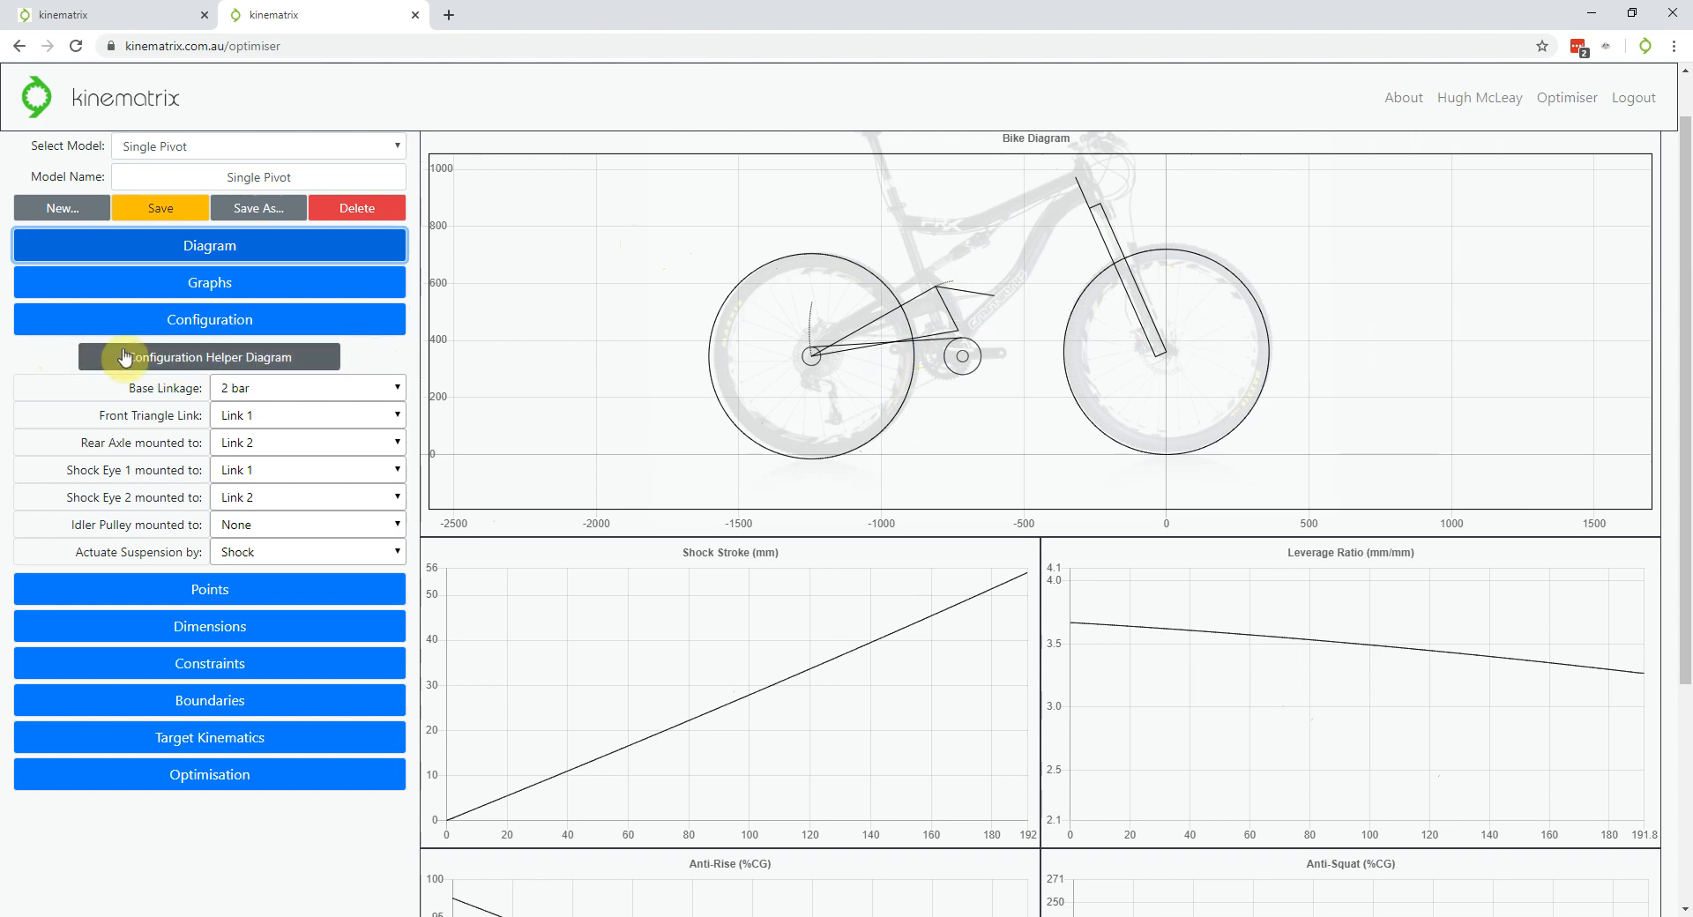
# Consult the 2/4/6-bar link and pivot numbering diagram, then check the Idler Pulley mounting options
pyautogui.click(304, 366)
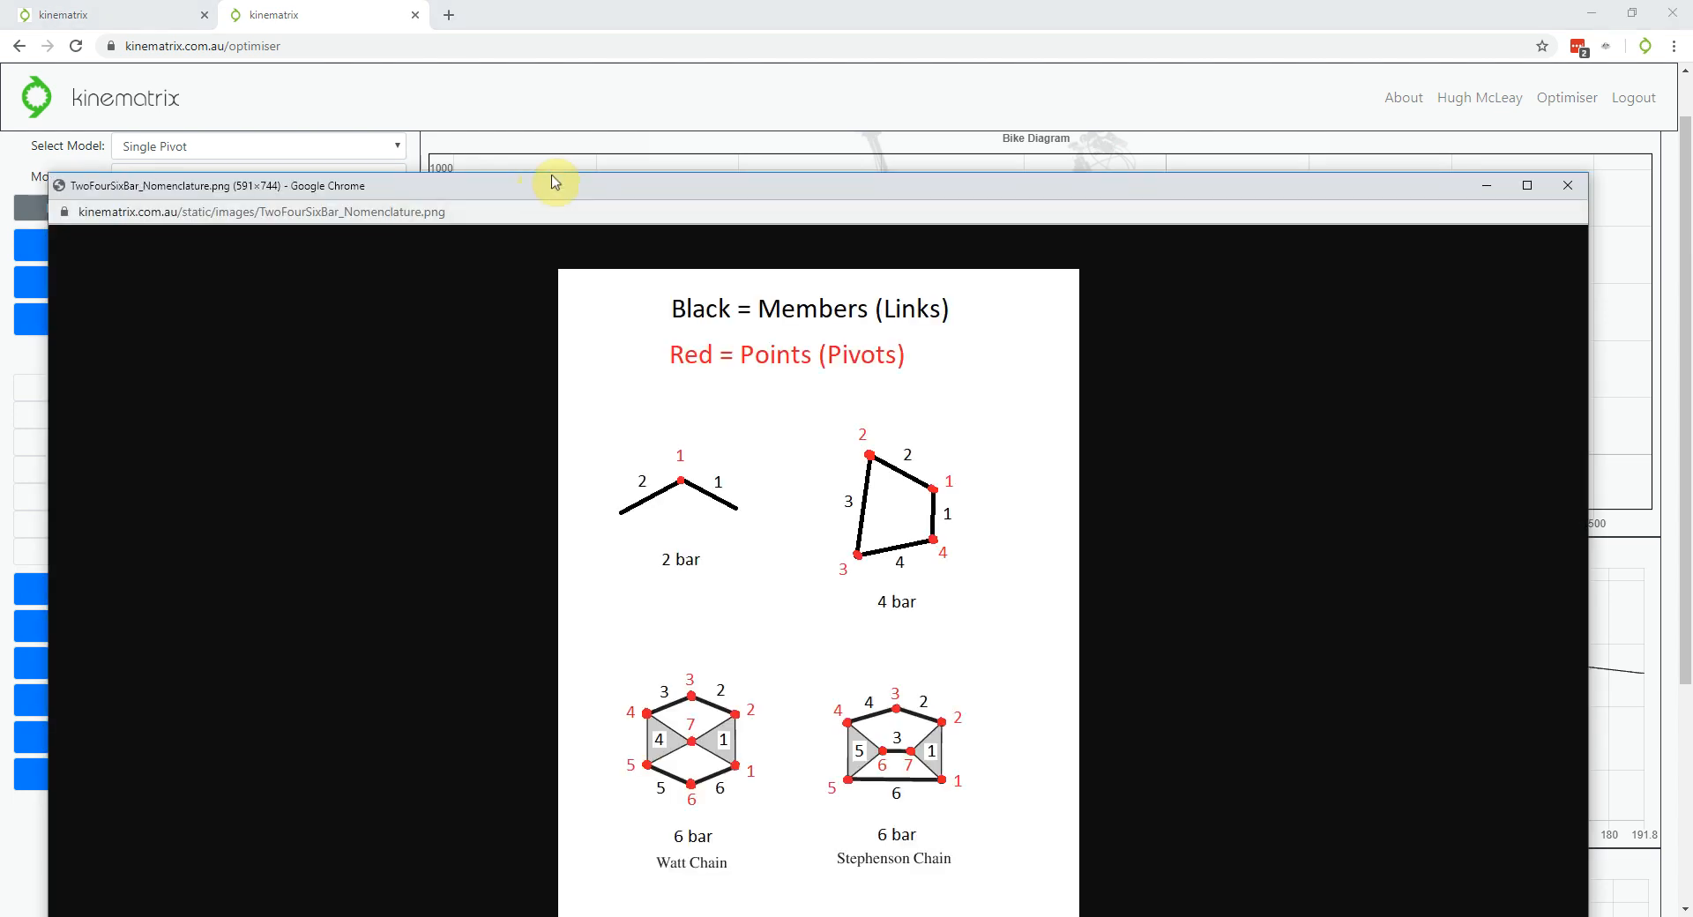
pyautogui.moveTo(551, 182); pyautogui.dragTo(607, 107)
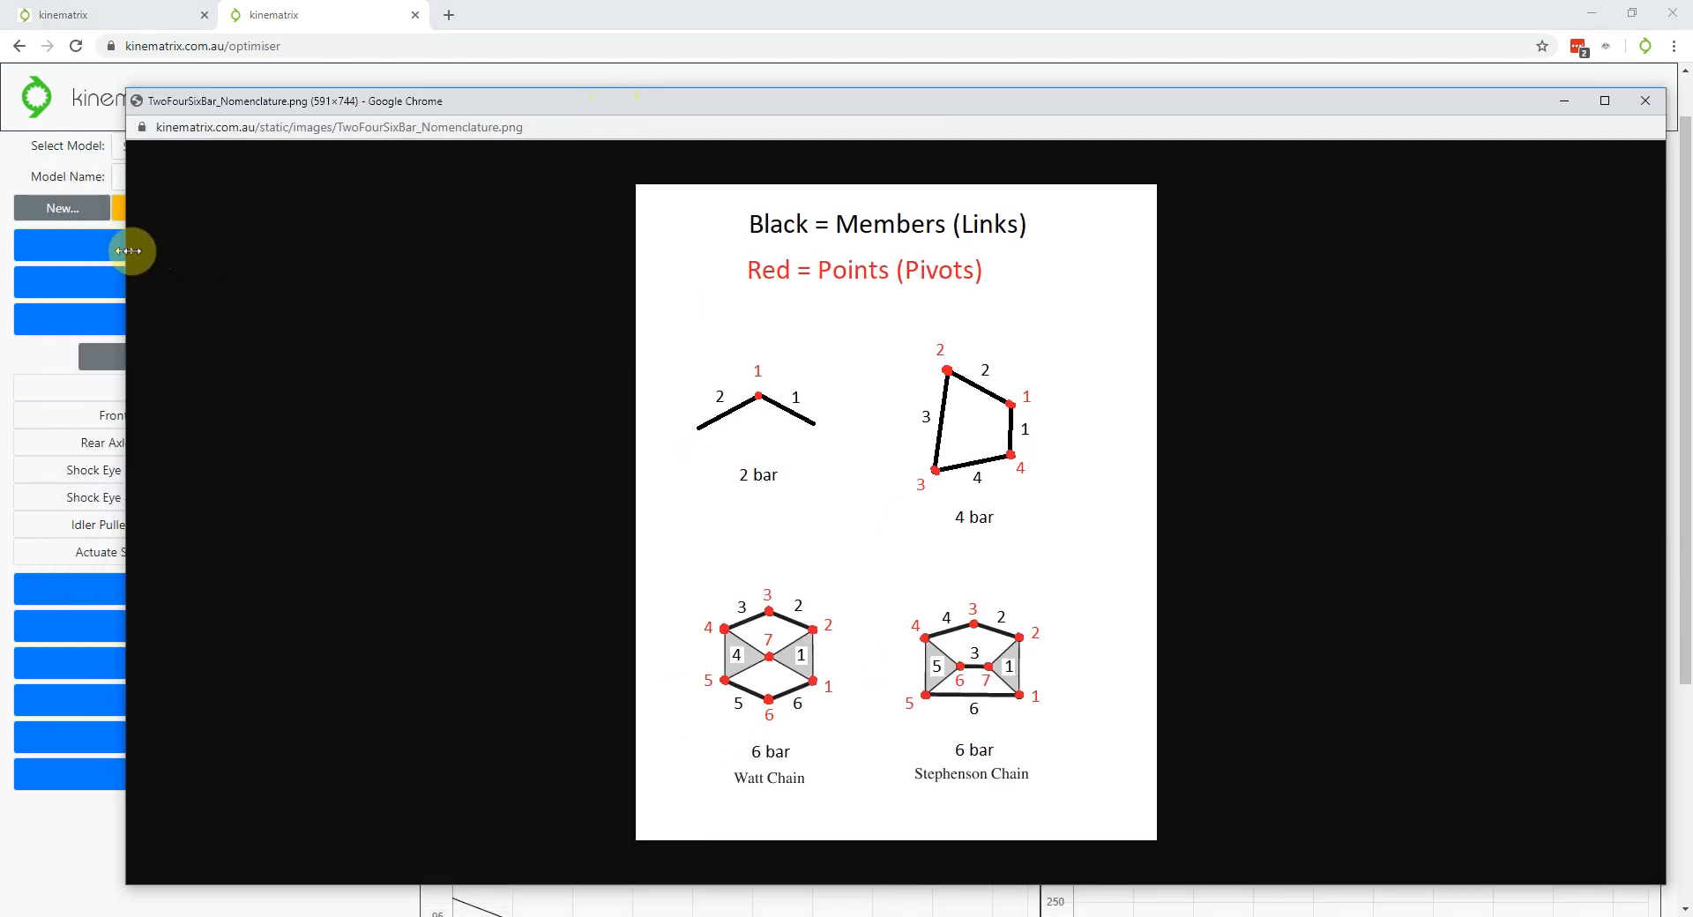
pyautogui.moveTo(126, 257); pyautogui.dragTo(669, 261)
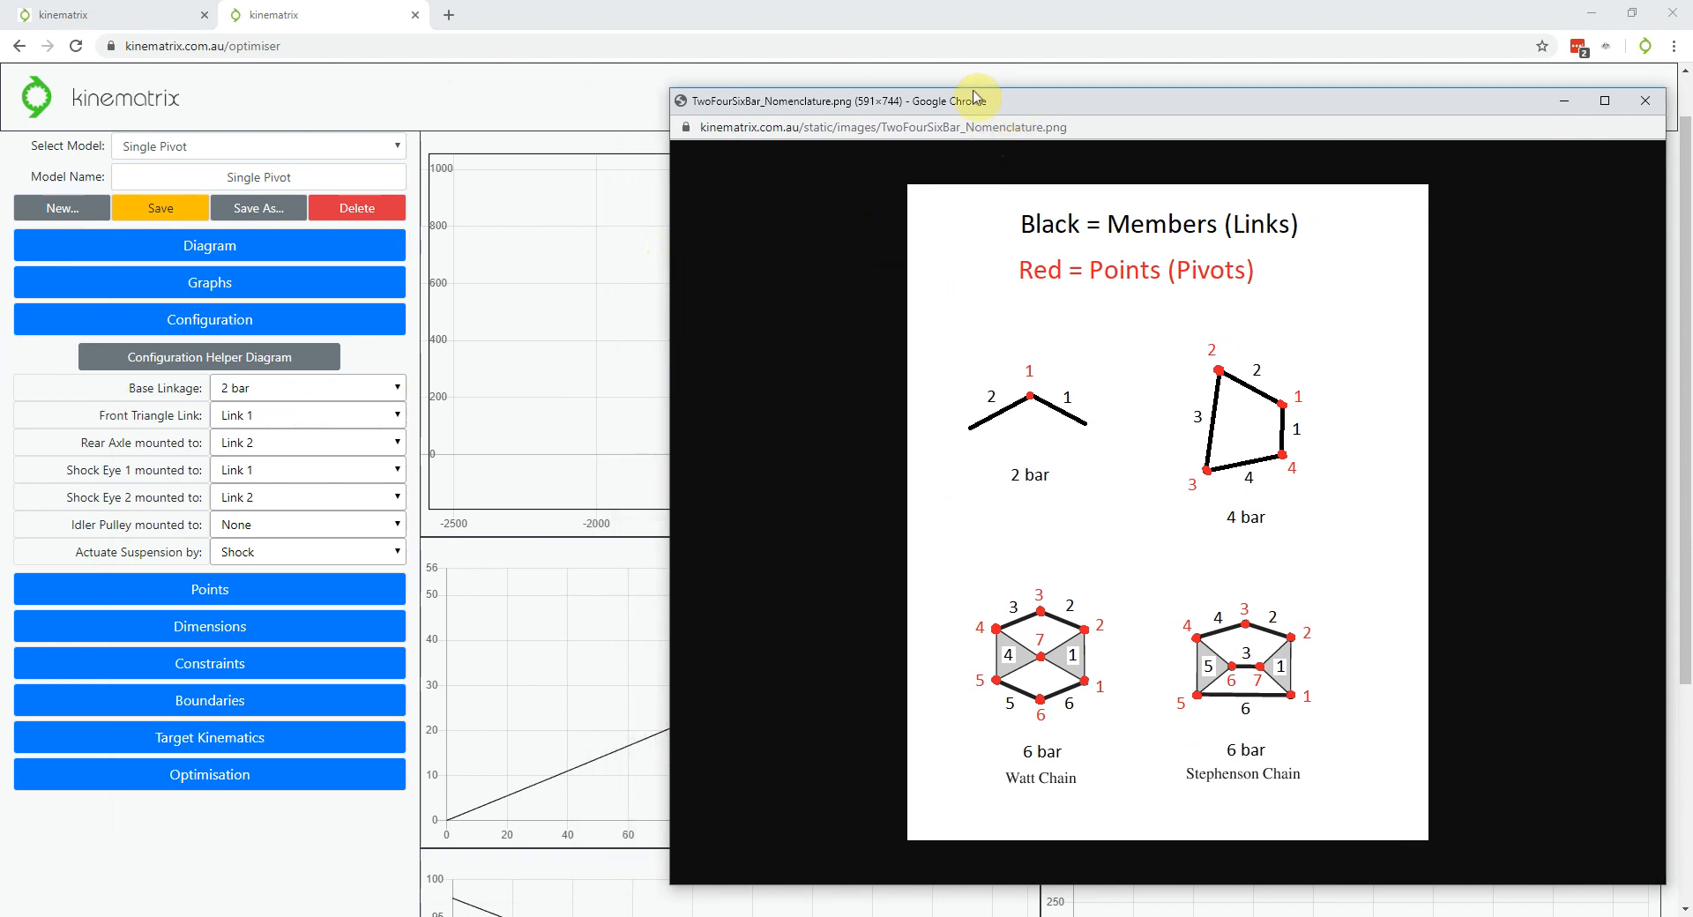
pyautogui.moveTo(975, 97); pyautogui.dragTo(881, 70)
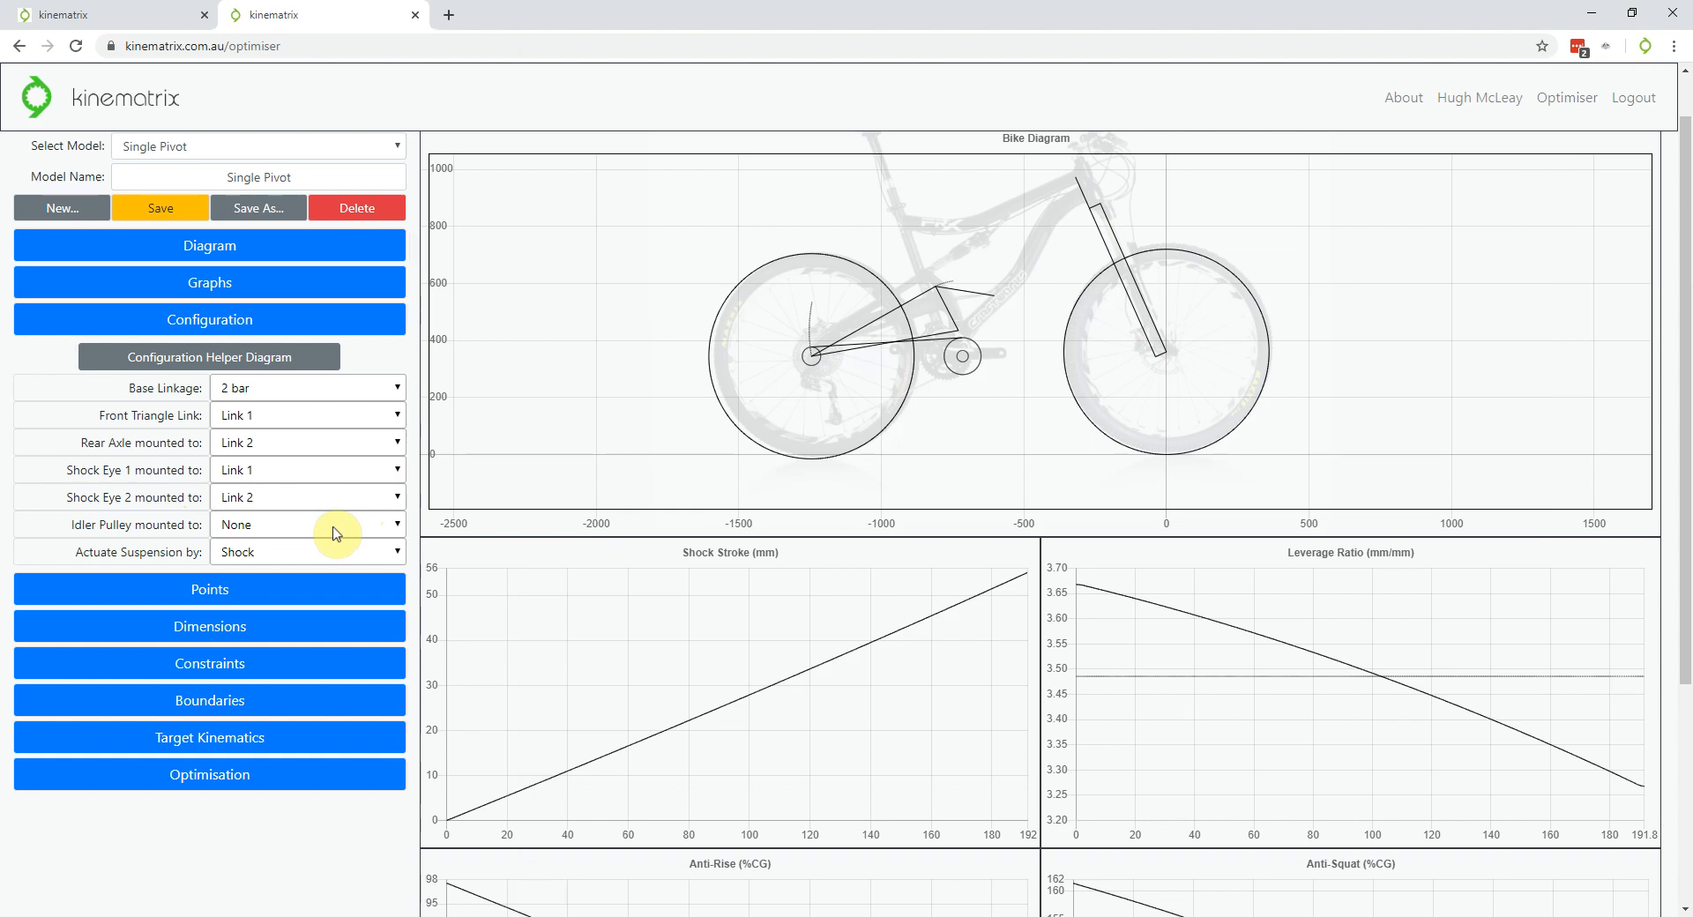
pyautogui.click(336, 532)
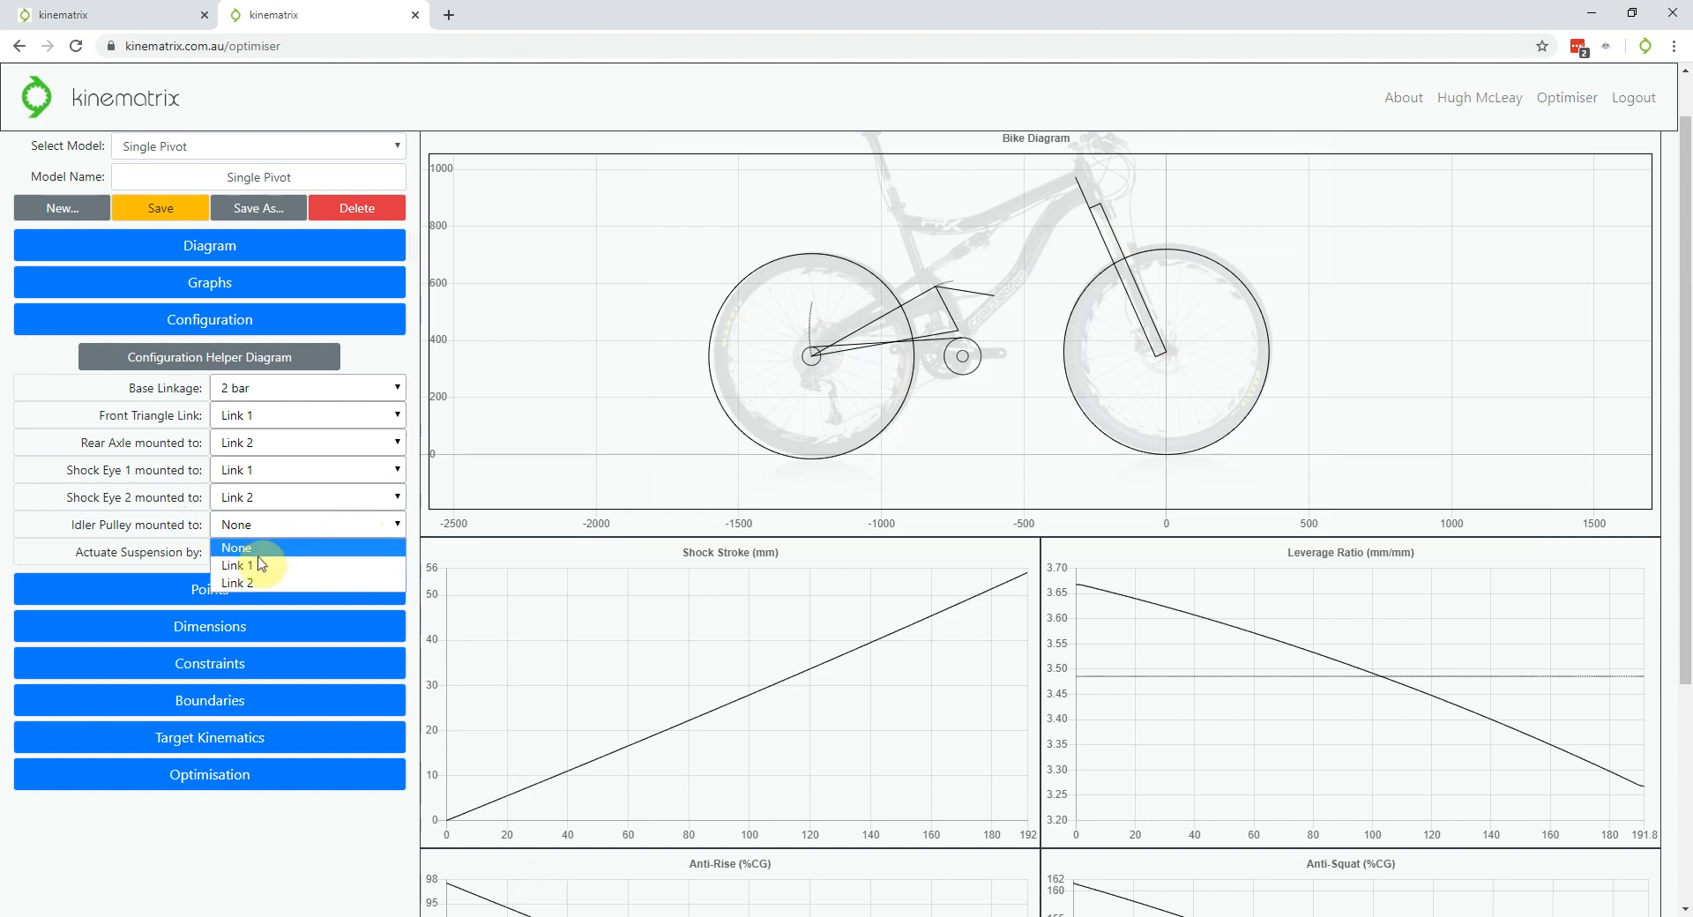
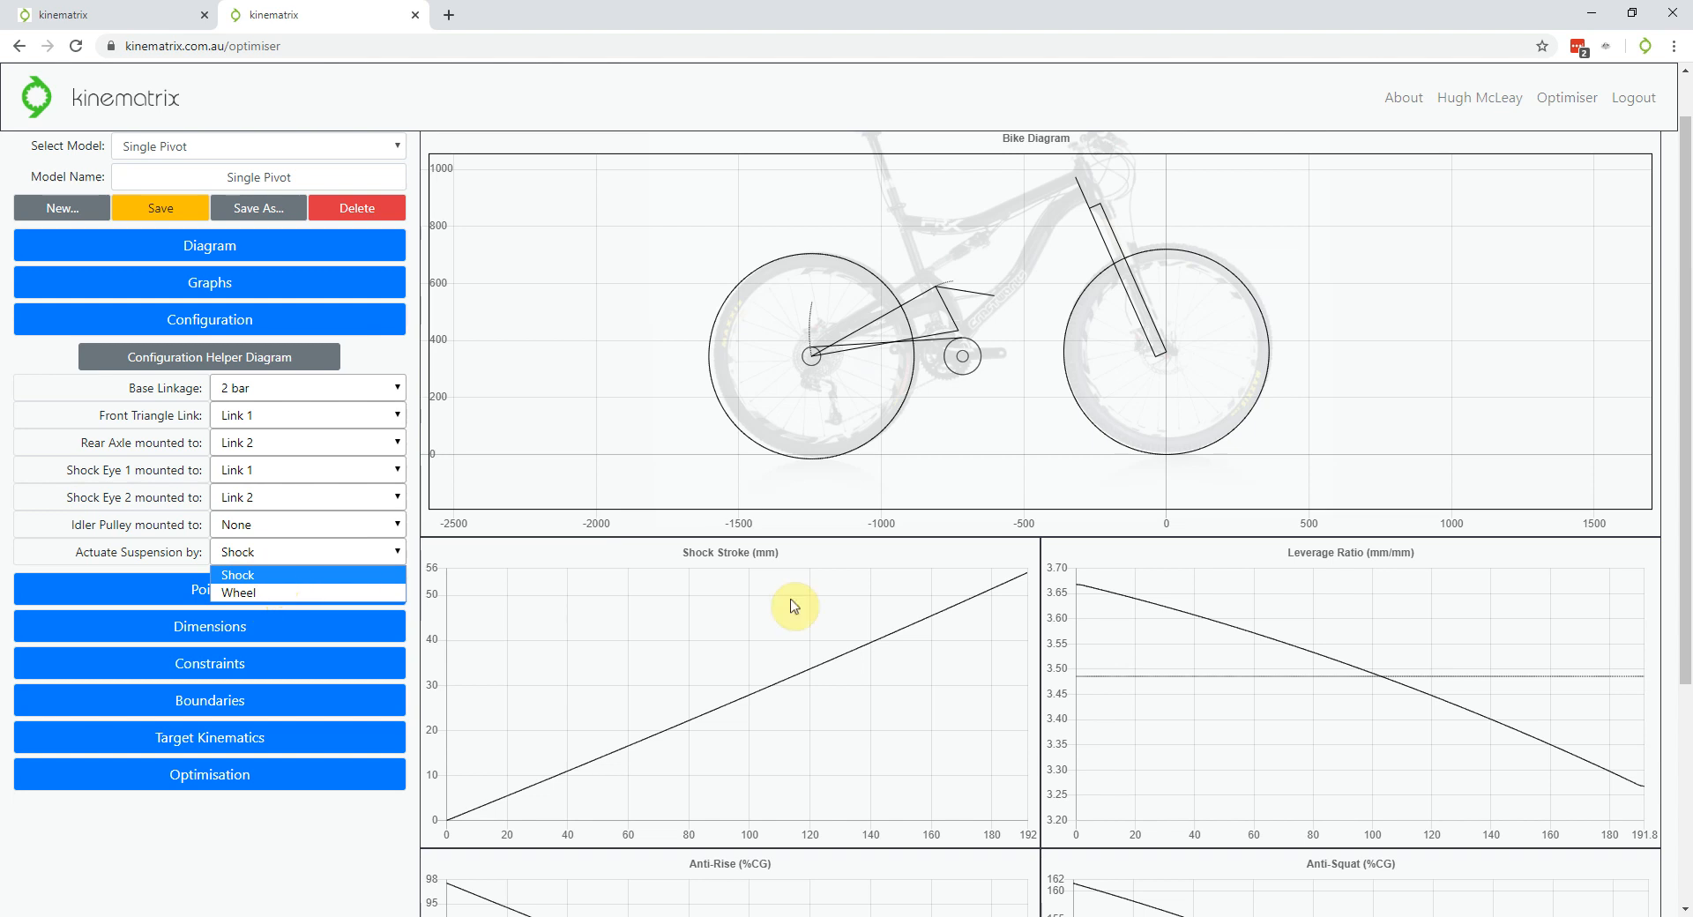
# Keep suspension actuation on Shock, collapse Configuration and show the Points coordinate table
pyautogui.click(689, 687)
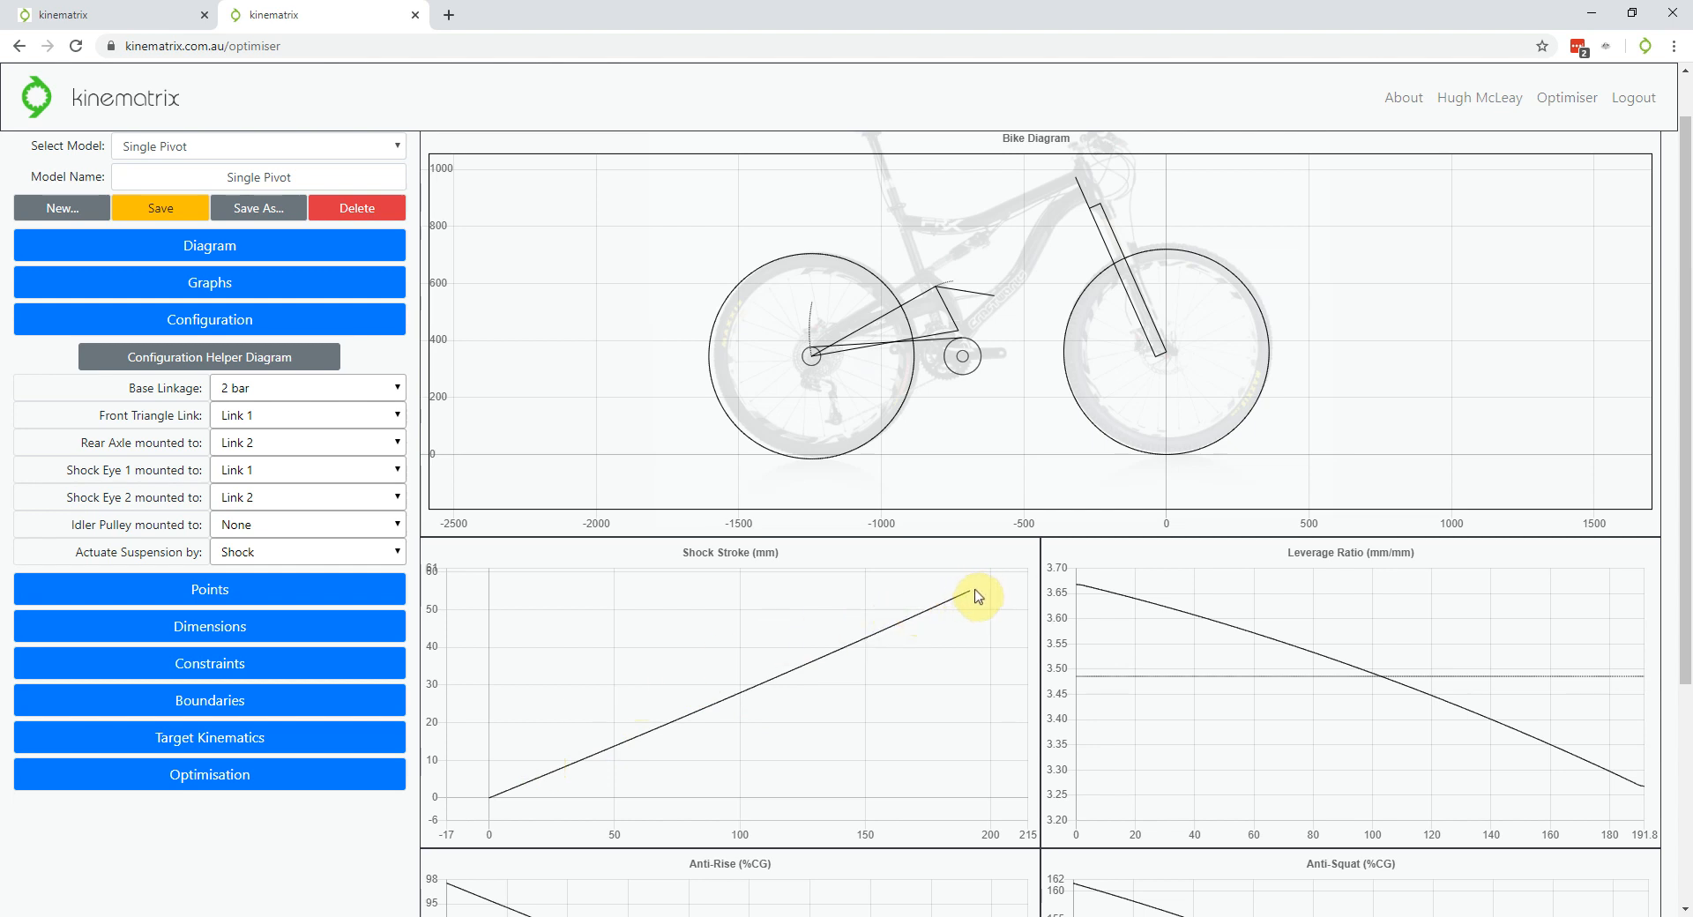
pyautogui.click(304, 552)
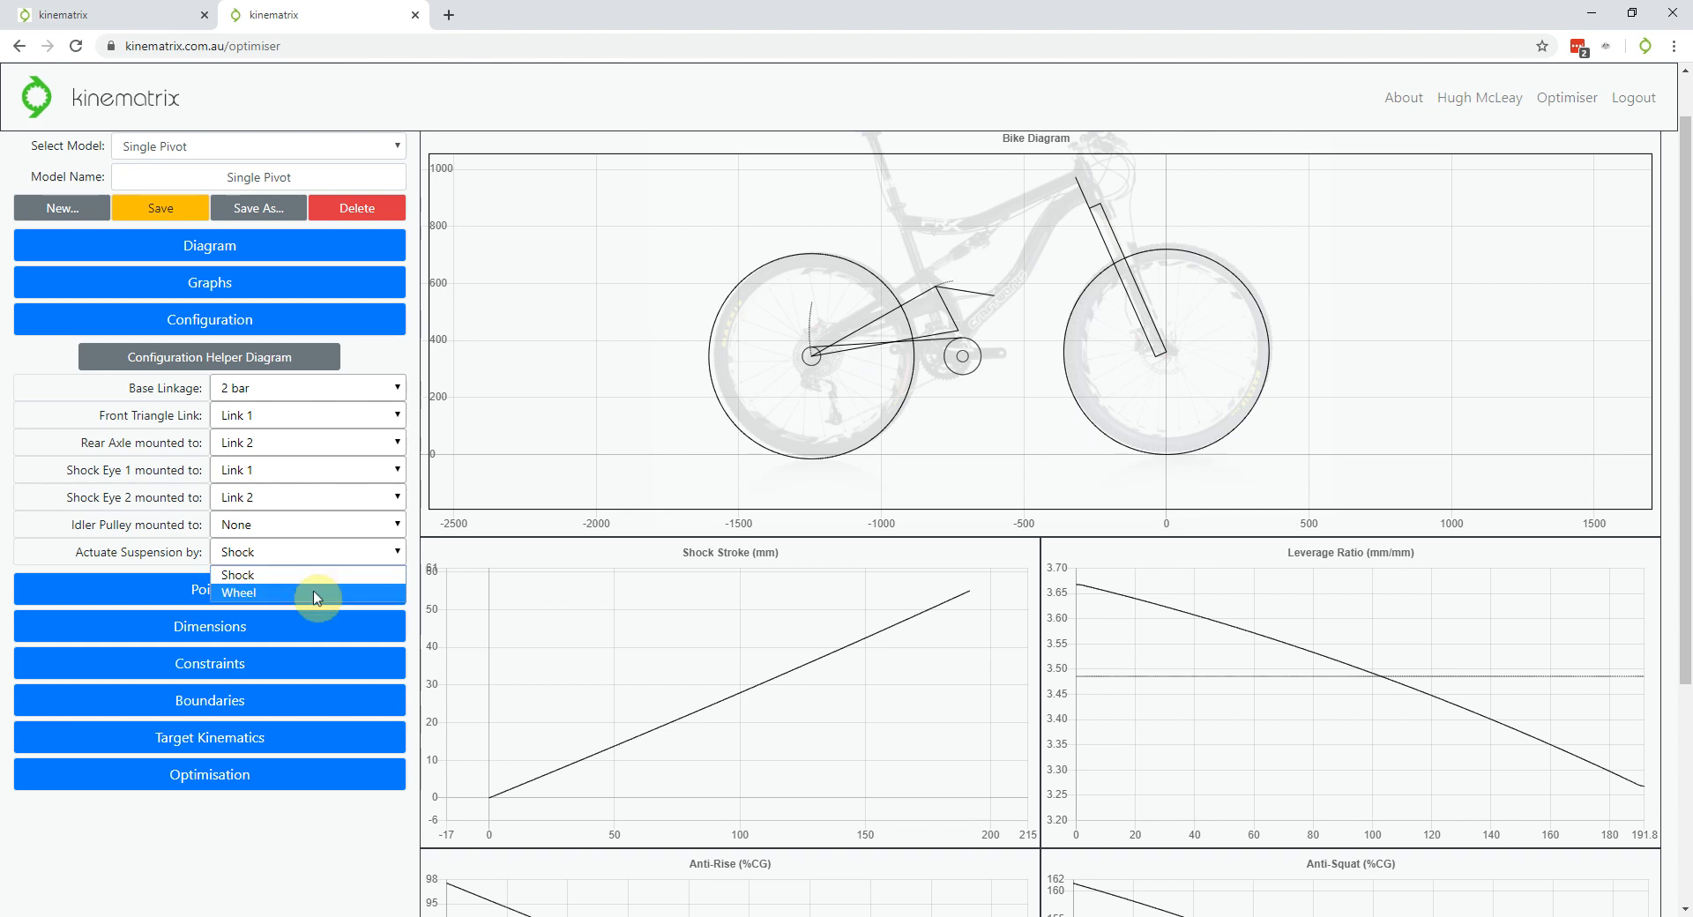
pyautogui.click(295, 319)
pyautogui.click(287, 357)
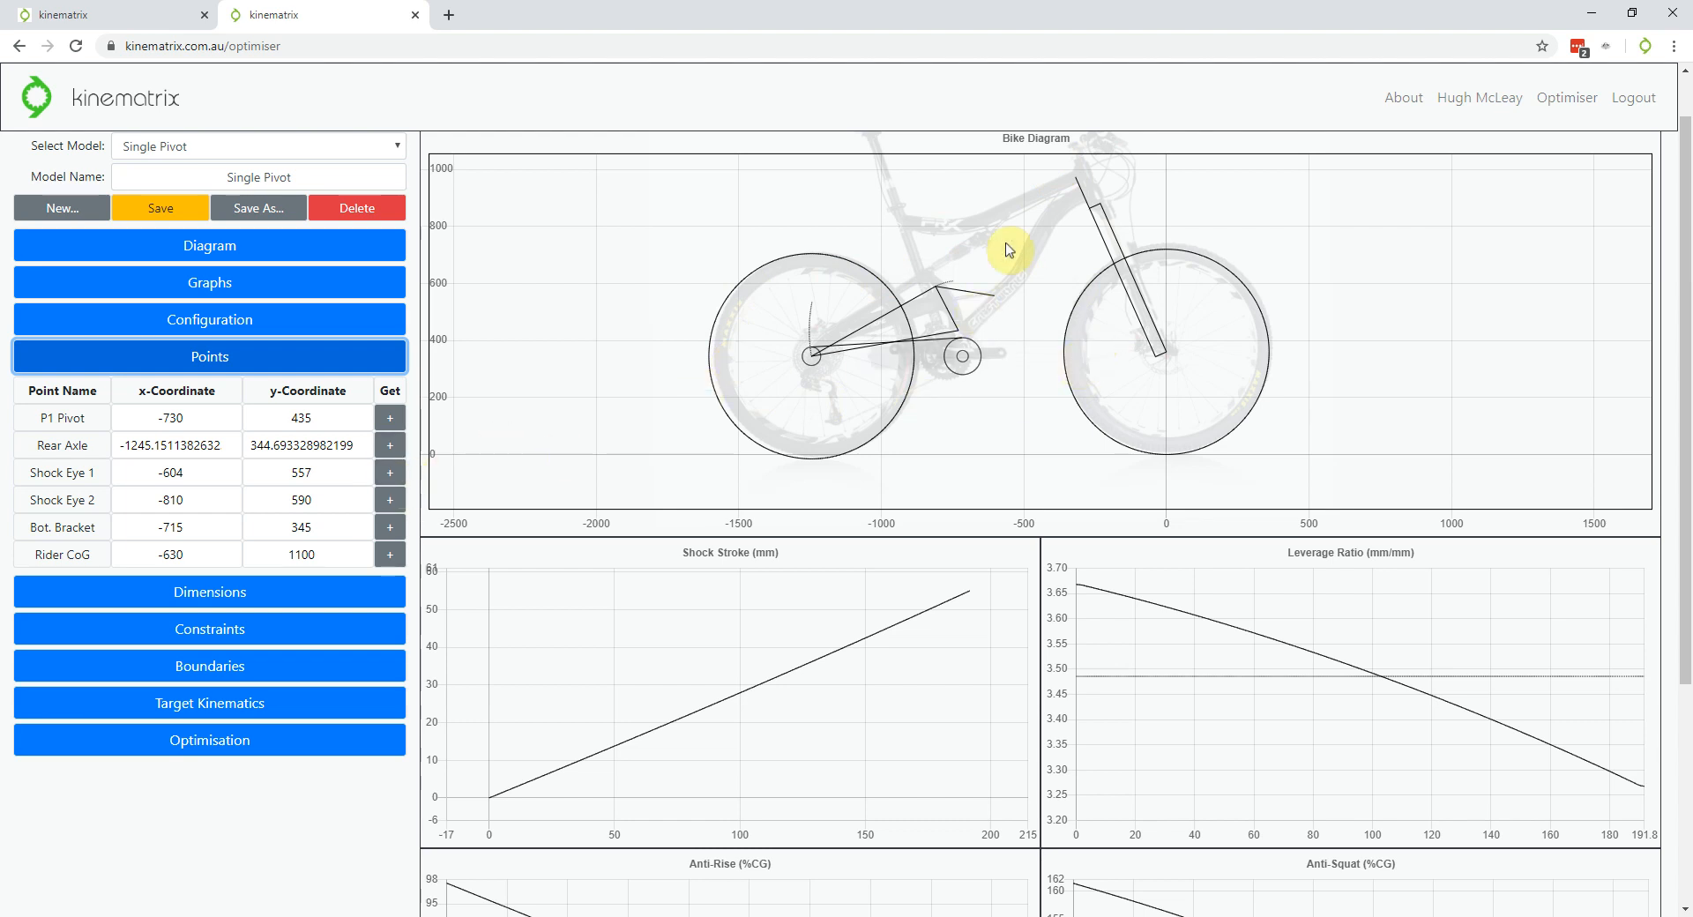
# Check the Rear Axle x-coordinate, then try a 4 bar base linkage under Configuration
pyautogui.click(220, 448)
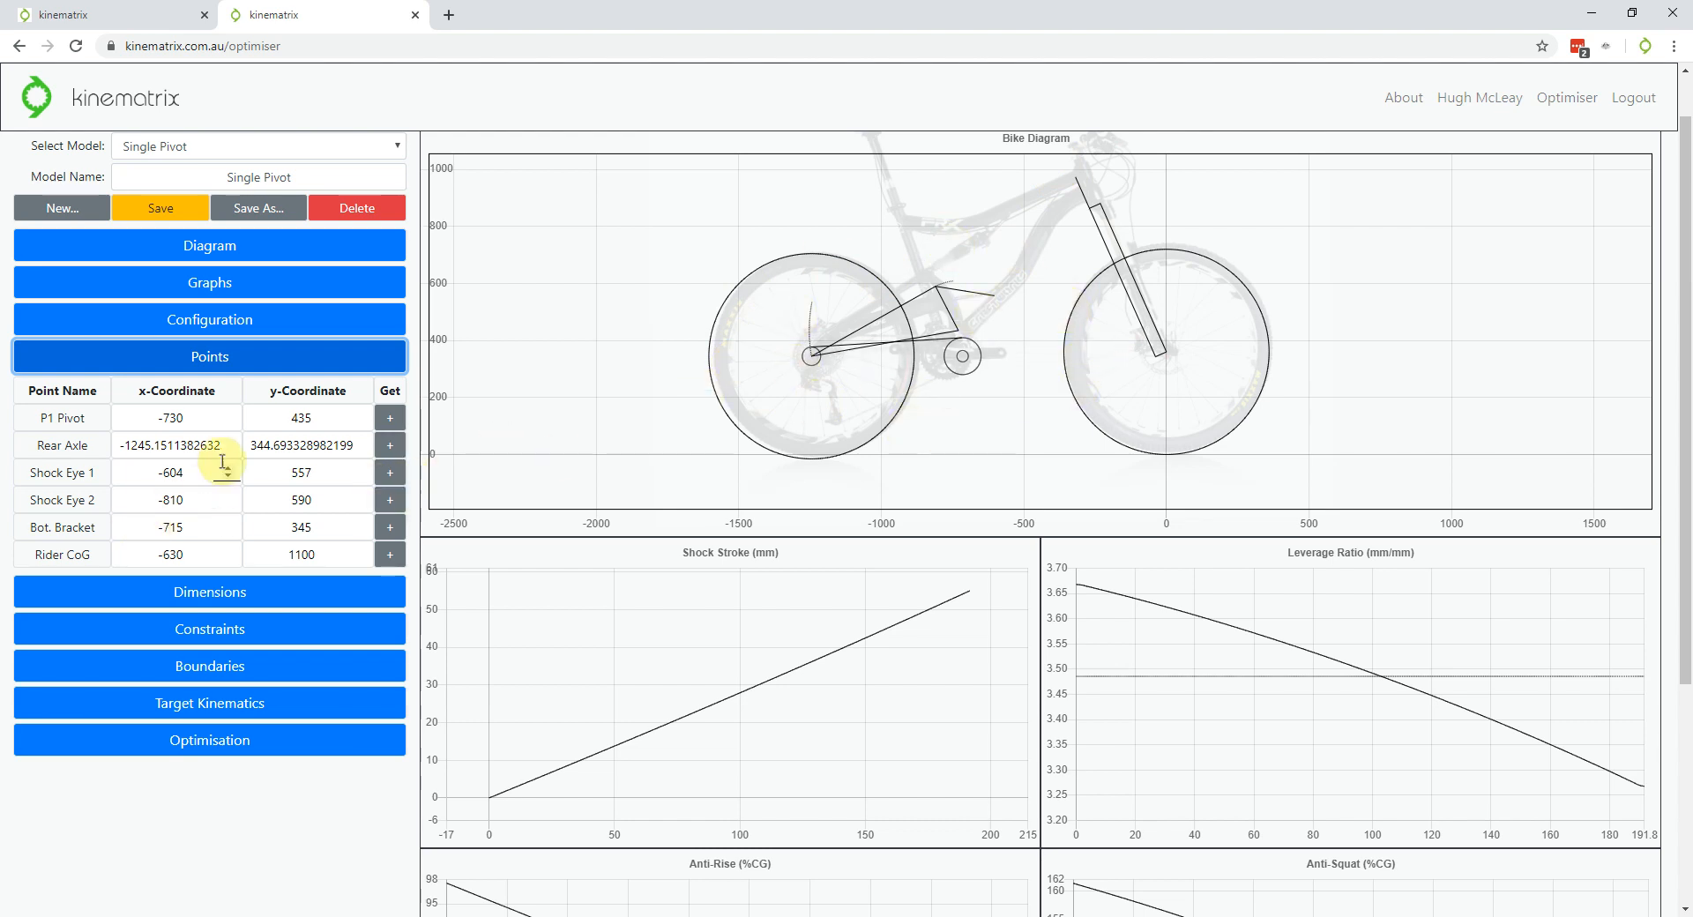
pyautogui.scroll(1, 230, 556)
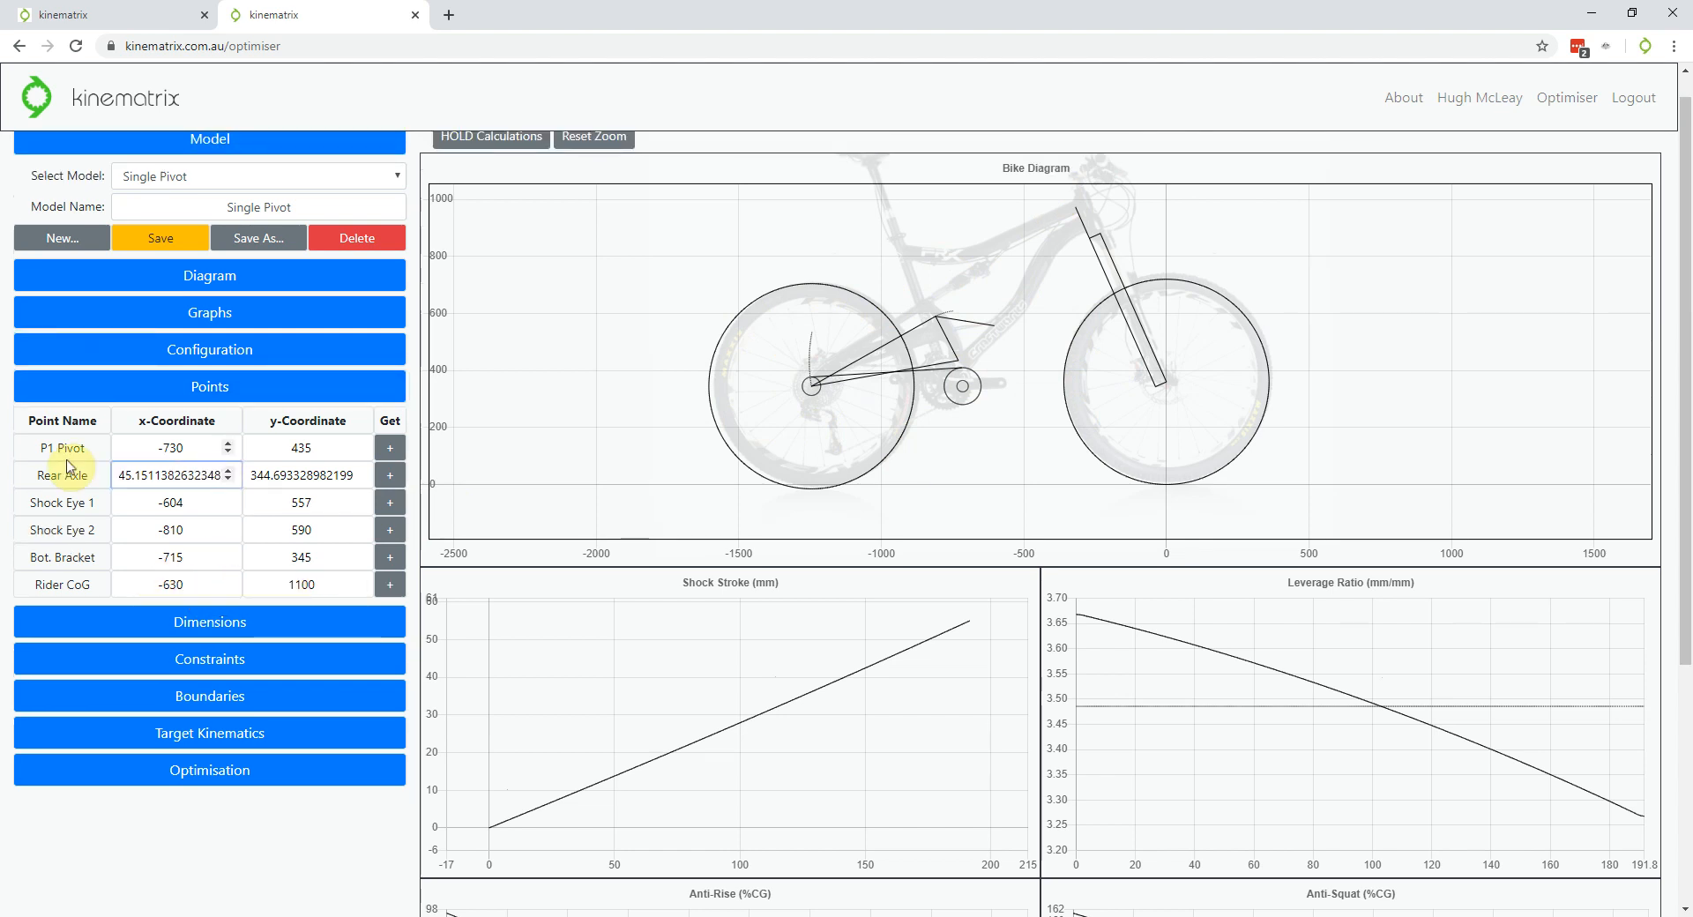
pyautogui.click(141, 350)
pyautogui.click(295, 421)
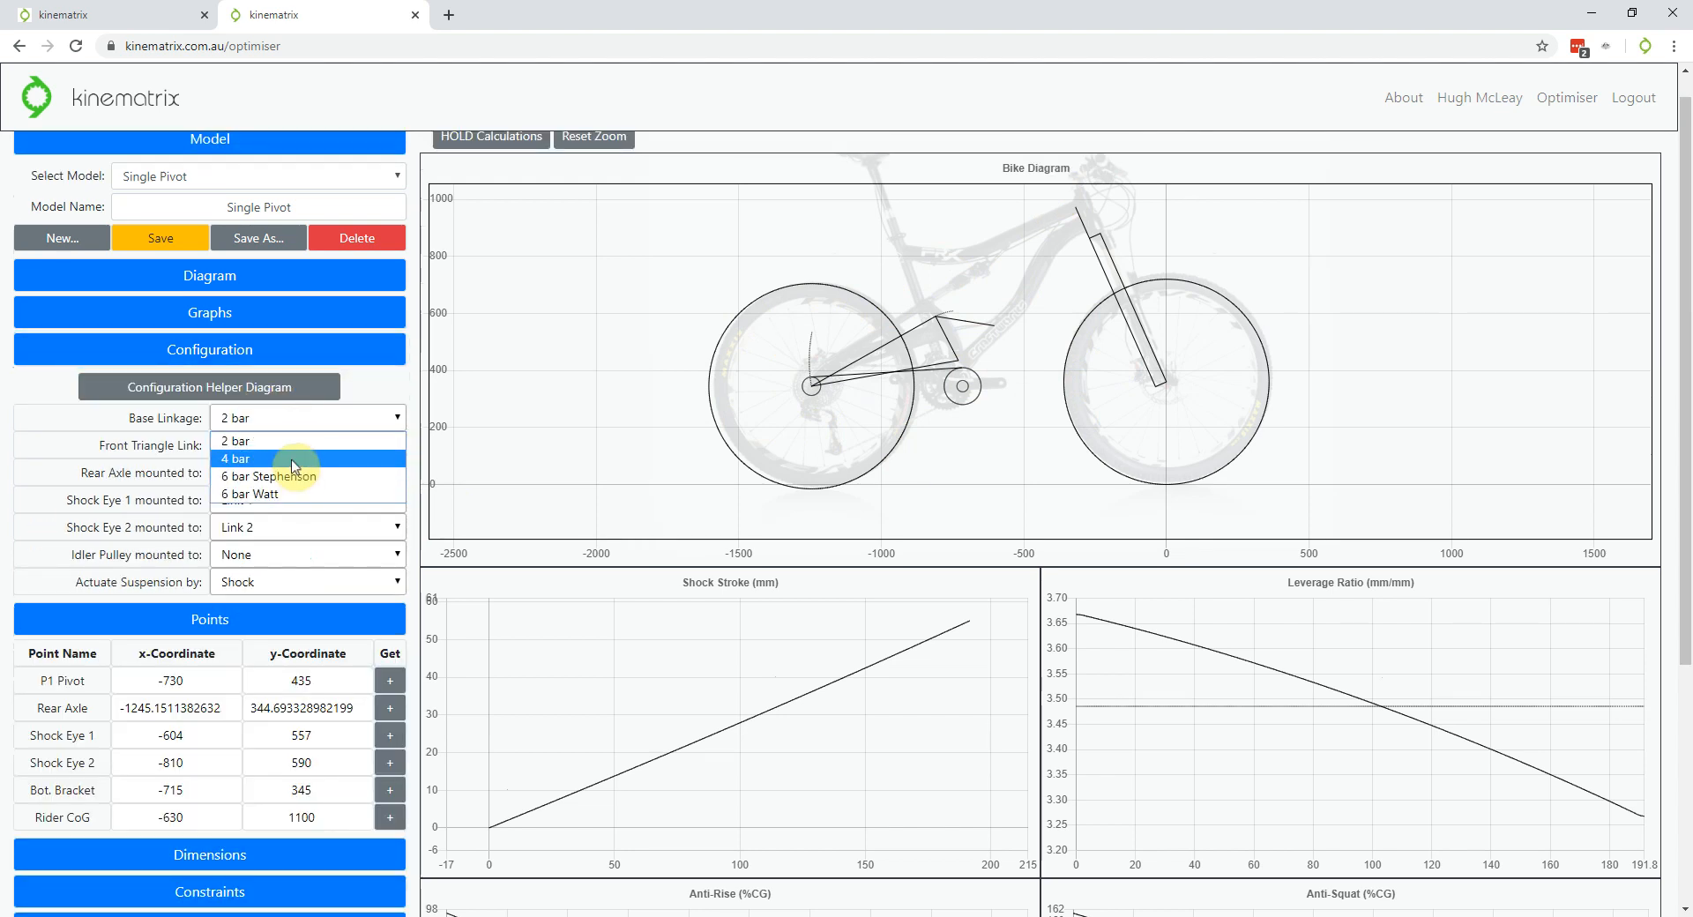
pyautogui.click(294, 460)
pyautogui.click(240, 351)
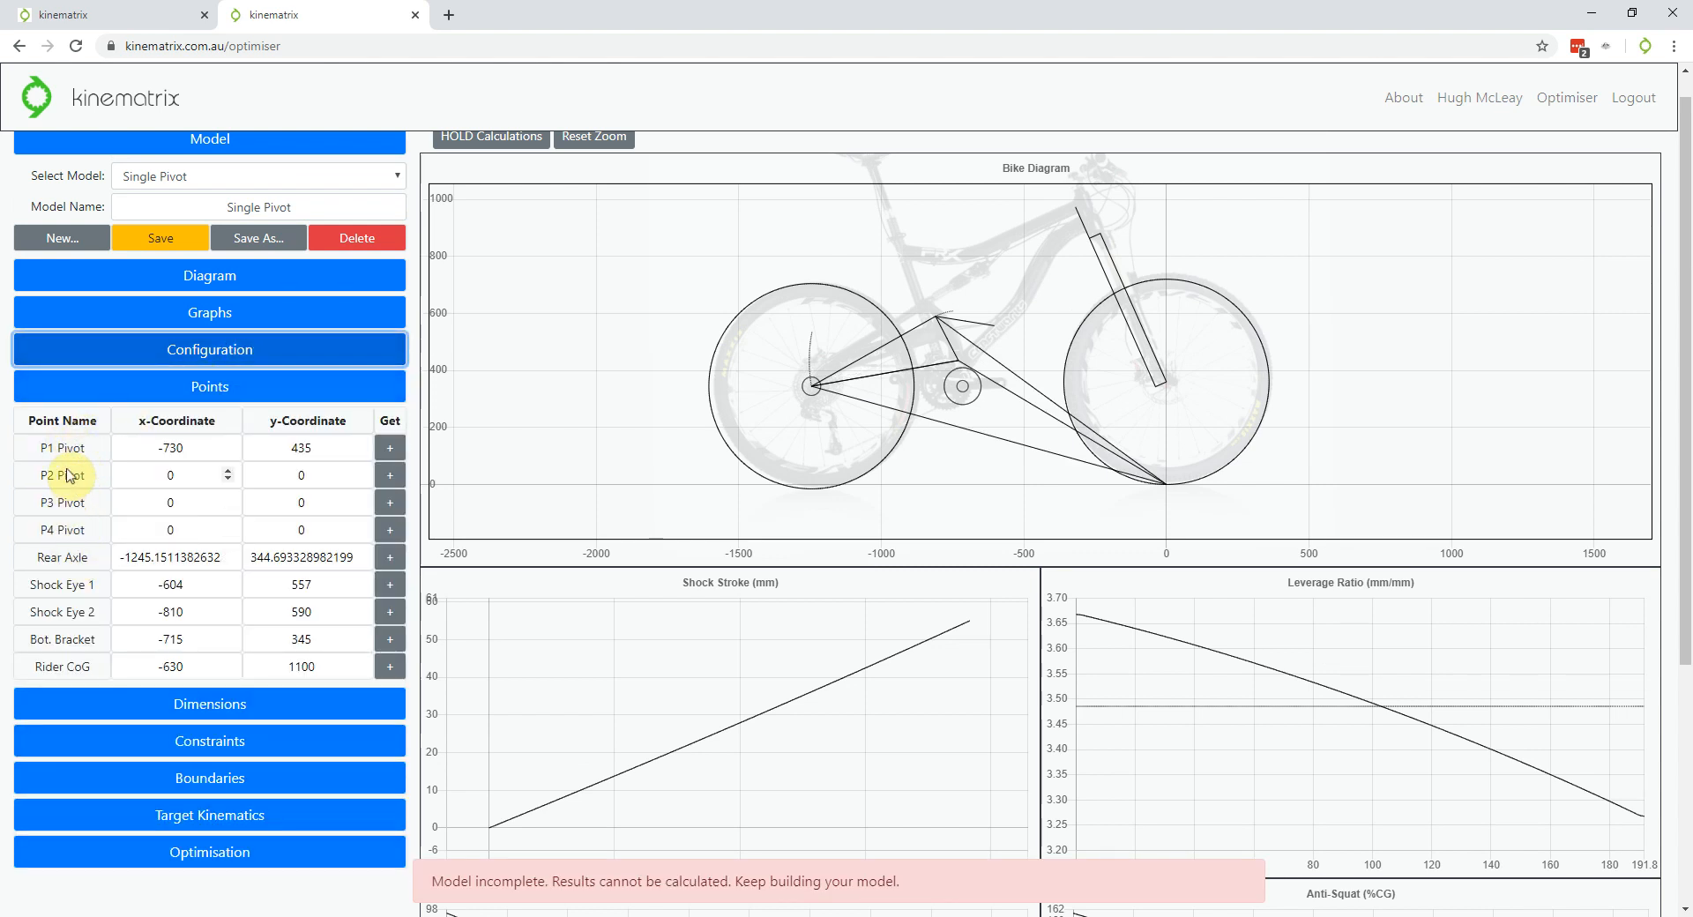
# Try mounting the idler pulley on Link 1, then swap the Points table for Dimensions
pyautogui.click(212, 351)
pyautogui.click(273, 554)
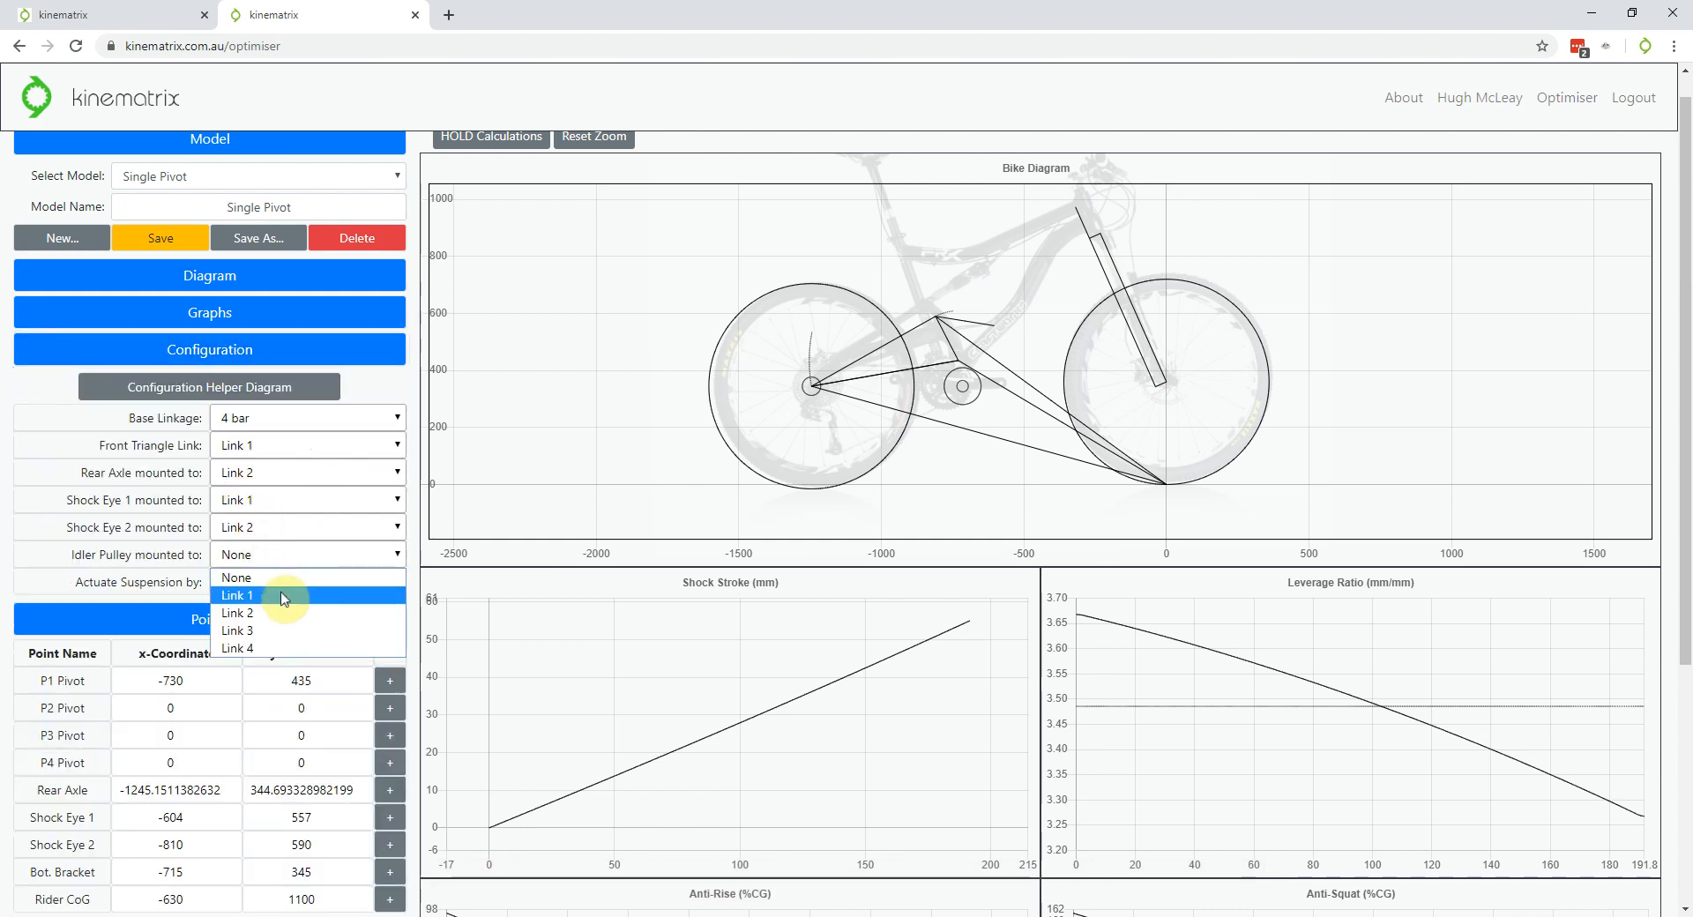
pyautogui.click(264, 595)
pyautogui.click(192, 351)
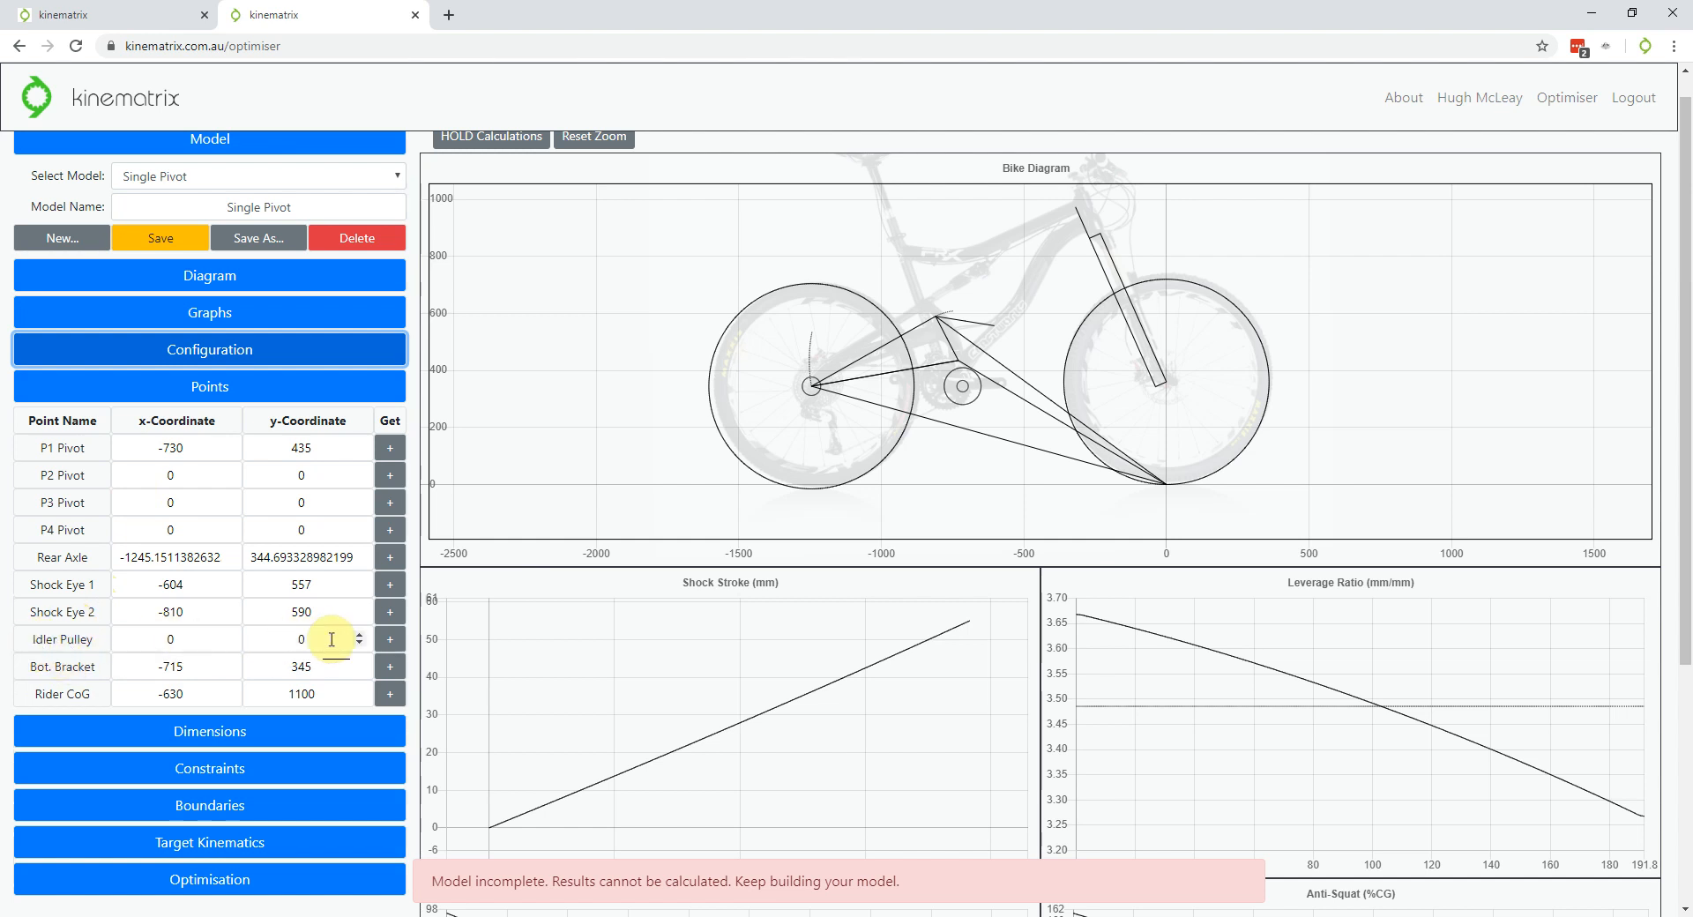
pyautogui.click(210, 386)
pyautogui.click(213, 424)
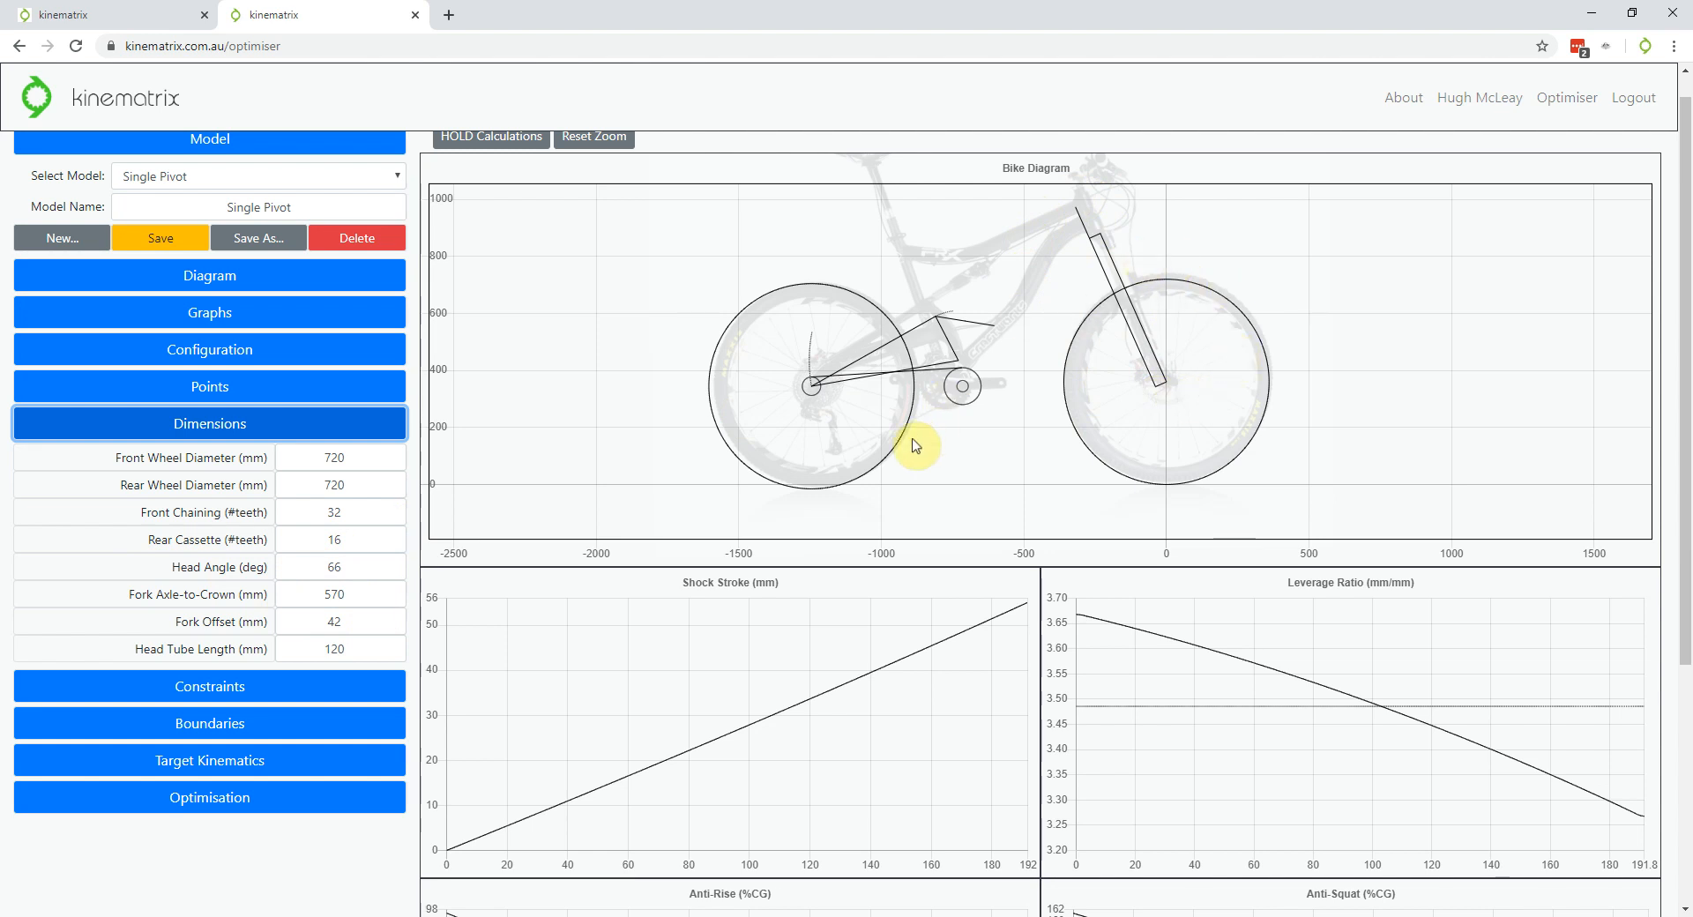
# Scroll to the Constraints table: shock stroke 55, eye-to-eye 208.63 (target 210), travel 160
pyautogui.scroll(-1, 915, 446)
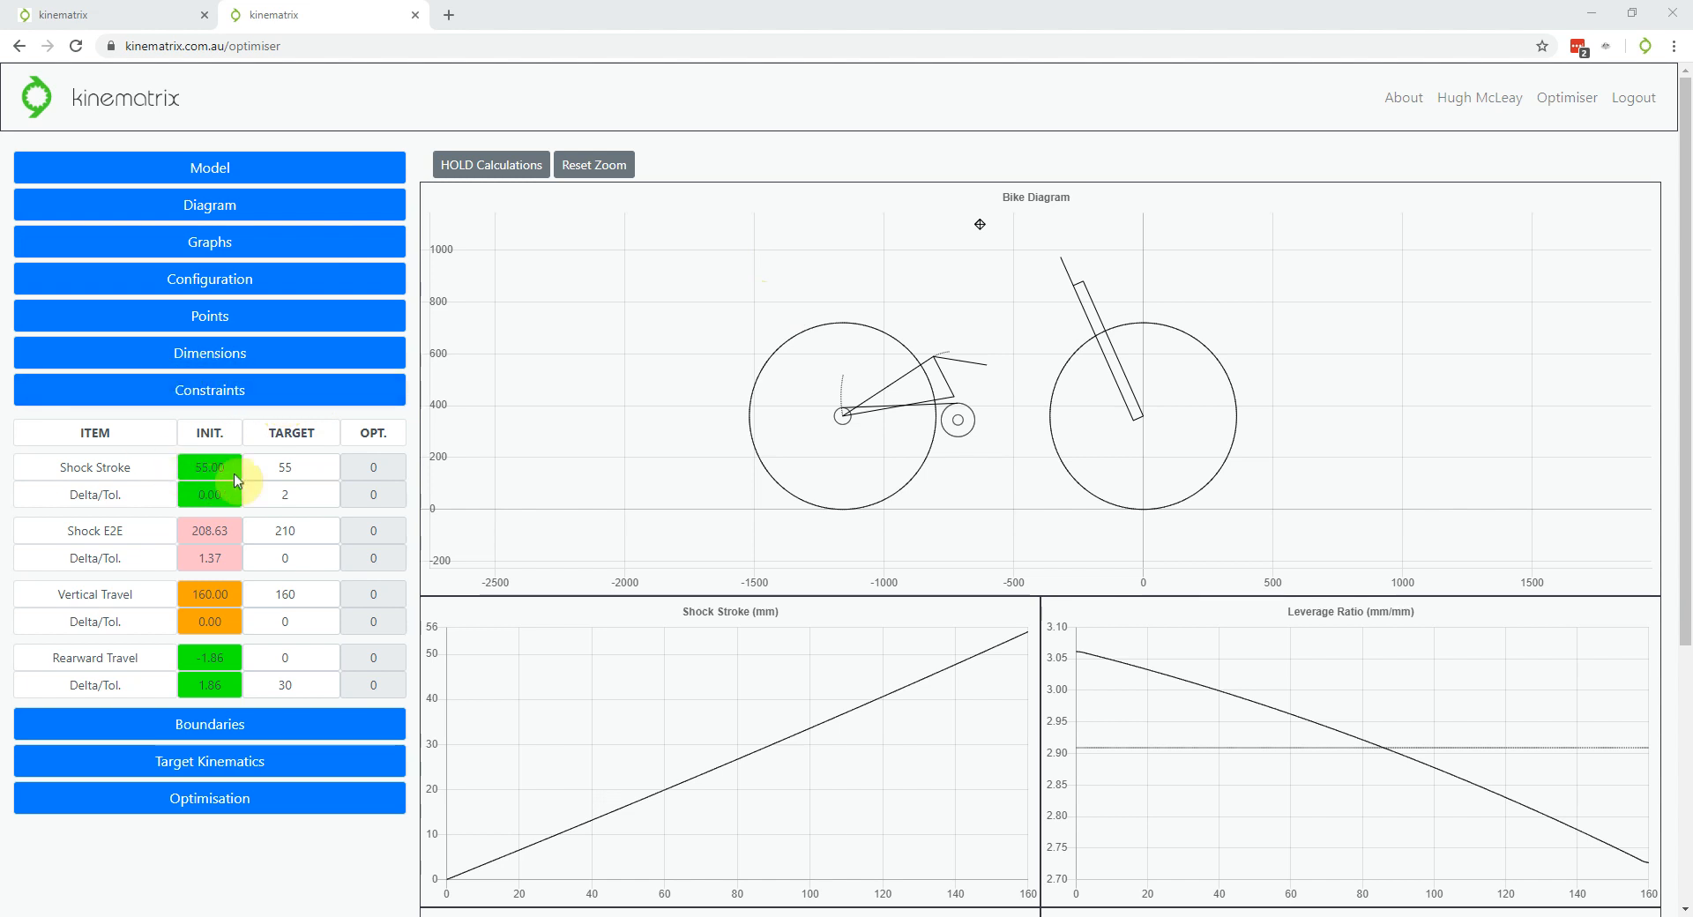
pyautogui.click(272, 486)
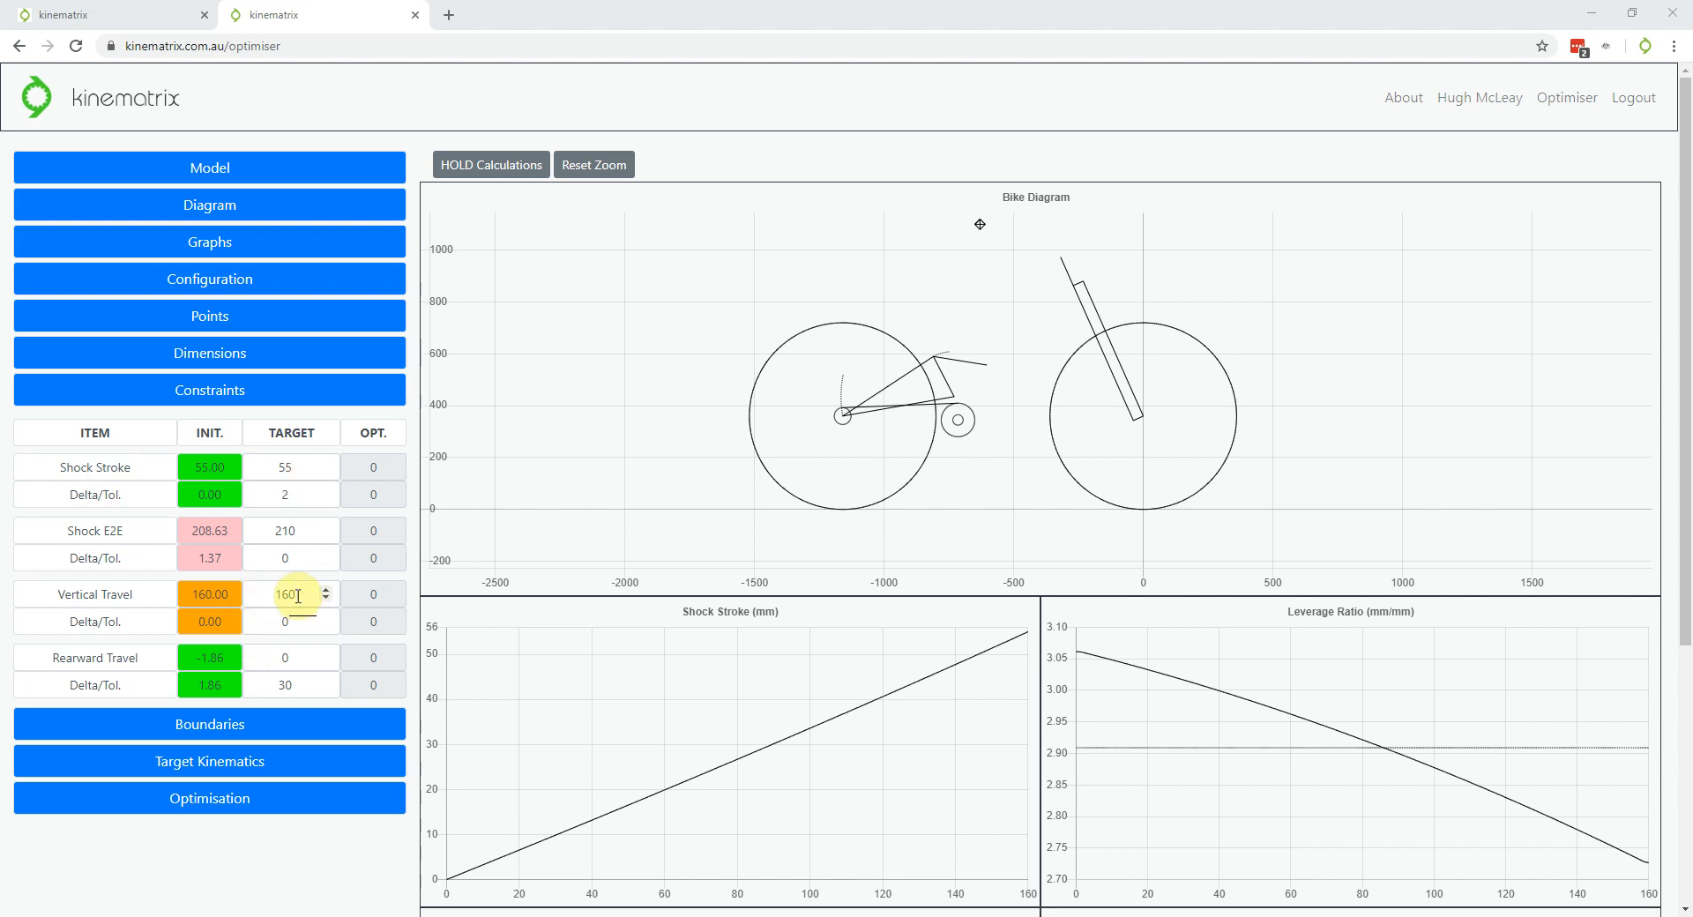
pyautogui.click(253, 283)
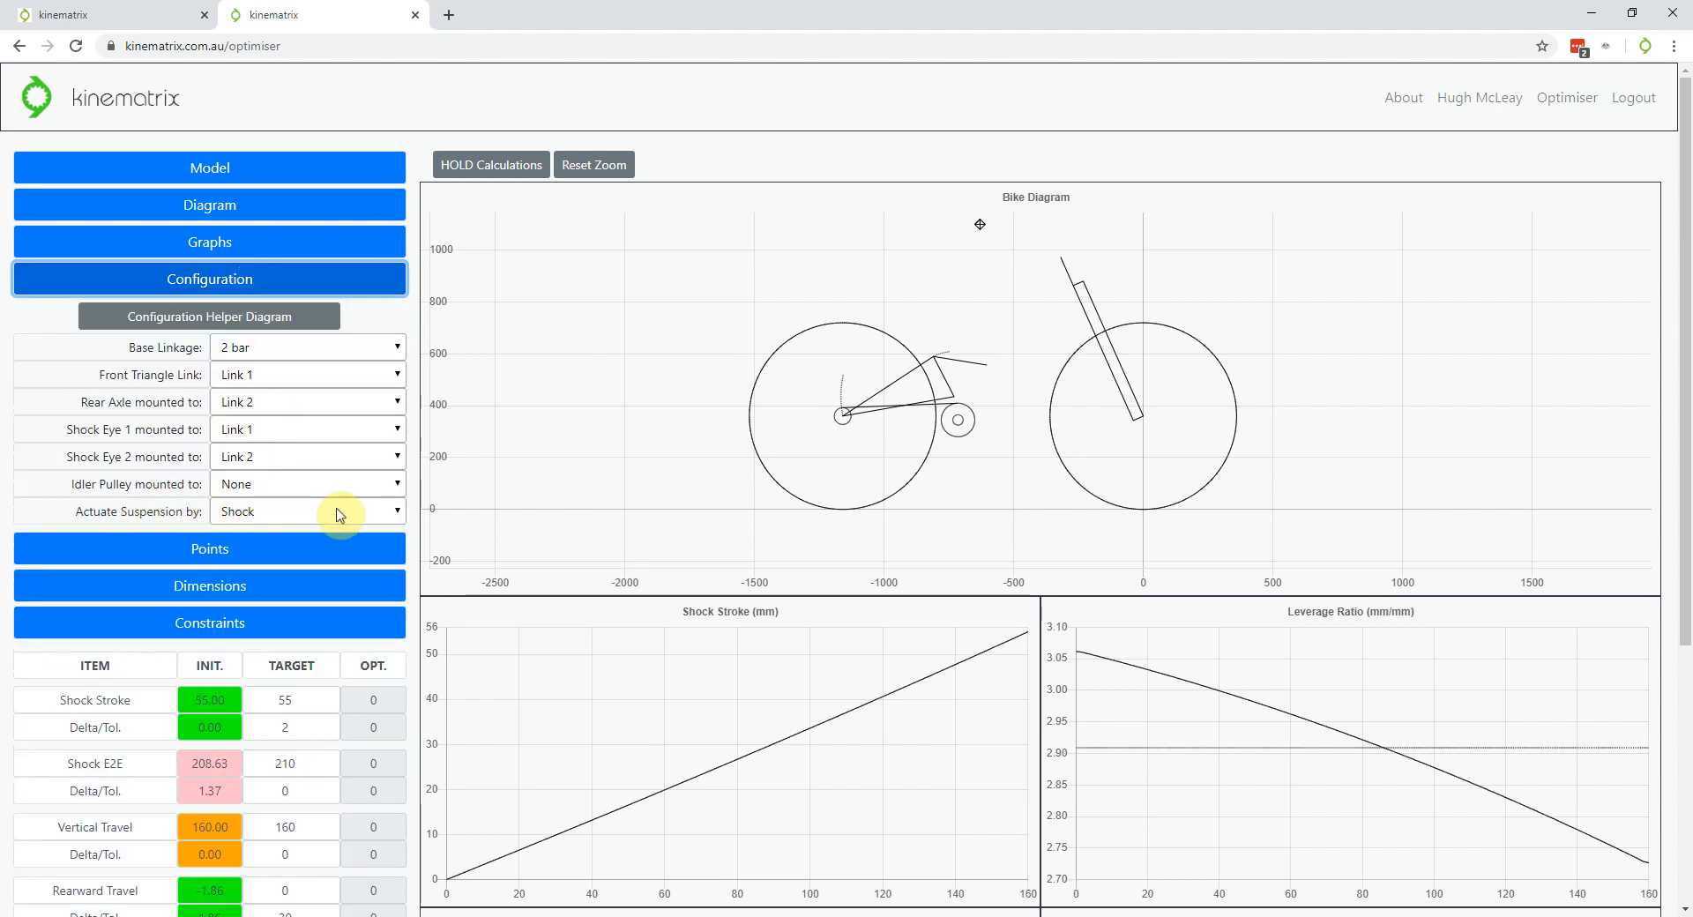
pyautogui.click(278, 286)
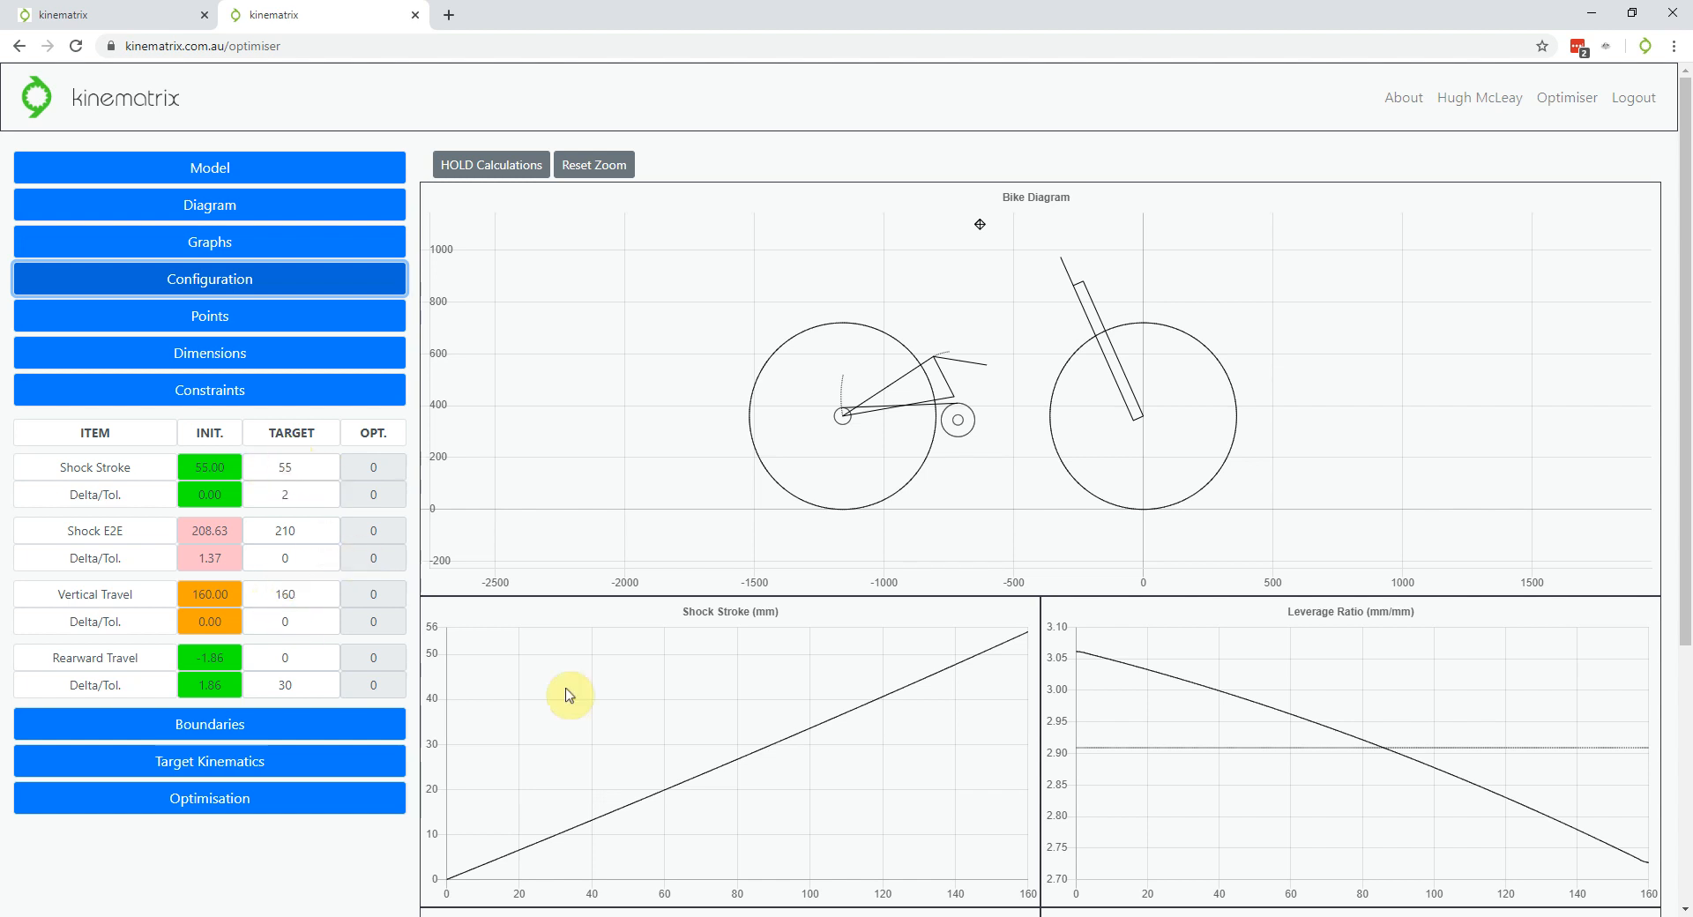
pyautogui.scroll(-3, 673, 794)
pyautogui.scroll(5, 923, 668)
pyautogui.scroll(5, 933, 688)
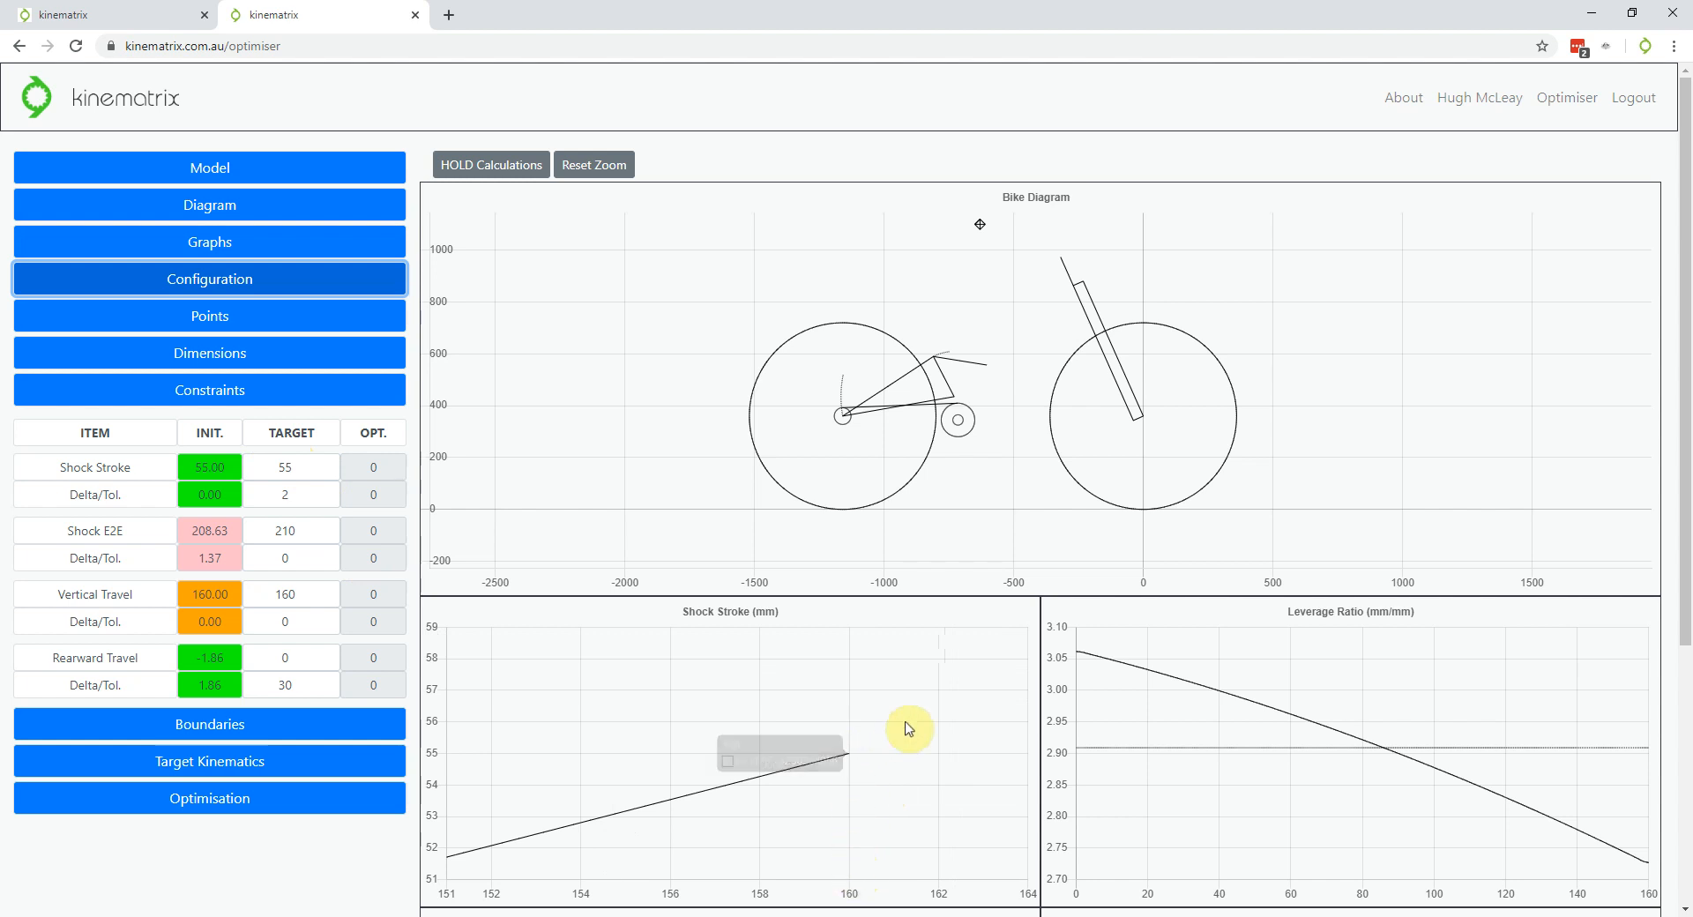
pyautogui.scroll(-5, 877, 719)
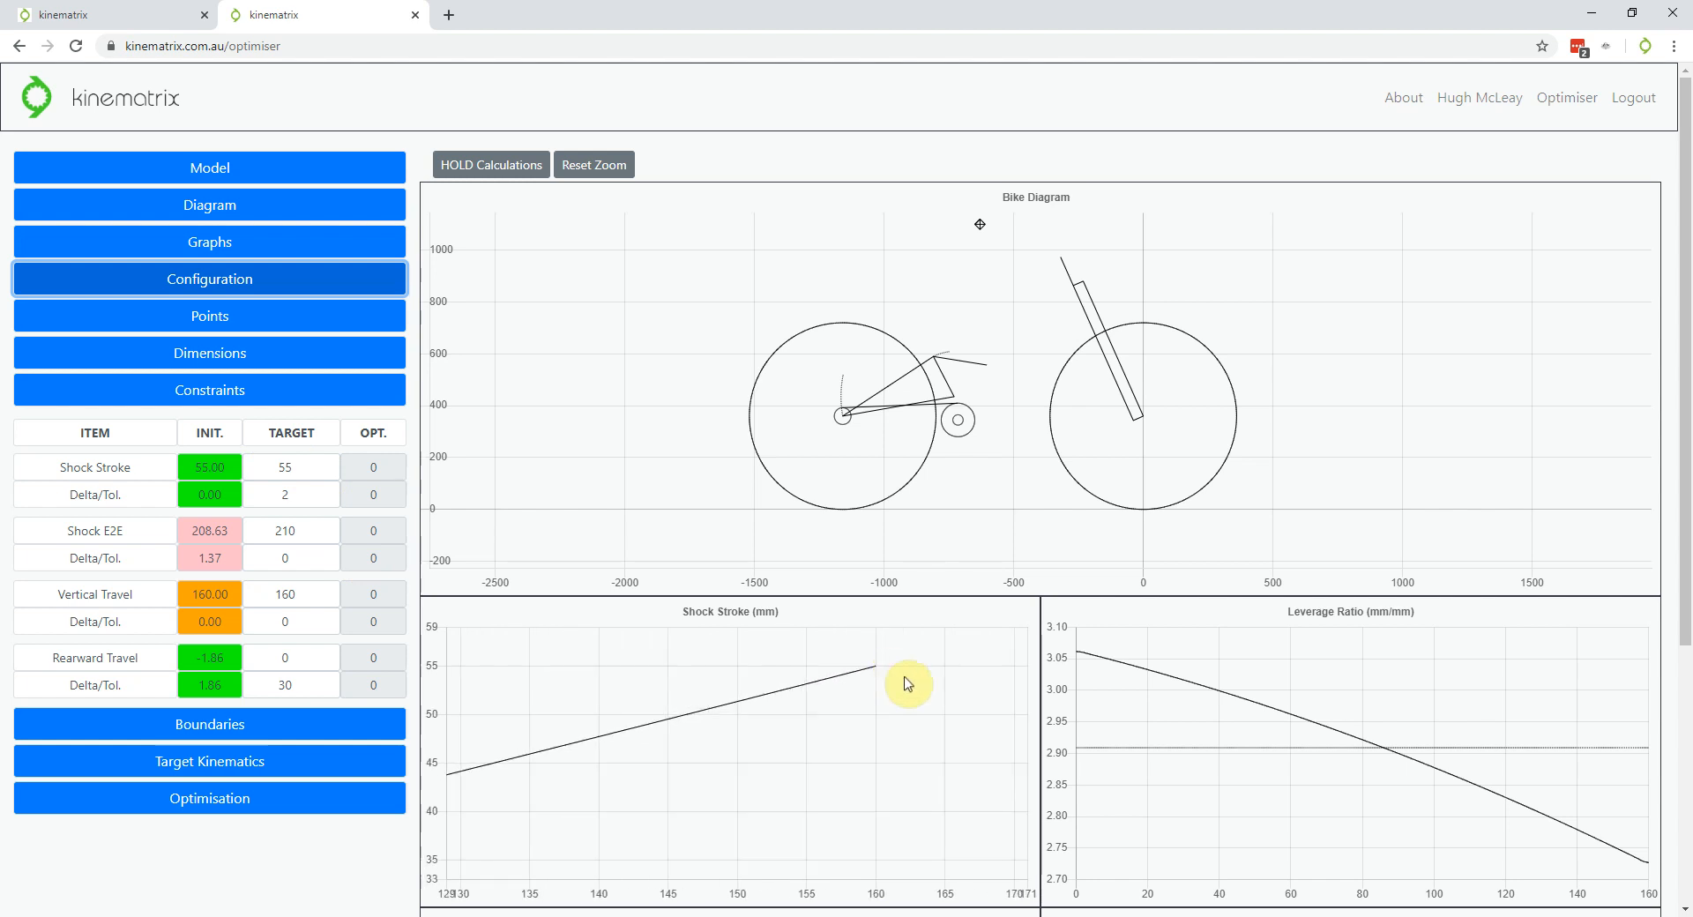
pyautogui.scroll(-3, 935, 706)
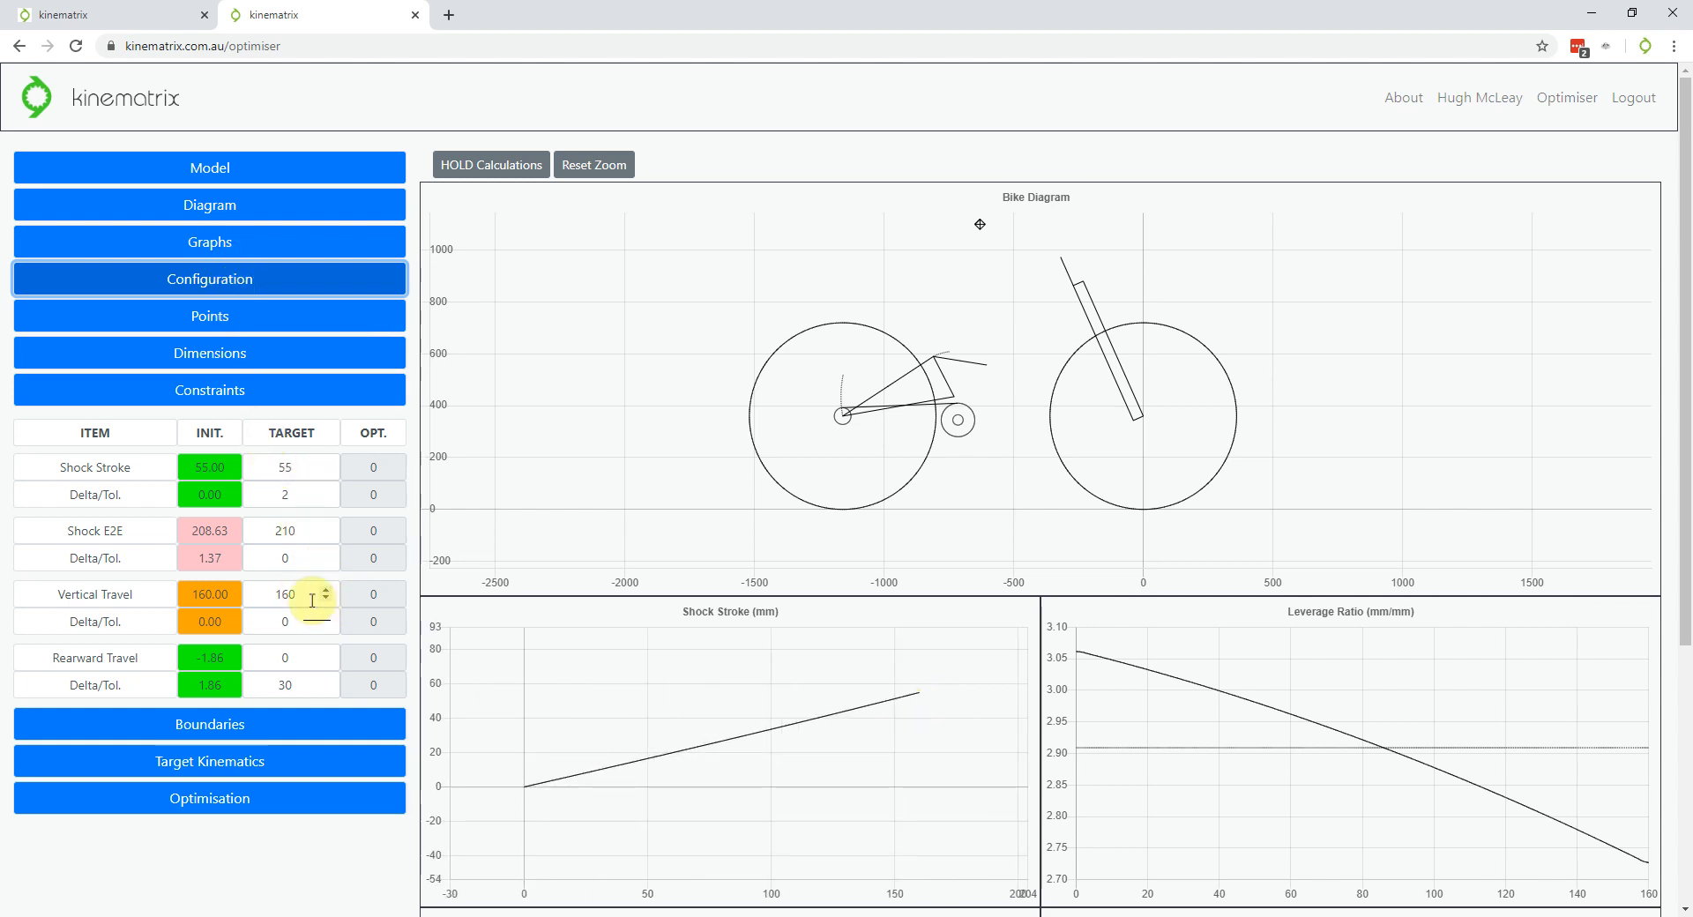
# Set the Vertical Travel target to 170 and the Shock Stroke tolerance to 0
pyautogui.doubleClick(286, 594)
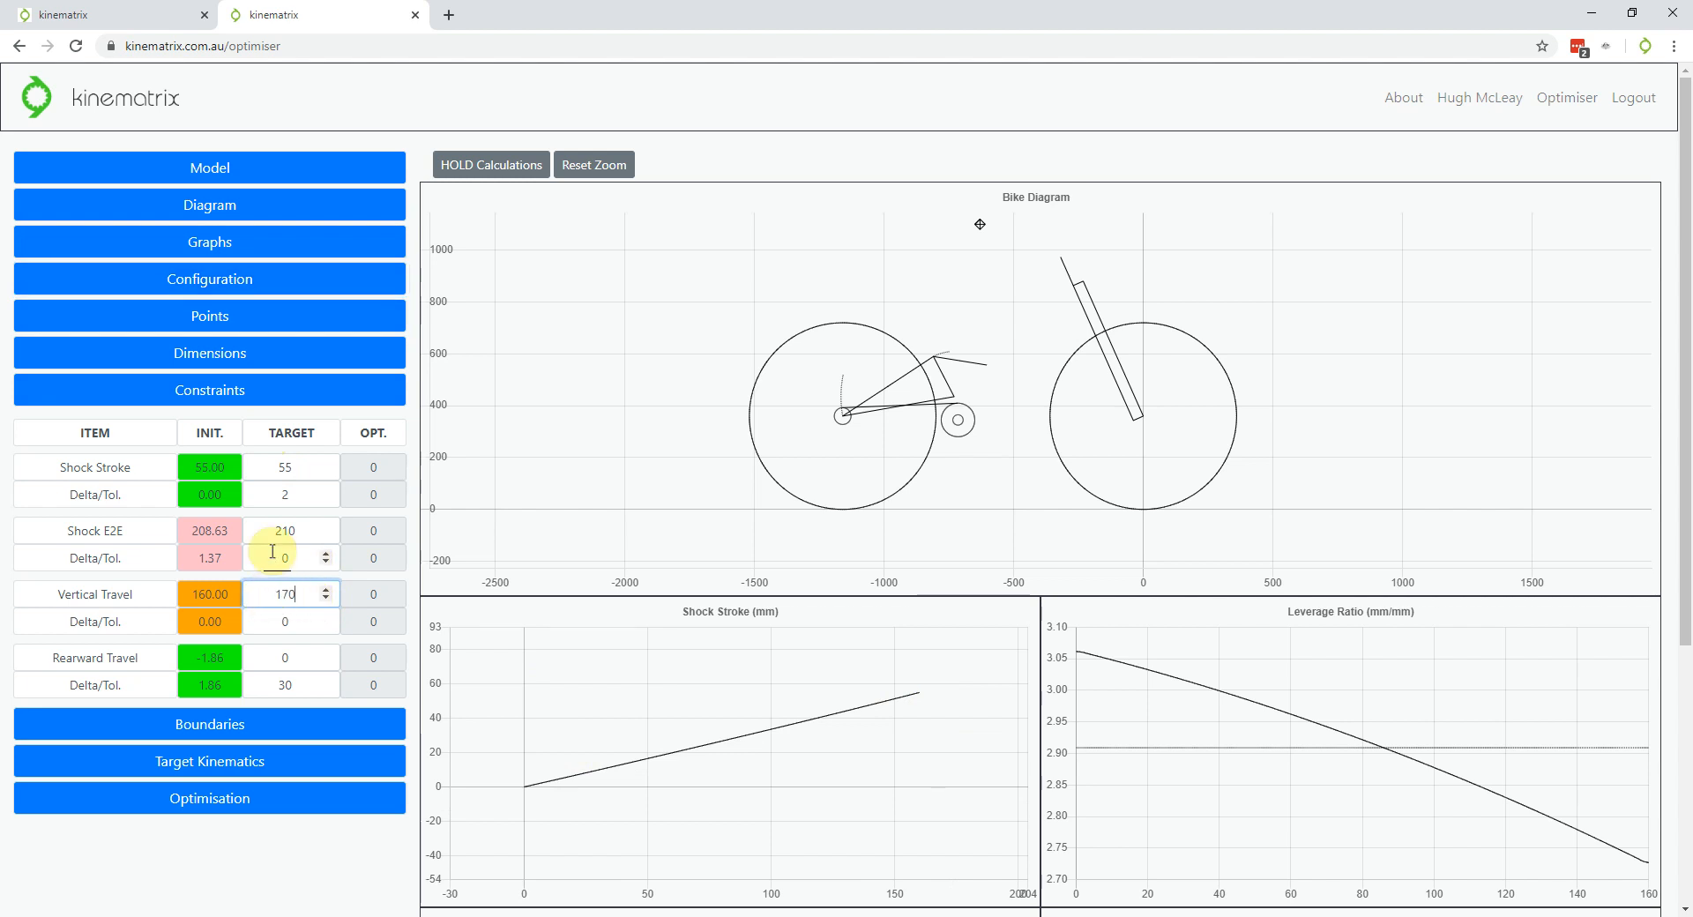
pyautogui.write('170')
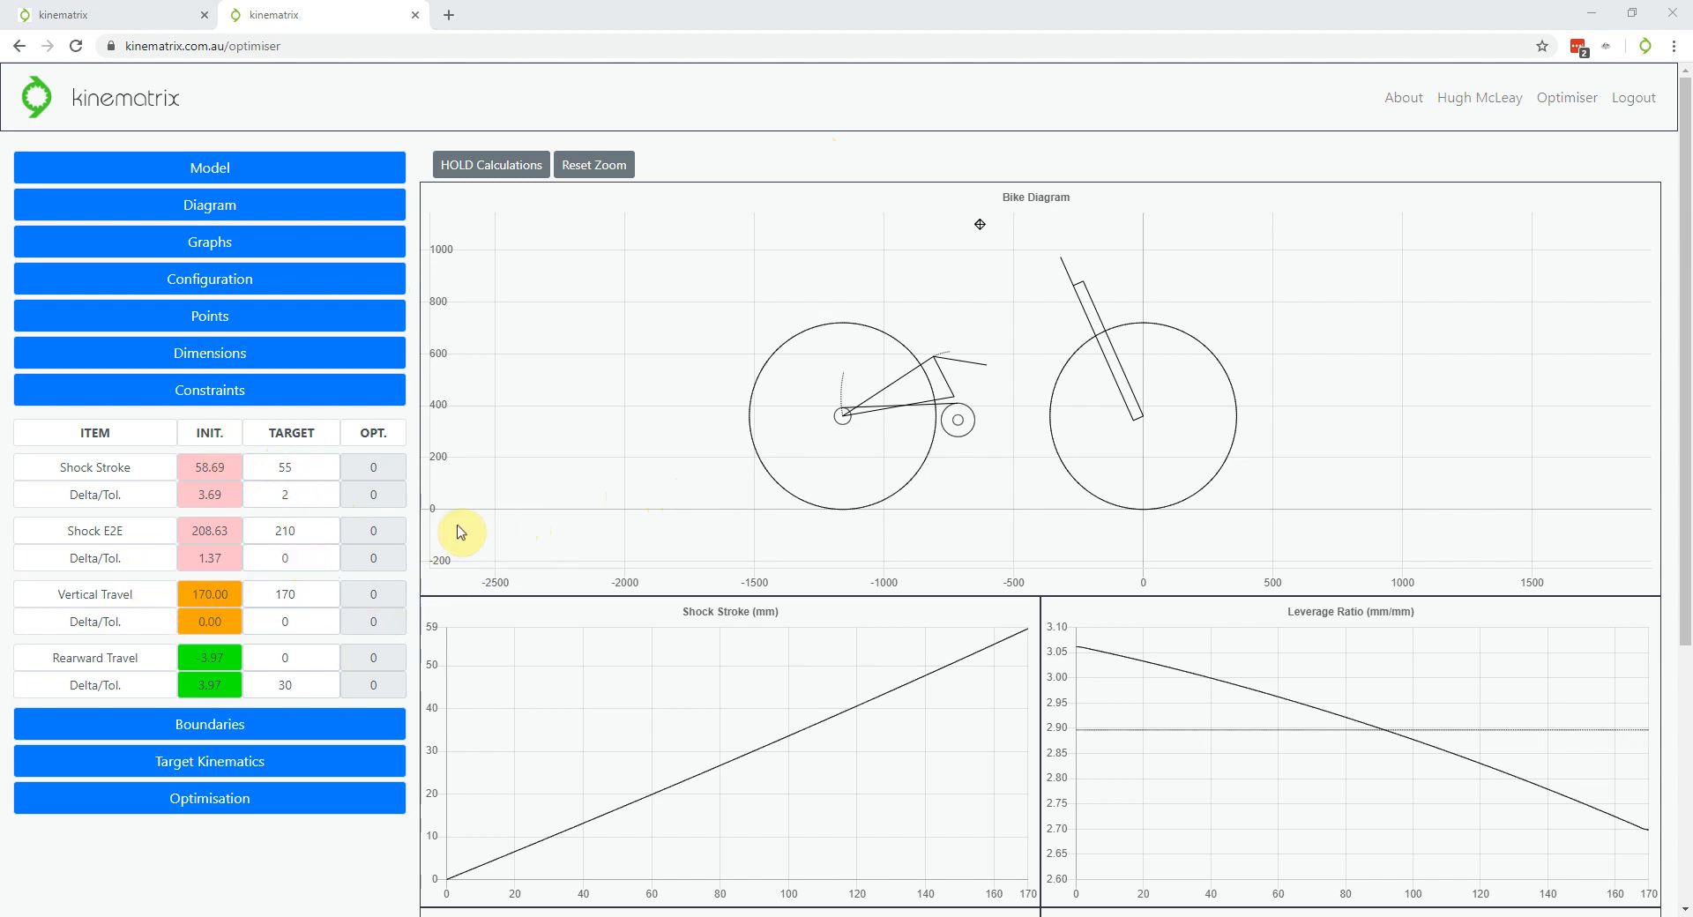
pyautogui.click(327, 499)
pyautogui.click(326, 499)
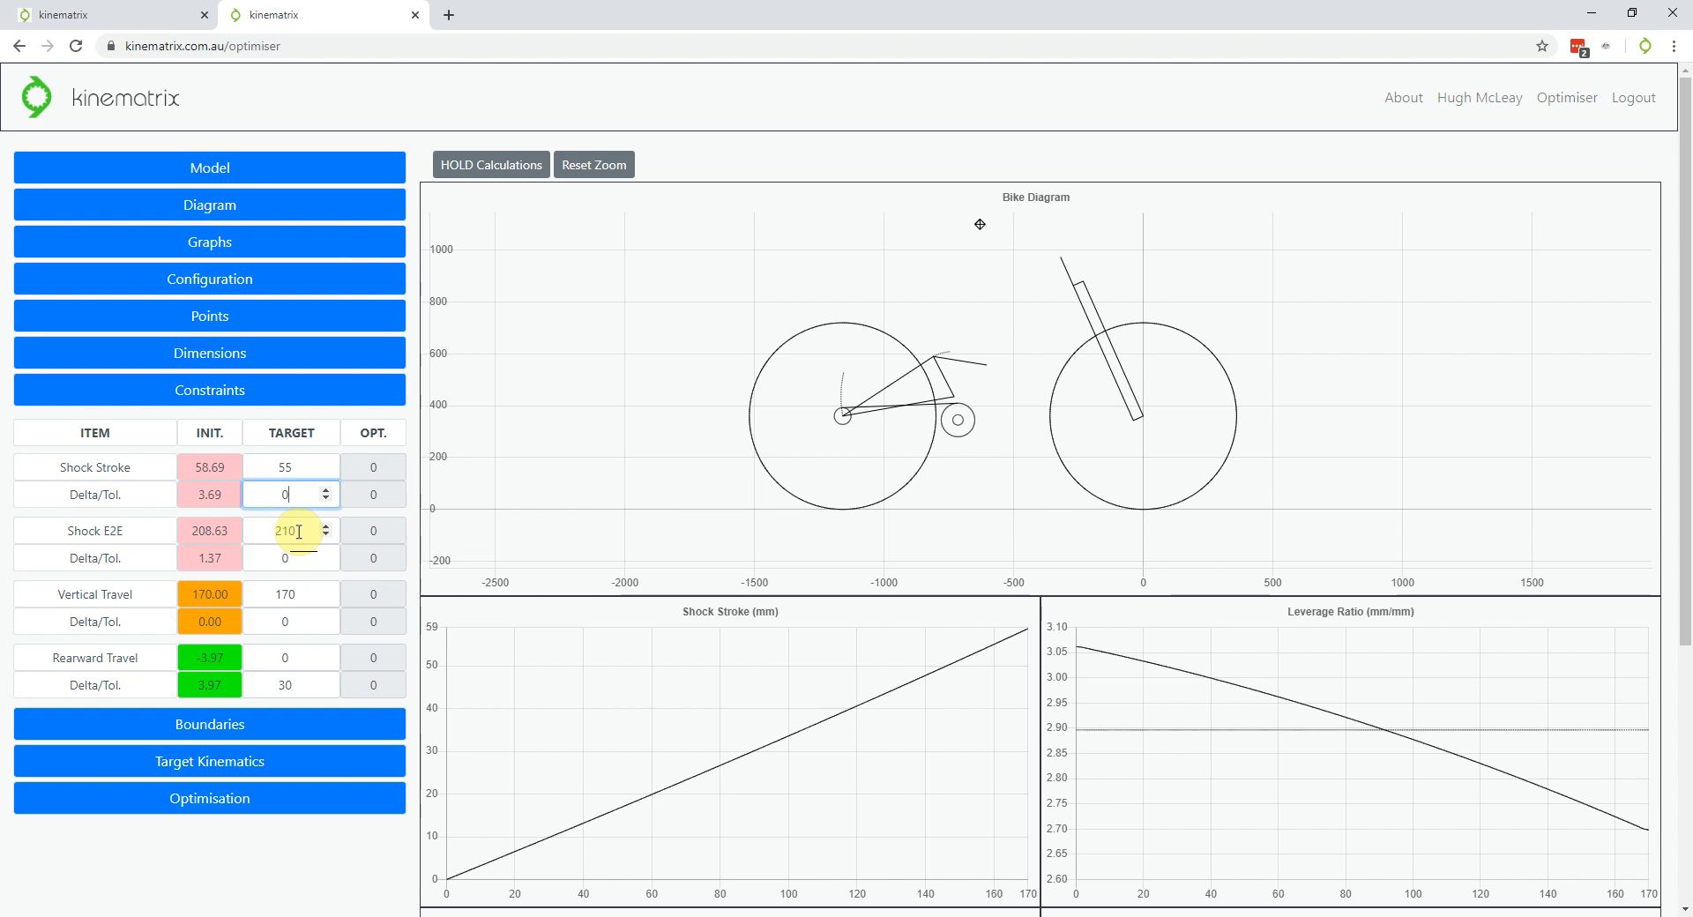
pyautogui.scroll(-1, 321, 651)
# Open Boundaries, turn on Show Boundaries and fetch boundary values for shock eye S1
pyautogui.click(230, 697)
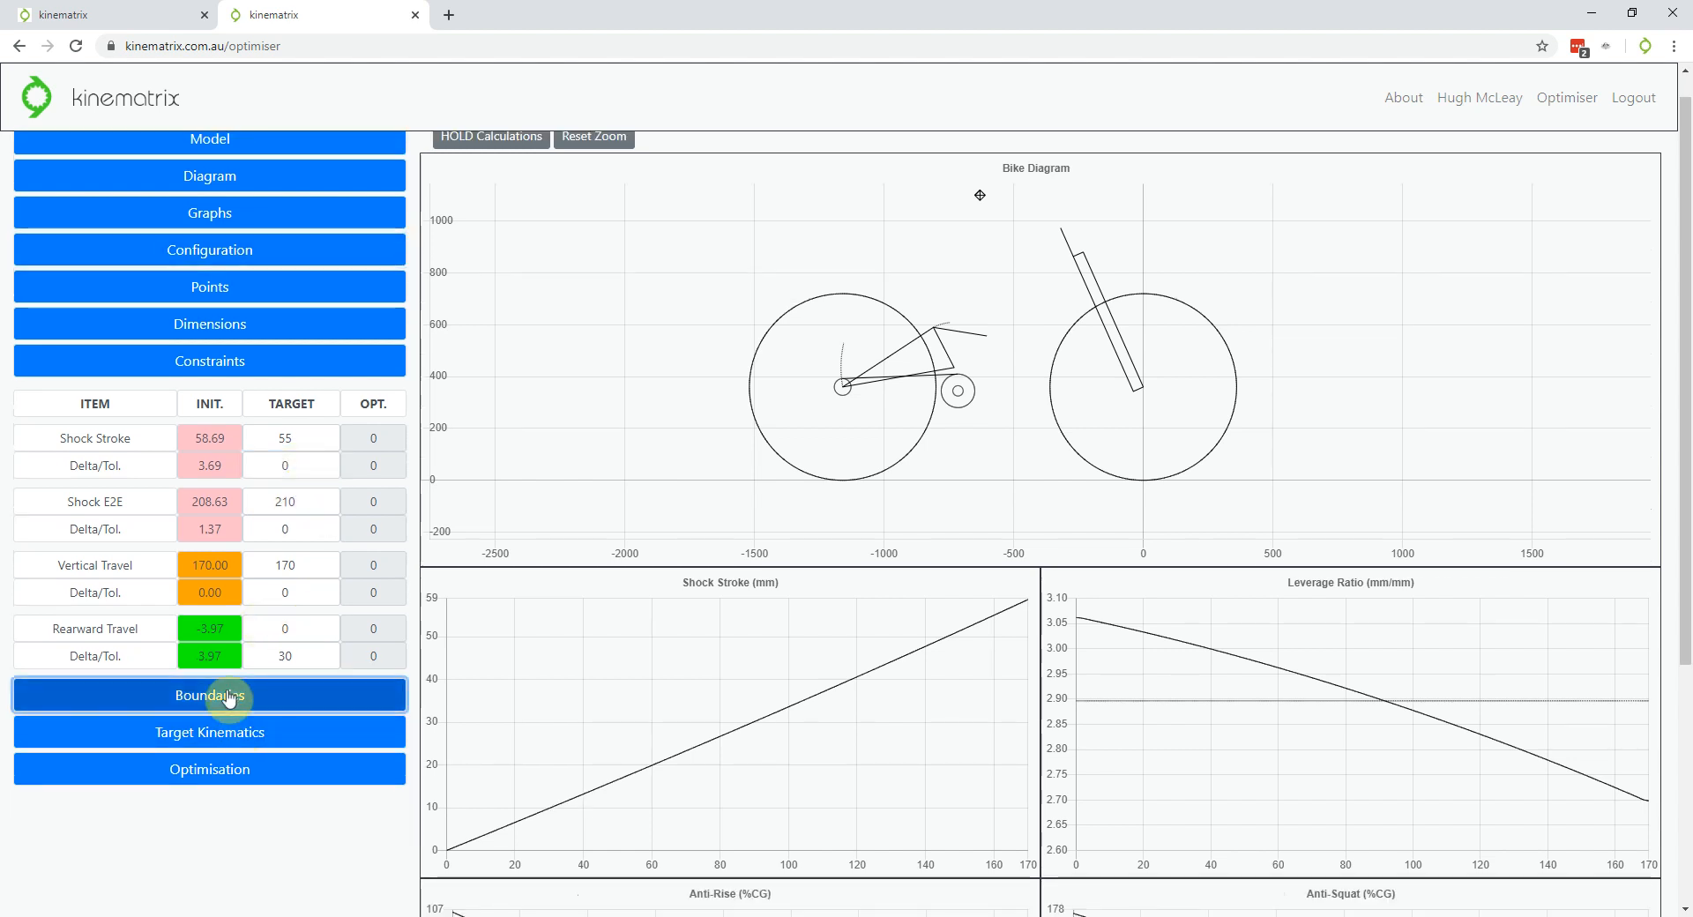
pyautogui.scroll(-1, 228, 692)
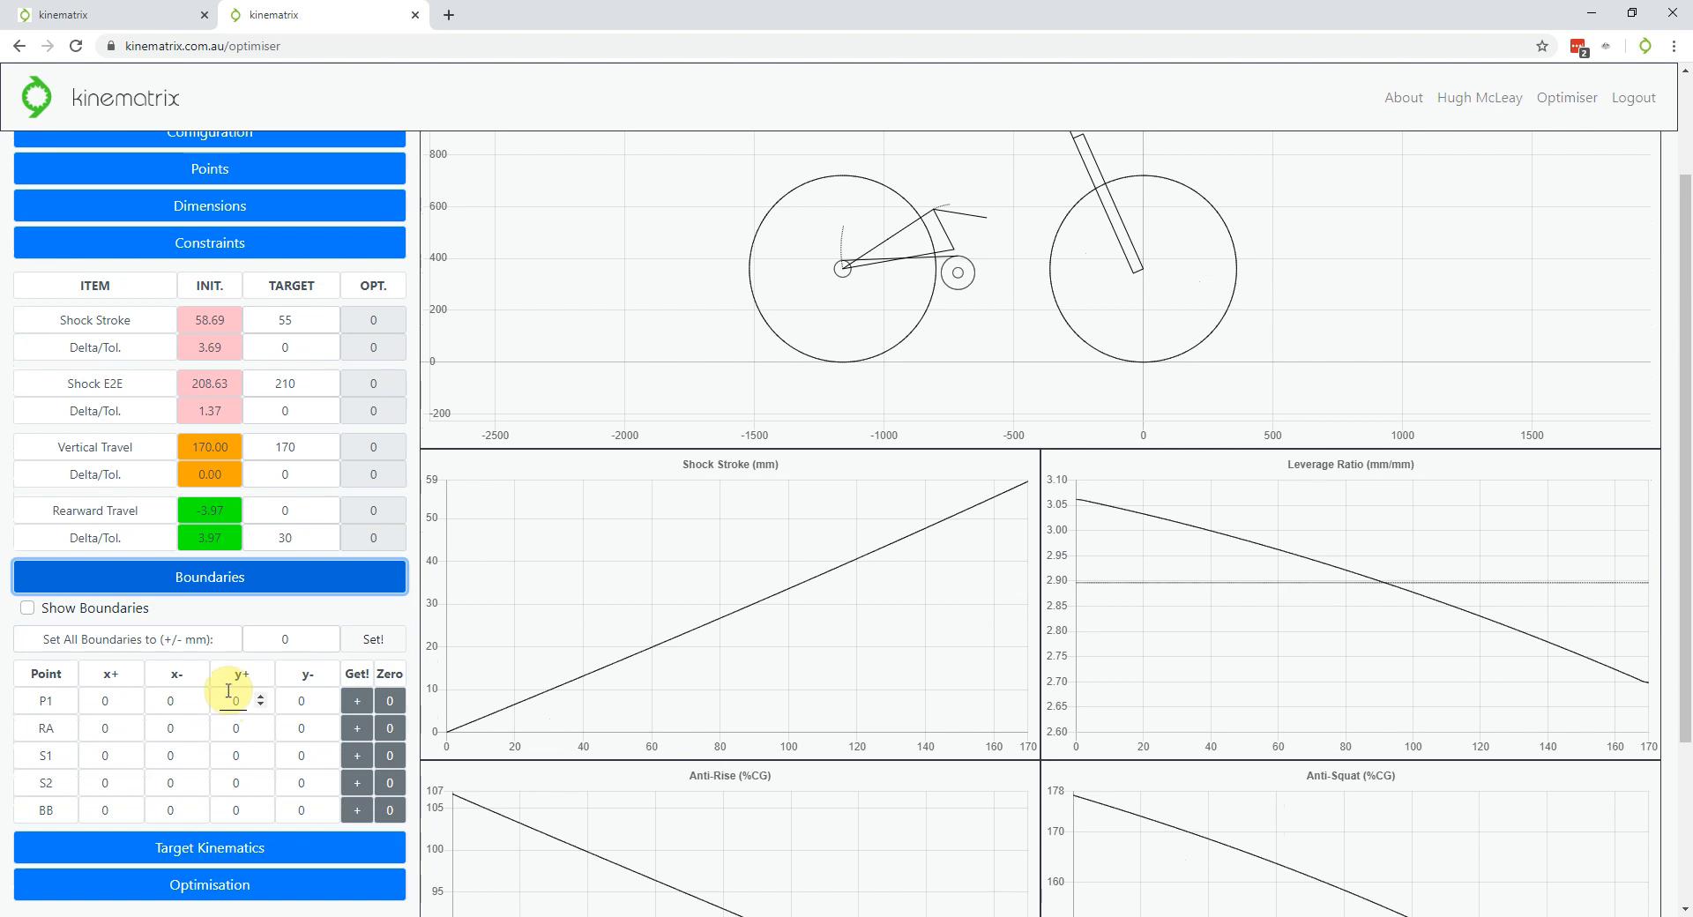
pyautogui.click(27, 608)
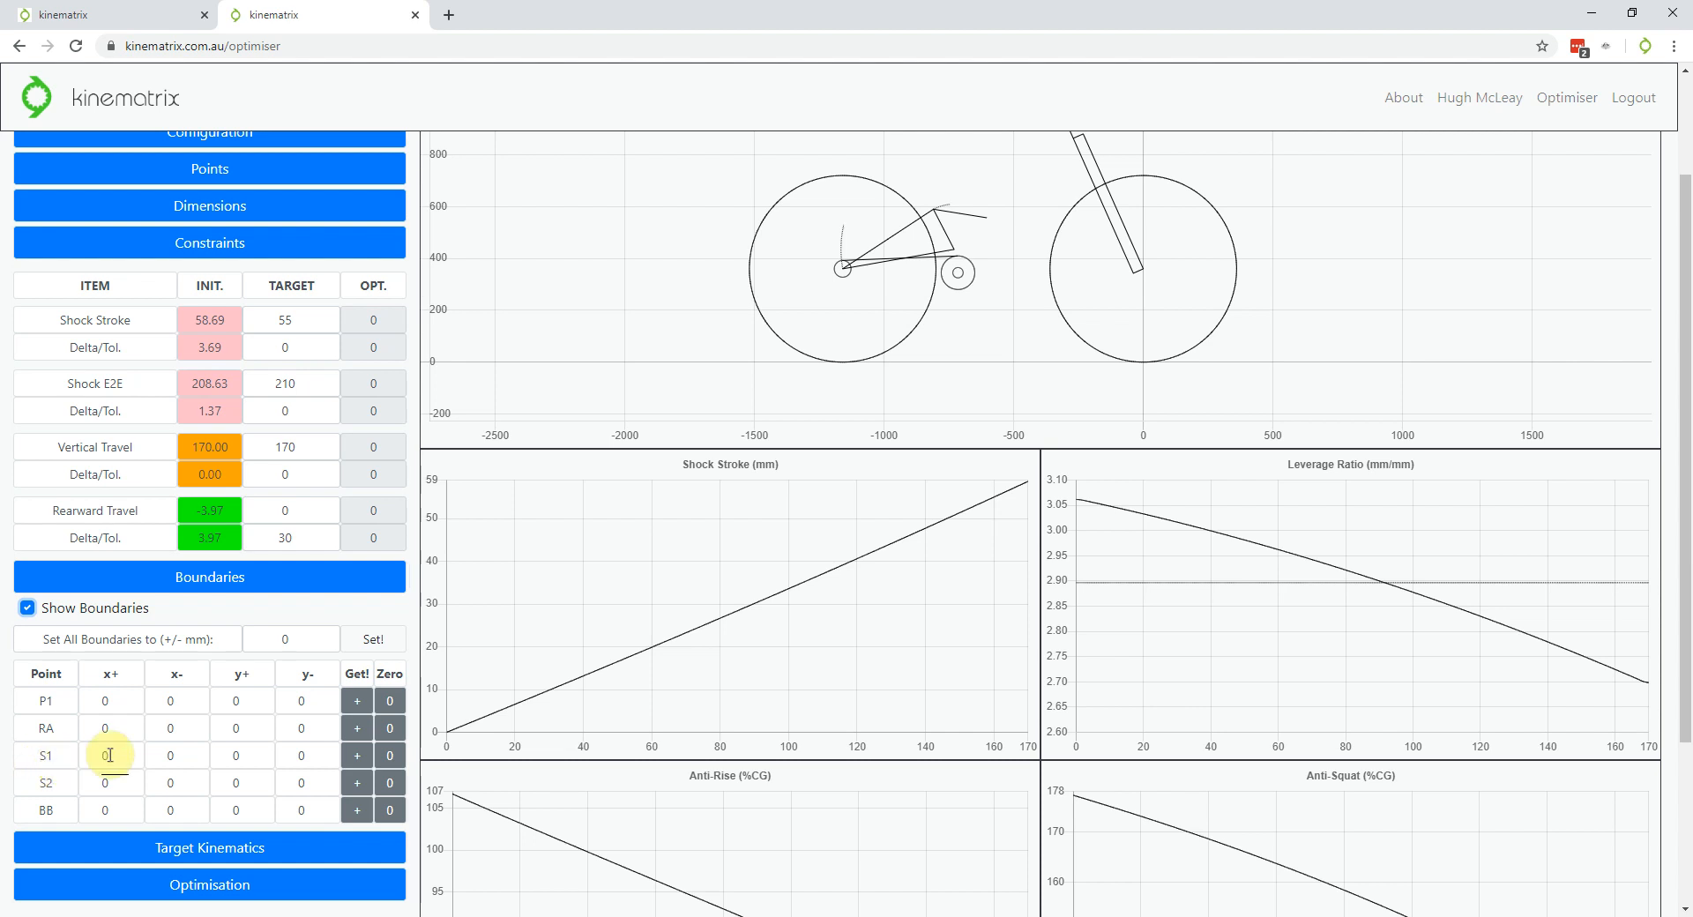
pyautogui.click(361, 766)
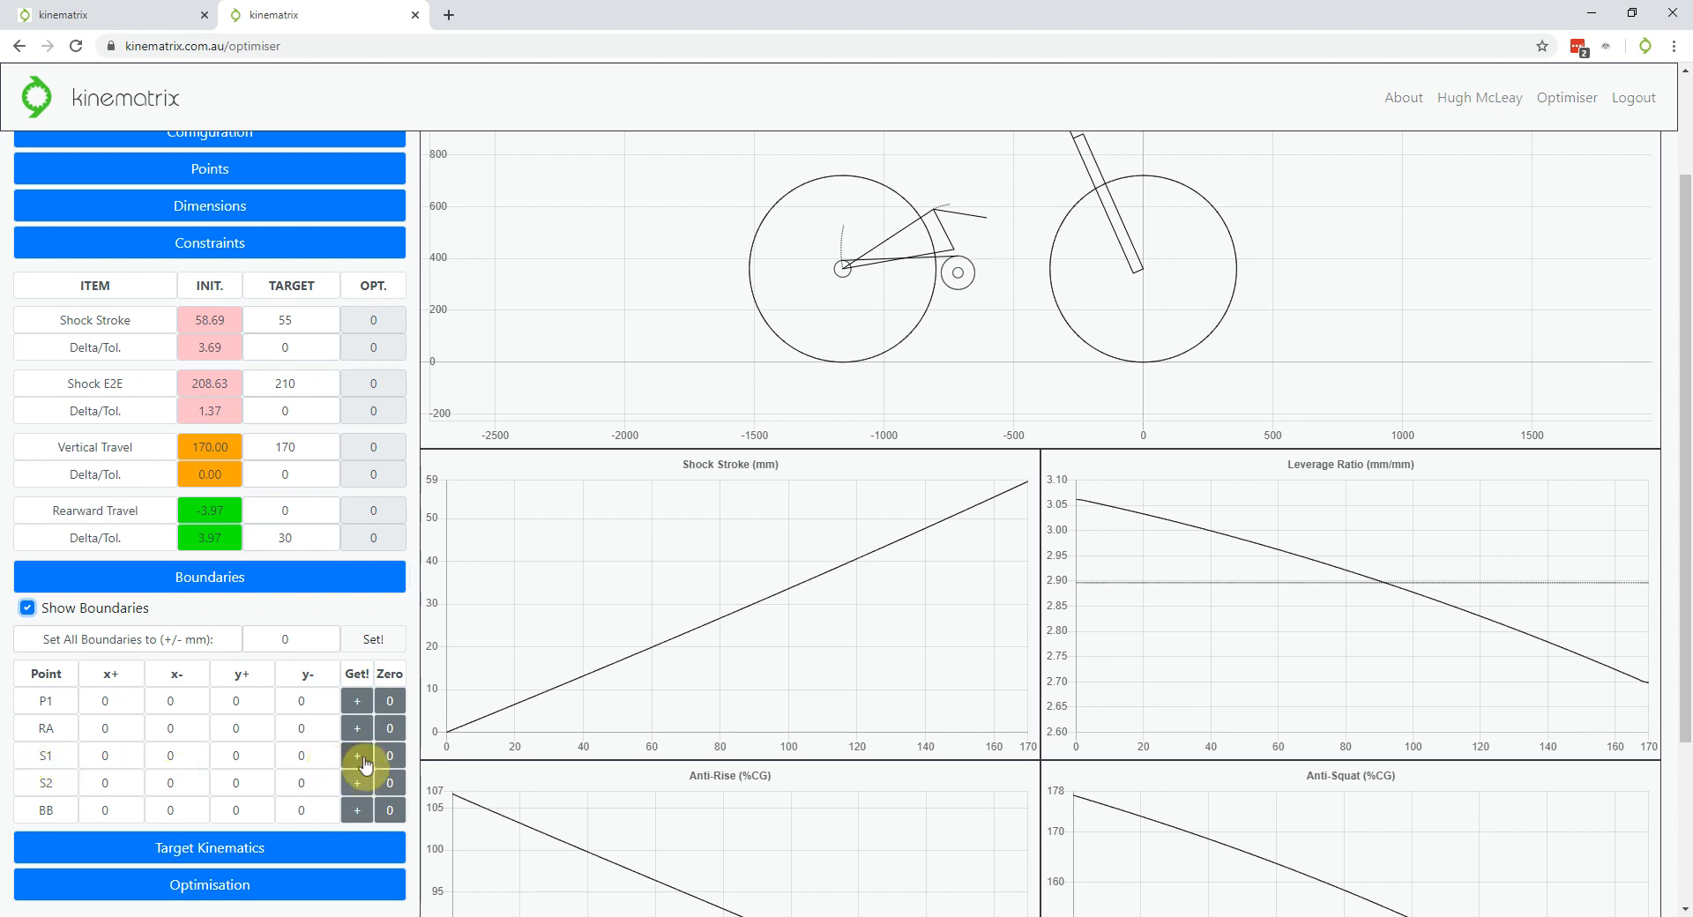
# Bring up the linkage Configuration settings to change what actuates the suspension
pyautogui.scroll(1, 366, 766)
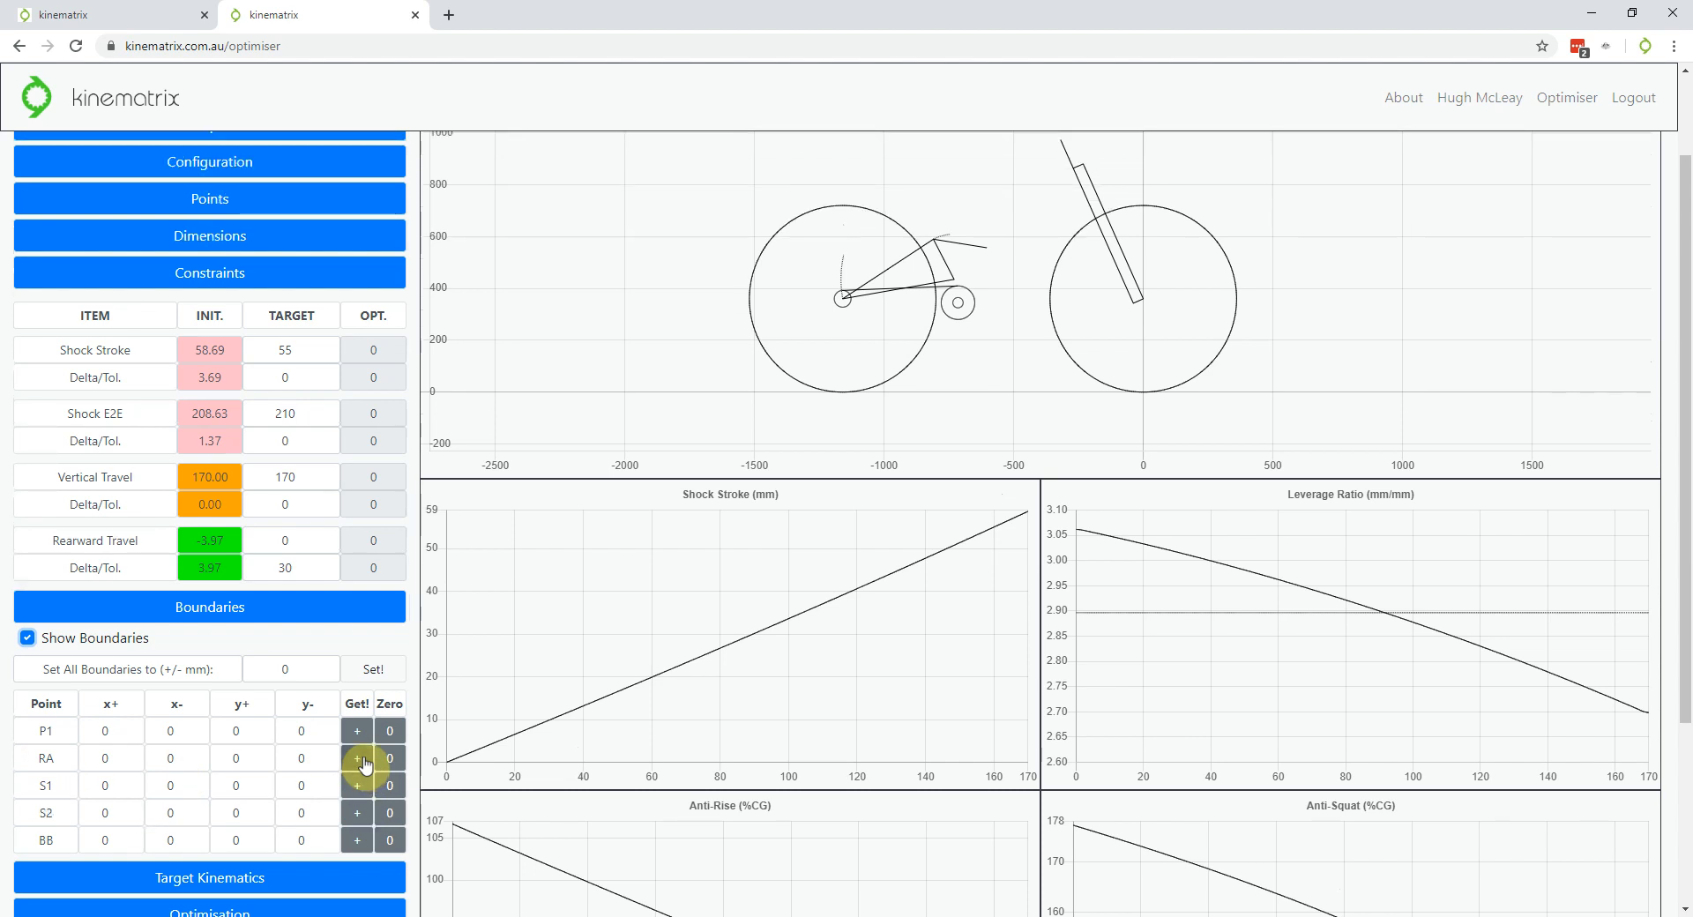
pyautogui.scroll(-1, 264, 759)
pyautogui.scroll(4, 329, 653)
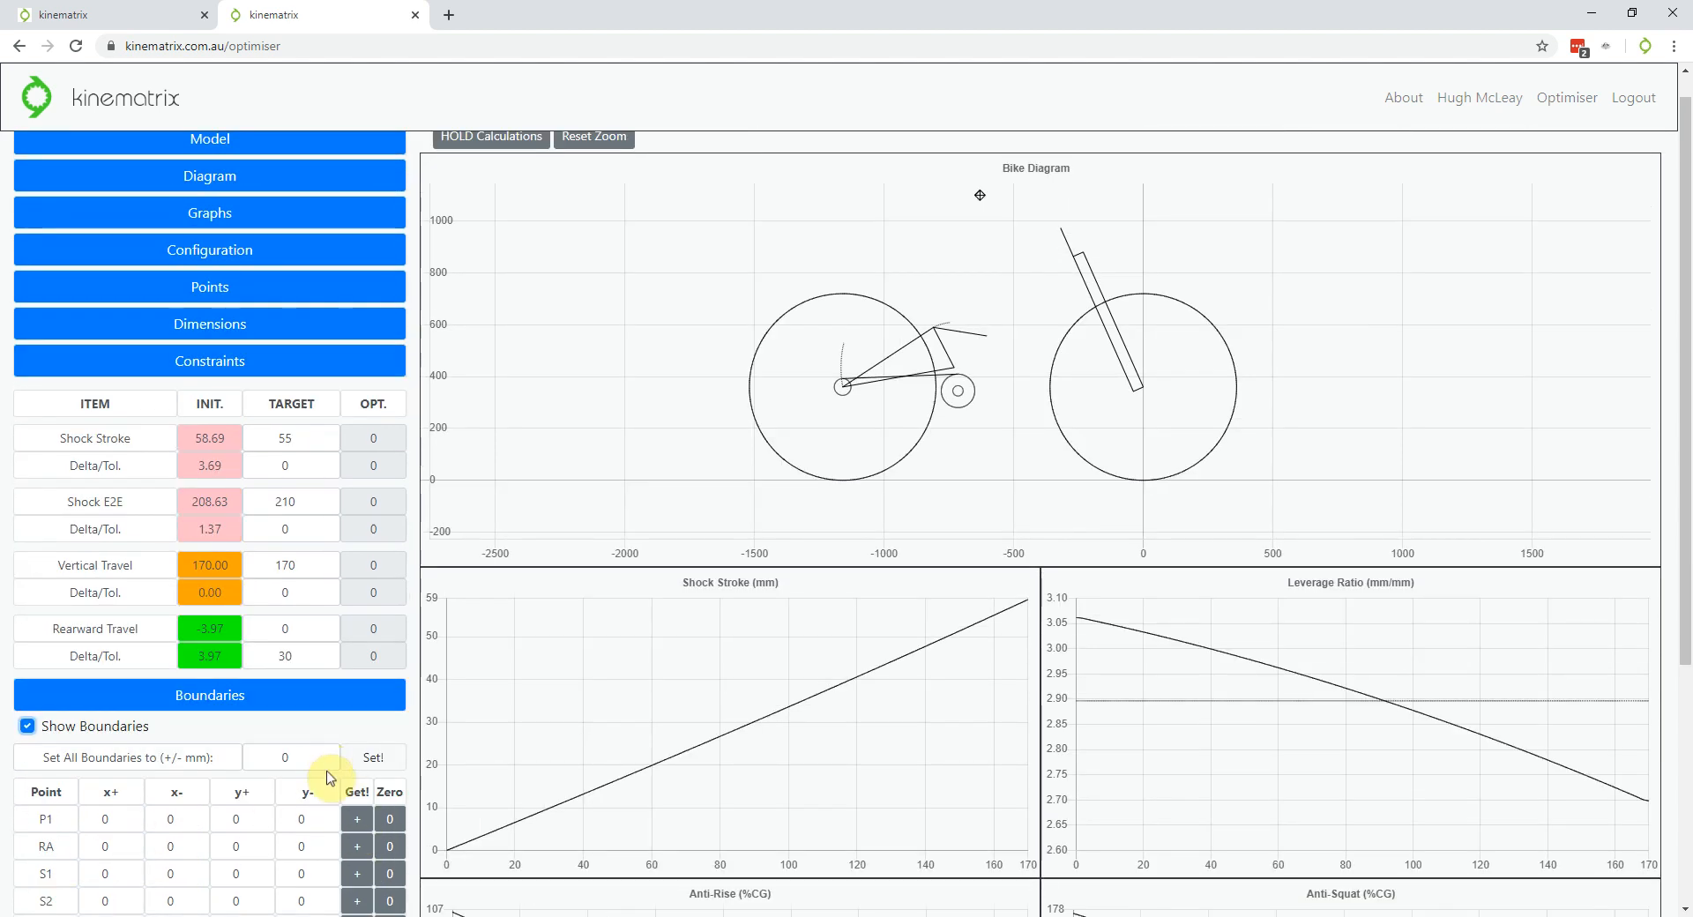
pyautogui.click(234, 251)
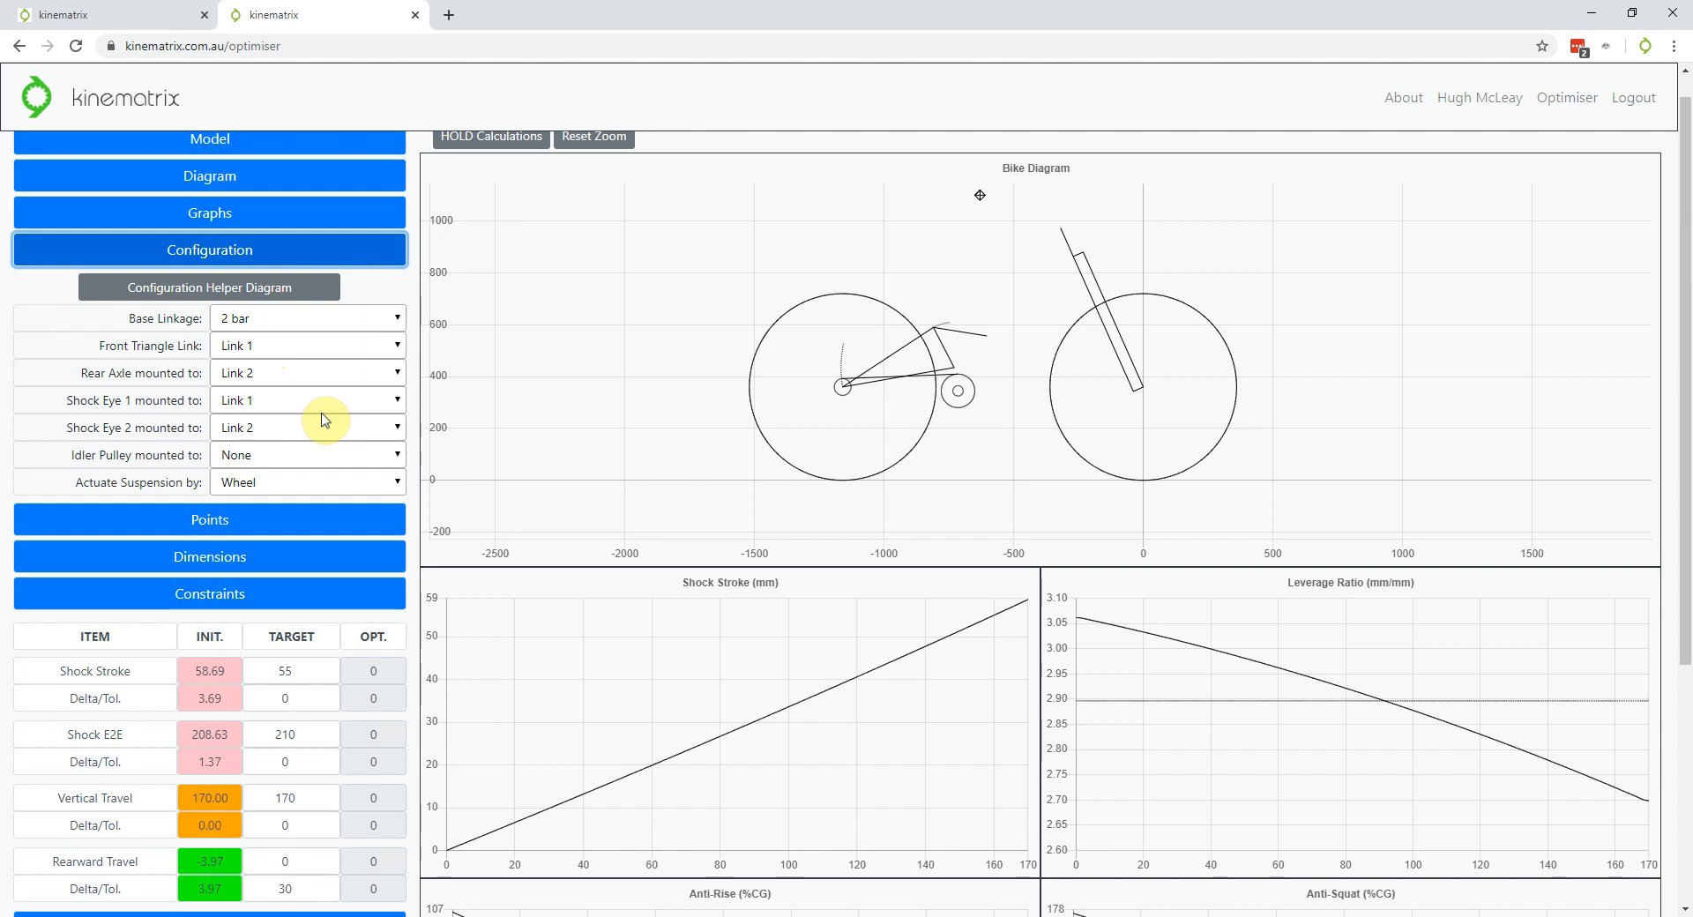
# Collapse Configuration and pick S1 in the Boundaries table for drawing its boundary box
pyautogui.click(251, 251)
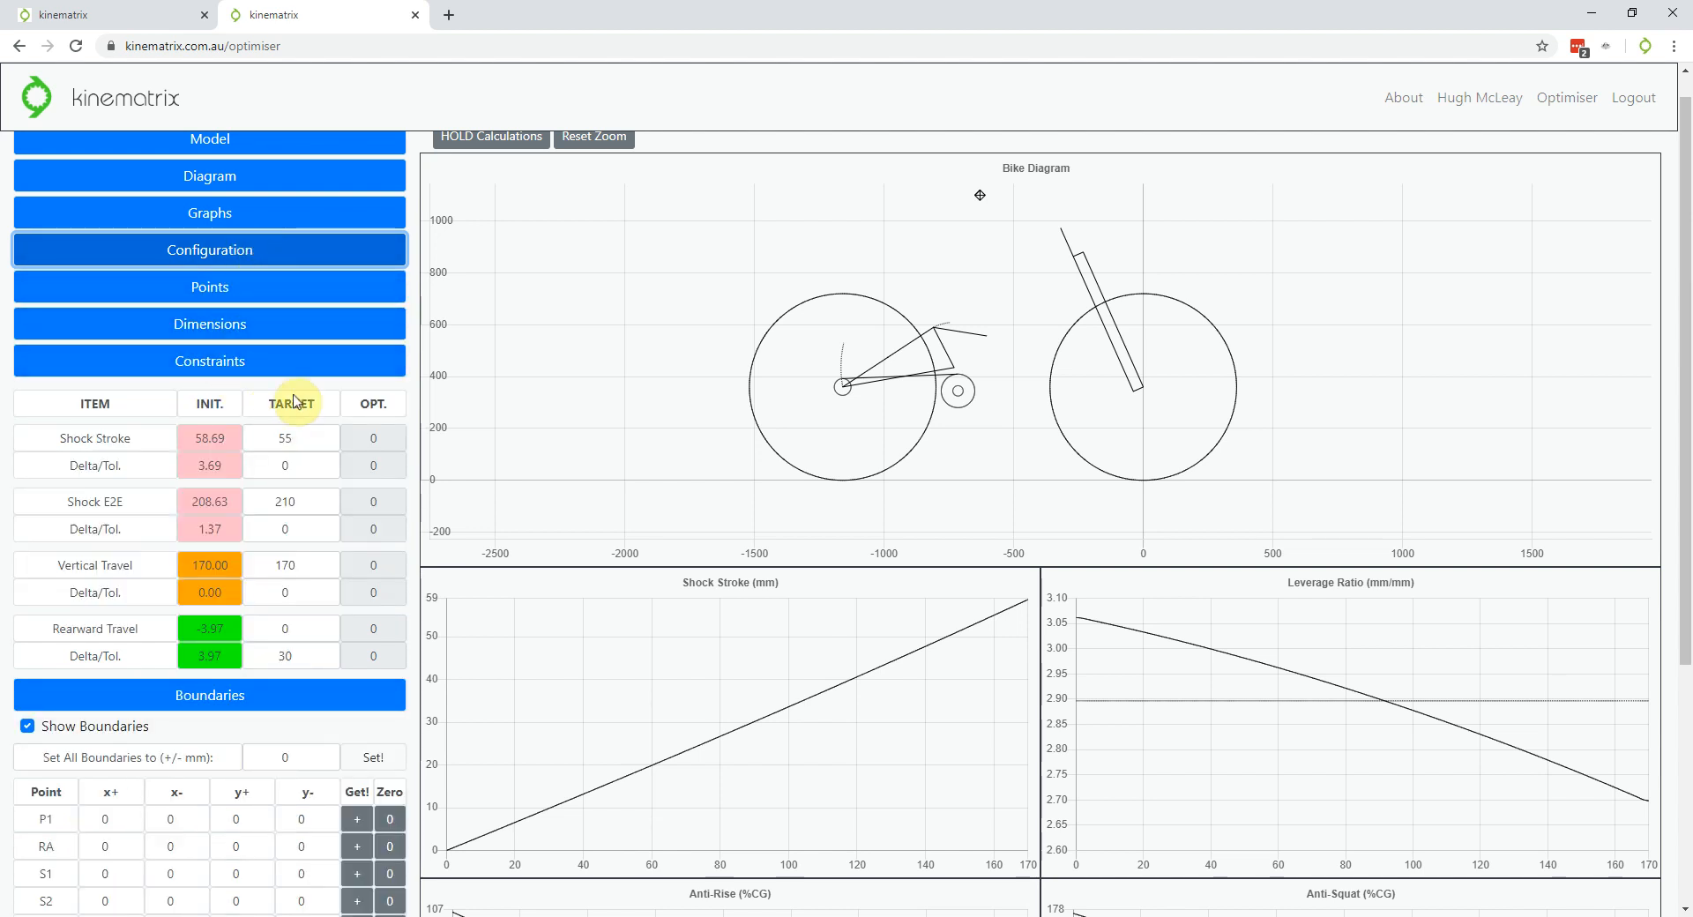
pyautogui.scroll(10, 971, 328)
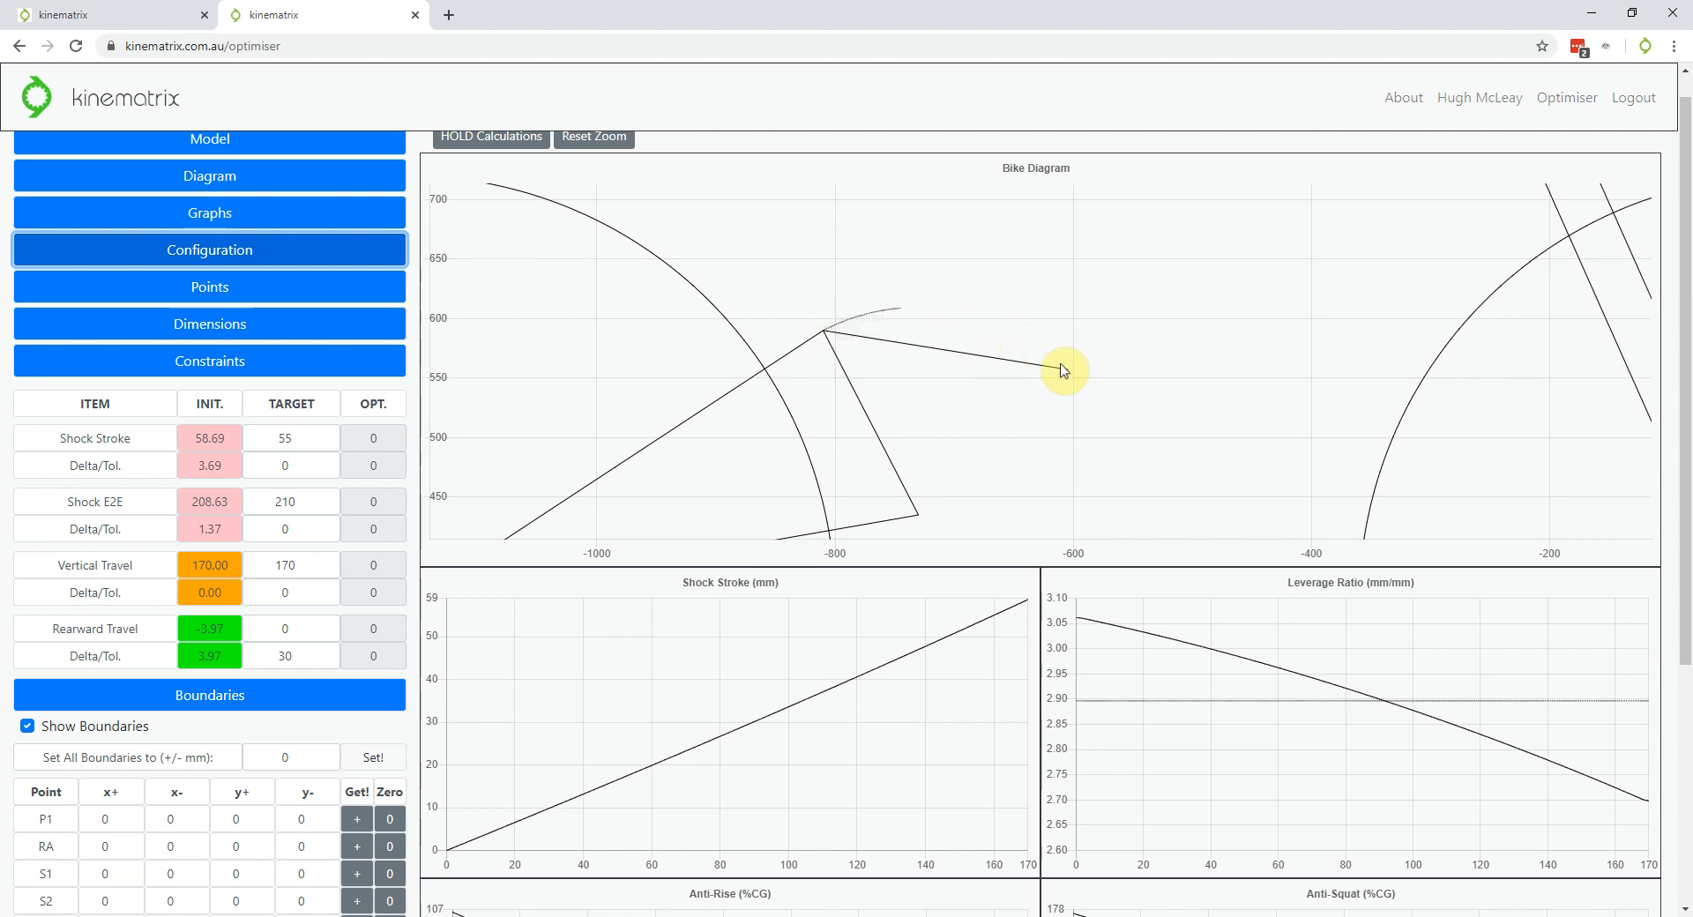
pyautogui.scroll(-3, 862, 257)
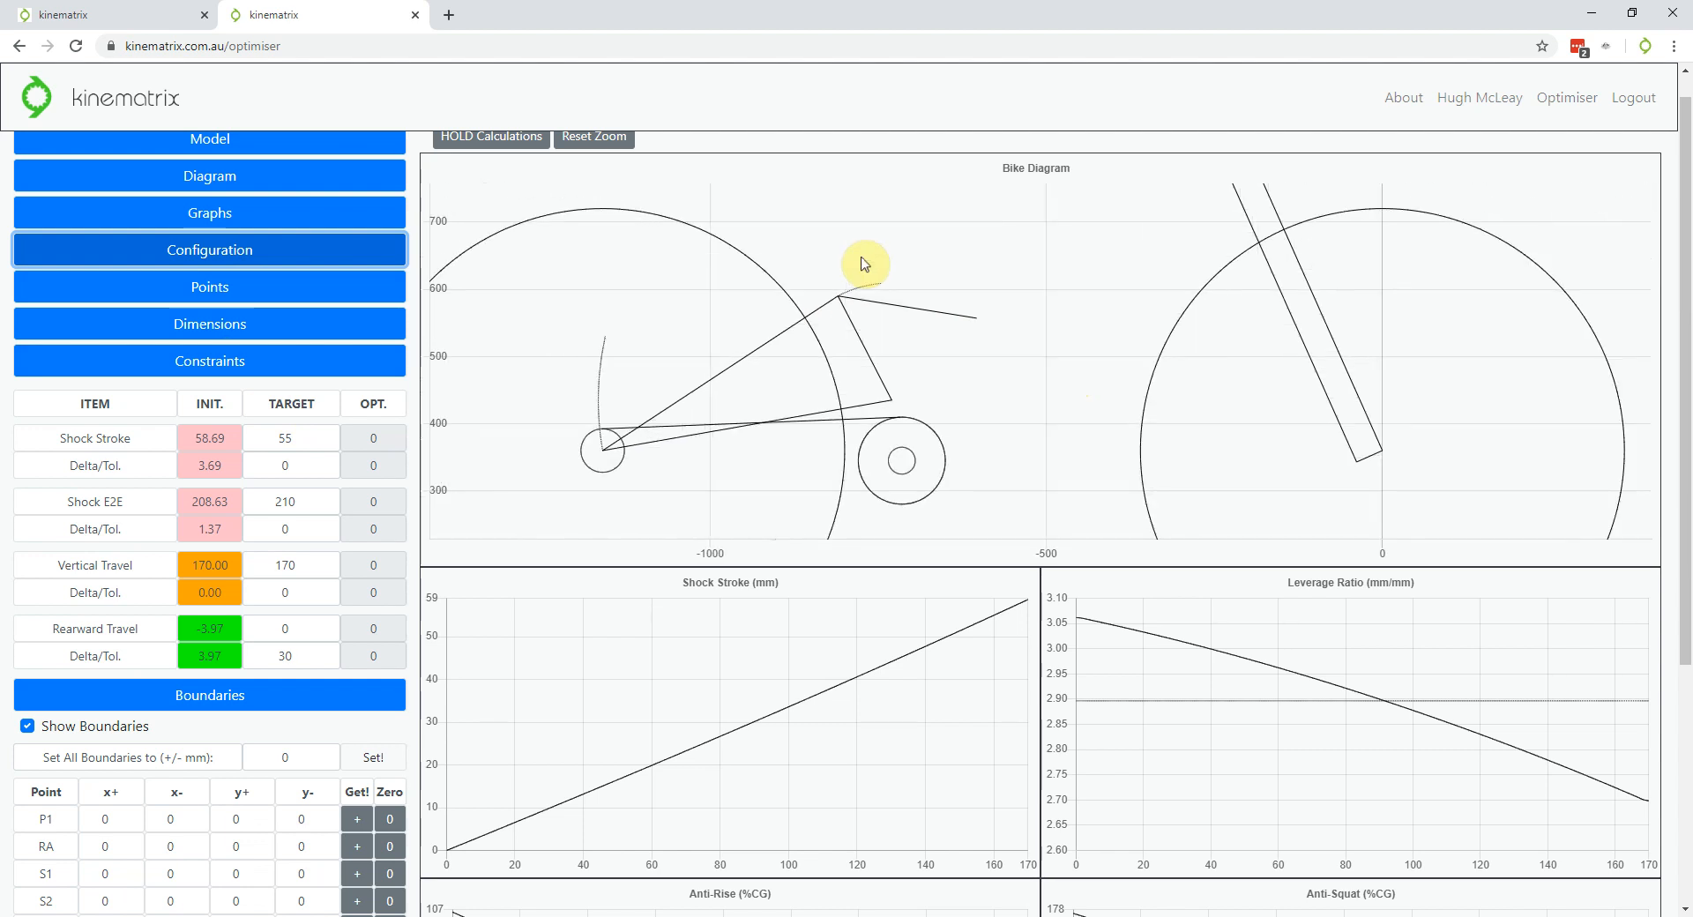
pyautogui.scroll(-2, 231, 404)
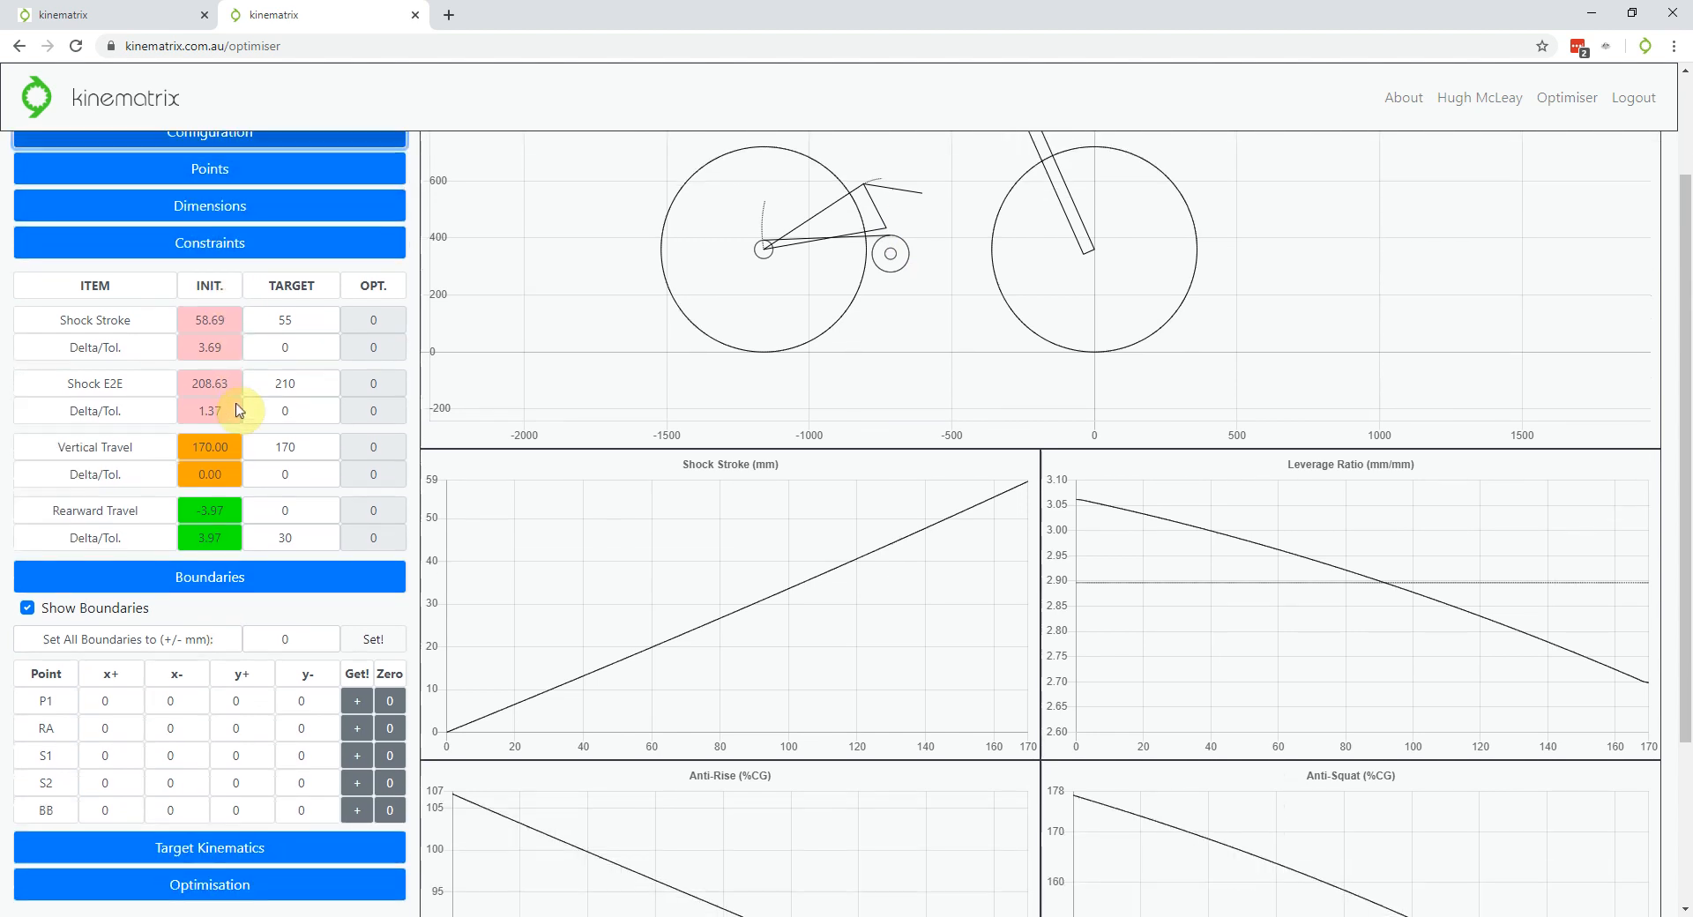
pyautogui.click(358, 697)
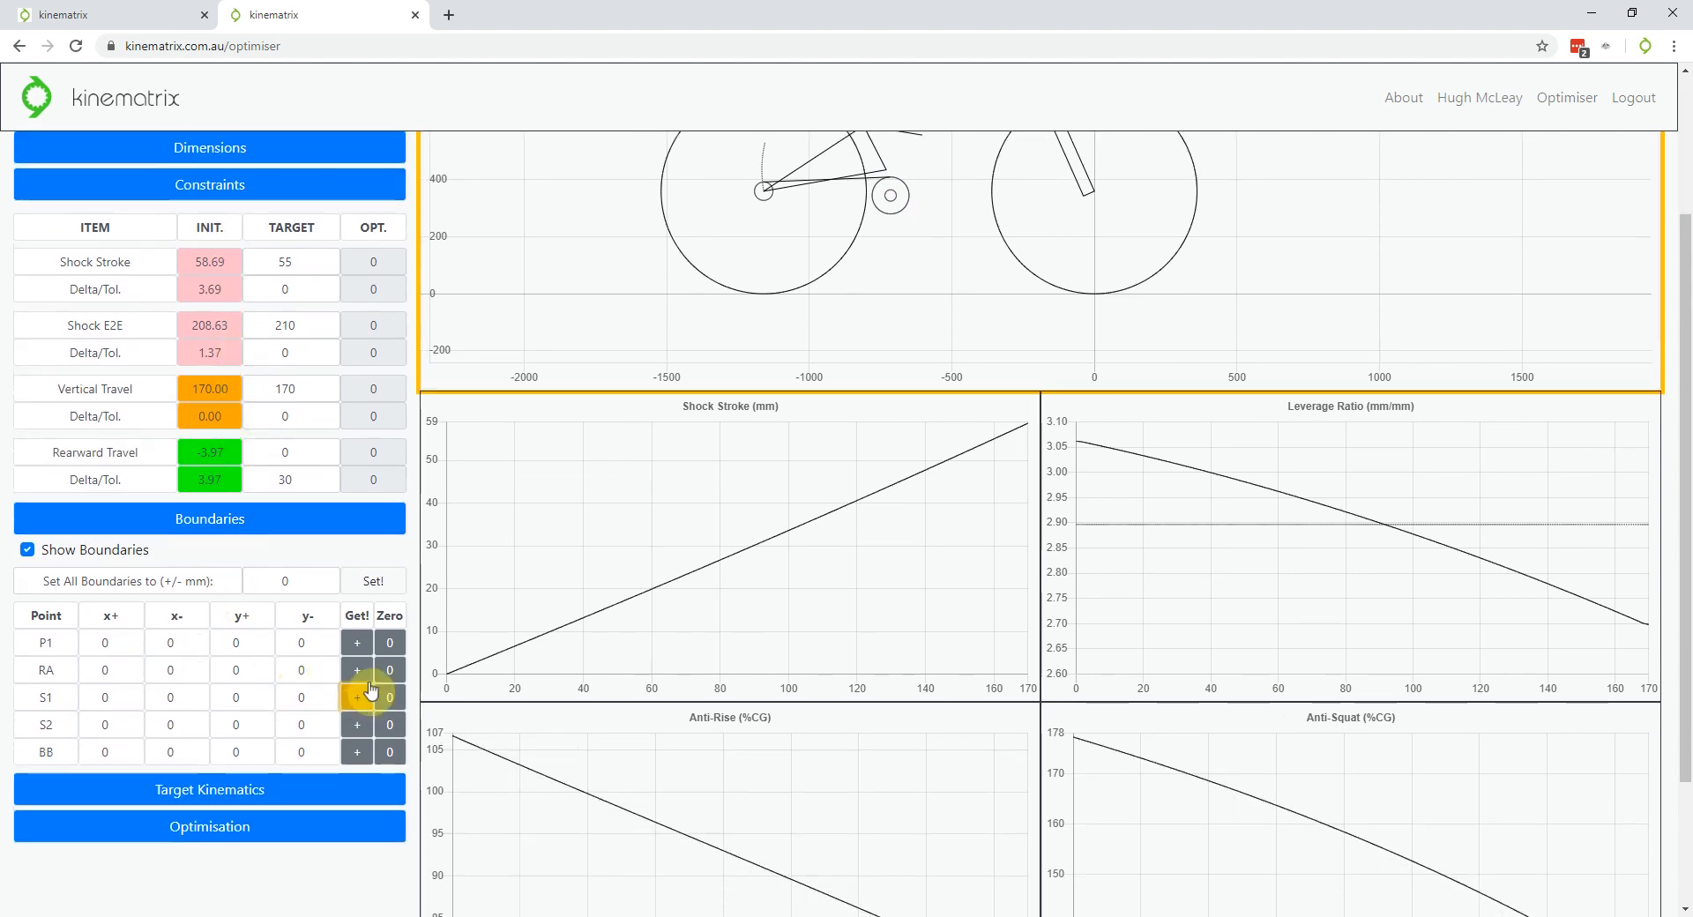
pyautogui.scroll(2, 291, 697)
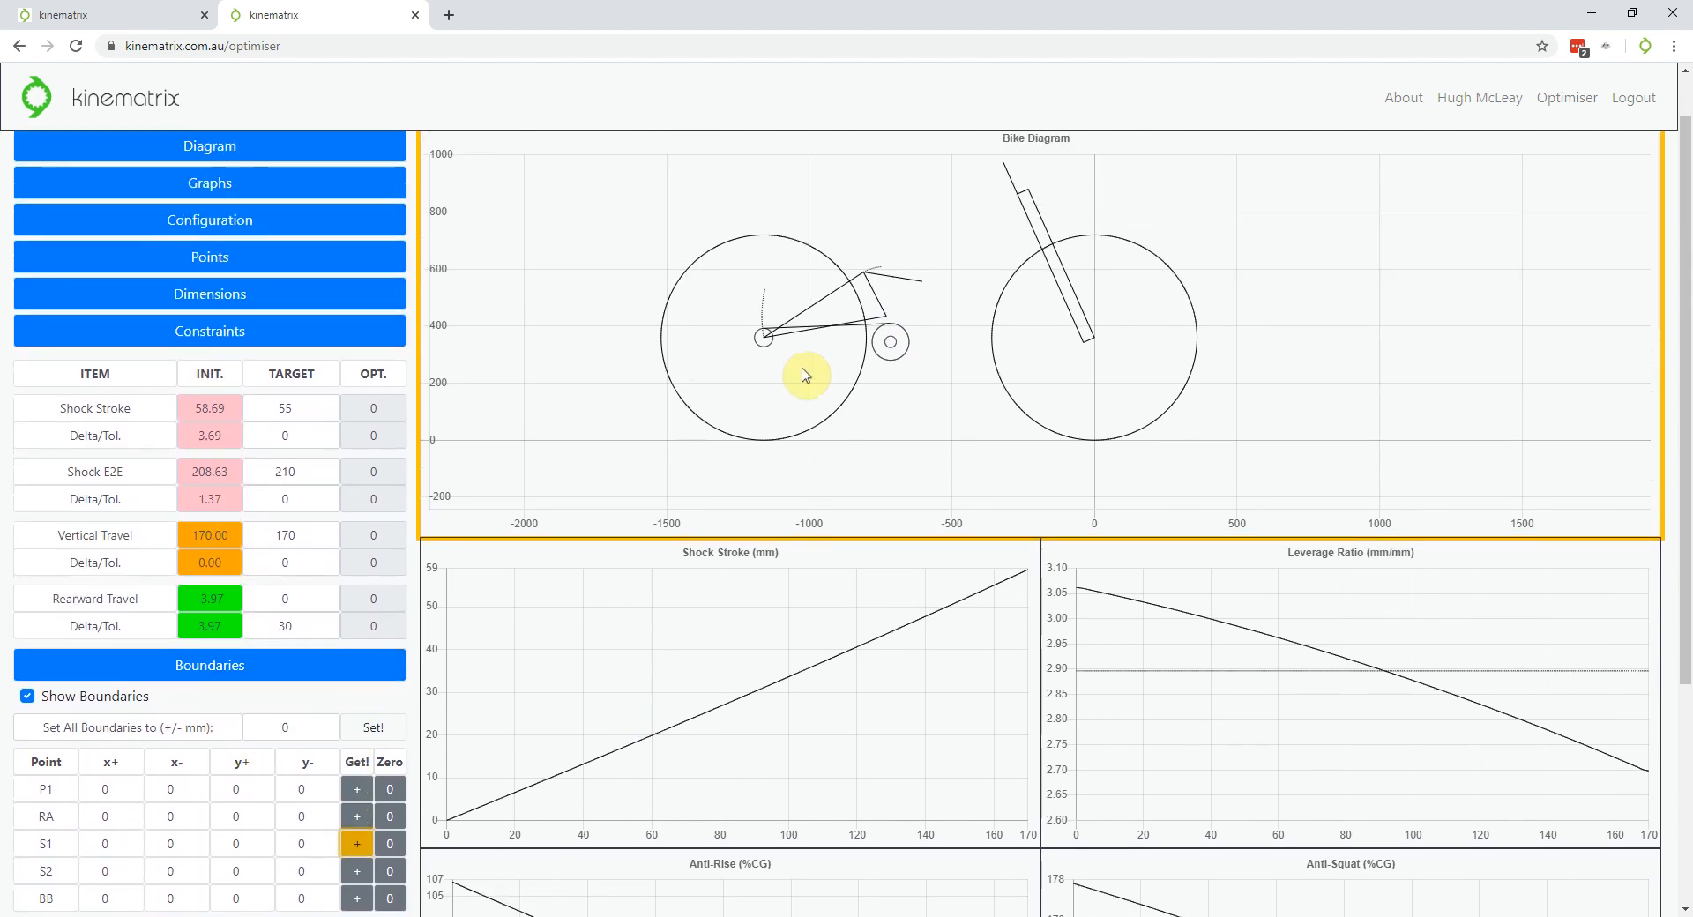
pyautogui.scroll(3, 964, 283)
pyautogui.scroll(2, 896, 304)
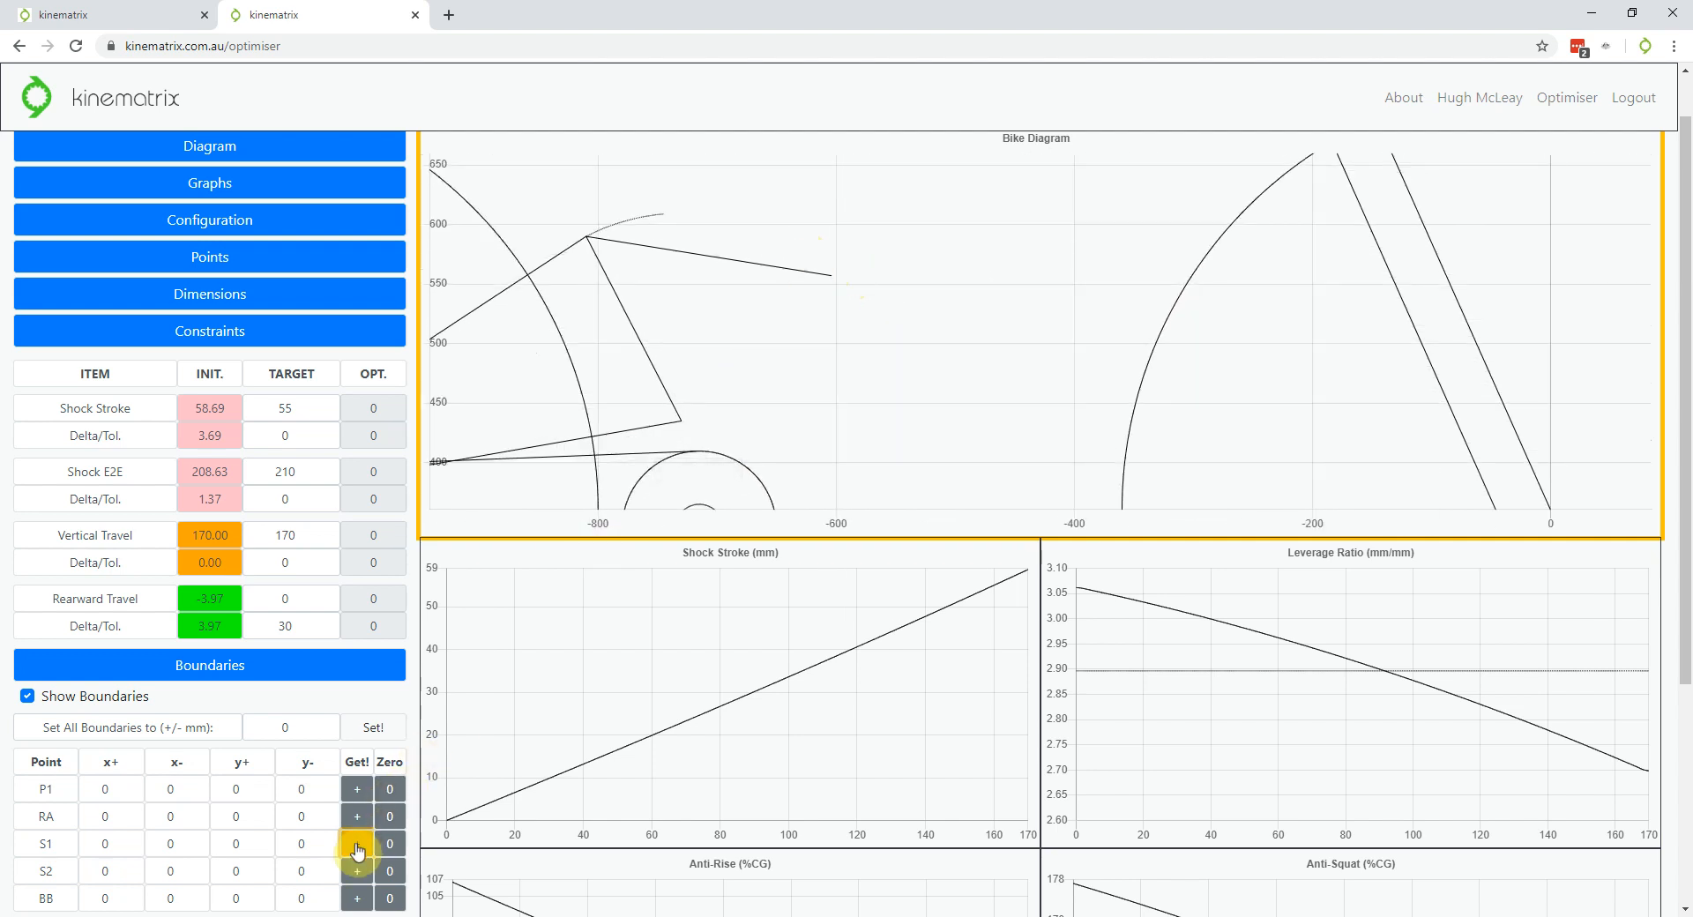
# Draw boundary boxes for S1 (-20.7, 25.2, -21.7, 25.7) and S2 (-39.8, 52.4, -40.8, 43.7)
pyautogui.moveTo(807, 245); pyautogui.dragTo(862, 304)
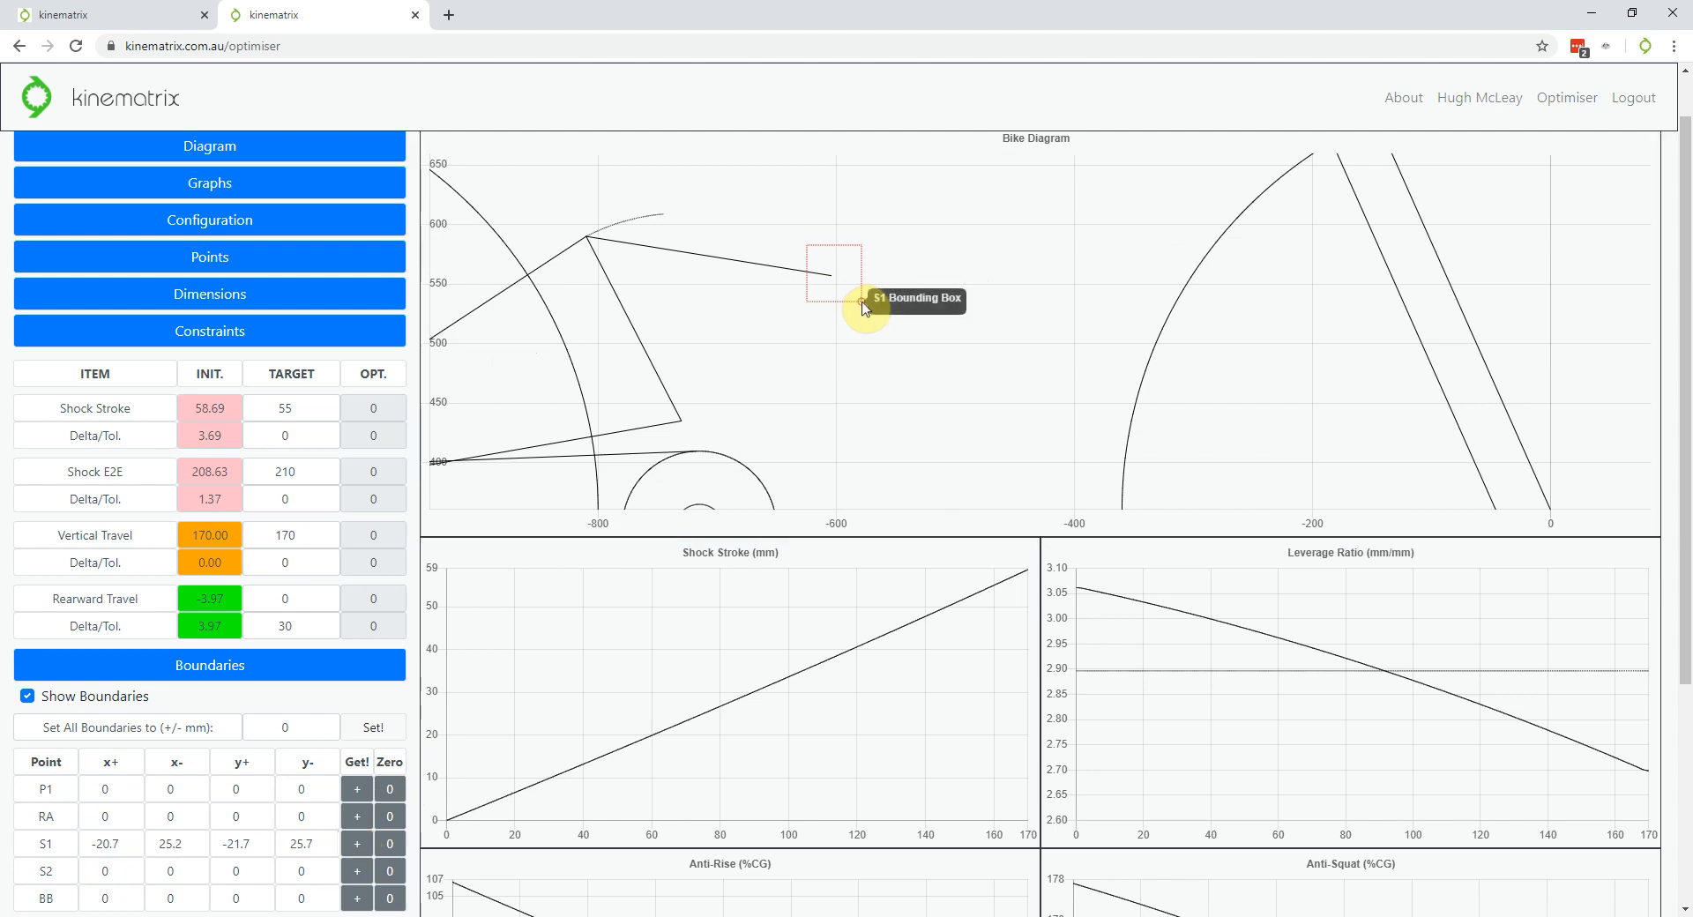
pyautogui.scroll(-5, 899, 344)
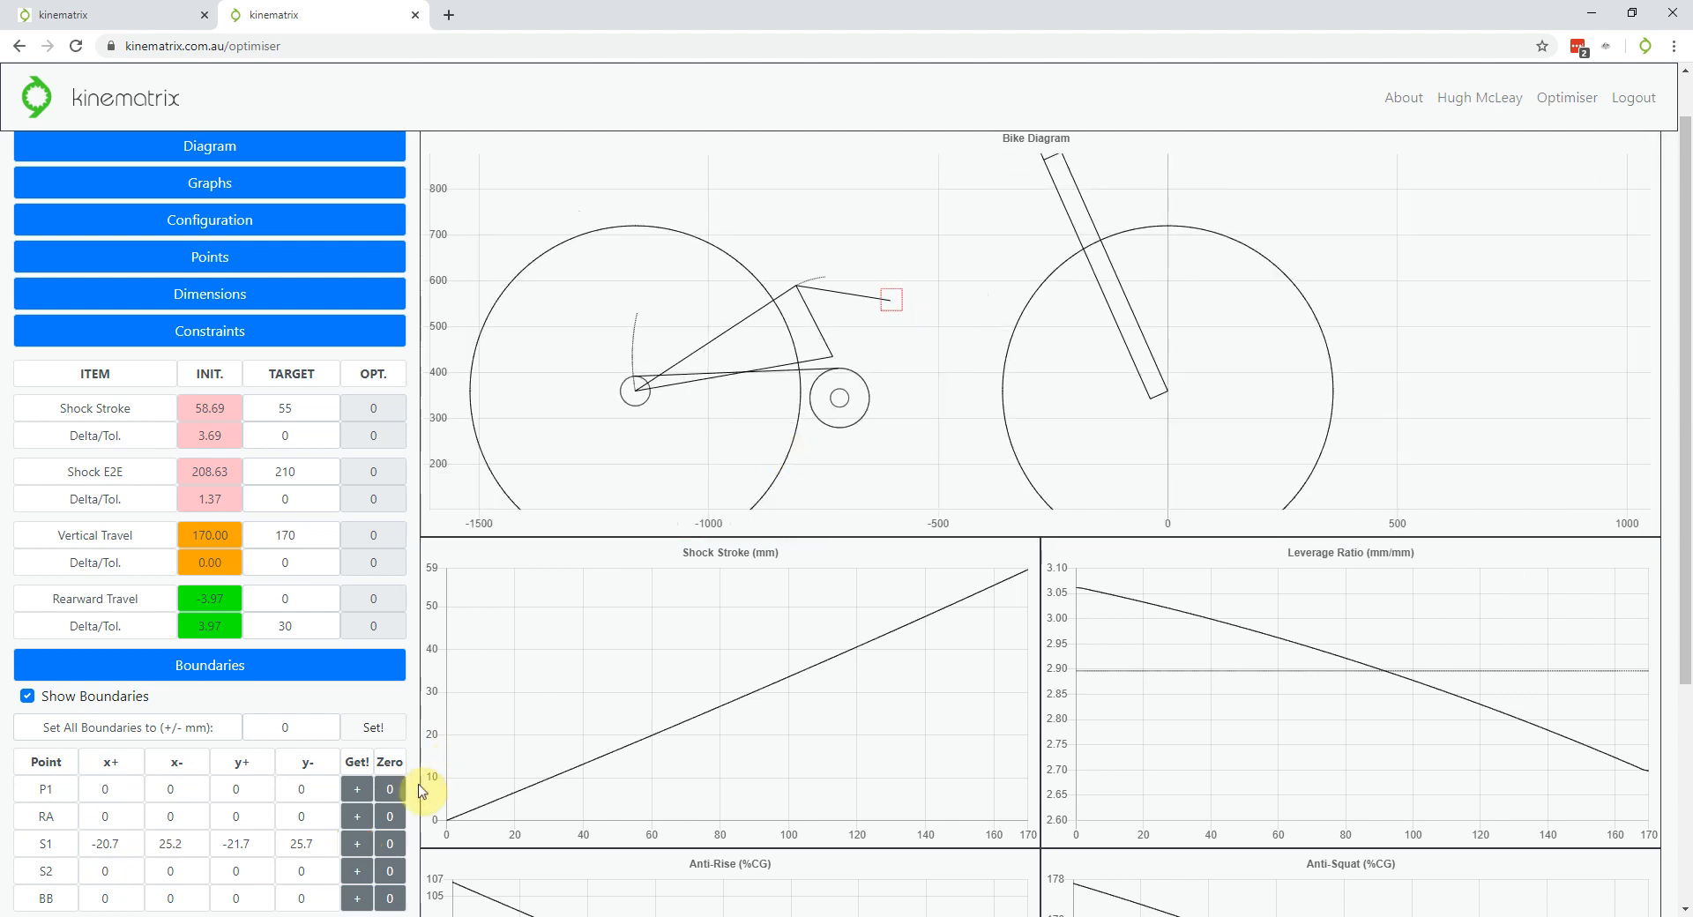
pyautogui.click(358, 871)
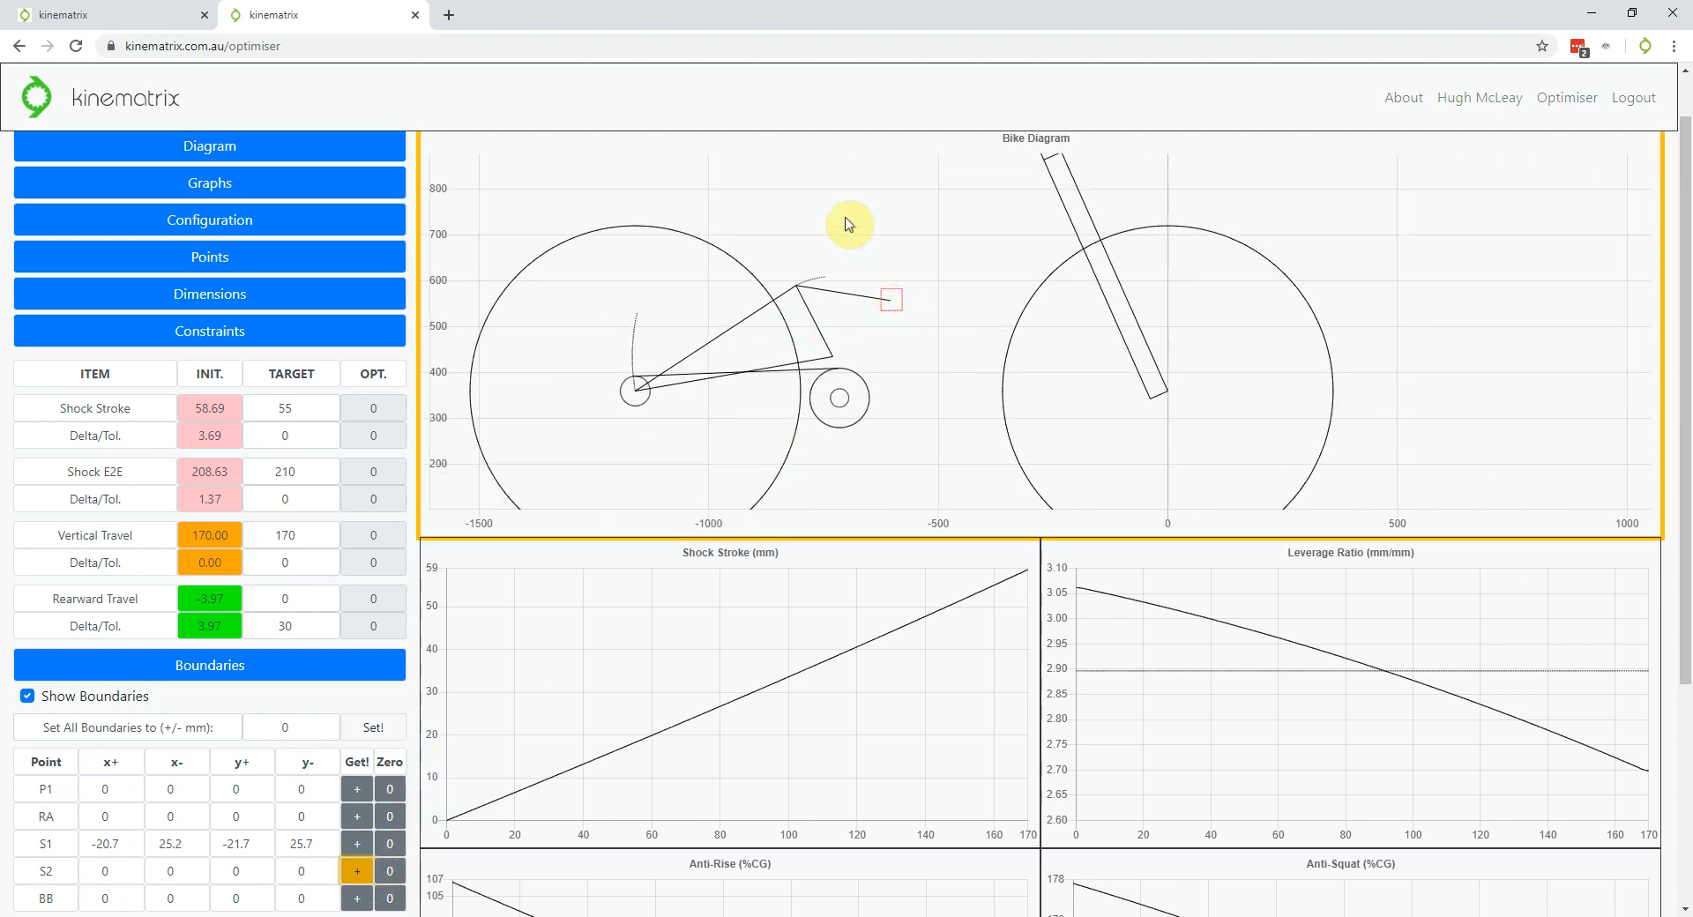
pyautogui.moveTo(778, 266); pyautogui.dragTo(820, 304)
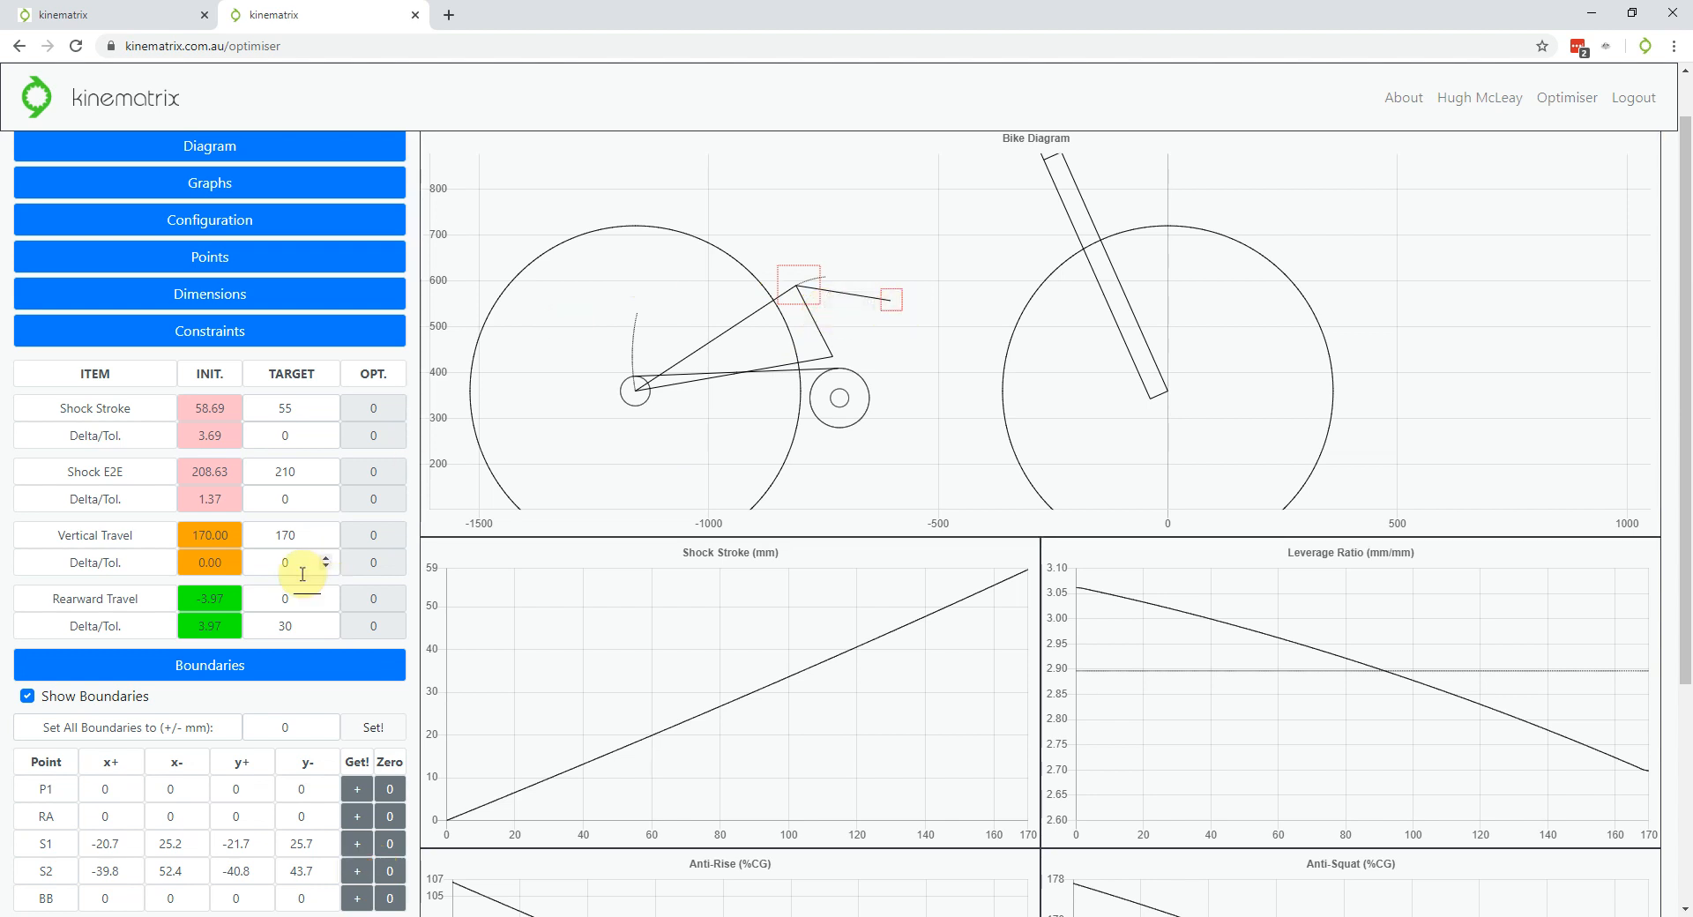
# Expand the Optimisation section to reveal its controls
pyautogui.scroll(6, 842, 296)
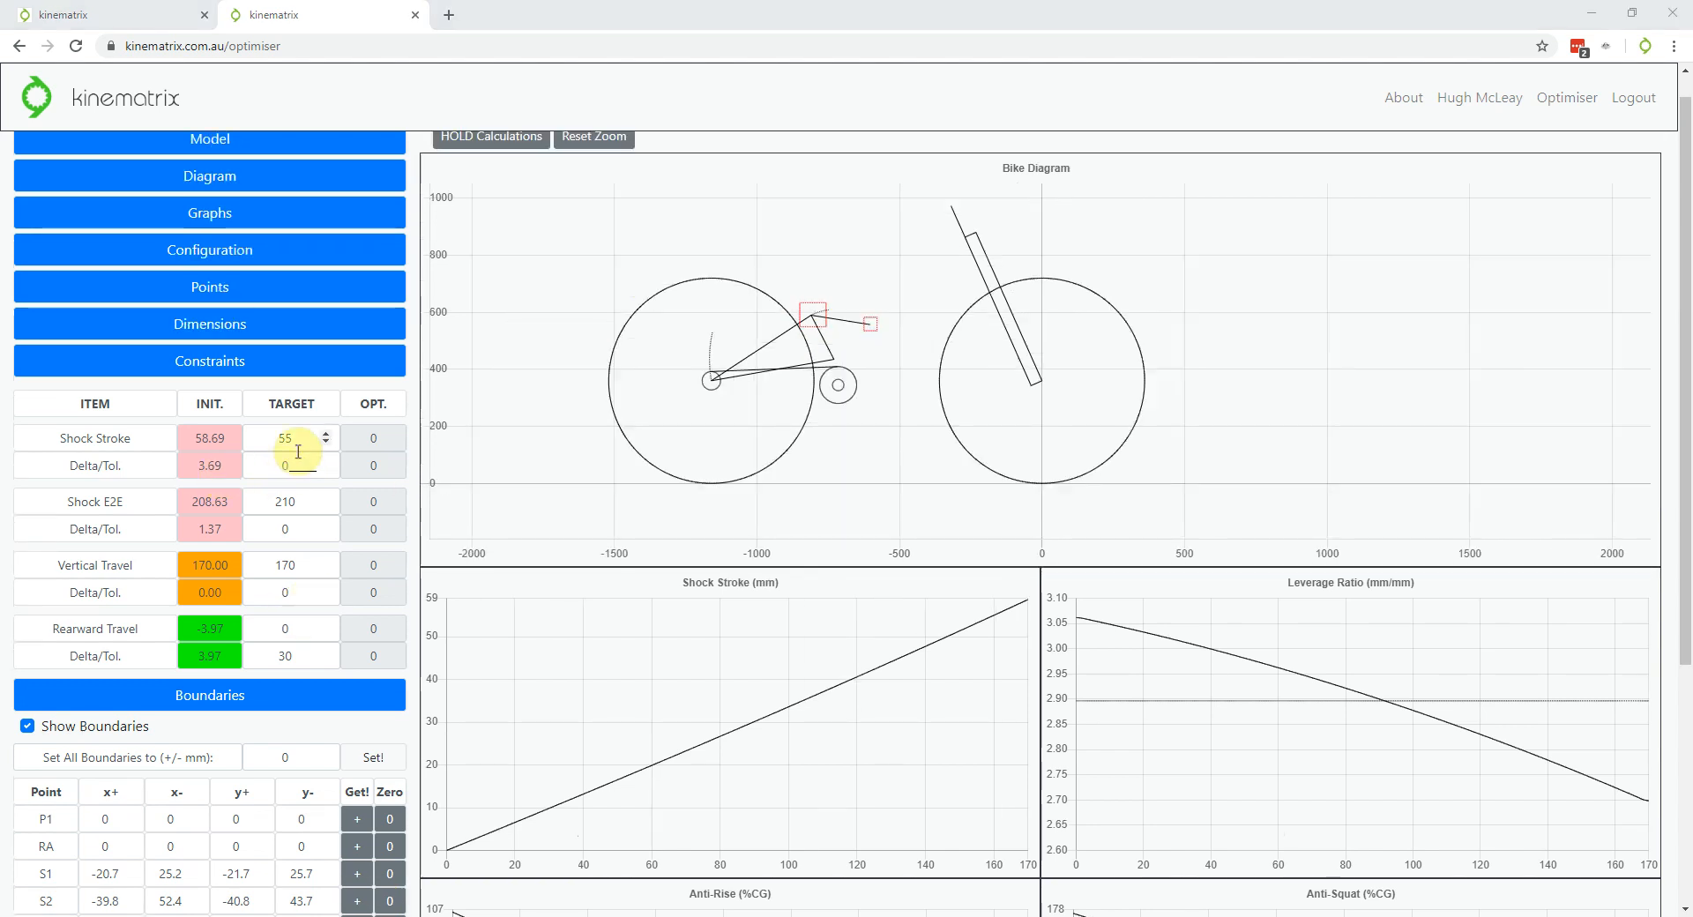
pyautogui.scroll(-3, 291, 247)
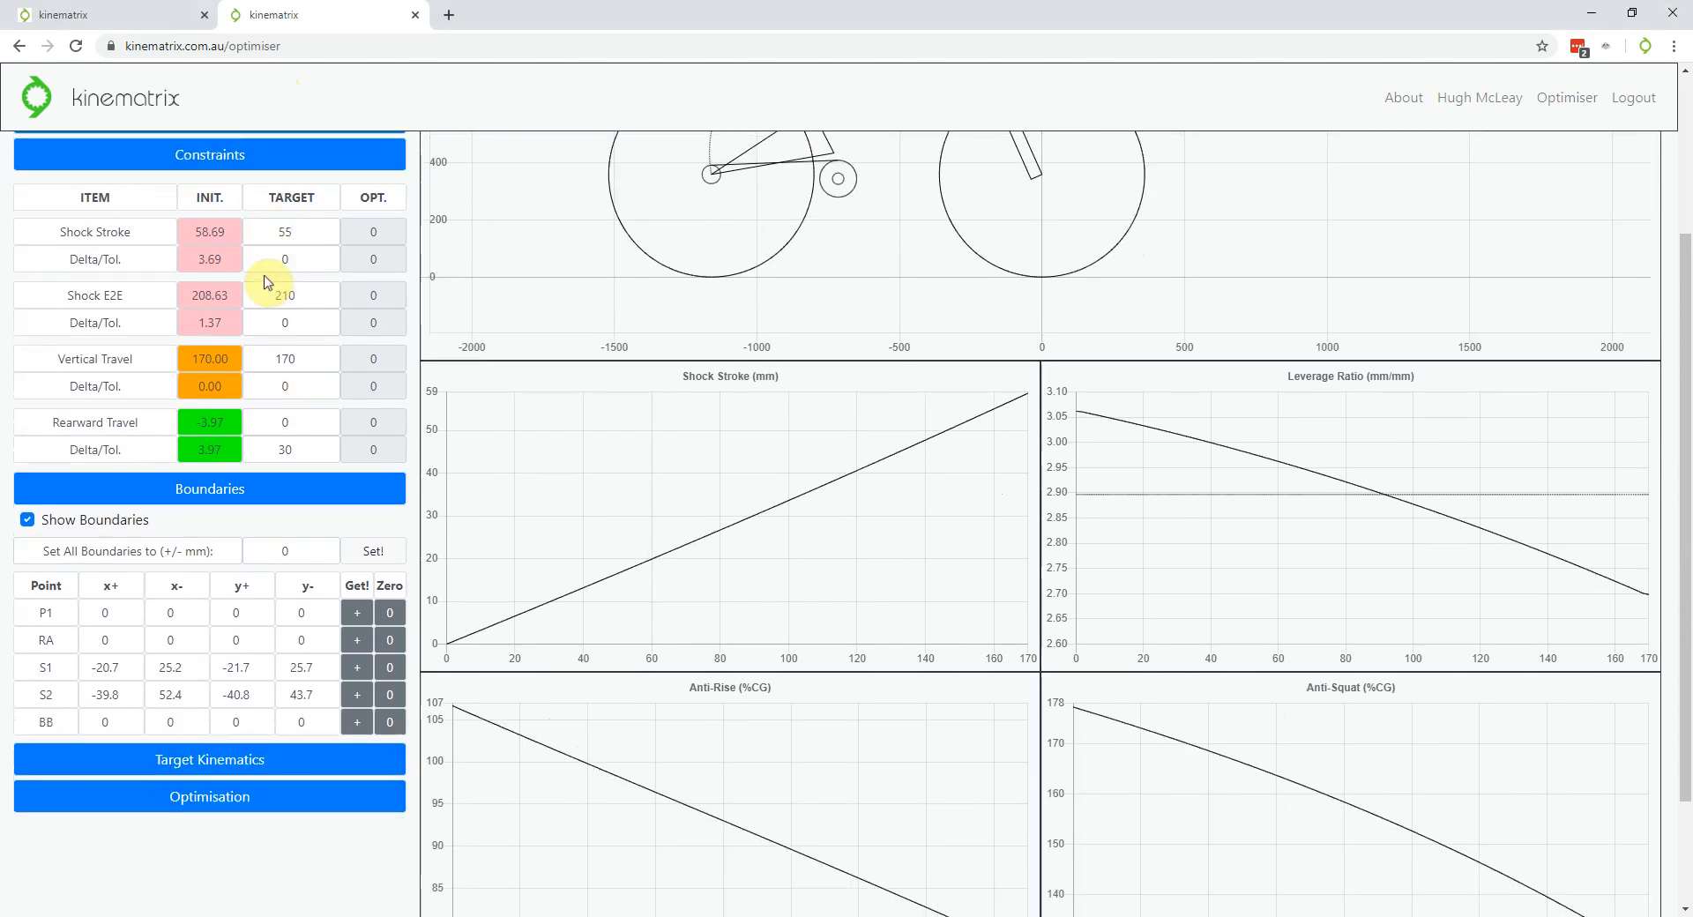
pyautogui.click(219, 745)
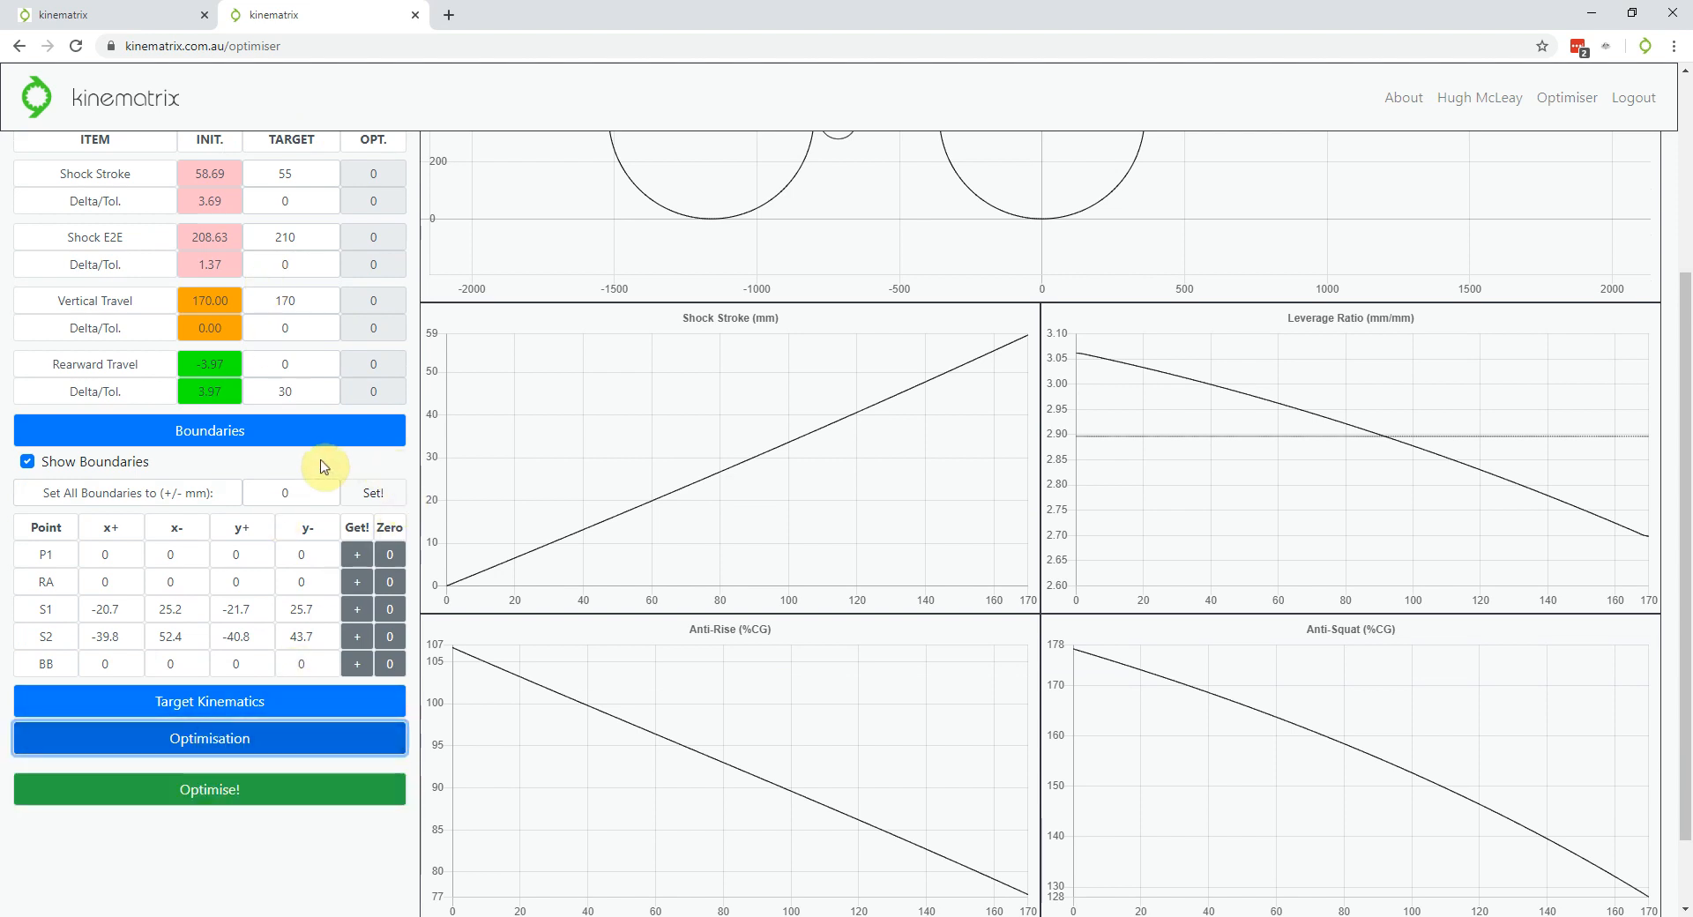
pyautogui.scroll(-1, 321, 463)
pyautogui.scroll(1, 298, 570)
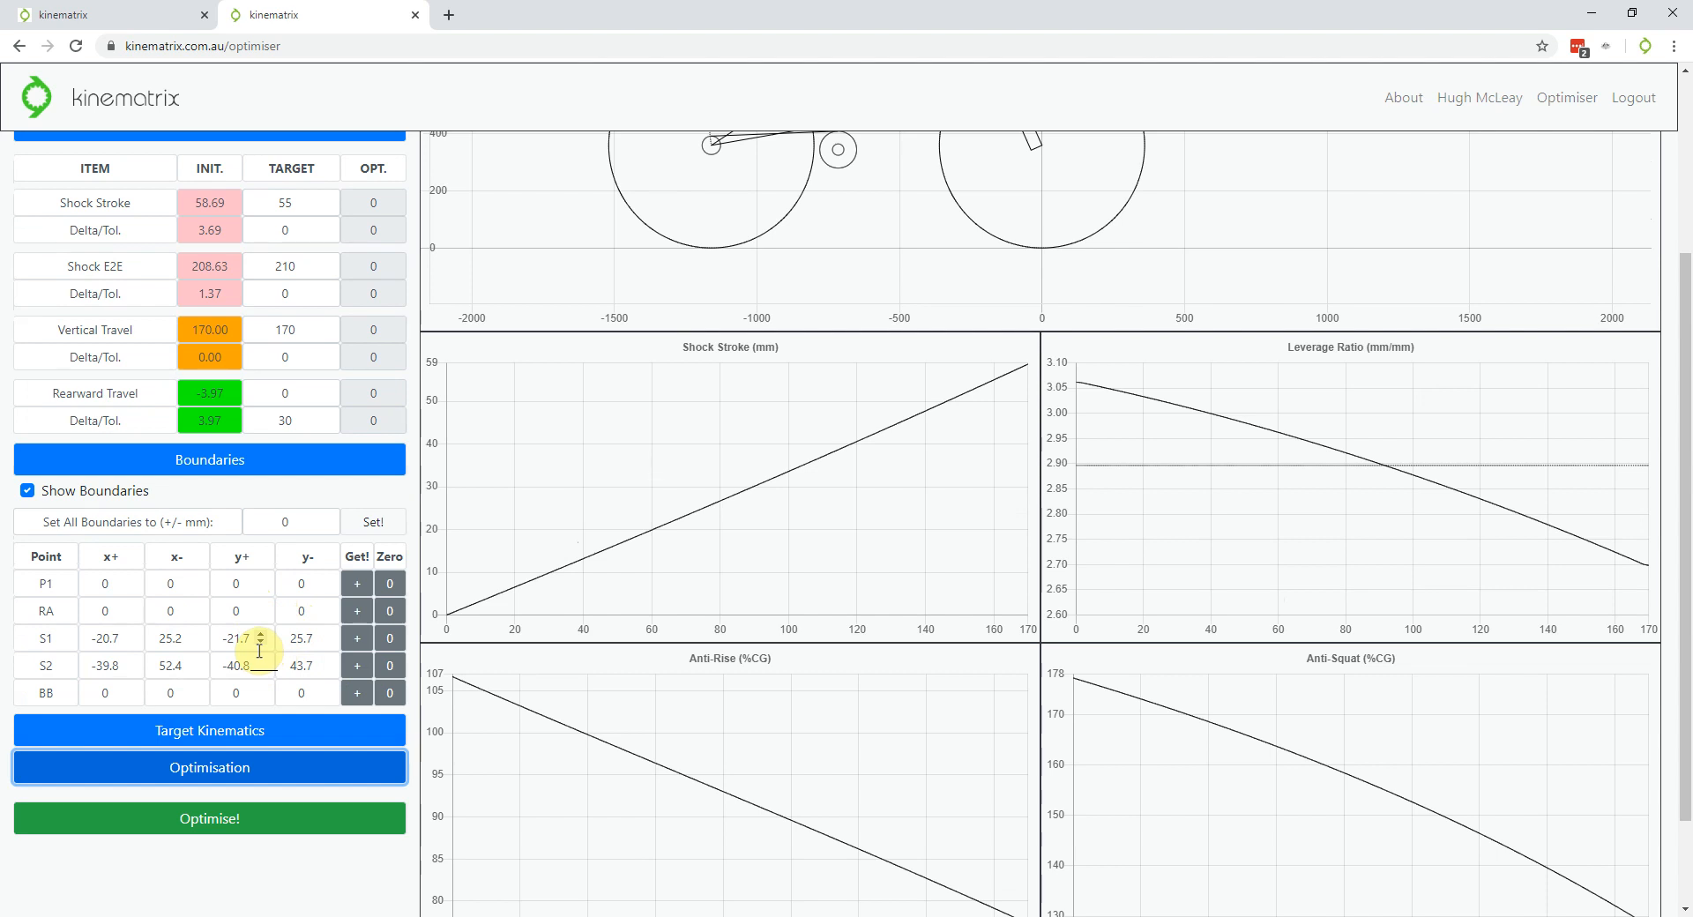
pyautogui.scroll(1, 259, 650)
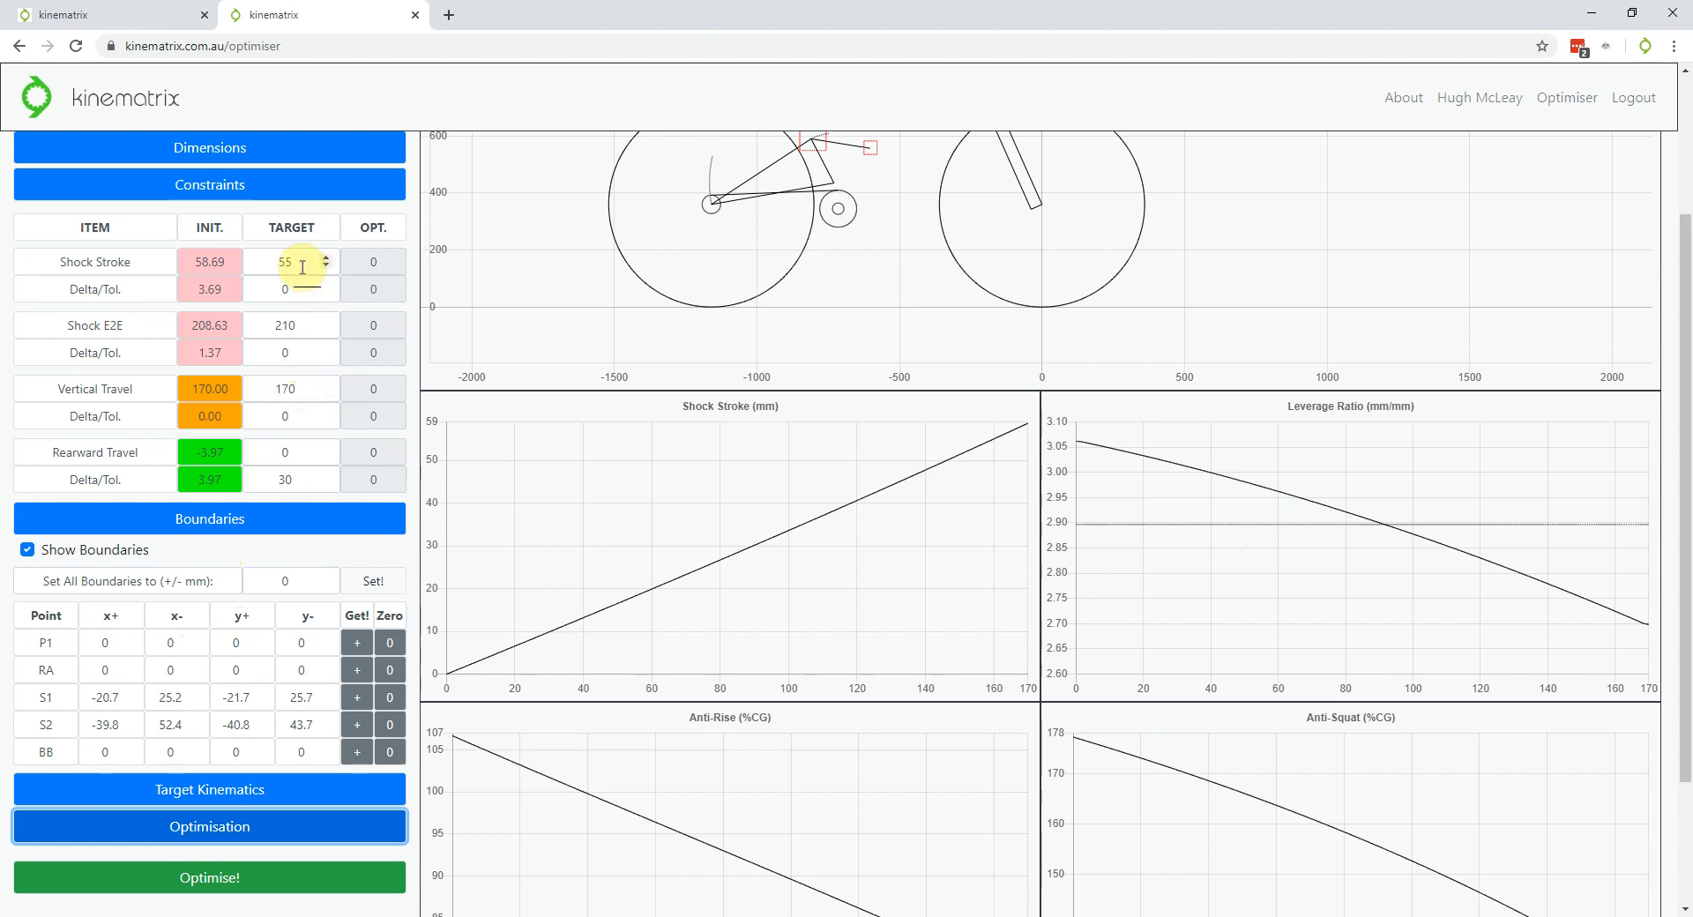
pyautogui.scroll(-1, 265, 437)
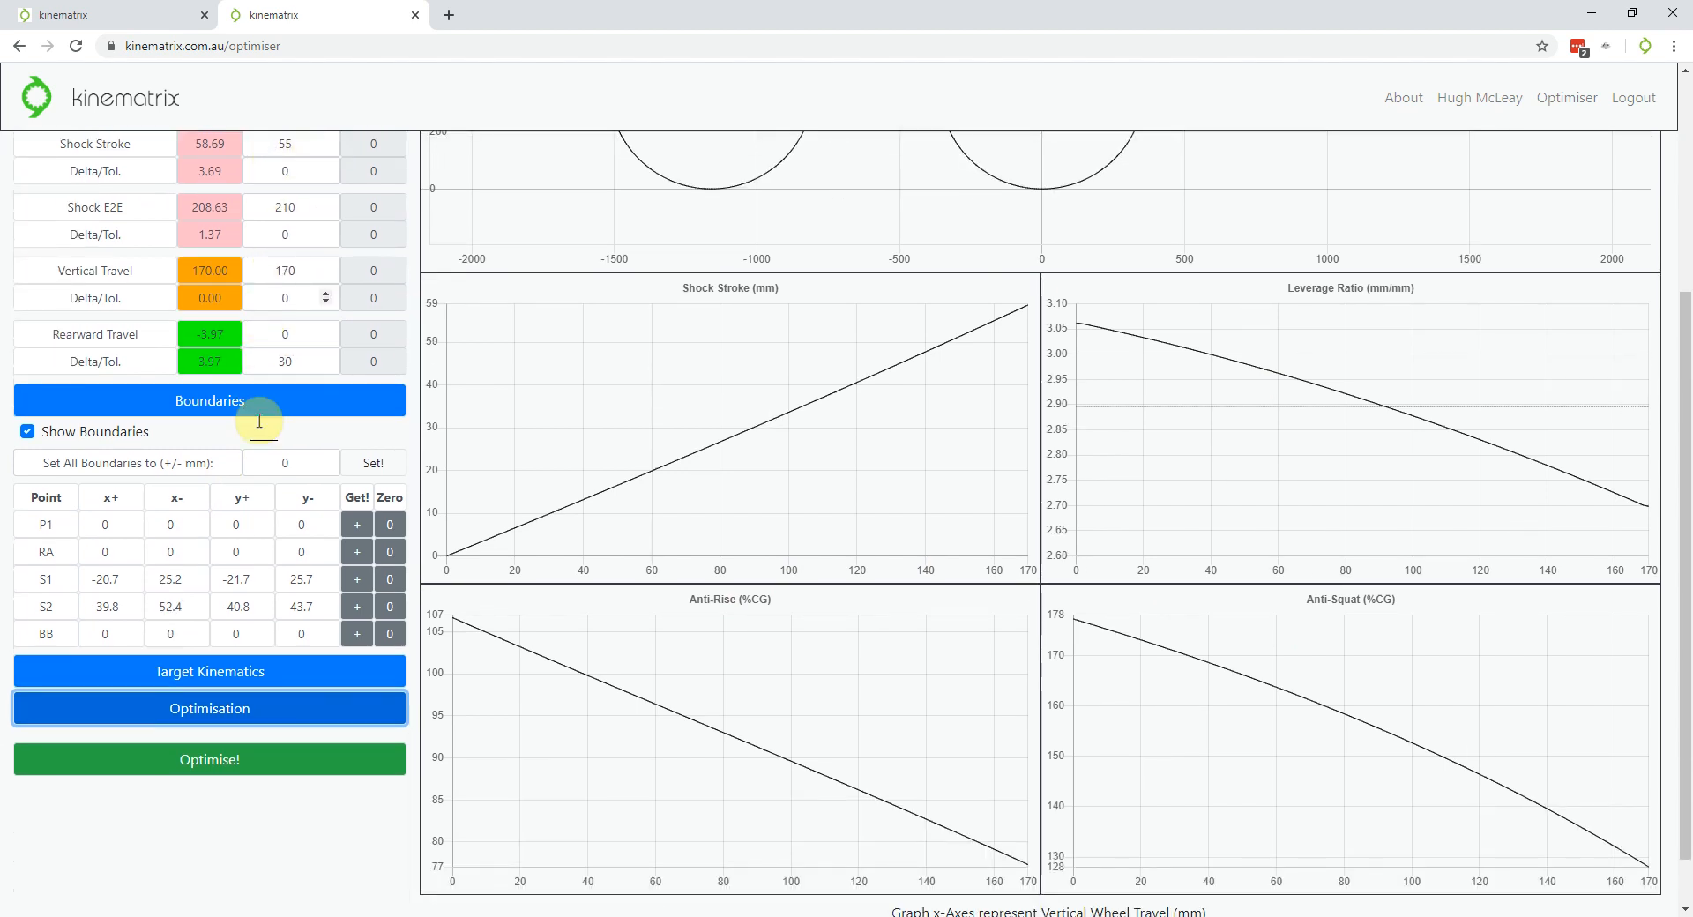
# Run the optimiser and review the result: stroke 55, eye-to-eye 210, travel 170, score NaN%
pyautogui.click(231, 775)
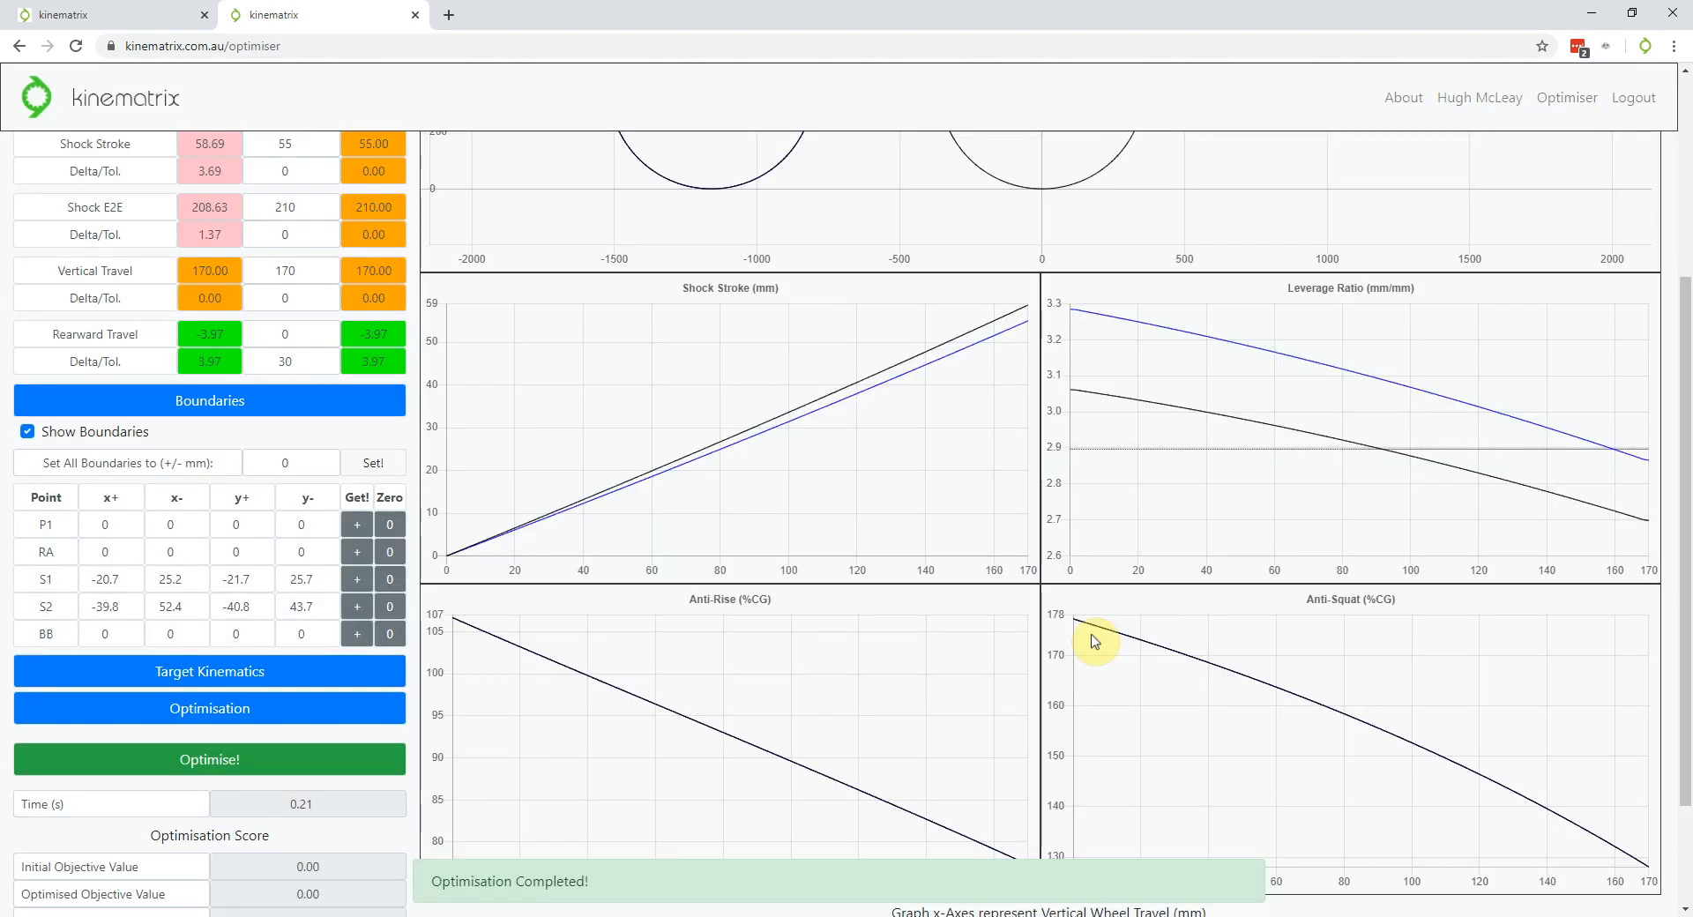
pyautogui.scroll(3, 353, 658)
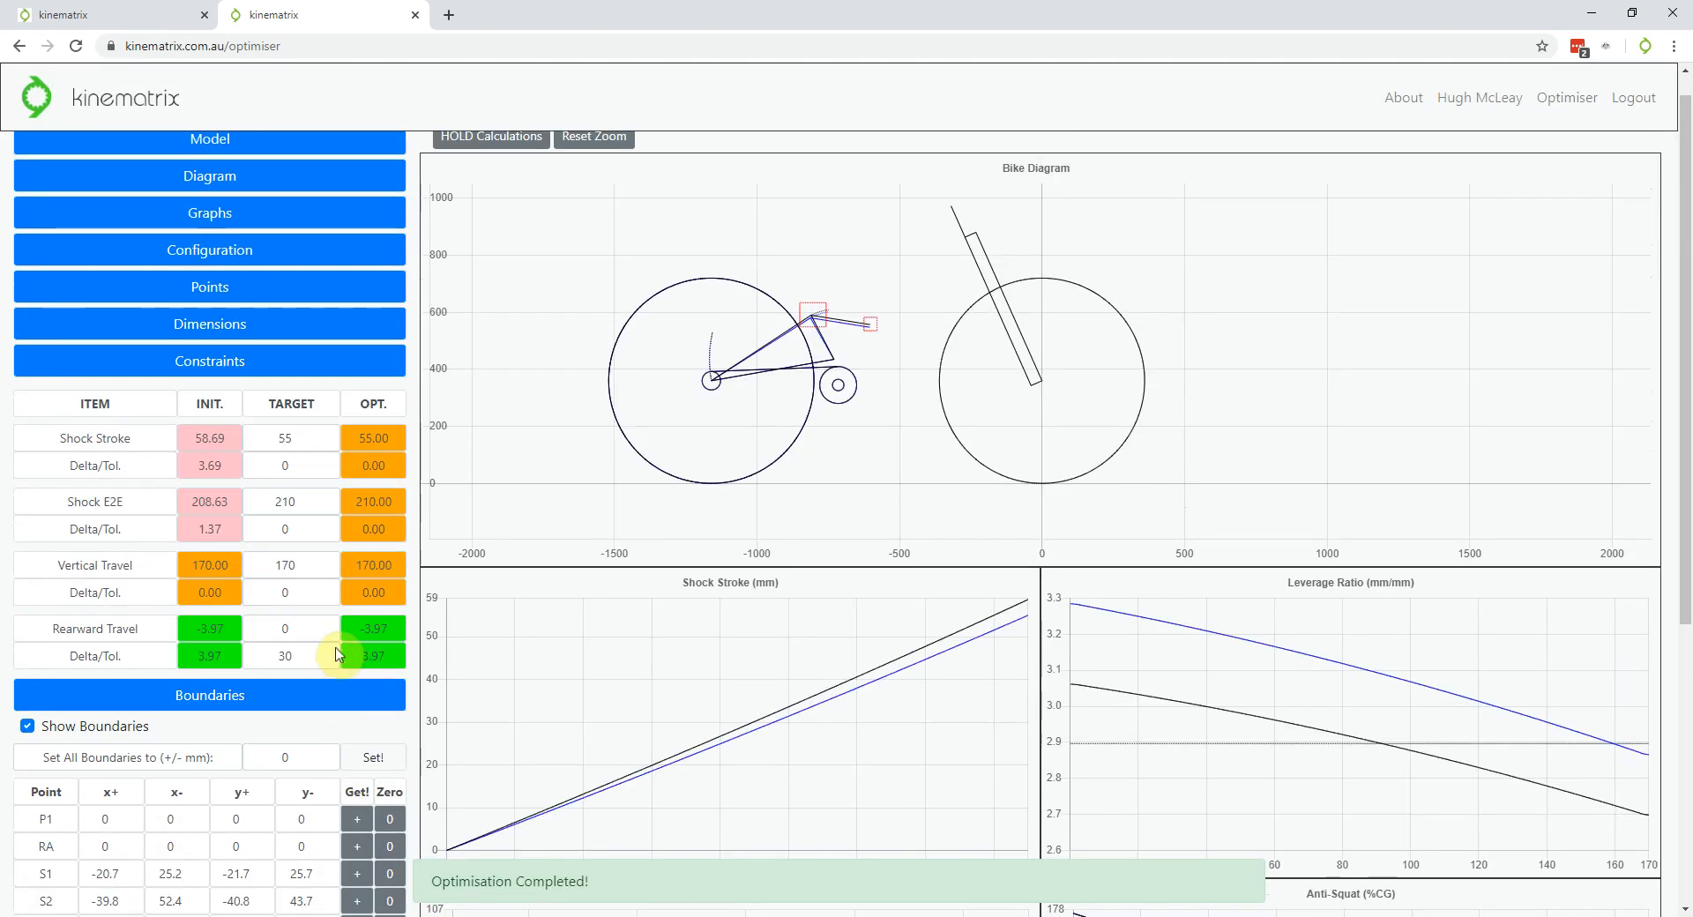
pyautogui.scroll(5, 835, 347)
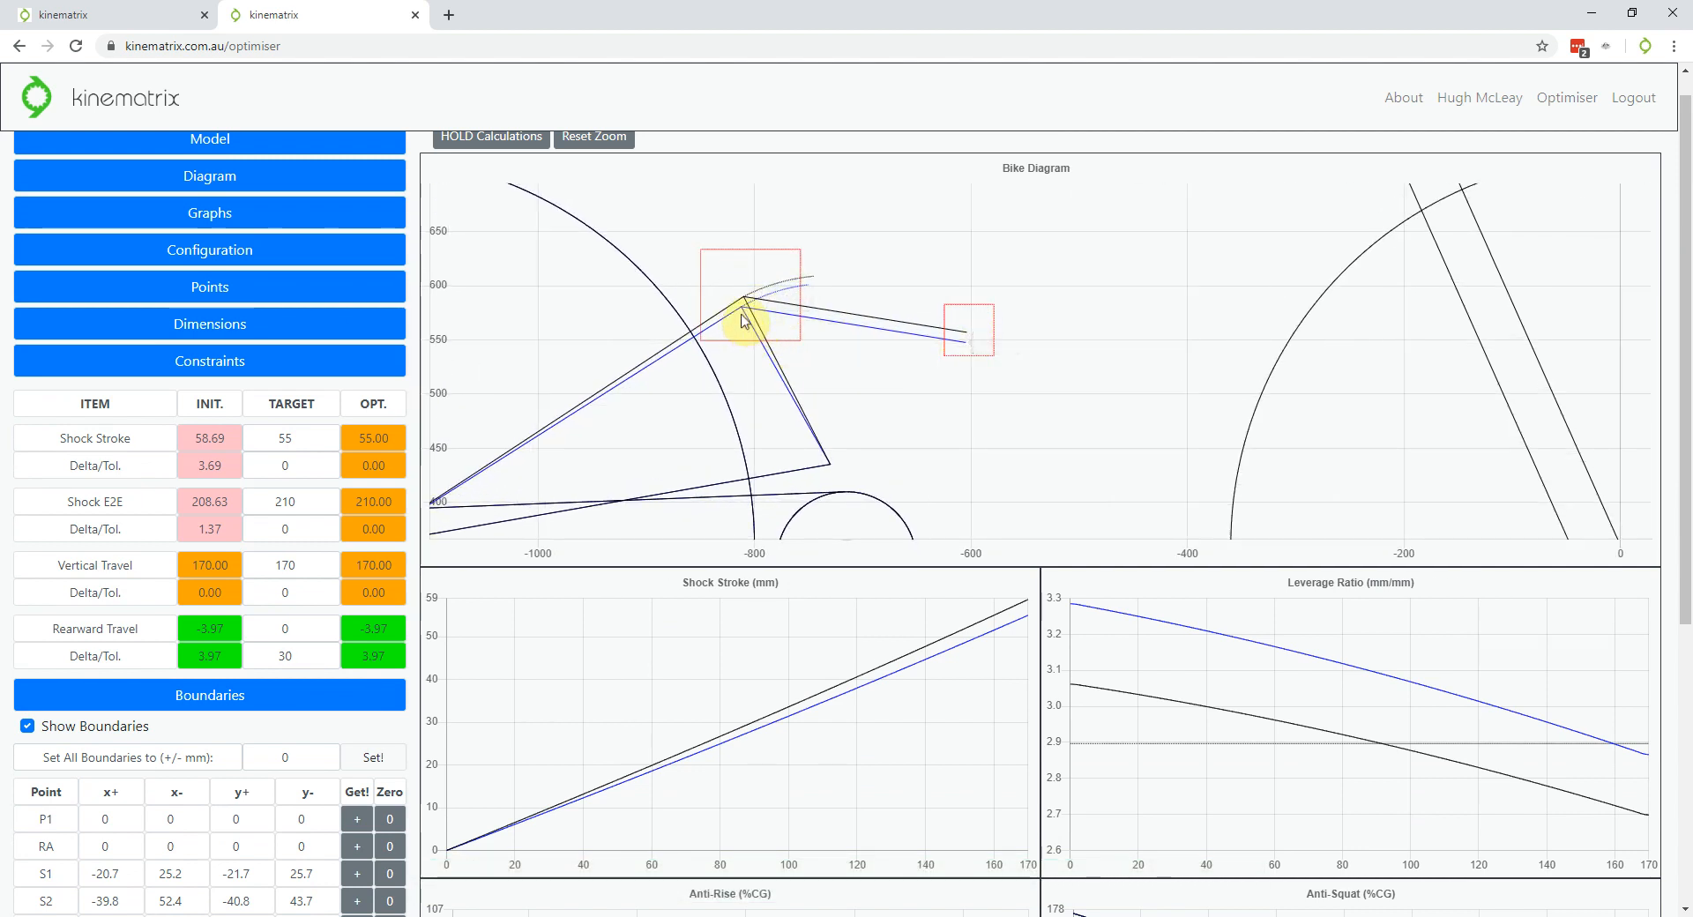
pyautogui.scroll(-2, 1046, 306)
pyautogui.scroll(-1, 1047, 306)
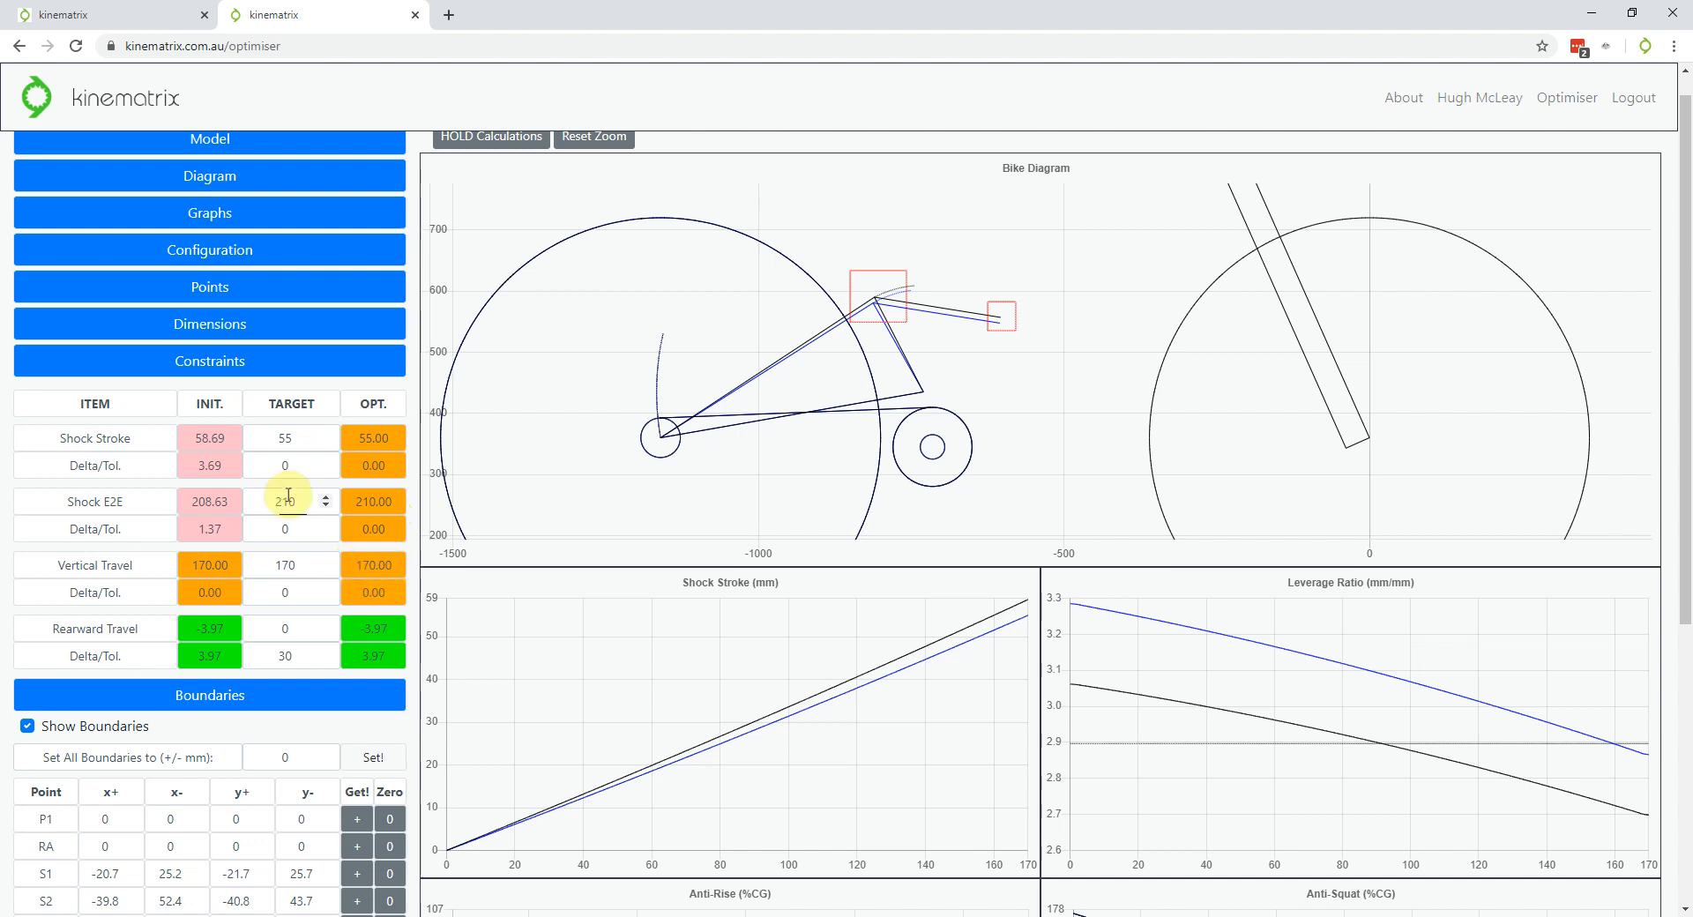
pyautogui.scroll(-1, 285, 494)
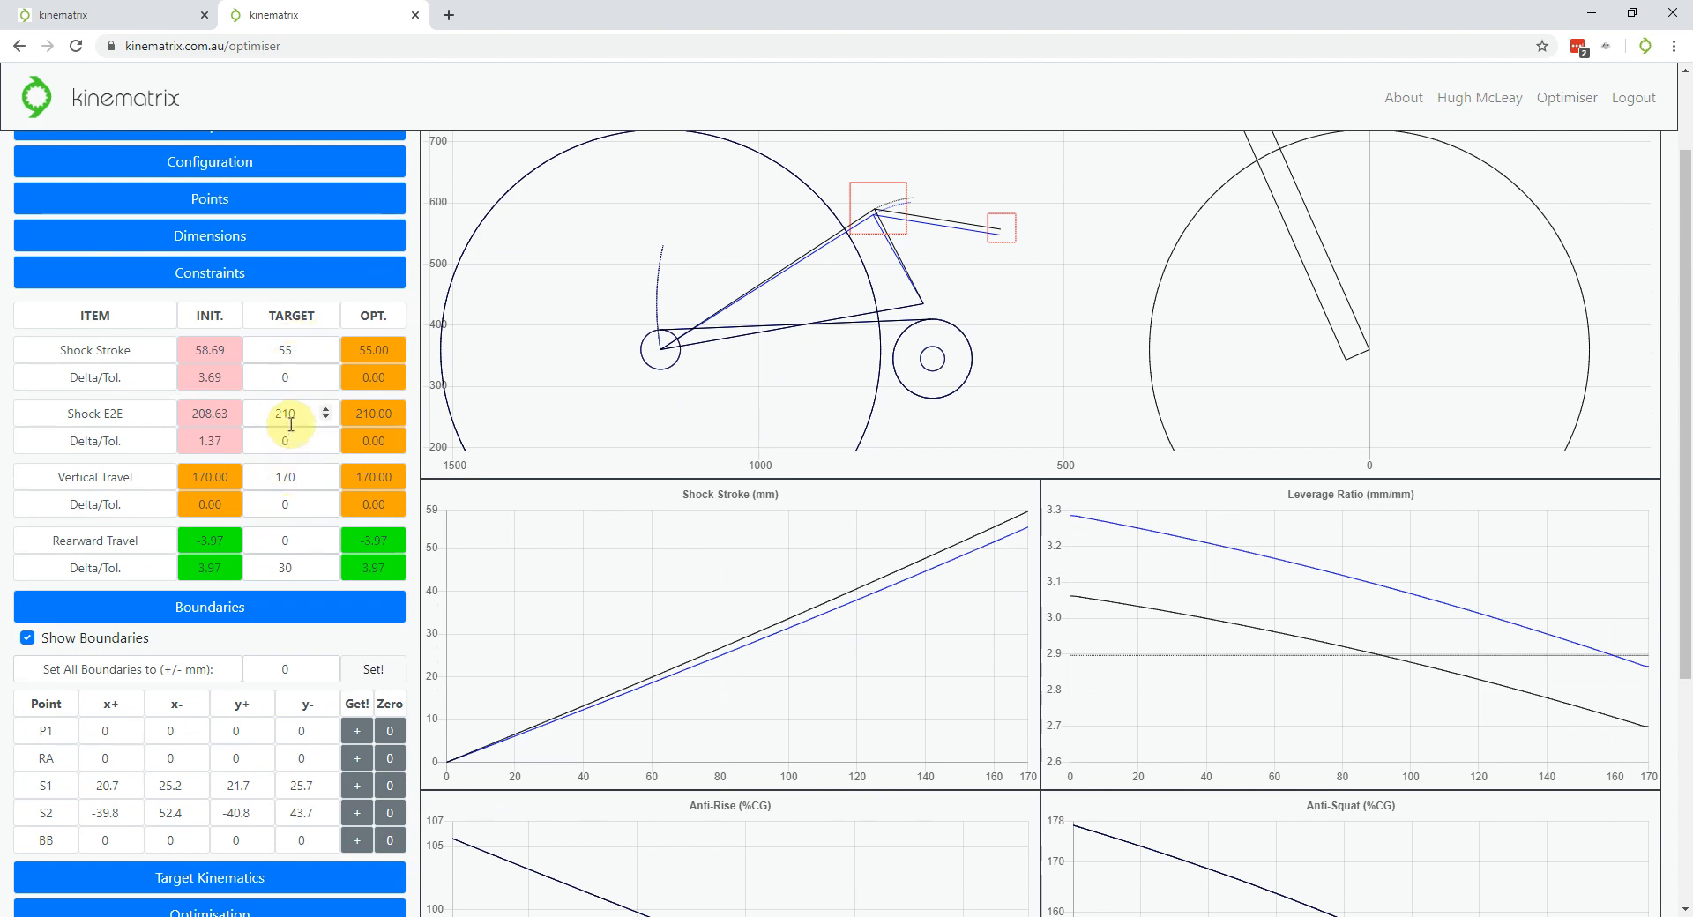
pyautogui.scroll(-1, 291, 421)
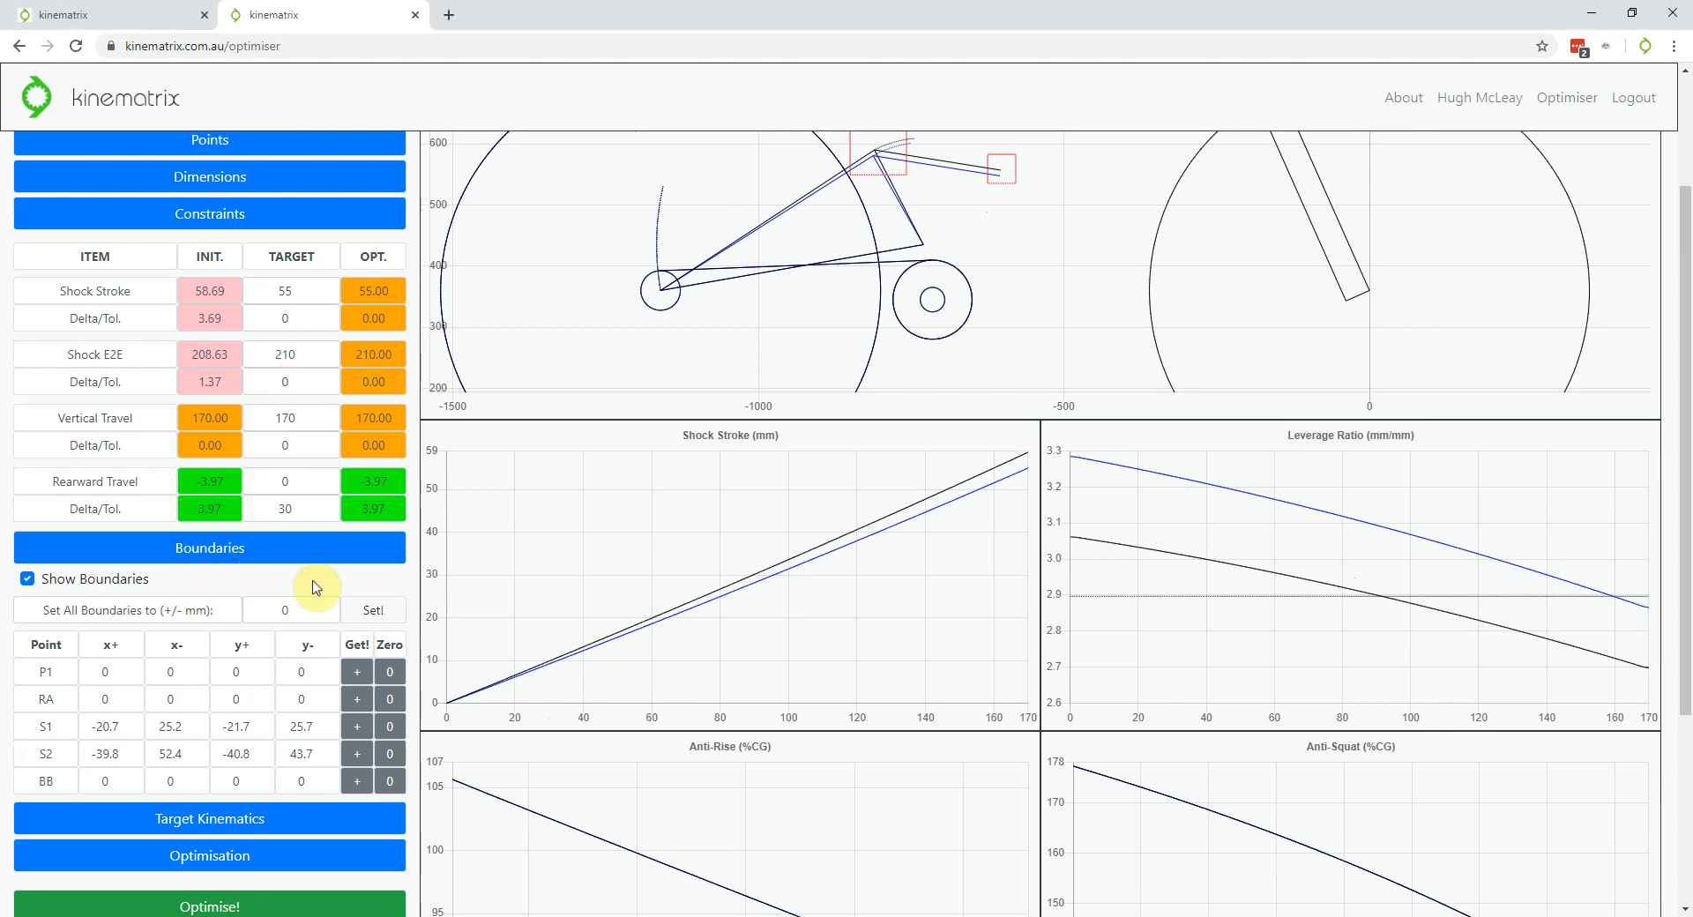
pyautogui.scroll(-2, 265, 565)
pyautogui.scroll(-3, 295, 432)
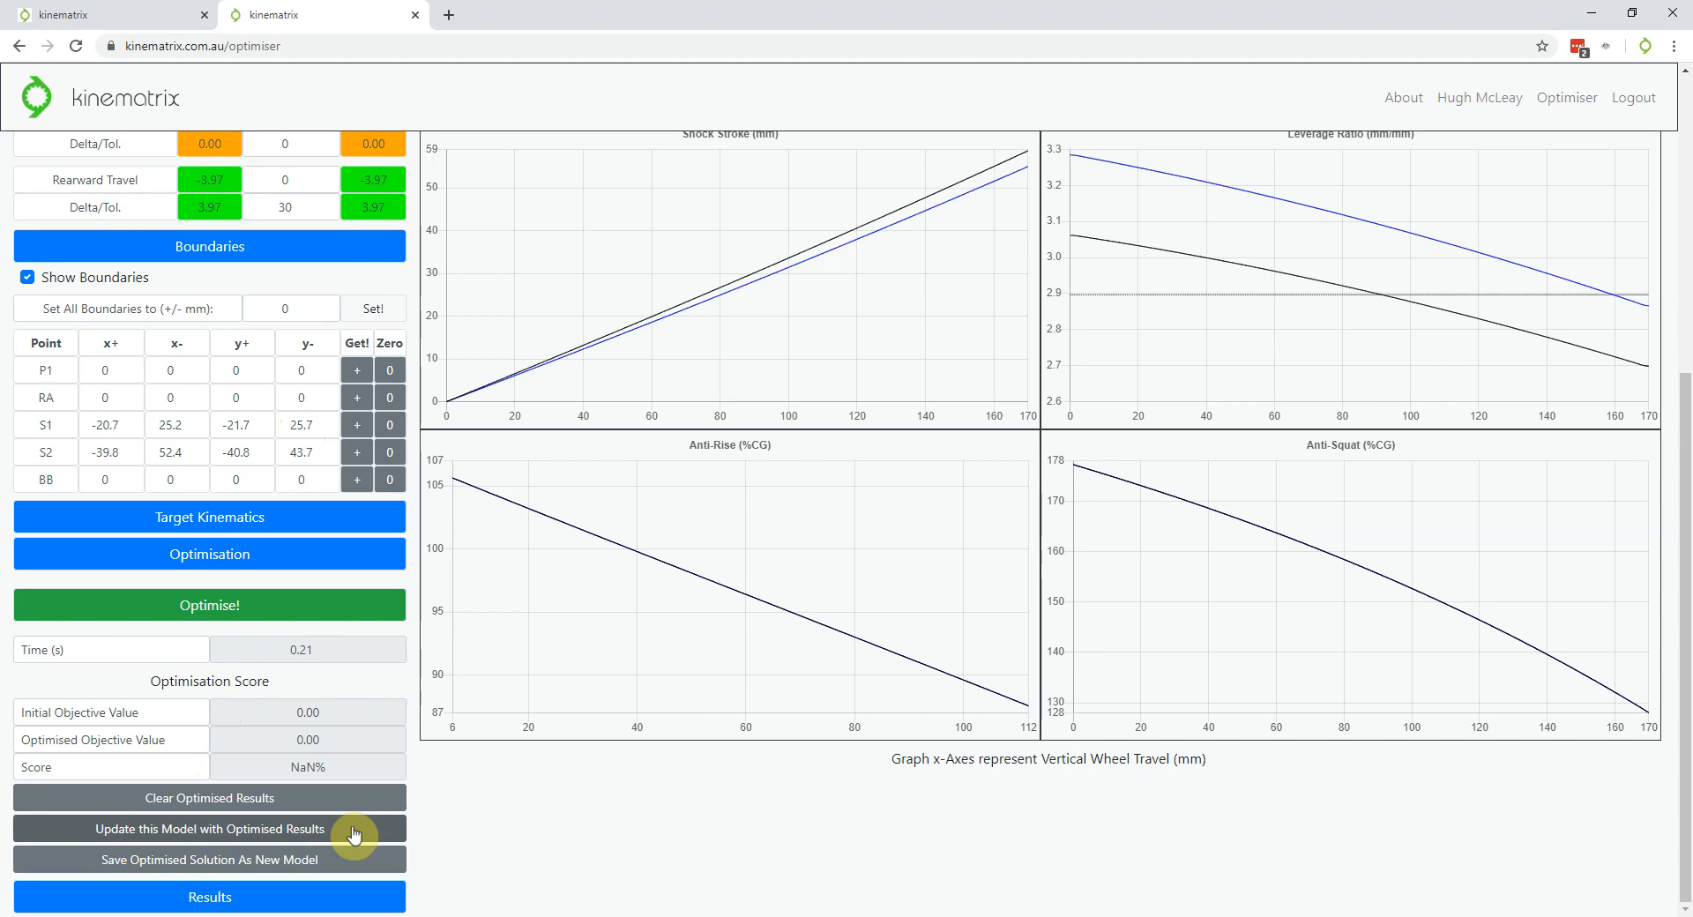
# Re-run Optimise! and apply the optimised results to this model, saving it to the database
pyautogui.scroll(5, 556, 838)
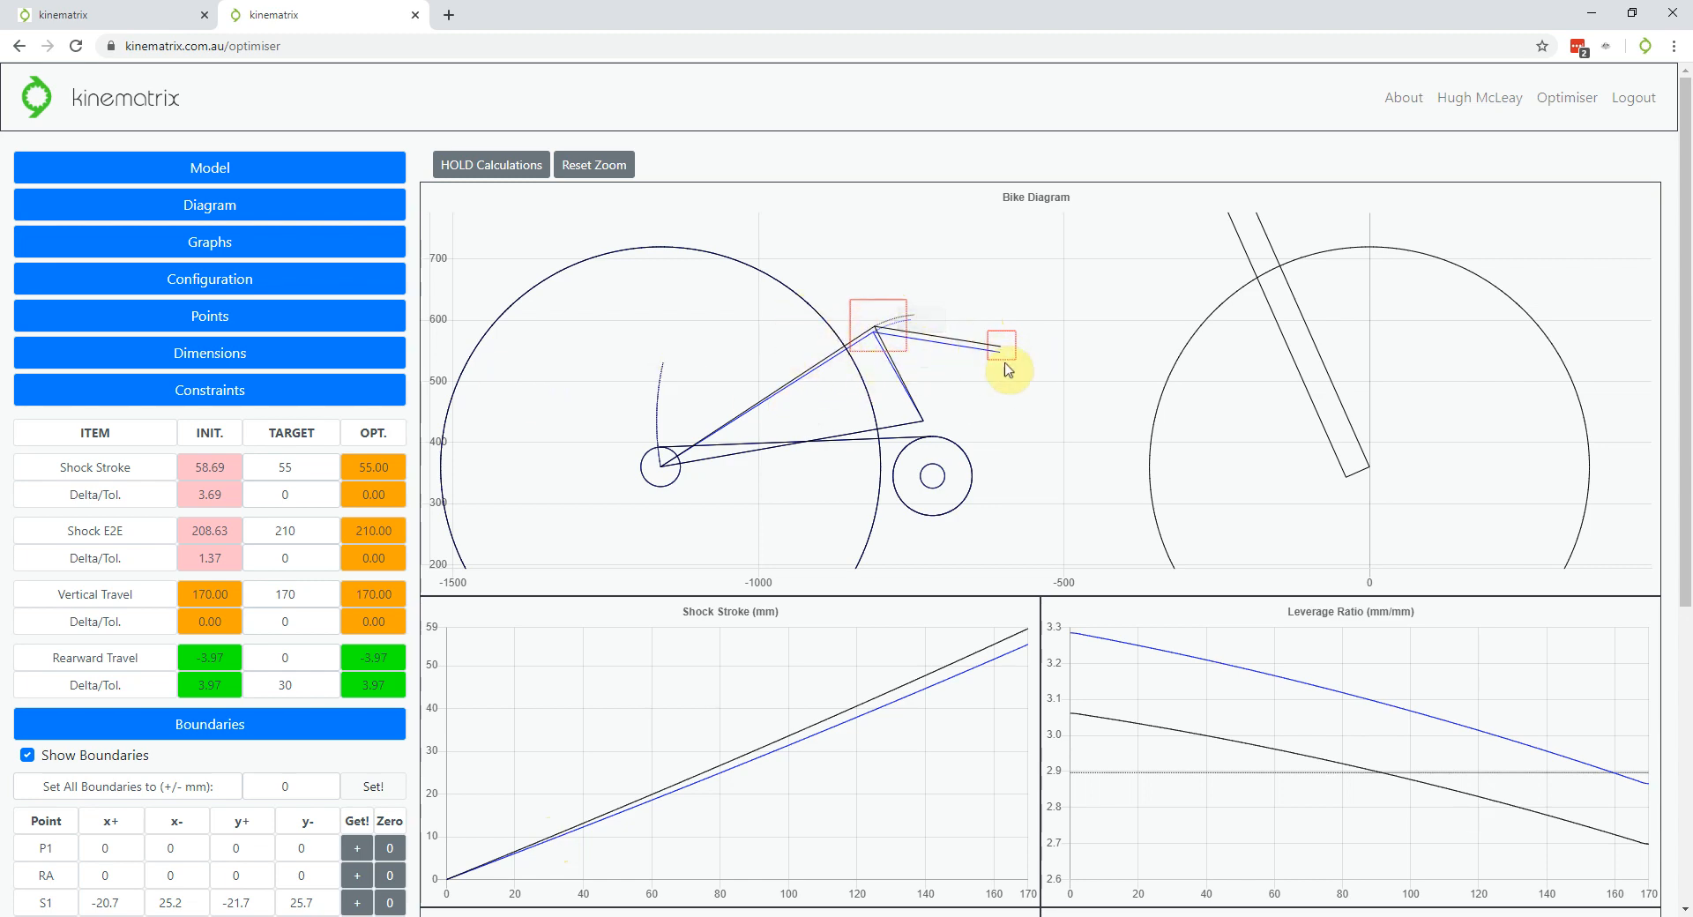
pyautogui.scroll(-2, 125, 605)
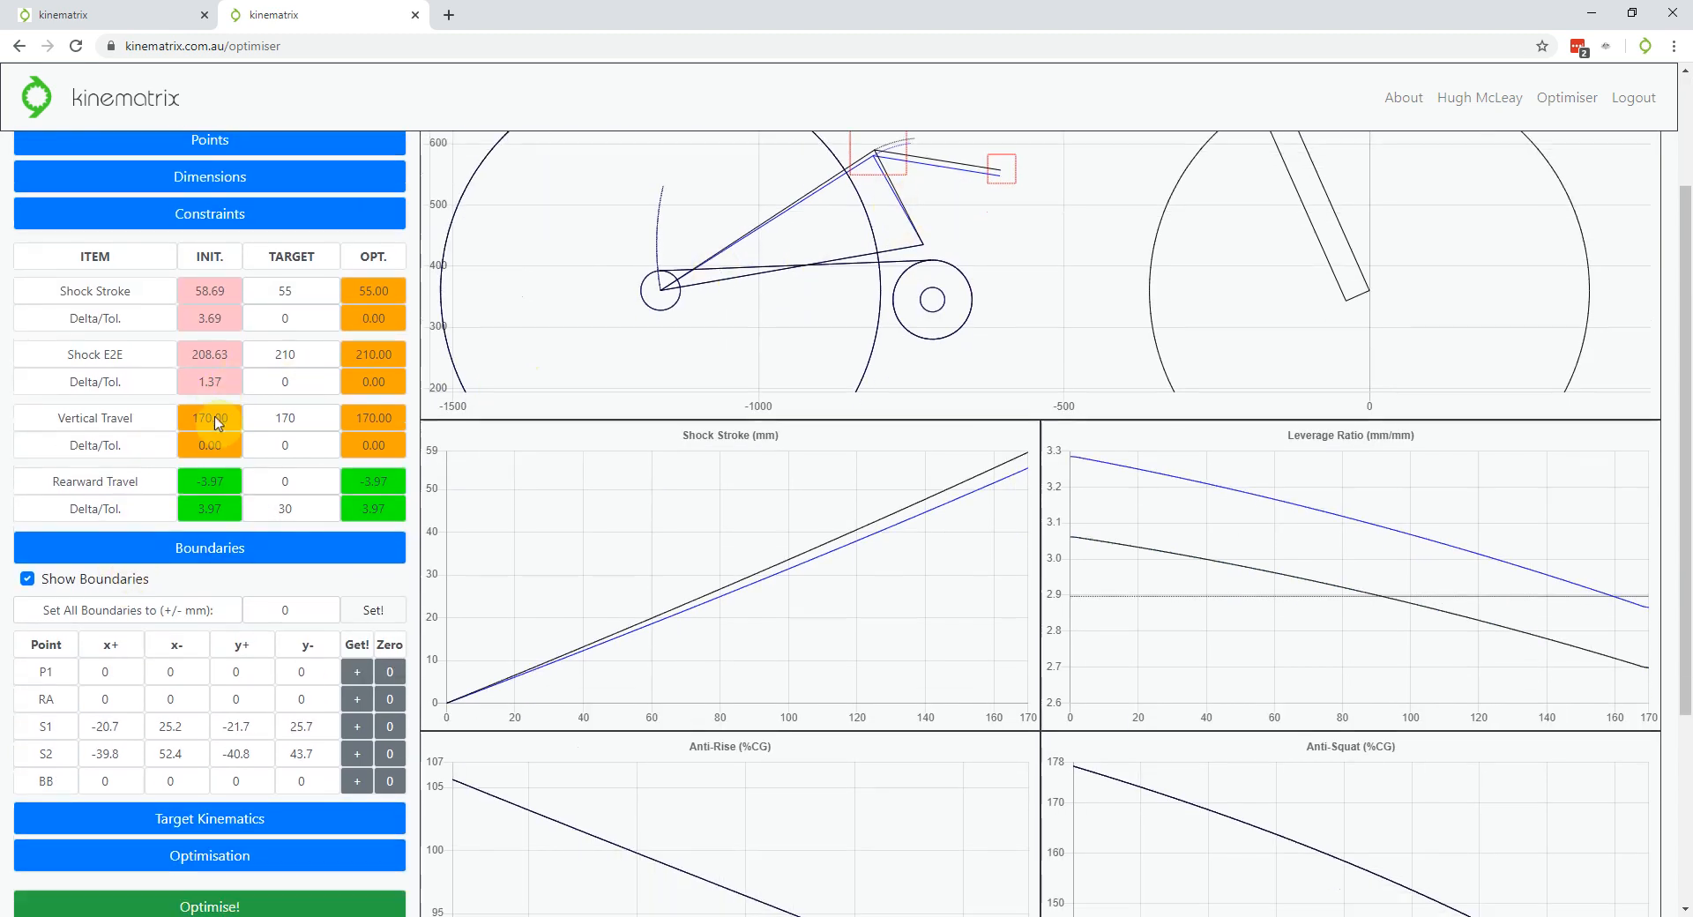
pyautogui.scroll(-2, 218, 423)
pyautogui.click(229, 702)
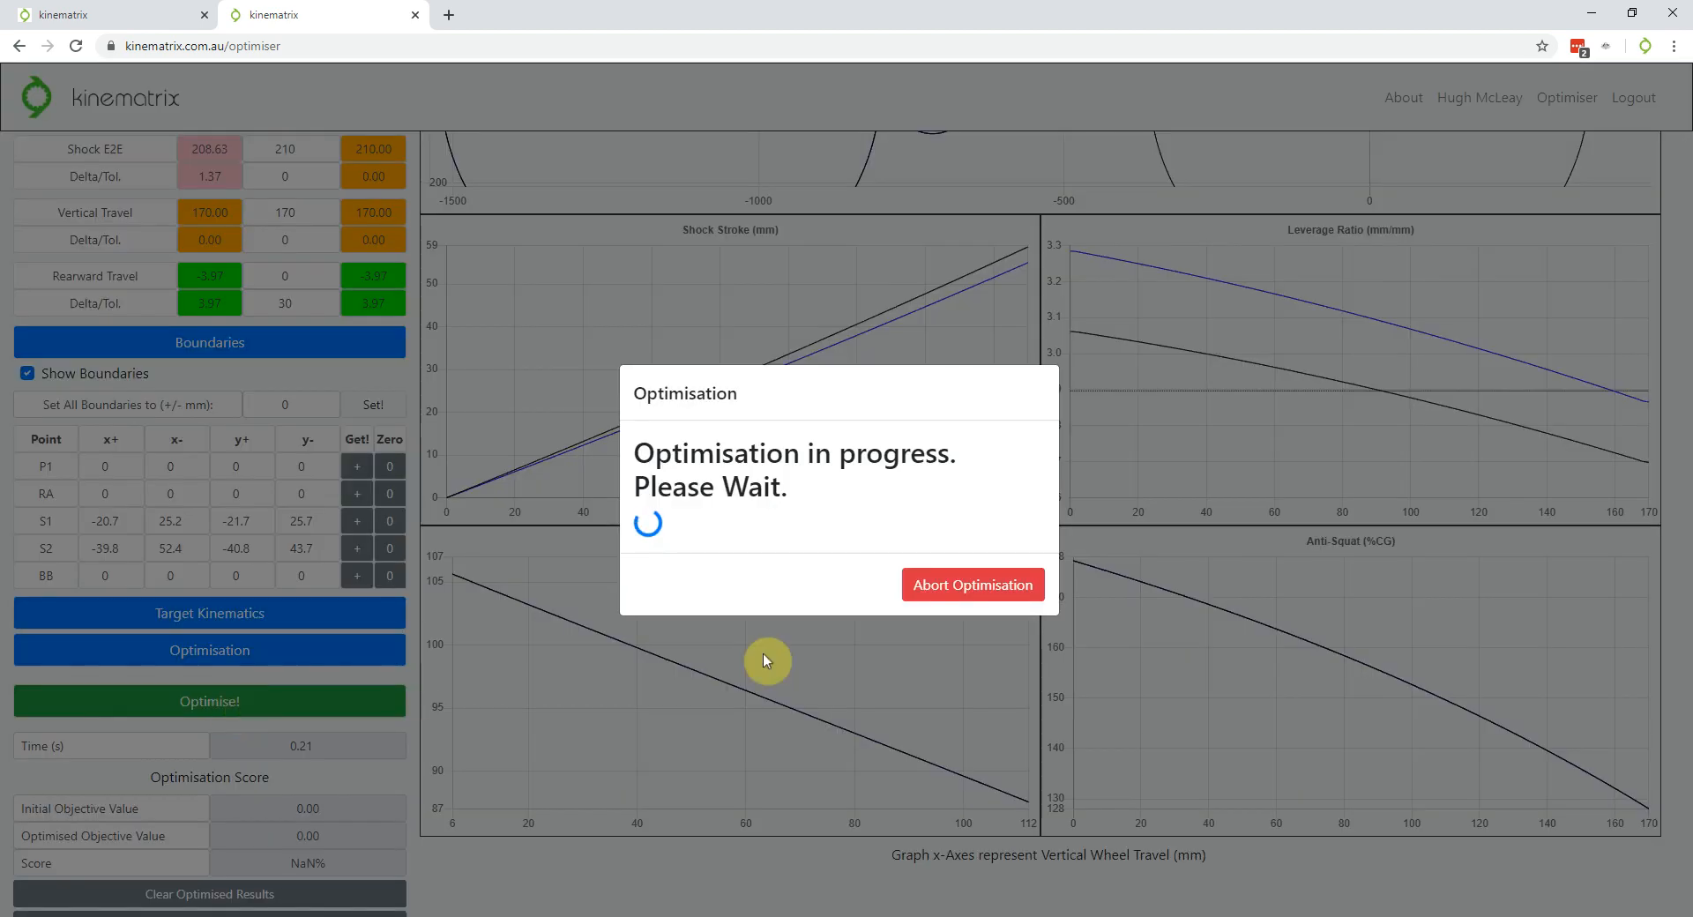
pyautogui.click(955, 594)
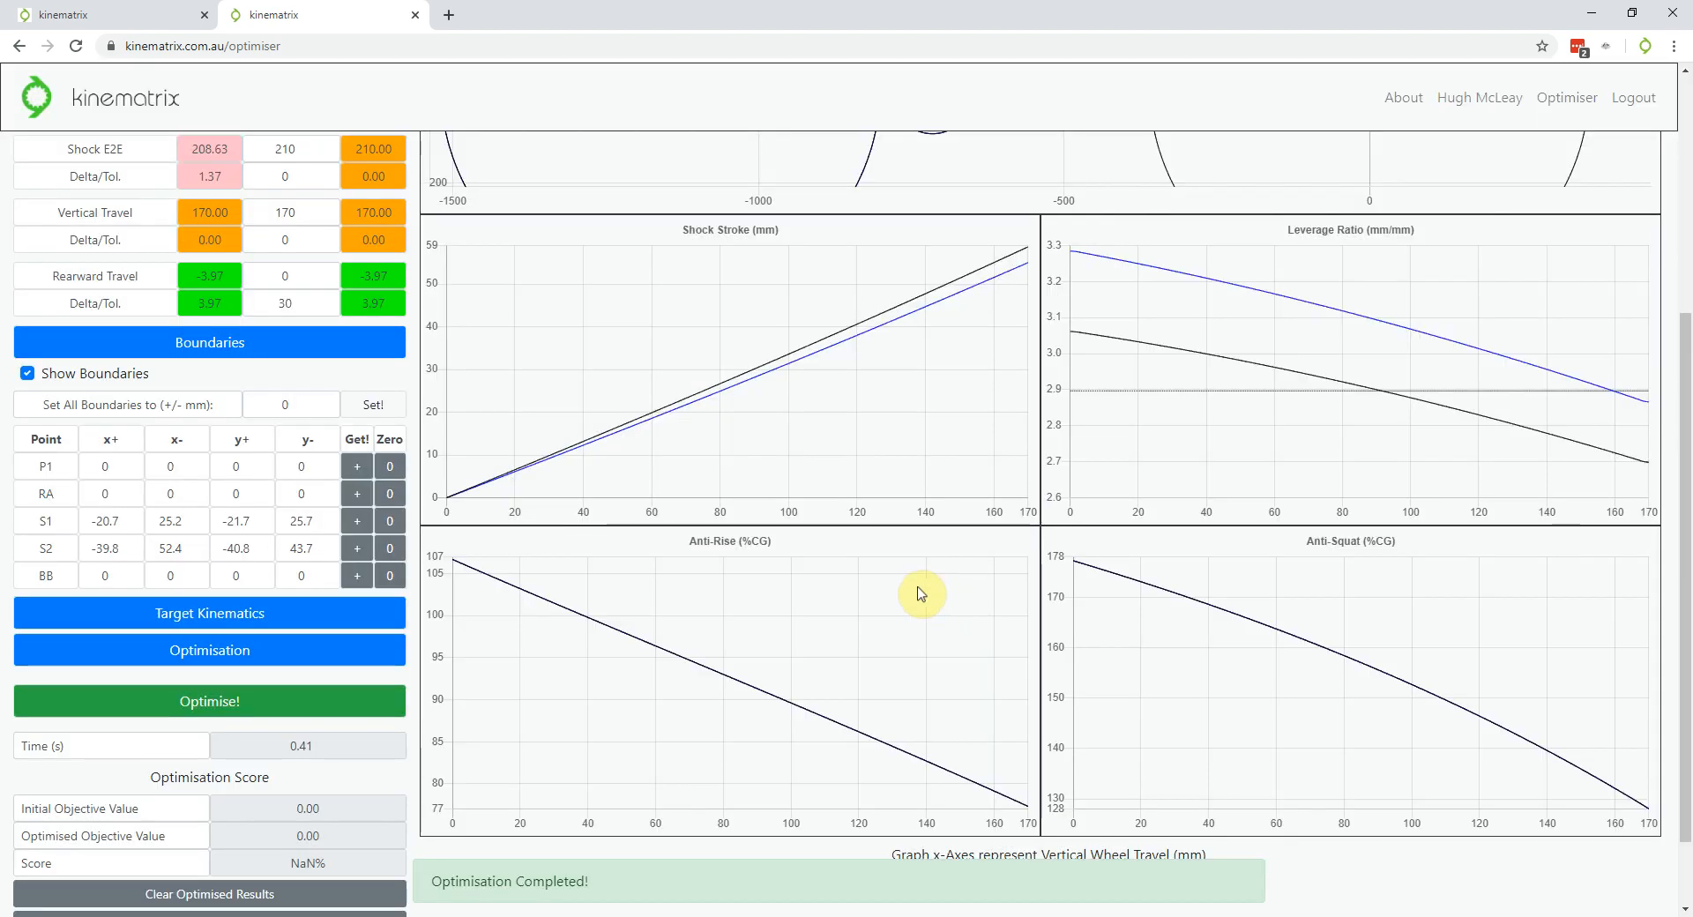
pyautogui.scroll(-1, 271, 686)
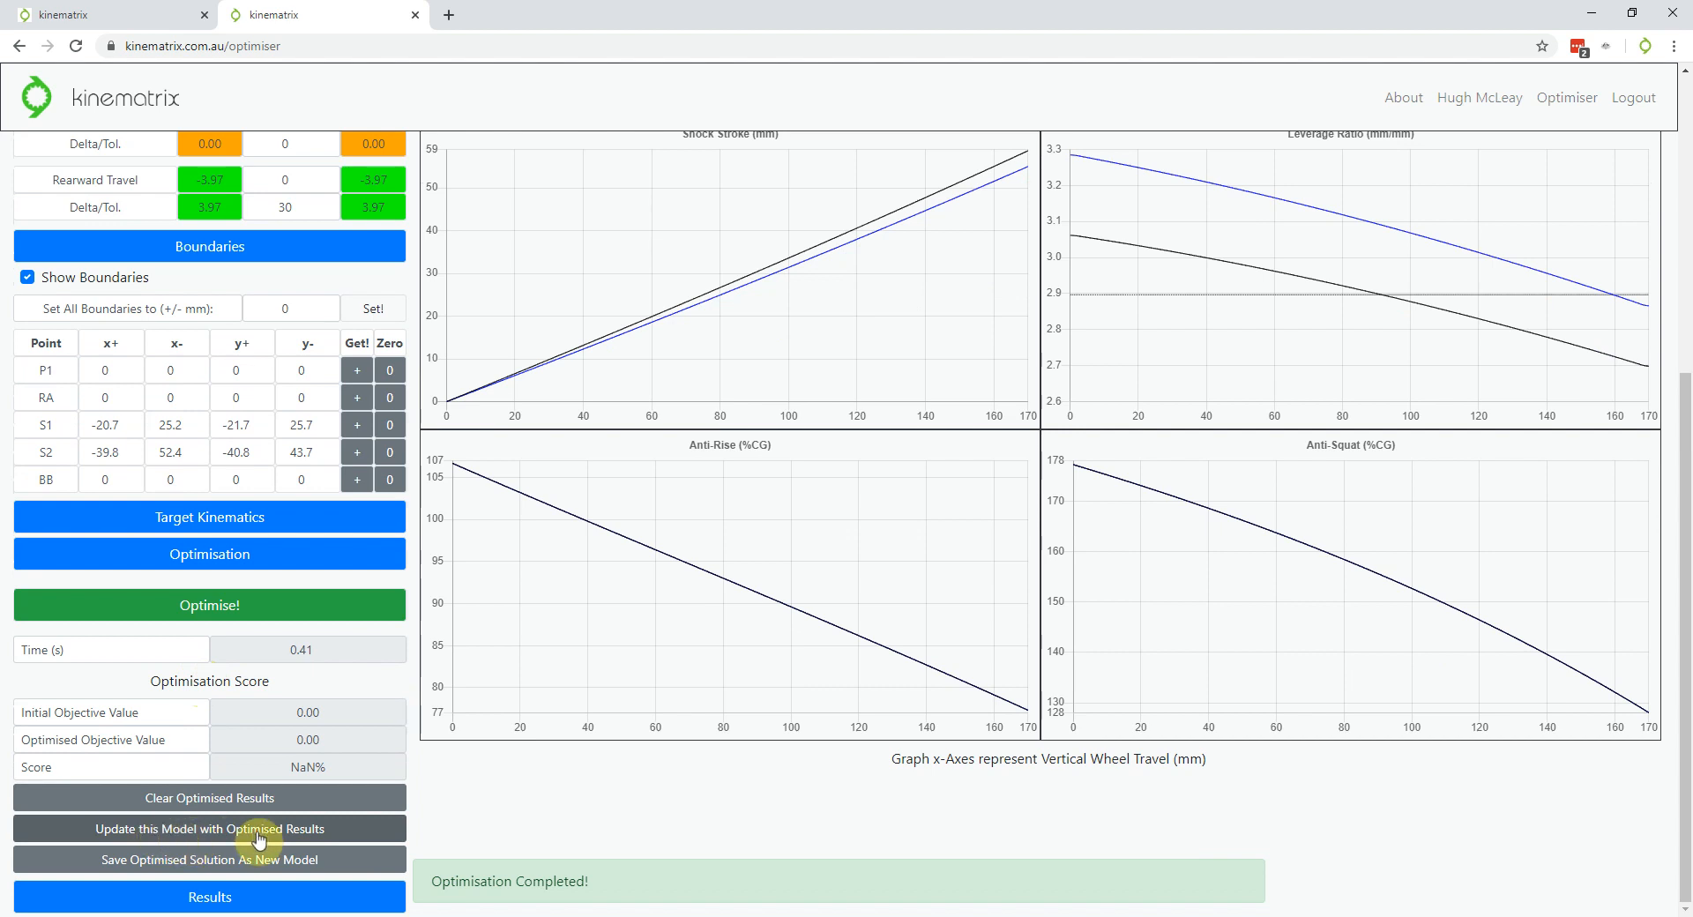
pyautogui.click(258, 833)
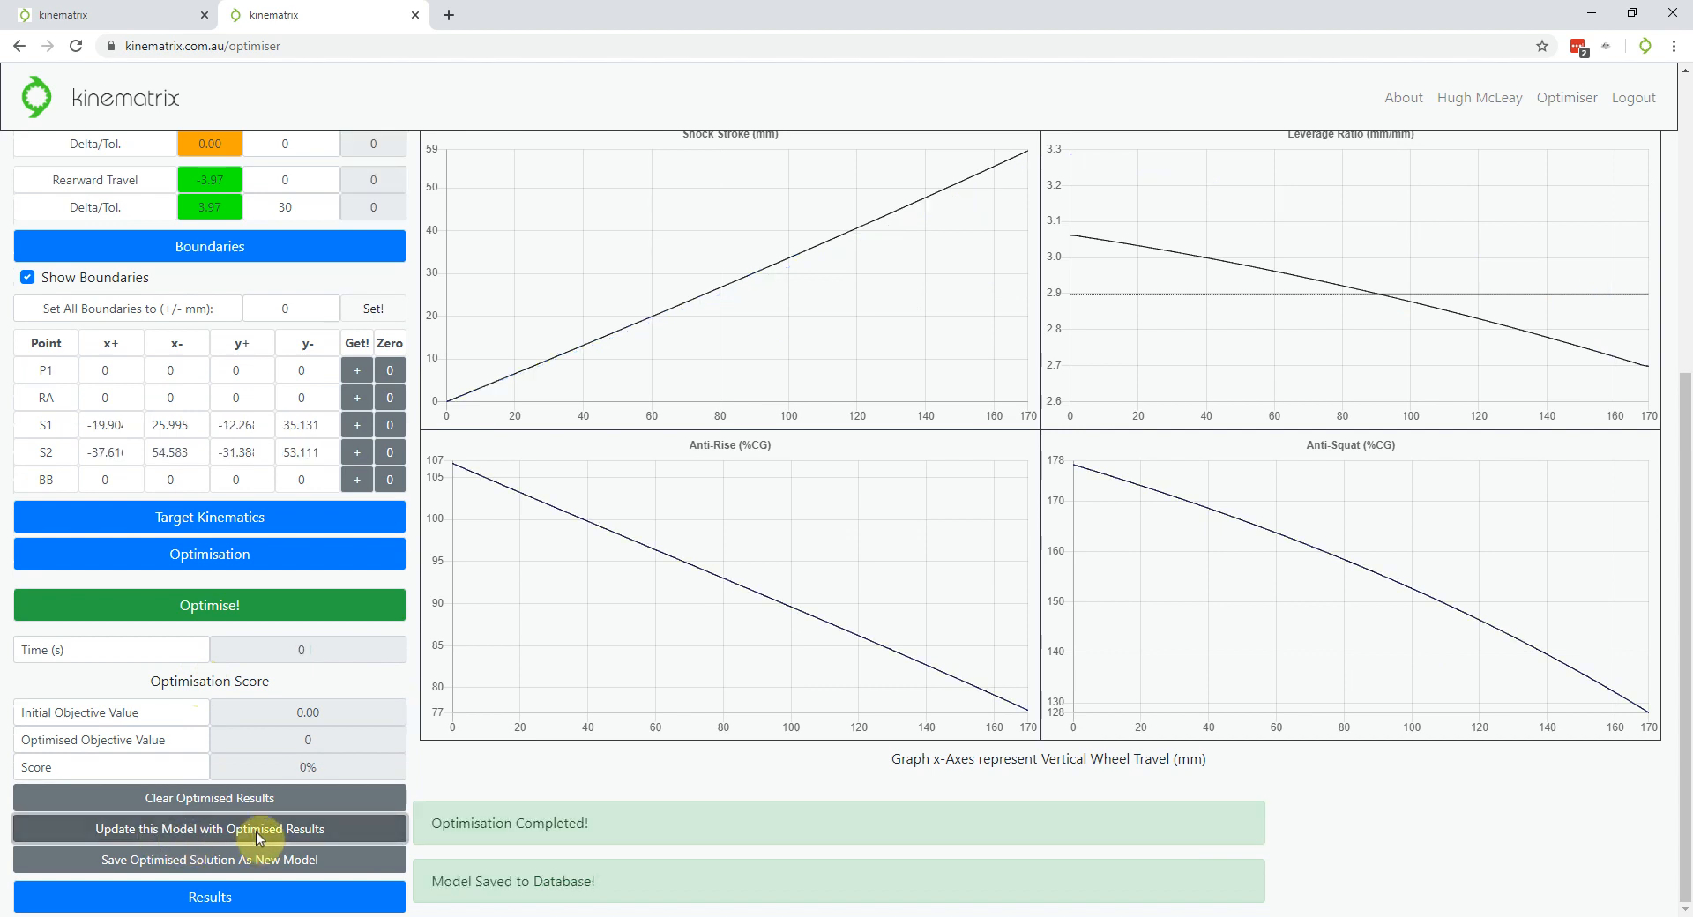
pyautogui.scroll(5, 281, 742)
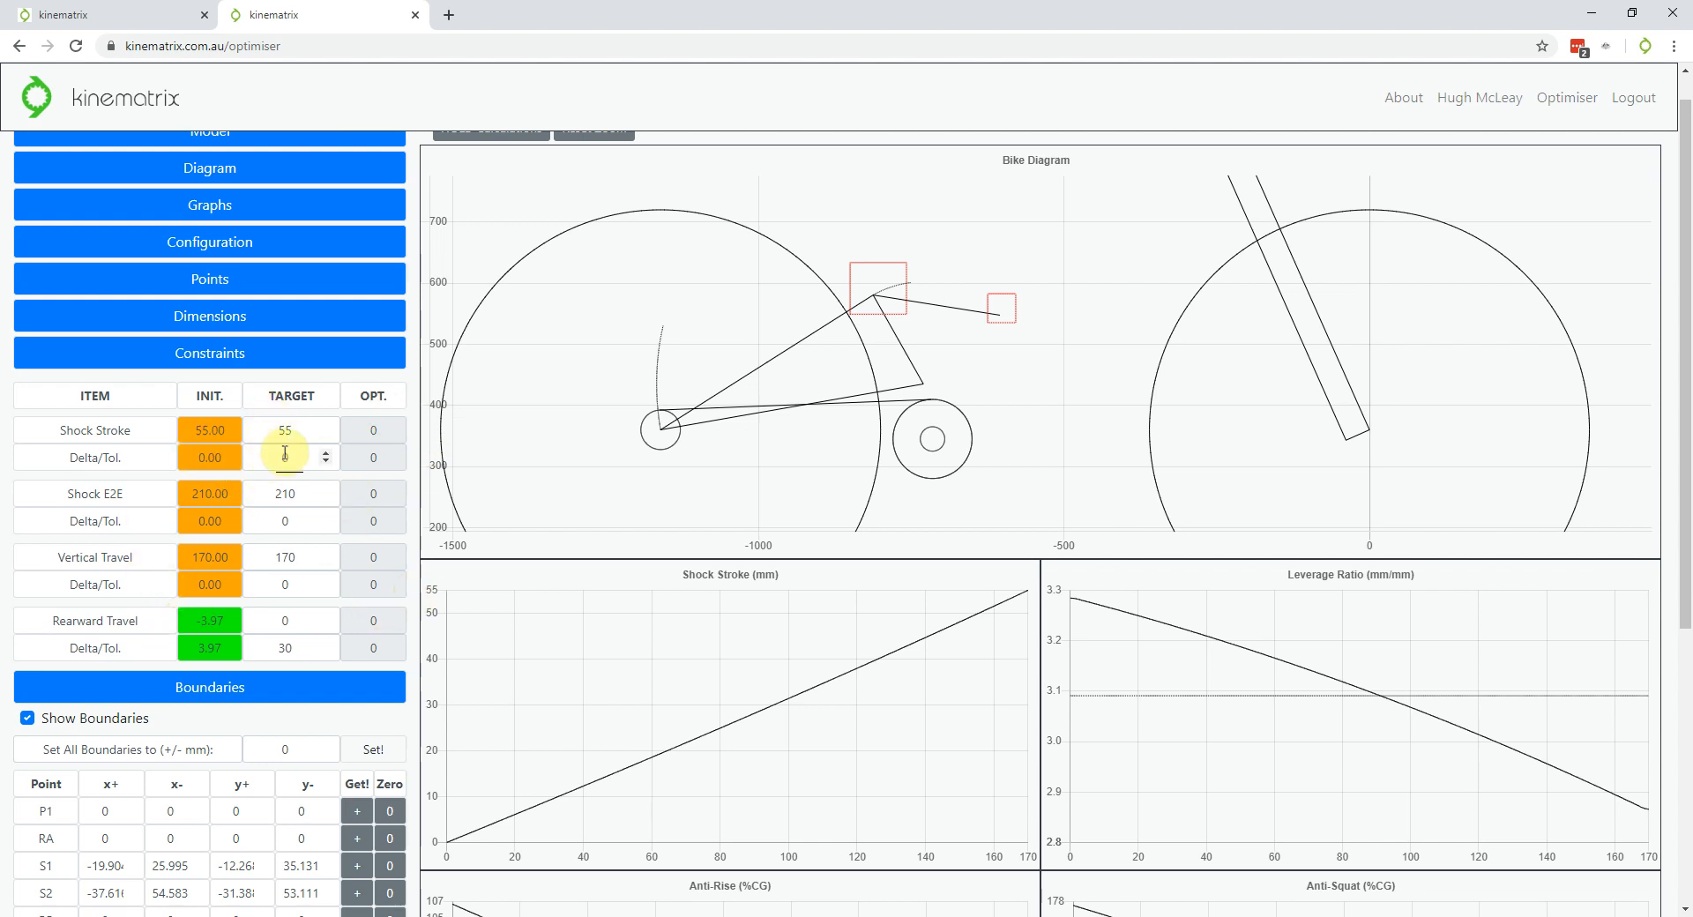
pyautogui.scroll(-3, 316, 497)
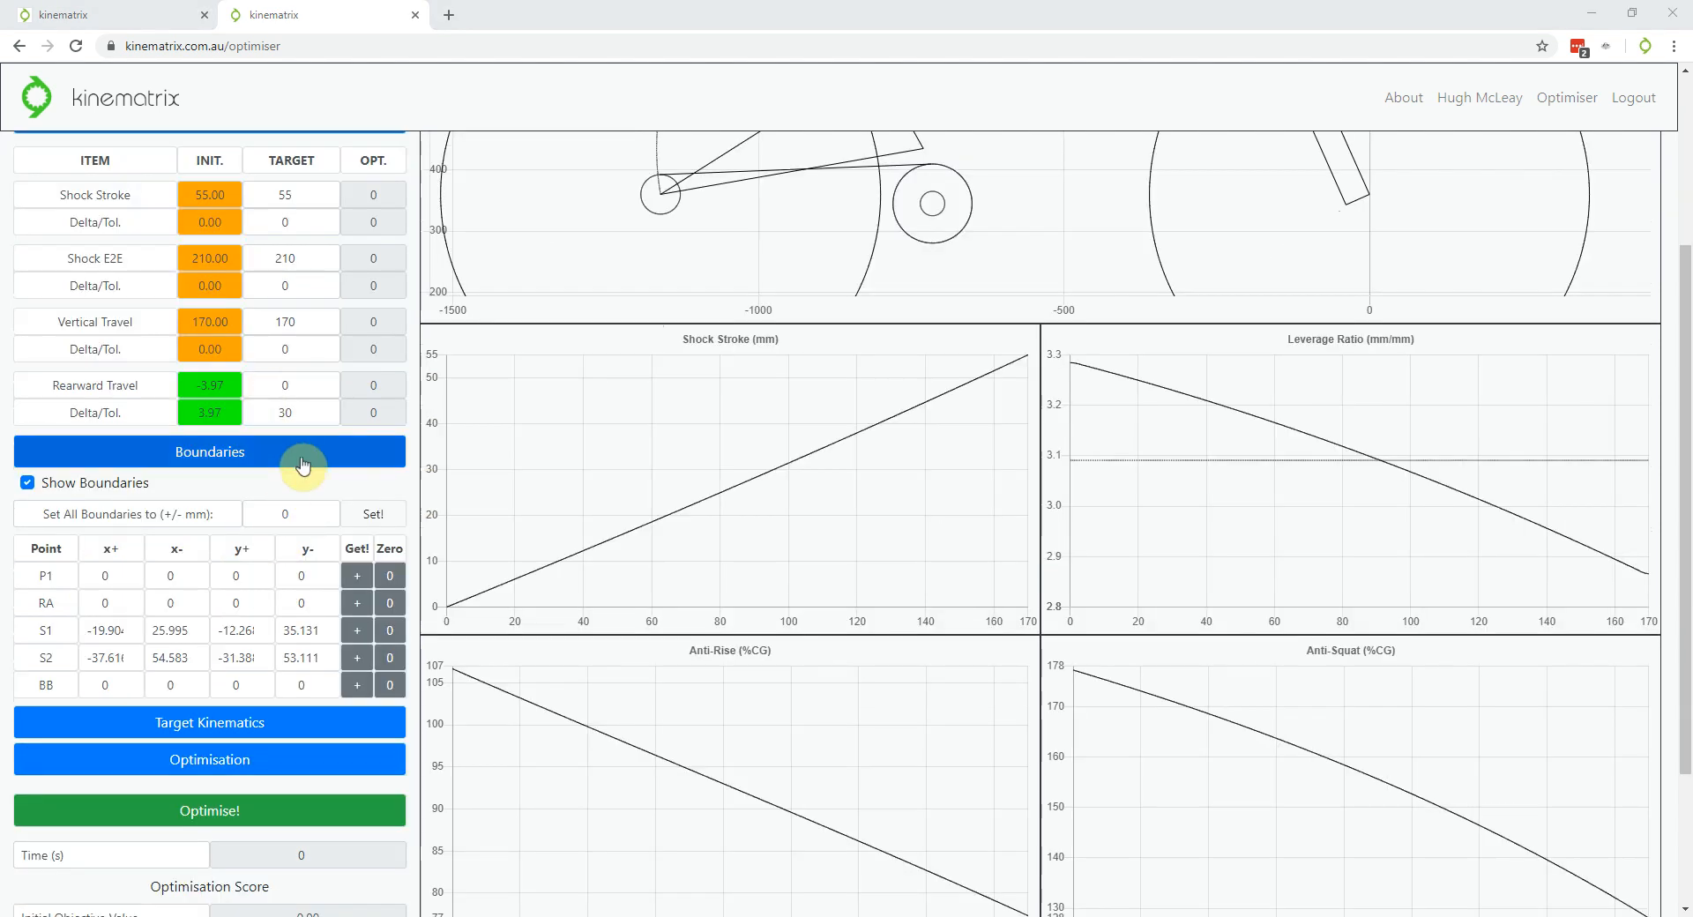
pyautogui.scroll(3, 318, 514)
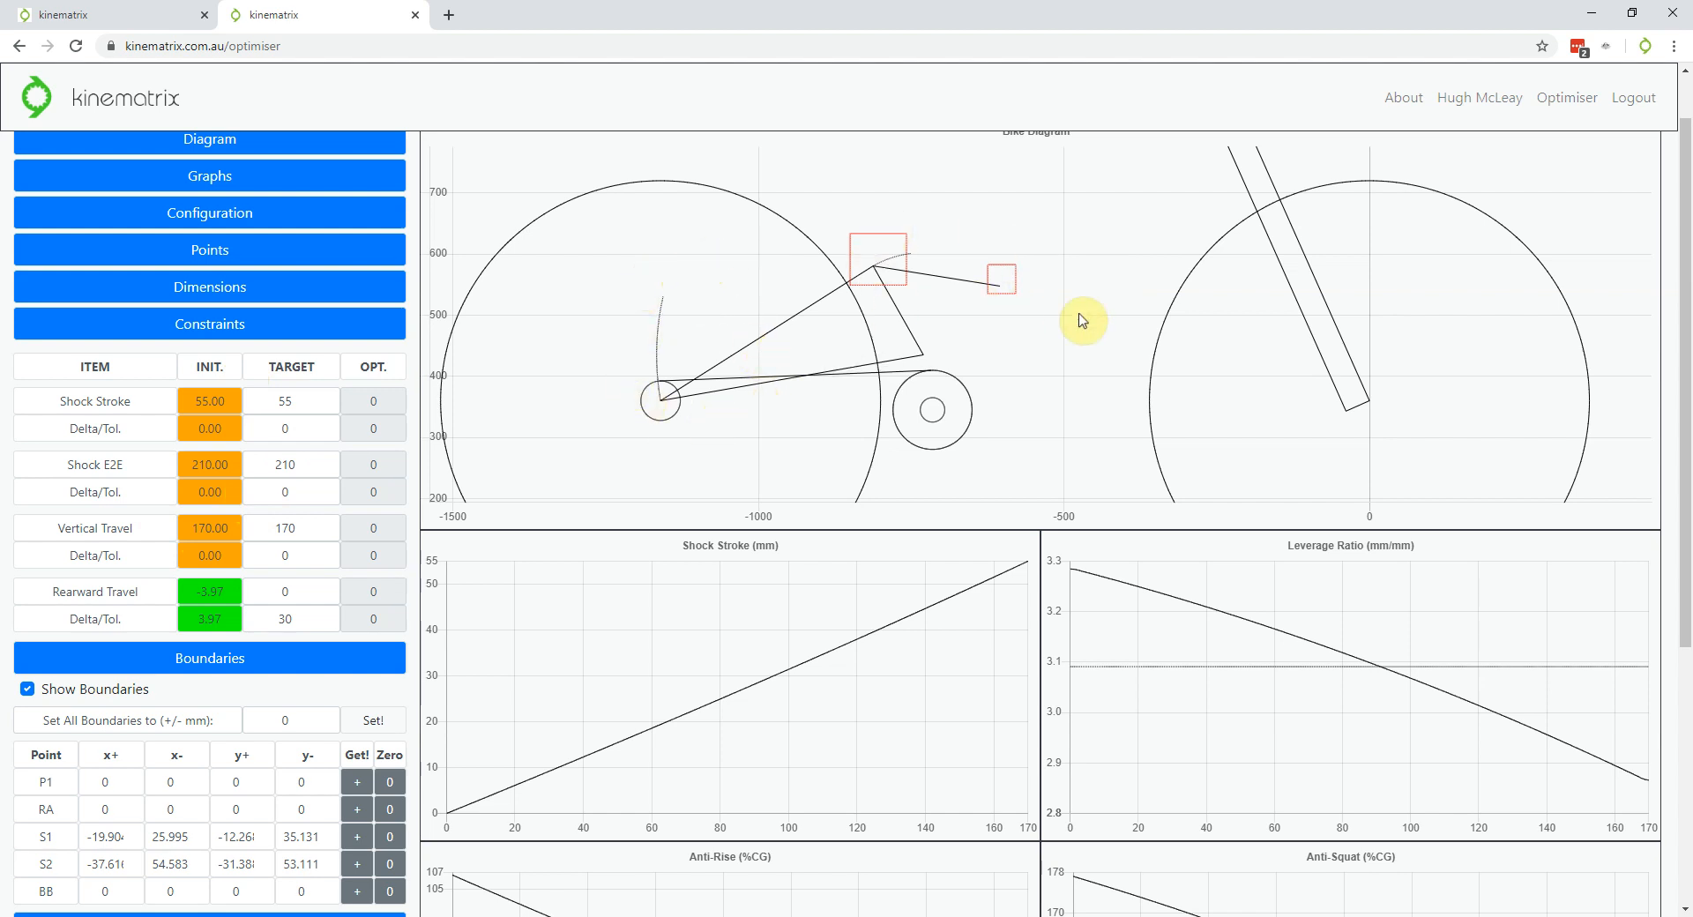
pyautogui.scroll(-3, 1043, 301)
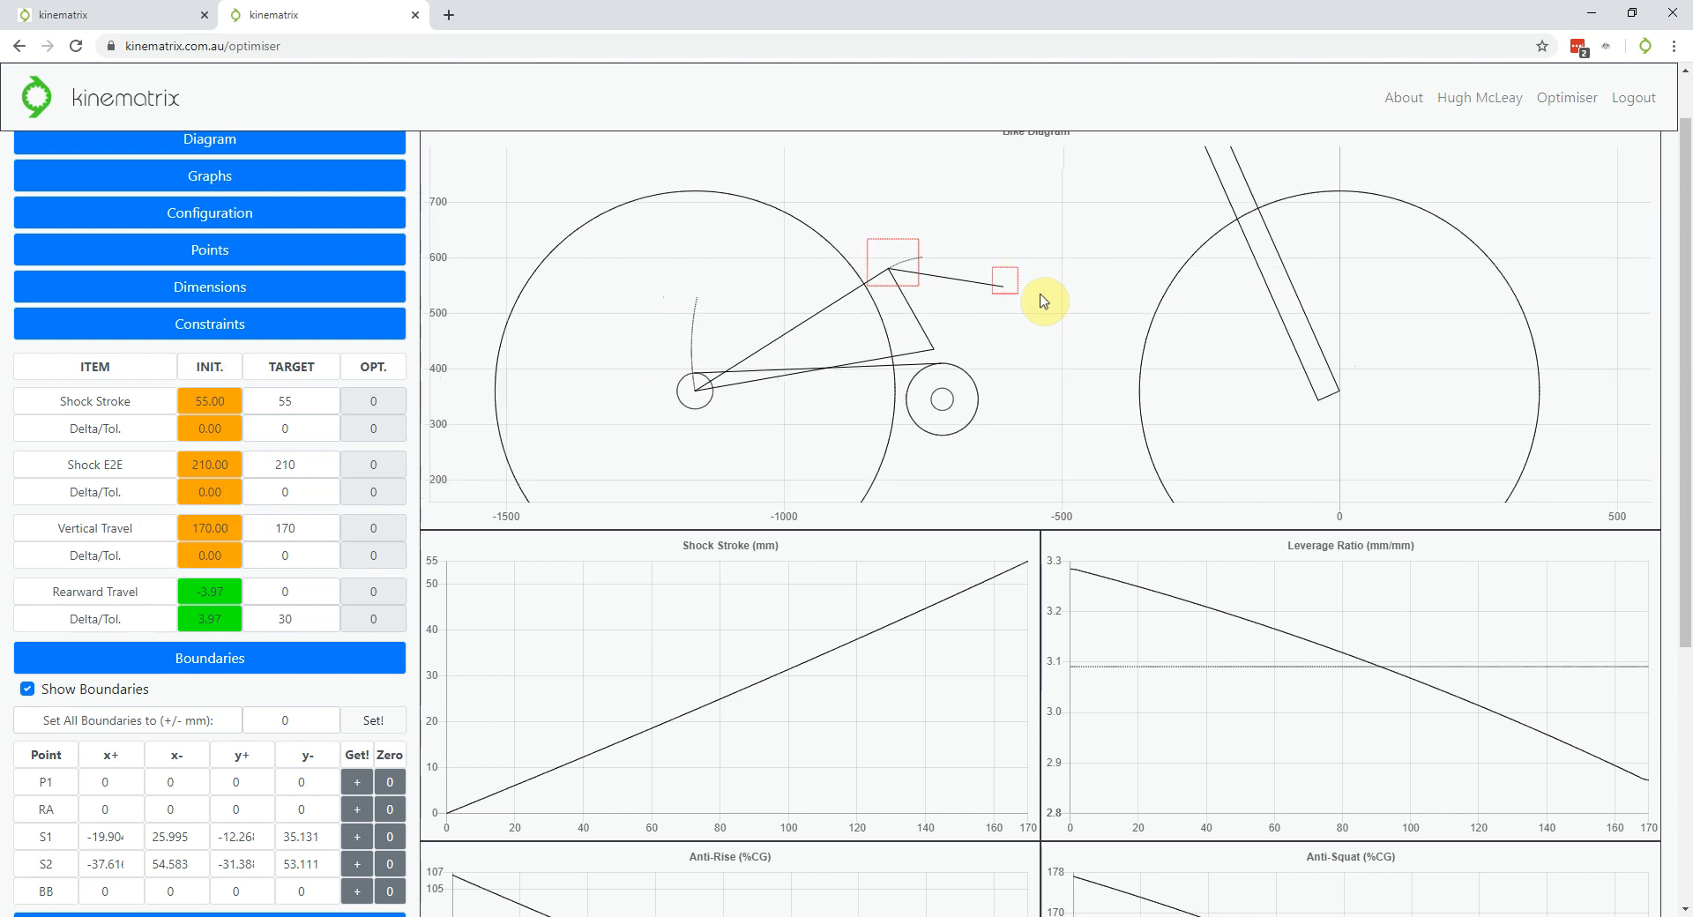
pyautogui.scroll(-1, 669, 315)
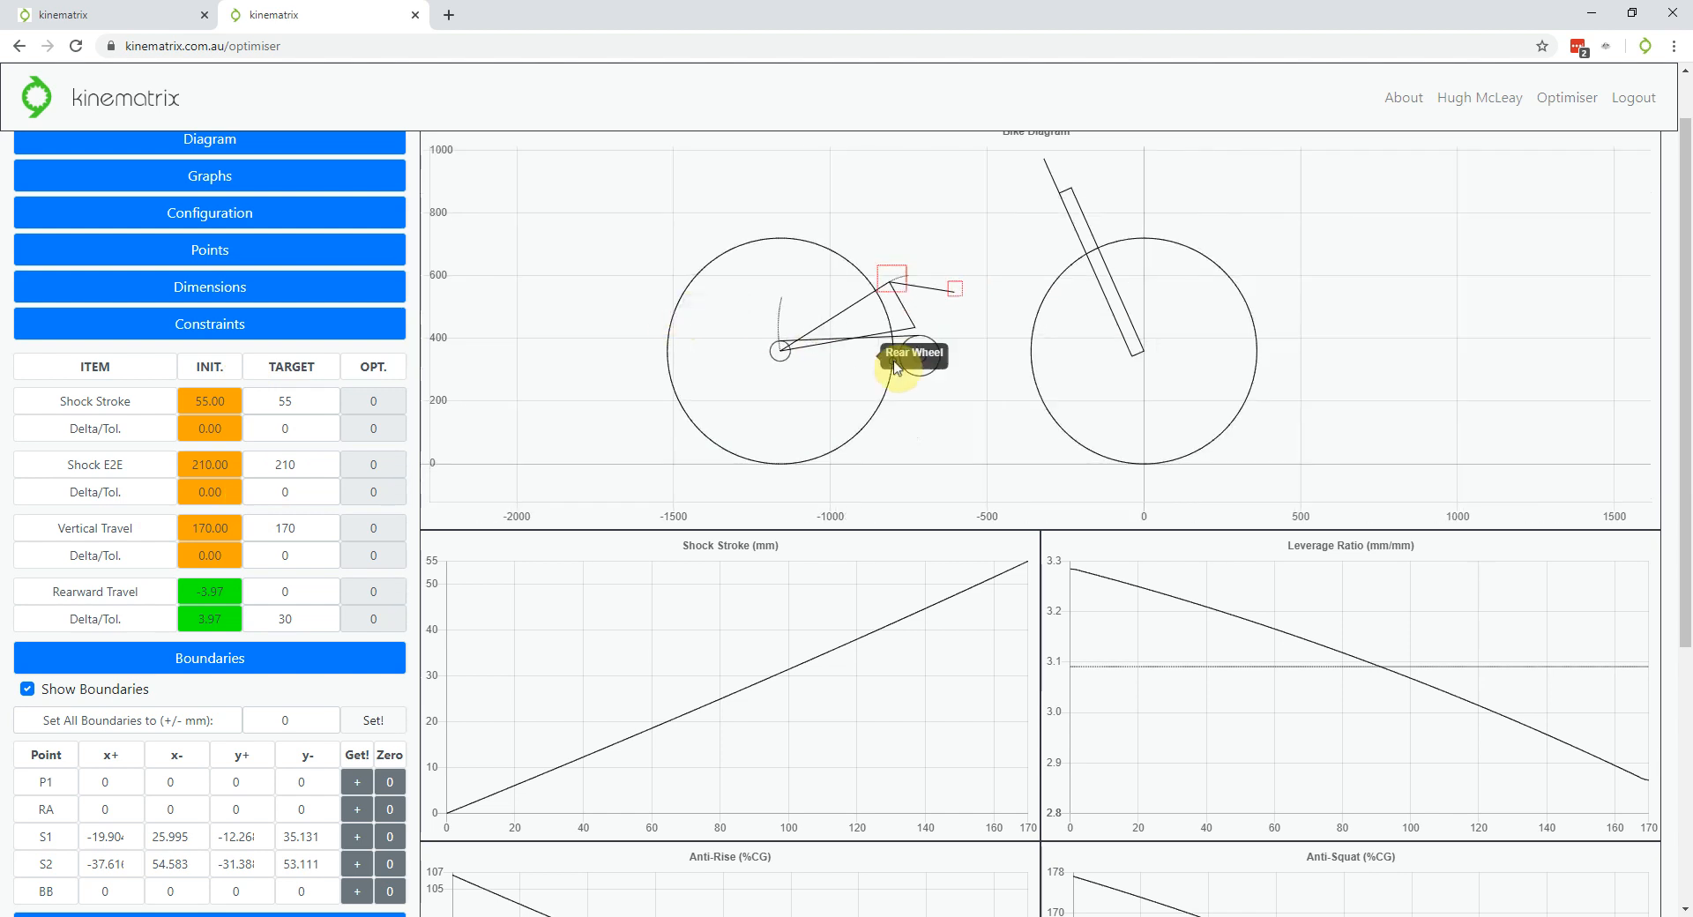
pyautogui.scroll(1, 897, 359)
pyautogui.scroll(1, 838, 370)
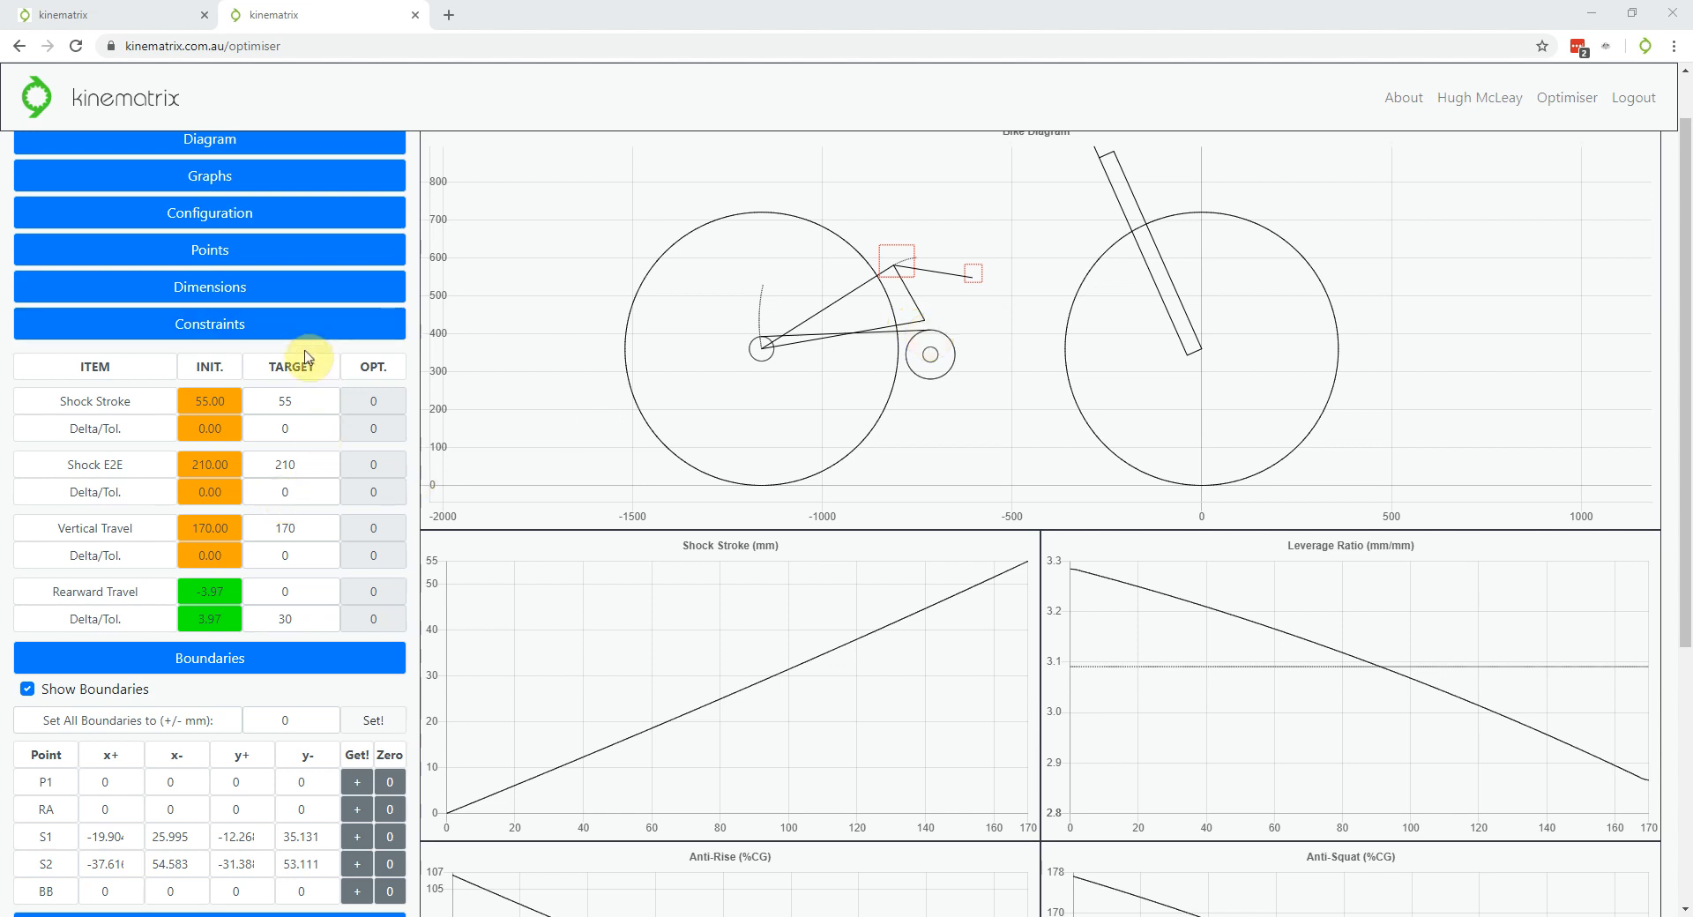
pyautogui.scroll(-3, 307, 356)
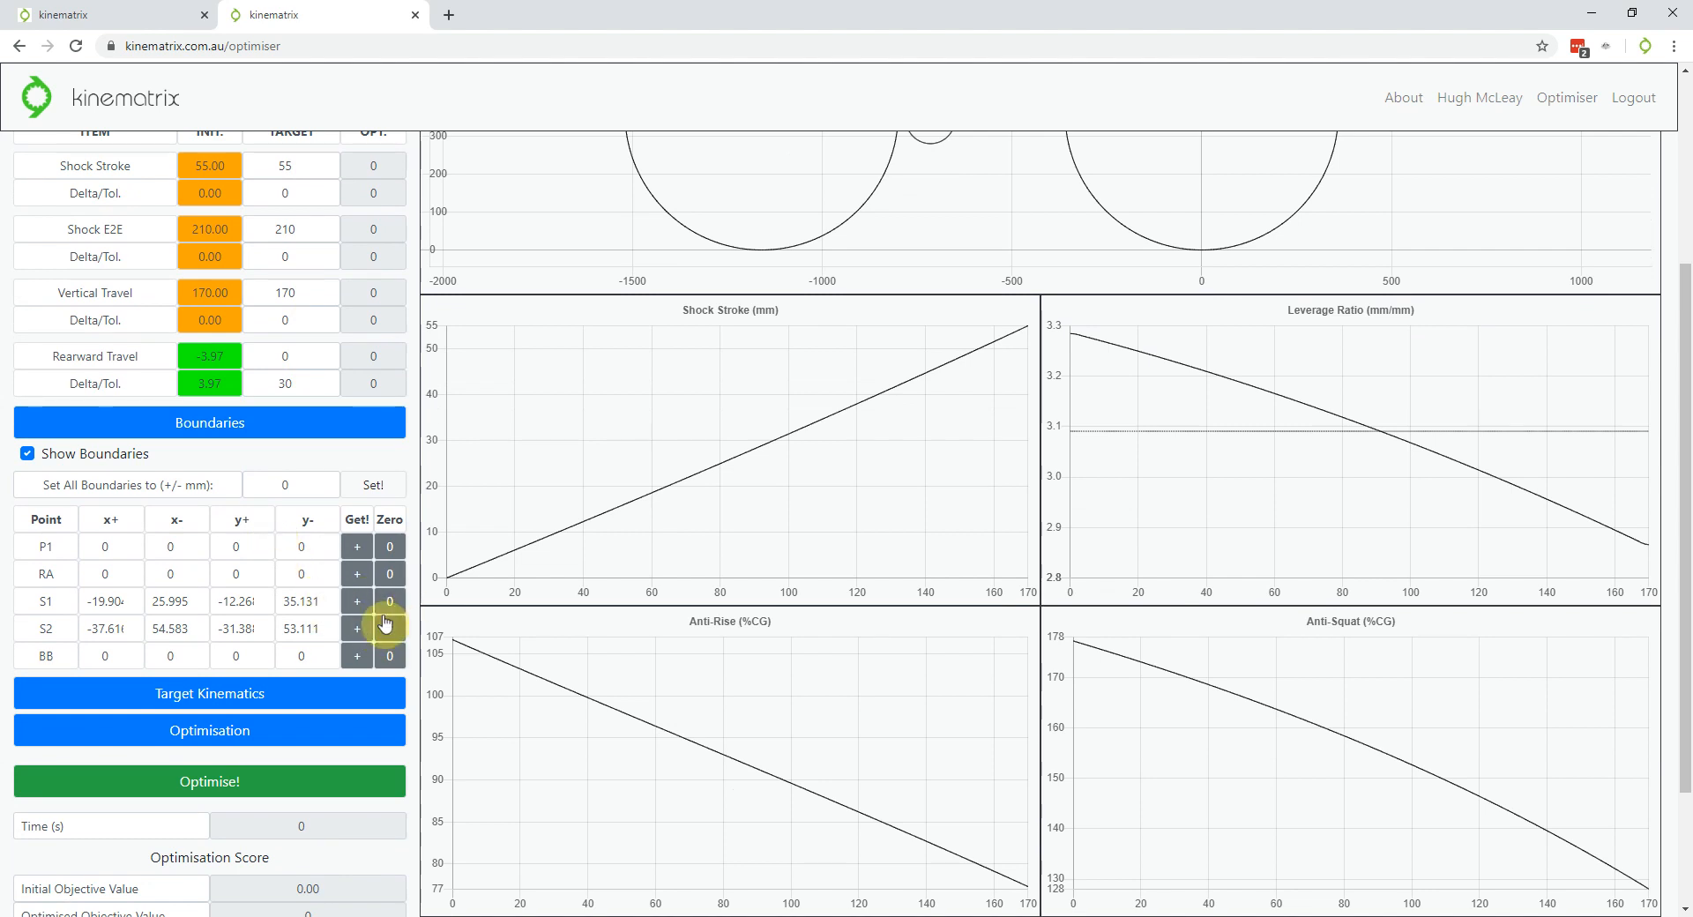
pyautogui.scroll(3, 385, 624)
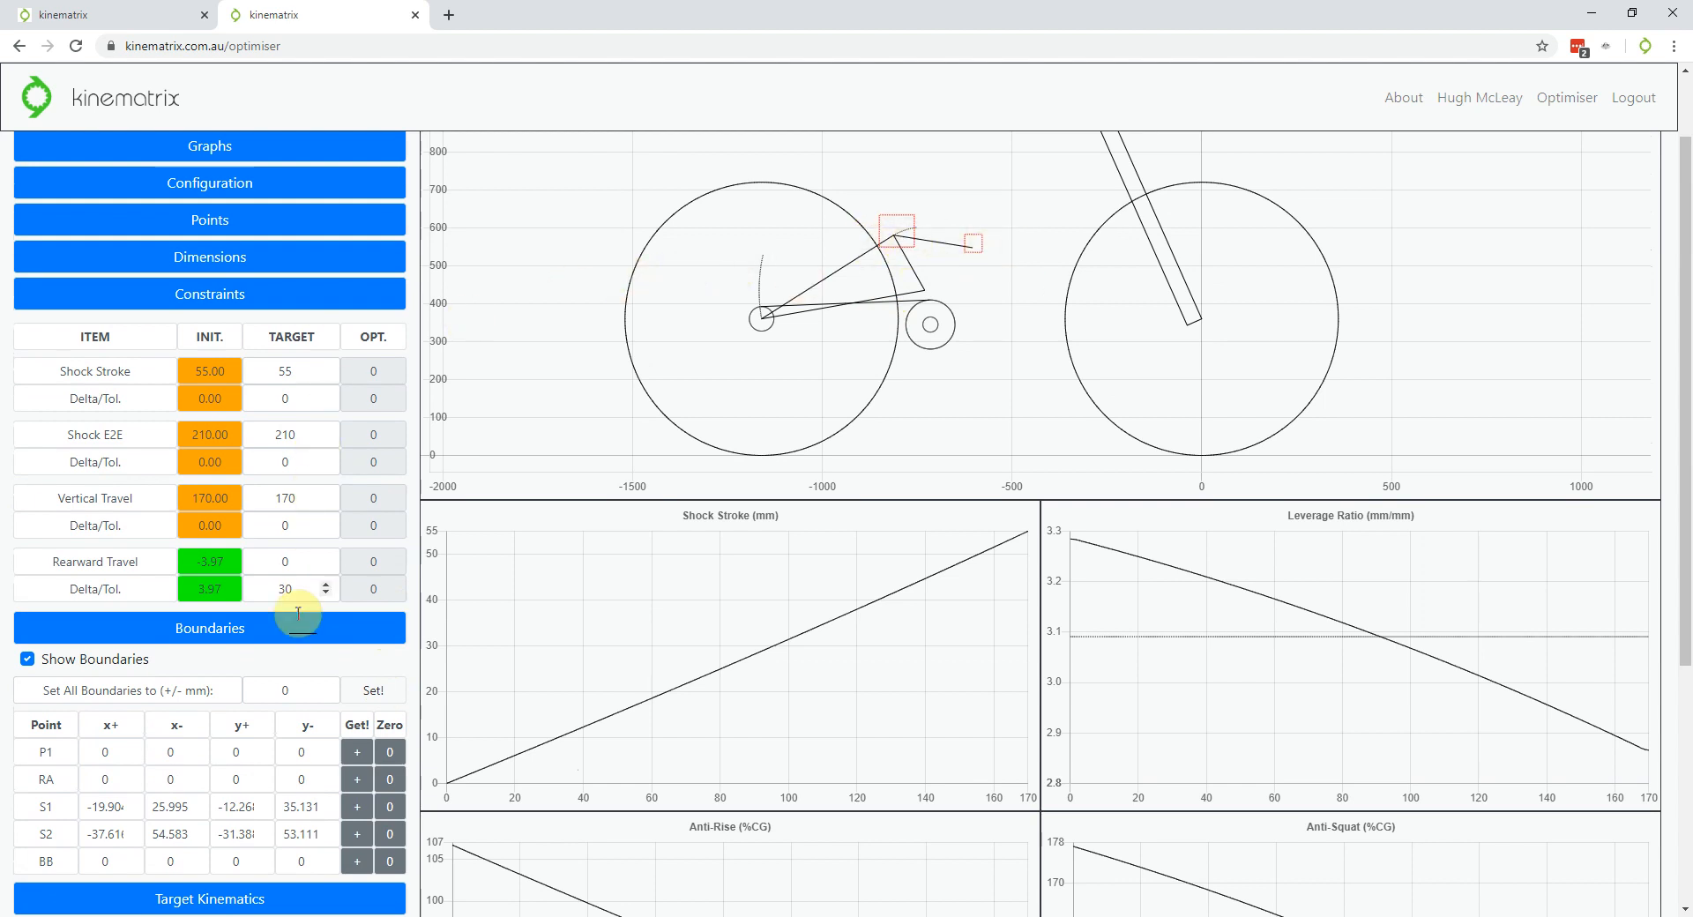
# Zero out the S1 and S2 boundary values
pyautogui.scroll(-2, 304, 617)
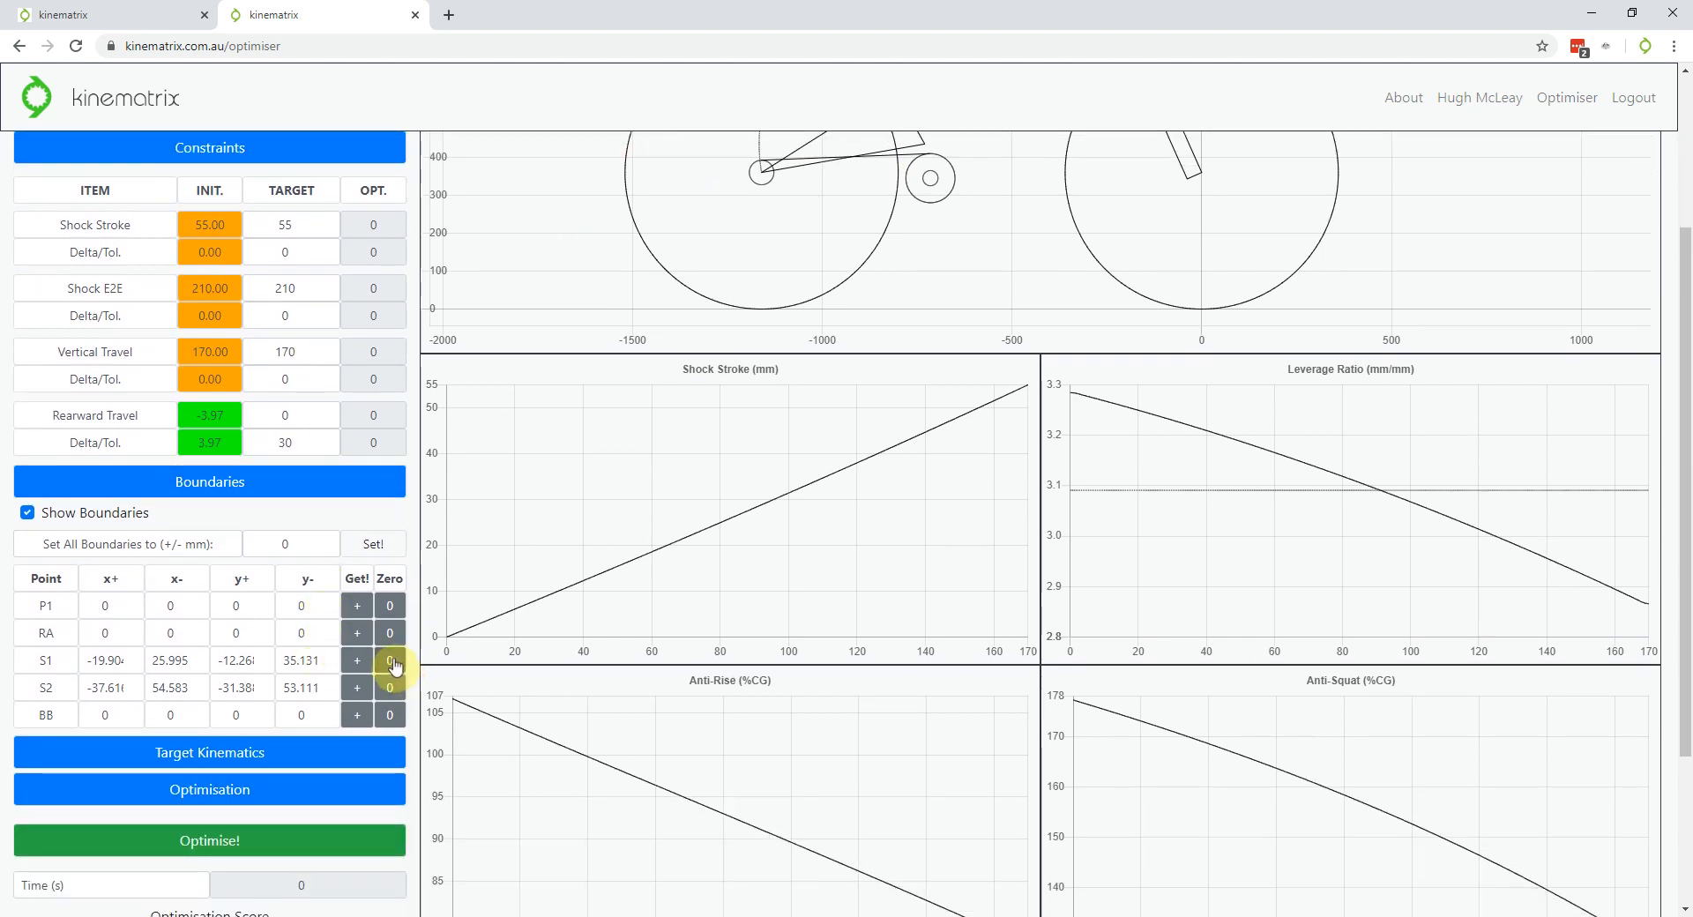
pyautogui.click(390, 660)
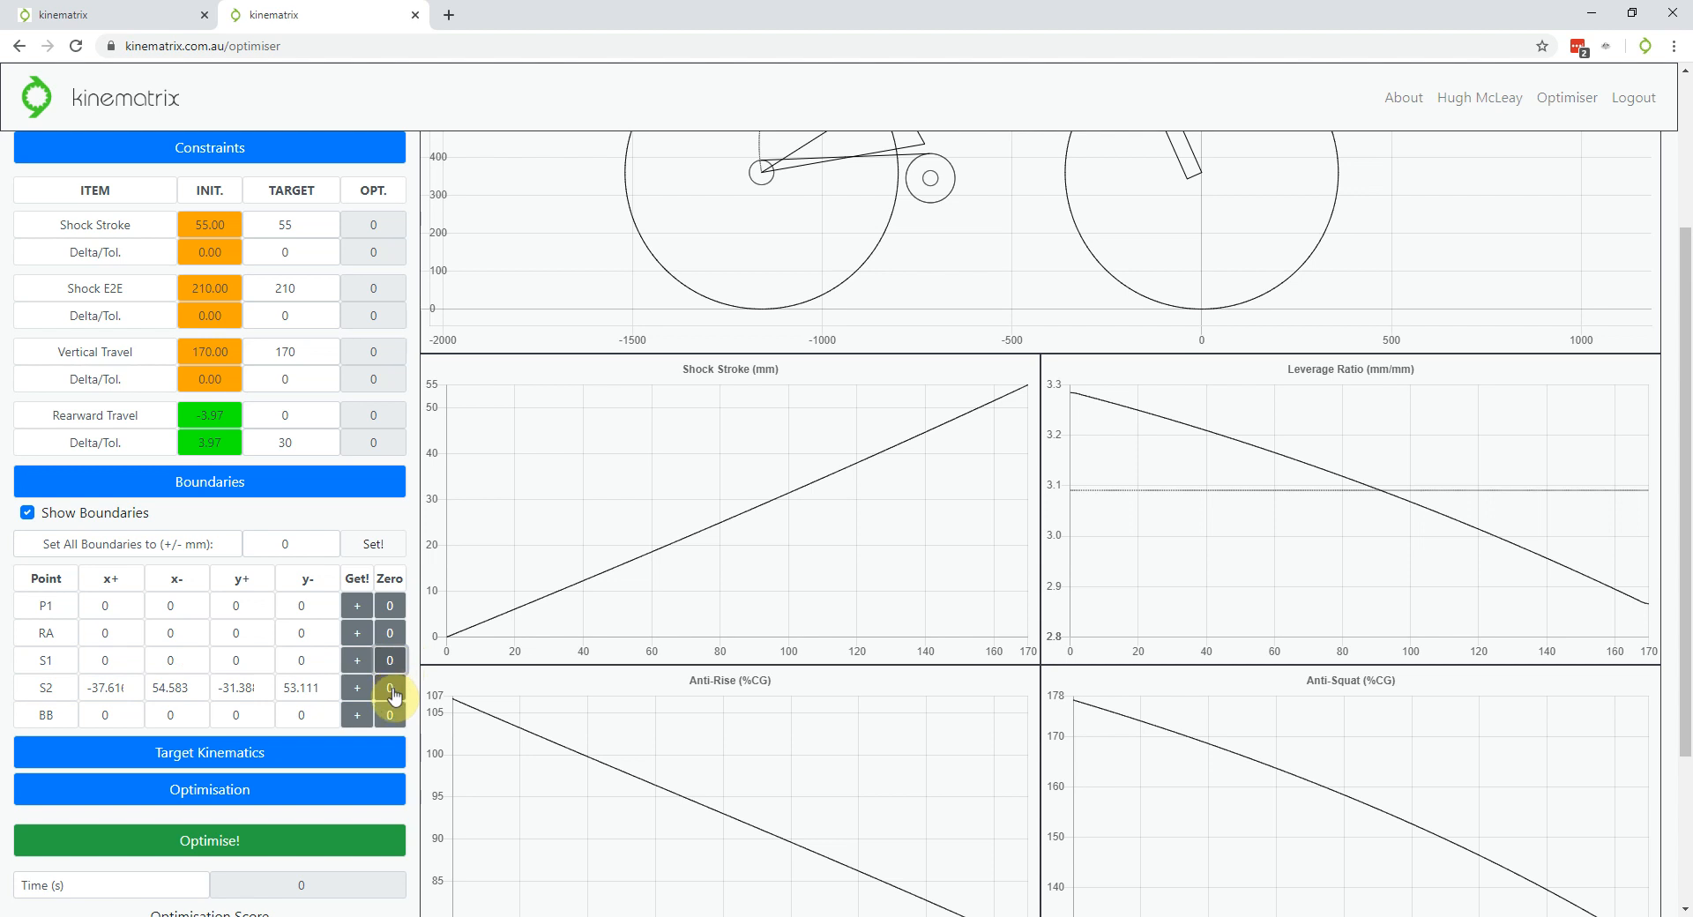
pyautogui.click(391, 688)
pyautogui.scroll(2, 394, 696)
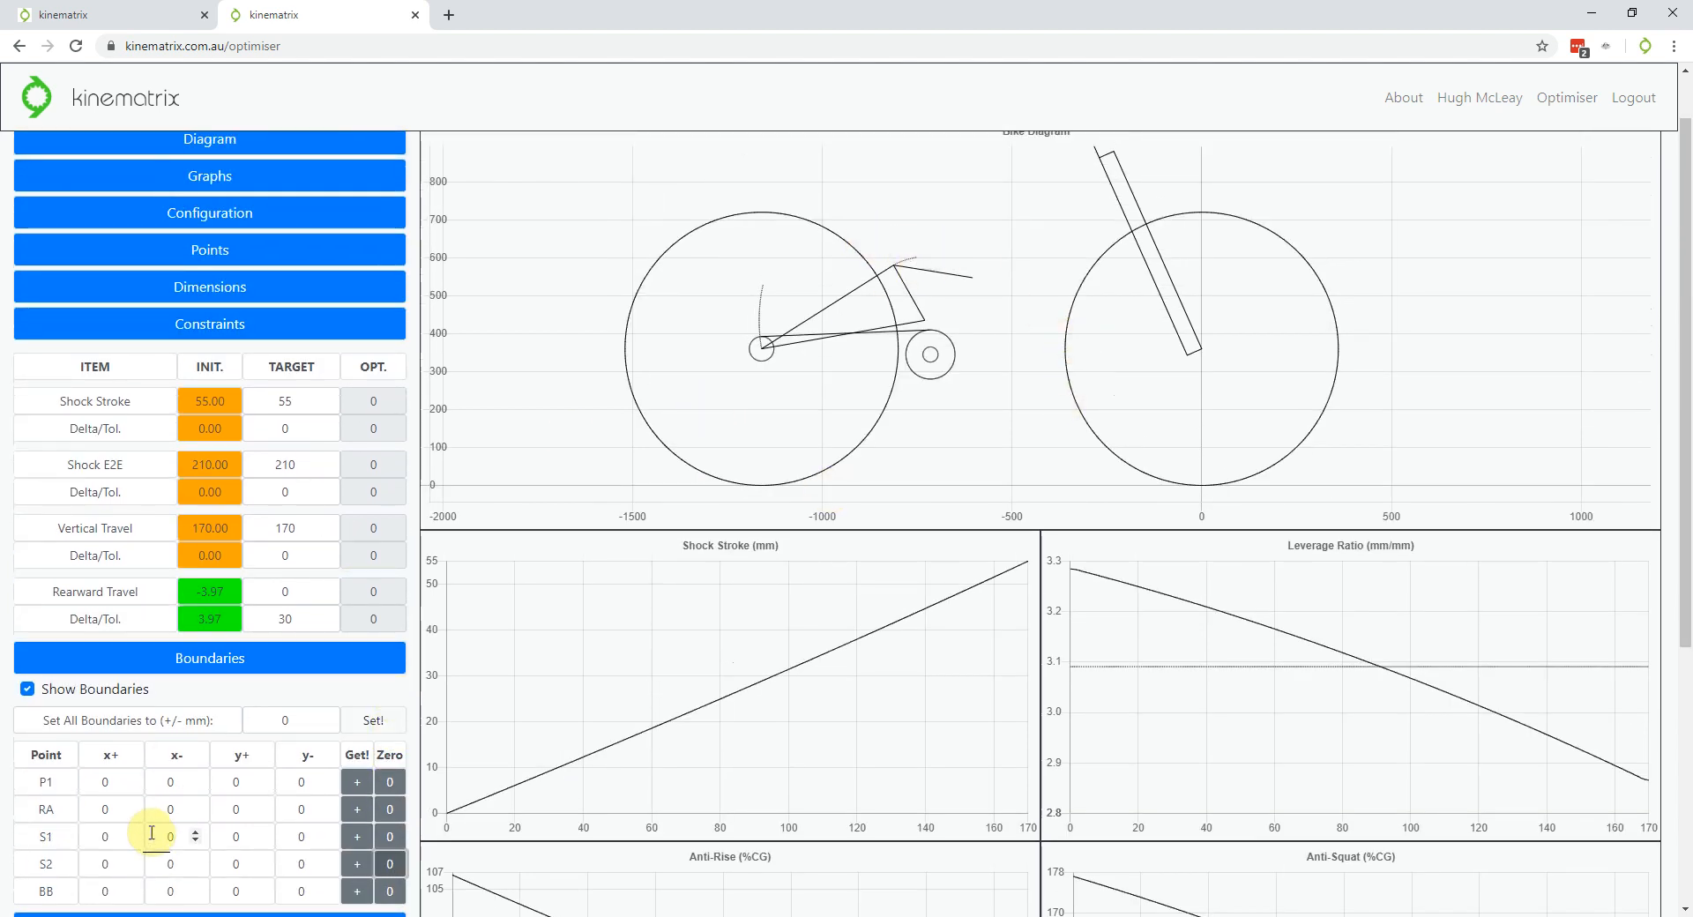
# Give P1 a boundary box around the chainring (-141.2, 305, -87.5, 63.5)
pyautogui.click(358, 793)
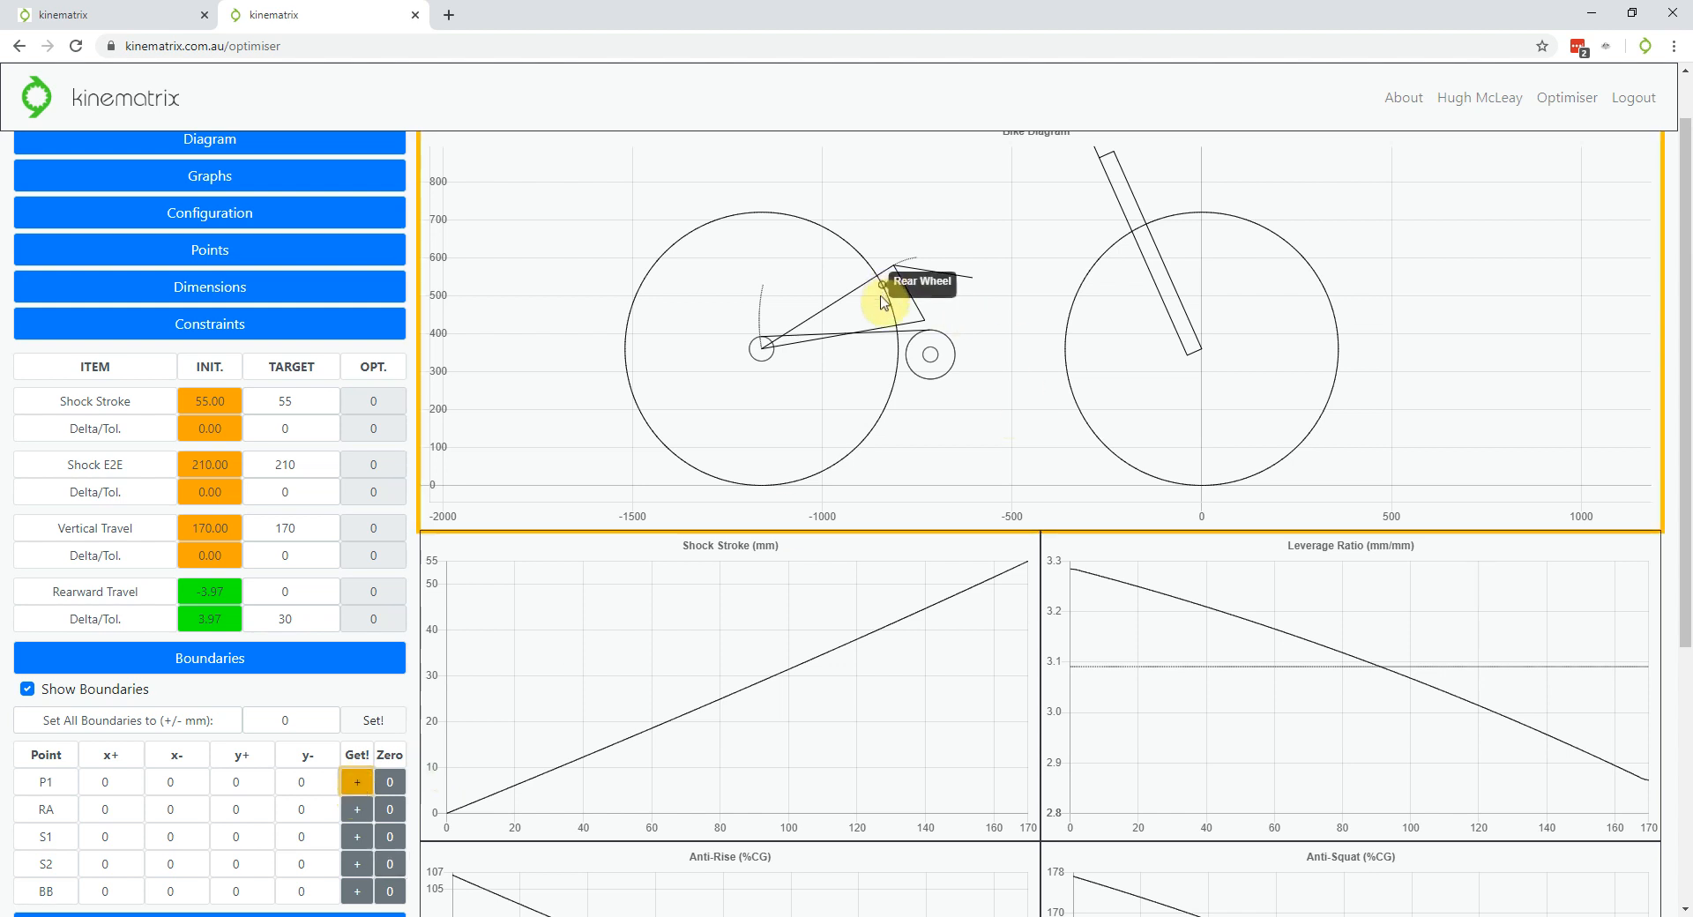
pyautogui.moveTo(871, 297); pyautogui.dragTo(1041, 354)
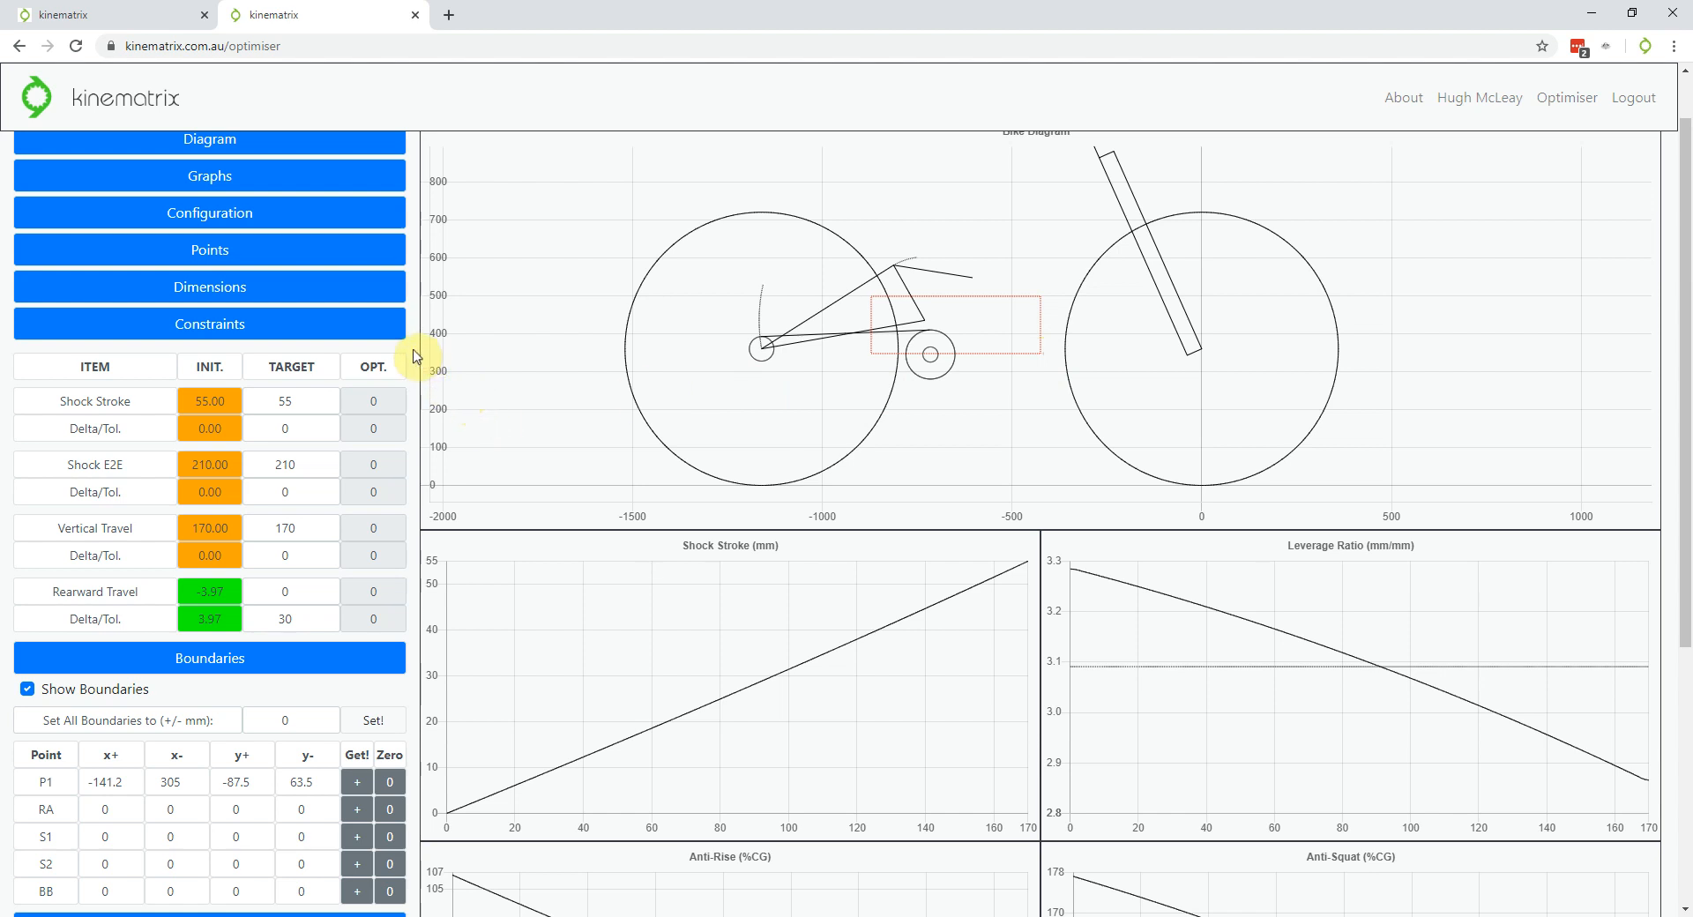
pyautogui.scroll(-1, 416, 356)
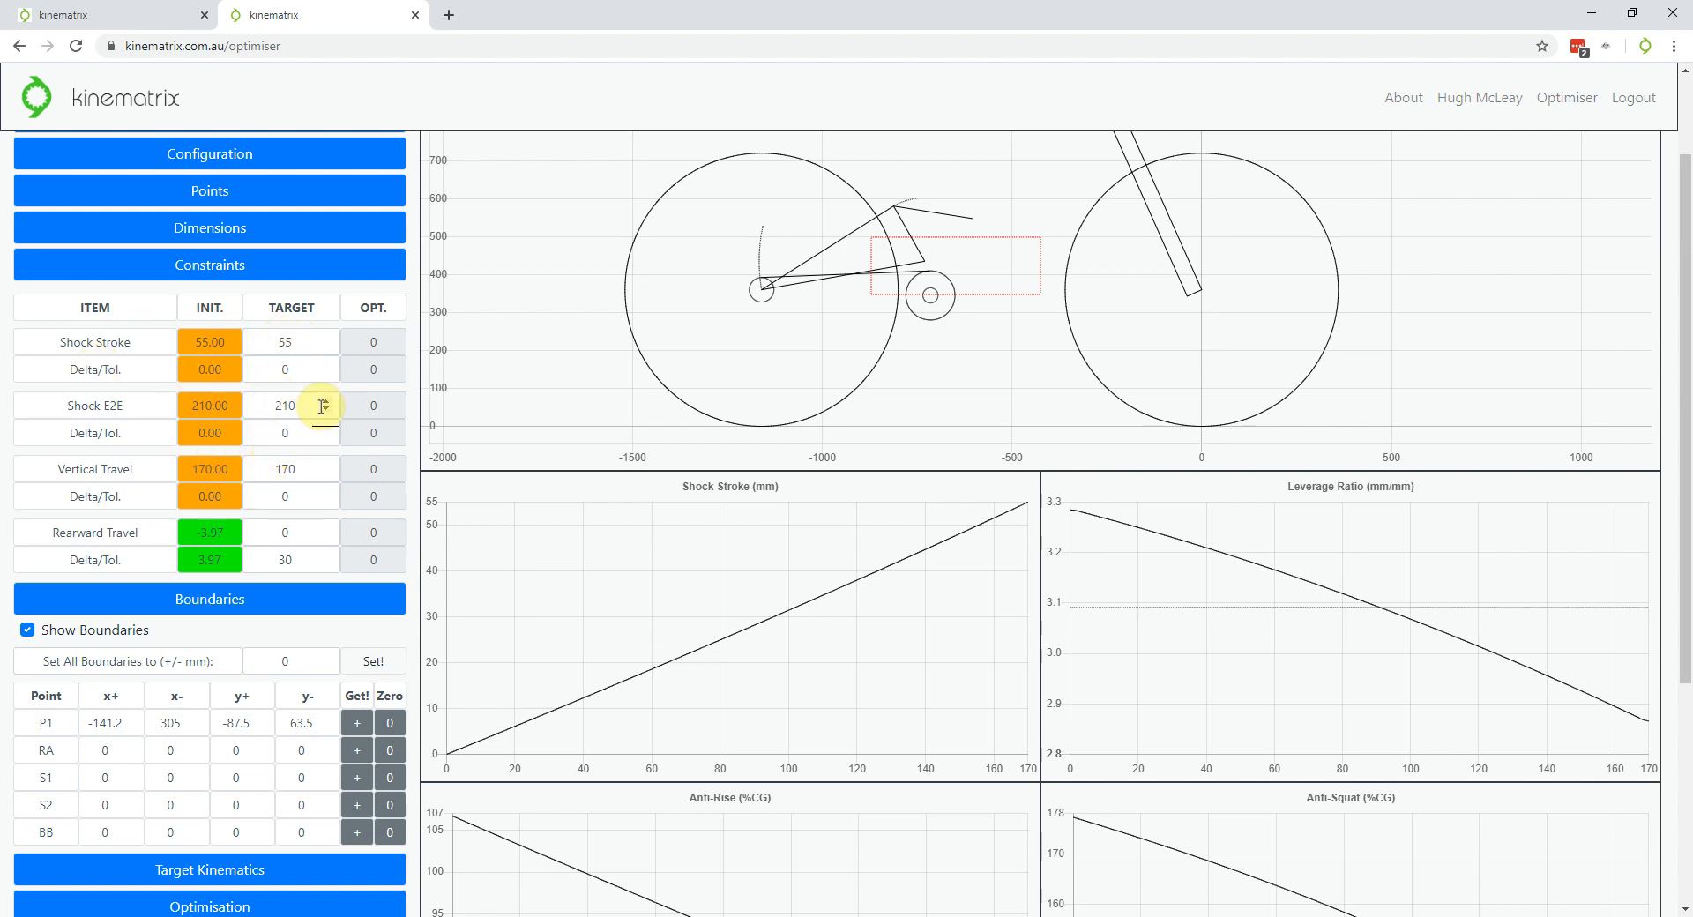
pyautogui.scroll(-2, 321, 404)
pyautogui.scroll(-2, 321, 407)
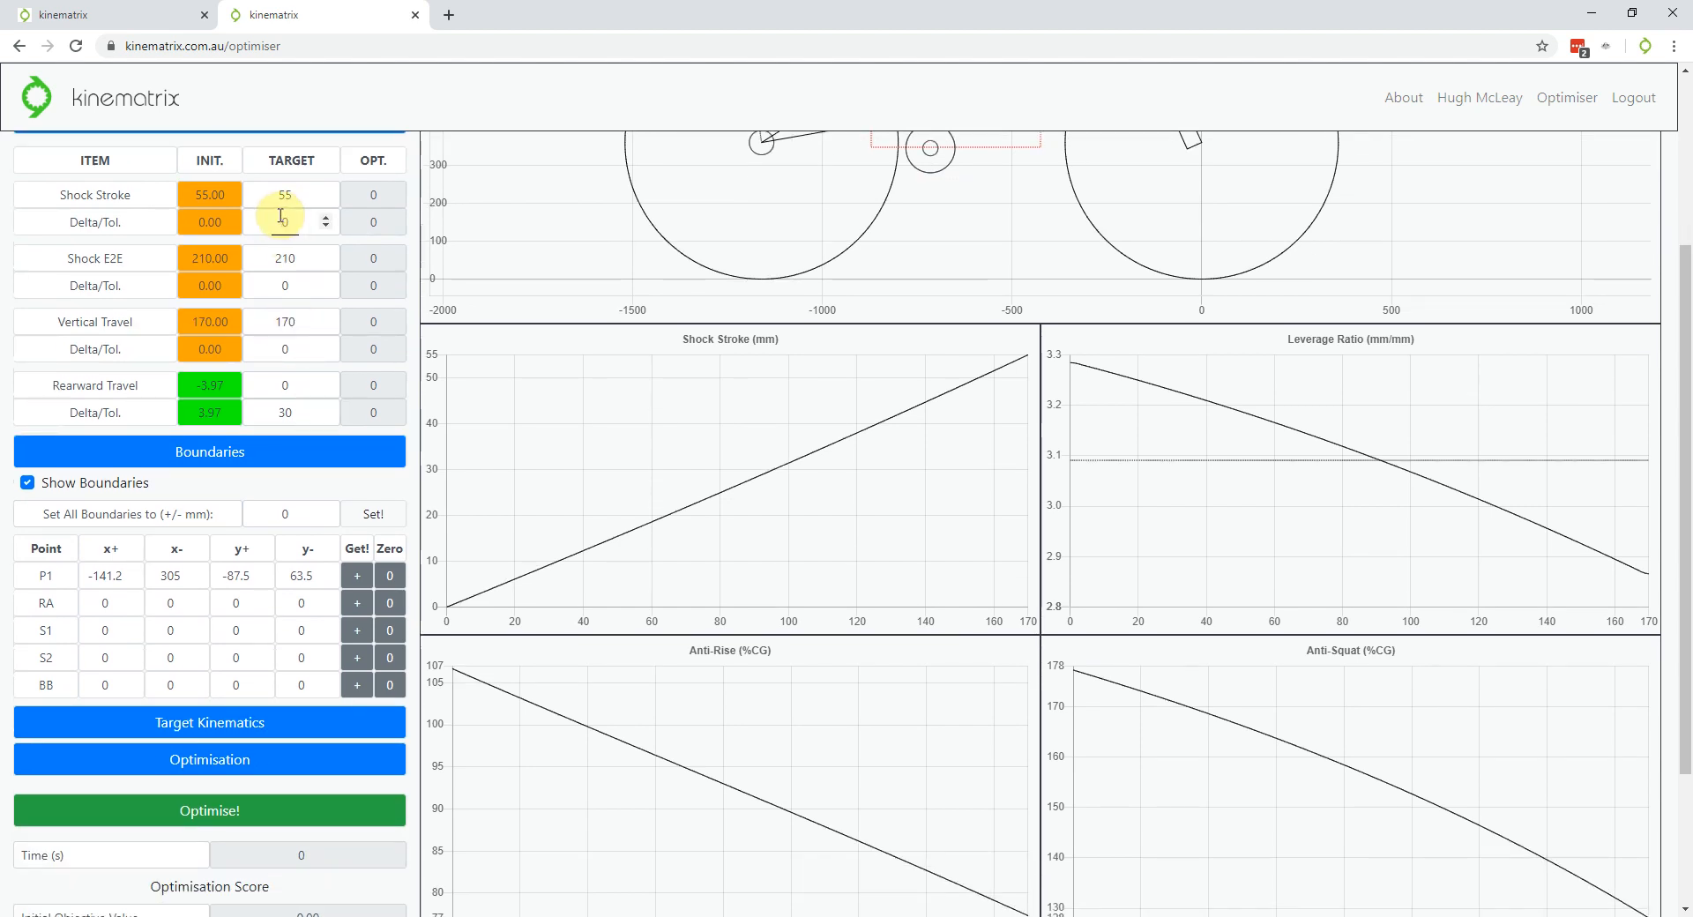
pyautogui.scroll(2, 256, 216)
# Collapse the Constraints and Boundaries sections and expand the Target Kinematics objective values
pyautogui.click(246, 177)
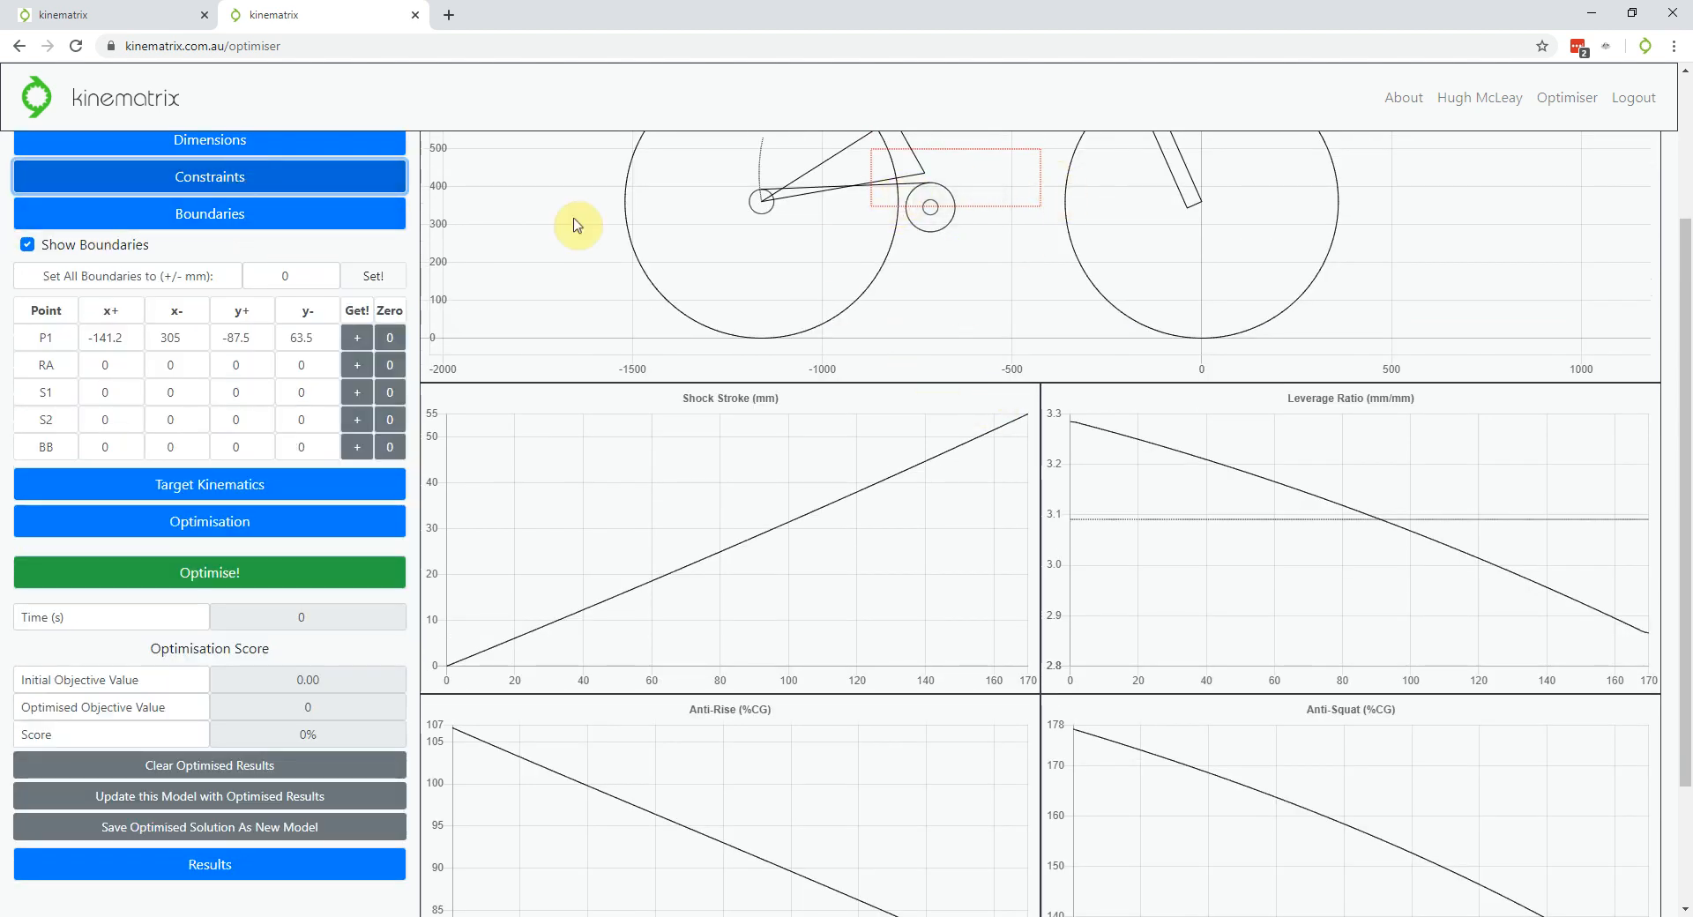
pyautogui.click(236, 222)
pyautogui.click(195, 254)
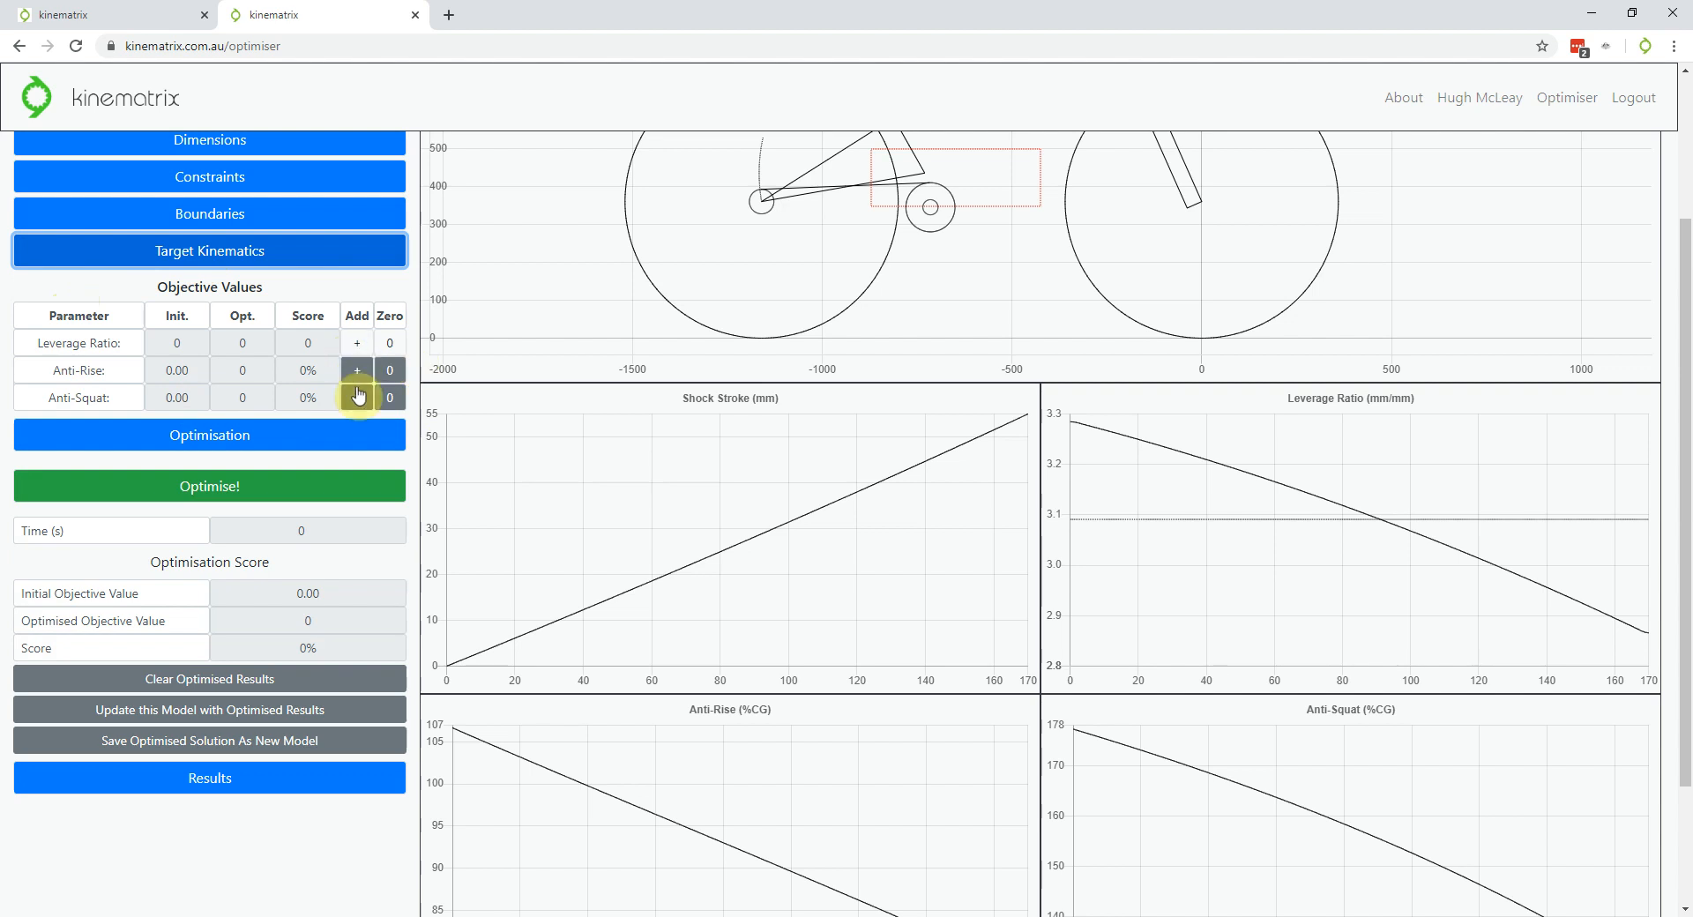
# Expand the Optimisation section and review the leverage ratio falling from about 3.28 to 2.87
pyautogui.click(328, 287)
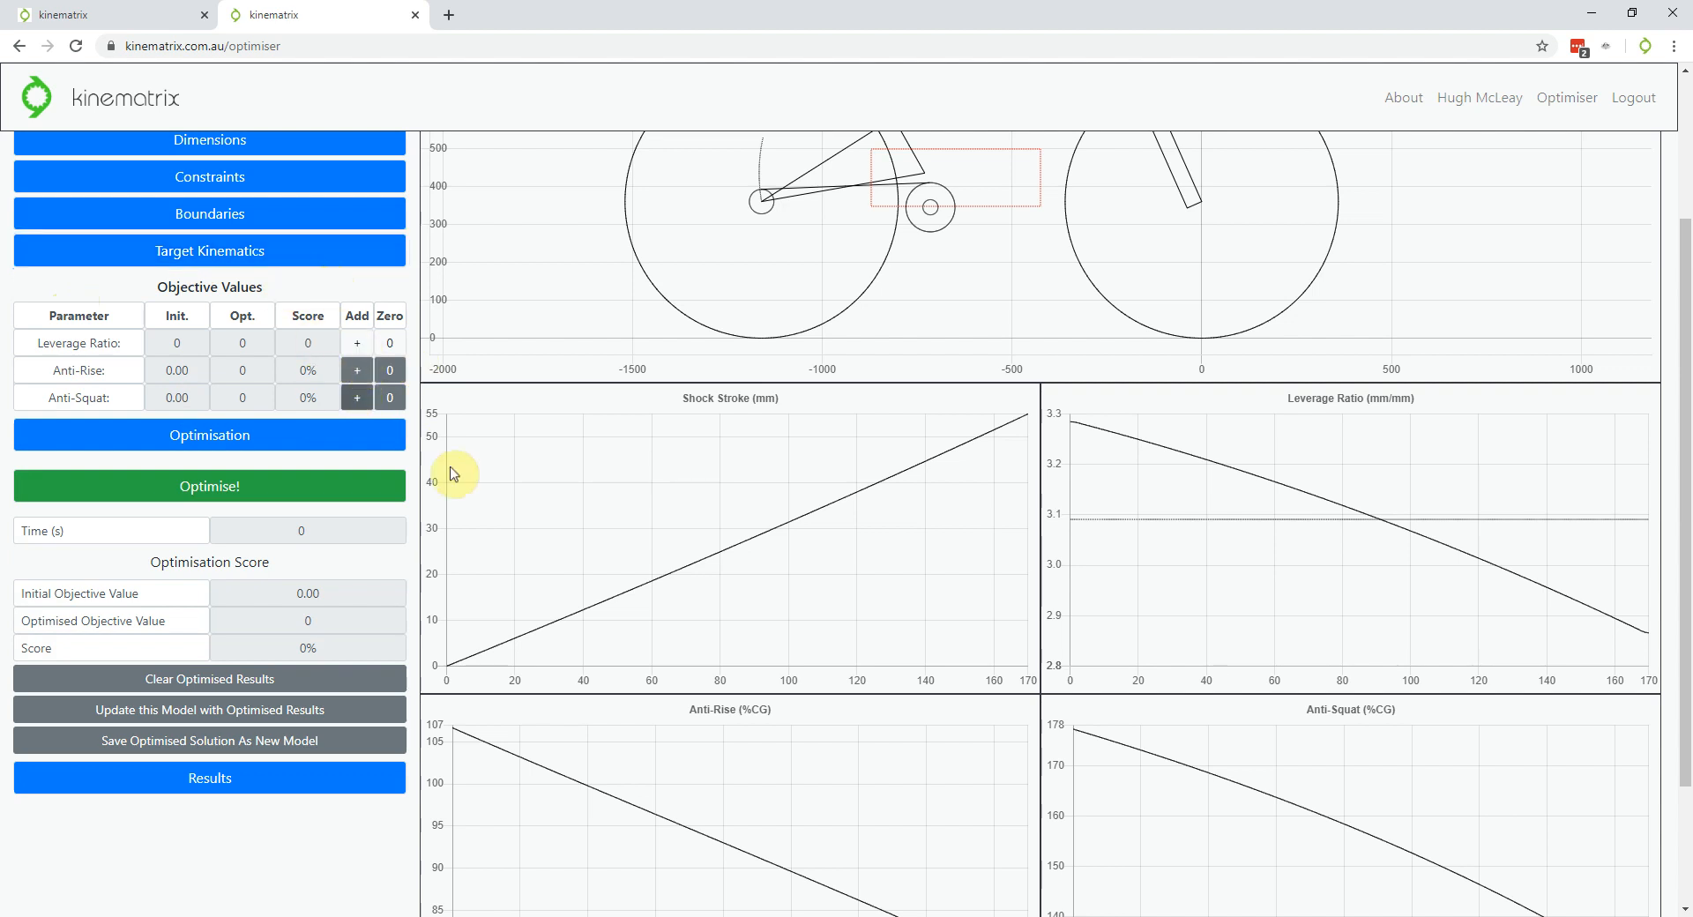
pyautogui.click(310, 439)
pyautogui.scroll(-1, 311, 449)
pyautogui.scroll(-2, 310, 454)
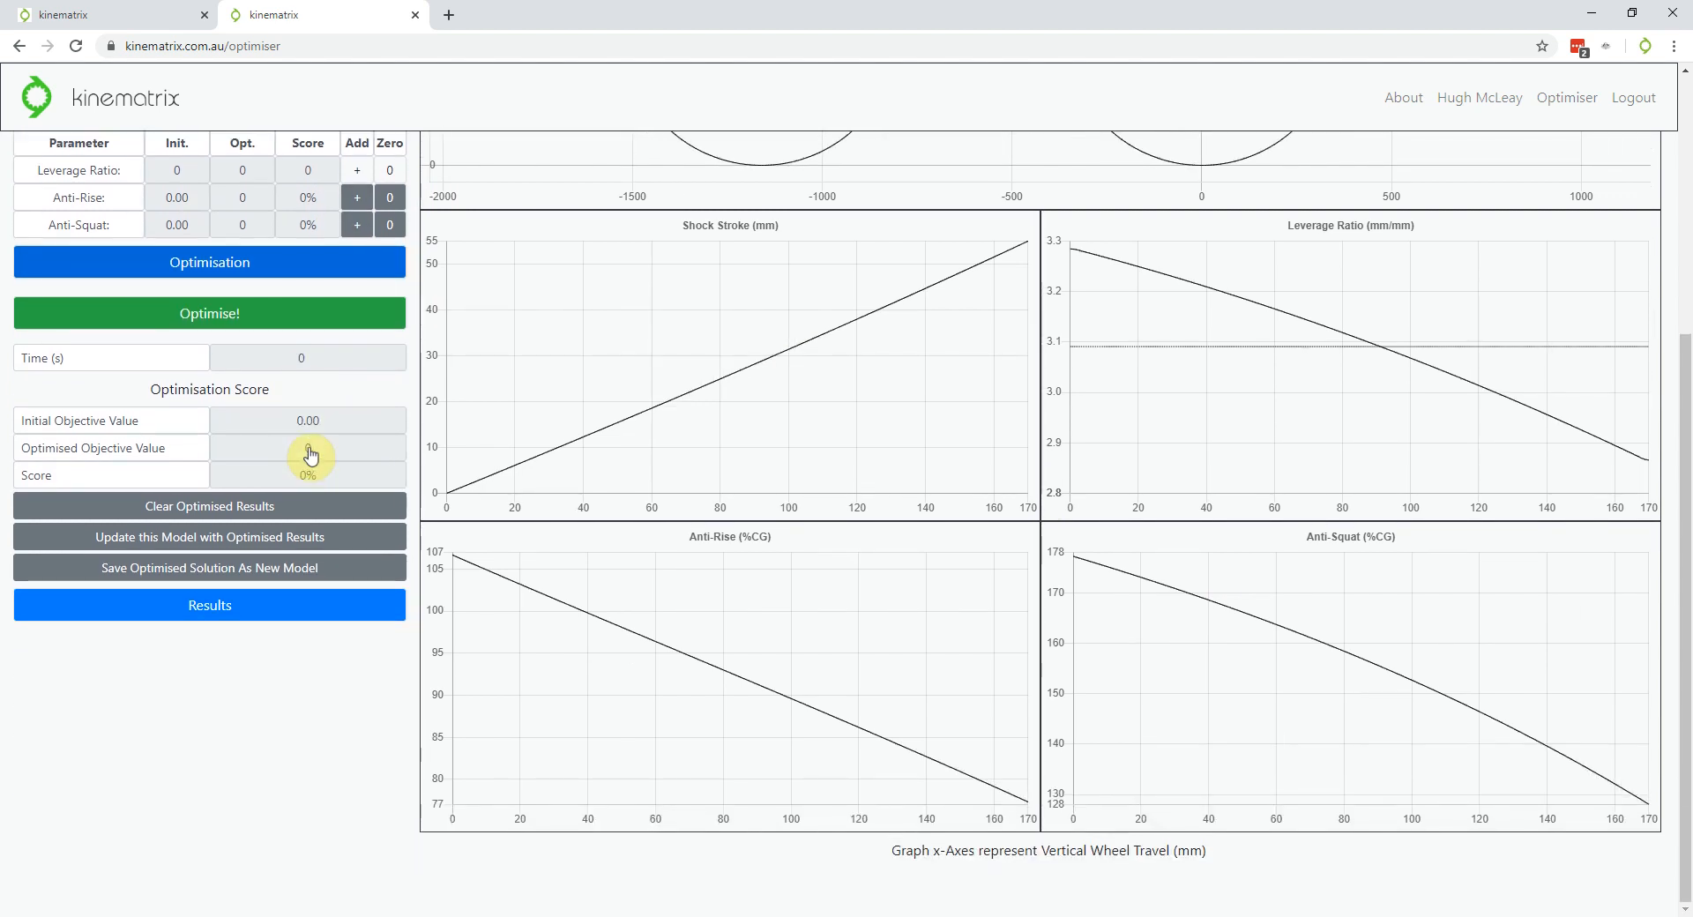
pyautogui.scroll(1, 310, 454)
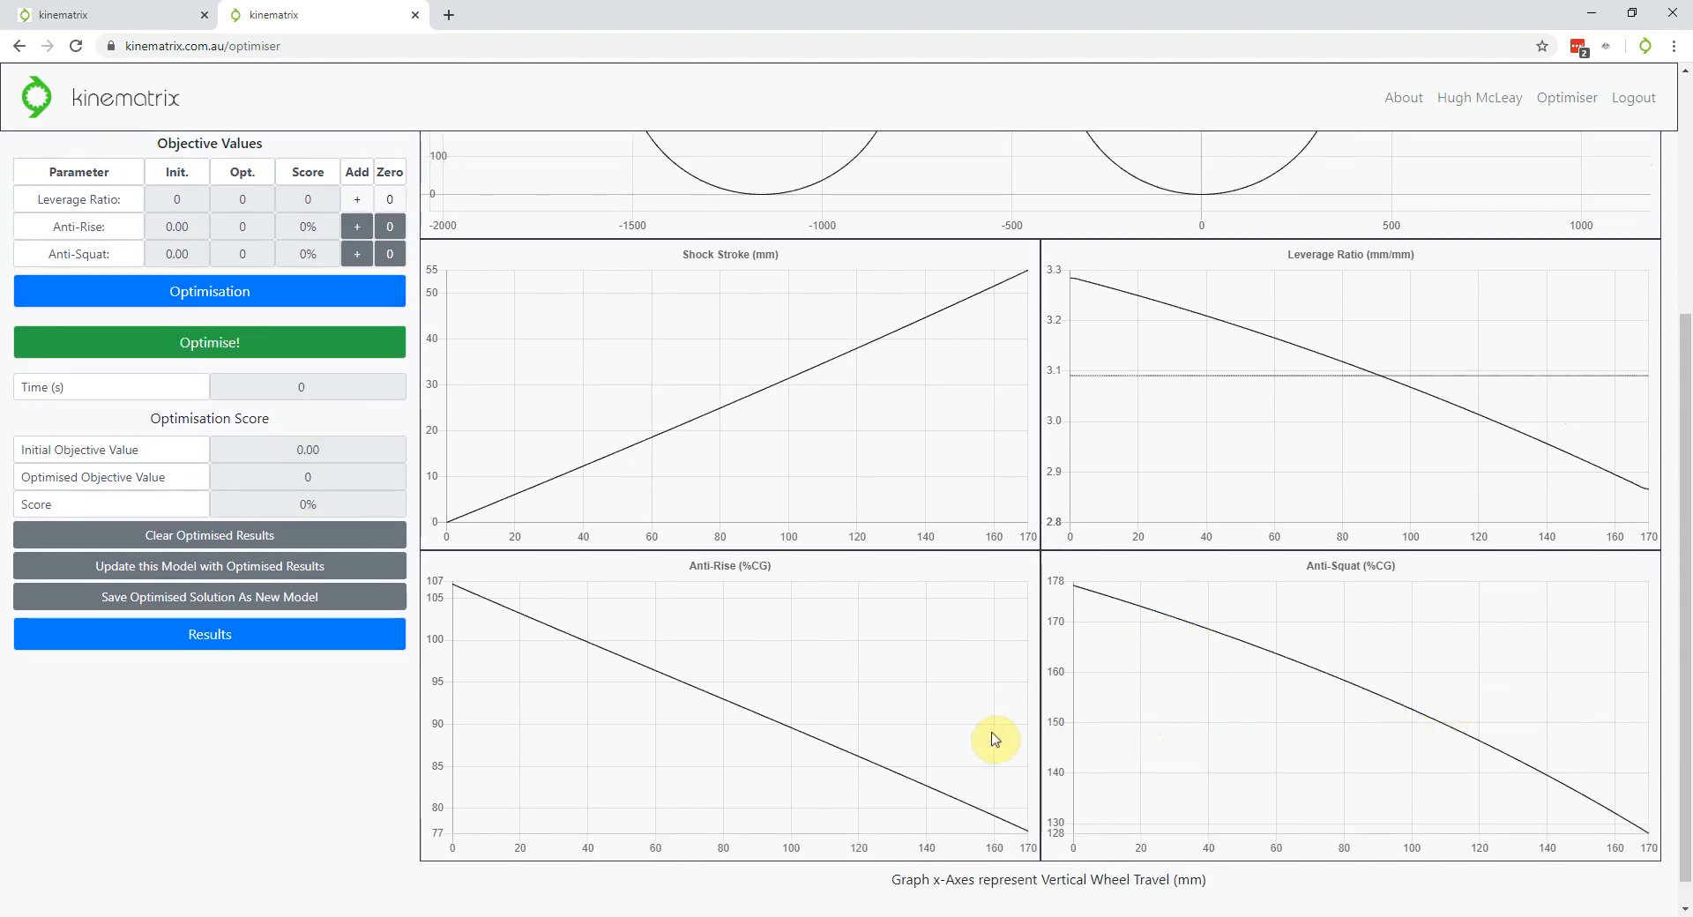
pyautogui.scroll(2, 105, 377)
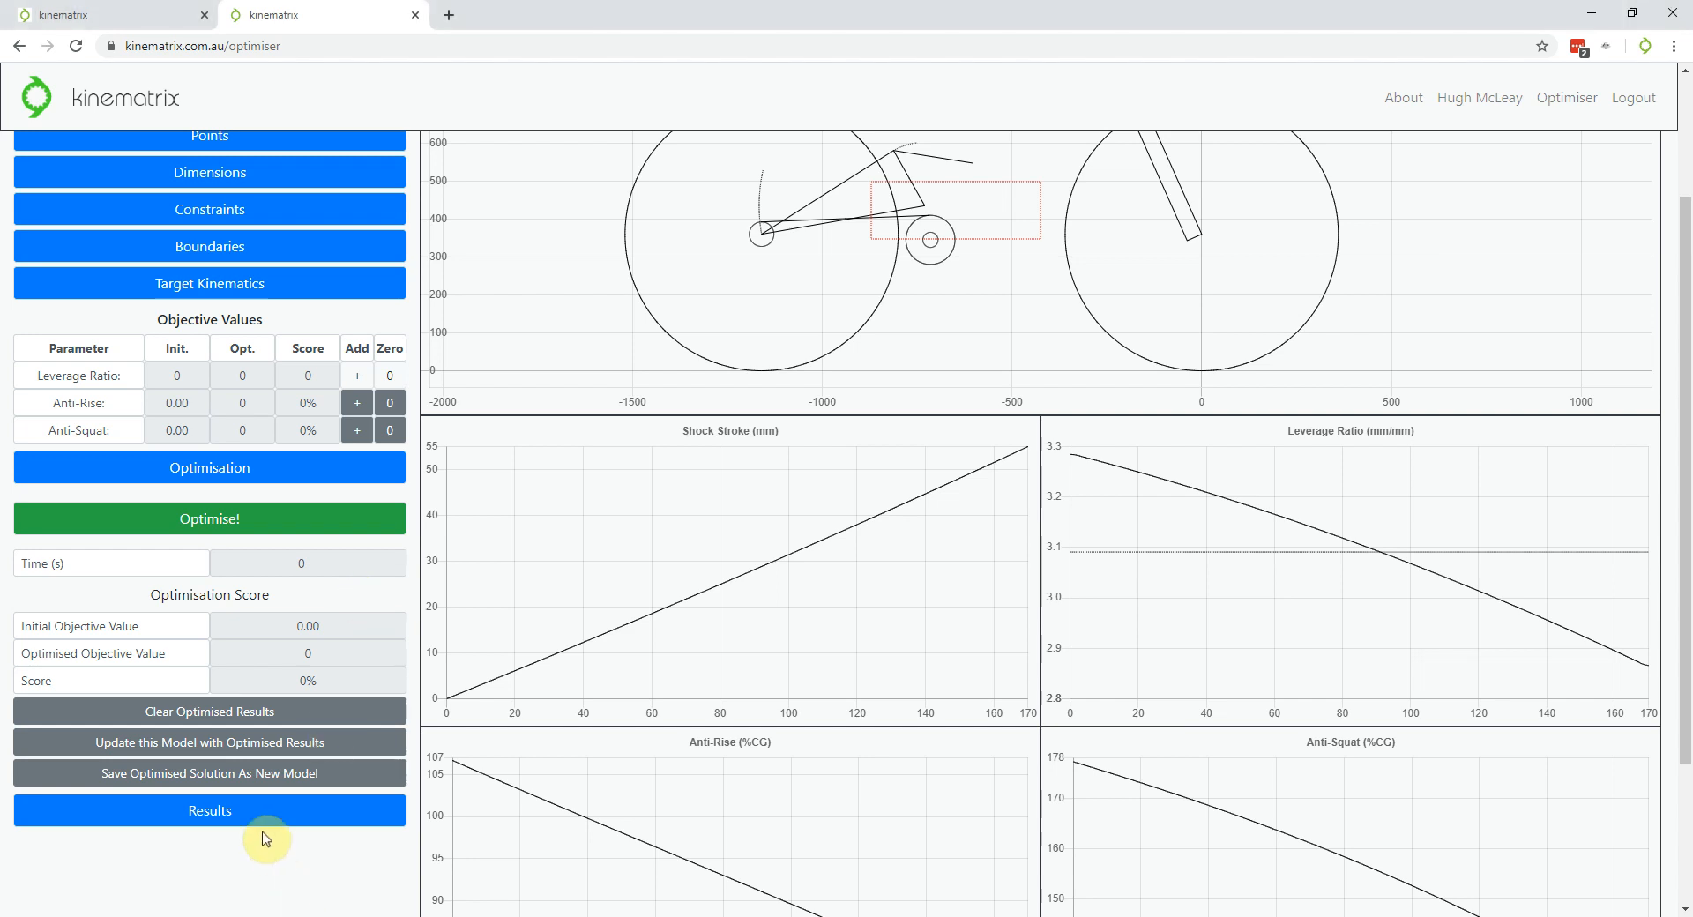
pyautogui.scroll(-1, 294, 586)
pyautogui.scroll(-3, 288, 581)
pyautogui.scroll(2, 288, 584)
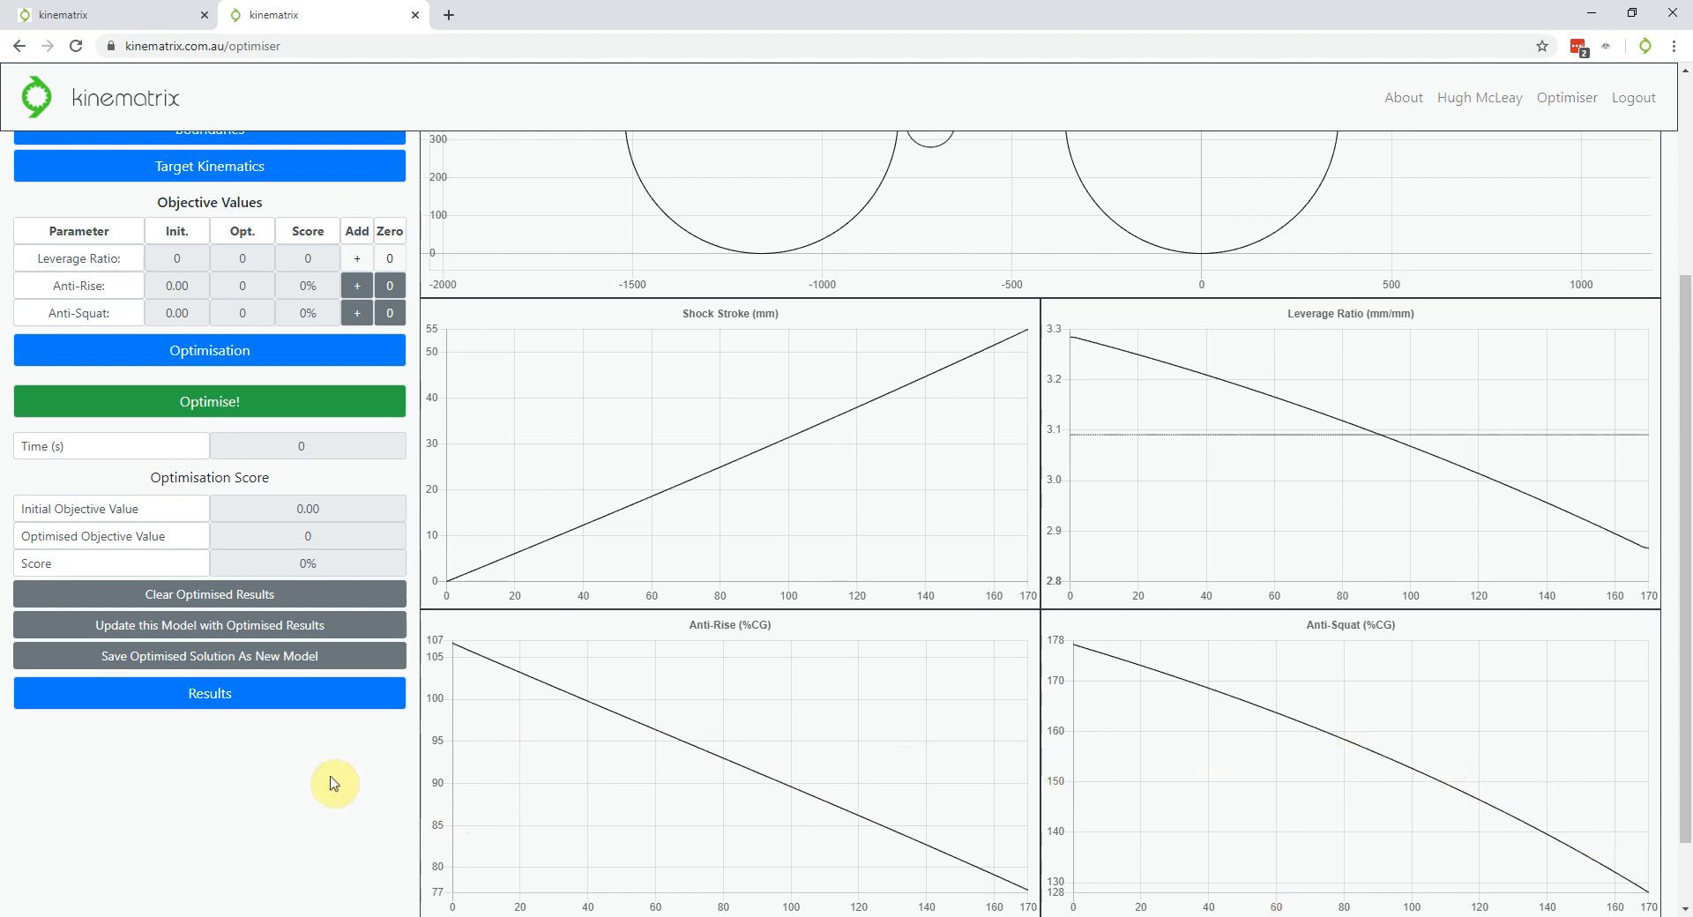
pyautogui.scroll(2, 334, 825)
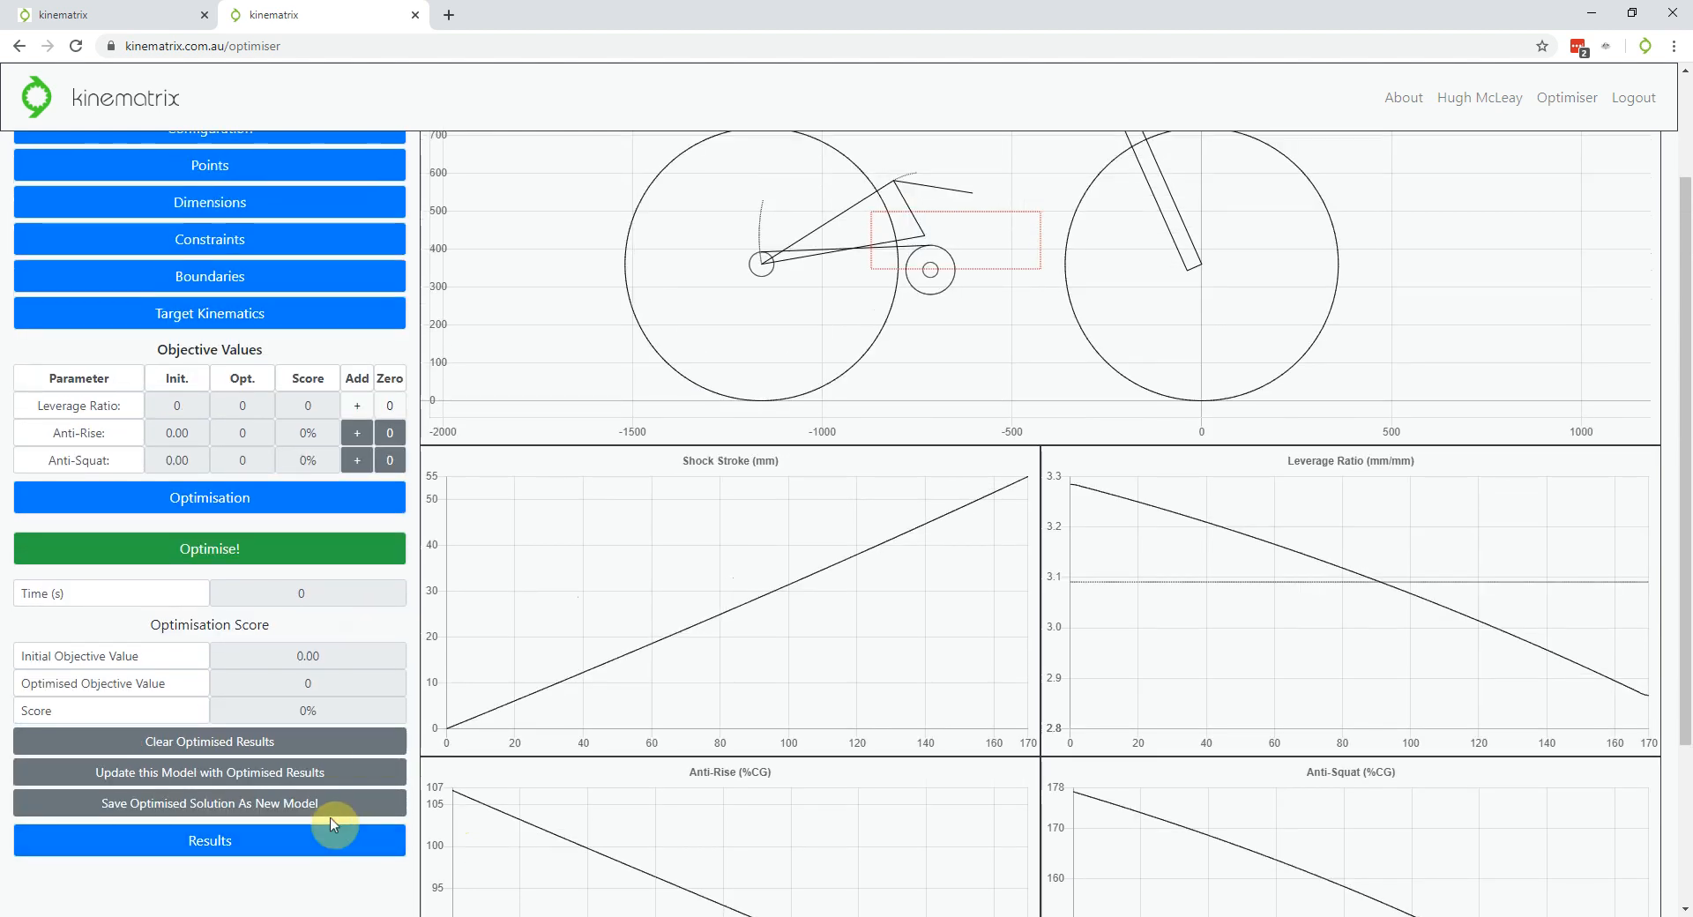
pyautogui.scroll(-1, 289, 725)
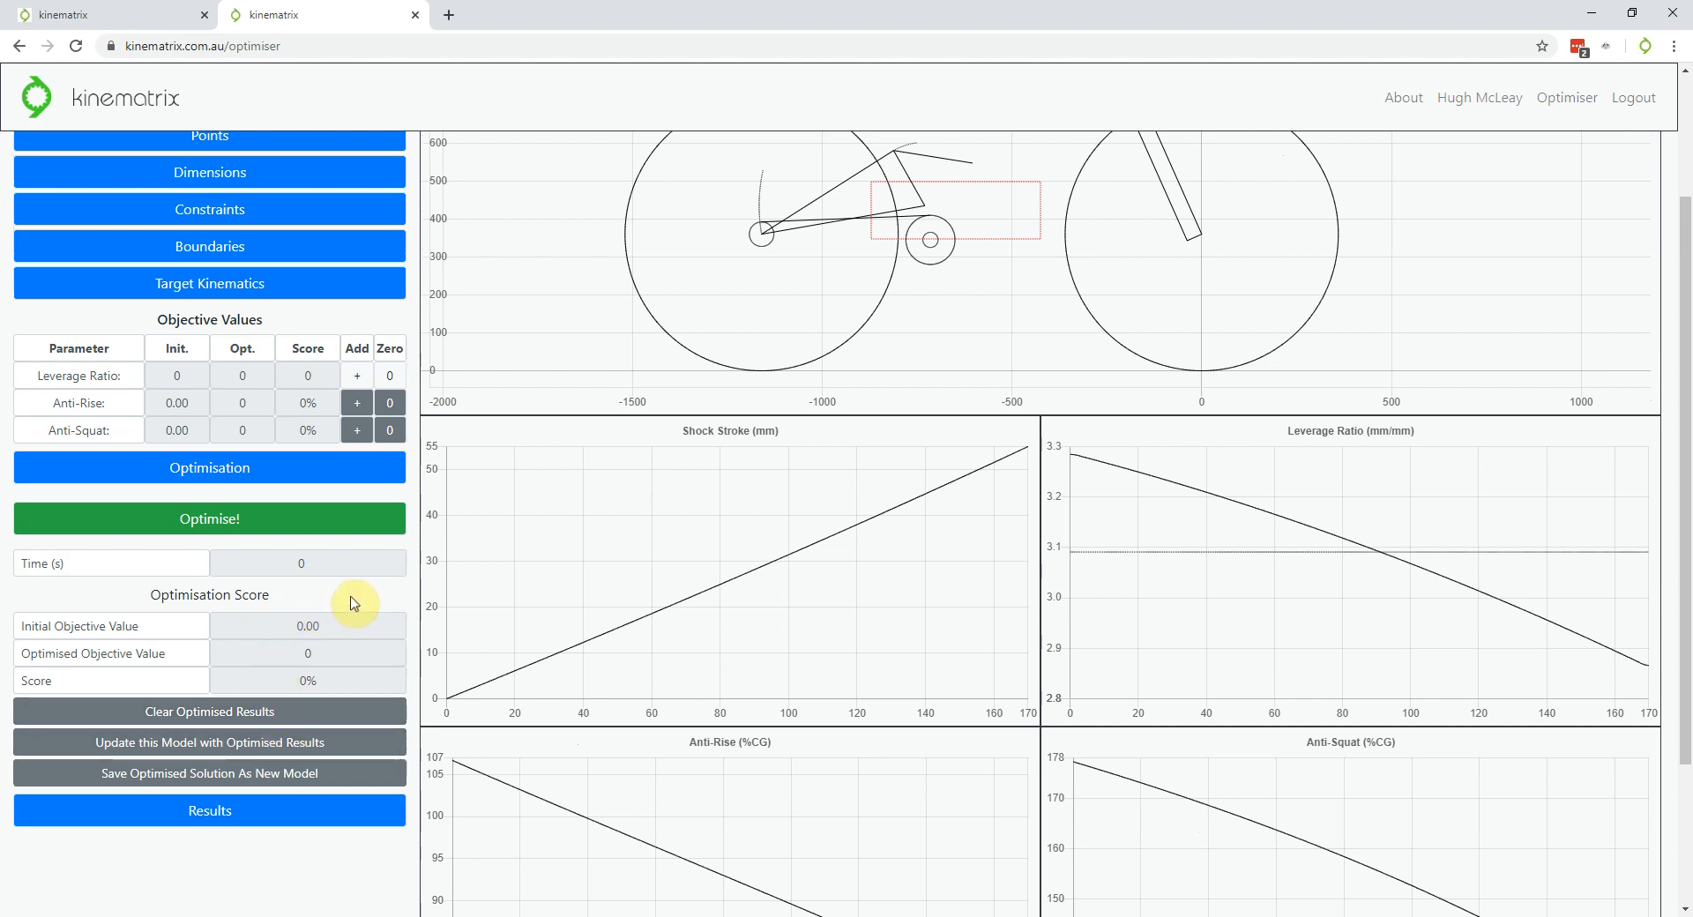
# Place anti-squat target points near 28 mm and 145 mm travel at about 141–143 %CG
pyautogui.click(360, 434)
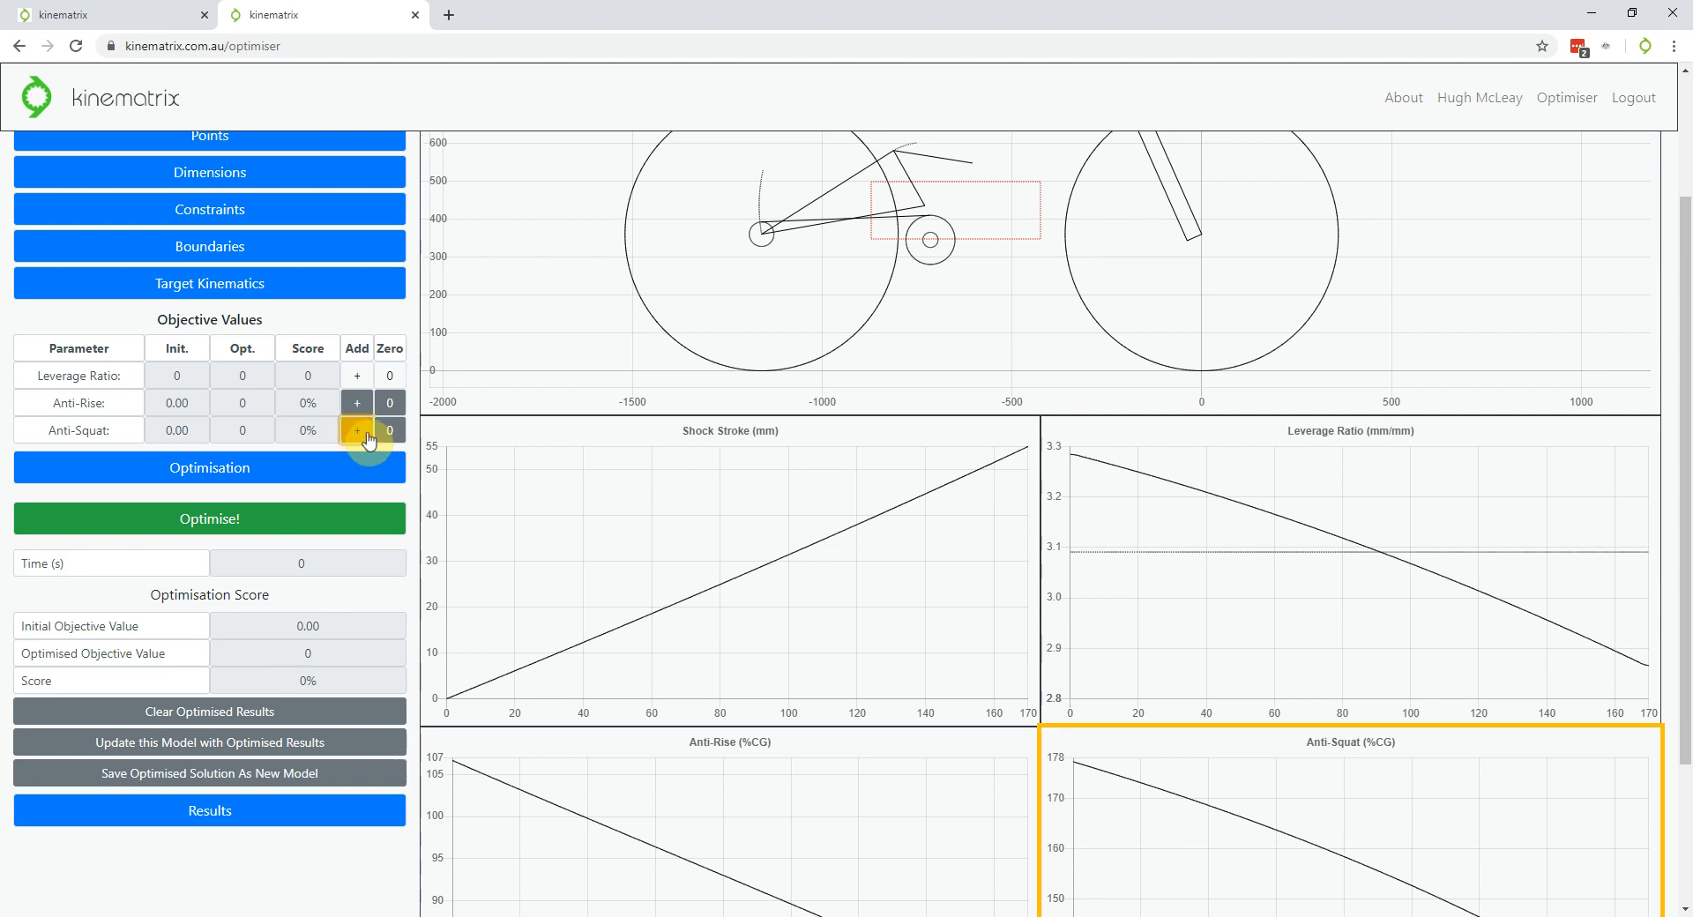
pyautogui.scroll(-3, 246, 484)
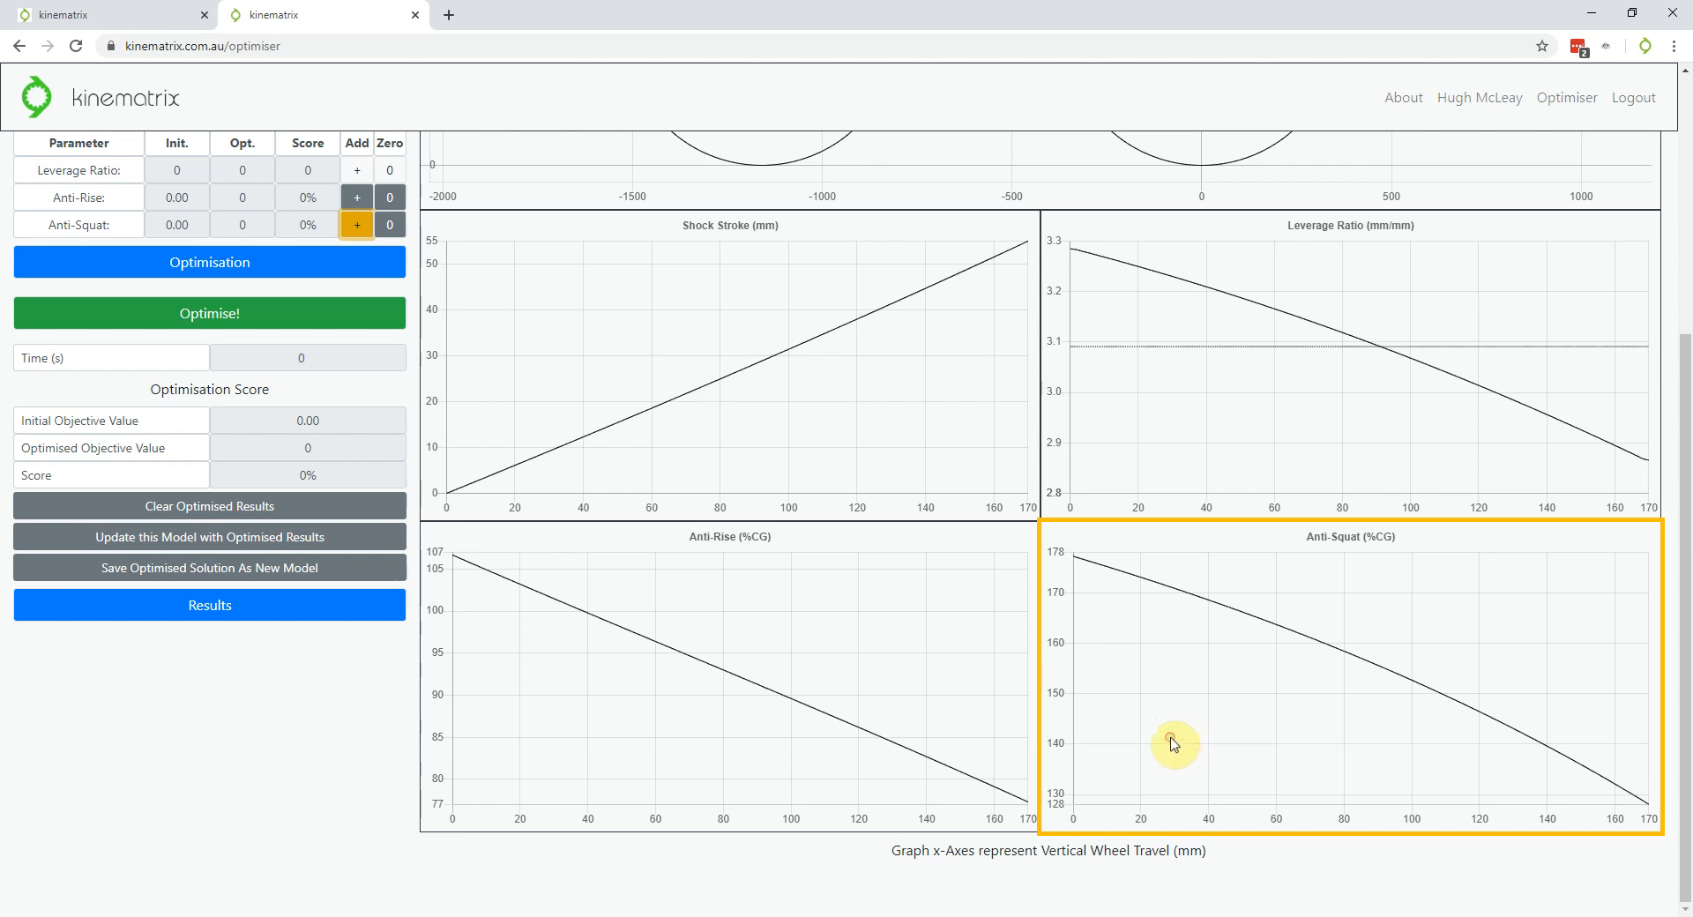
pyautogui.click(1569, 733)
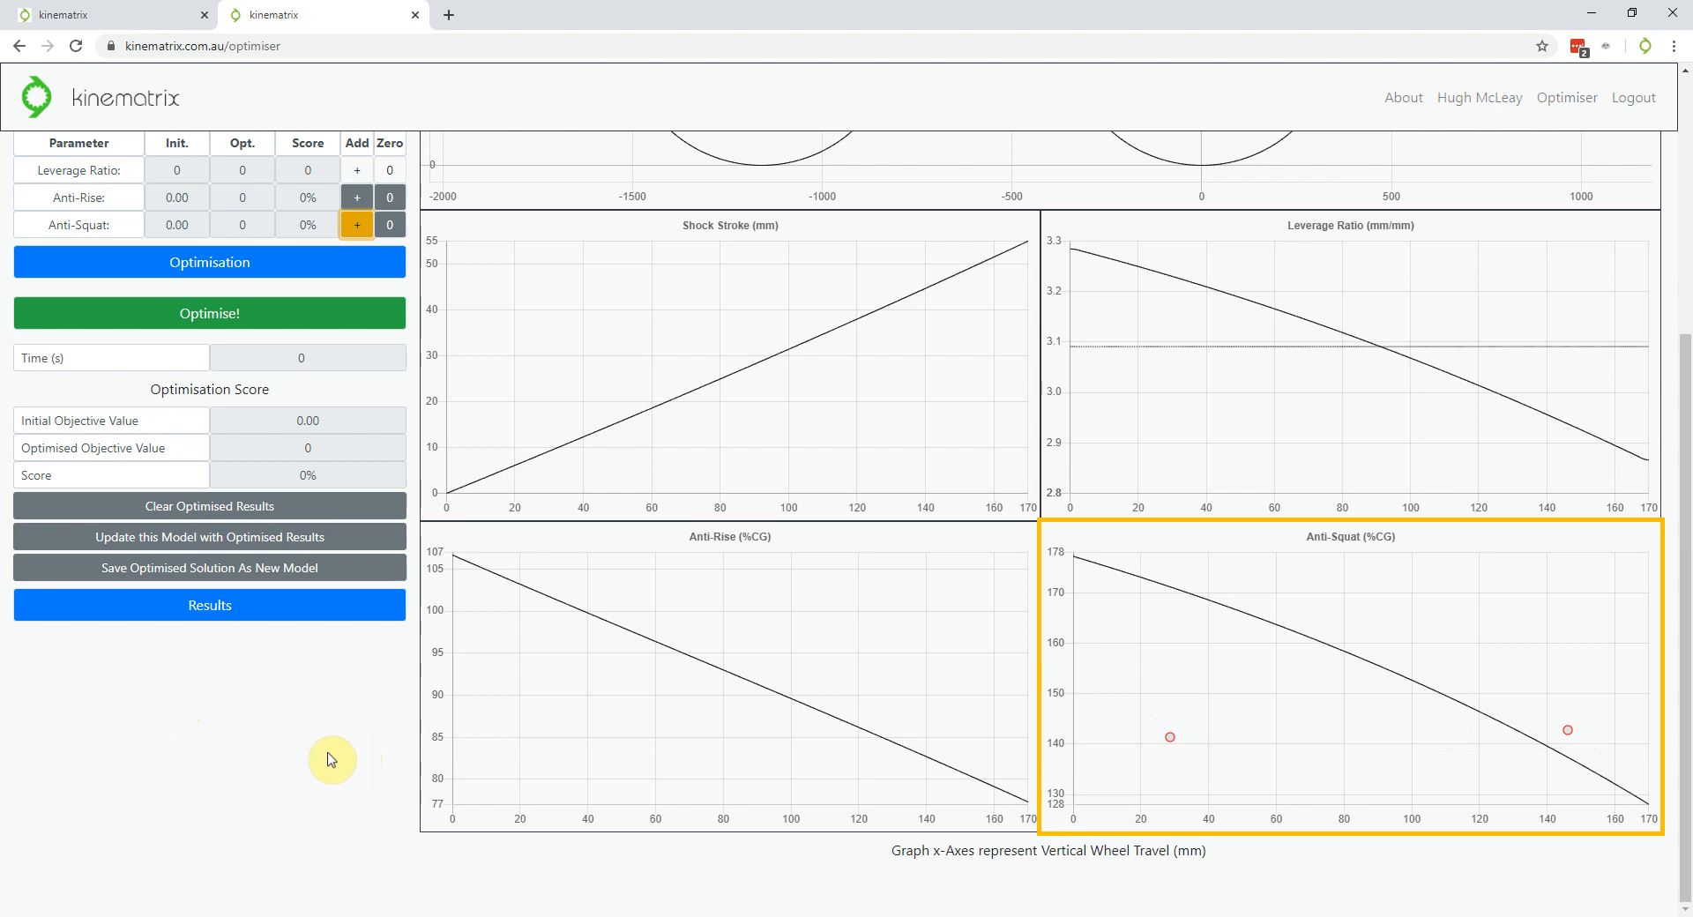
pyautogui.scroll(1, 230, 771)
pyautogui.scroll(2, 228, 749)
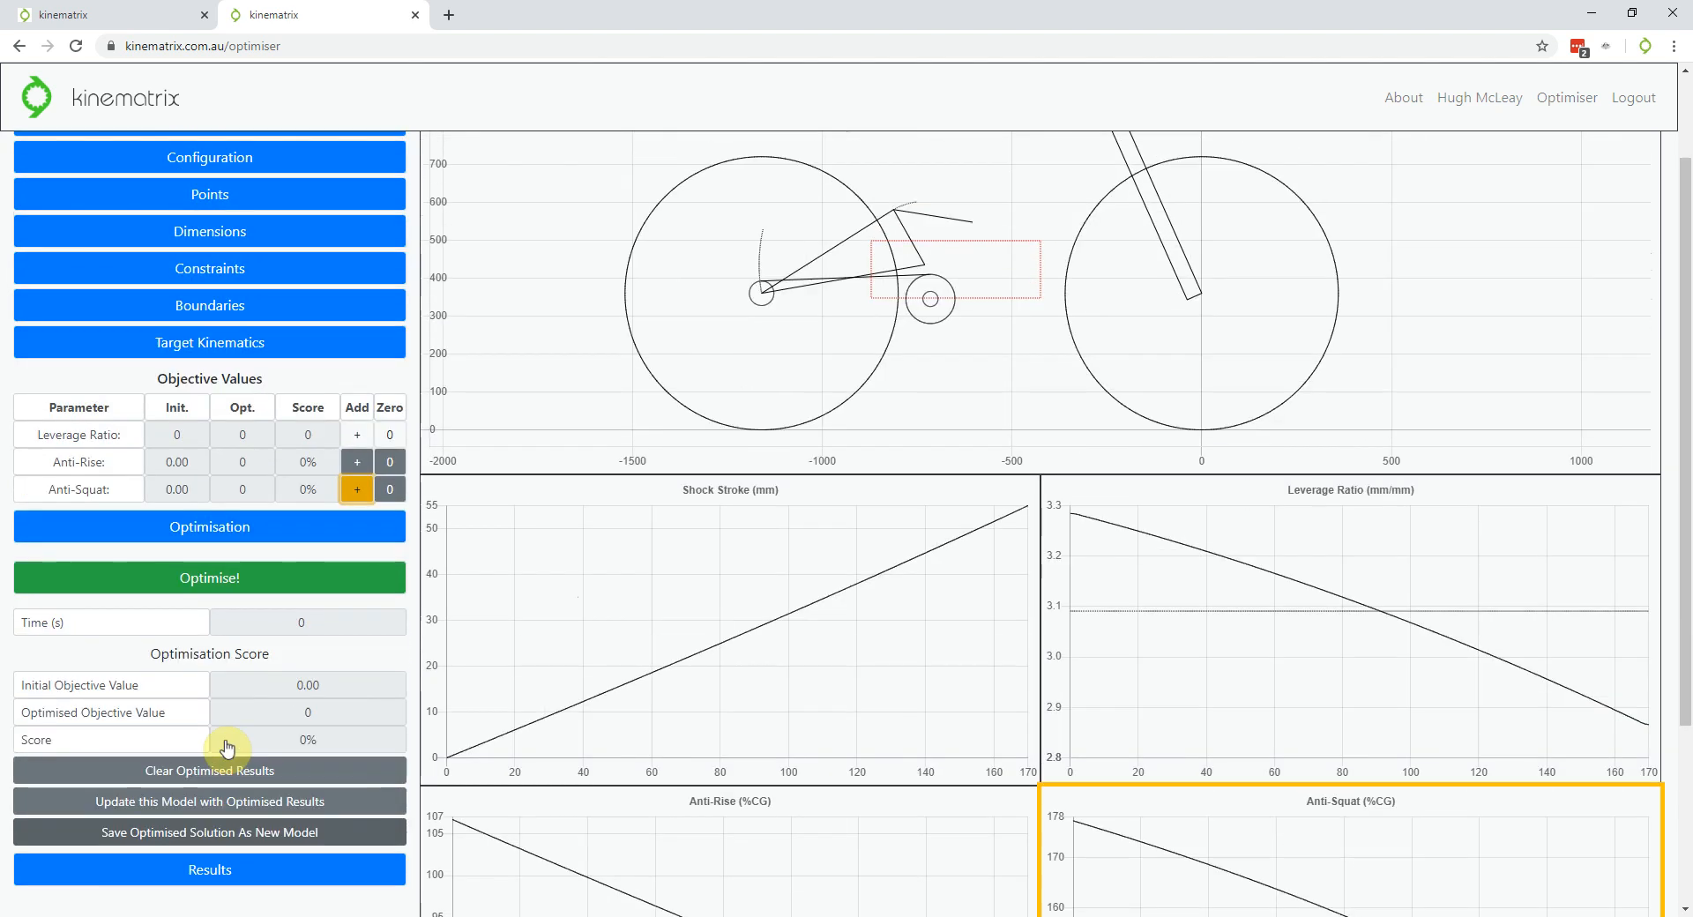
pyautogui.scroll(-2, 229, 749)
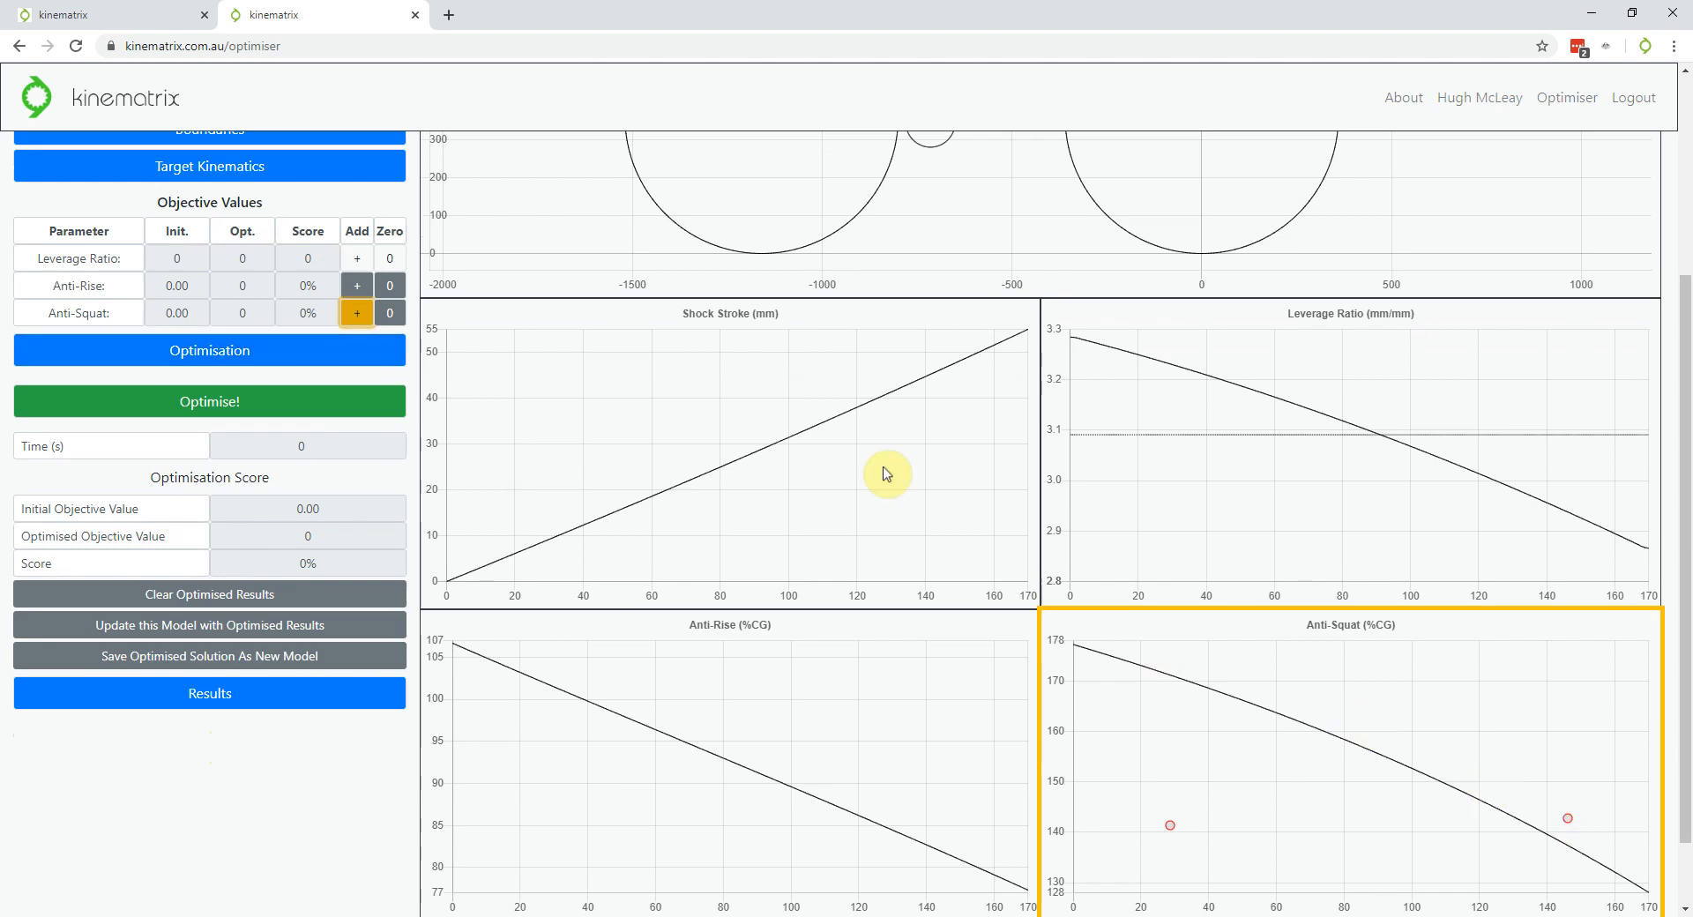
pyautogui.click(355, 320)
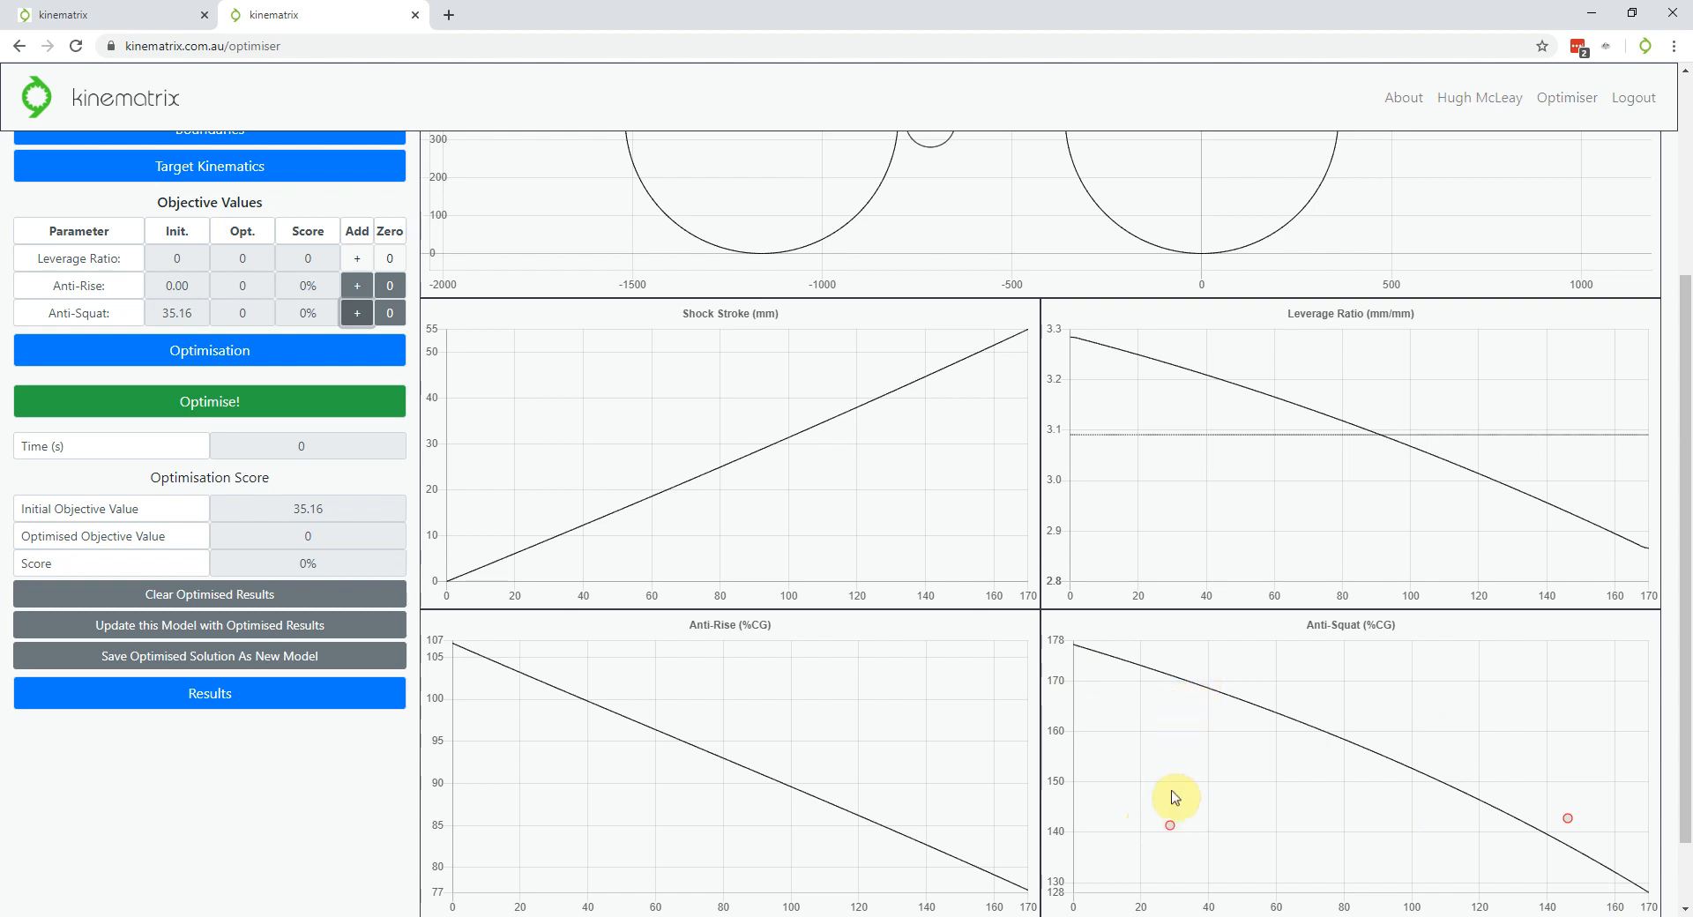
pyautogui.moveTo(1563, 833)
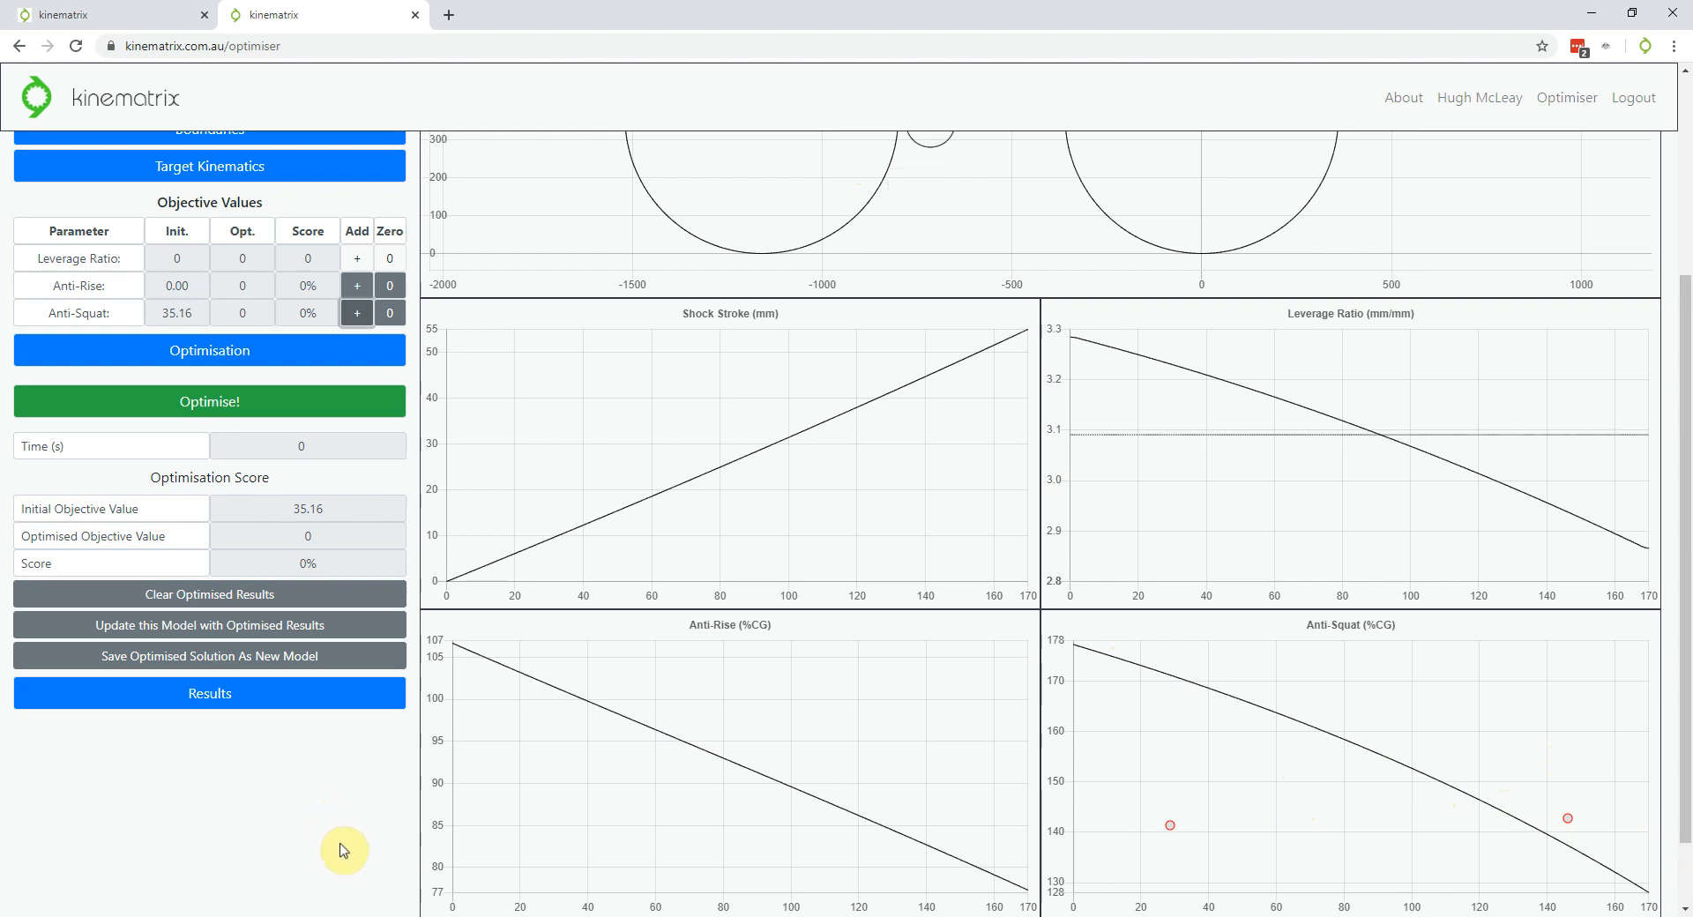
# Run Optimise! toward the anti-squat targets, yielding objective 36.18 and a -2.9% score
pyautogui.scroll(1, 344, 849)
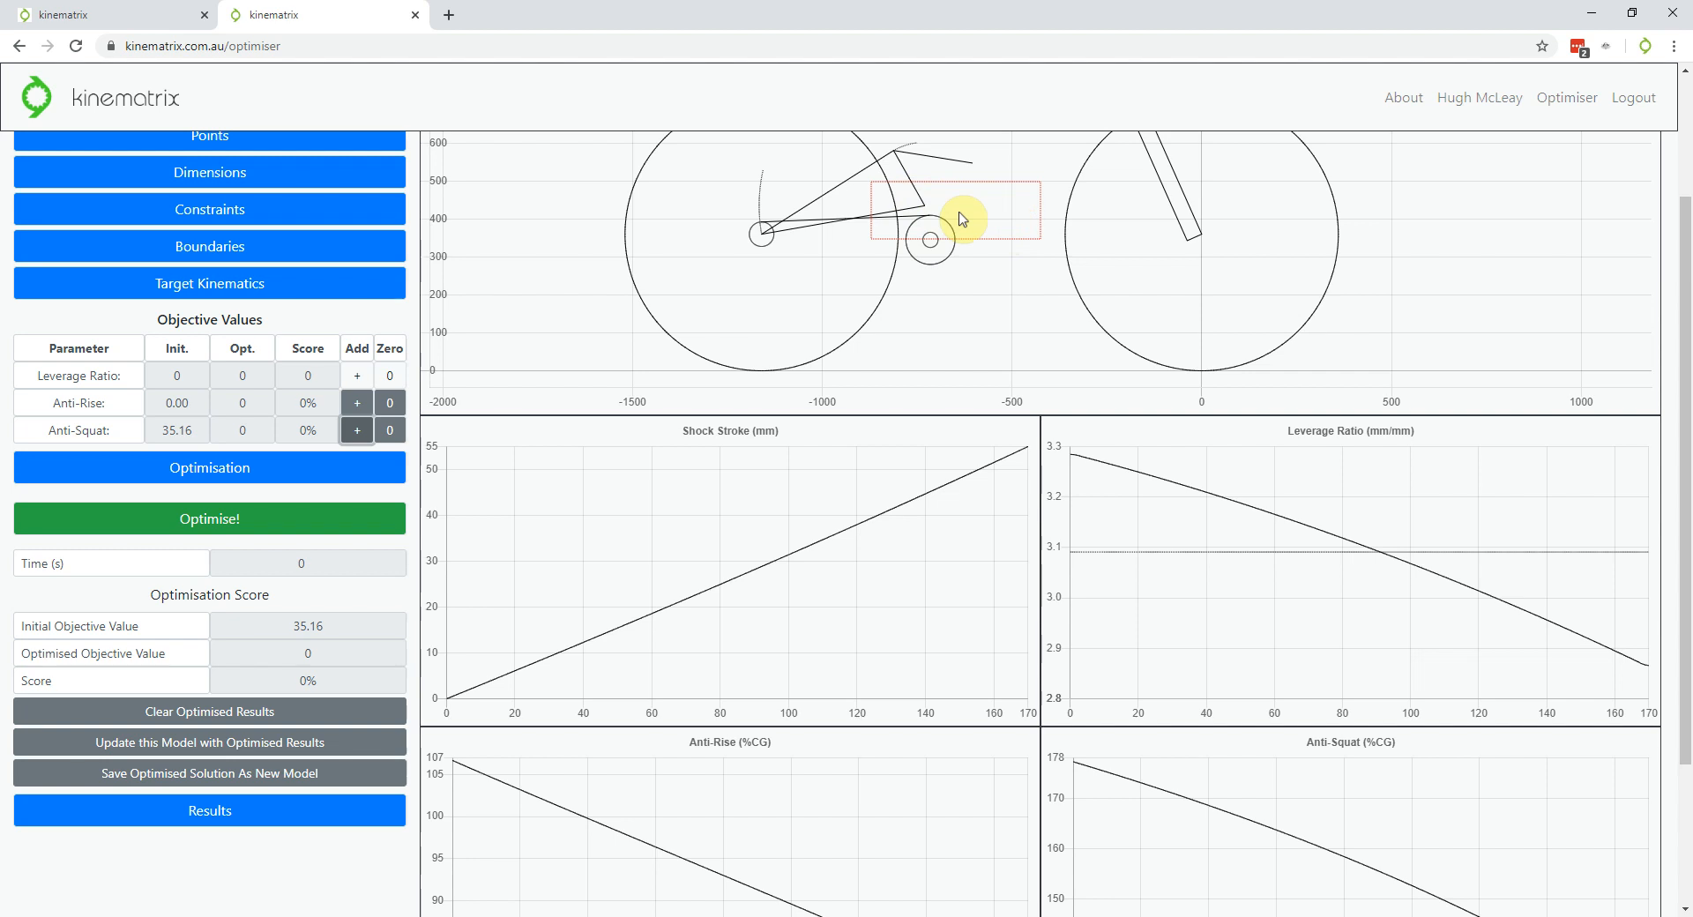
pyautogui.scroll(-1, 932, 377)
pyautogui.scroll(2, 932, 378)
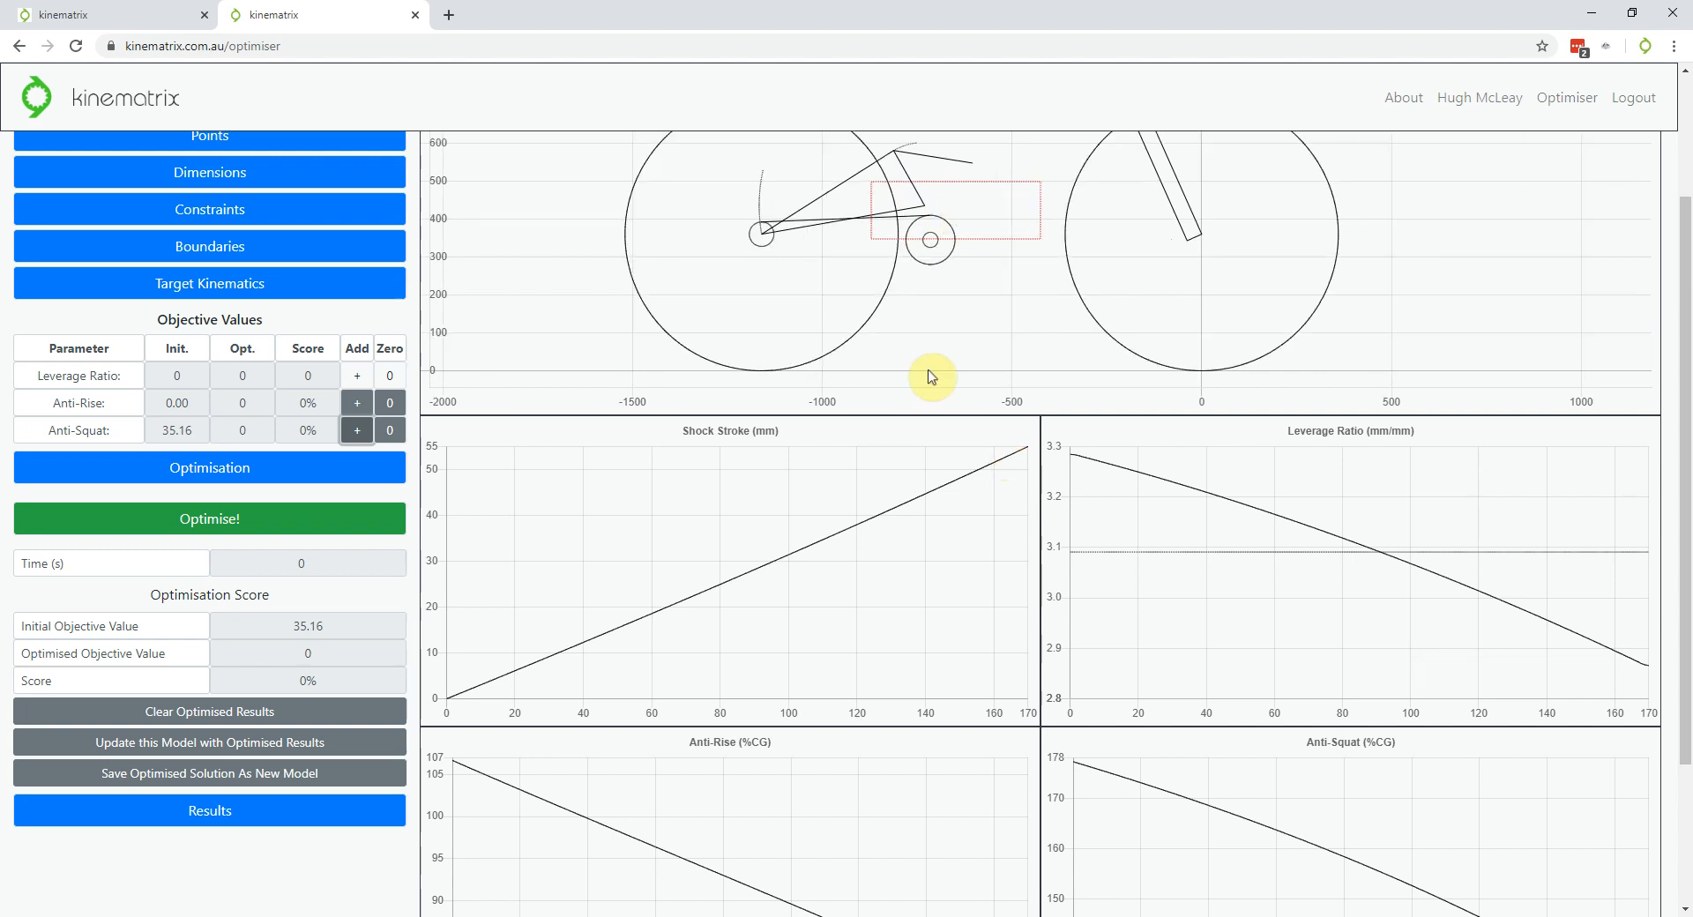
pyautogui.scroll(-3, 389, 768)
pyautogui.click(245, 322)
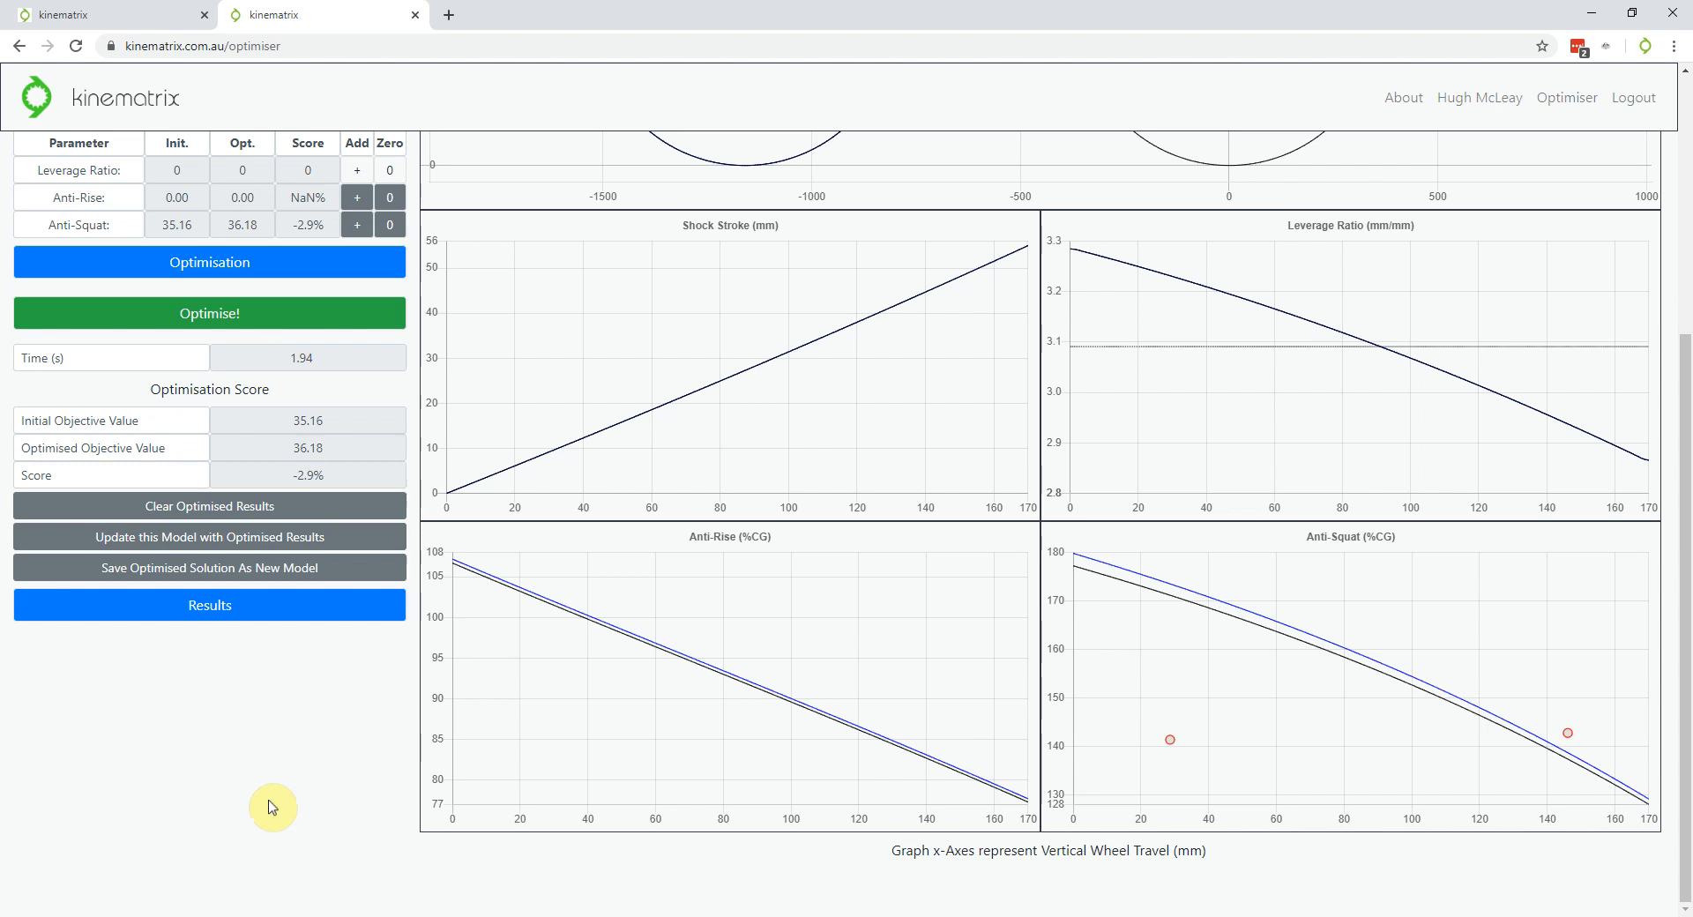
# Collapse Objective Values and expand the Boundaries table listing P1, RA, S1, S2 and BB limits
pyautogui.scroll(3, 264, 766)
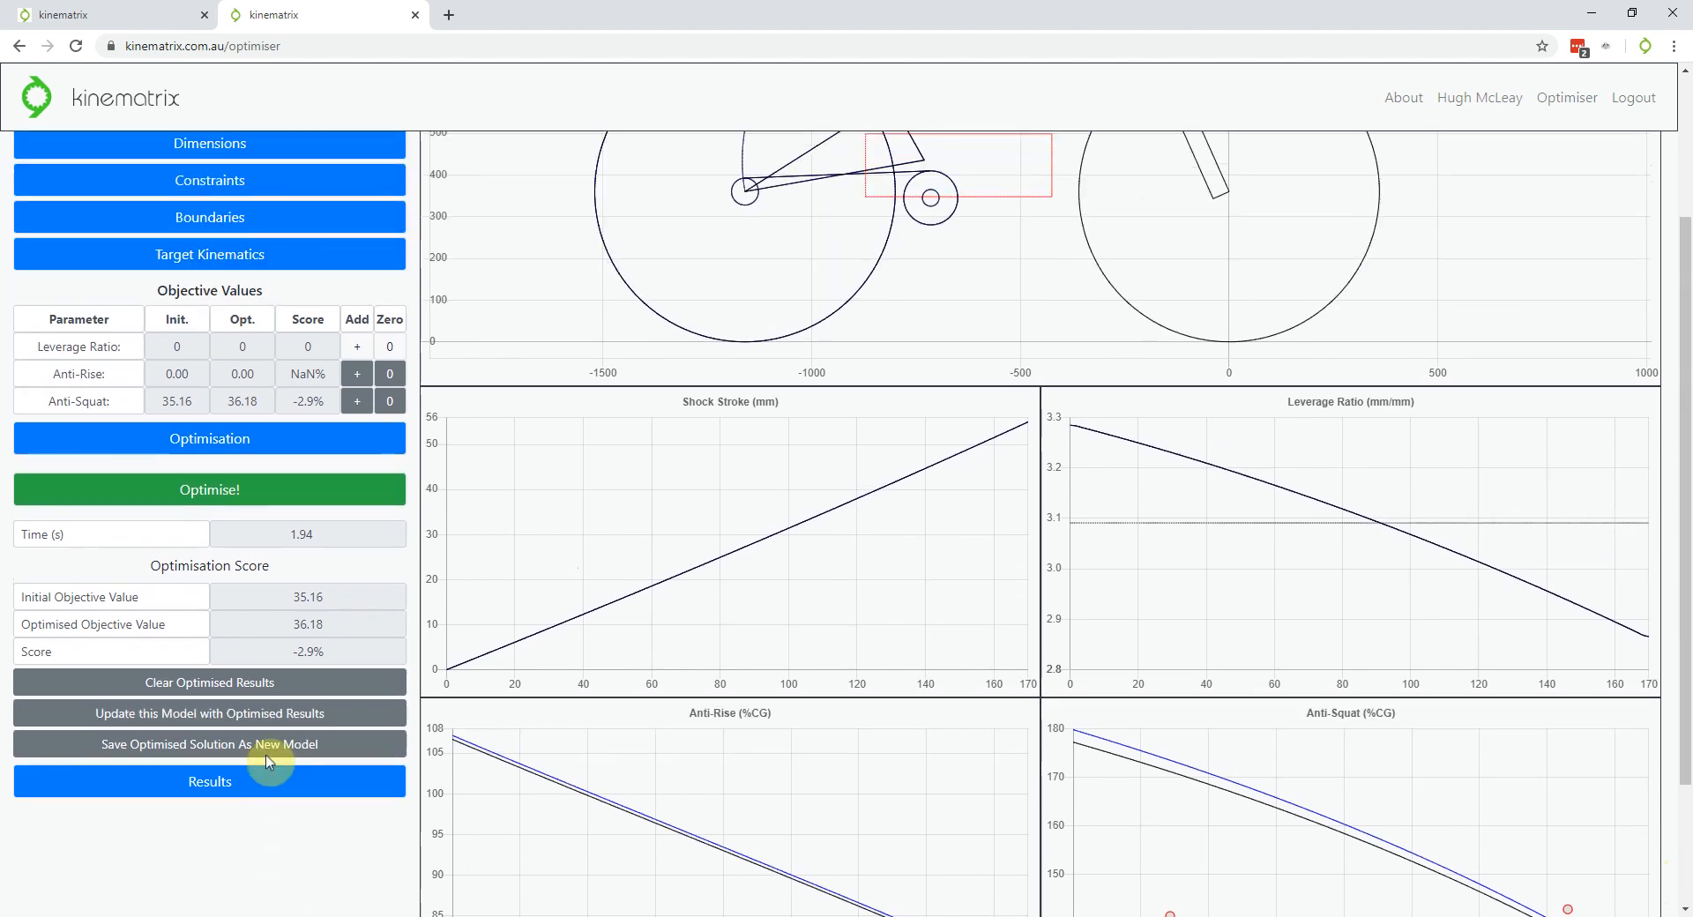
pyautogui.scroll(5, 908, 290)
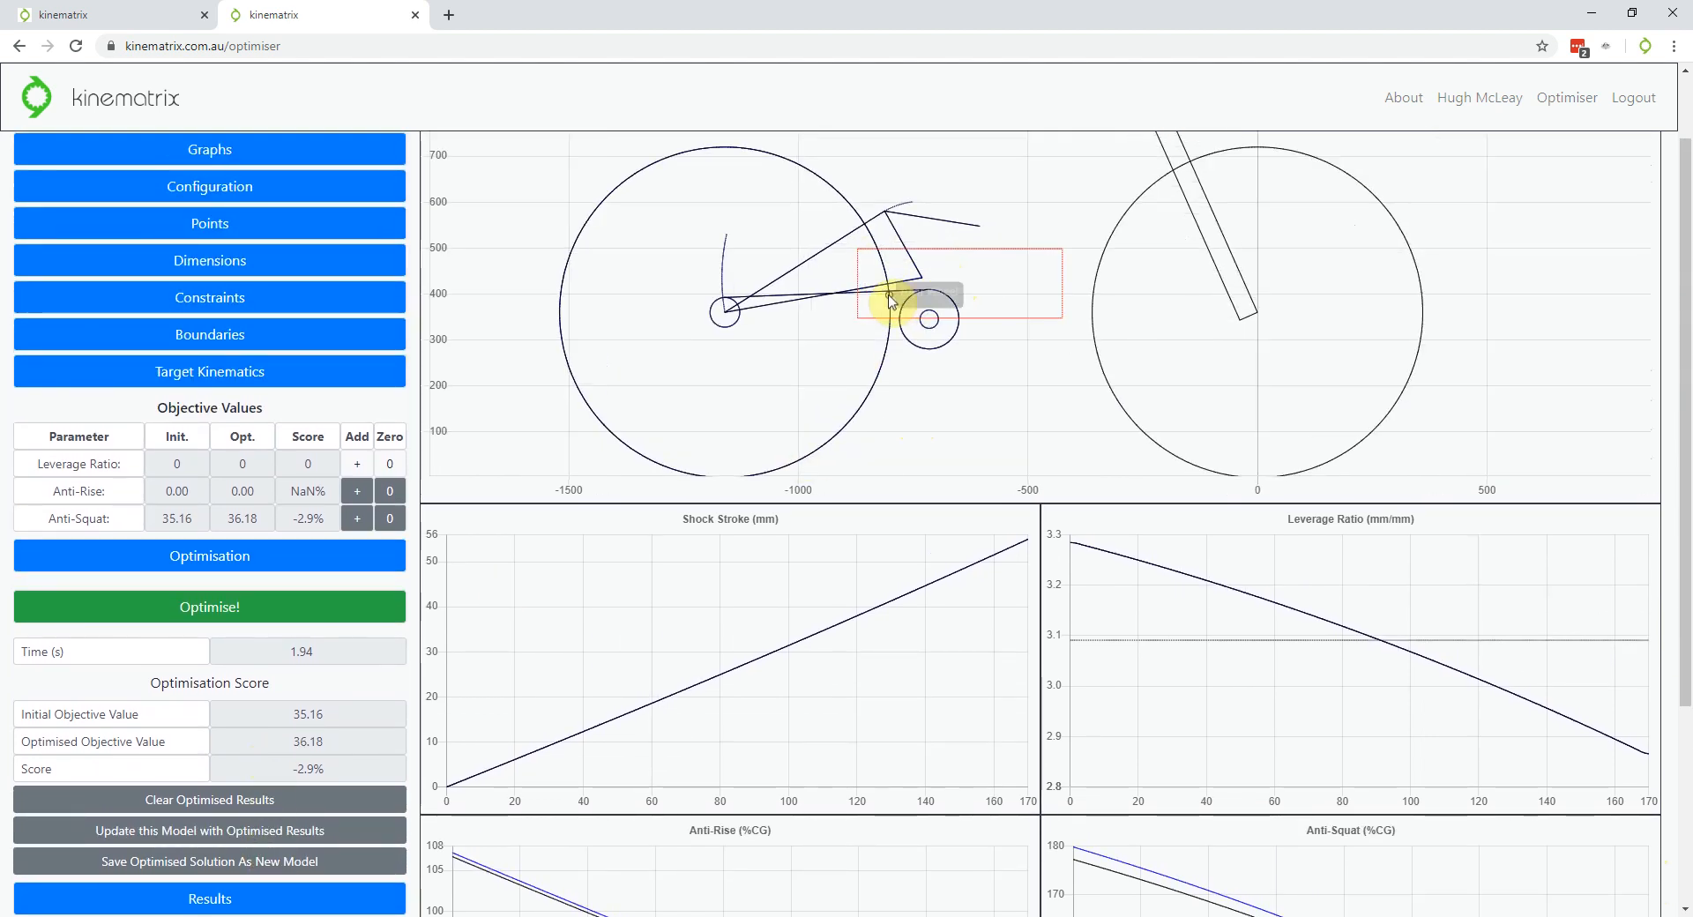
pyautogui.scroll(2, 926, 283)
pyautogui.scroll(-6, 935, 283)
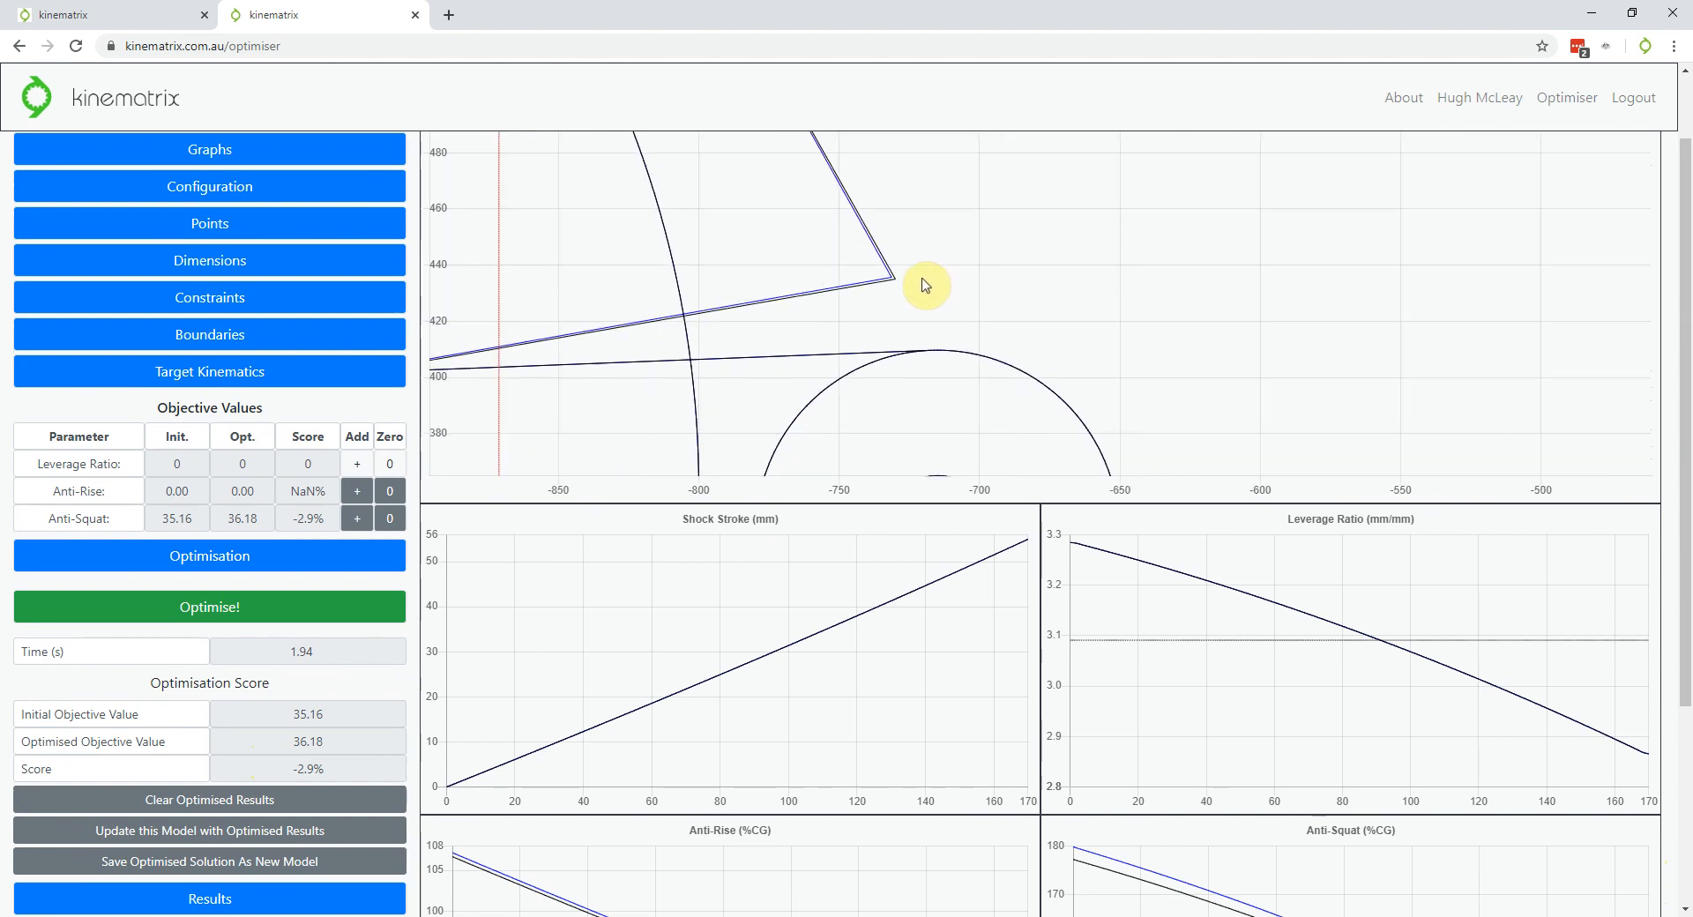
pyautogui.scroll(-5, 966, 282)
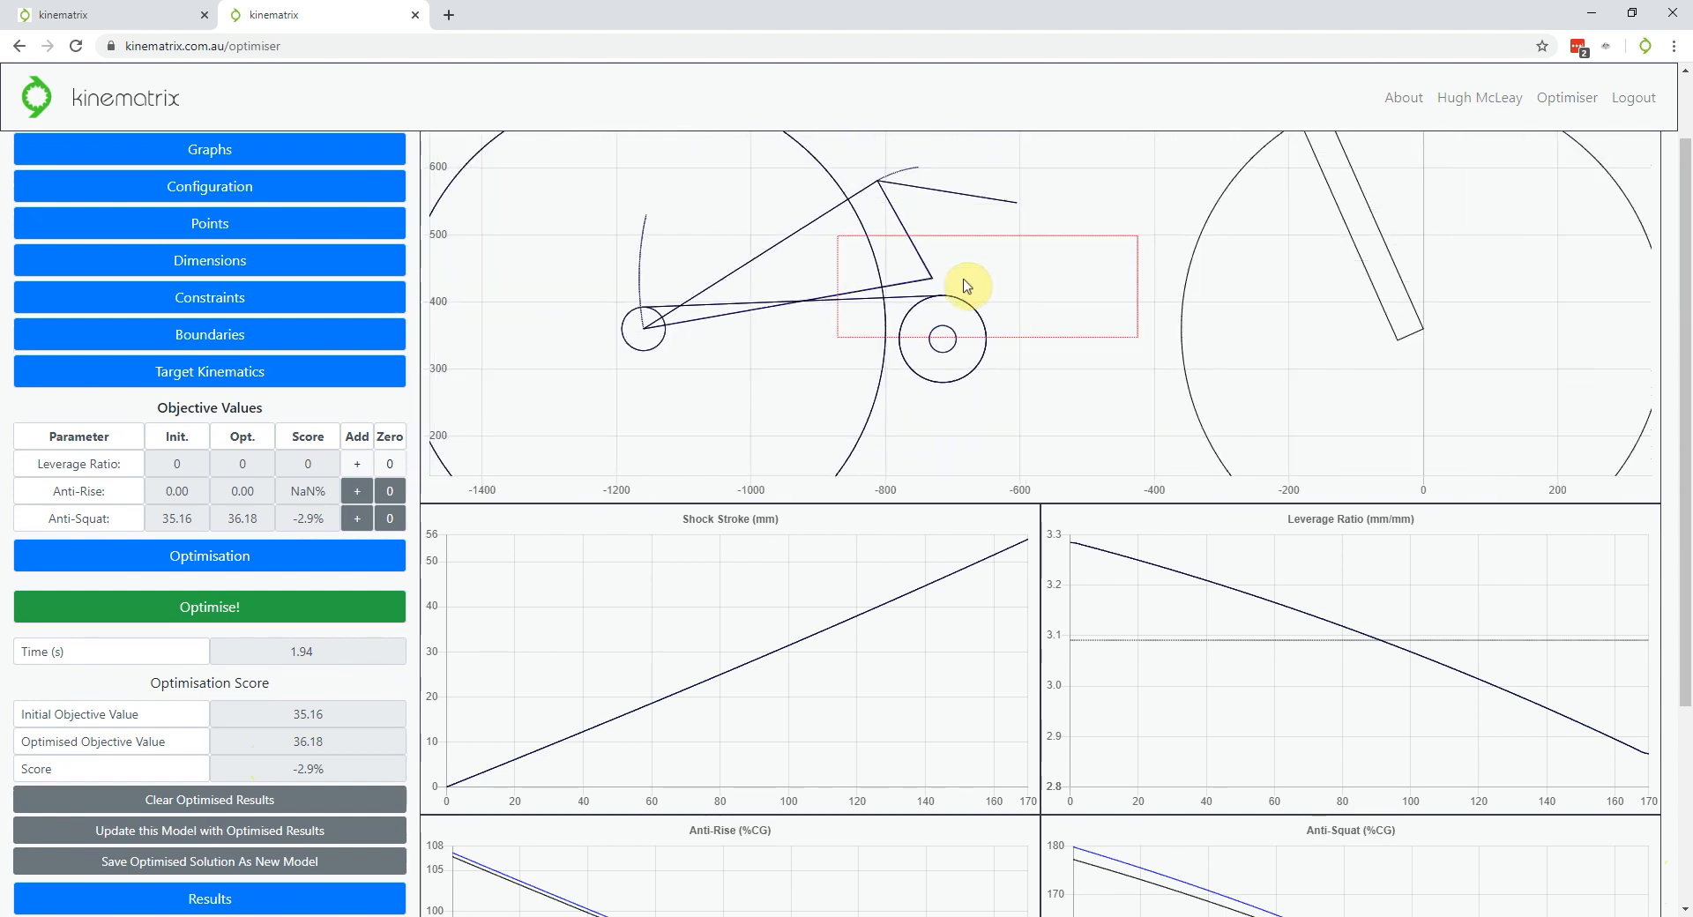
pyautogui.click(209, 297)
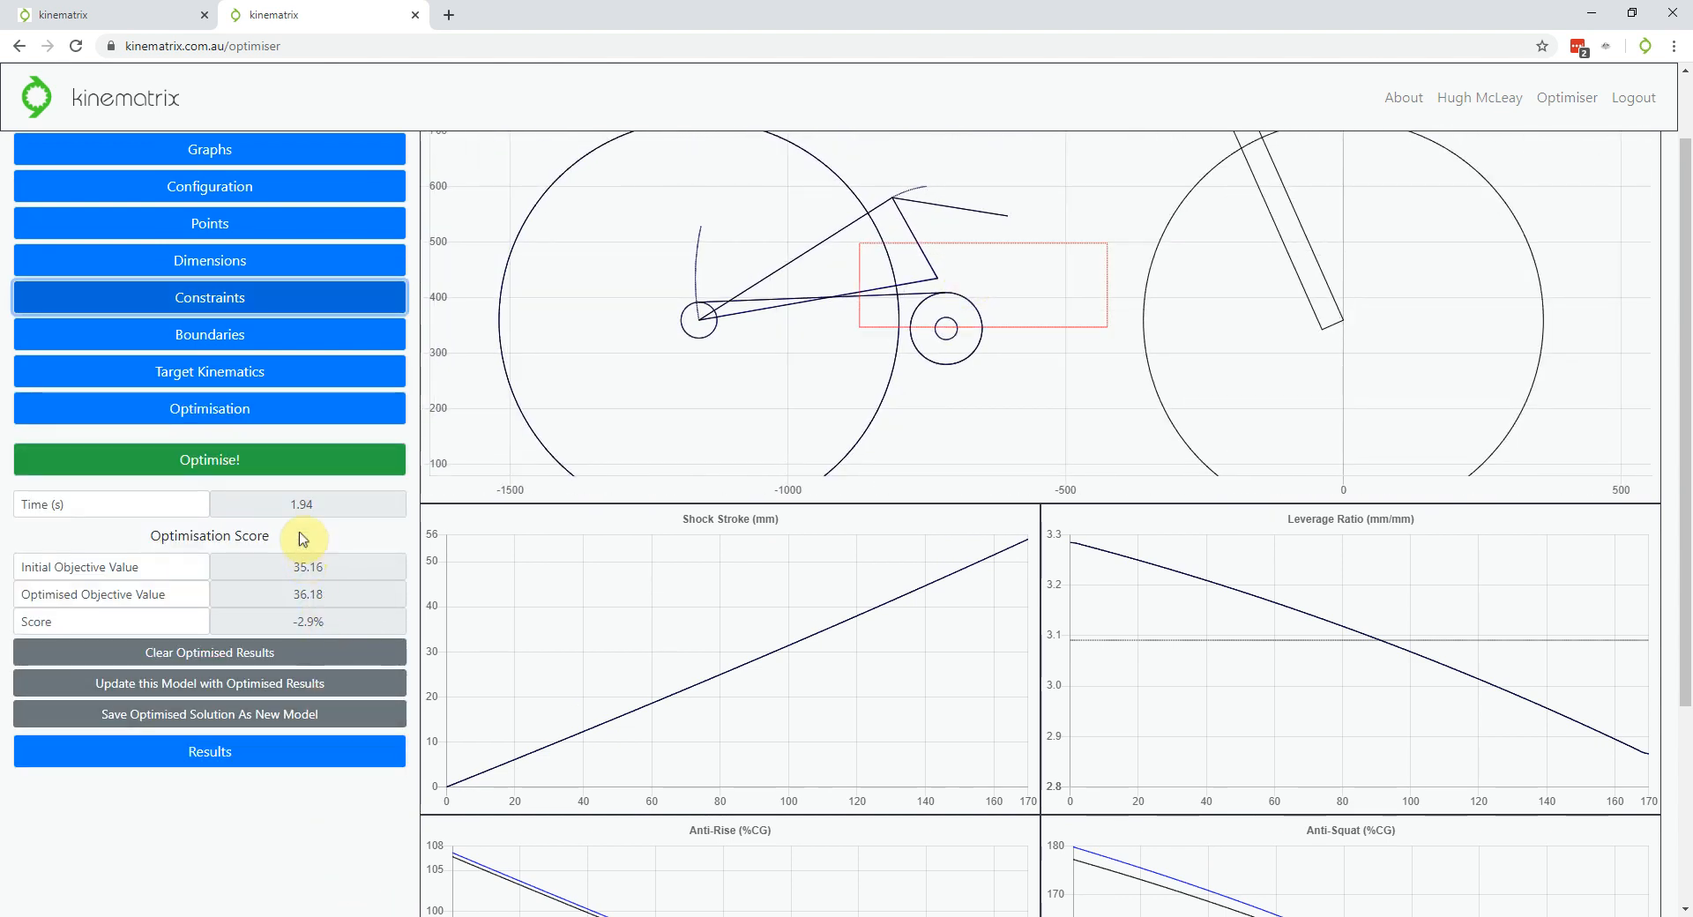
pyautogui.click(273, 338)
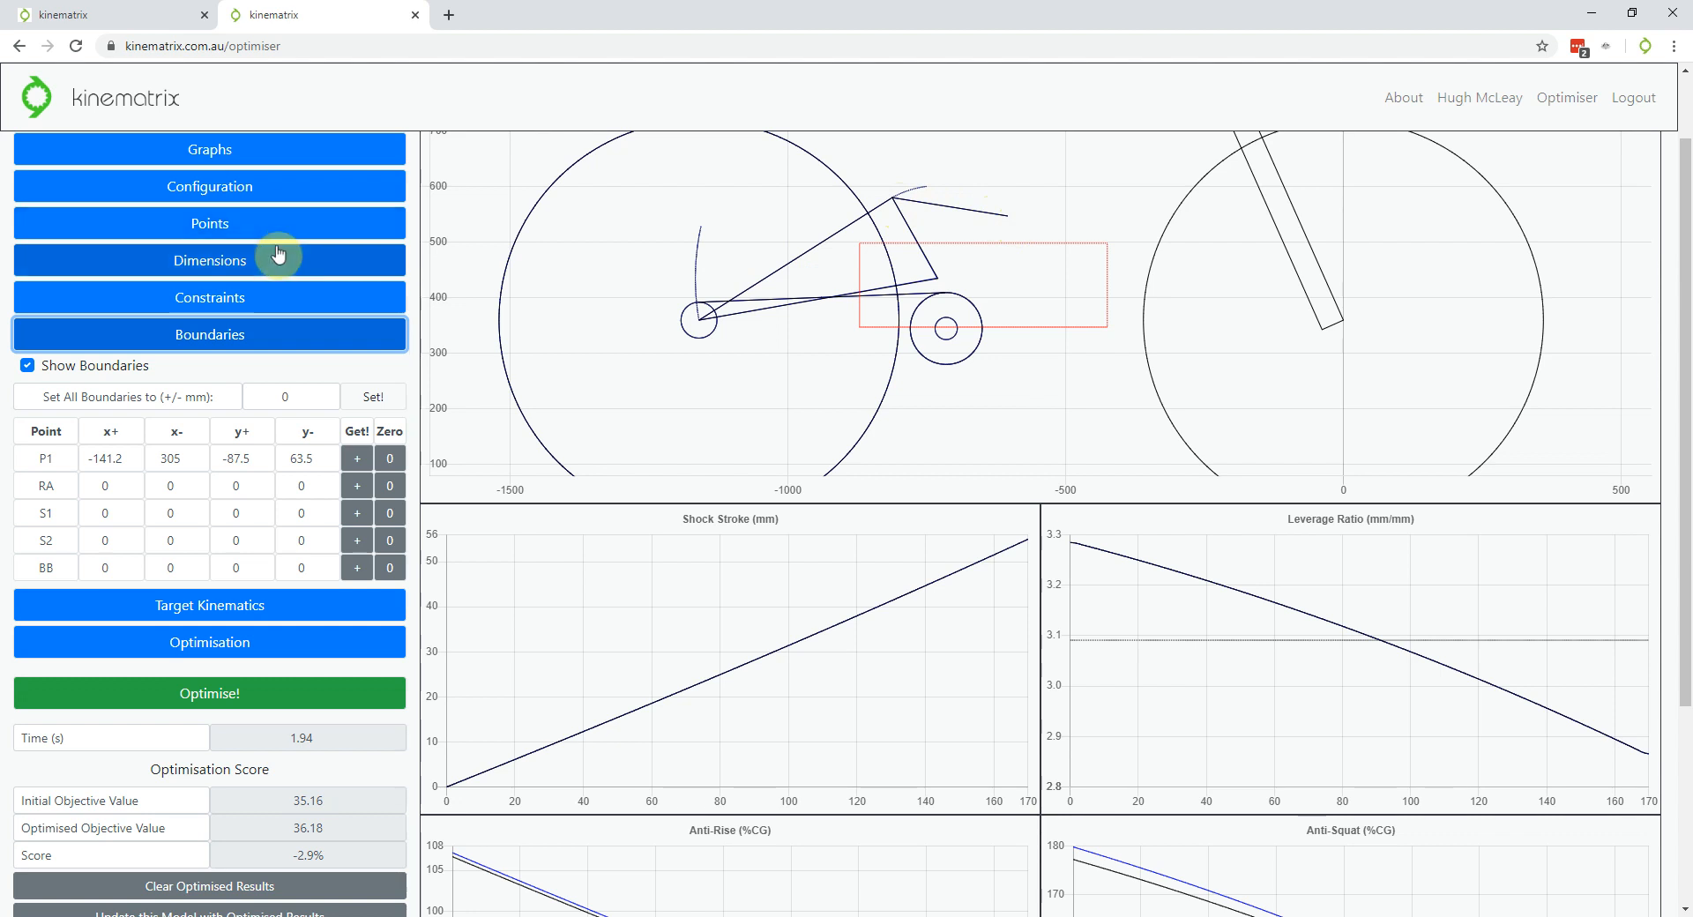
# Expand and collapse the Constraints table to check its settings
pyautogui.click(271, 293)
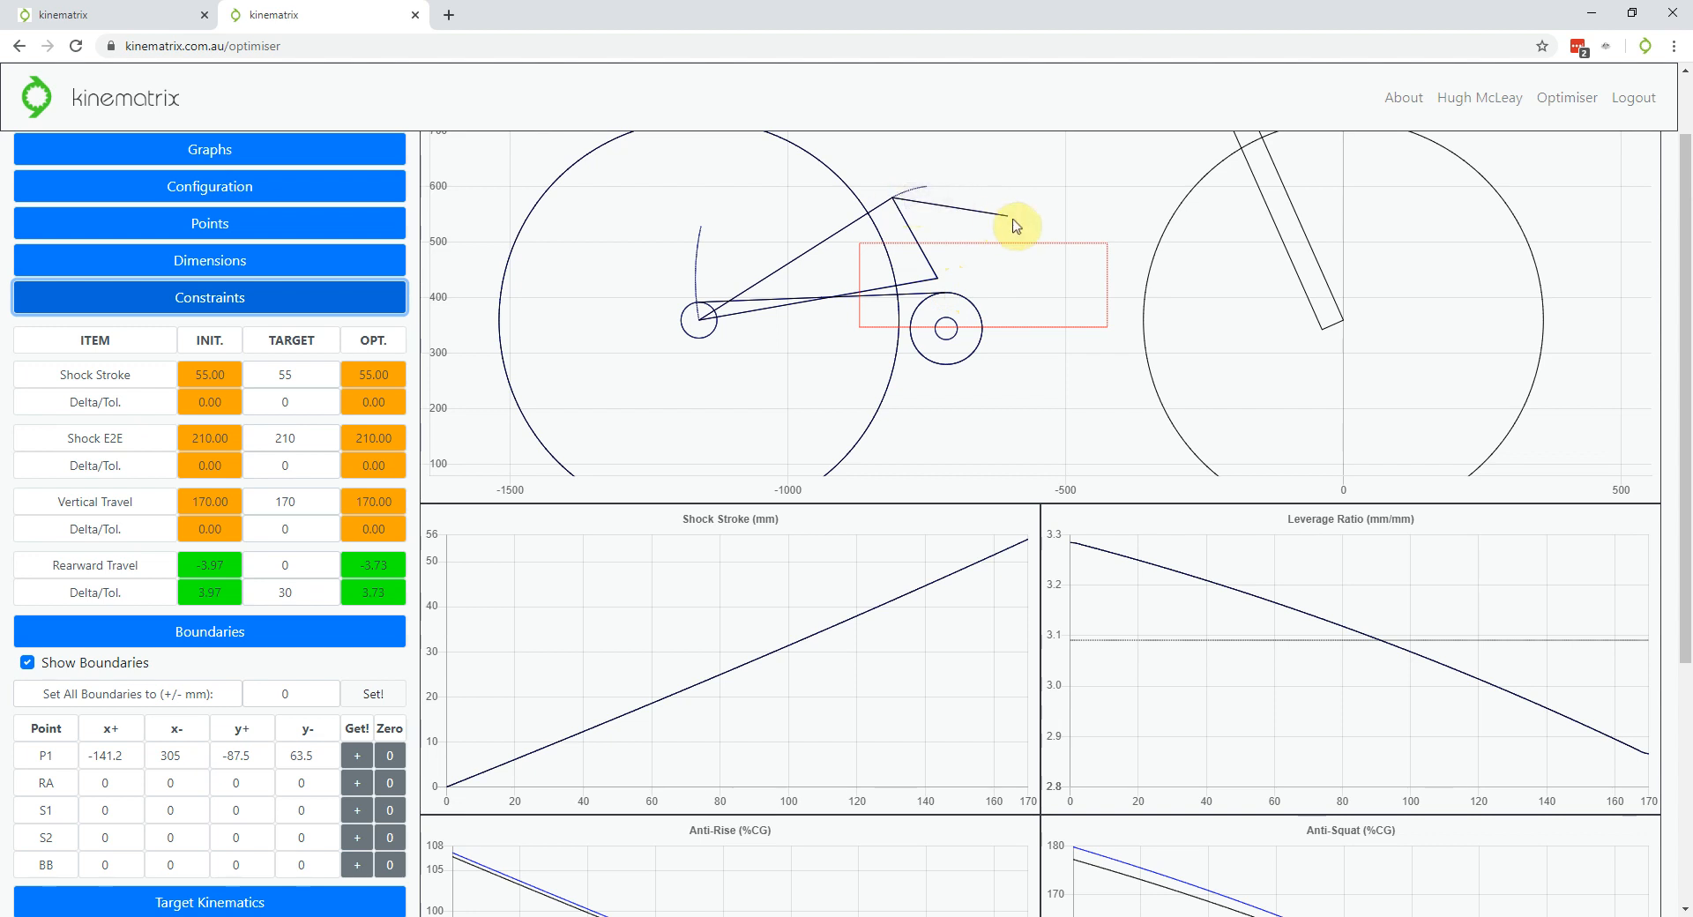
pyautogui.click(295, 298)
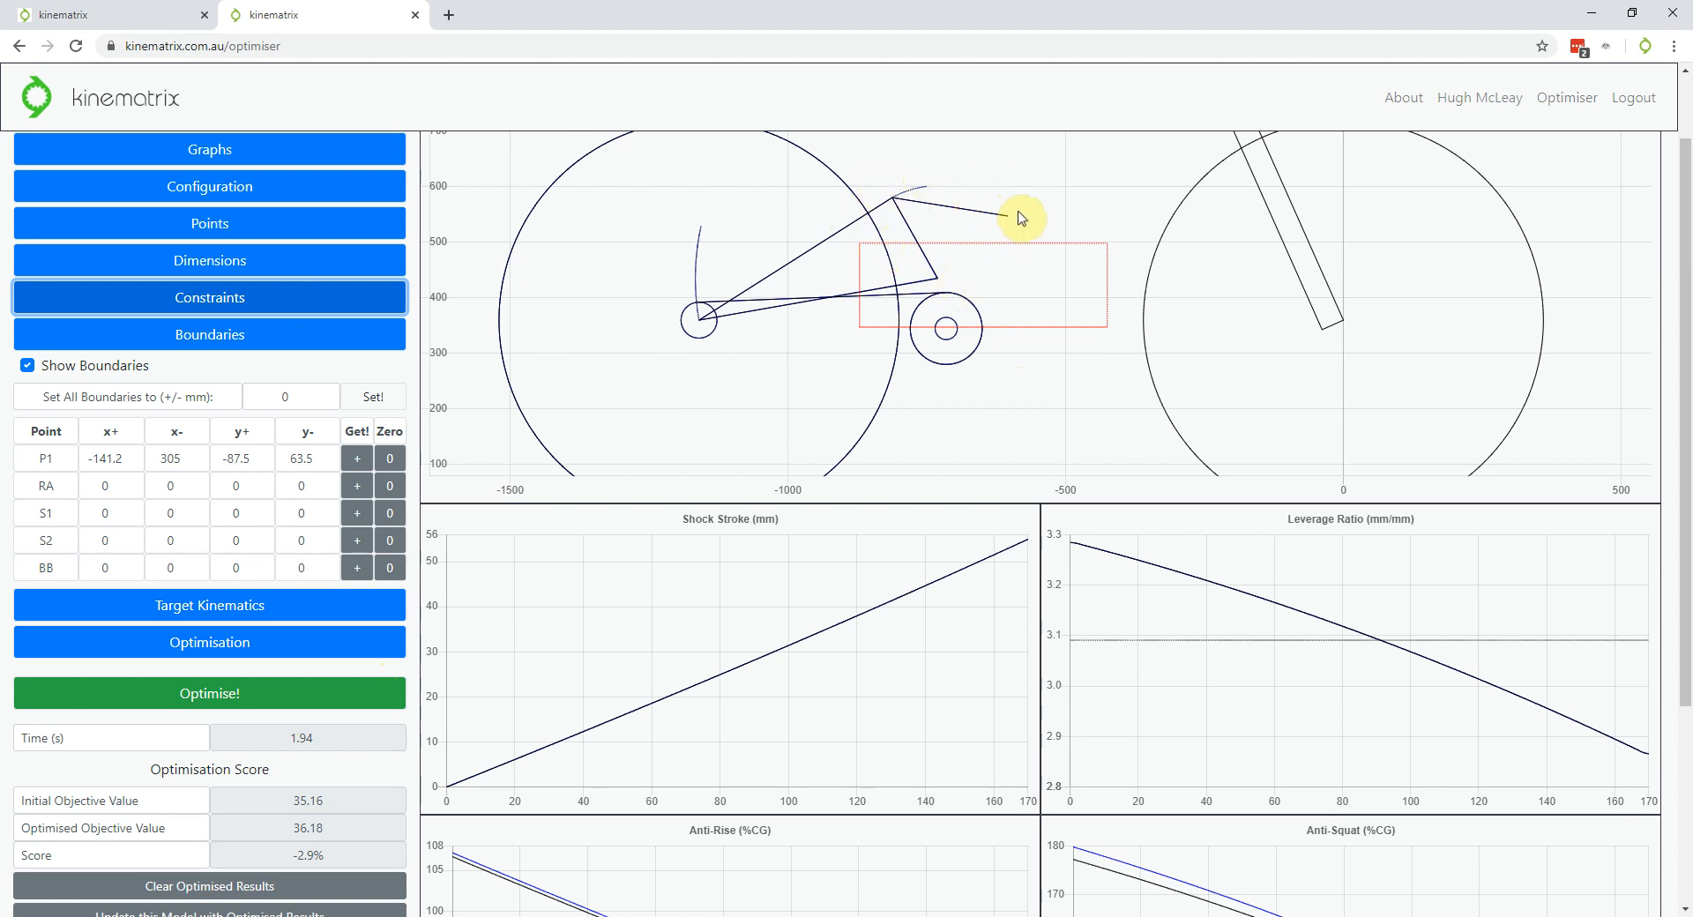
pyautogui.click(284, 306)
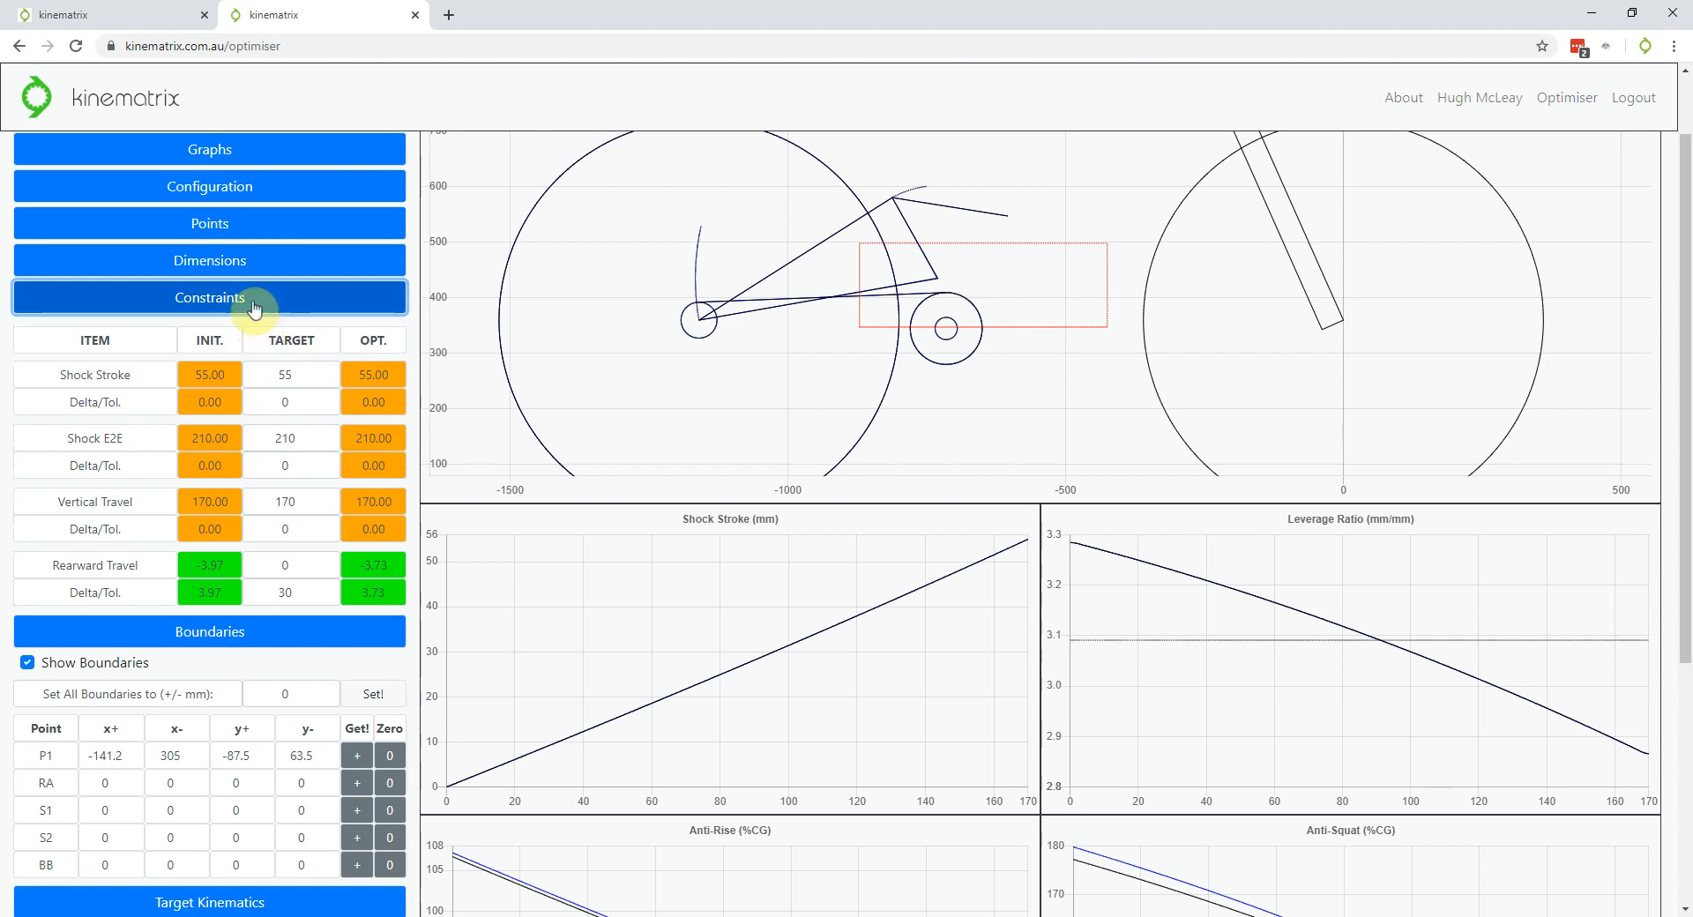
pyautogui.click(255, 308)
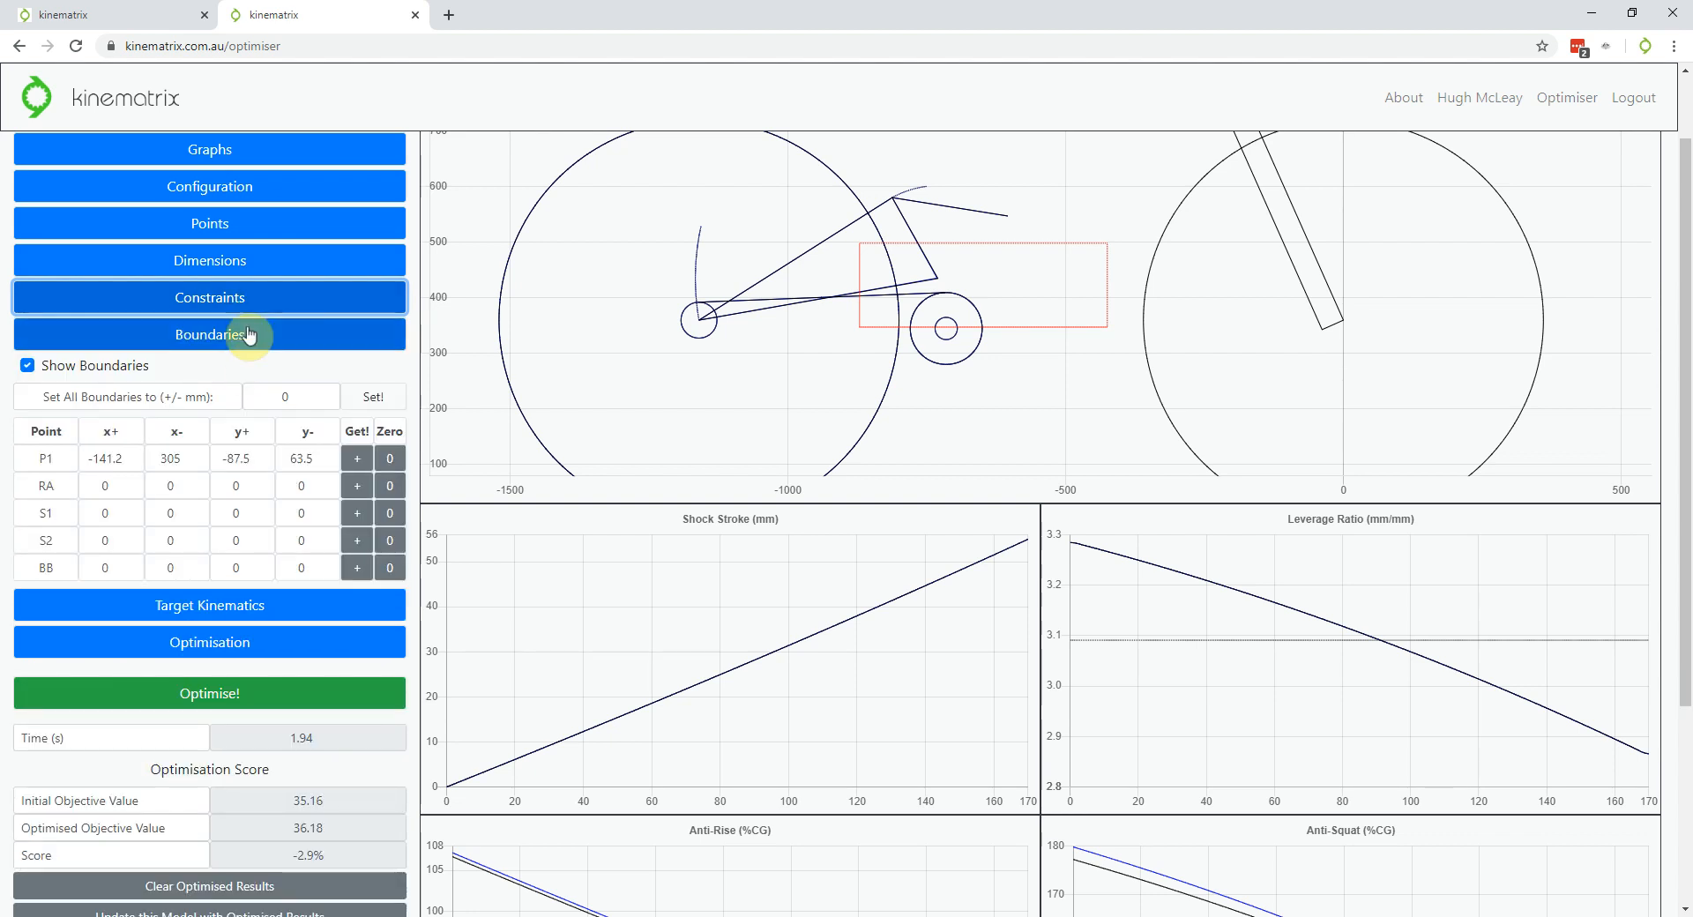
# Draw boundary boxes for S1 (-283.3, 172.2, -63.6, 120.5) and S2 (-95, 379.6, -103, 87.5)
pyautogui.click(359, 515)
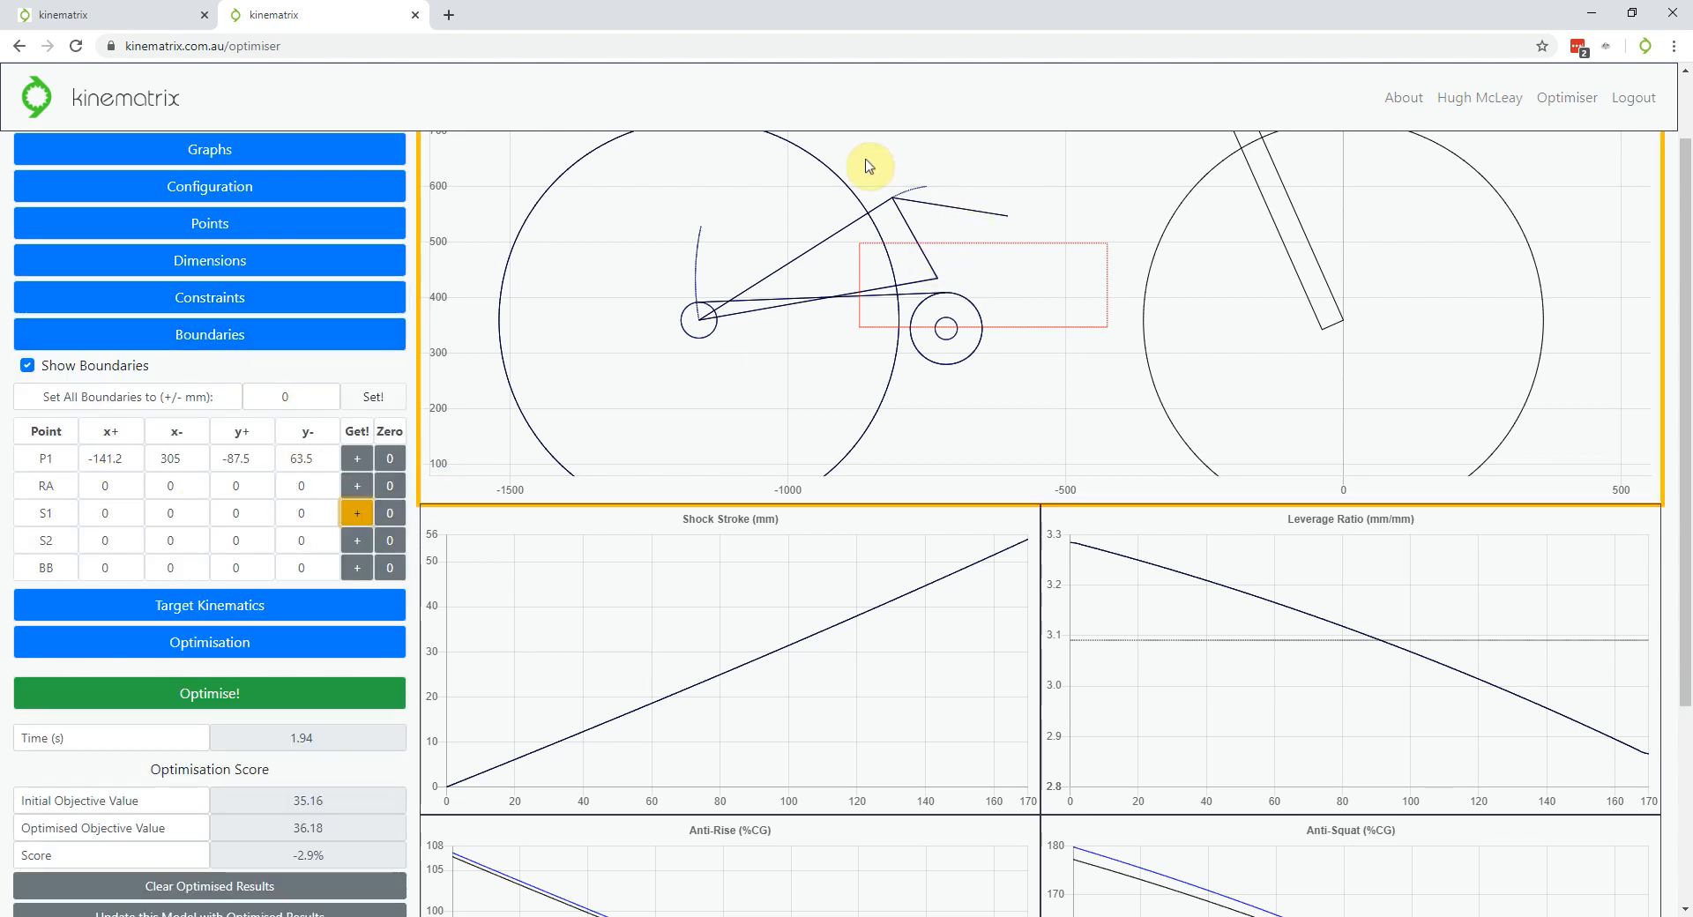
pyautogui.moveTo(849, 149); pyautogui.dragTo(1103, 254)
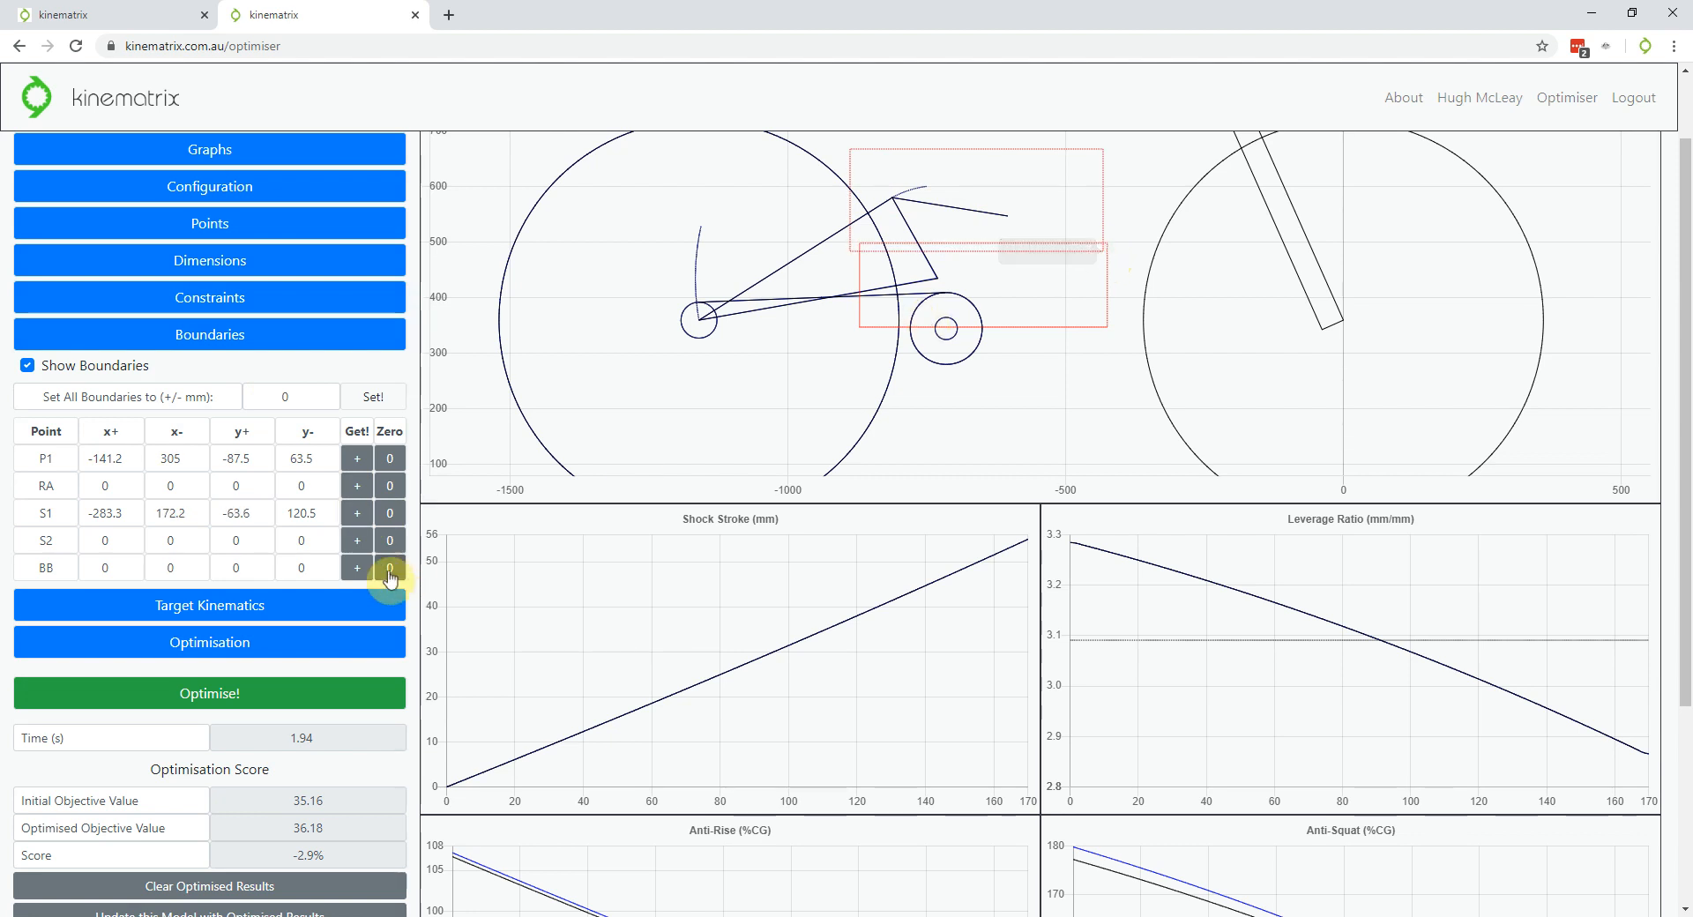
pyautogui.click(357, 540)
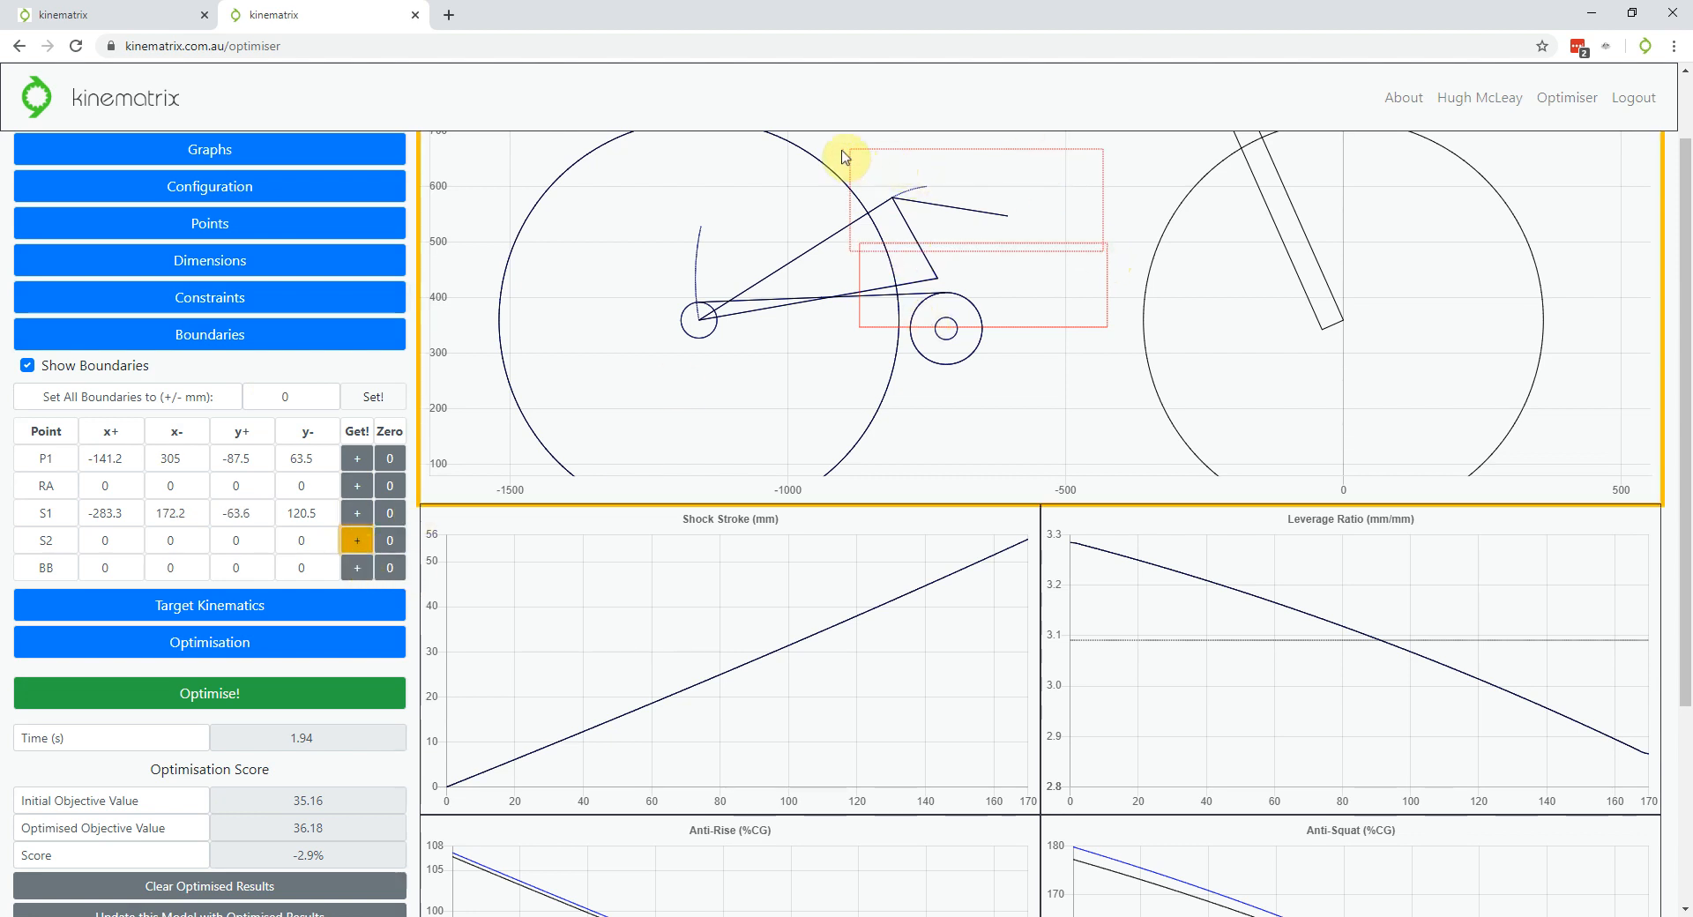
pyautogui.moveTo(840, 150)
pyautogui.mouseDown()
pyautogui.moveTo(1024, 257)
pyautogui.moveTo(1103, 255)
pyautogui.mouseUp()
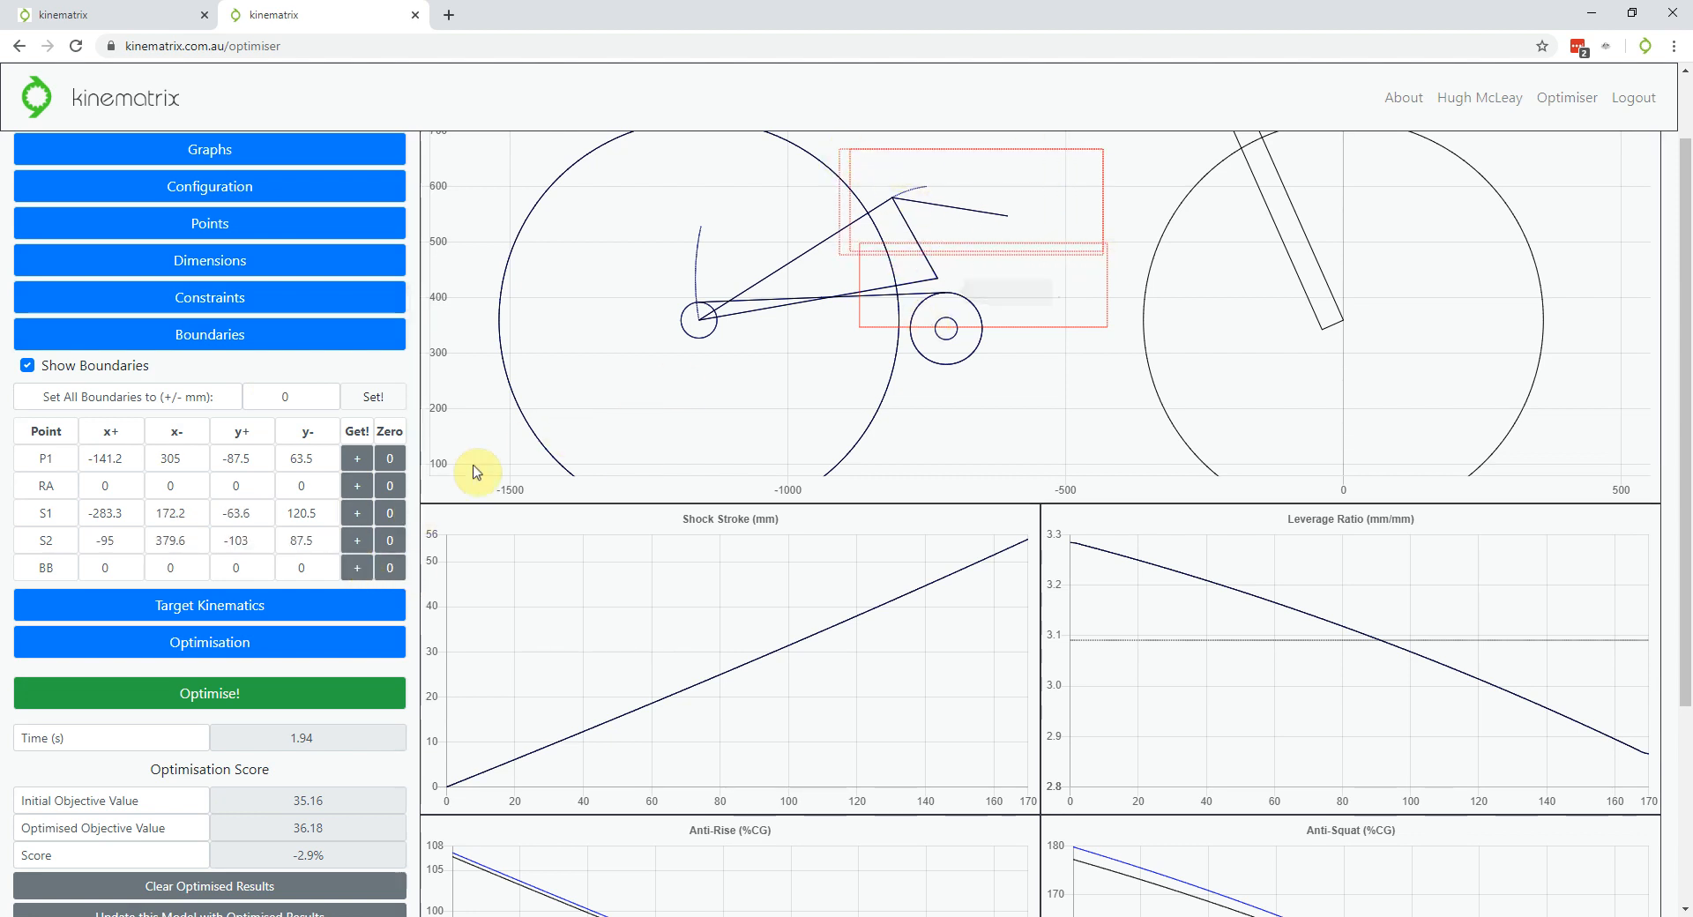
# Optimise with the new S1 and S2 boundaries, cutting the objective to 0.00 for 100%
pyautogui.click(245, 705)
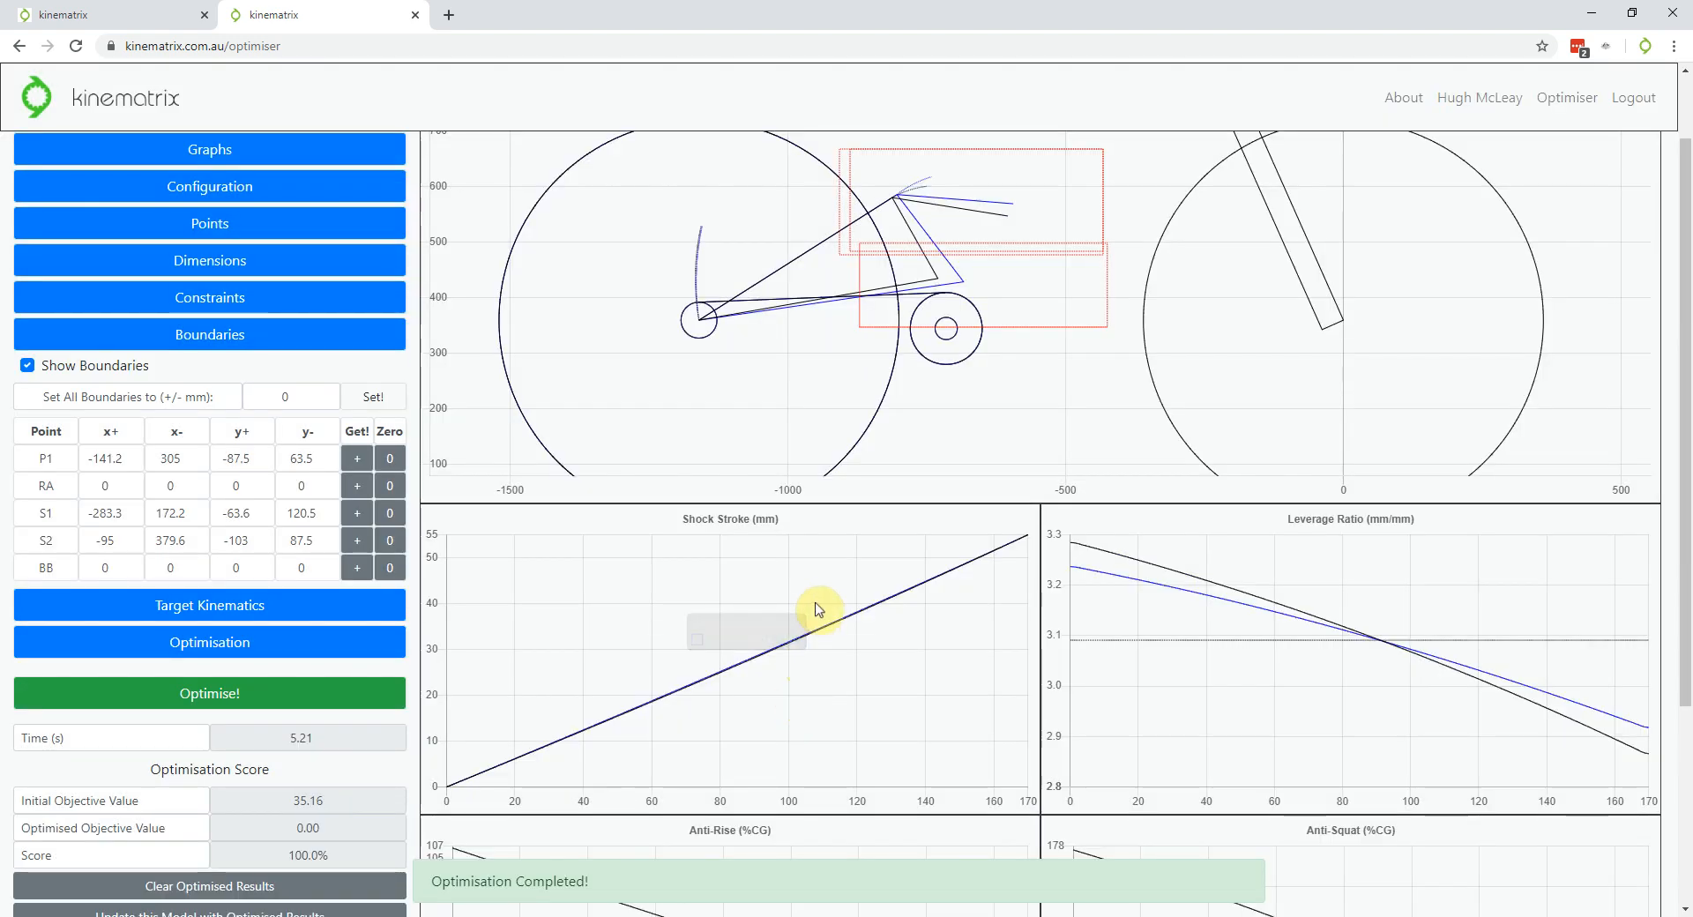
pyautogui.scroll(-2, 3, 652)
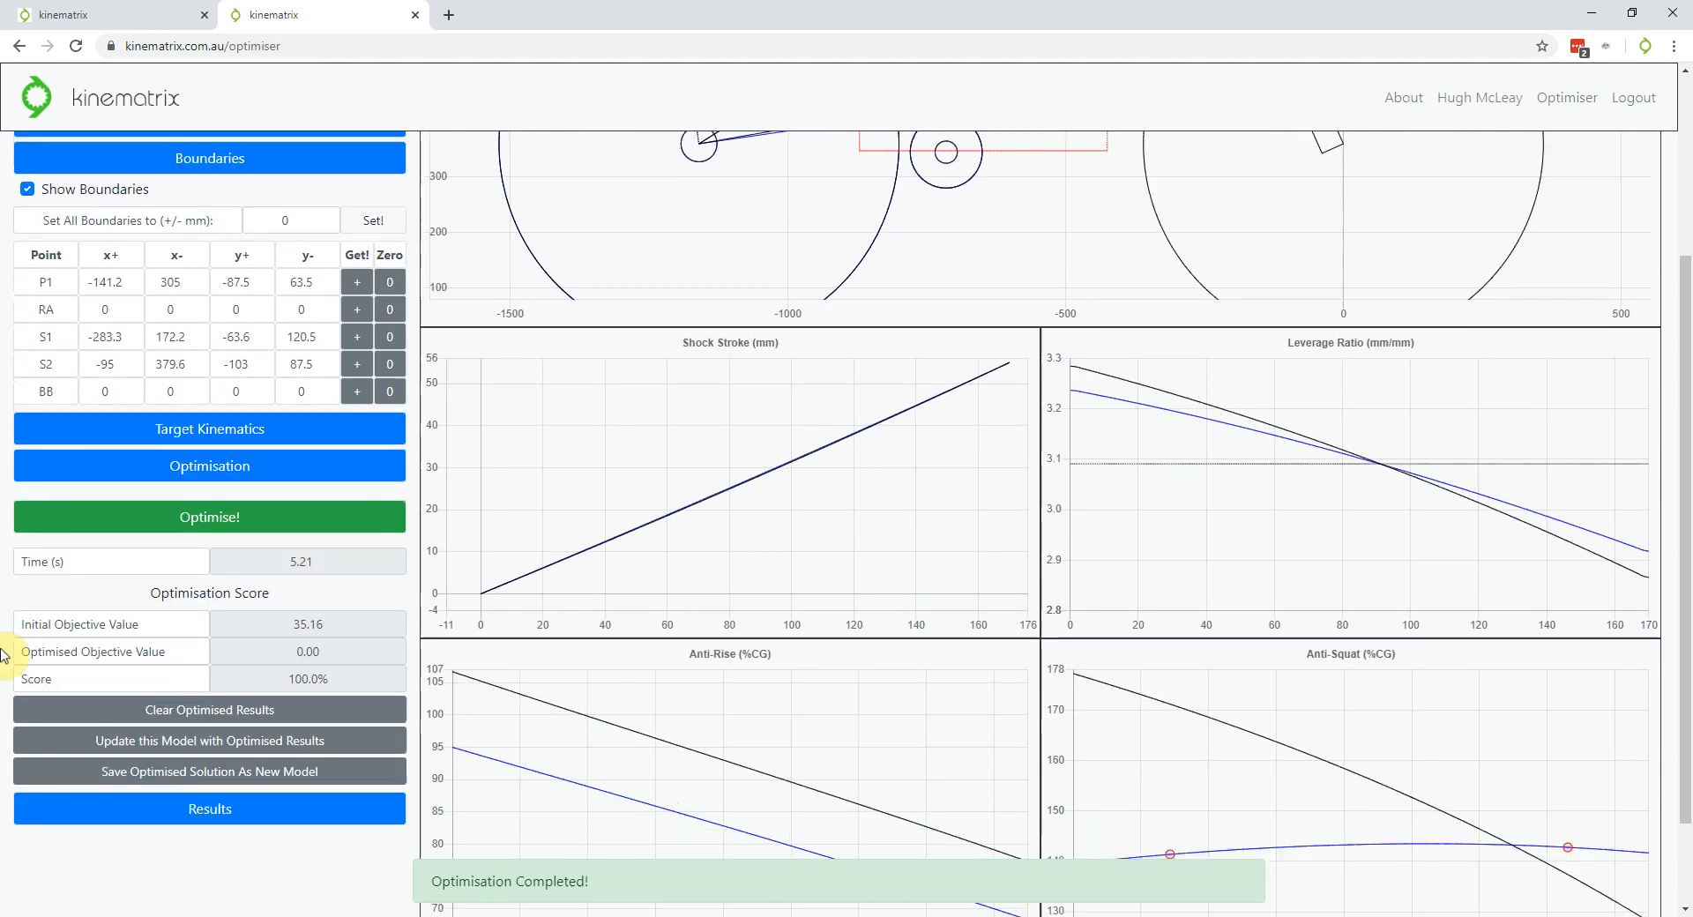
pyautogui.scroll(-2, 2, 652)
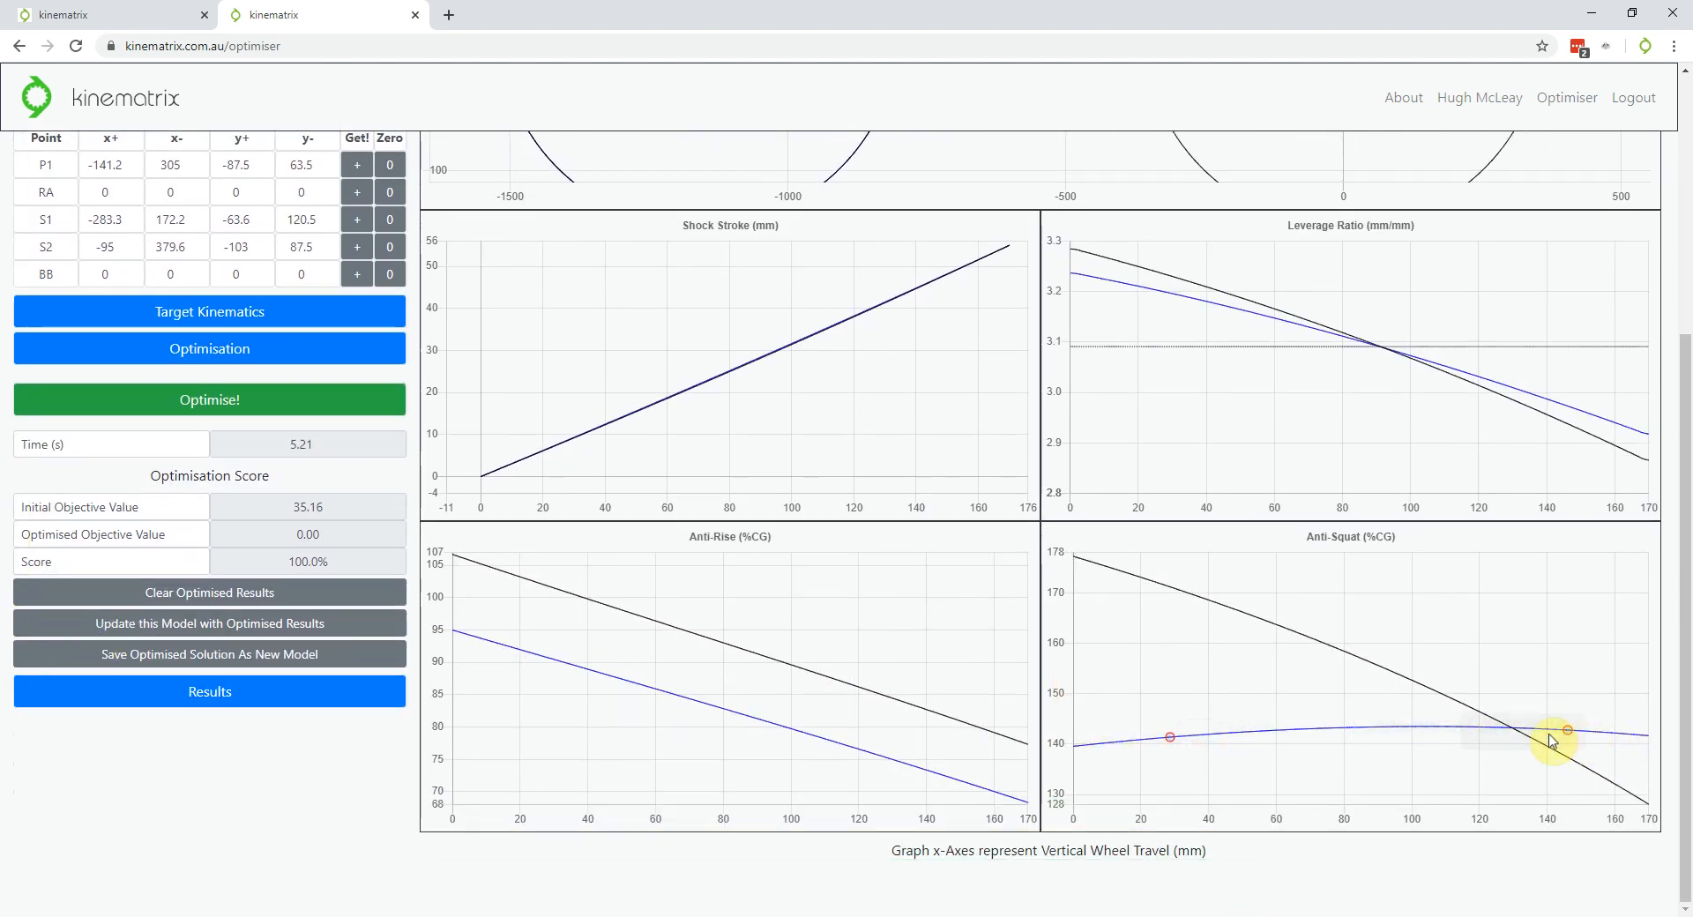
# Expand the Constraints table showing shock stroke, eye-to-eye, vertical and rearward travel targets
pyautogui.scroll(2, 201, 695)
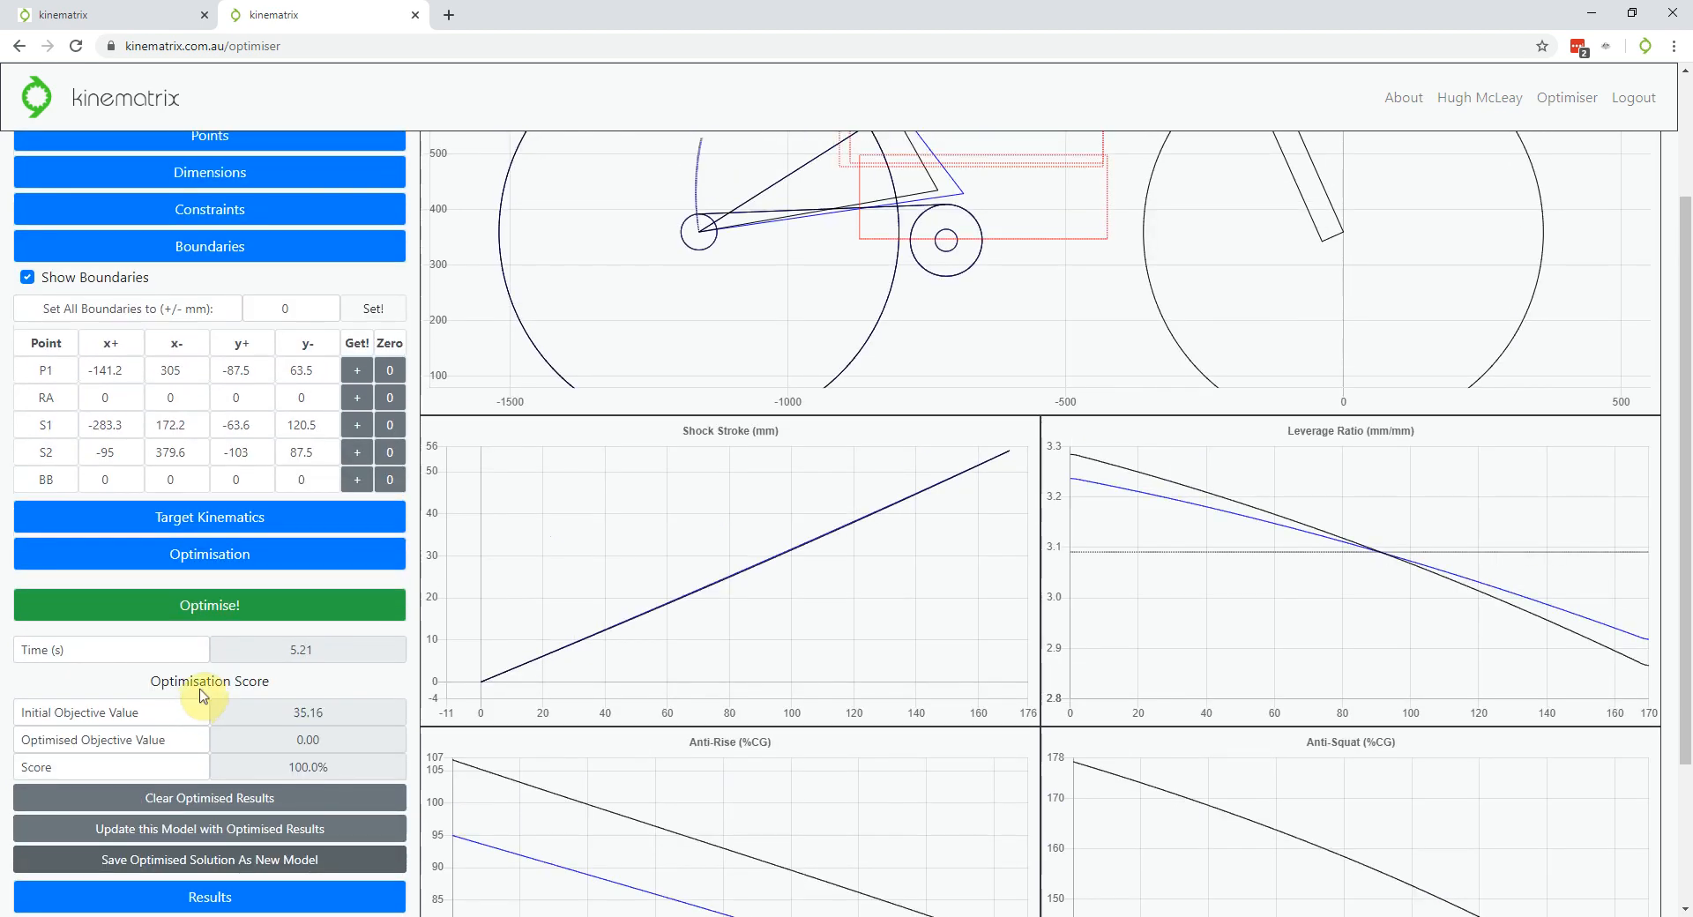
pyautogui.scroll(2, 201, 695)
pyautogui.scroll(10, 979, 341)
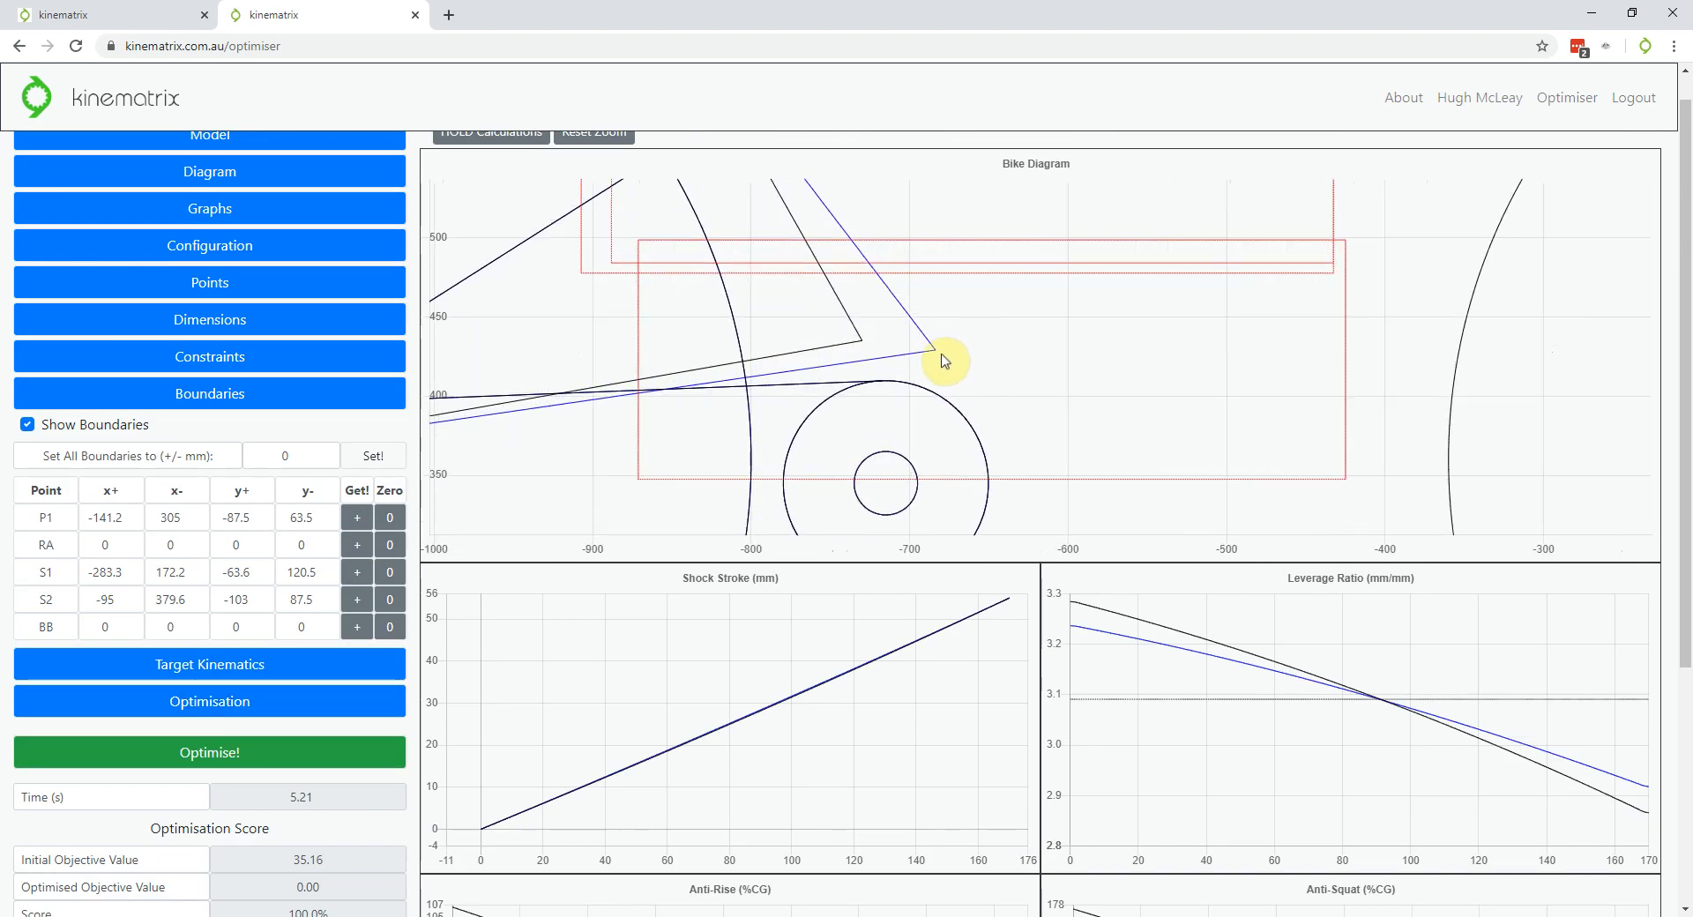
pyautogui.scroll(-5, 970, 411)
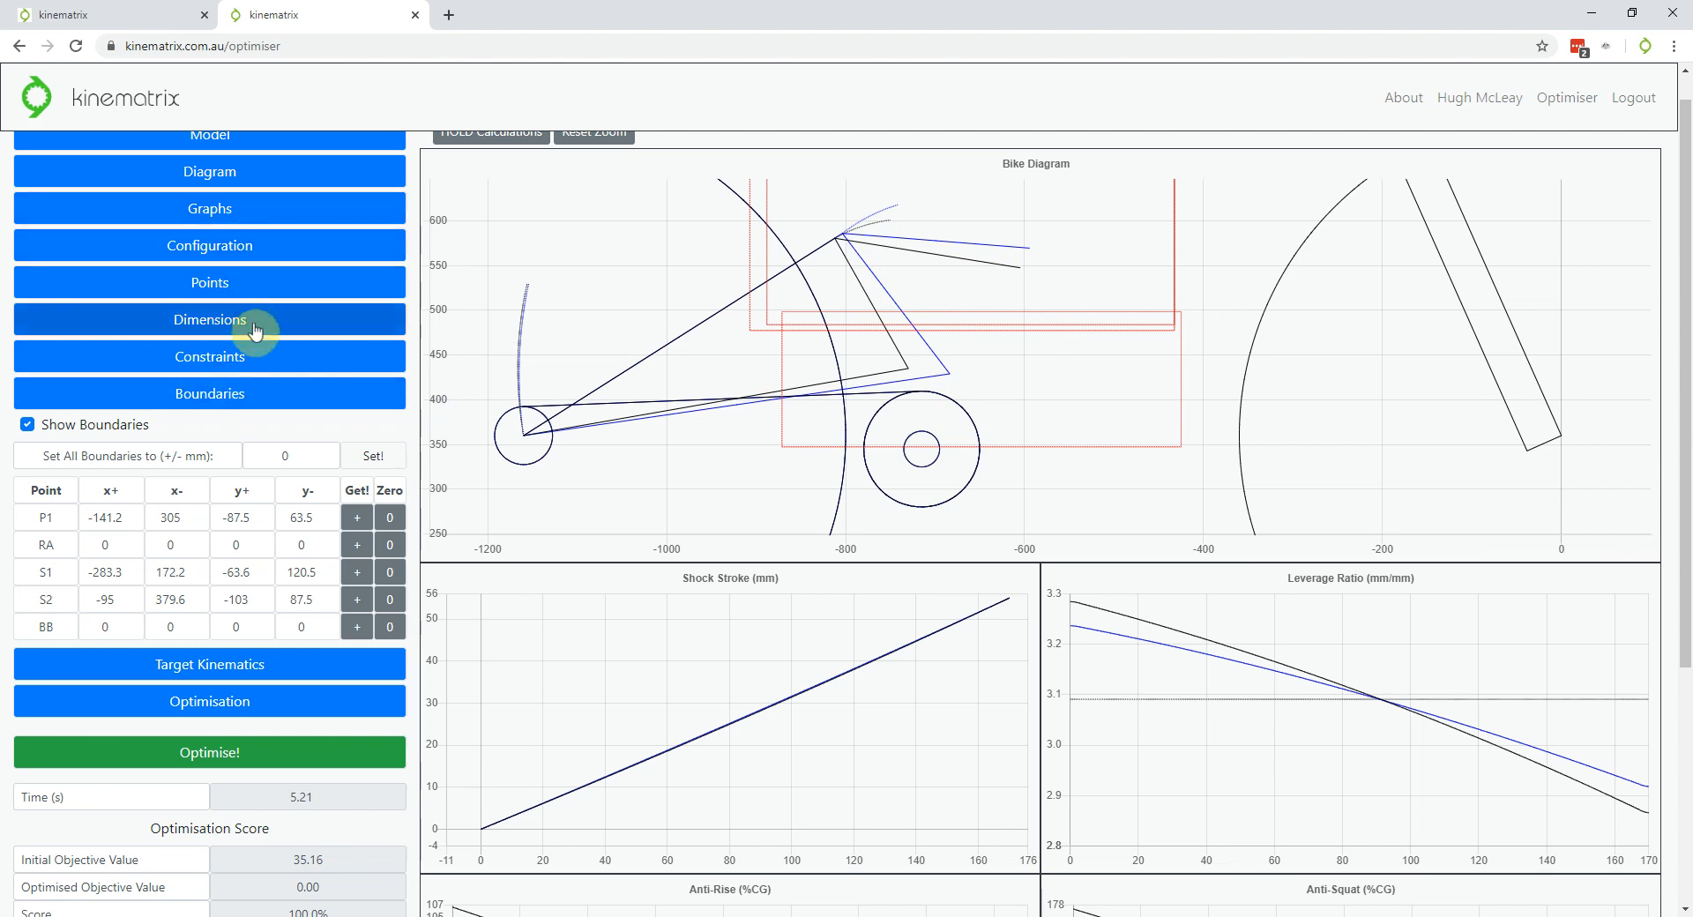
pyautogui.click(256, 357)
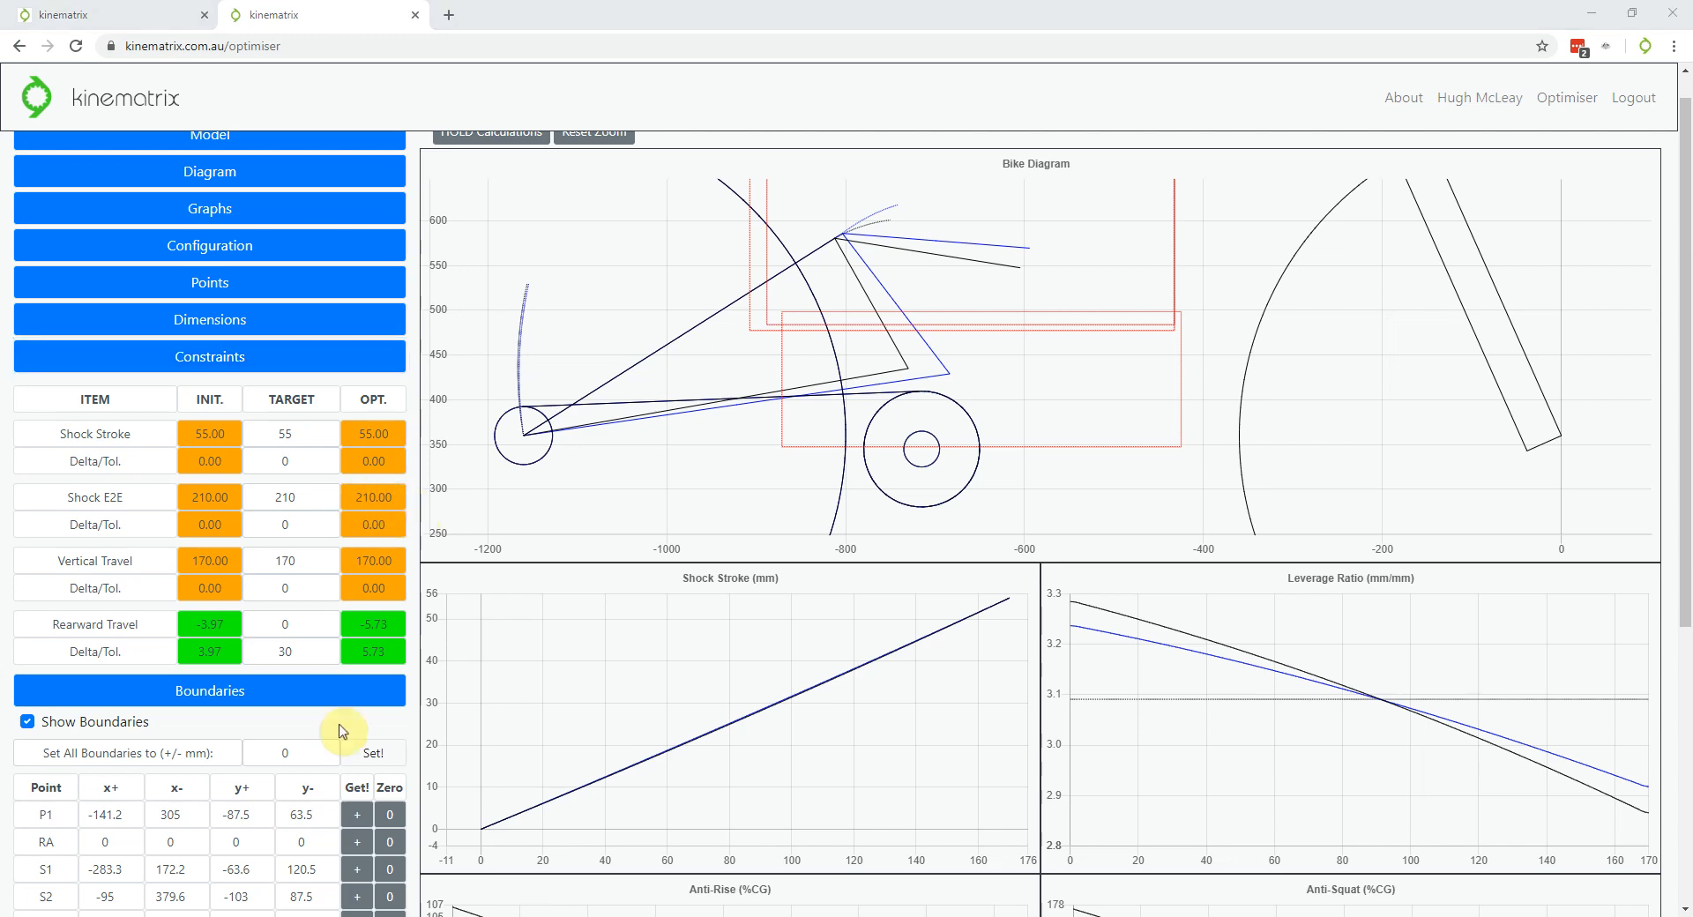
# Expand Target Kinematics and zero out the anti-squat target points
pyautogui.scroll(-5, 291, 593)
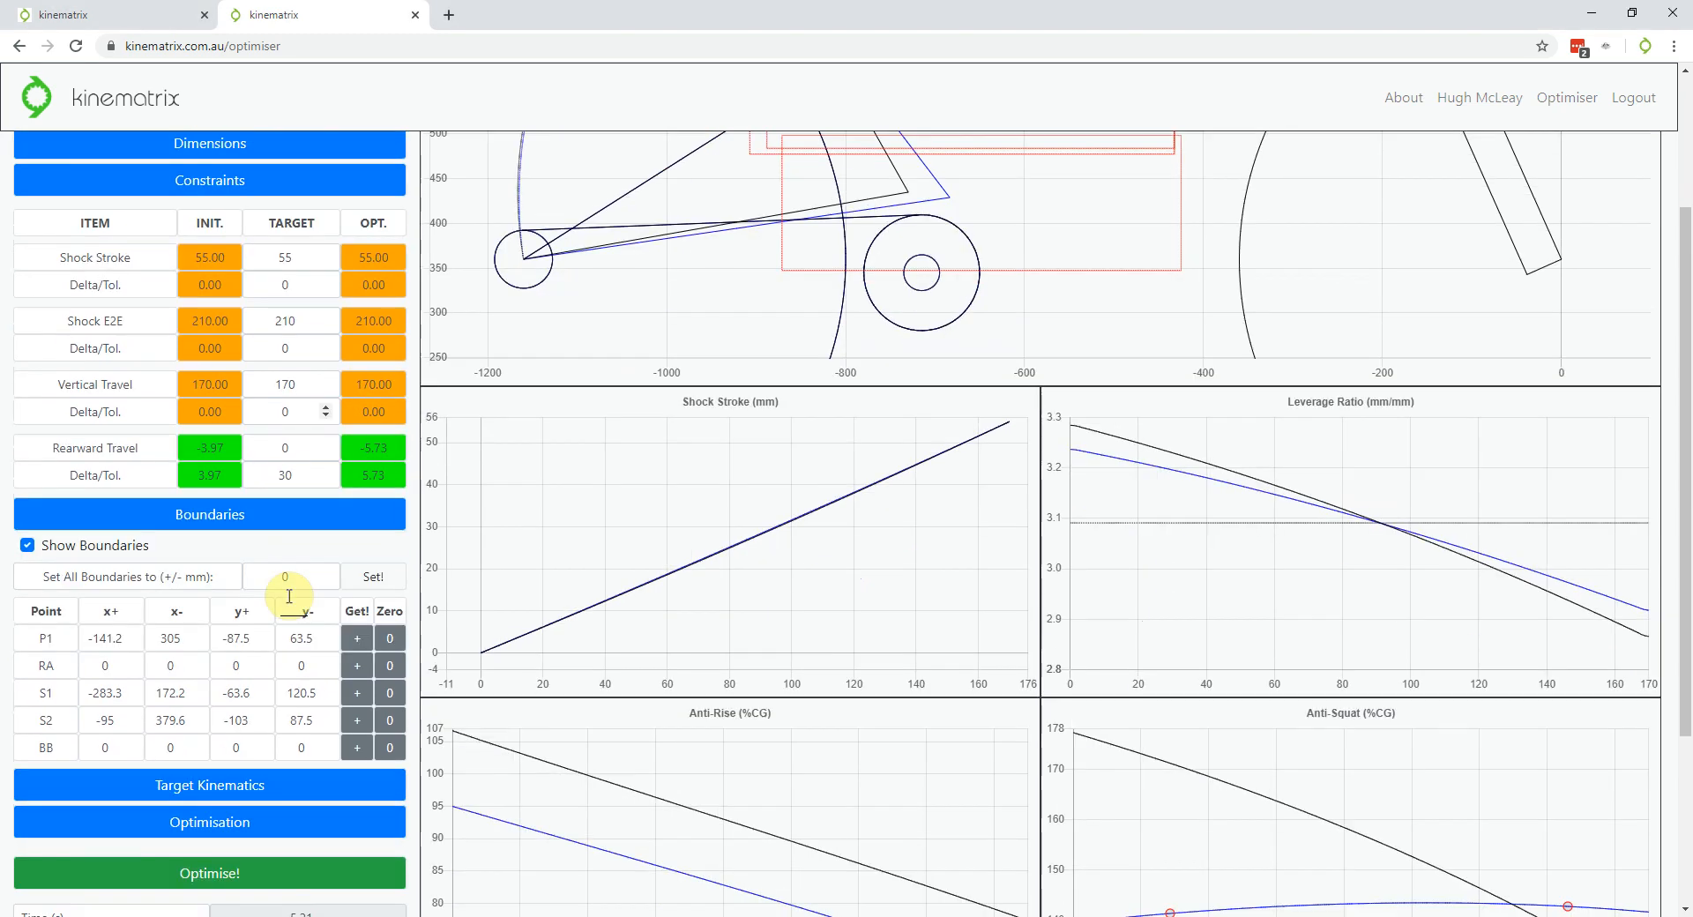
pyautogui.scroll(-1, 278, 568)
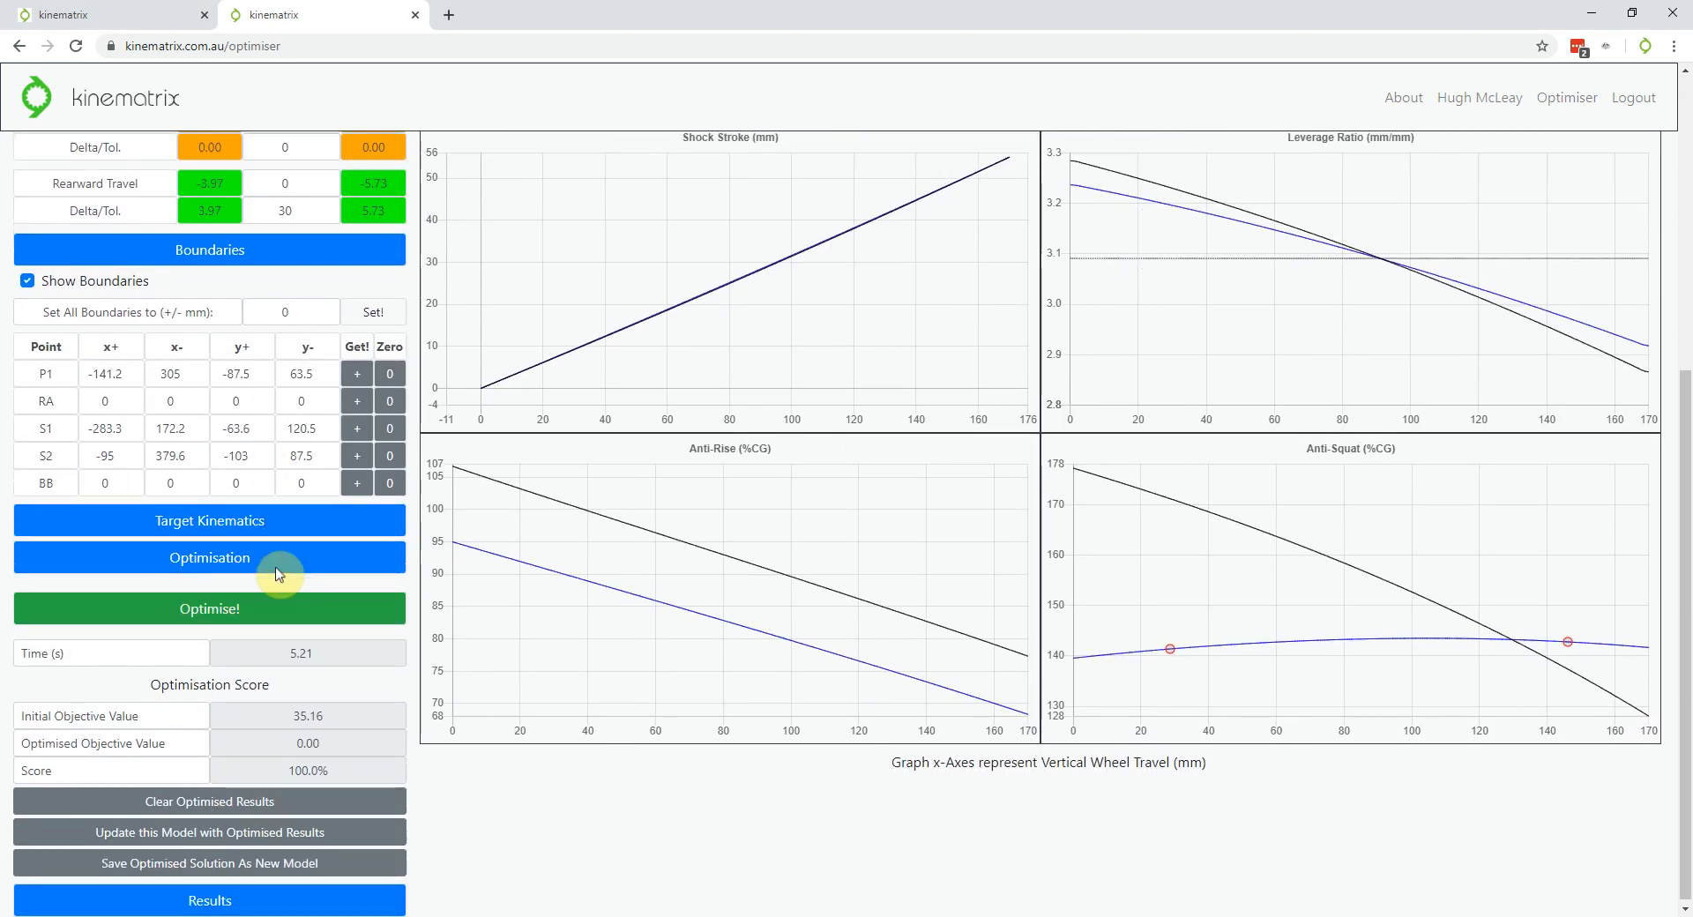
pyautogui.click(211, 534)
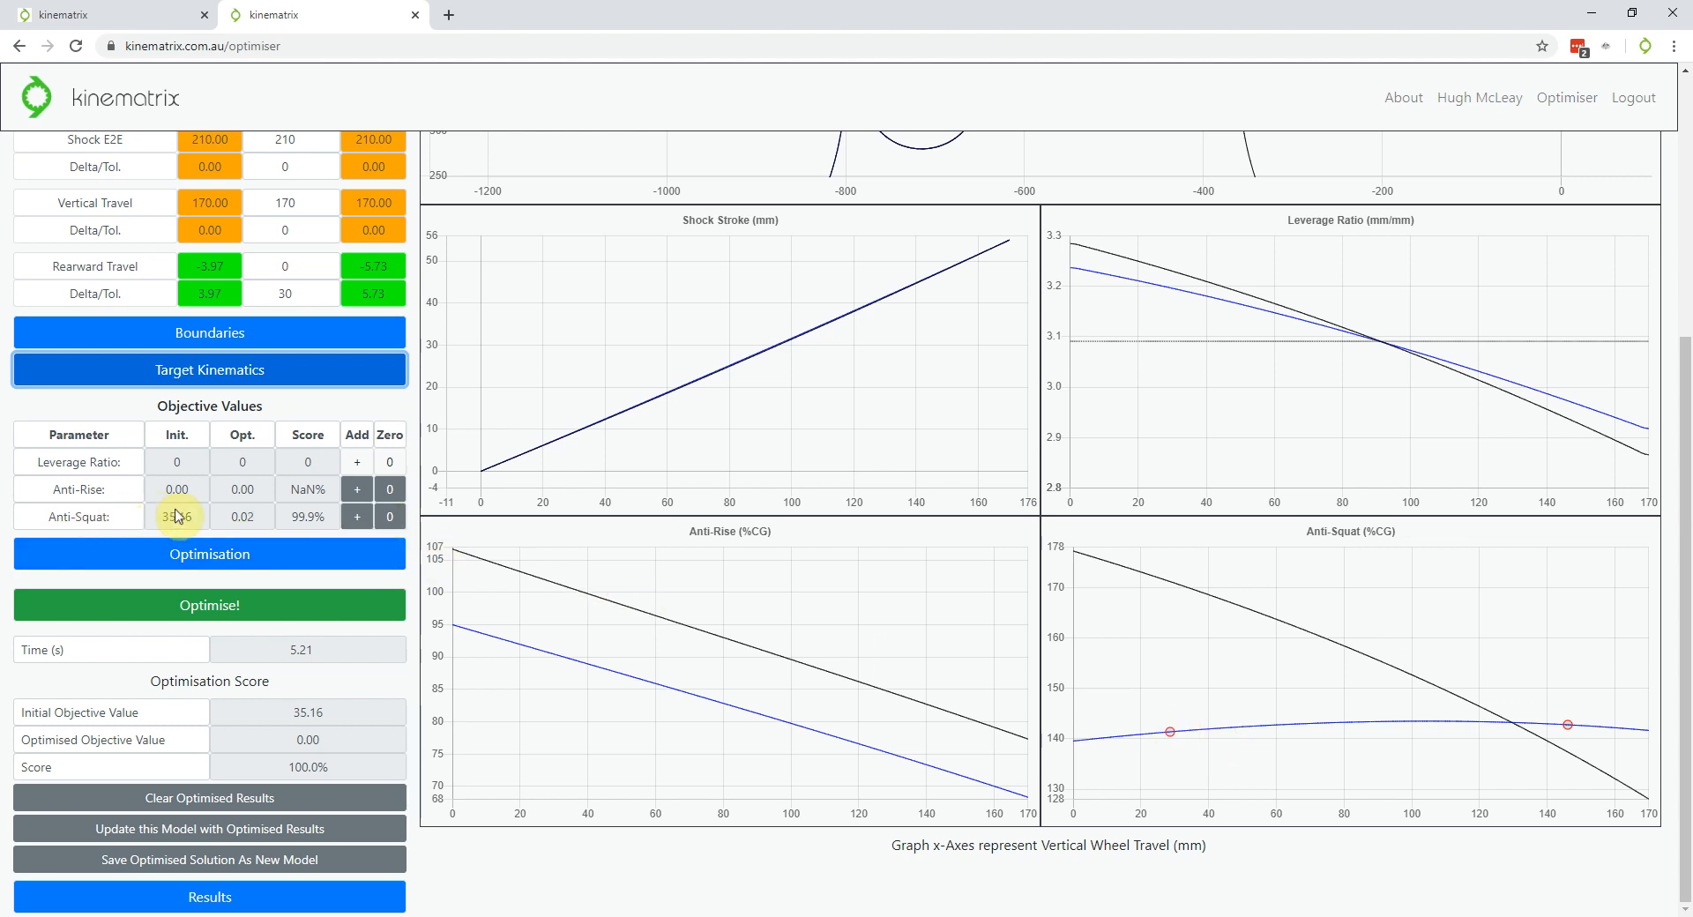
pyautogui.click(389, 520)
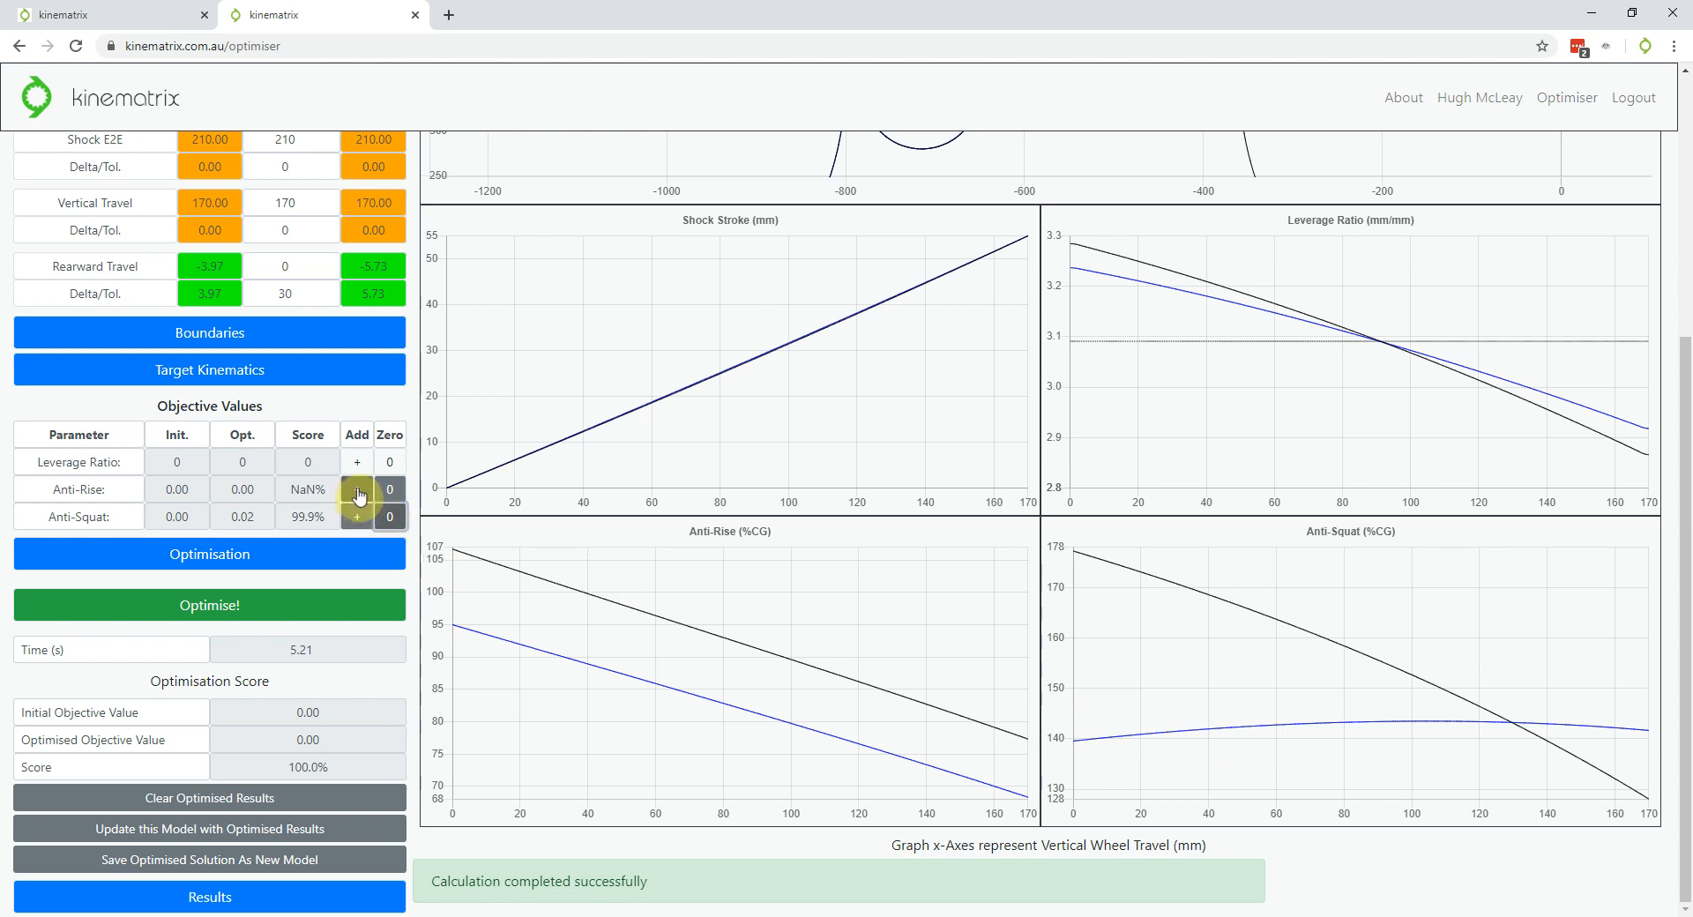
# Add two anti-rise targets near 20 mm and 120 mm travel at about 83 %CG
pyautogui.click(357, 492)
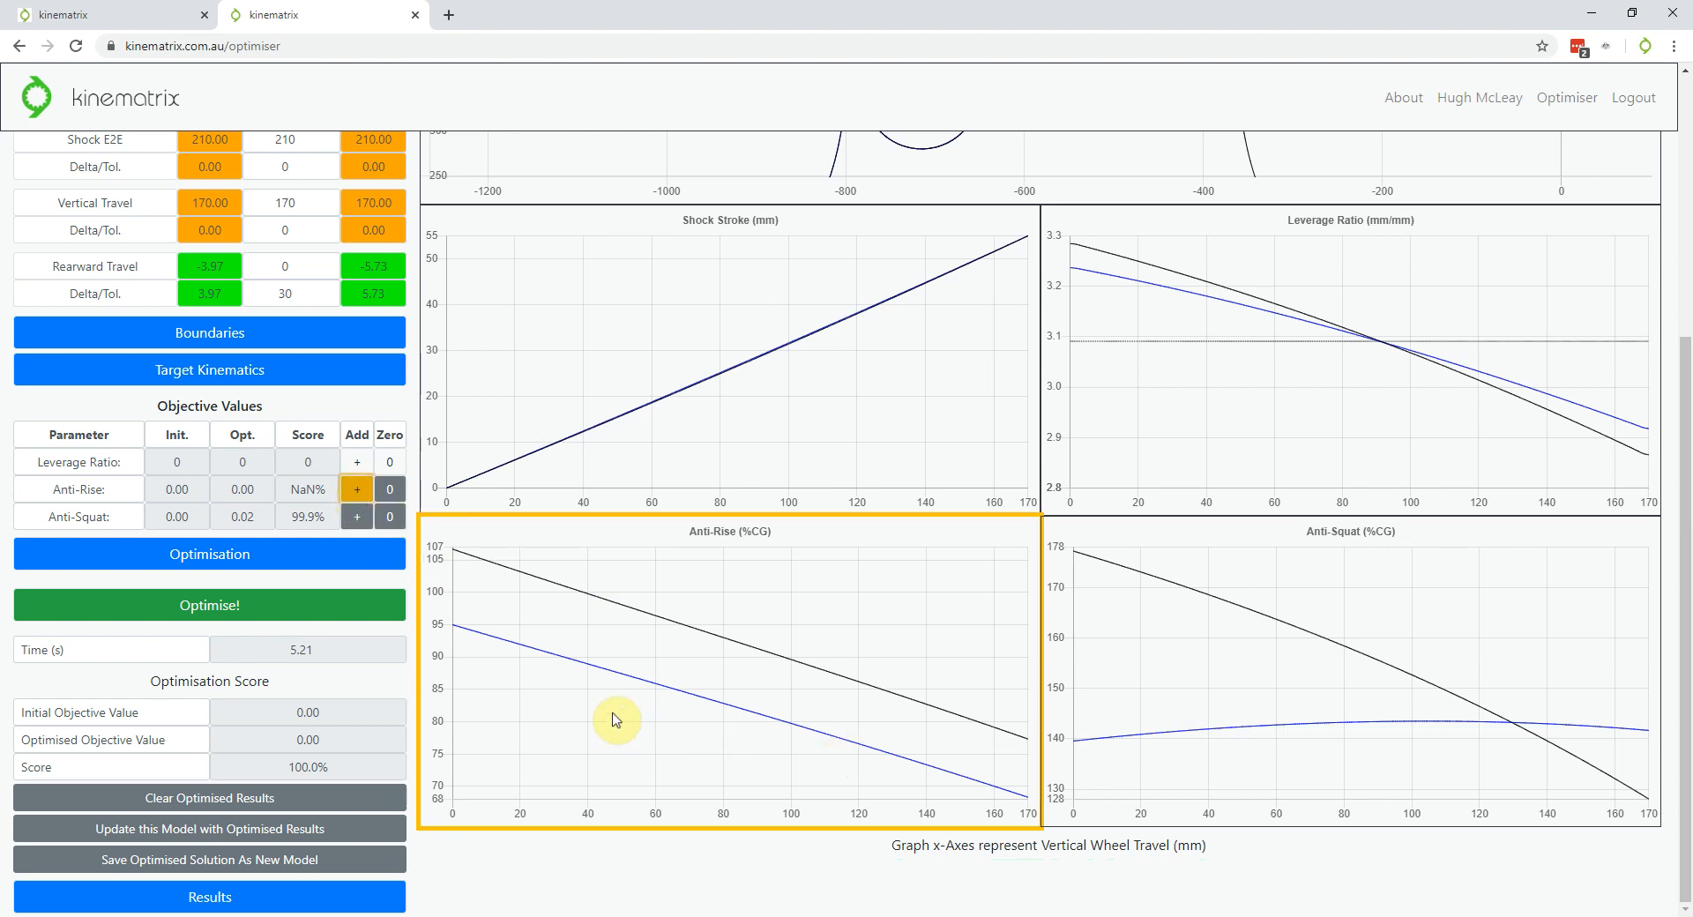
pyautogui.click(528, 697)
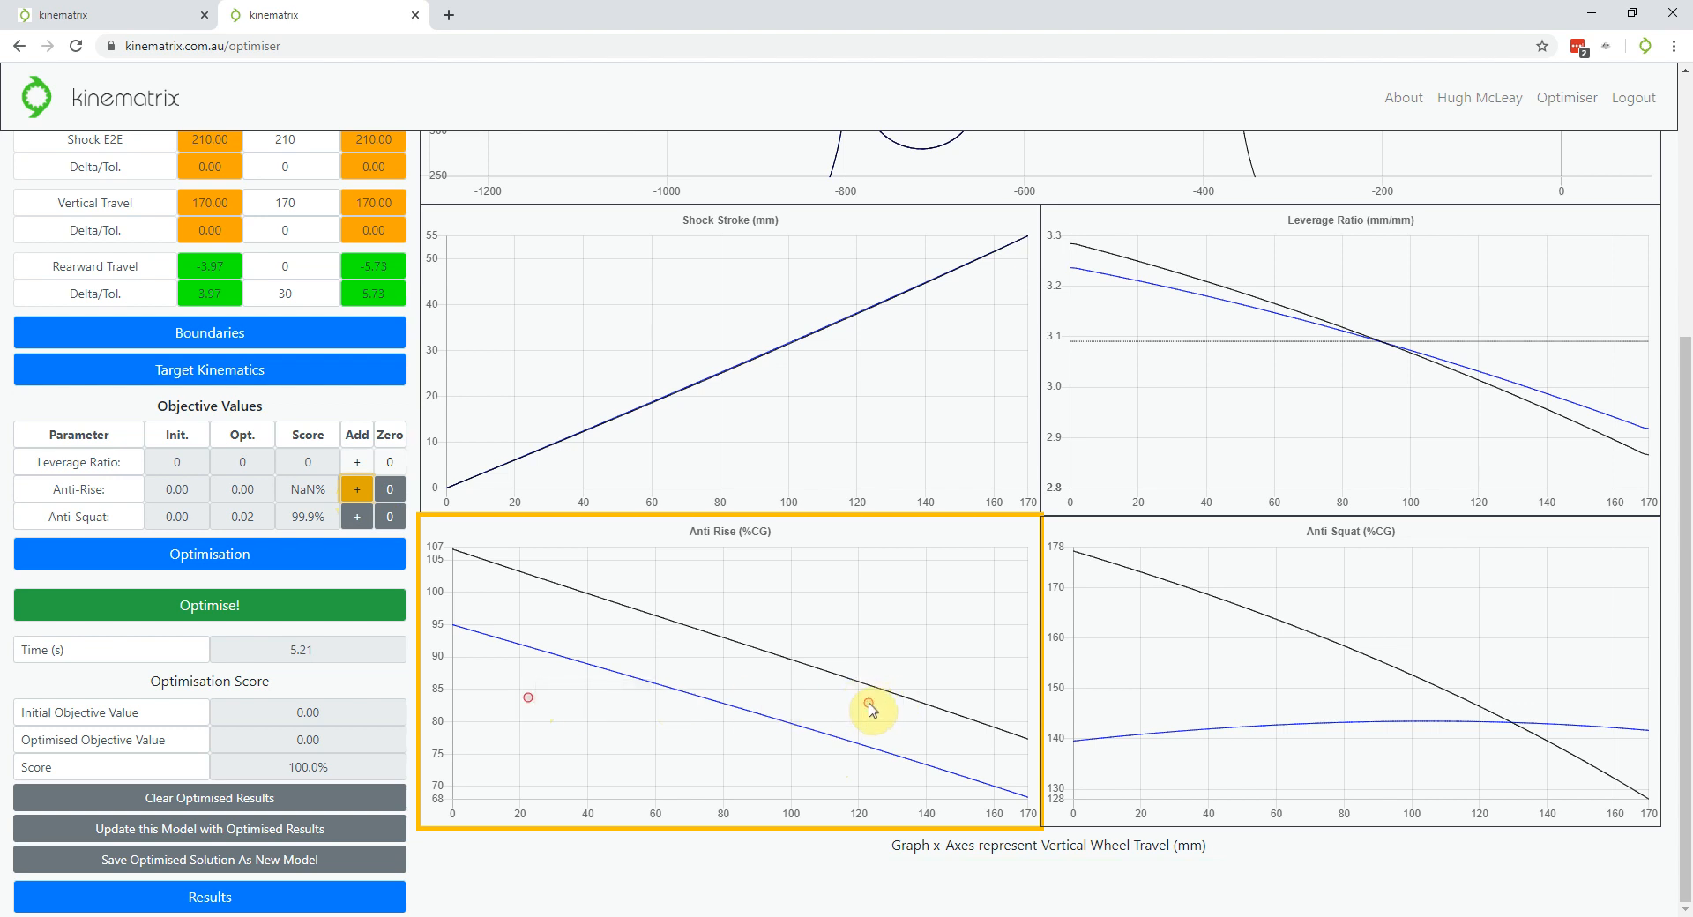
pyautogui.click(357, 498)
pyautogui.click(235, 620)
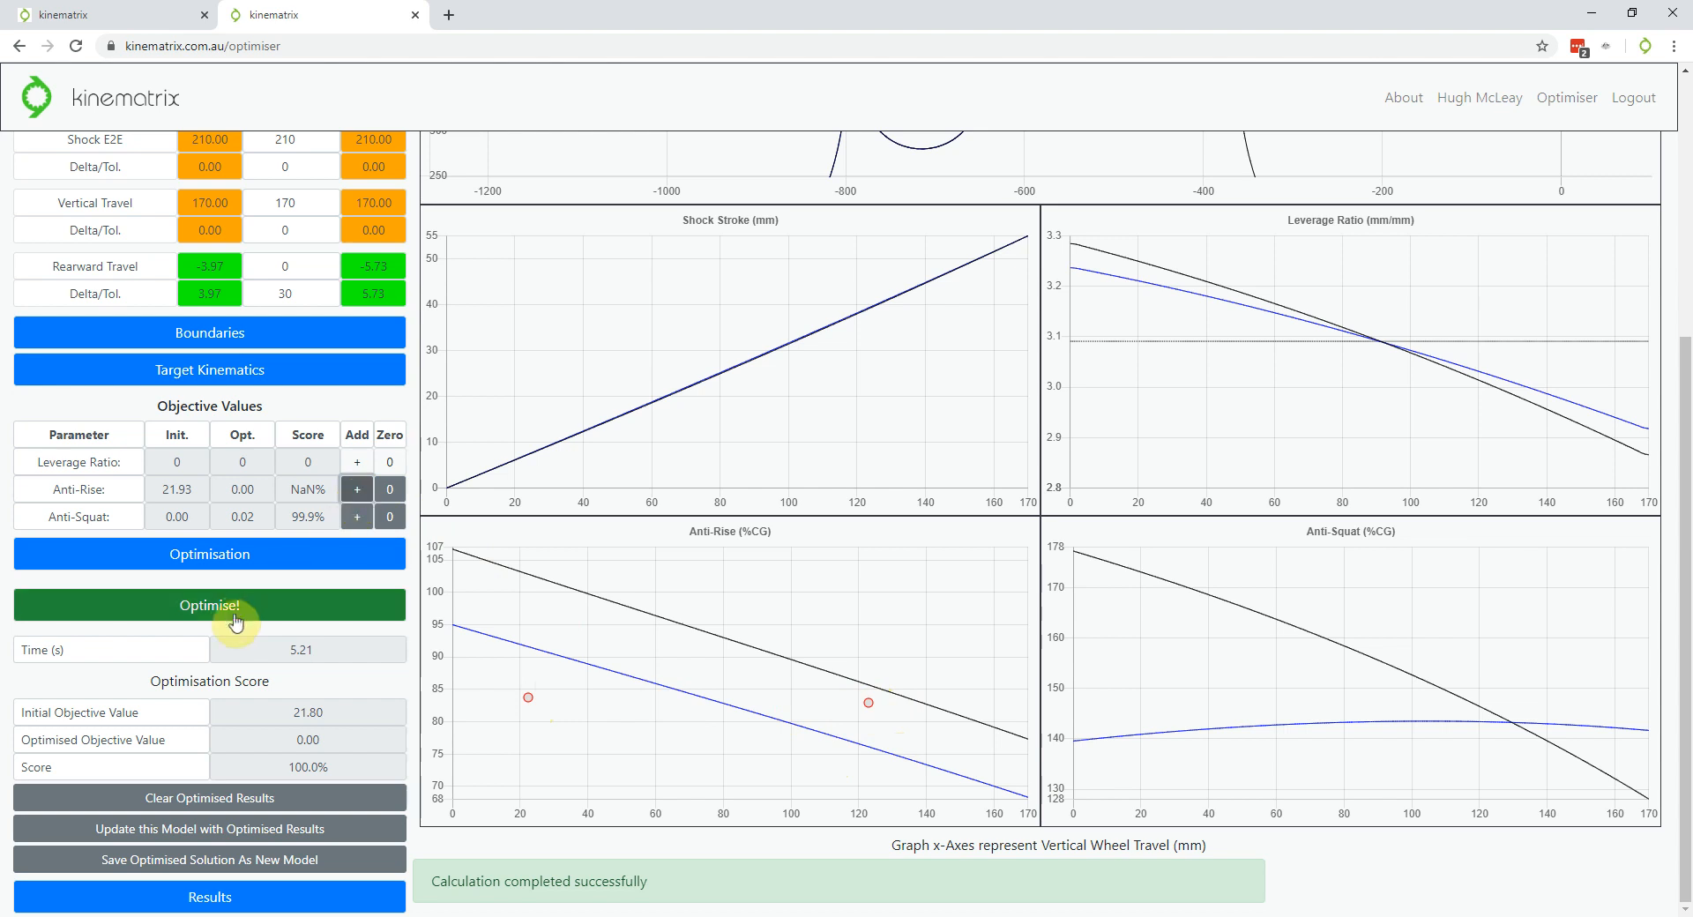
# Optimise against the two anti-rise targets, lowering the objective to 11.47 for a 47.4% score
pyautogui.click(261, 605)
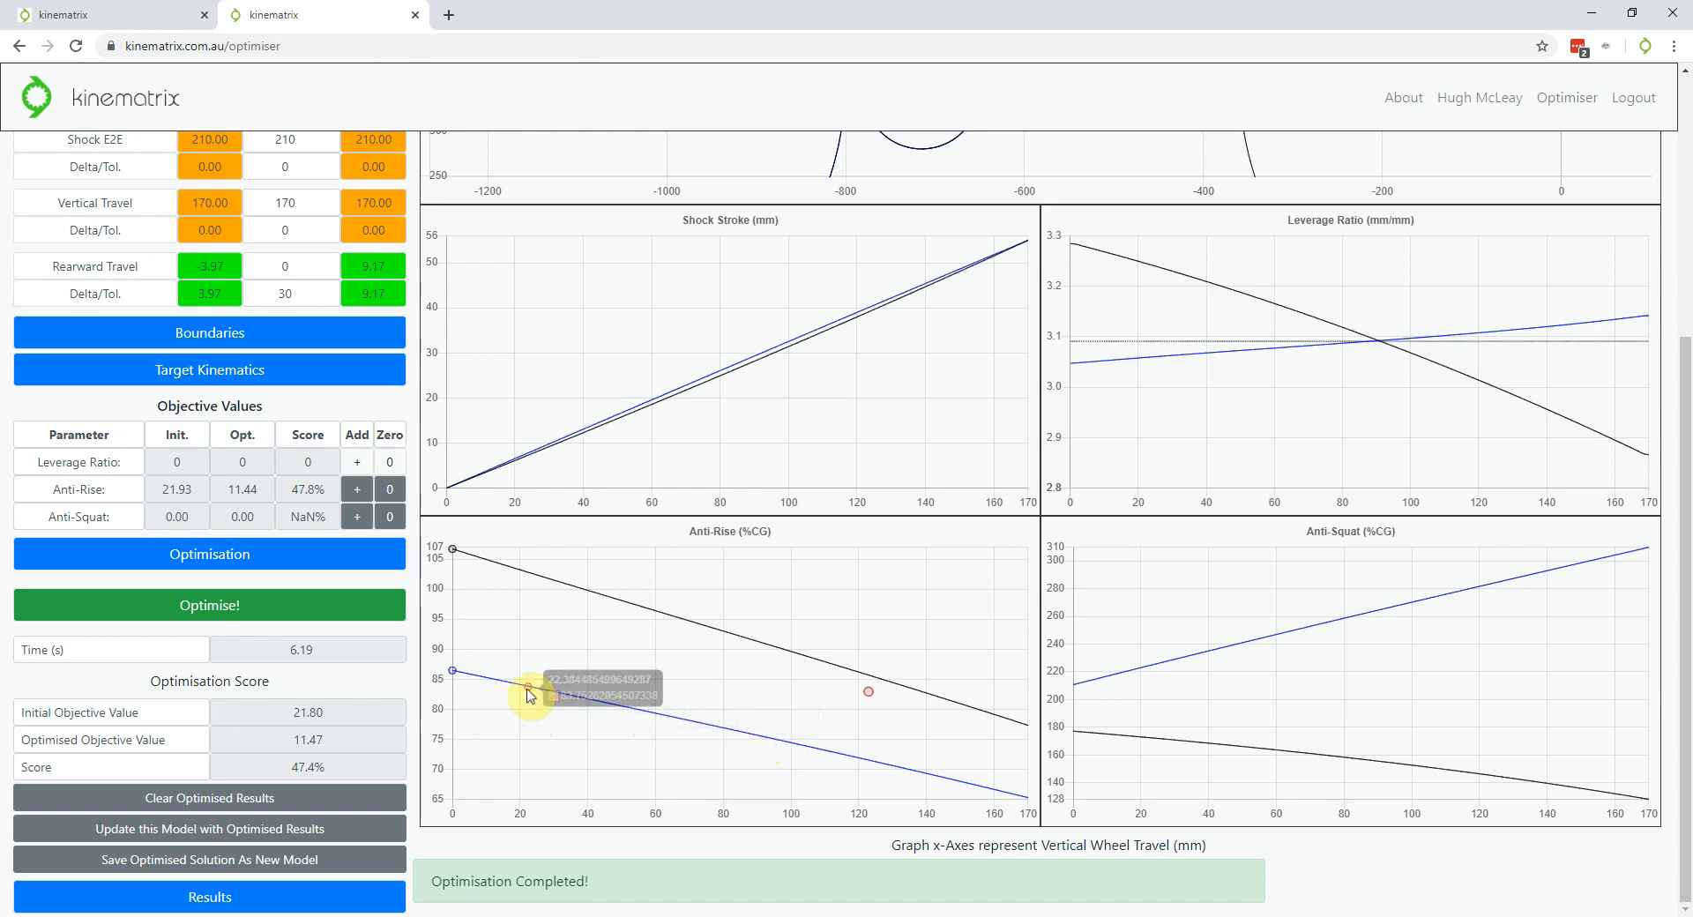
pyautogui.scroll(4, 220, 652)
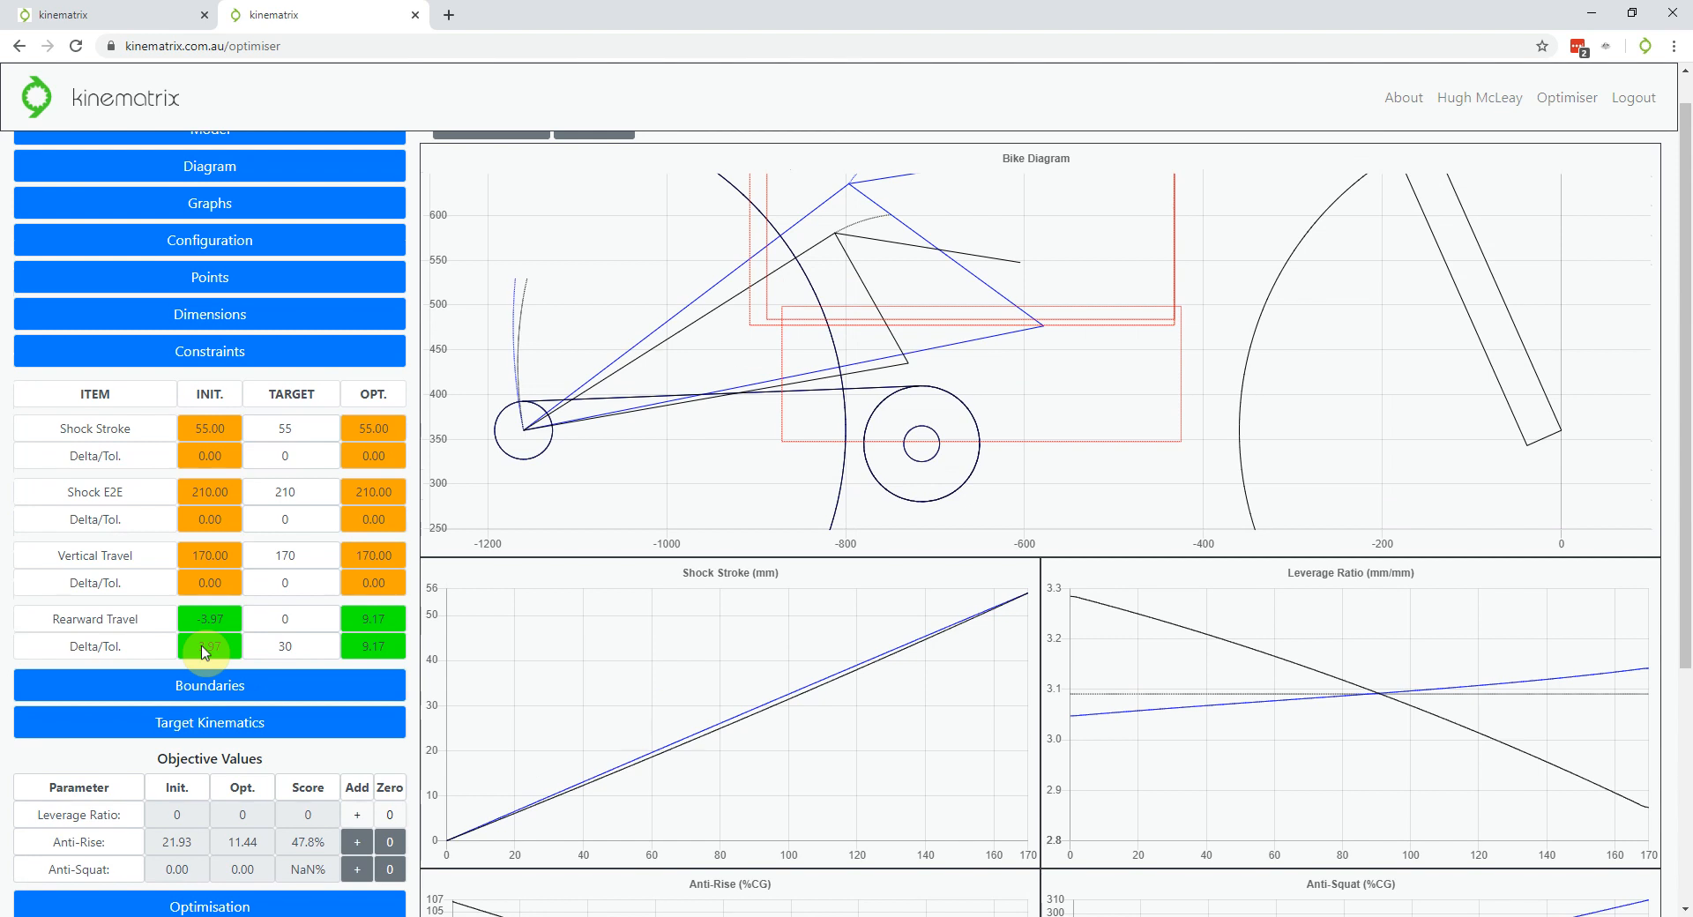
pyautogui.scroll(1, 203, 651)
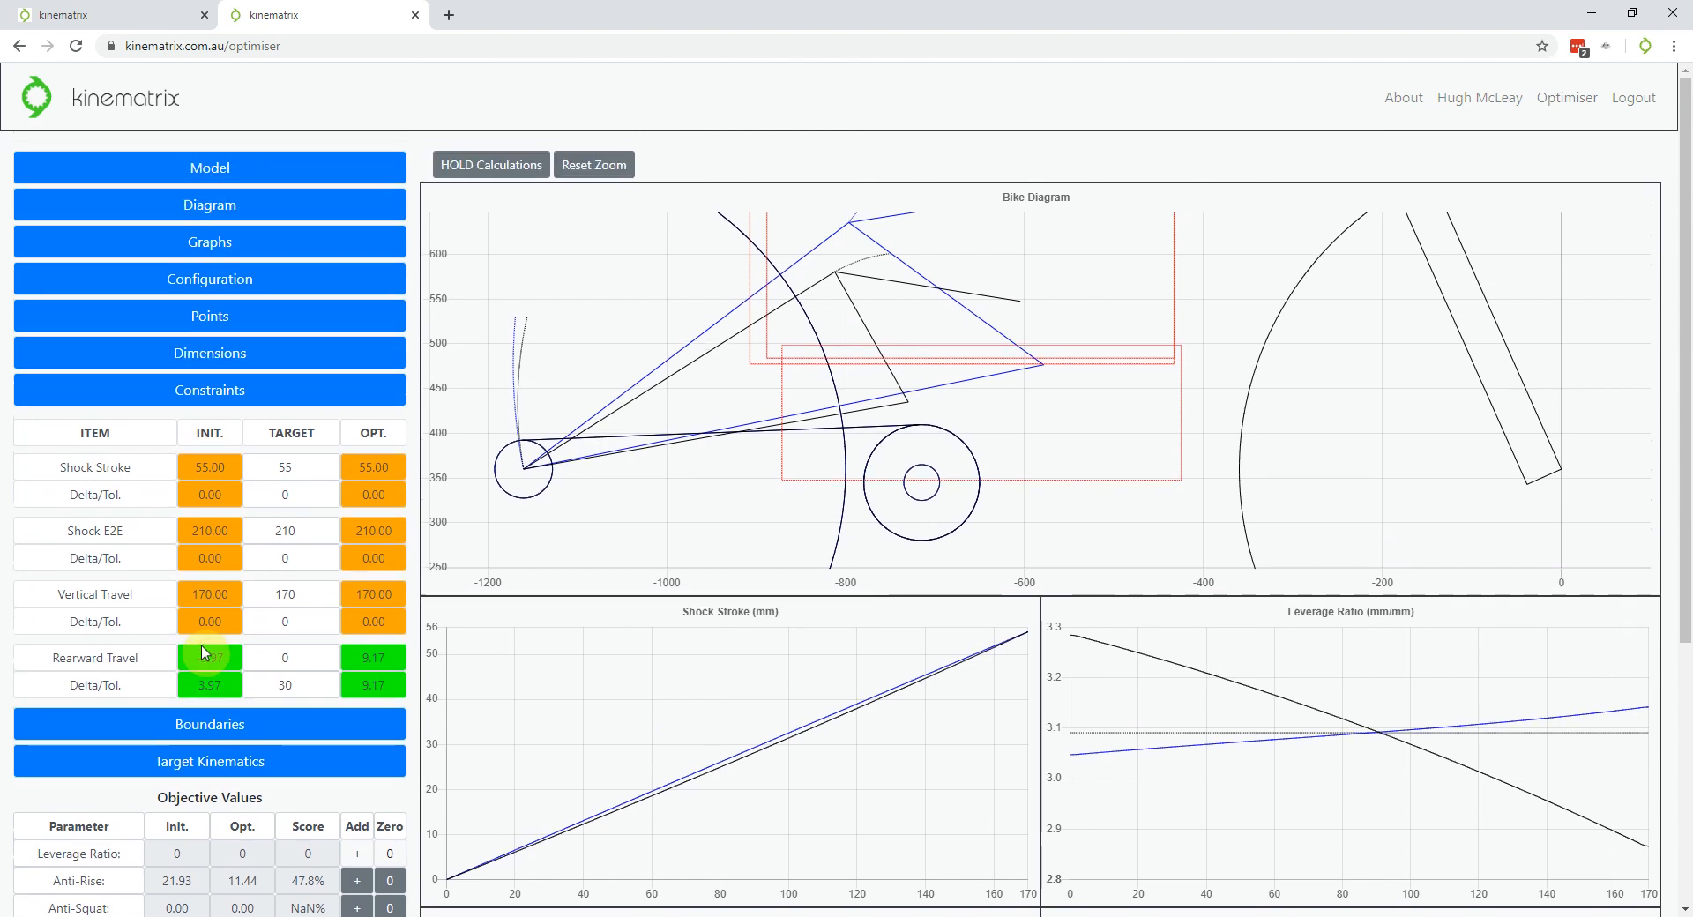
pyautogui.scroll(-4, 688, 520)
pyautogui.scroll(2, 1002, 309)
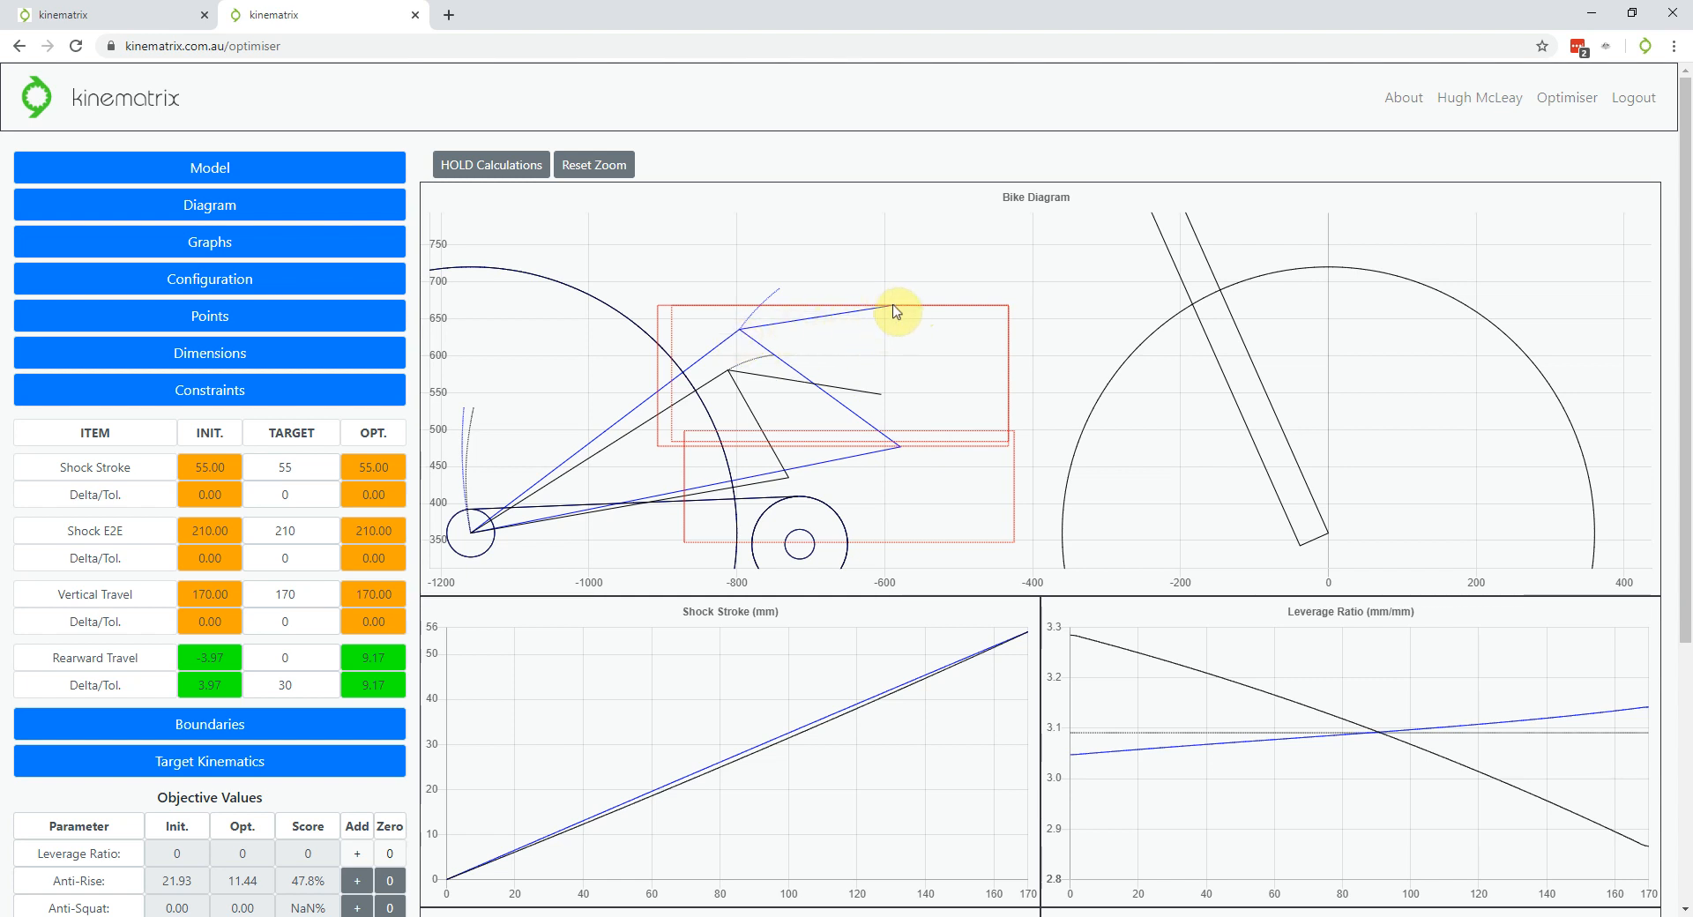
# Inspect the optimised linkage on the Bike Diagram and the kinematic graphs
pyautogui.moveTo(896, 309)
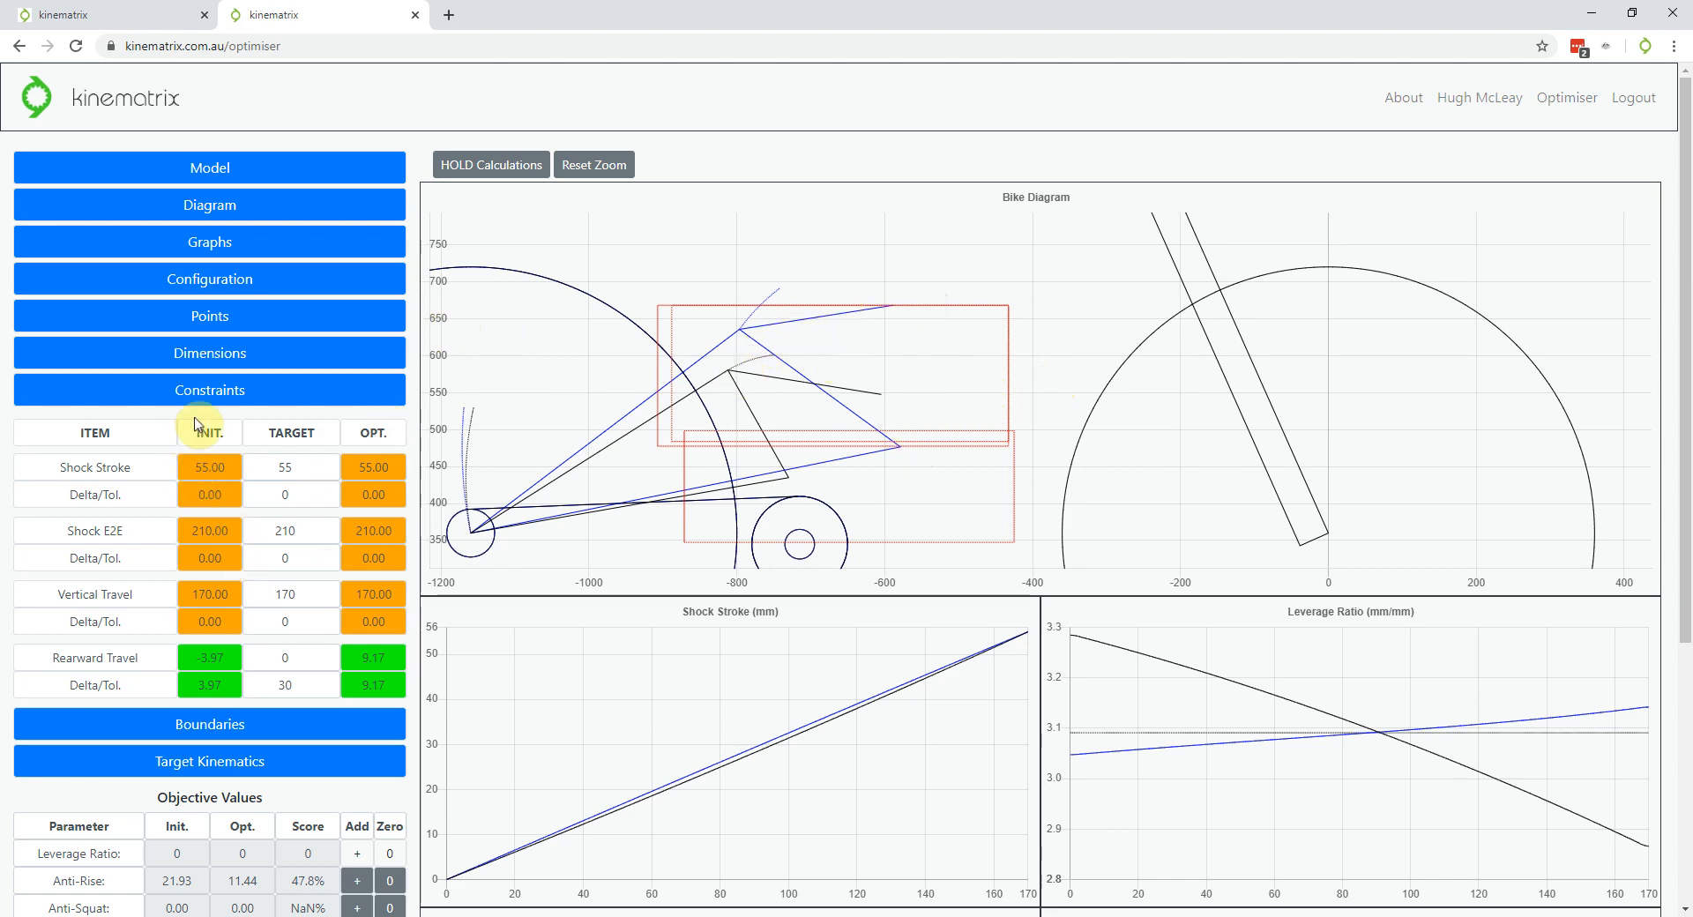
pyautogui.scroll(-1, 198, 423)
pyautogui.scroll(-4, 199, 423)
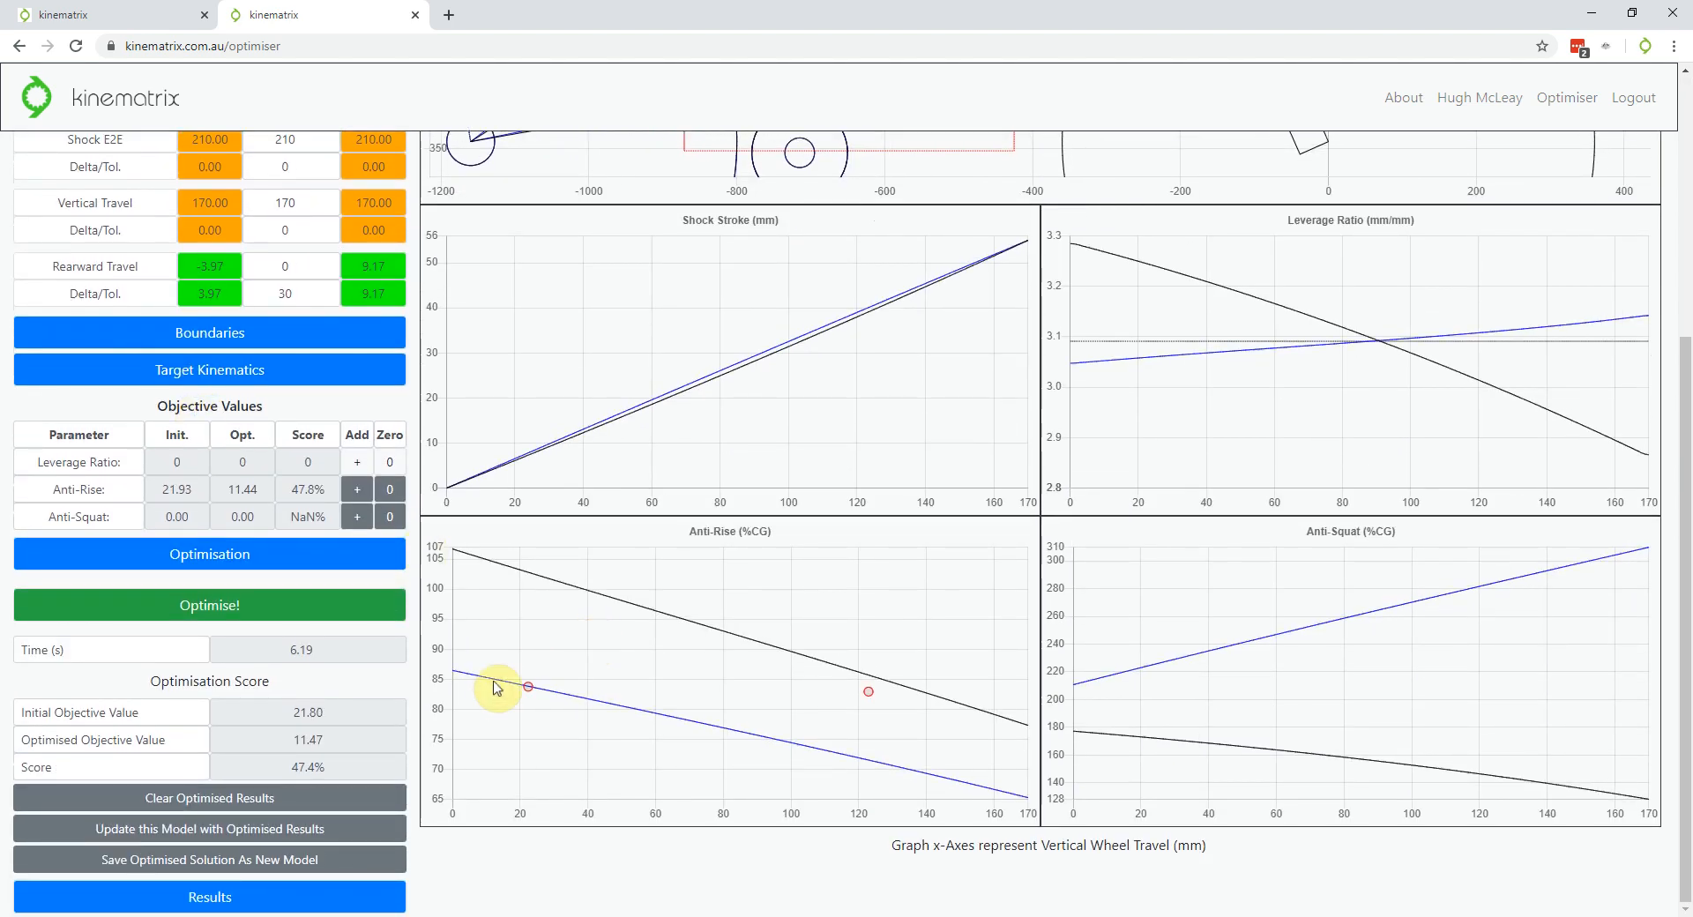
pyautogui.moveTo(545, 690)
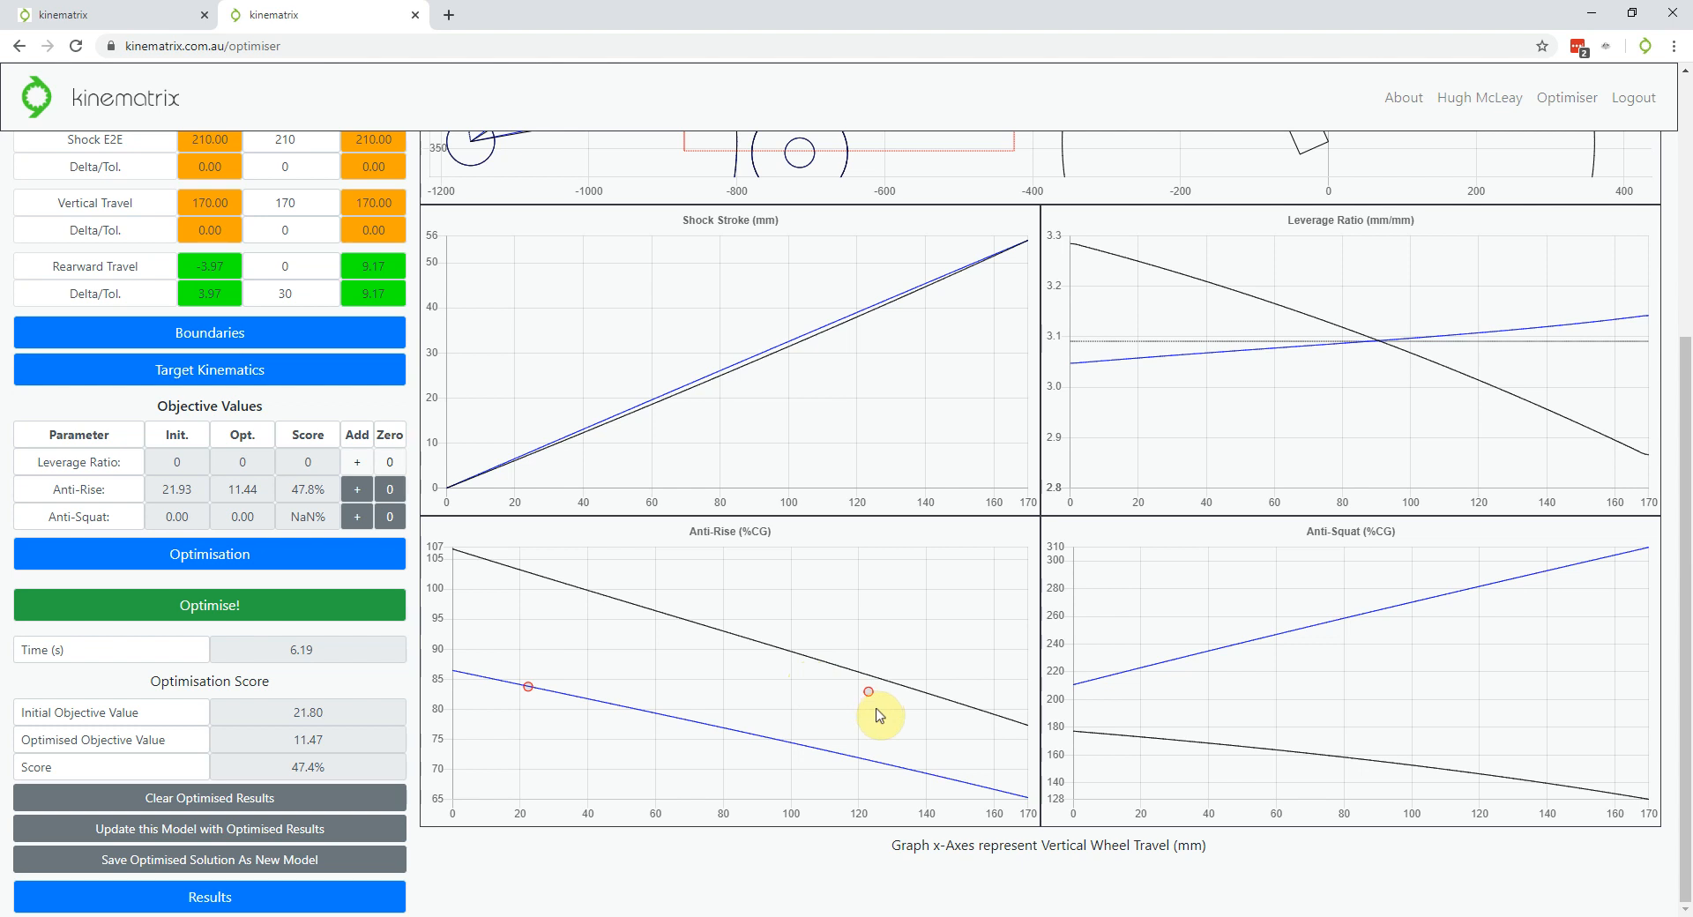
# Clear old anti-rise targets and results, add new targets near 30 mm, re-optimise to 0.70 (97.6%)
pyautogui.click(392, 493)
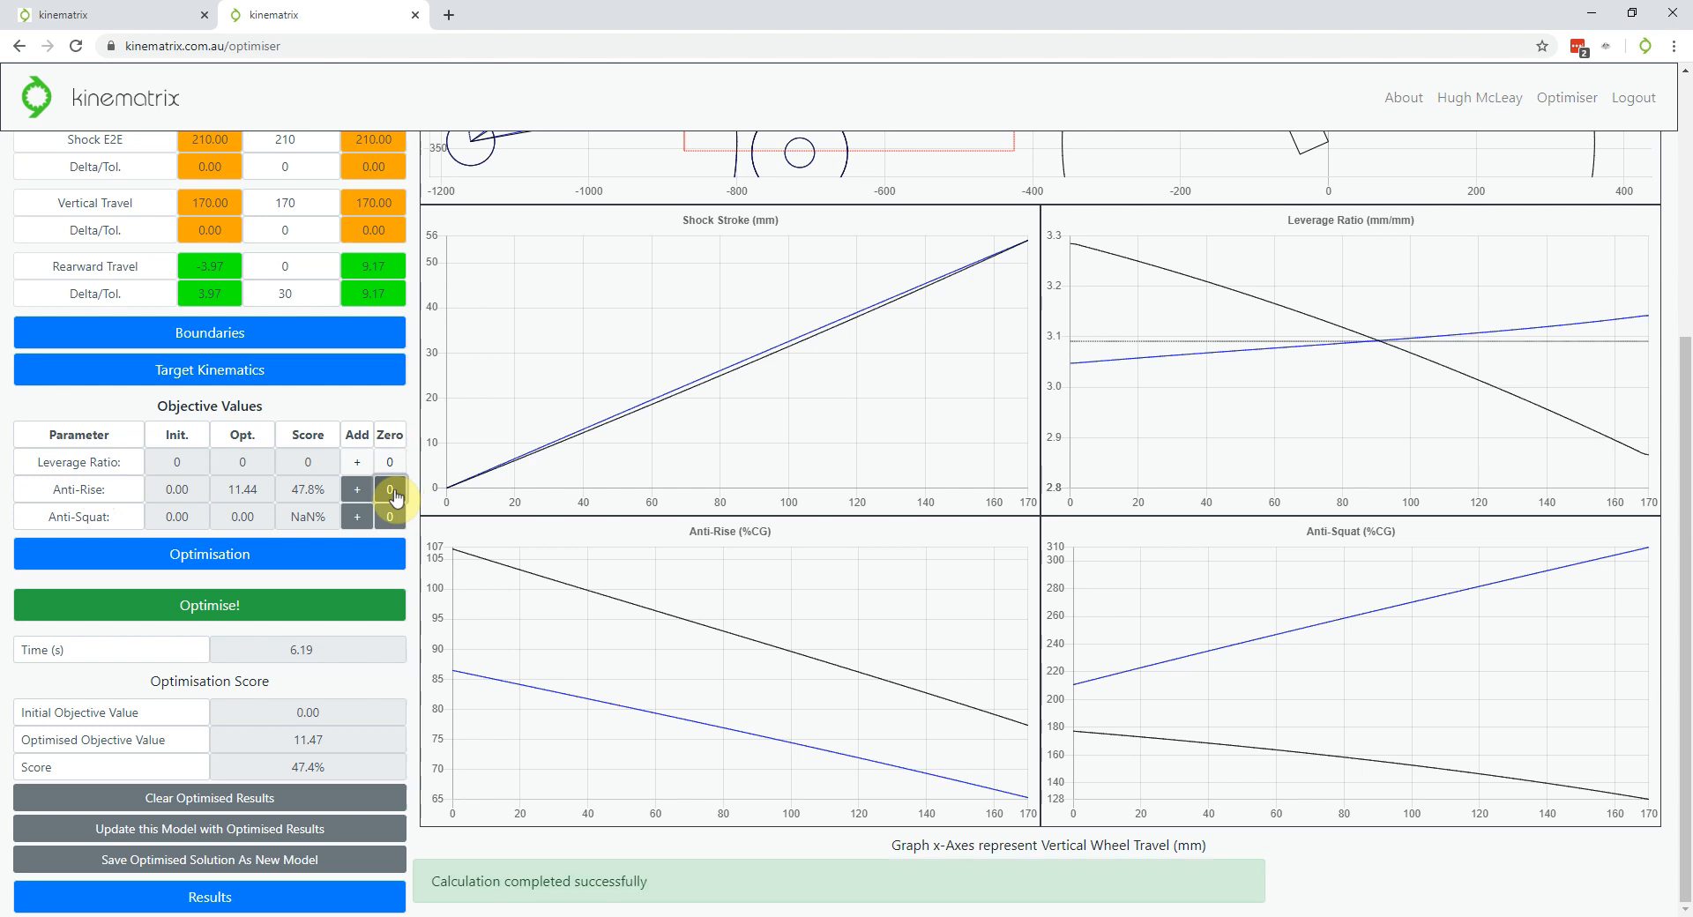
pyautogui.click(240, 798)
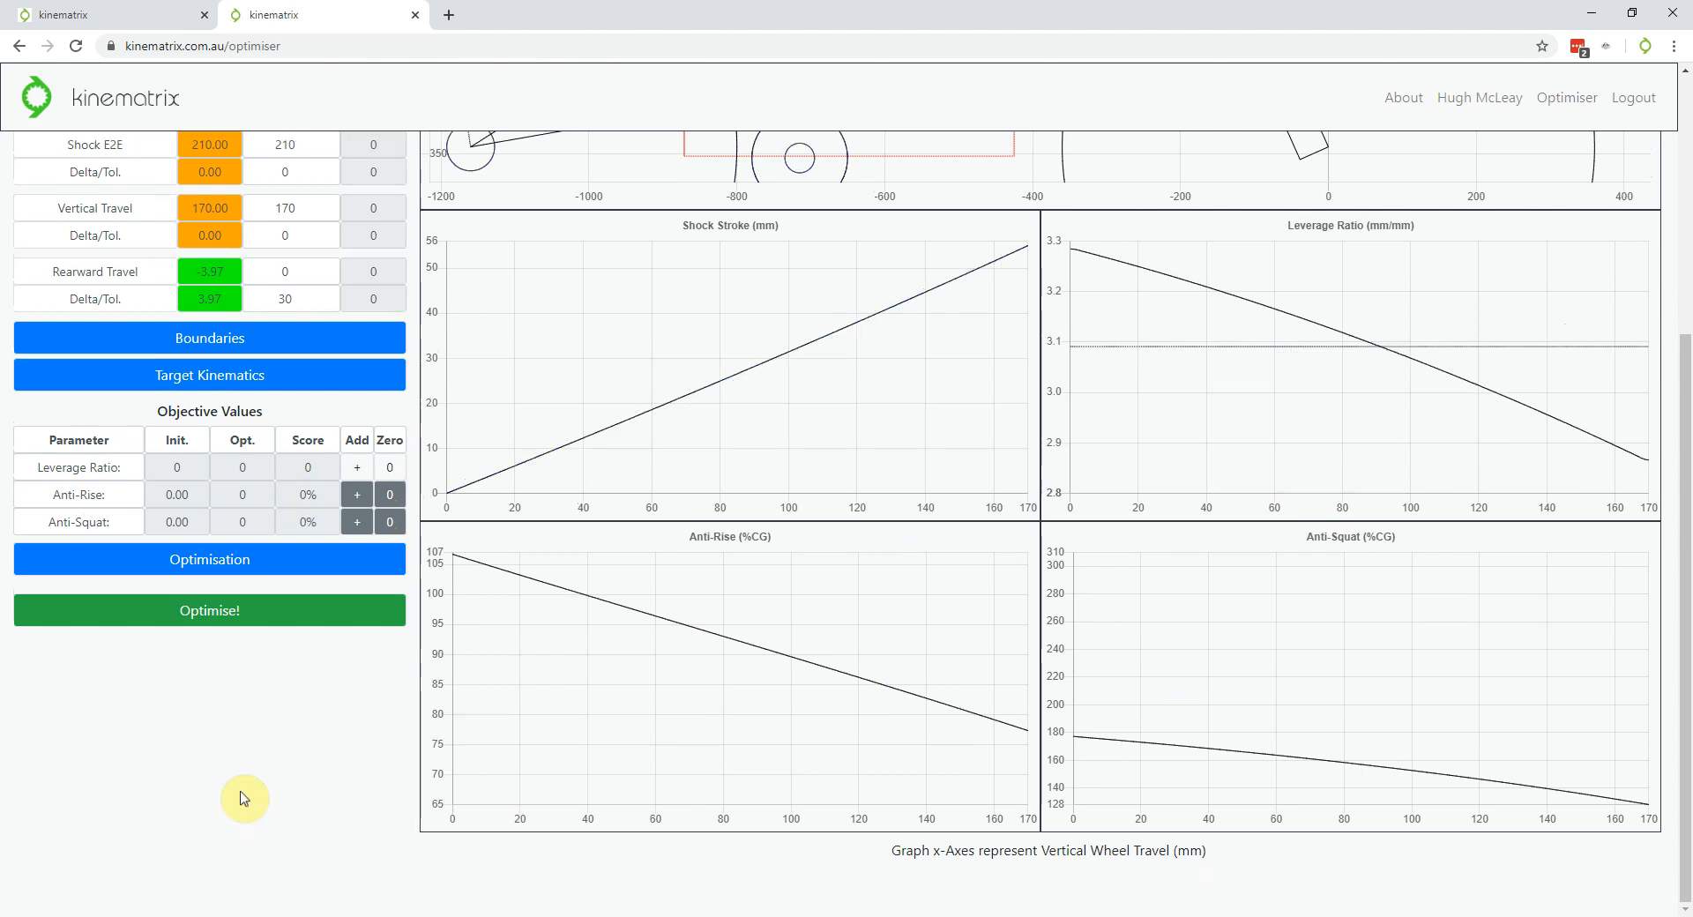
pyautogui.click(357, 501)
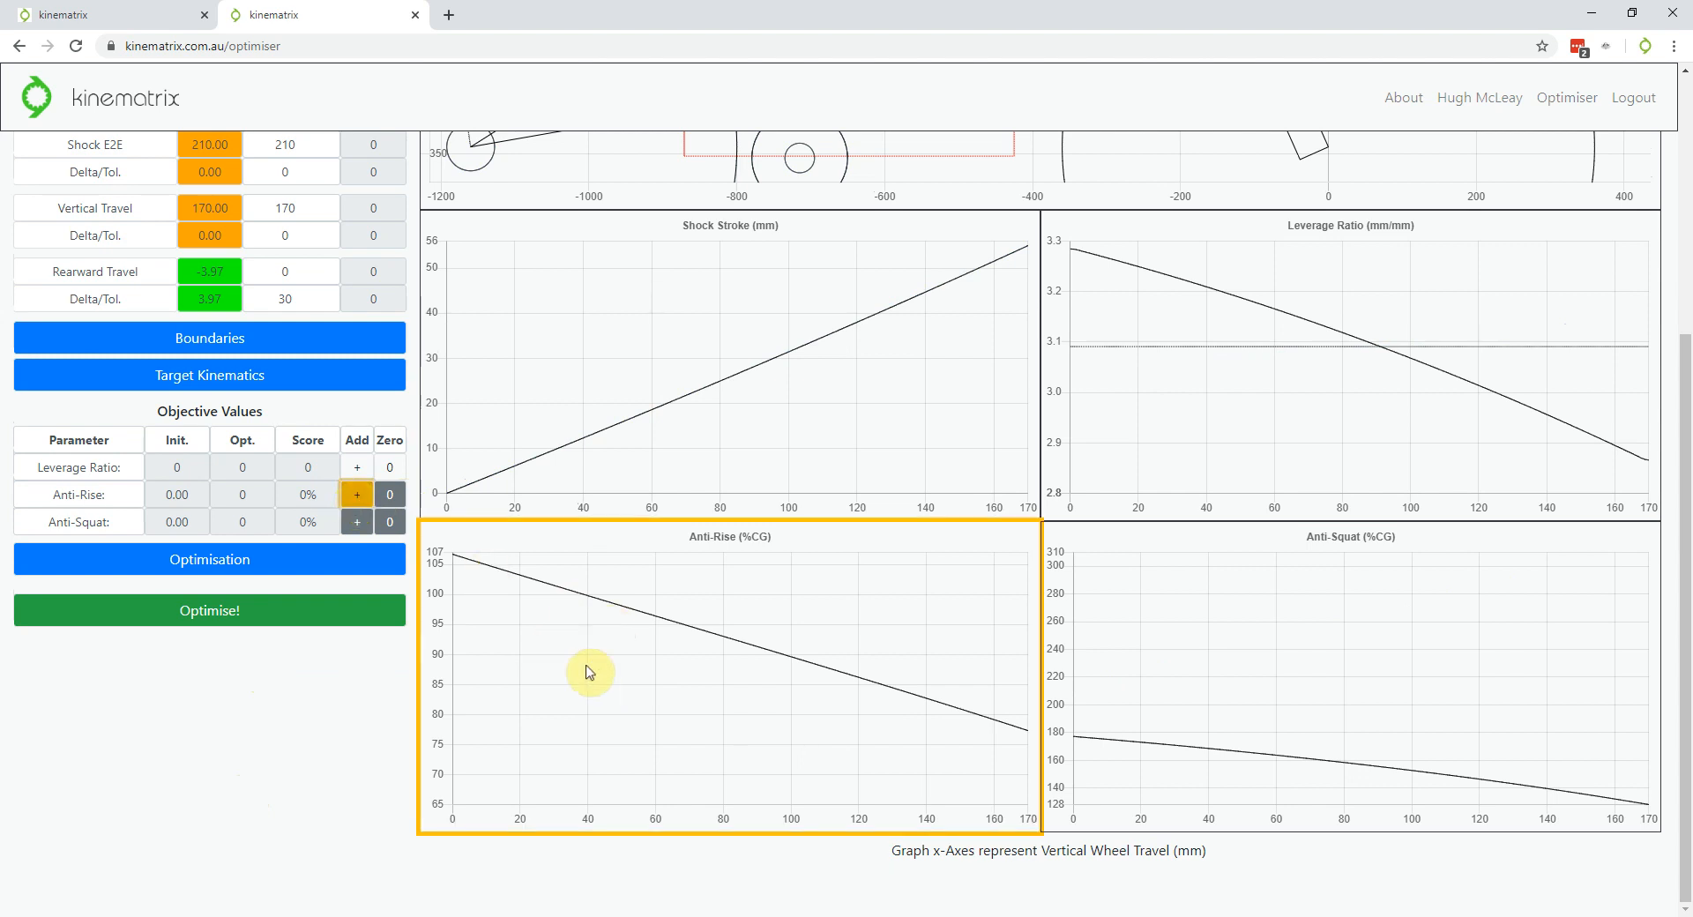
pyautogui.click(554, 673)
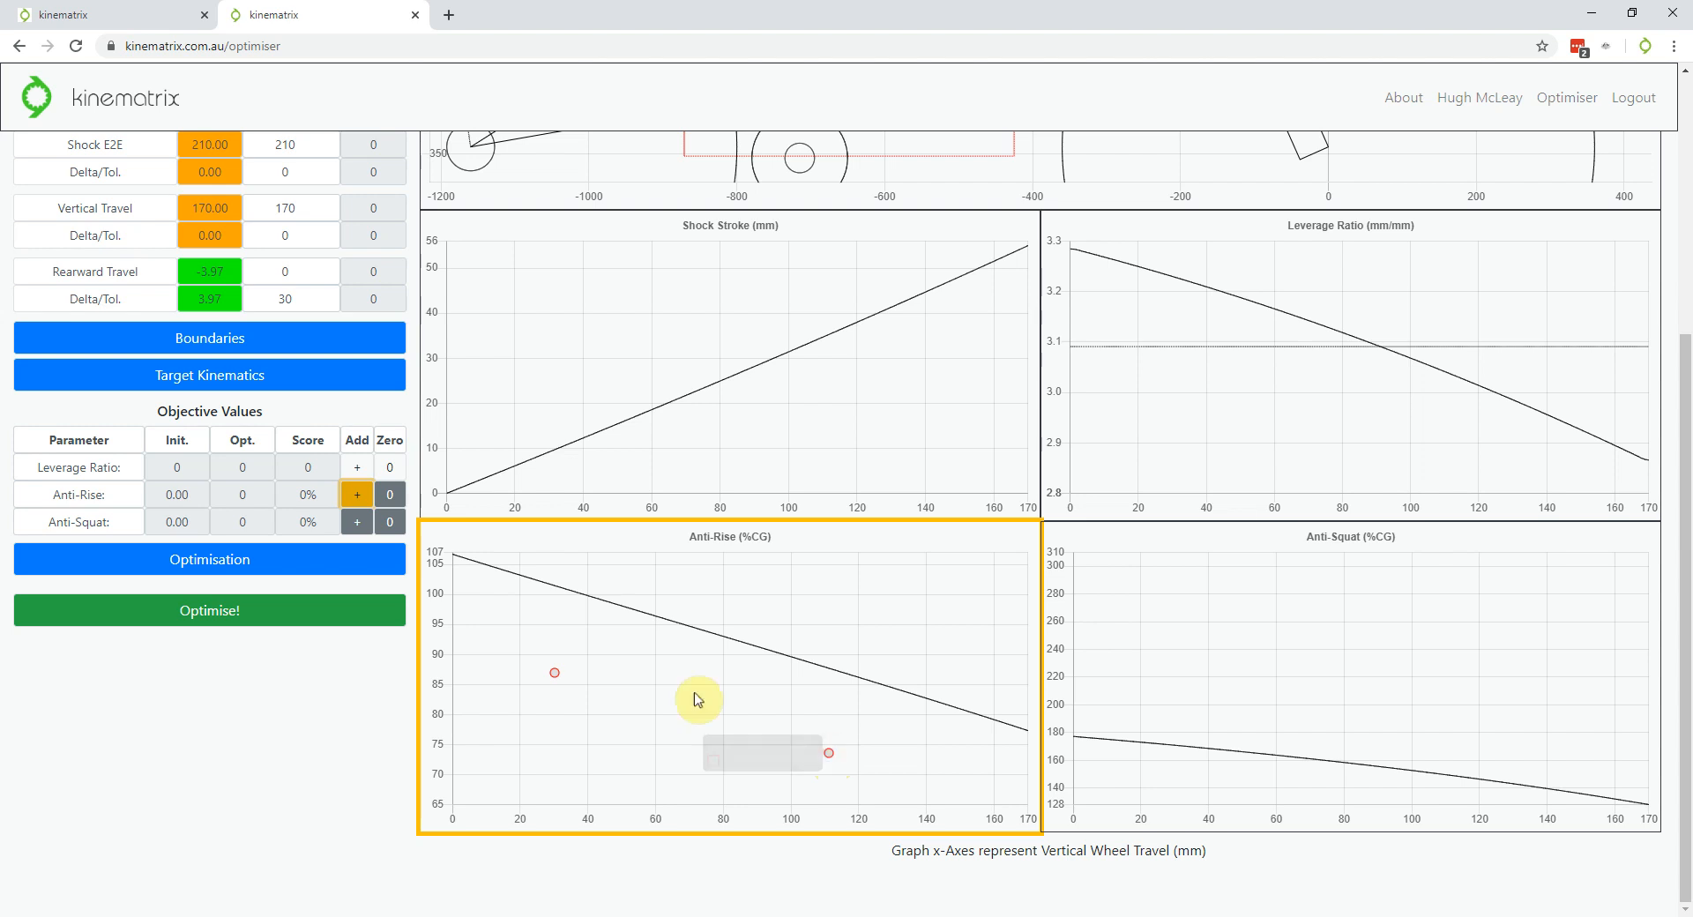
pyautogui.click(356, 501)
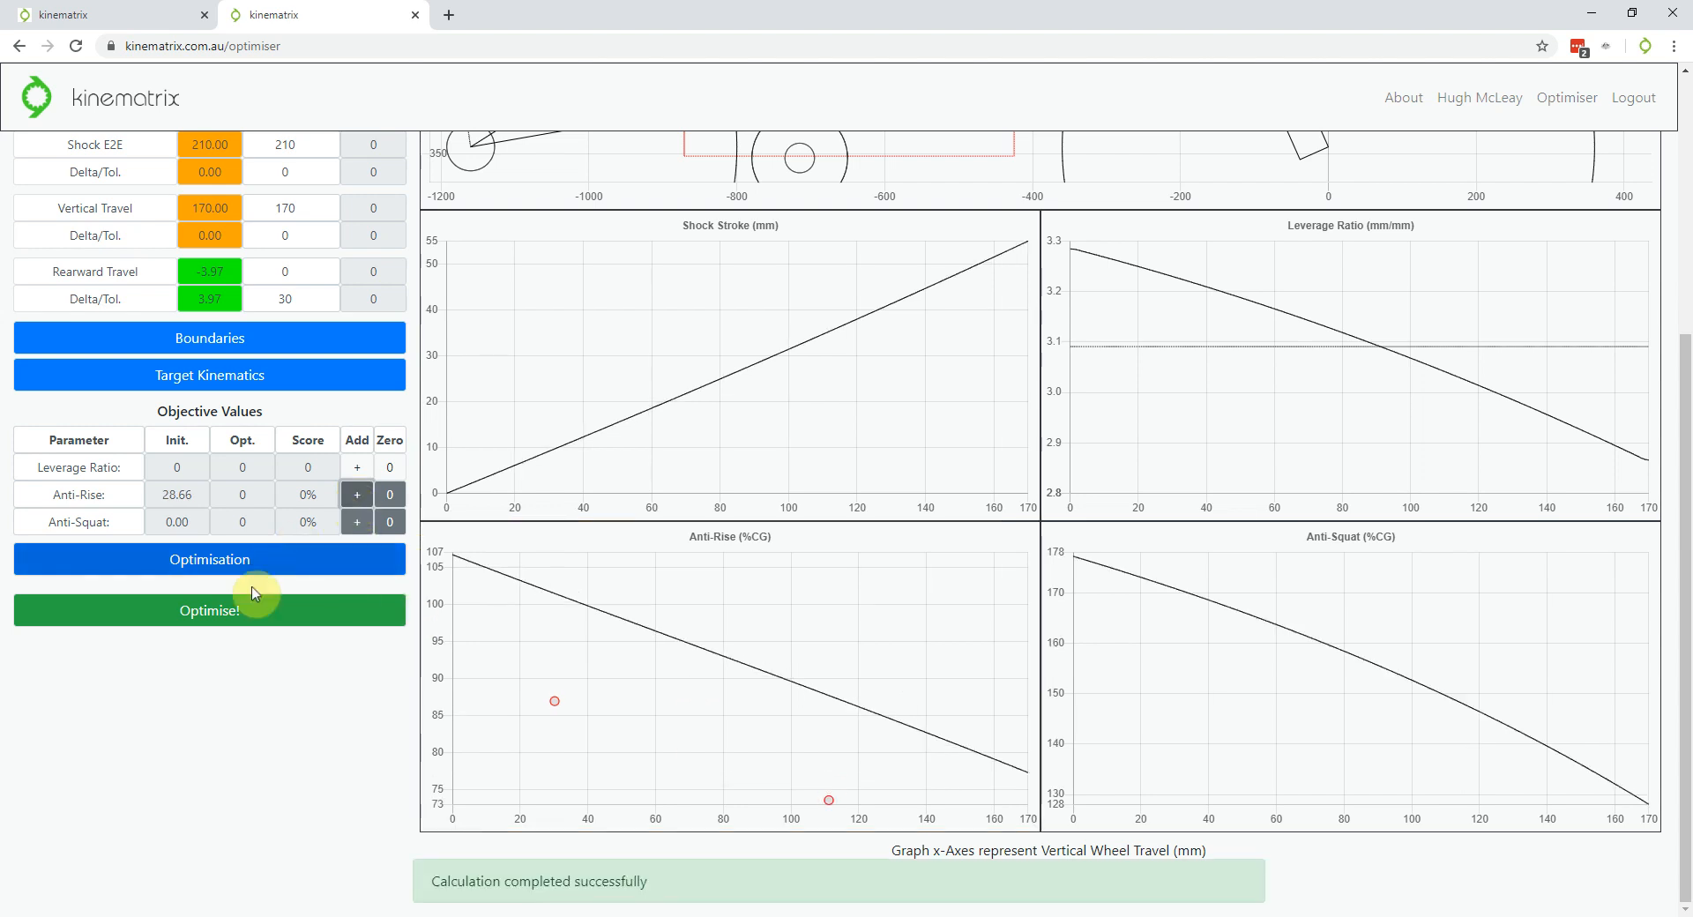
pyautogui.click(220, 611)
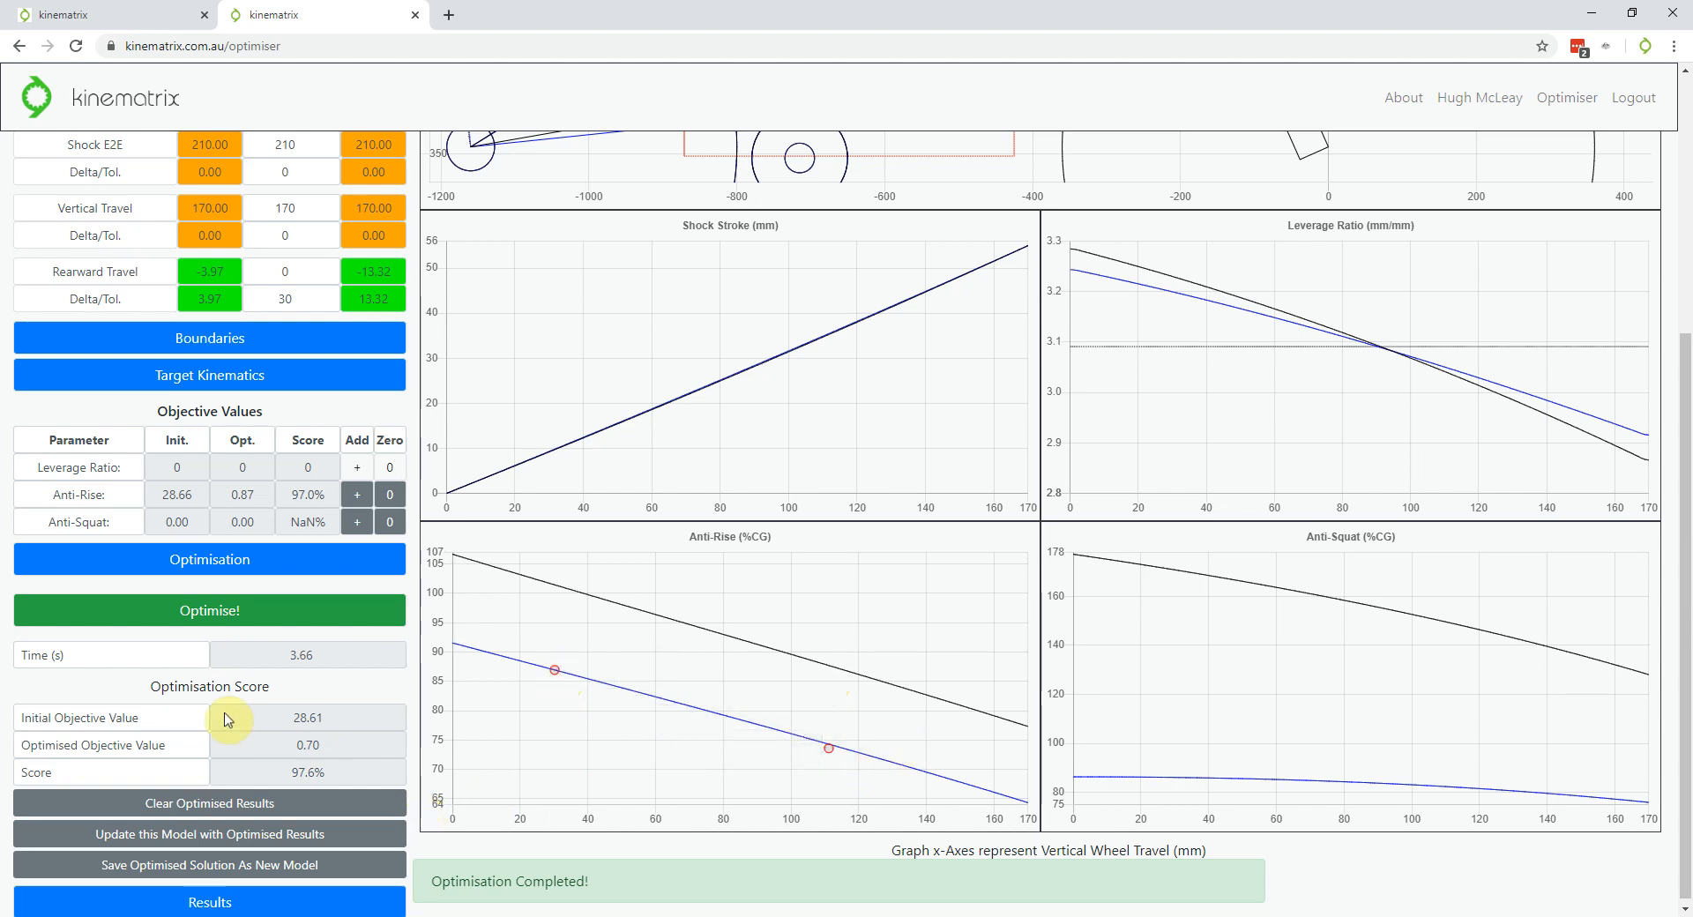
# Review the optimised anti-rise curve passing both targets near 87 and 74 %CG, scoring 97.0%
pyautogui.scroll(2, 227, 719)
pyautogui.scroll(3, 227, 719)
pyautogui.scroll(2, 815, 494)
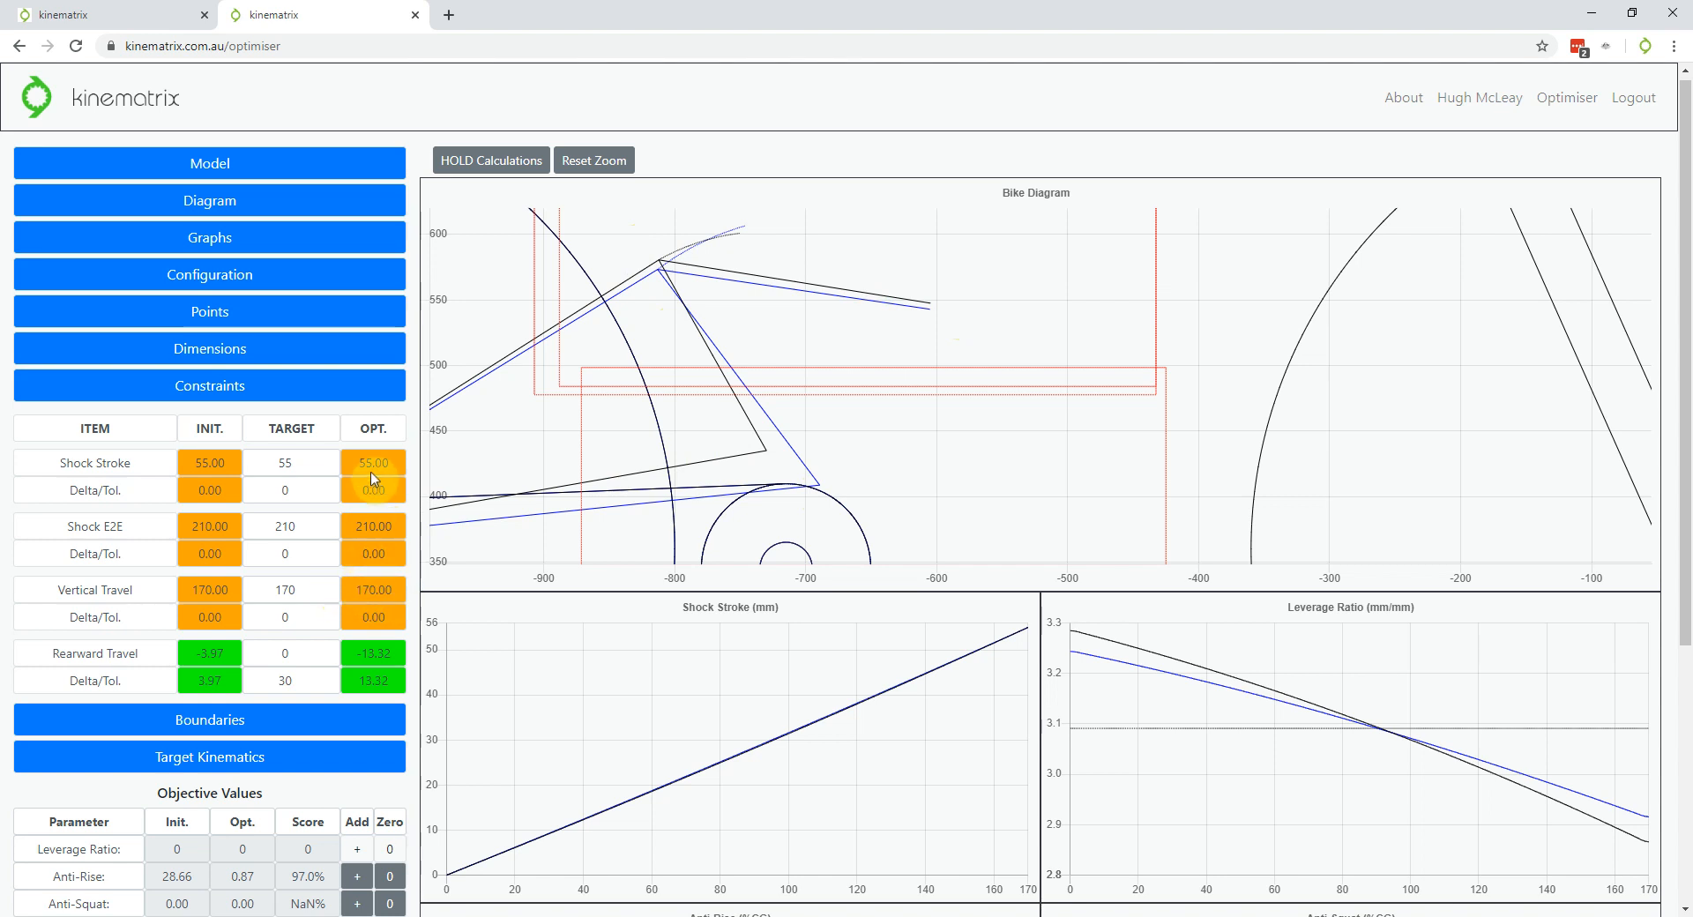
pyautogui.scroll(-4, 344, 481)
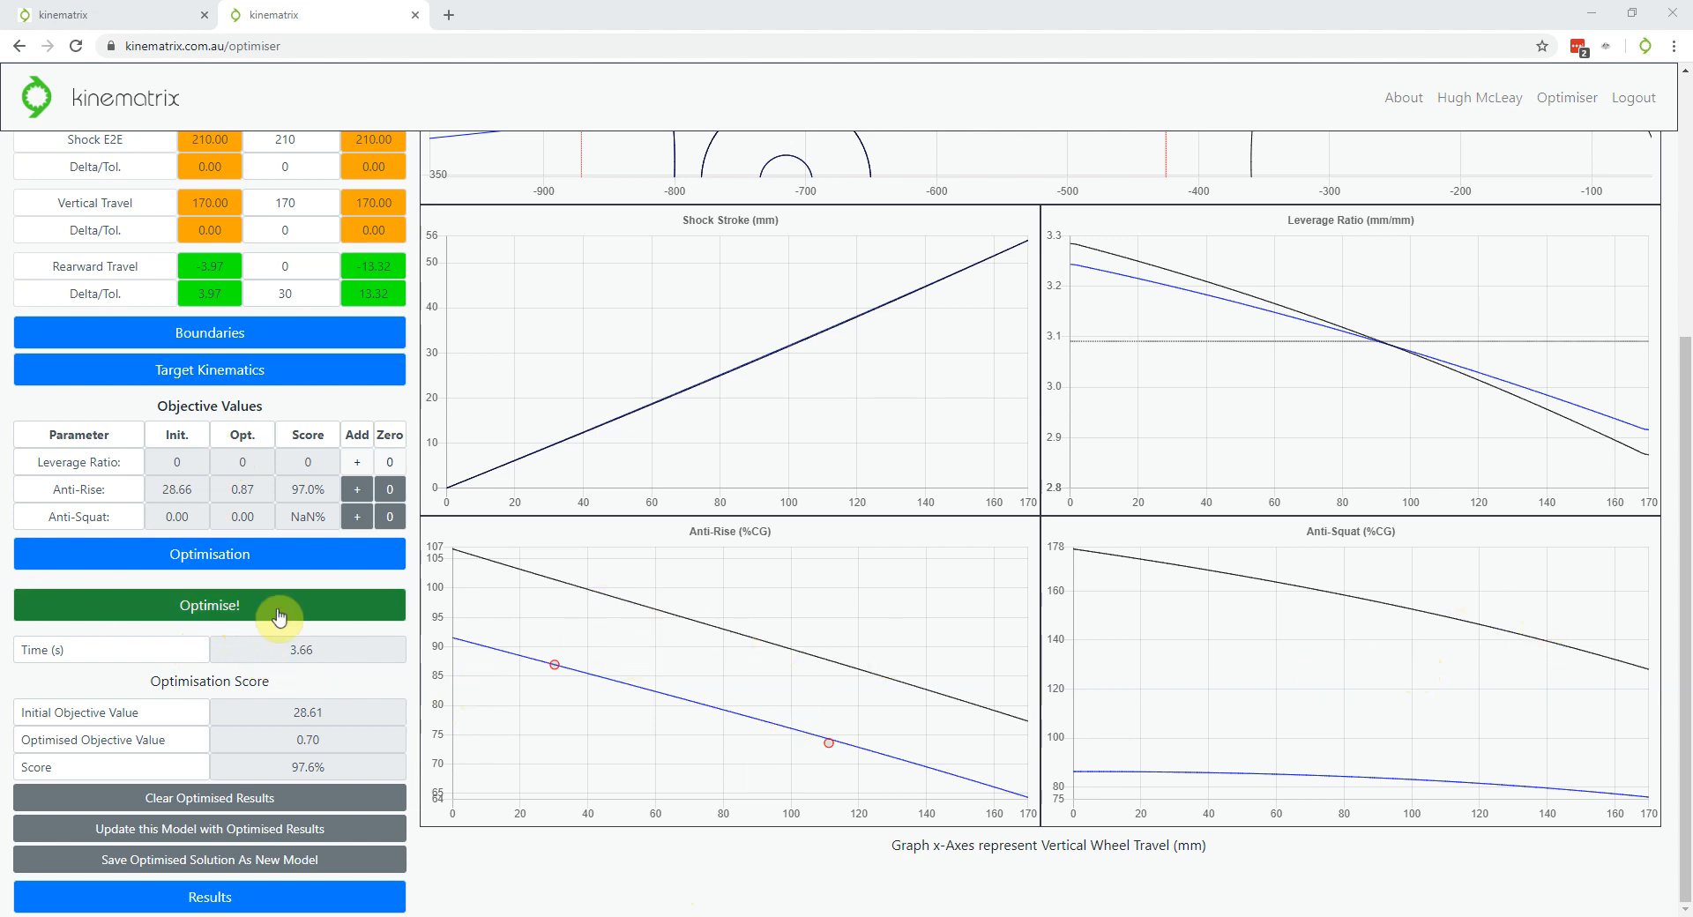
pyautogui.scroll(2, 125, 657)
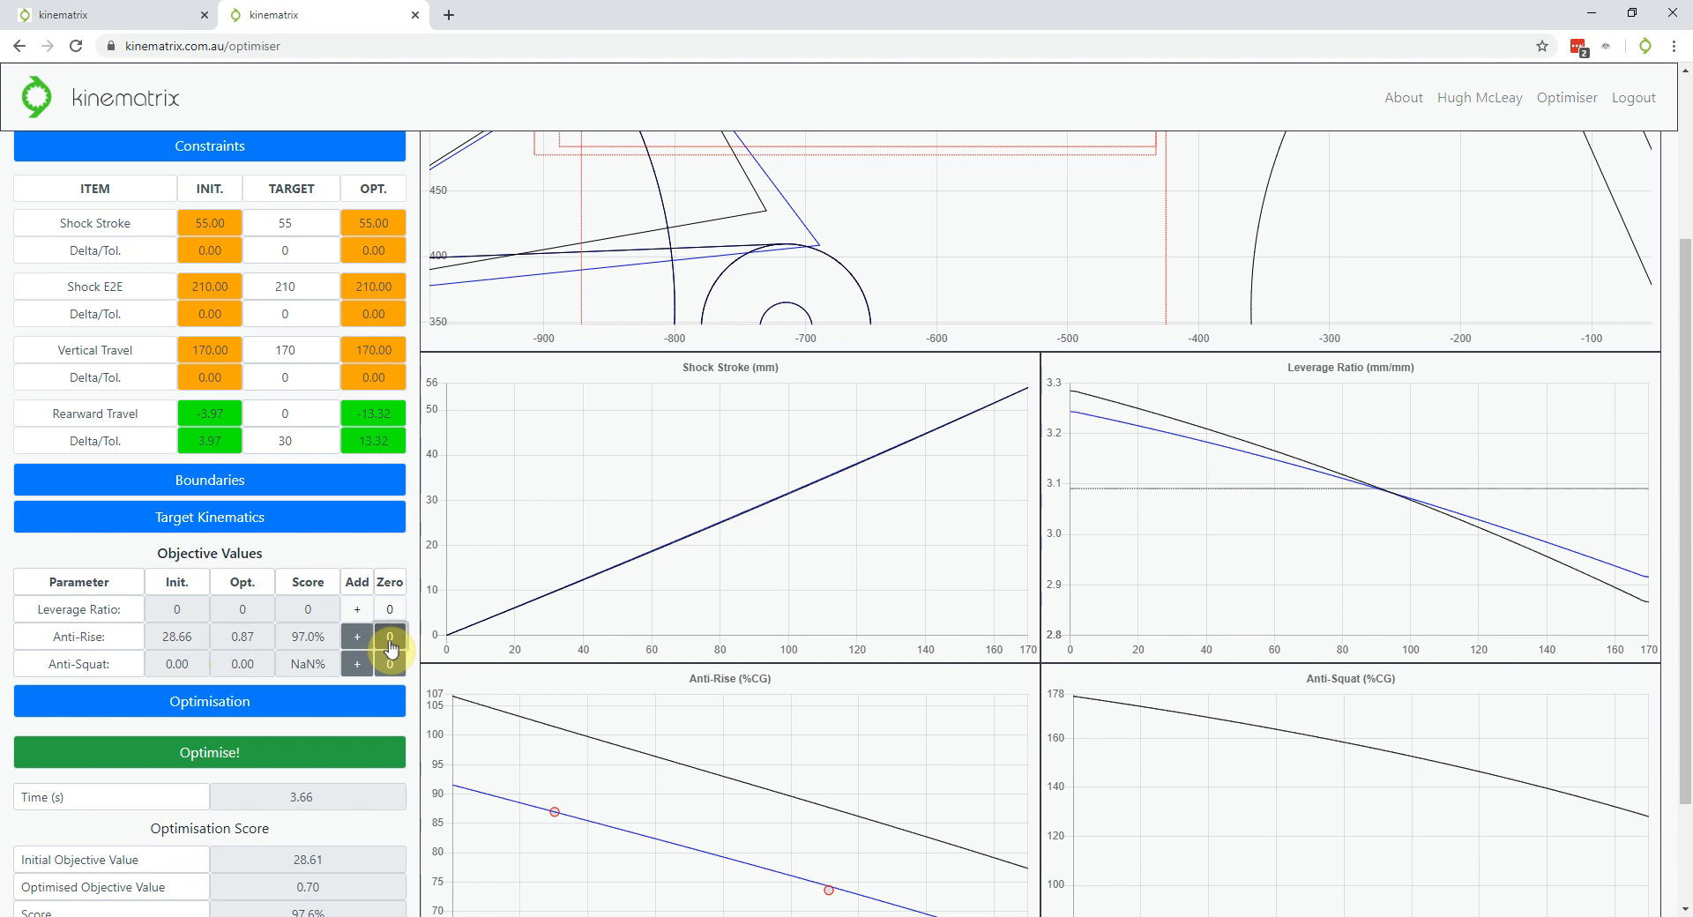
# Remove the existing Anti-Rise target points and clear the previous optimised results
pyautogui.click(391, 650)
pyautogui.scroll(-2, 392, 650)
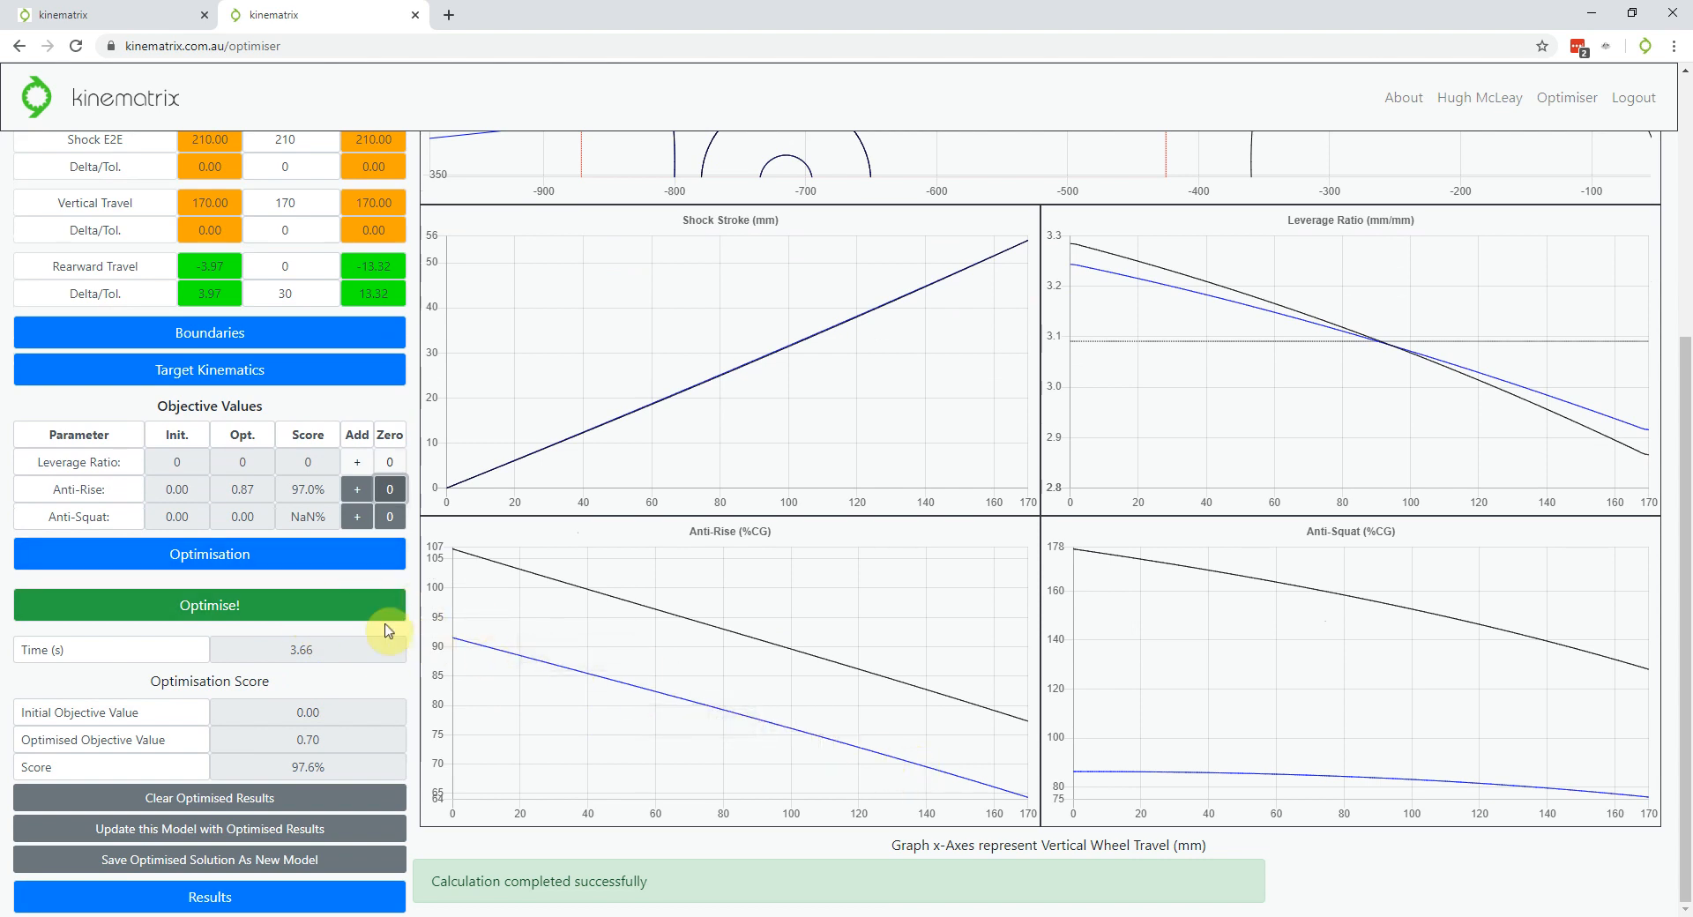
pyautogui.click(227, 798)
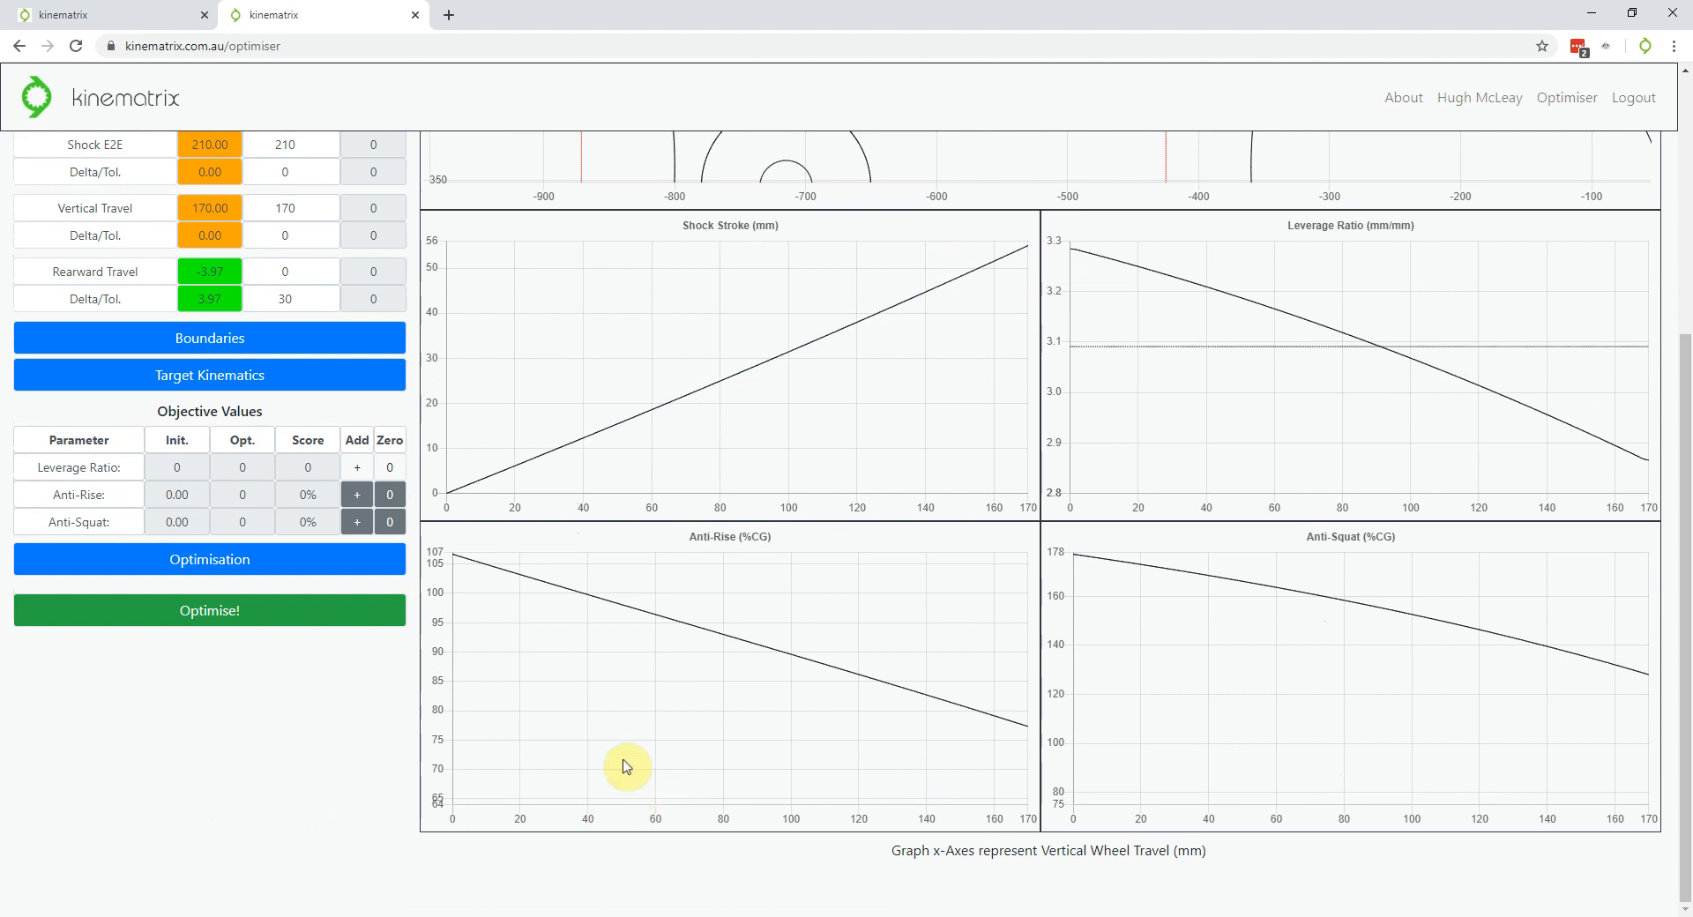
# Place one target point on the Anti-Rise graph and one on the Anti-Squat graph
pyautogui.click(357, 495)
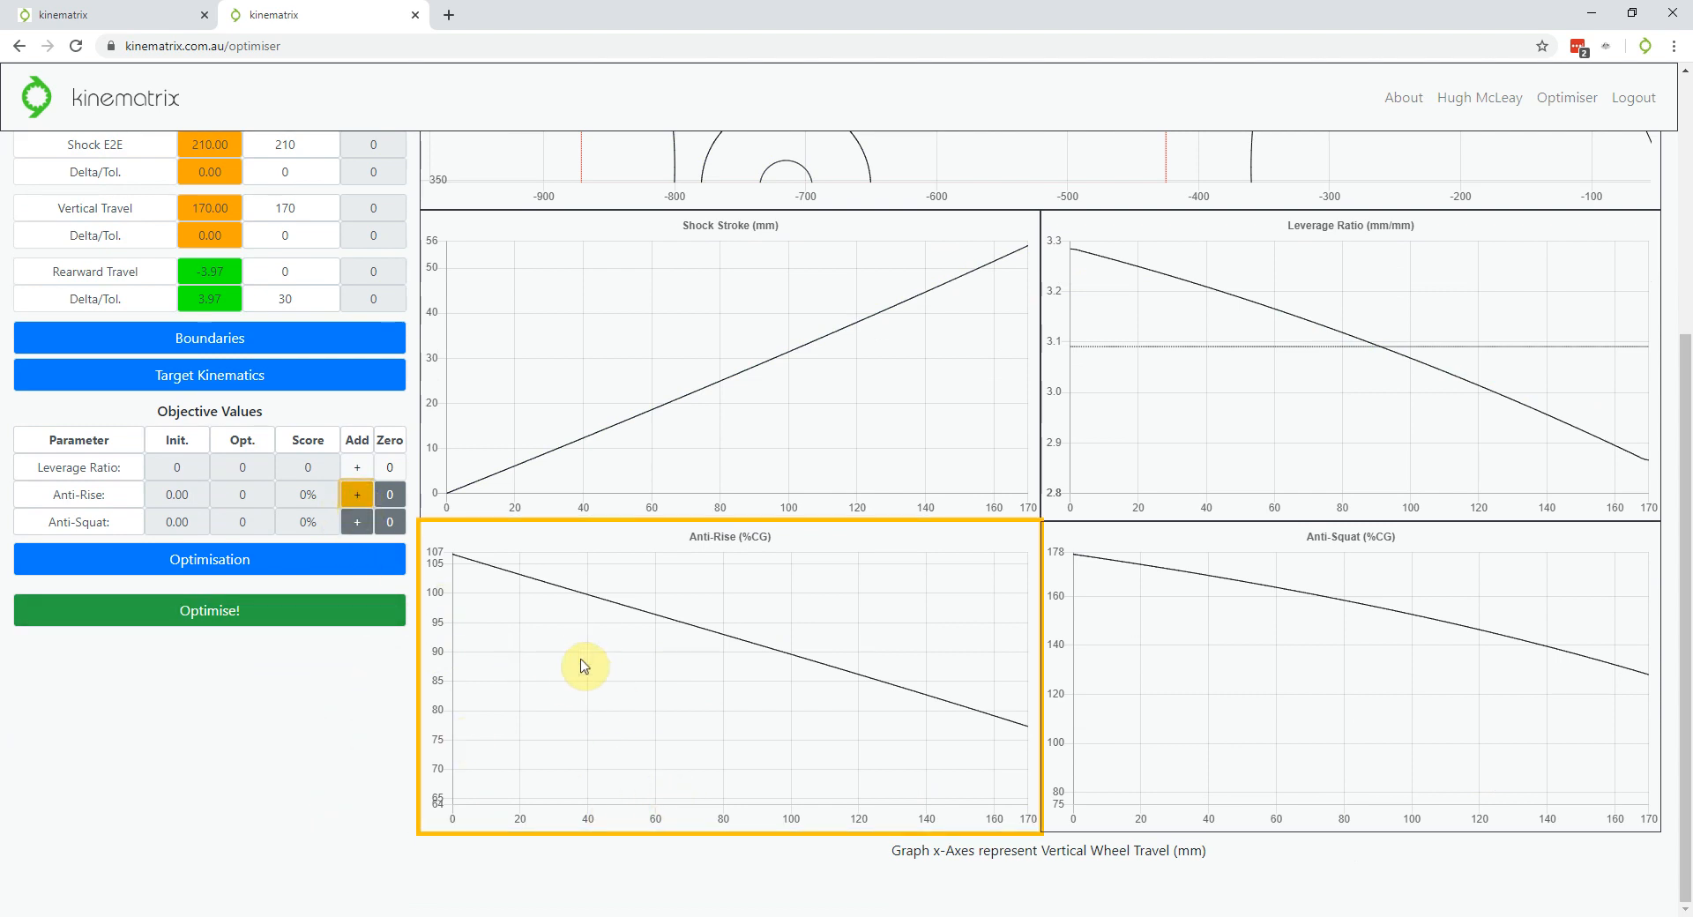
pyautogui.click(357, 495)
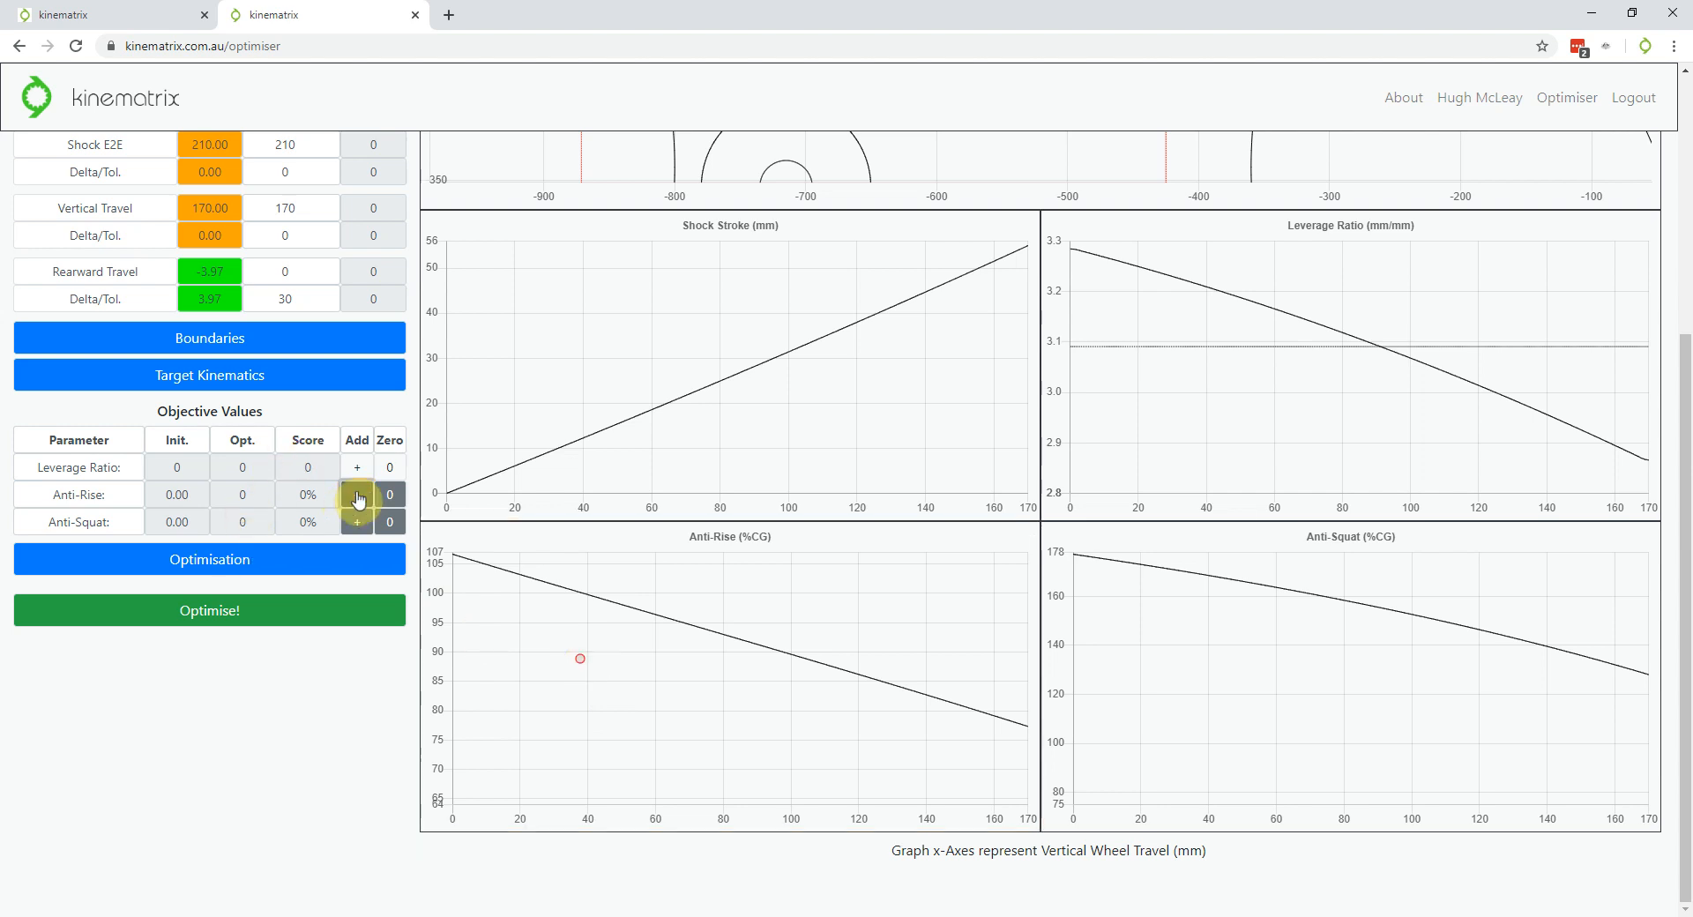
pyautogui.click(357, 522)
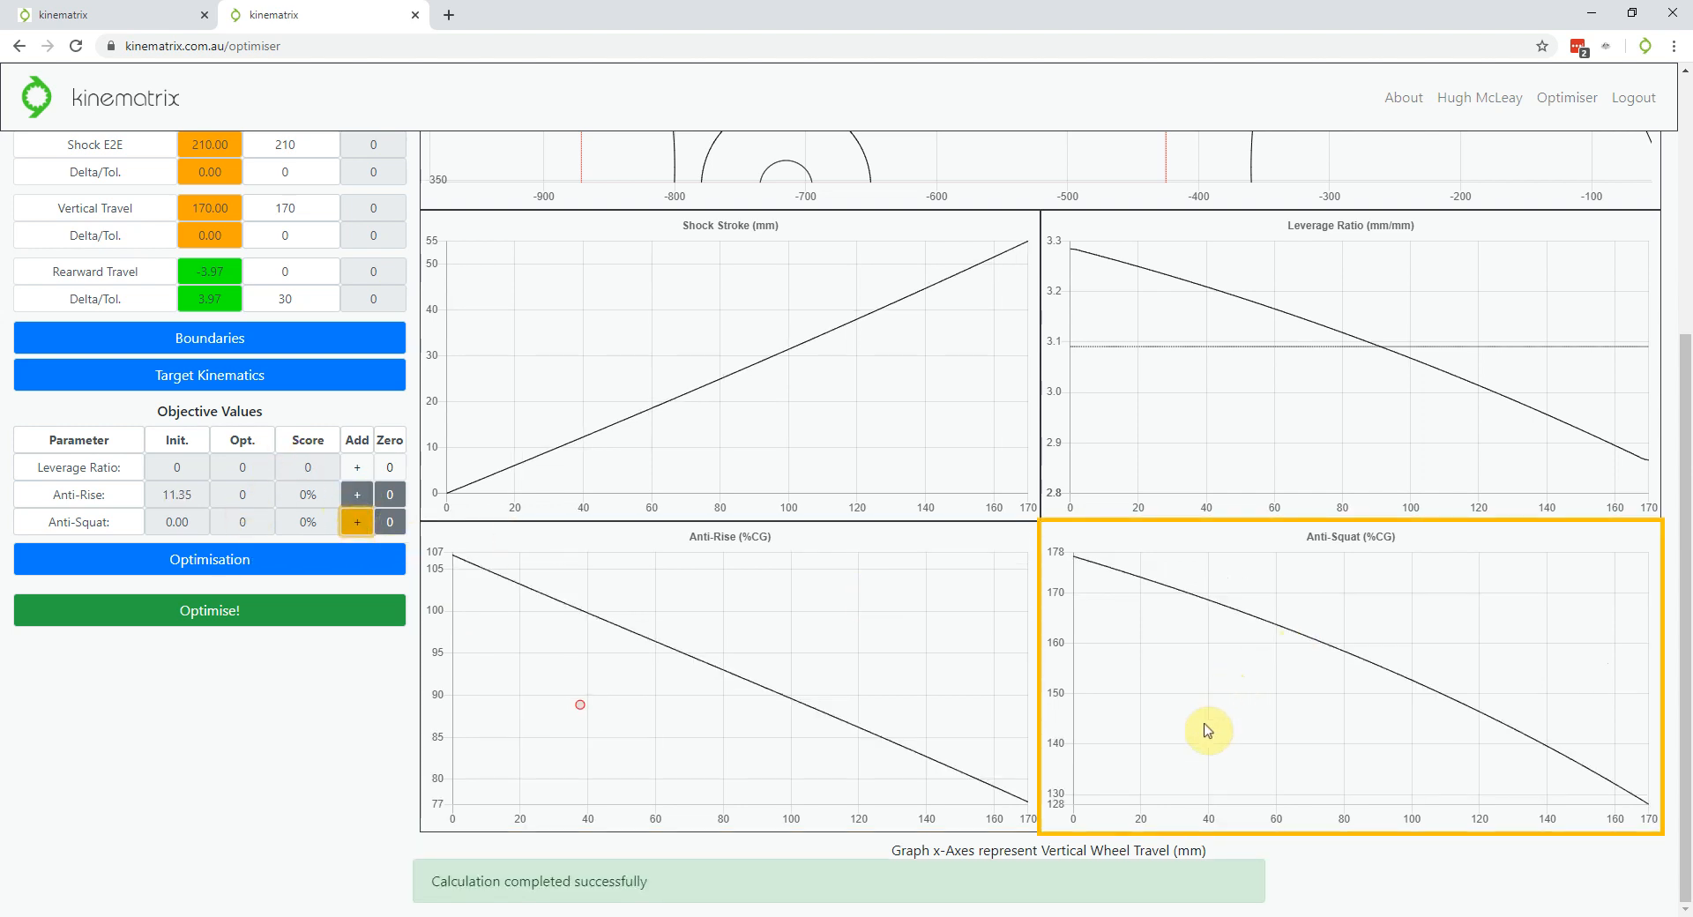
pyautogui.click(357, 522)
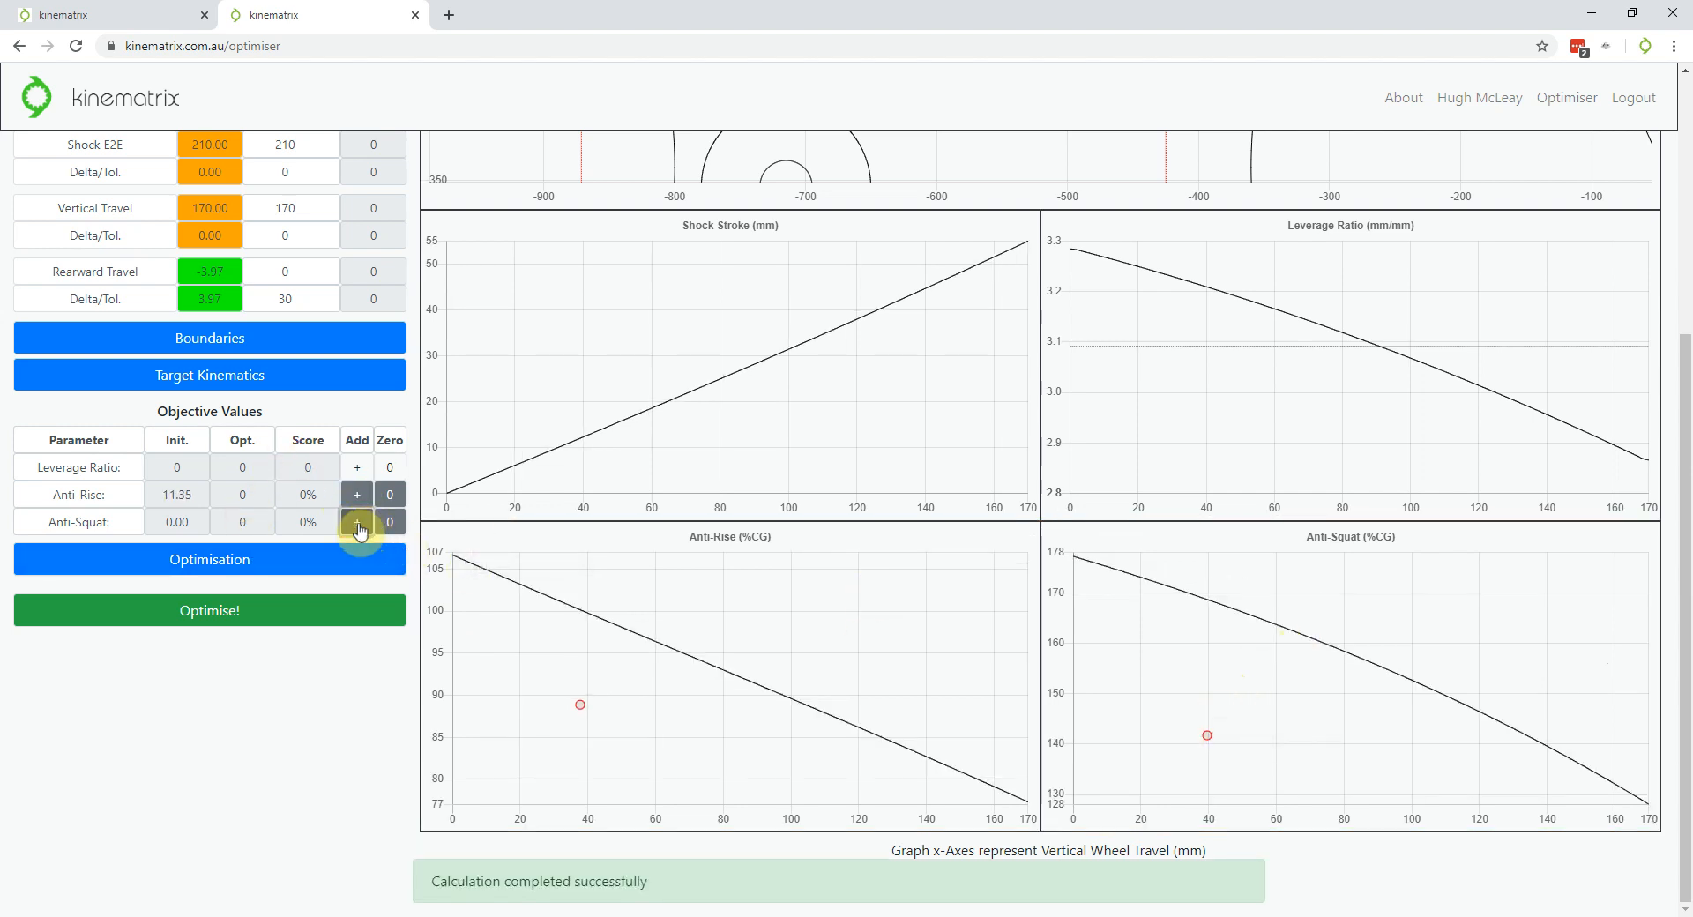
pyautogui.click(236, 610)
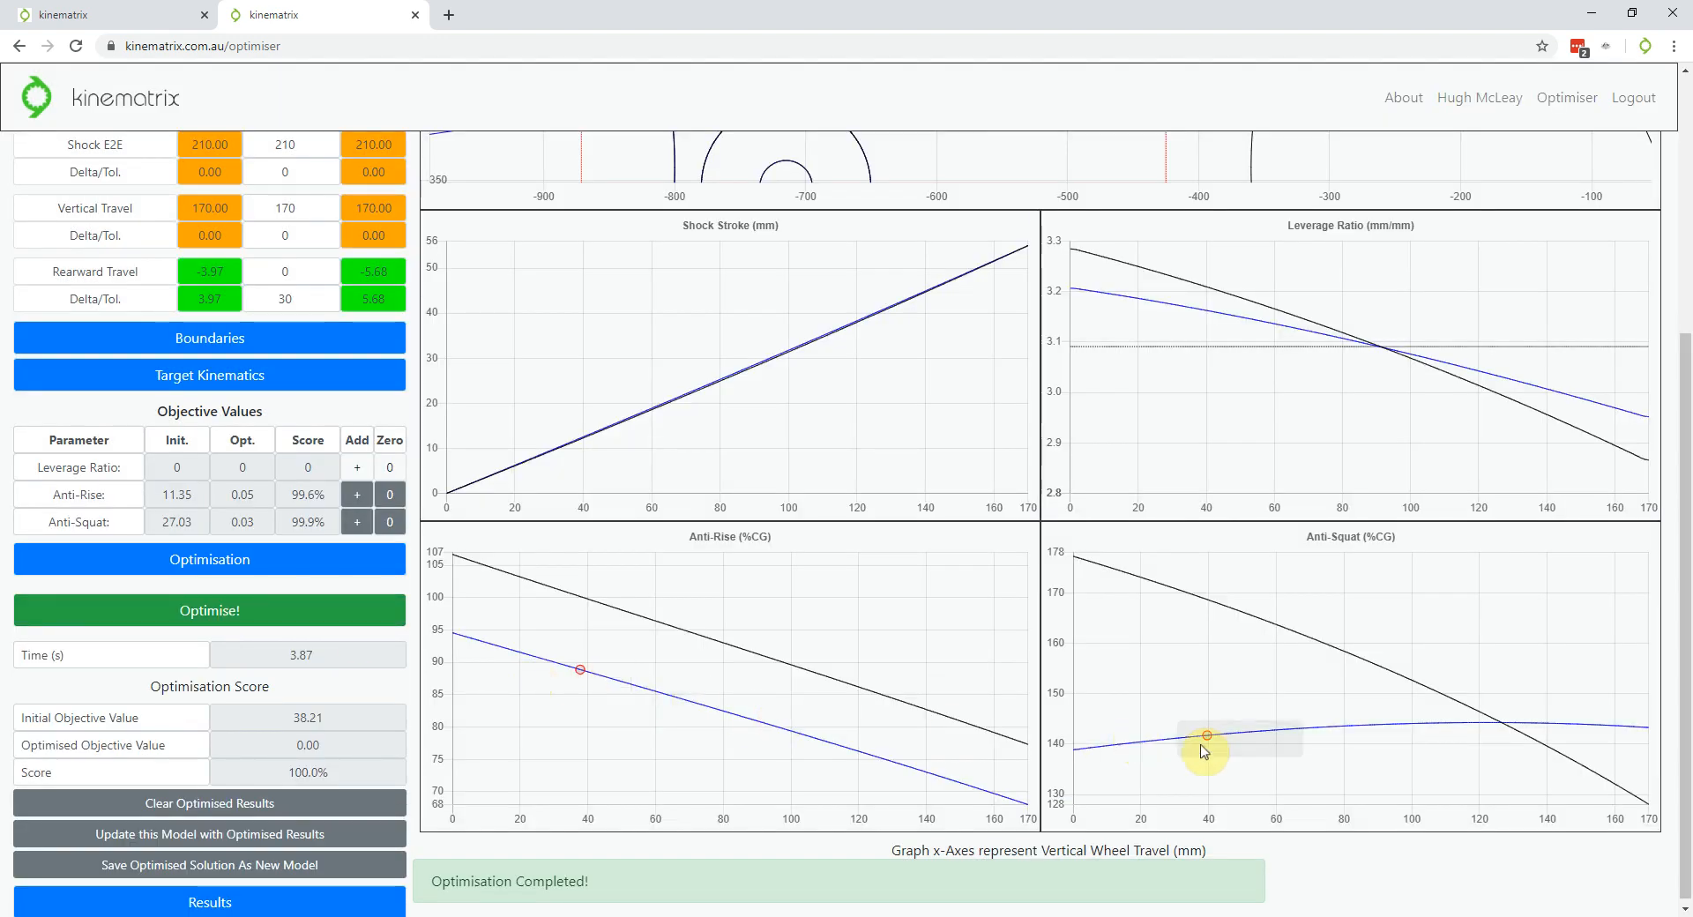
pyautogui.scroll(3, 229, 680)
pyautogui.scroll(1, 236, 679)
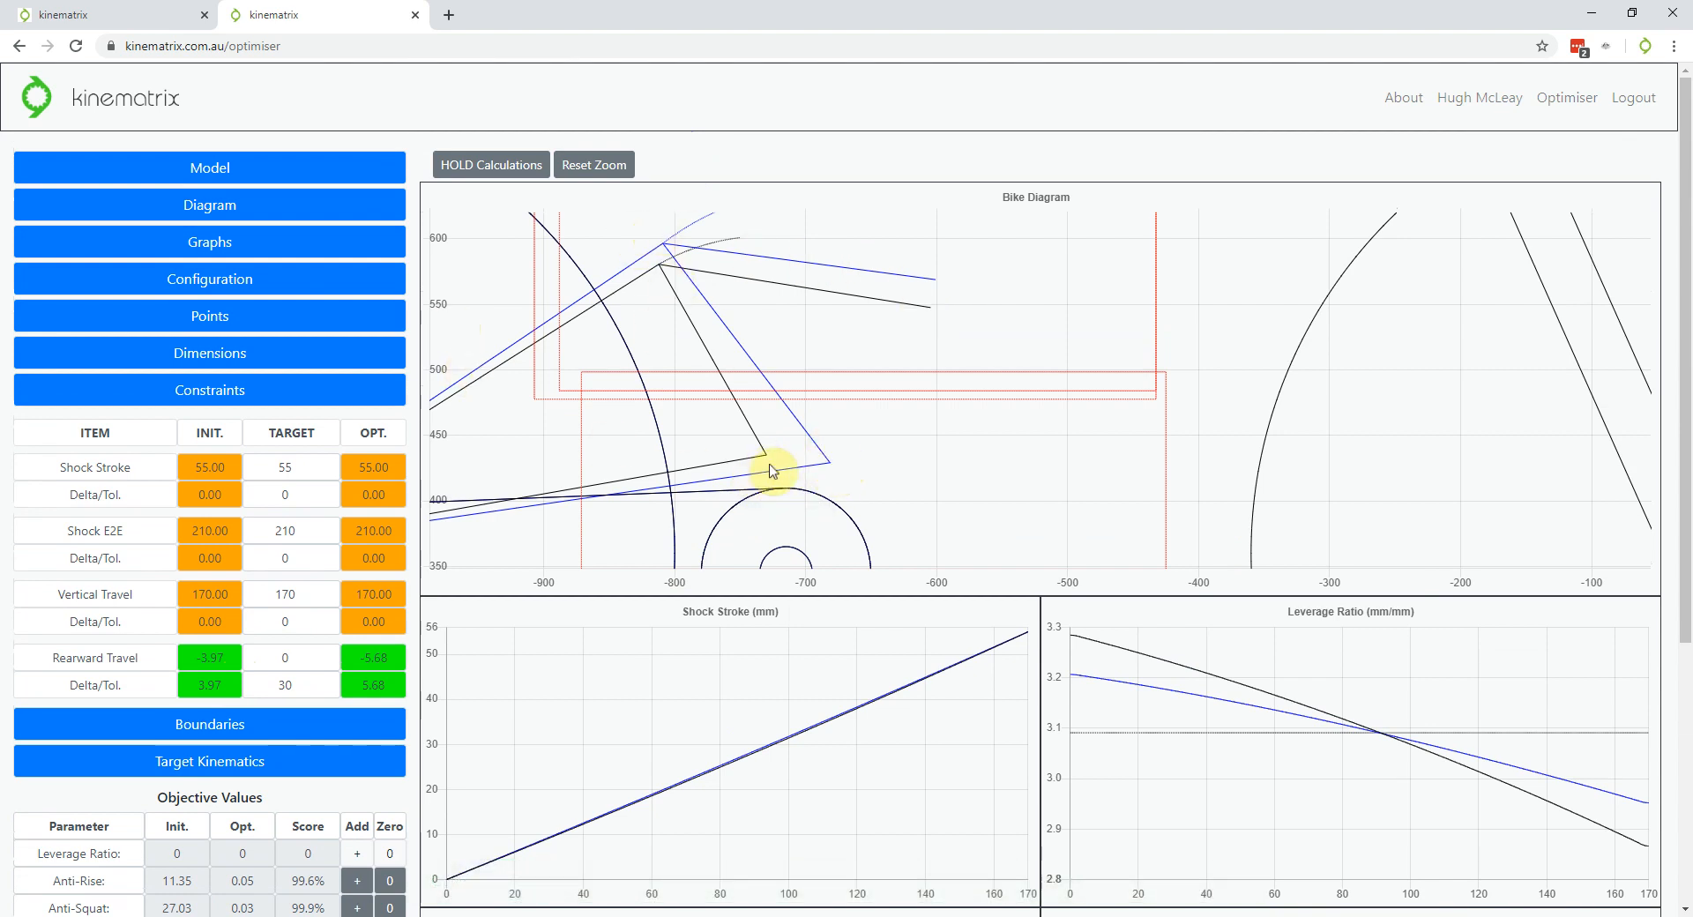
pyautogui.scroll(-5, 773, 470)
pyautogui.scroll(-1, 266, 538)
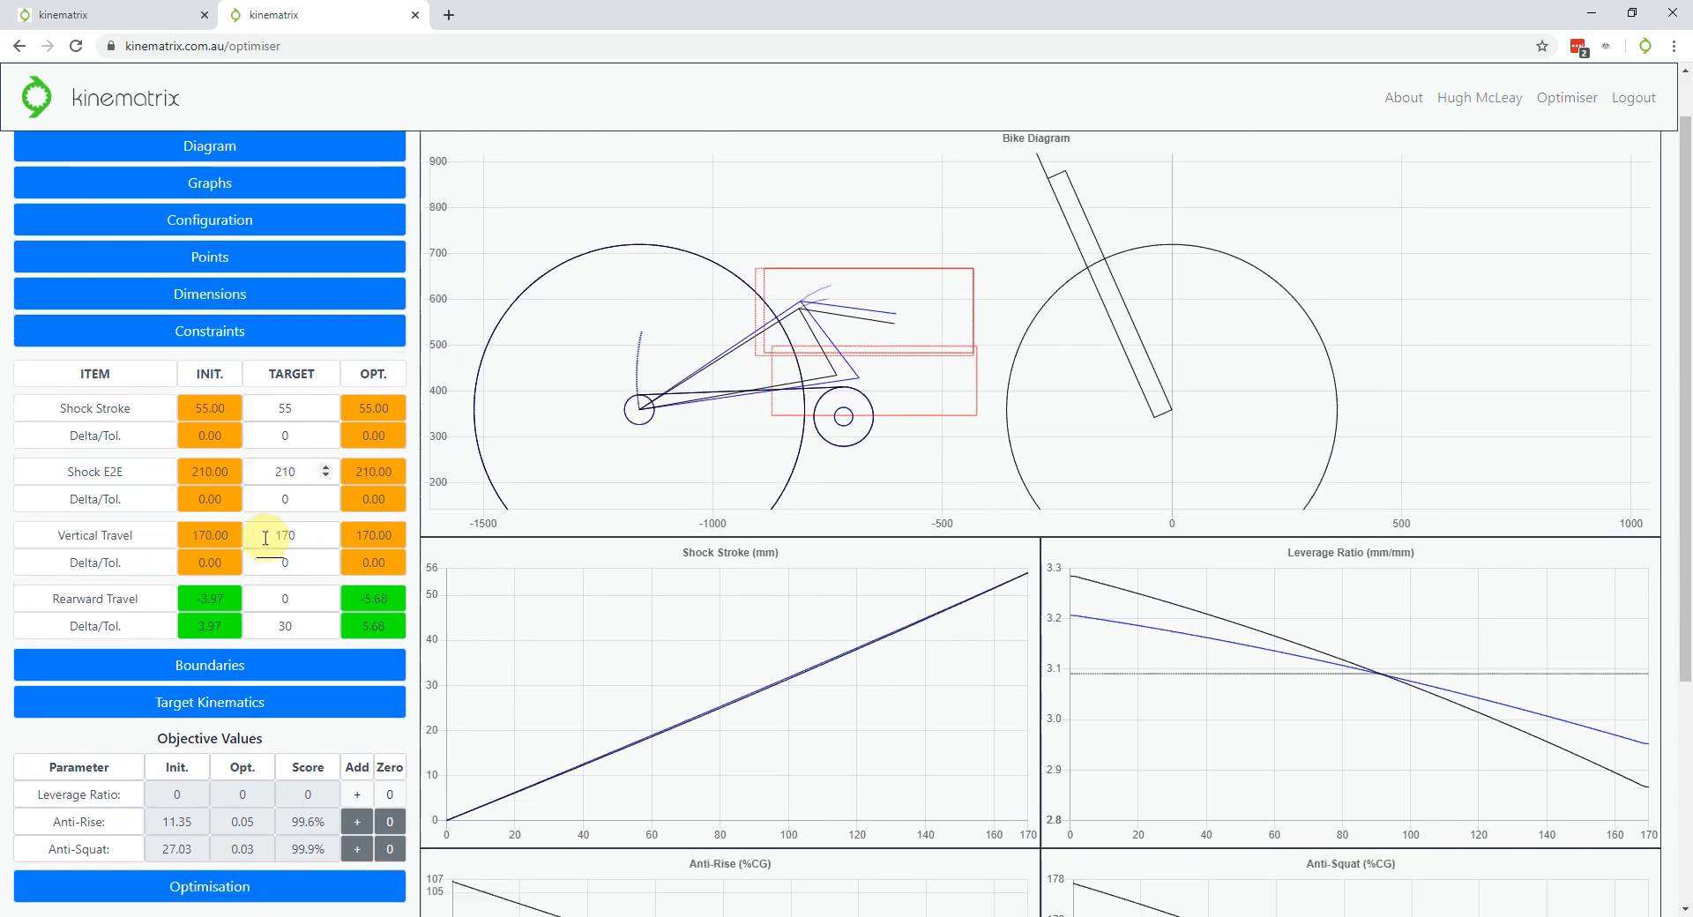
pyautogui.scroll(-4, 265, 538)
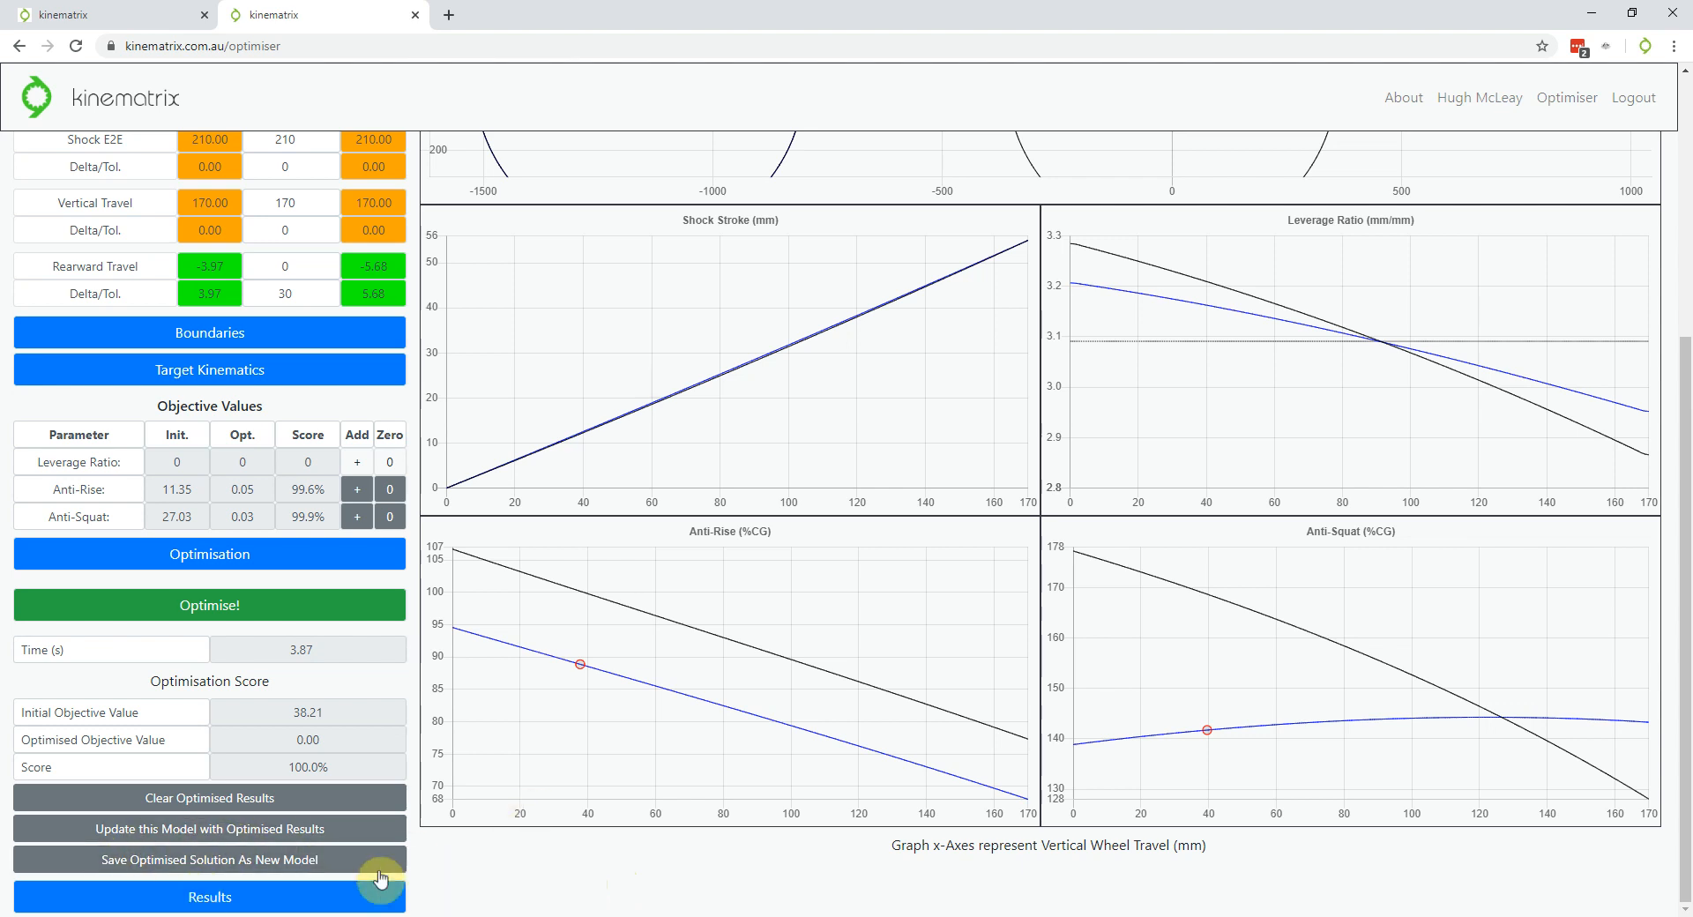
pyautogui.click(333, 897)
pyautogui.scroll(-2, 265, 641)
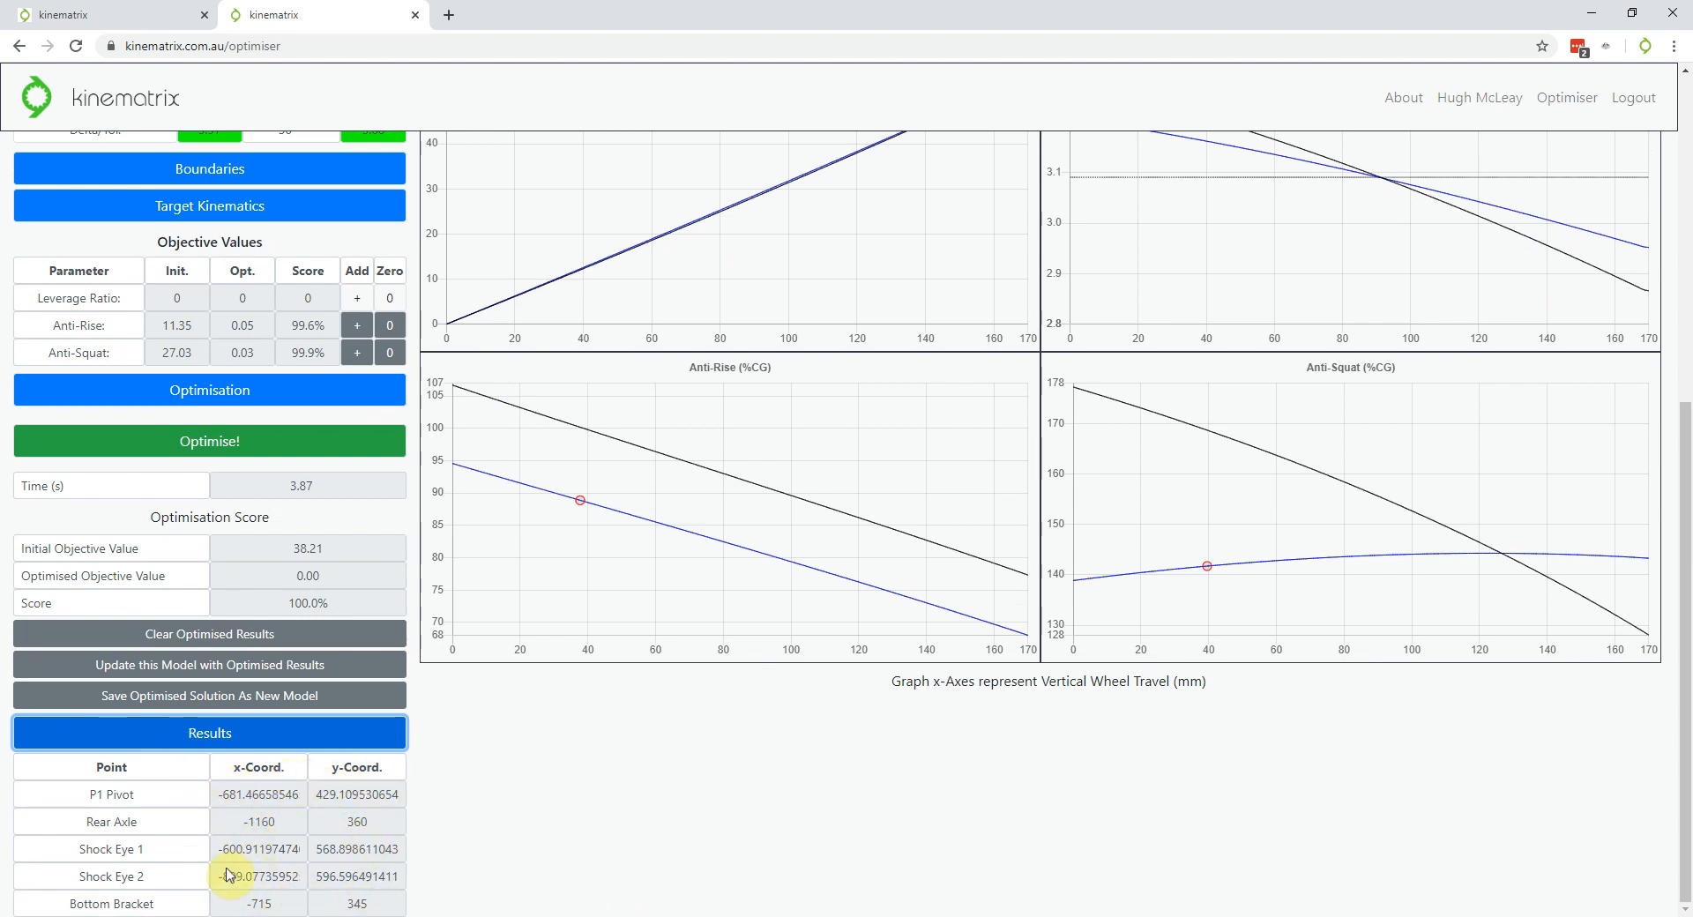
pyautogui.click(615, 795)
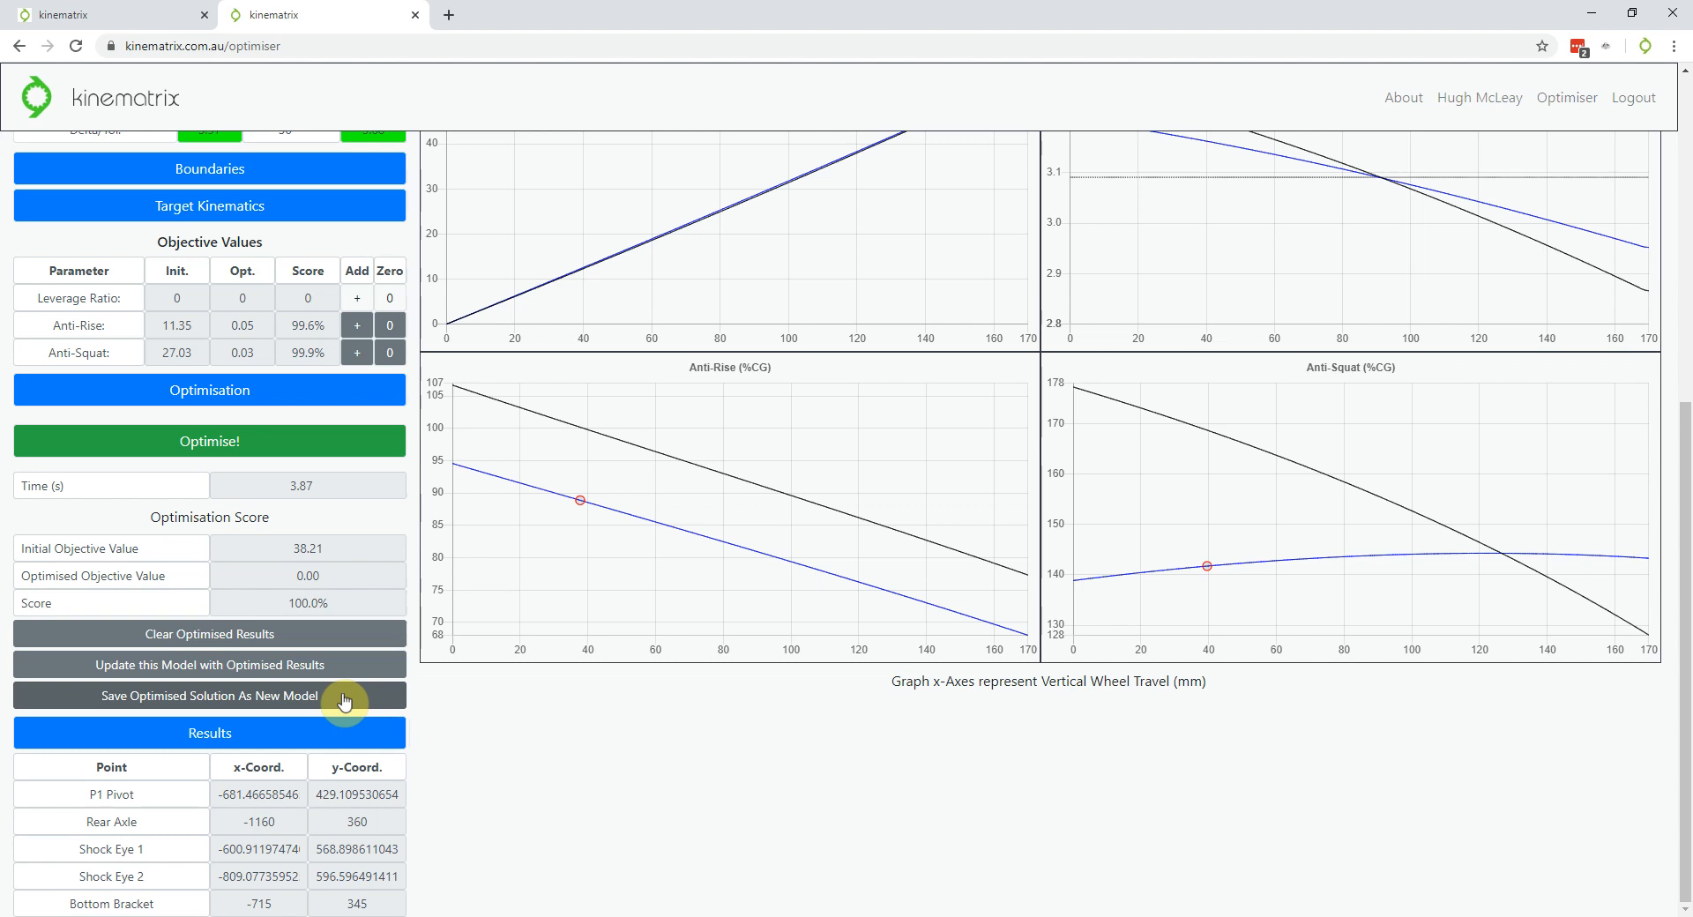
pyautogui.click(264, 737)
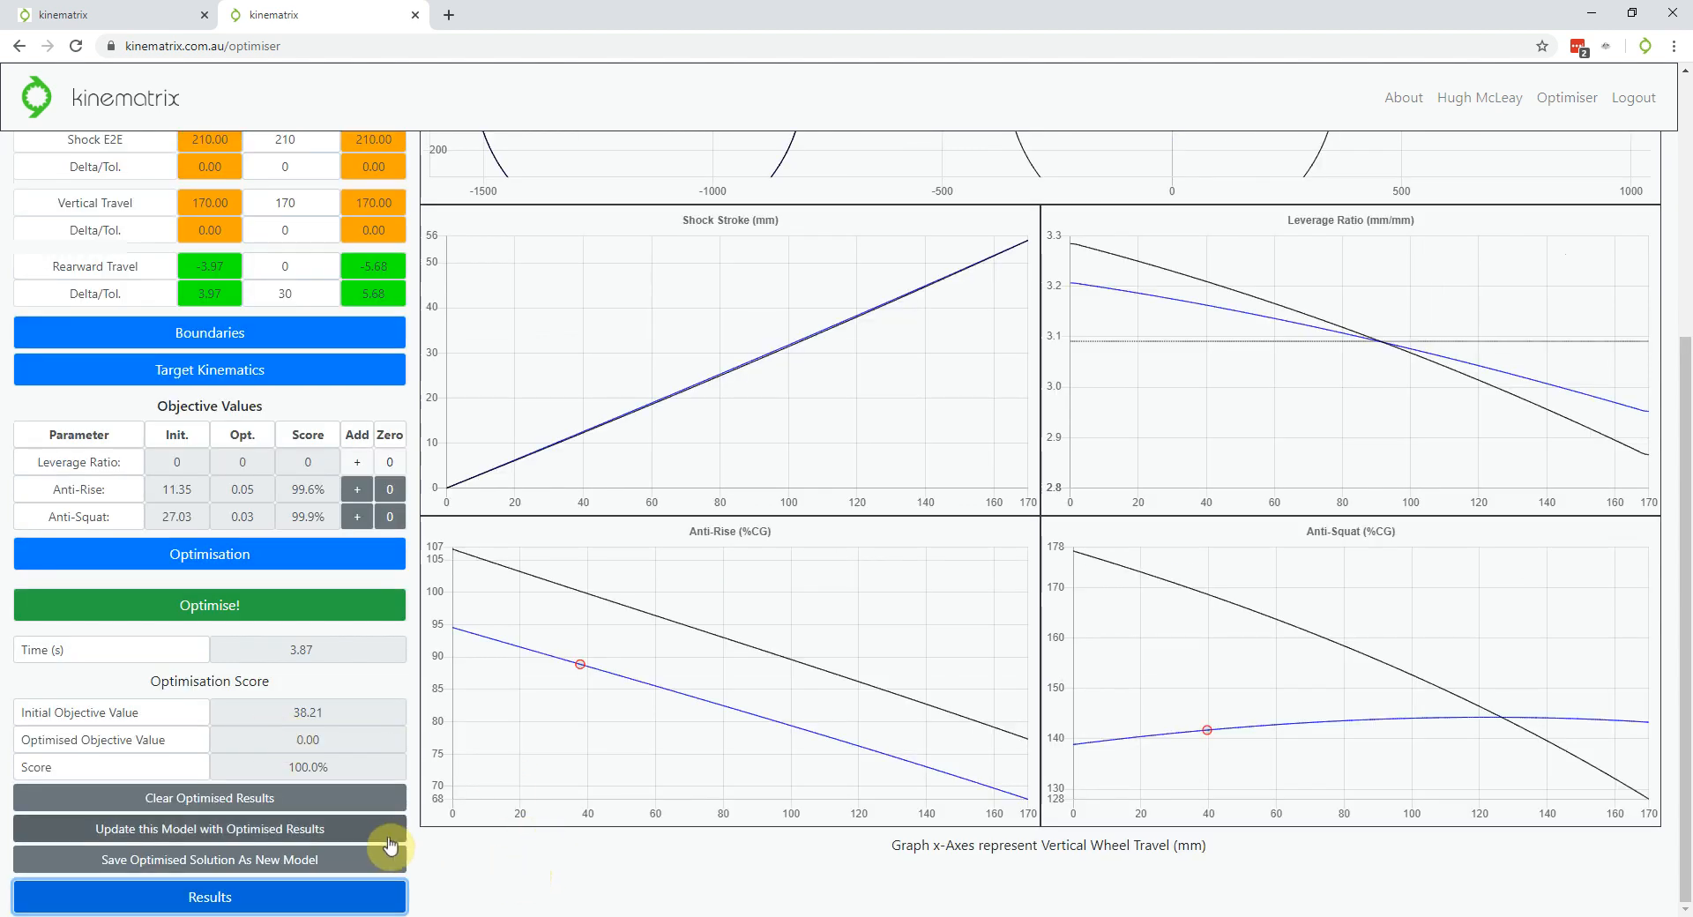
pyautogui.scroll(3, 424, 776)
pyautogui.scroll(2, 287, 820)
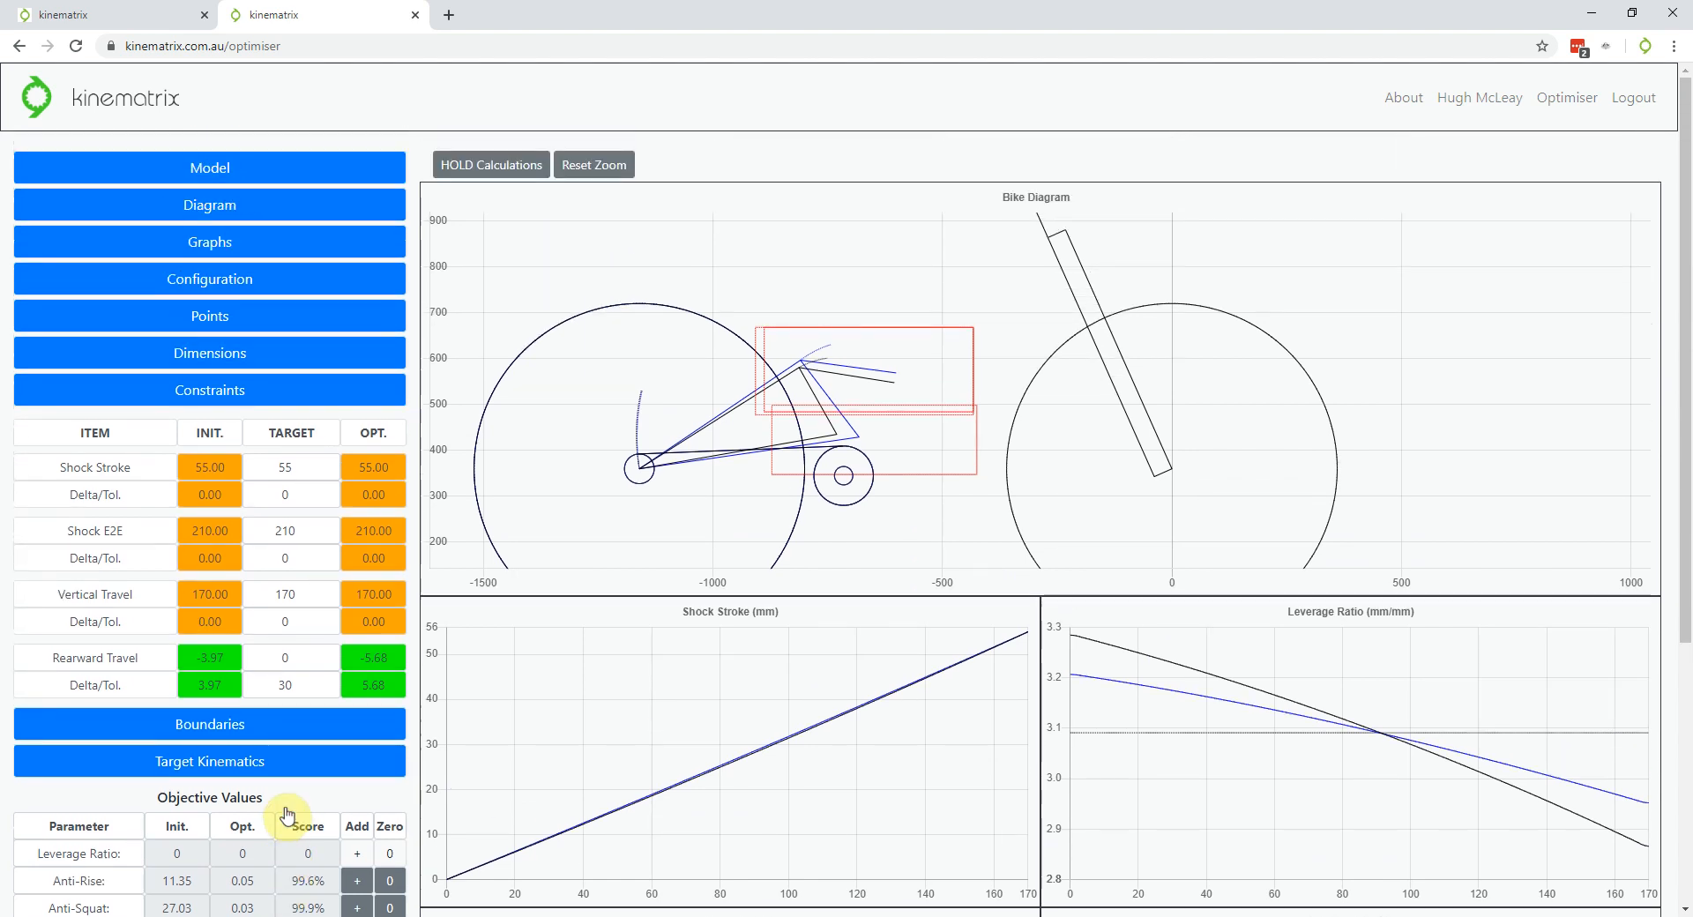
# Collapse the sidebar sections, then reopen Optimisation and the Target Kinematics objective values
pyautogui.click(244, 391)
pyautogui.click(247, 462)
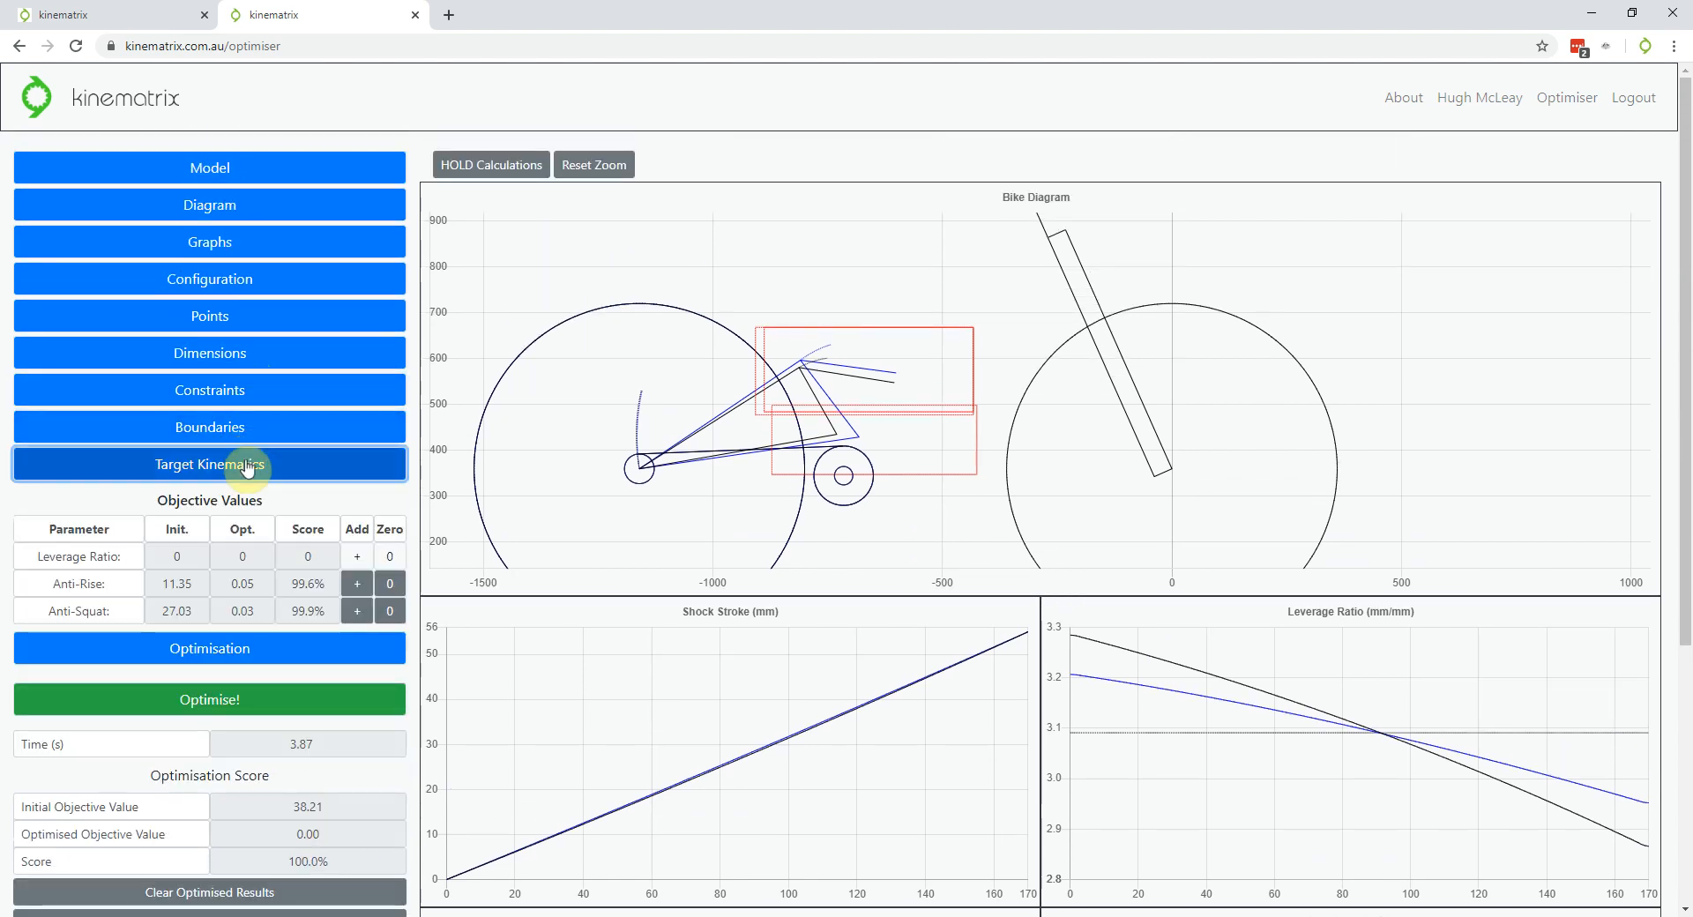
pyautogui.click(248, 501)
pyautogui.click(256, 605)
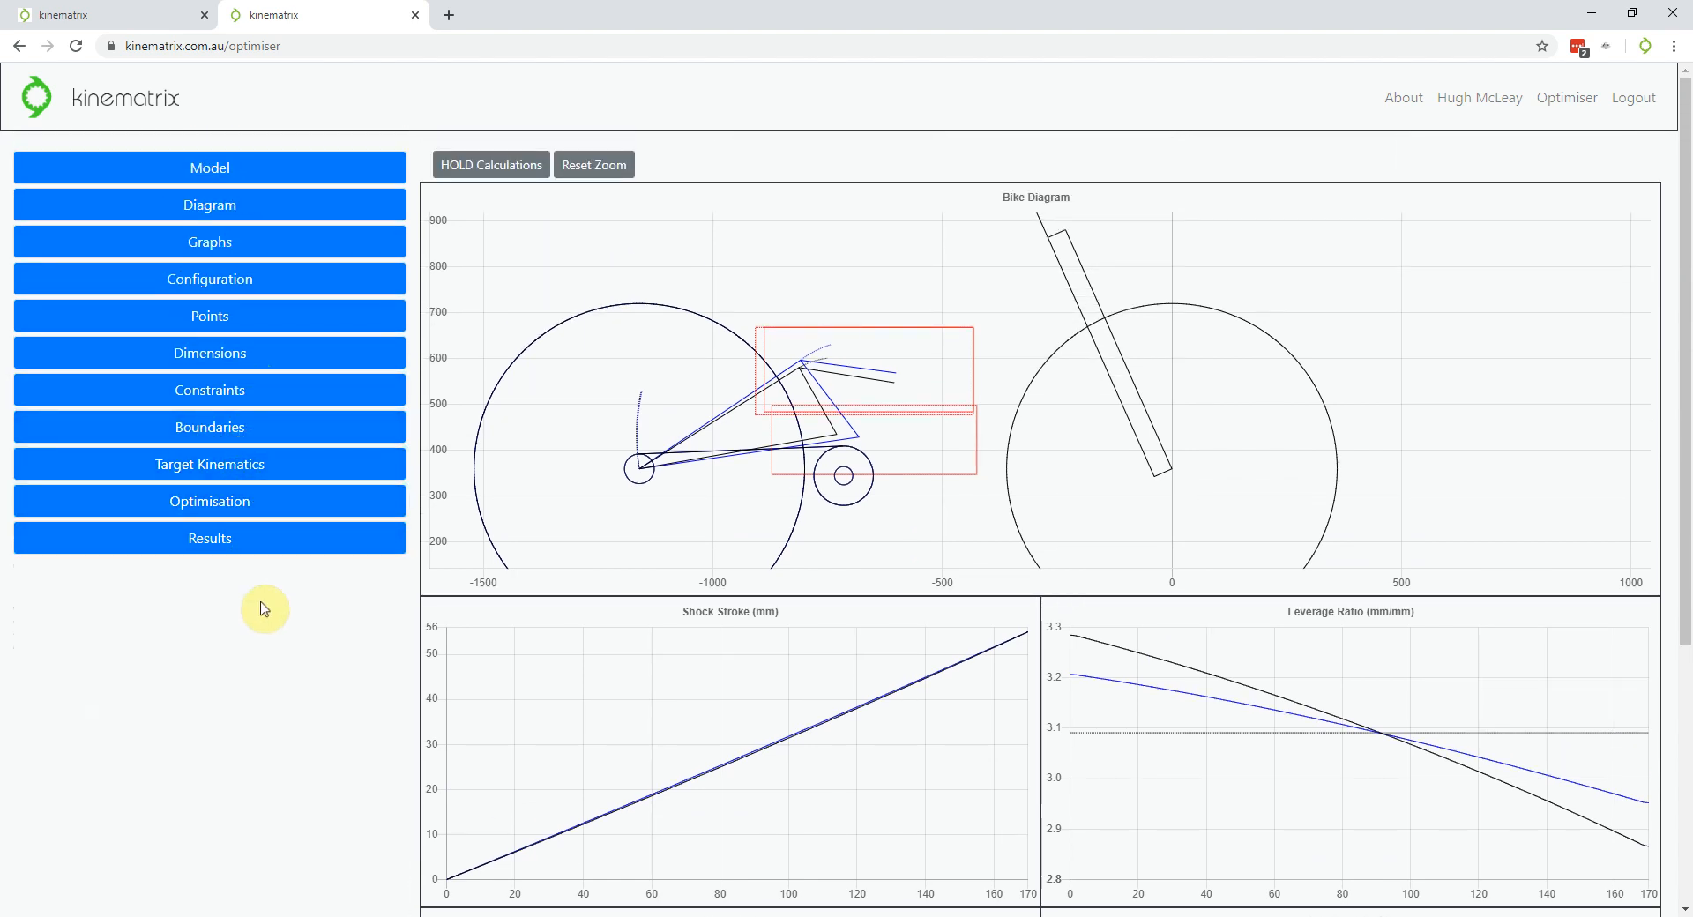
pyautogui.click(248, 534)
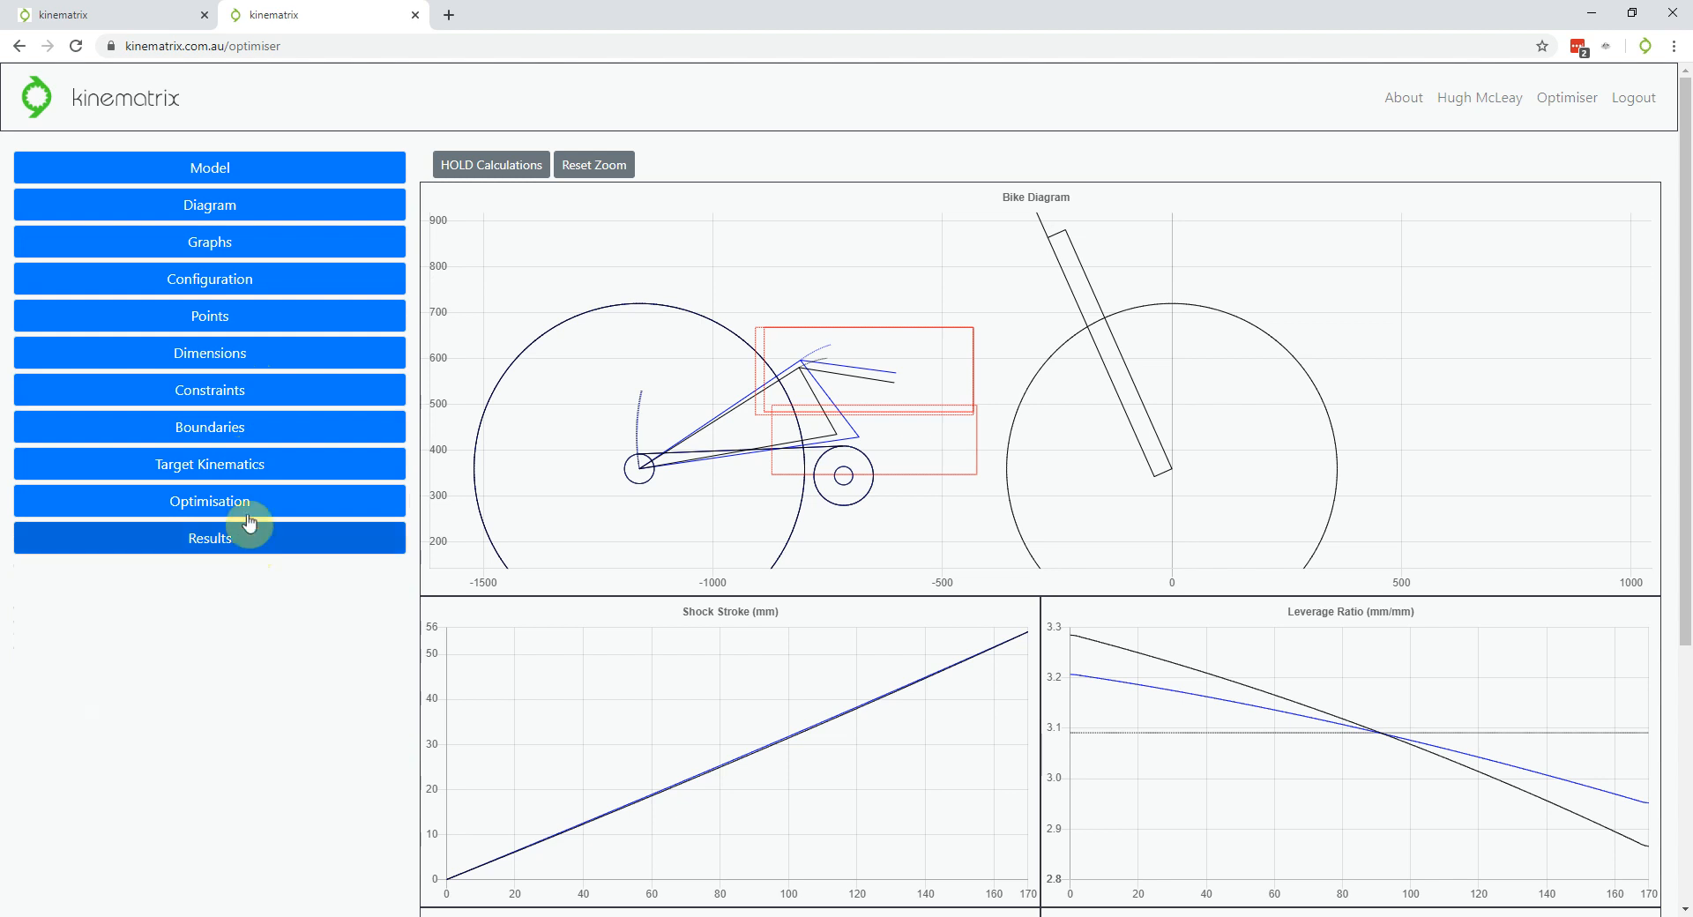
pyautogui.click(246, 511)
pyautogui.click(251, 510)
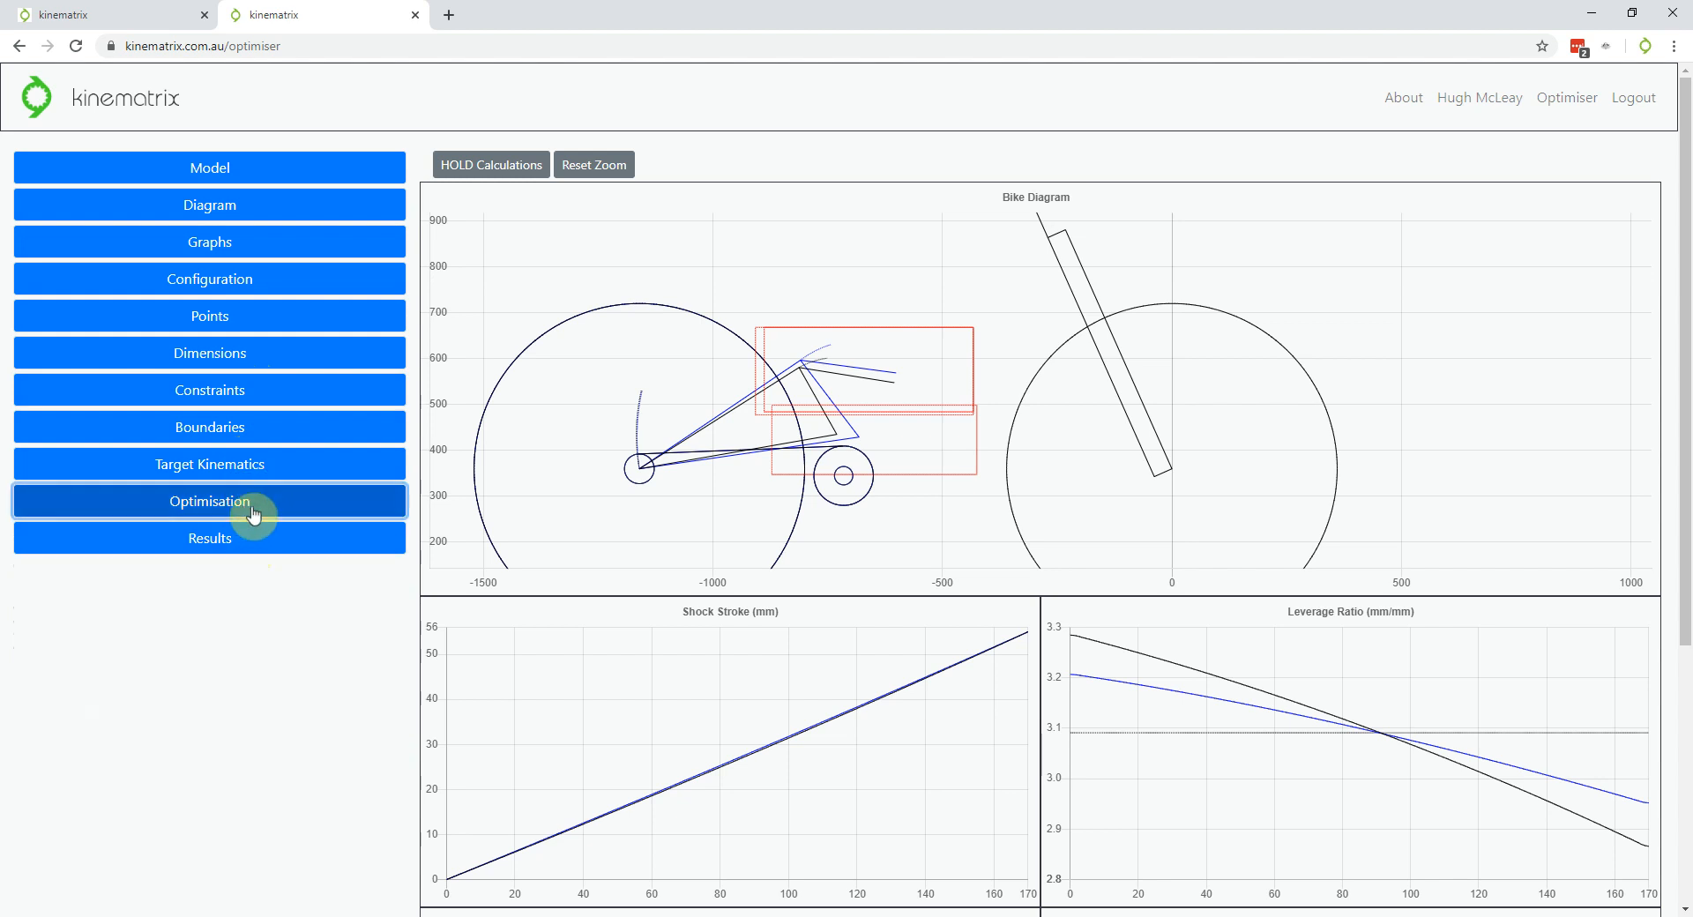
pyautogui.click(258, 469)
pyautogui.scroll(-2, 380, 360)
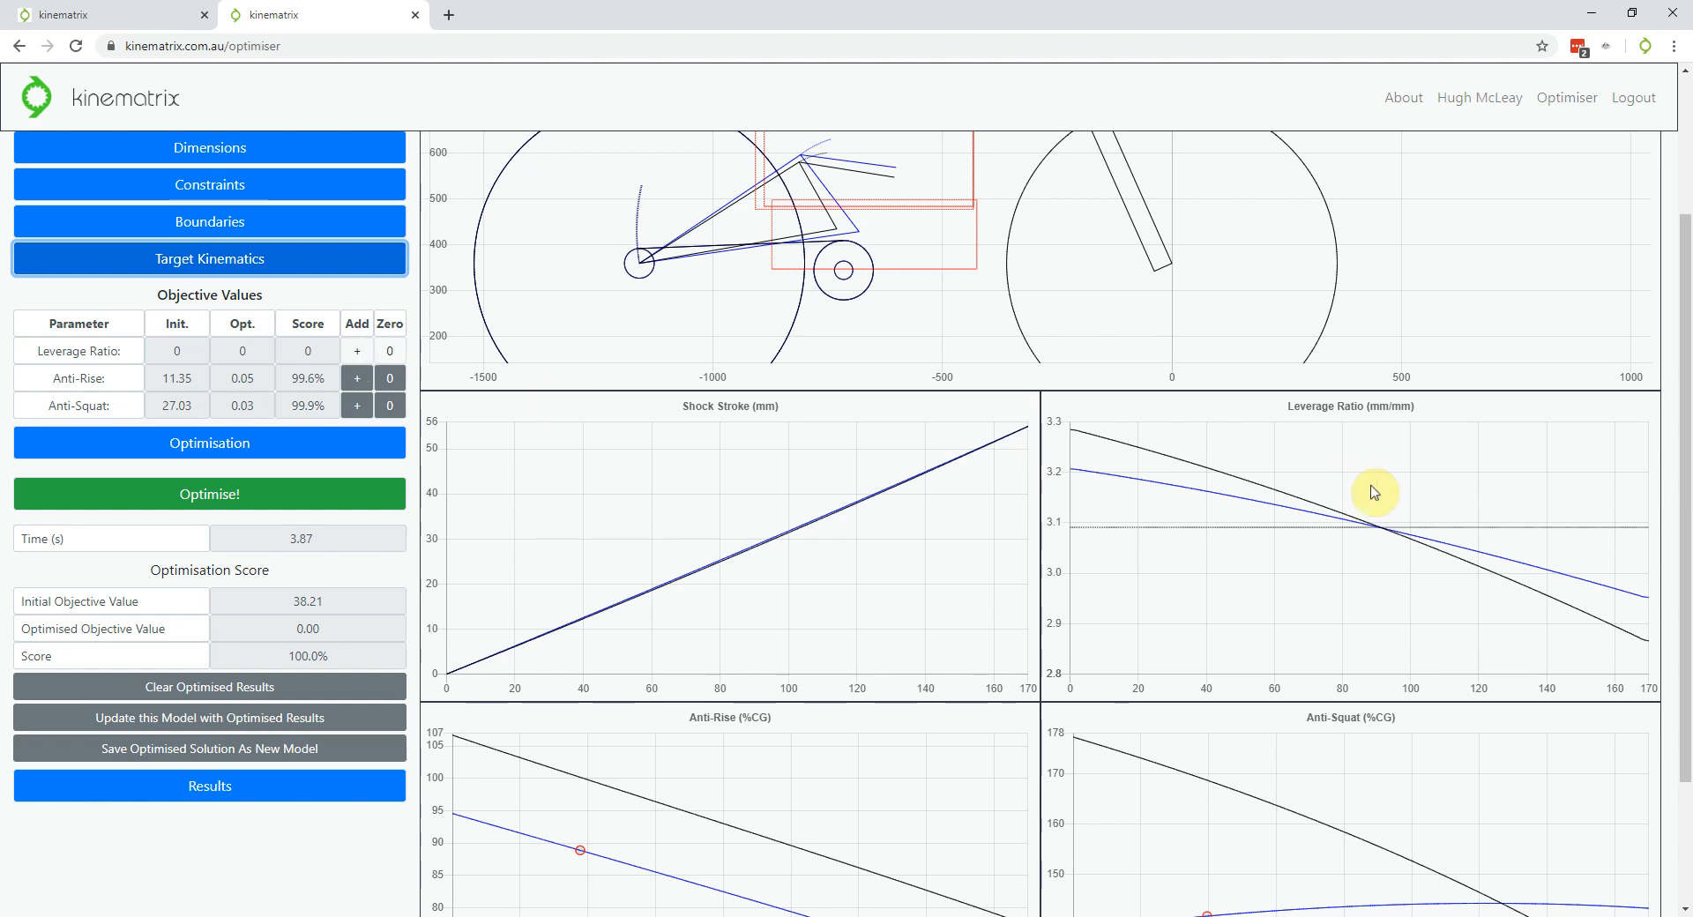
# Add two Leverage Ratio targets, near 3.11 early and 3.06 late in travel
pyautogui.click(359, 356)
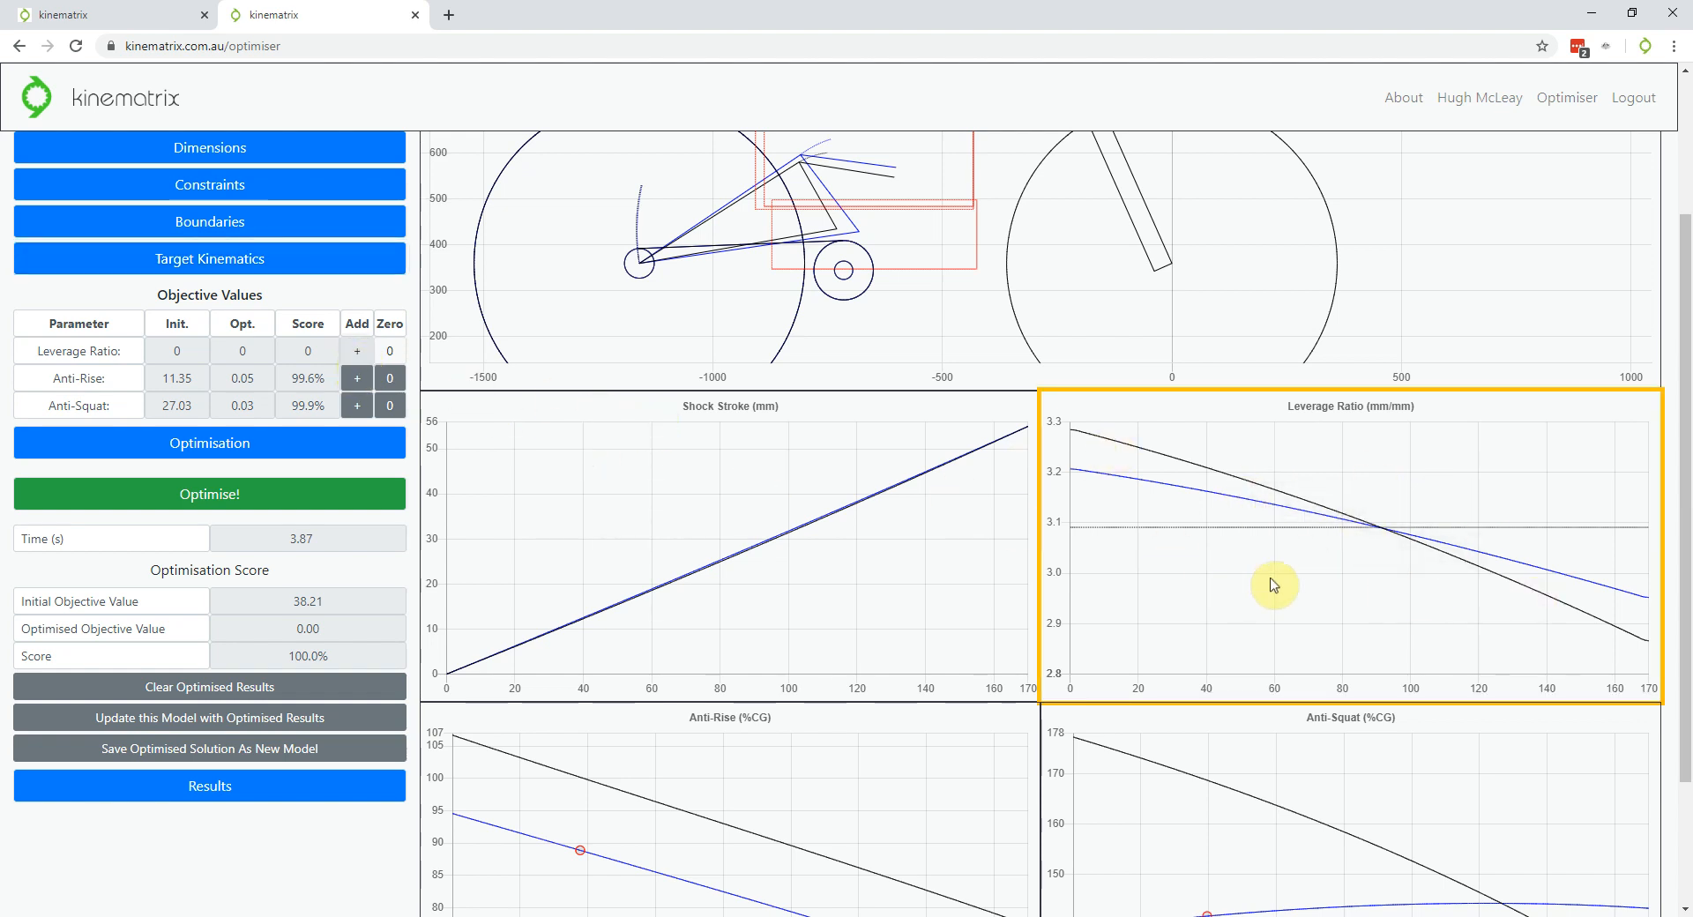
pyautogui.click(1149, 516)
pyautogui.click(1526, 543)
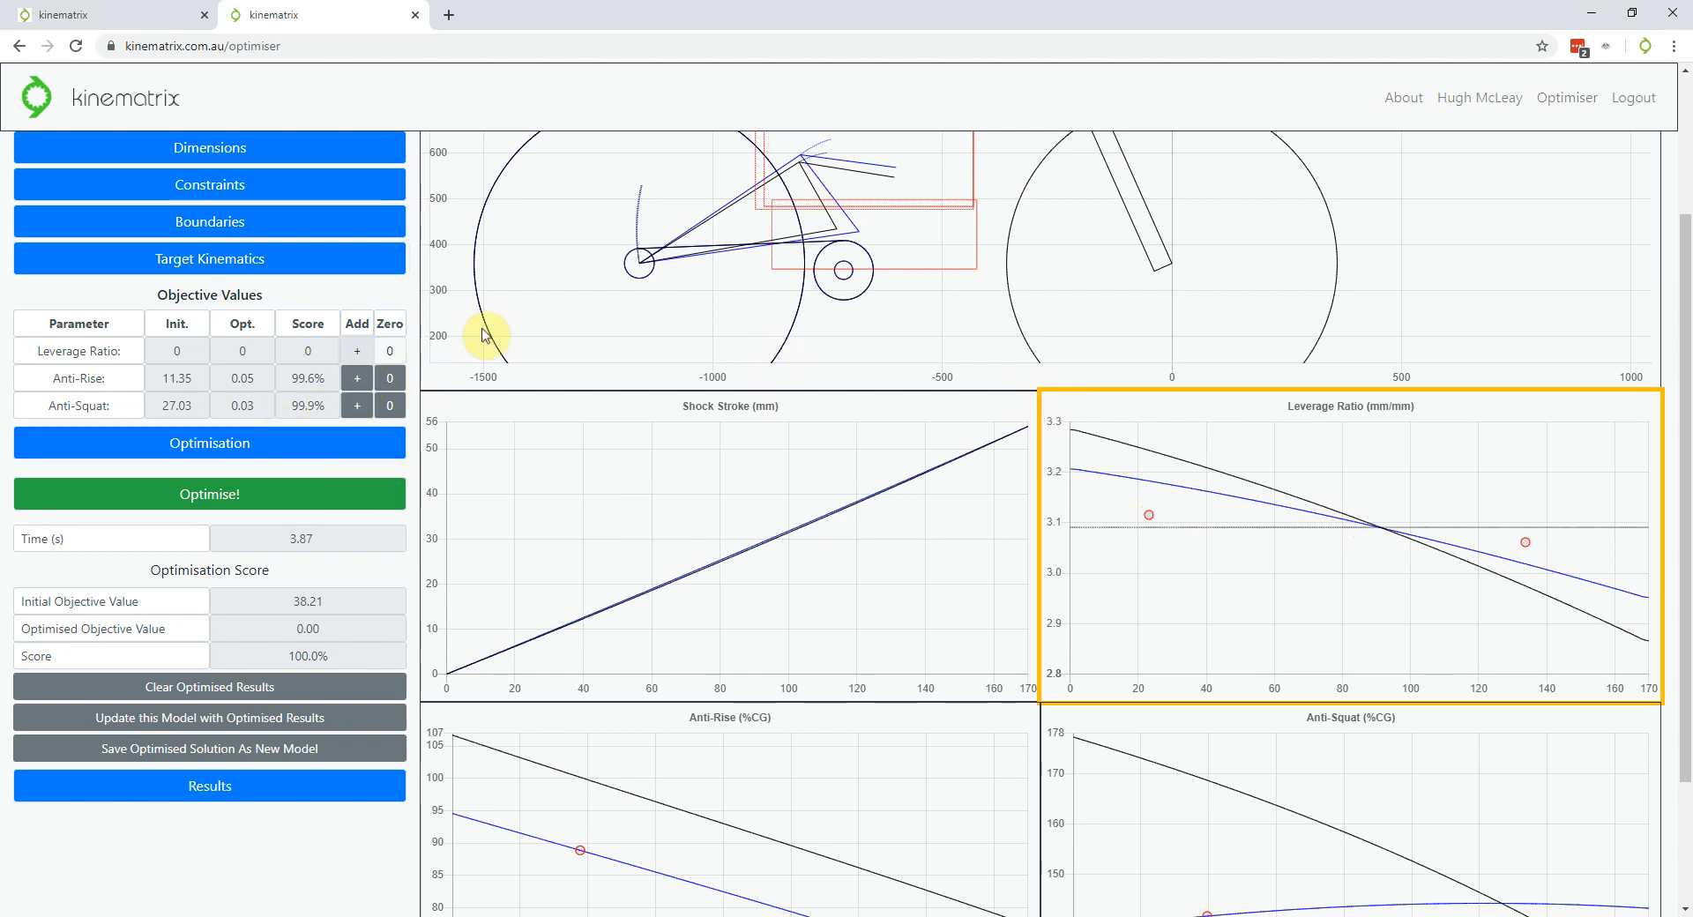
pyautogui.click(357, 351)
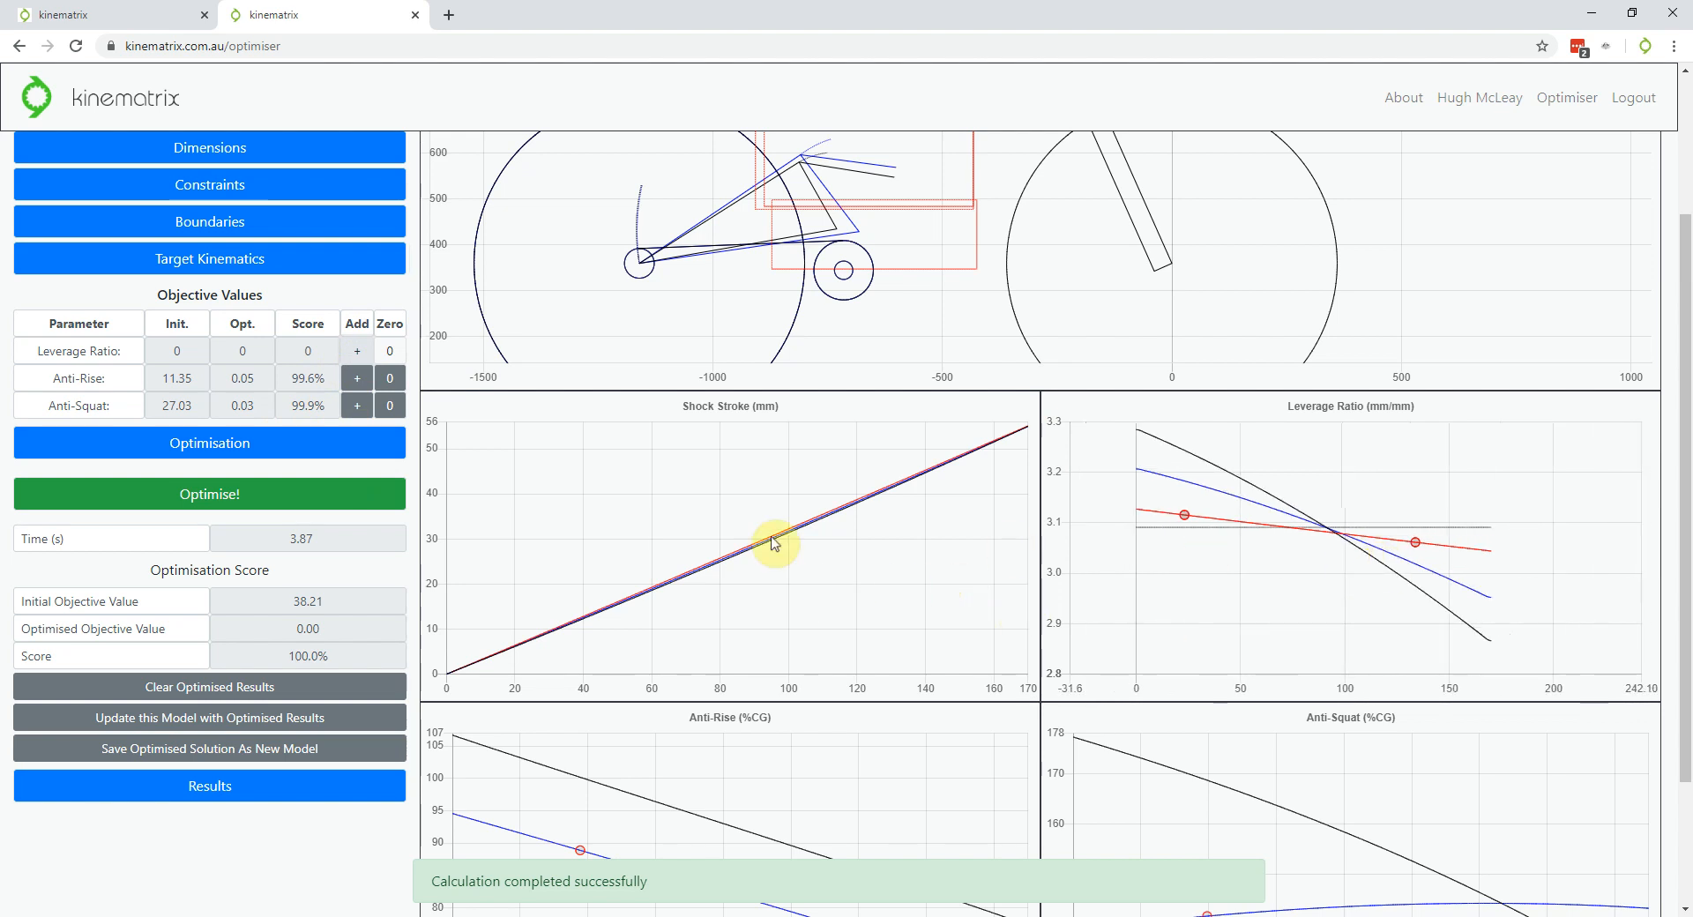
# Re-optimise with the leverage targets (objective 38.21 to 1.15, 97.0%) and inspect the charts
pyautogui.click(247, 494)
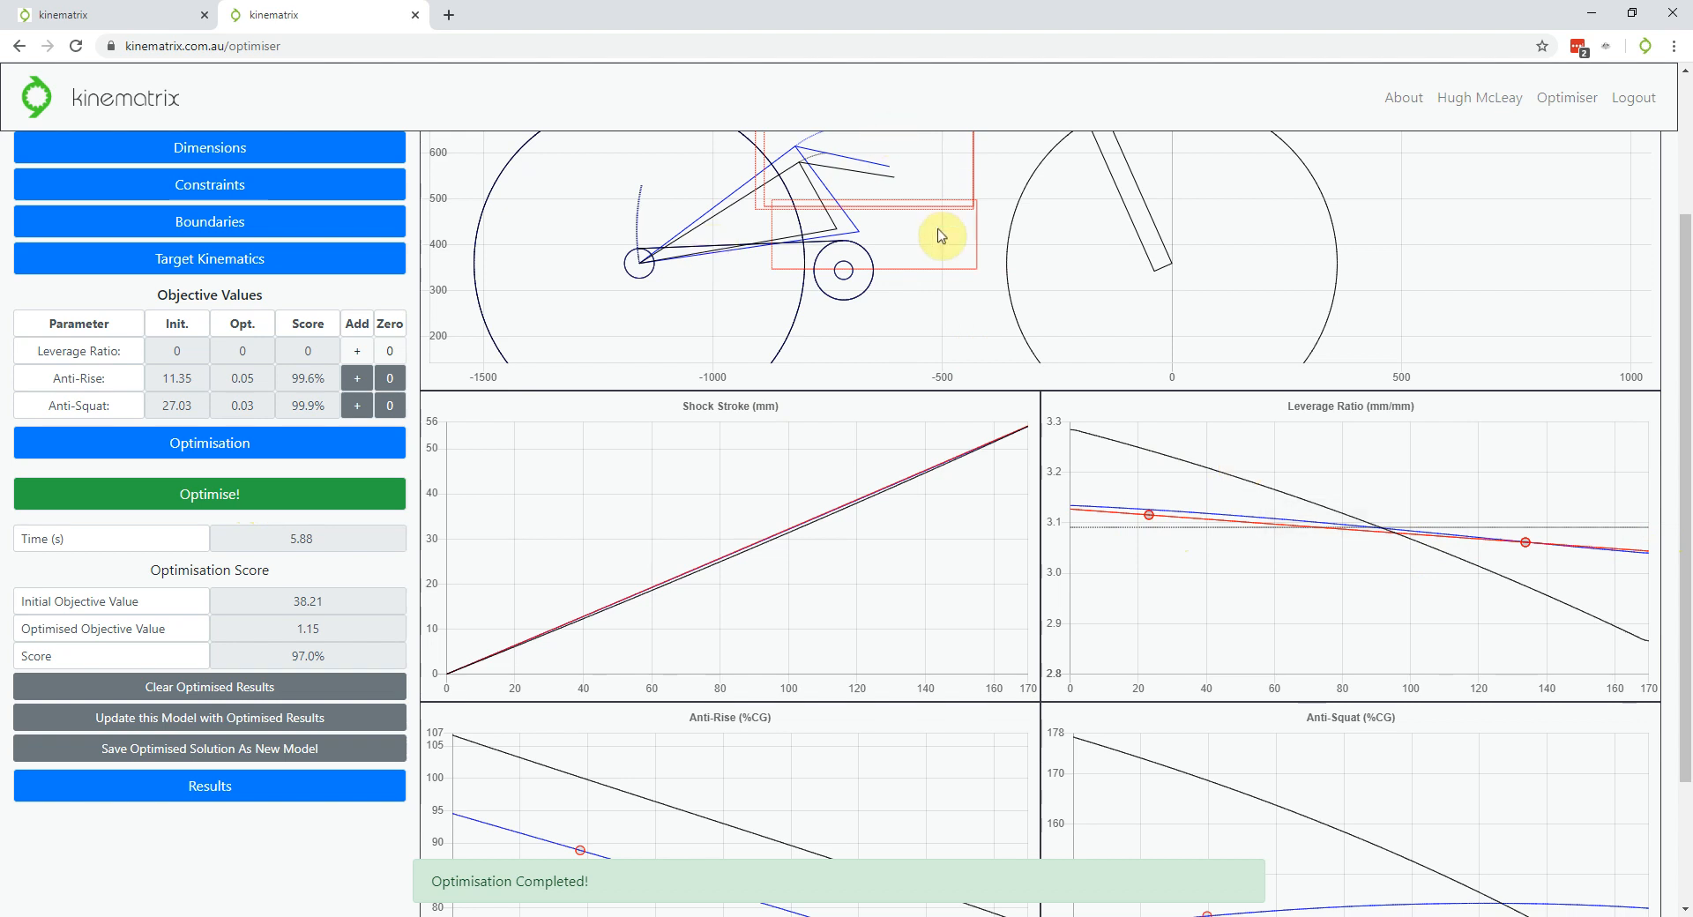
pyautogui.scroll(-2, 941, 236)
pyautogui.scroll(2, 882, 176)
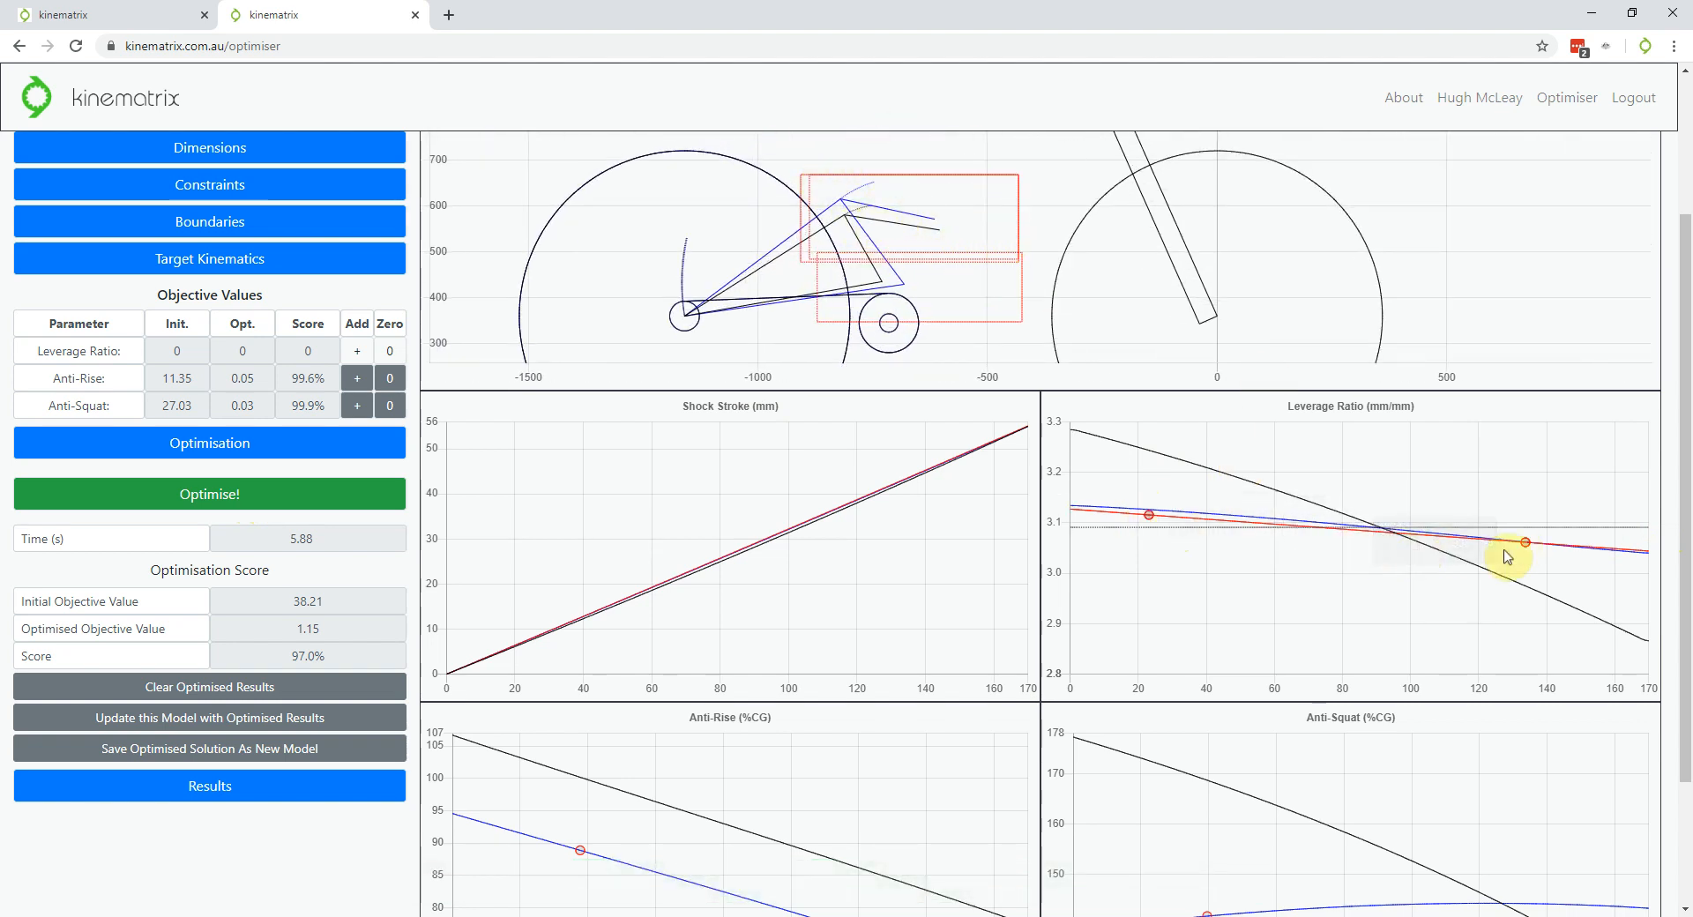
pyautogui.scroll(-2, 1510, 569)
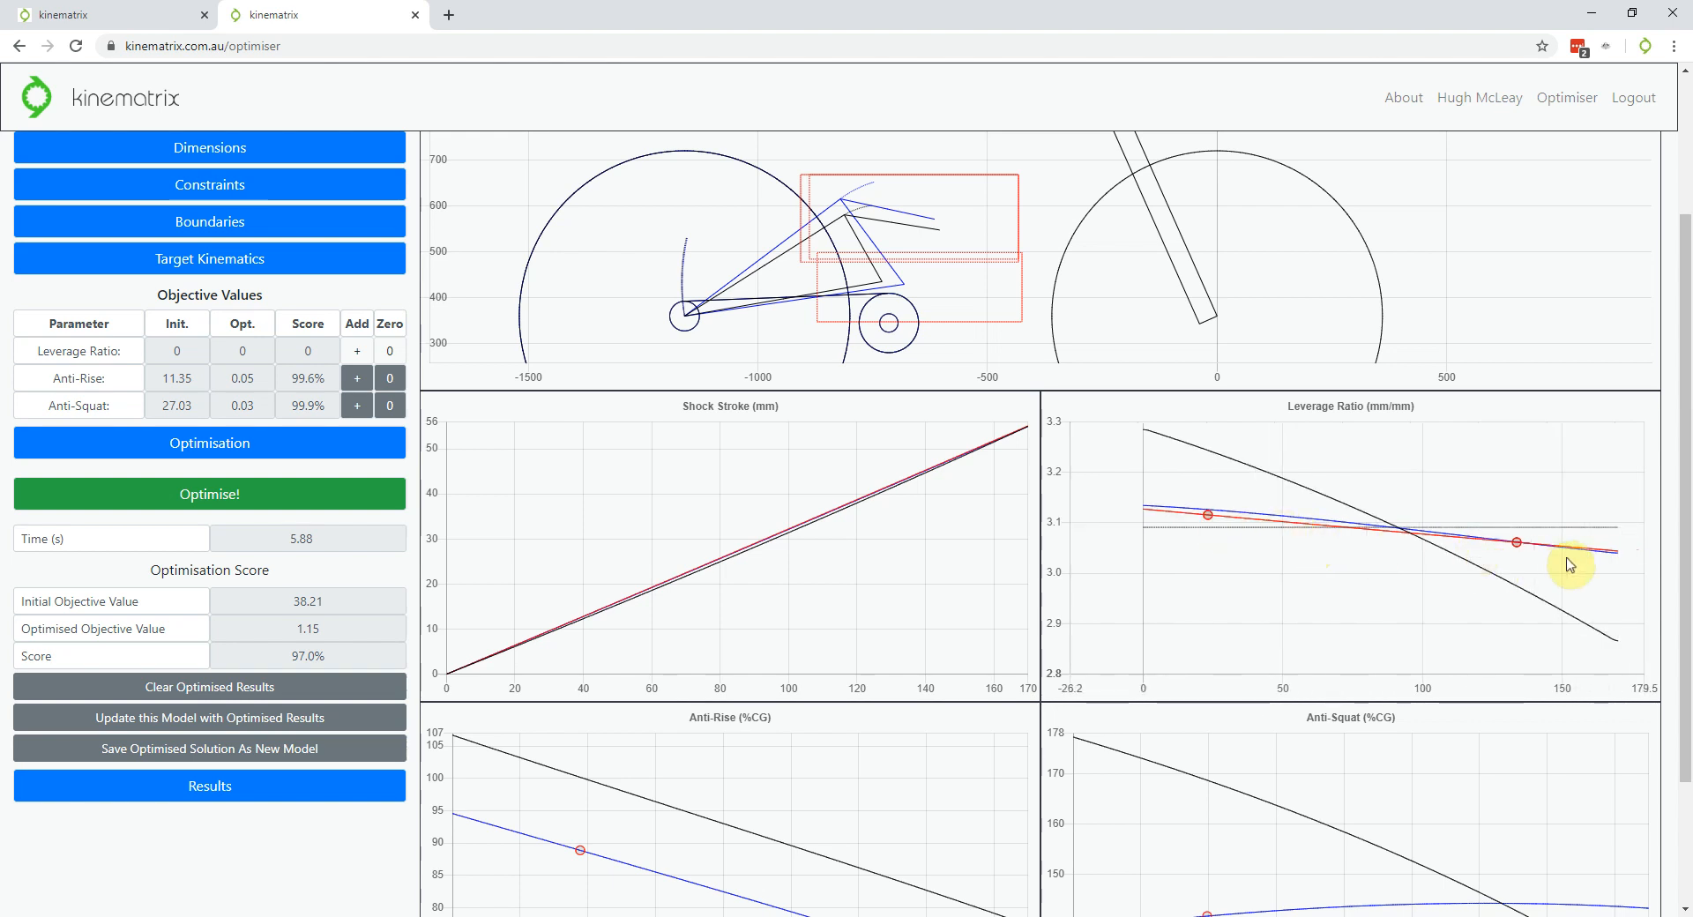
pyautogui.scroll(-1, 1217, 561)
pyautogui.scroll(1, 1466, 510)
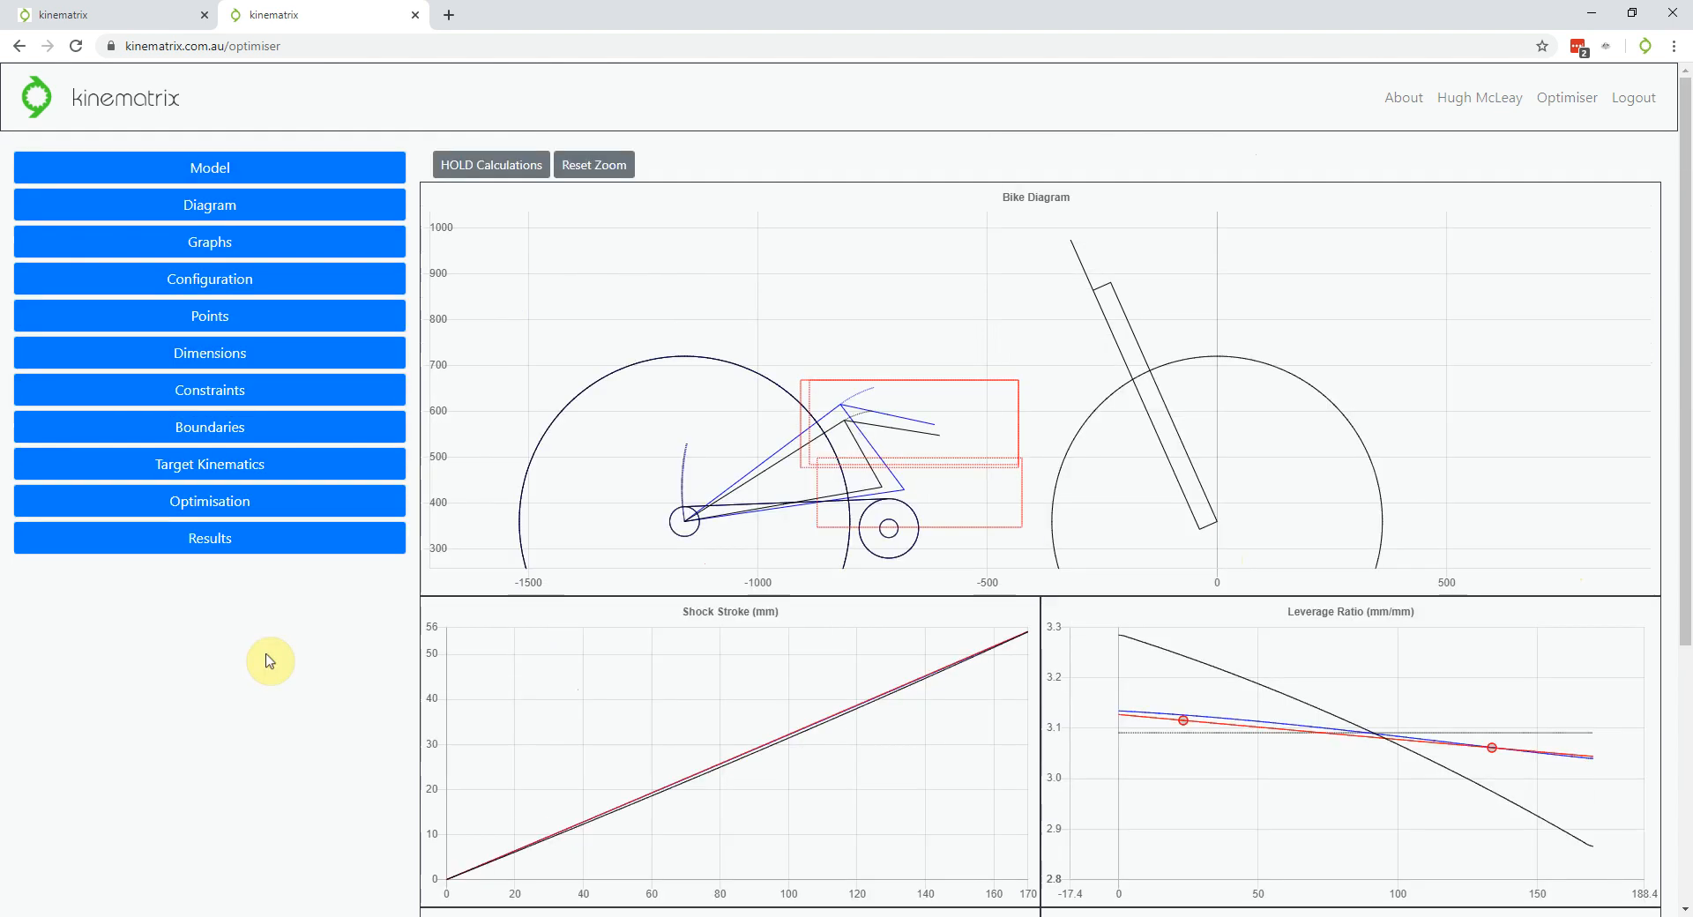